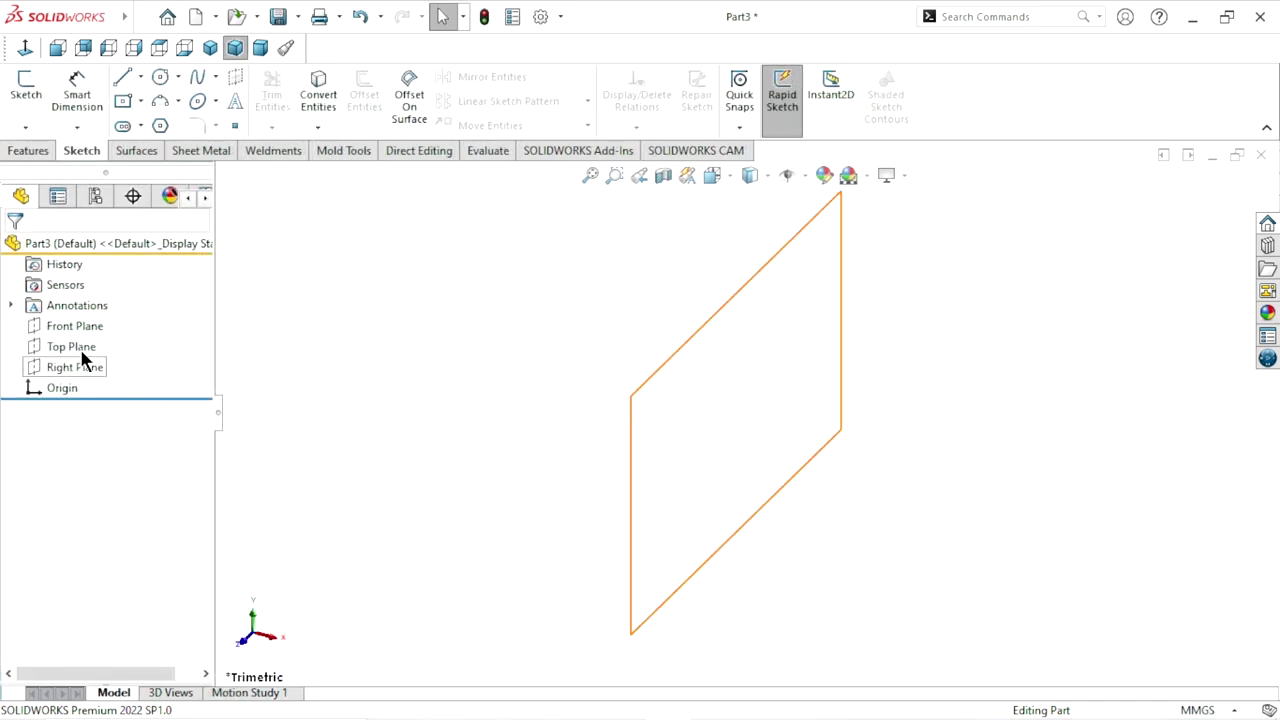
- Start a sketch on the Front Plane and draw a horizontal line across the origin
click(55, 327)
click(68, 295)
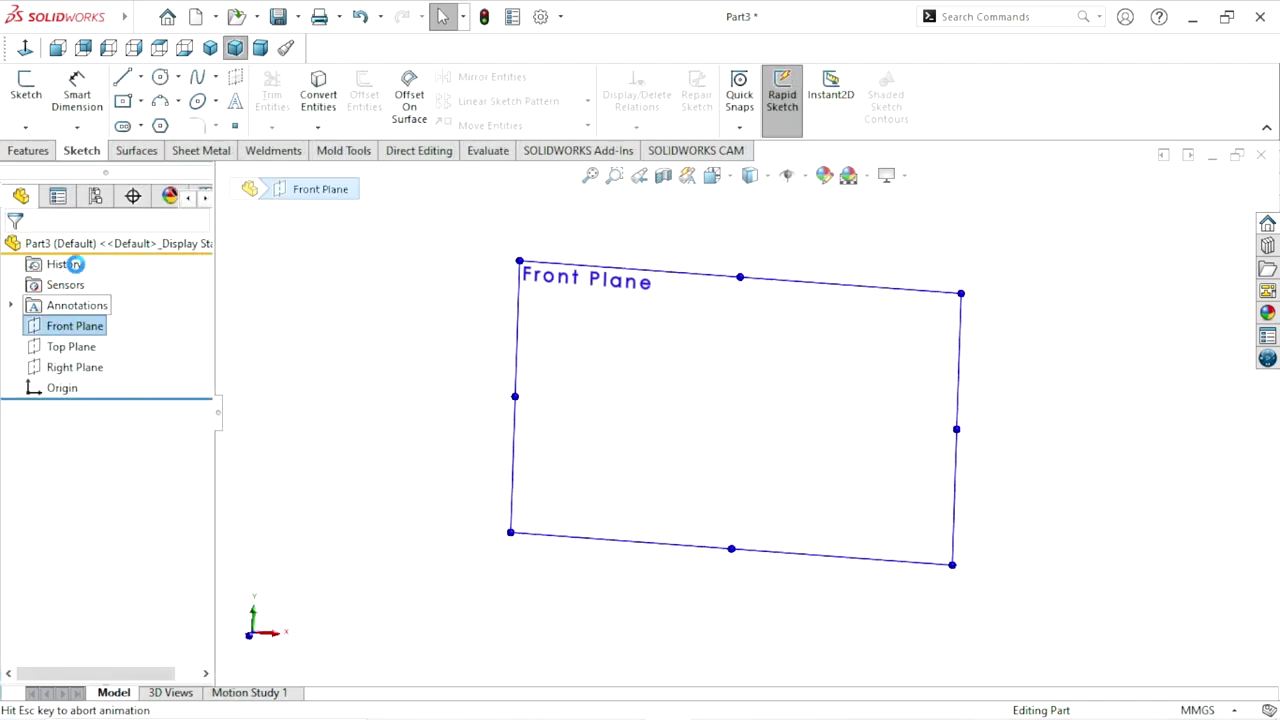
key(l)
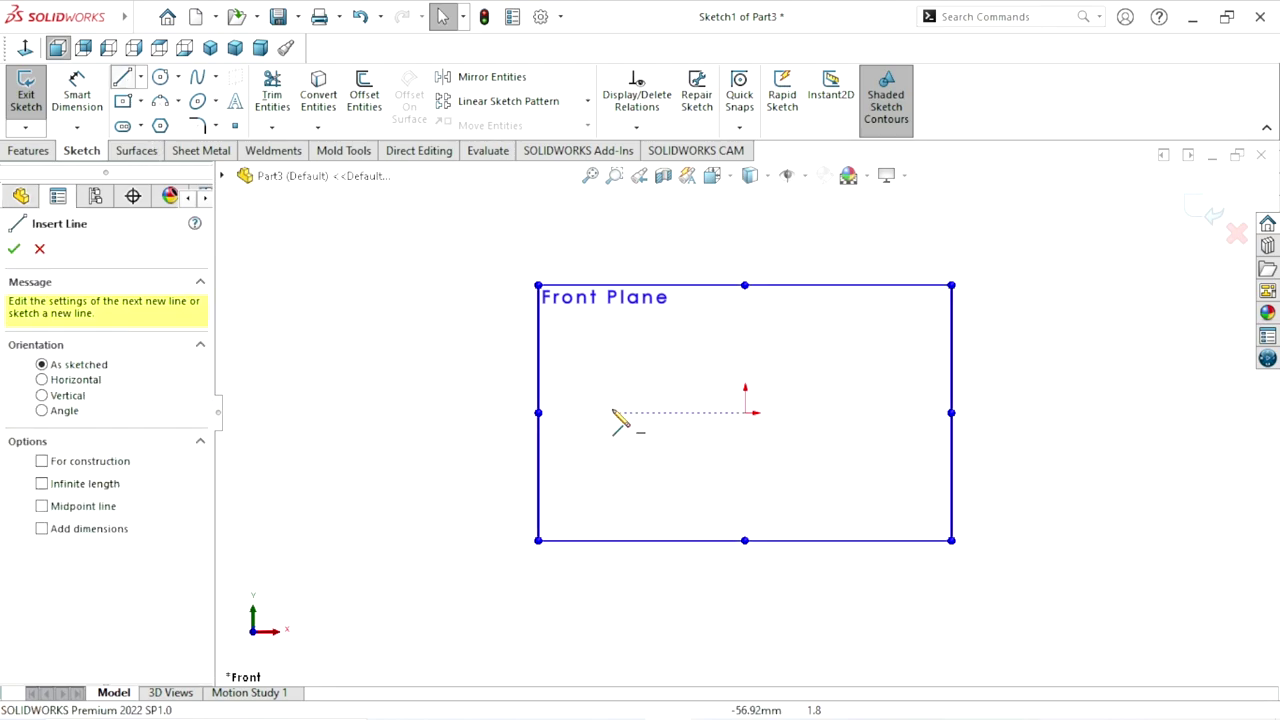
click(606, 412)
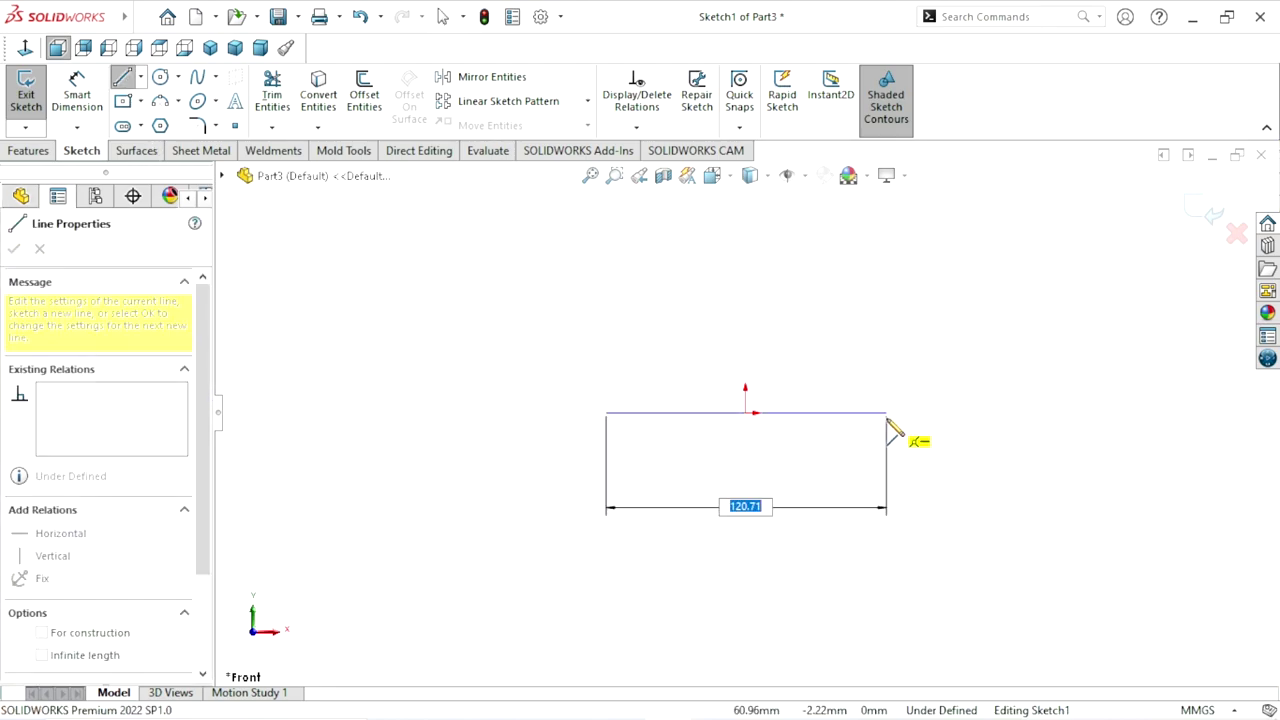
click(888, 414)
right_click(949, 394)
click(949, 390)
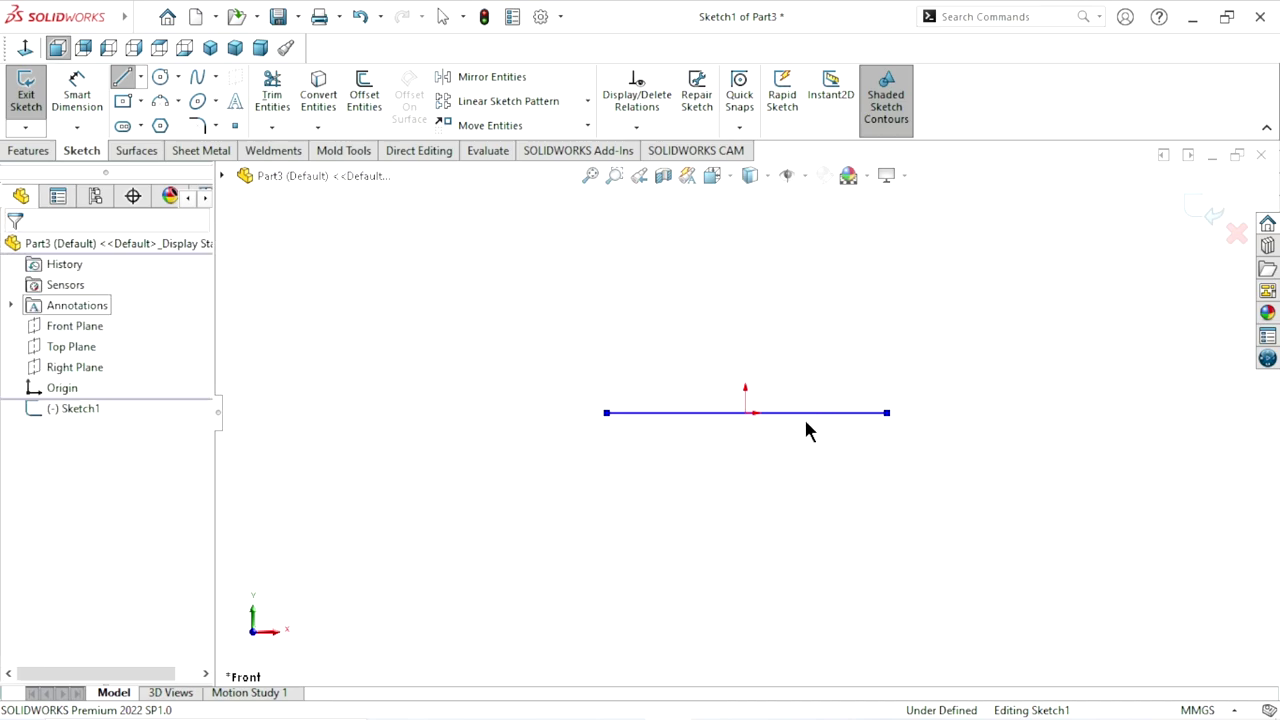
- Centre the line on the origin with a Midpoint relation and make it construction geometry
click(750, 412)
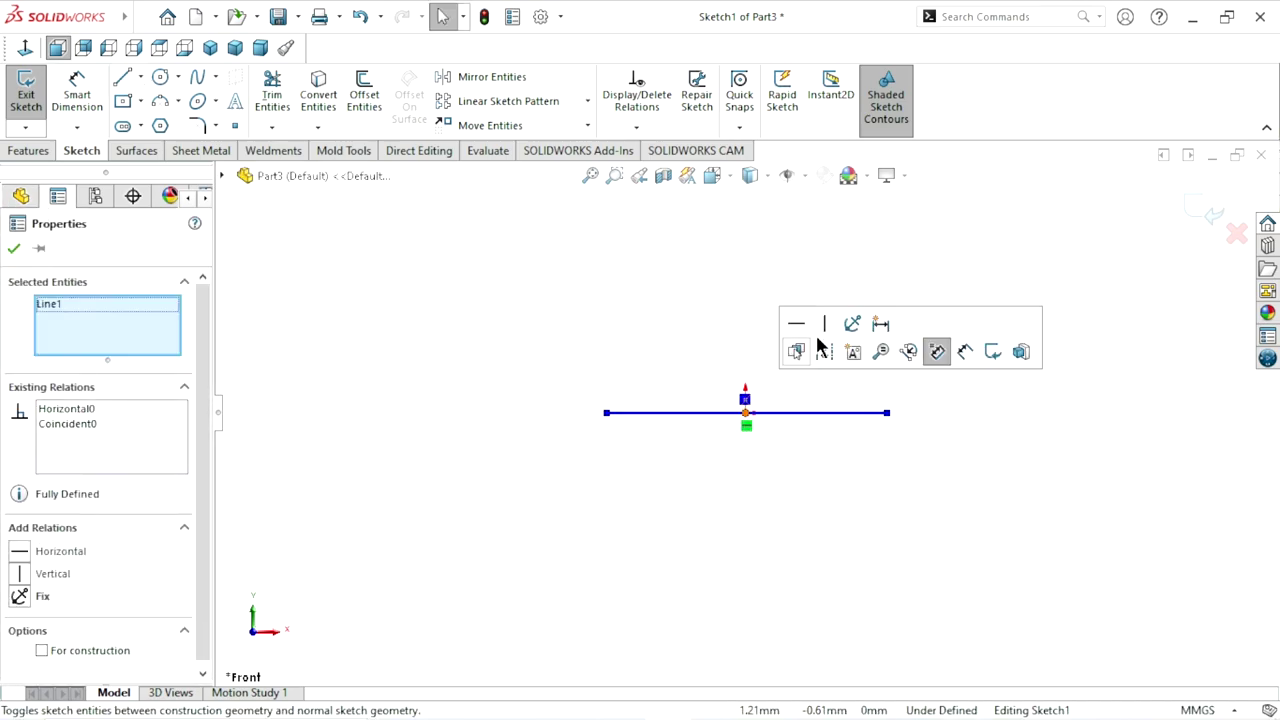
click(786, 423)
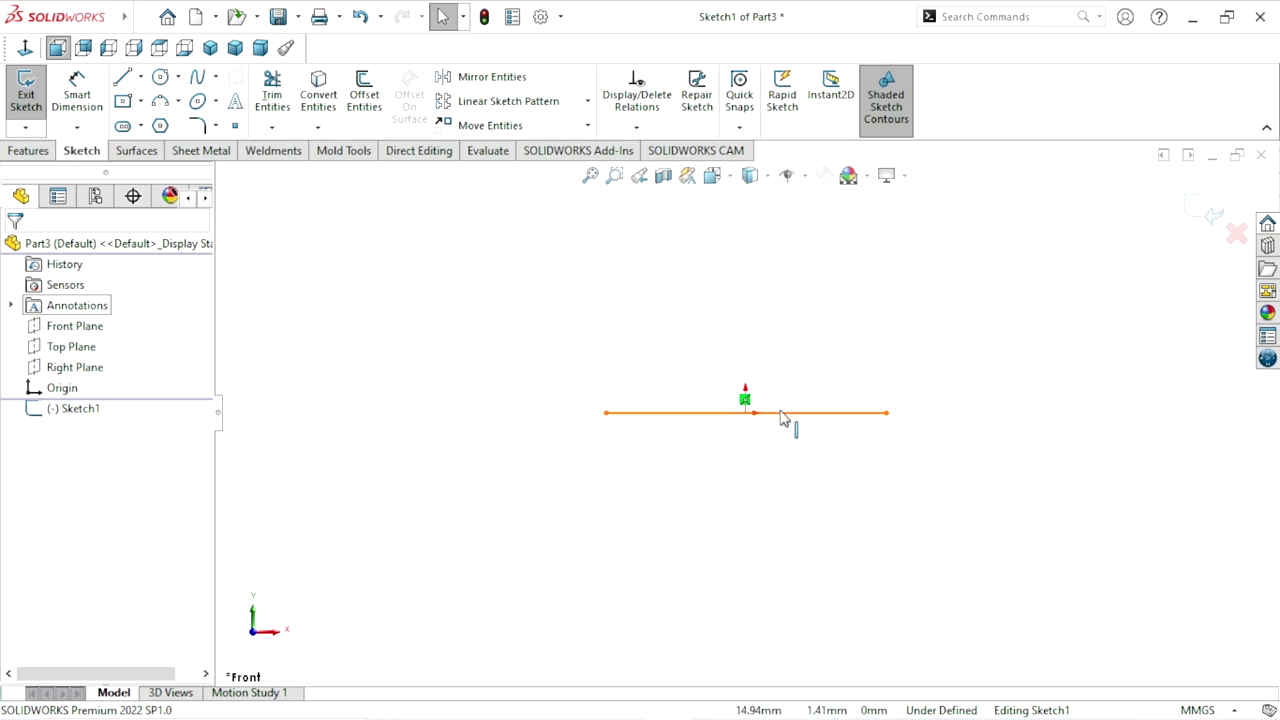
click(765, 430)
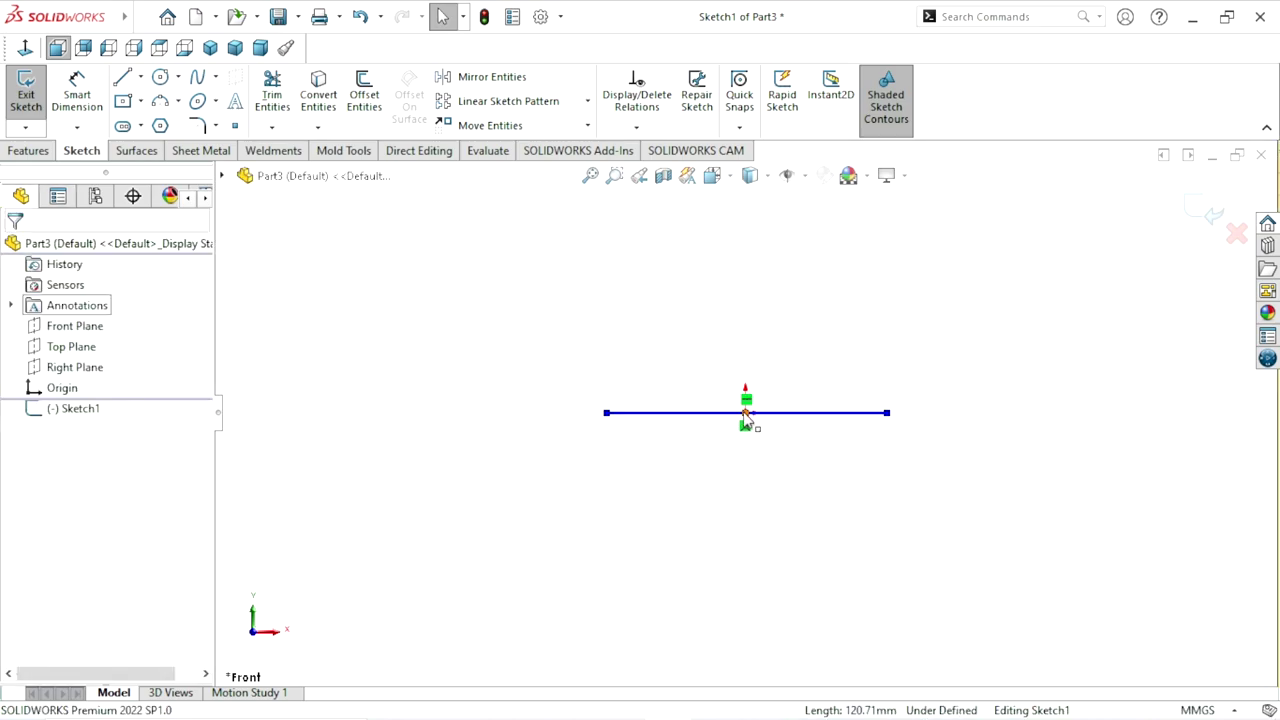
ctrl+click(757, 375)
click(794, 331)
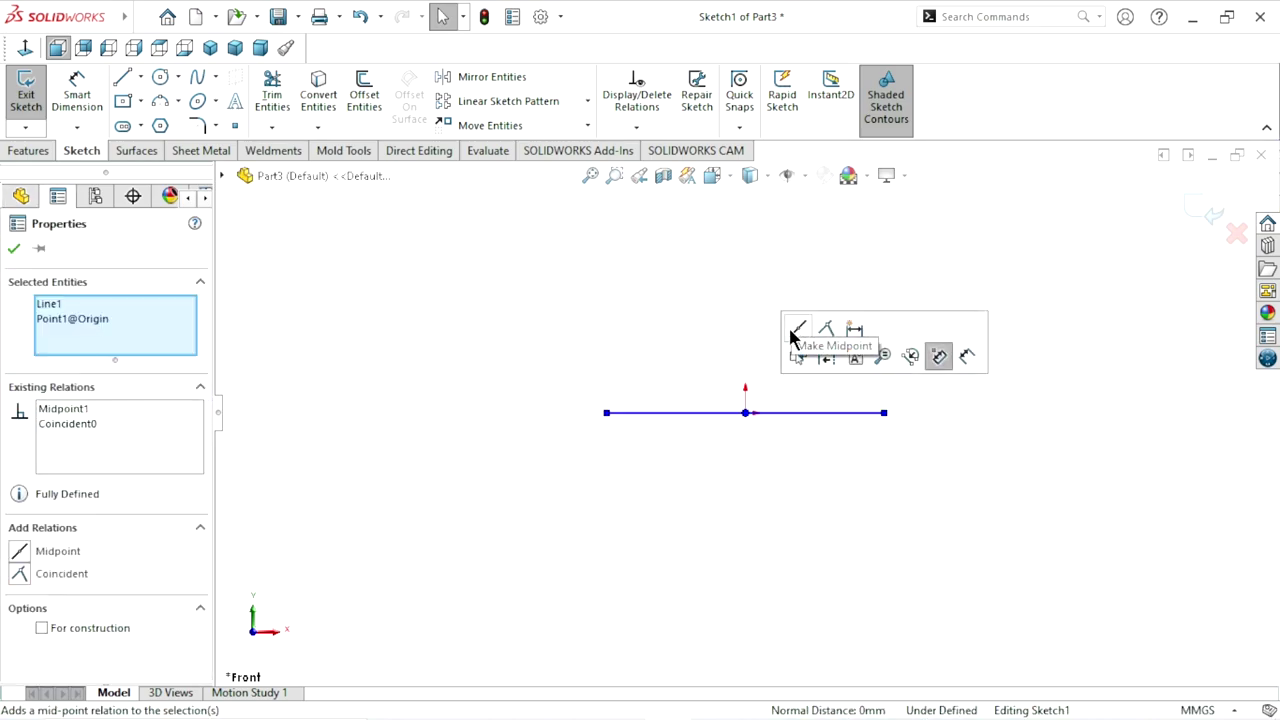
click(14, 249)
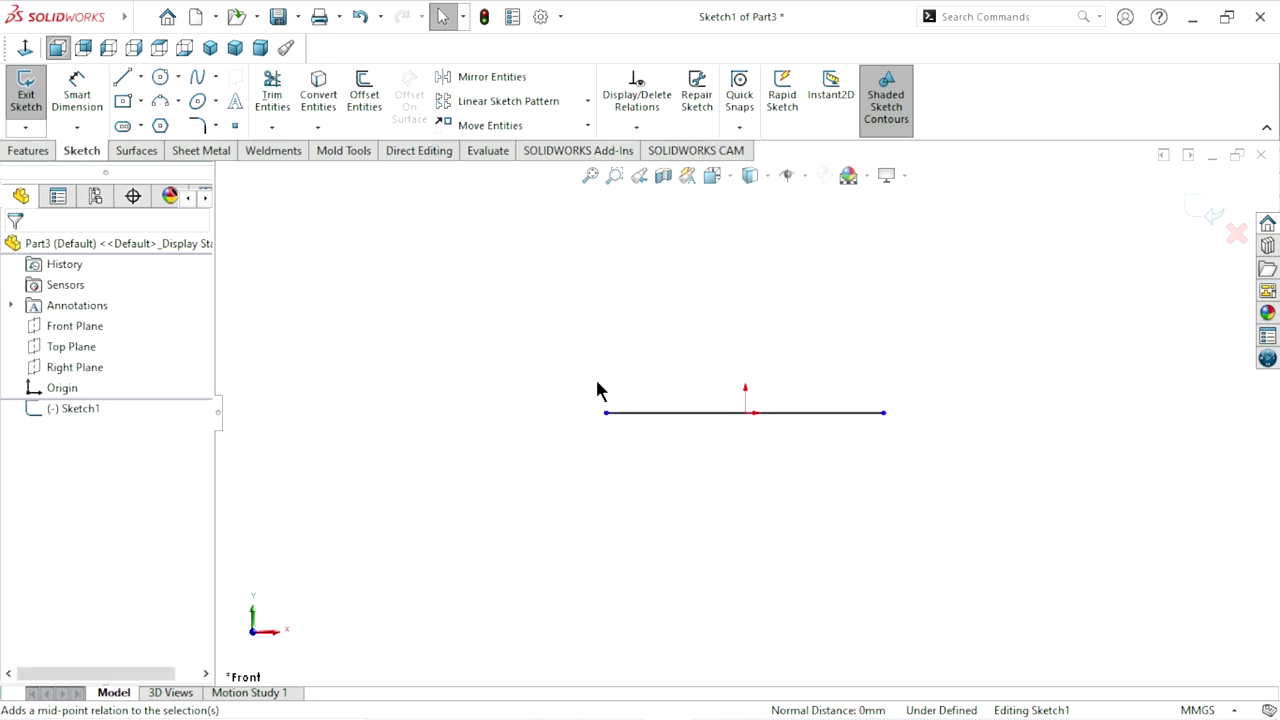
click(657, 416)
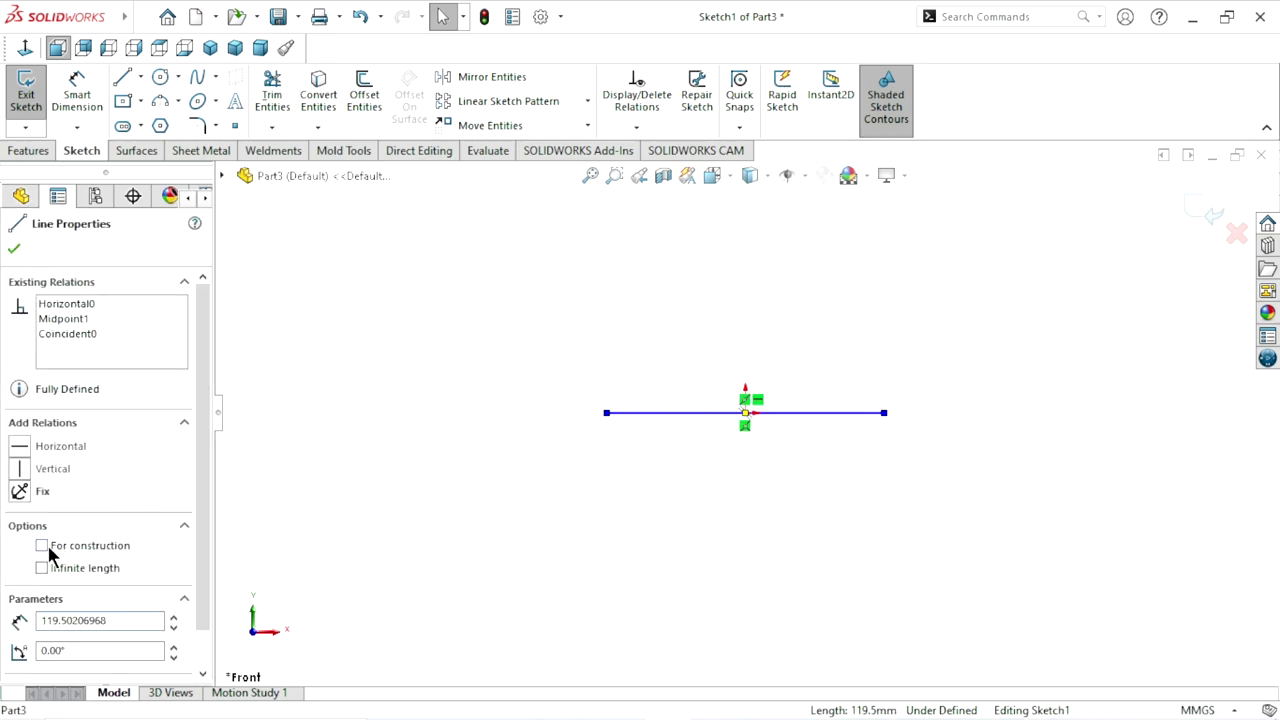
click(42, 546)
- Draw connected lines from the centreline's left end up, across, up a step, across and down to its right end
click(14, 250)
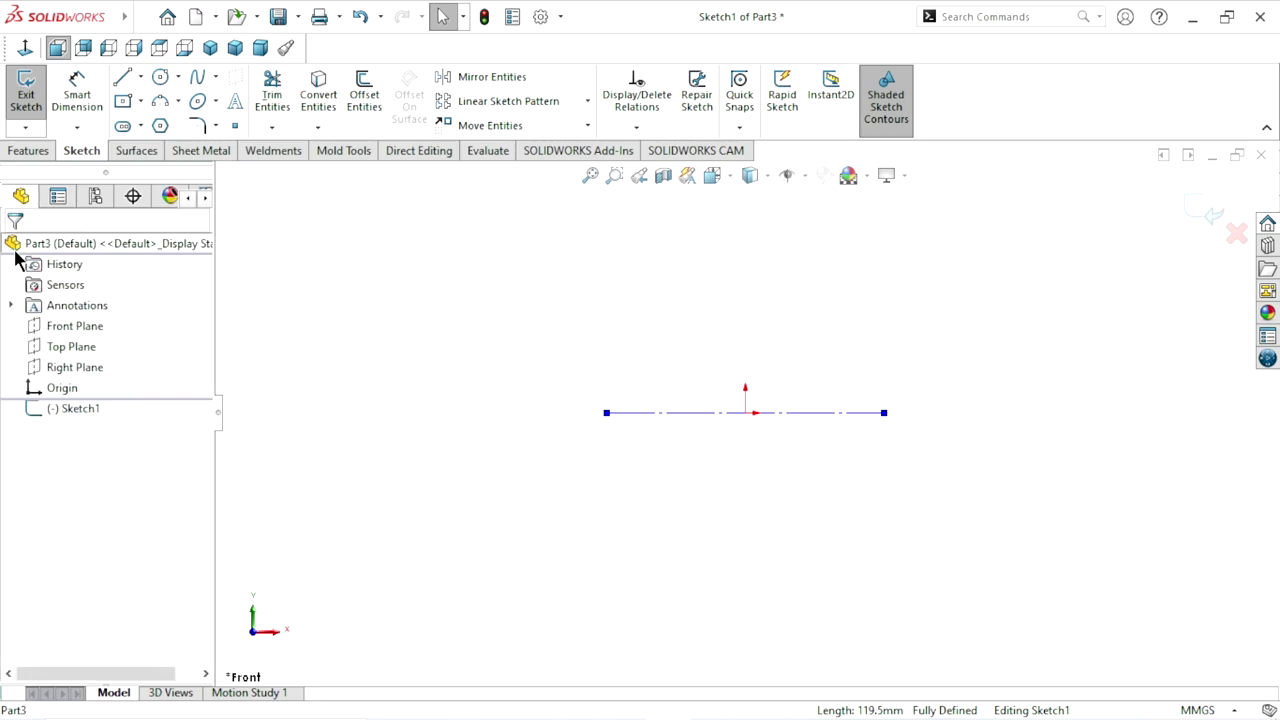
key(l)
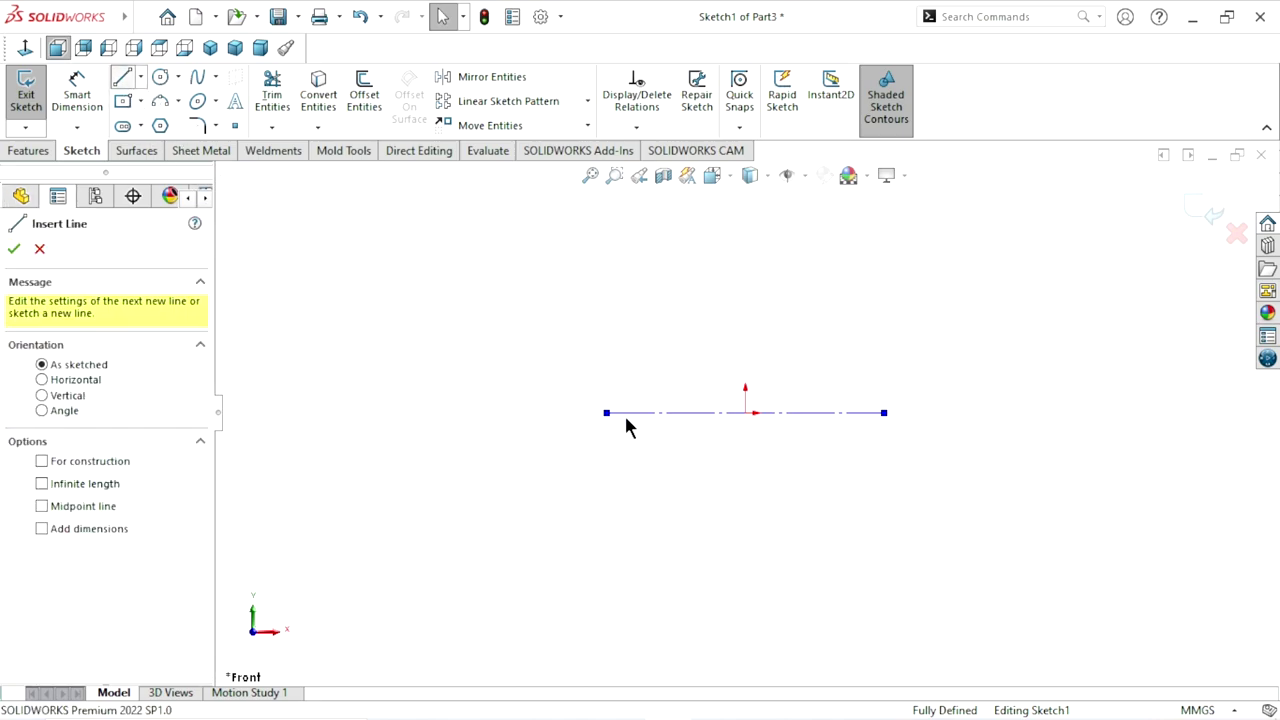
click(606, 413)
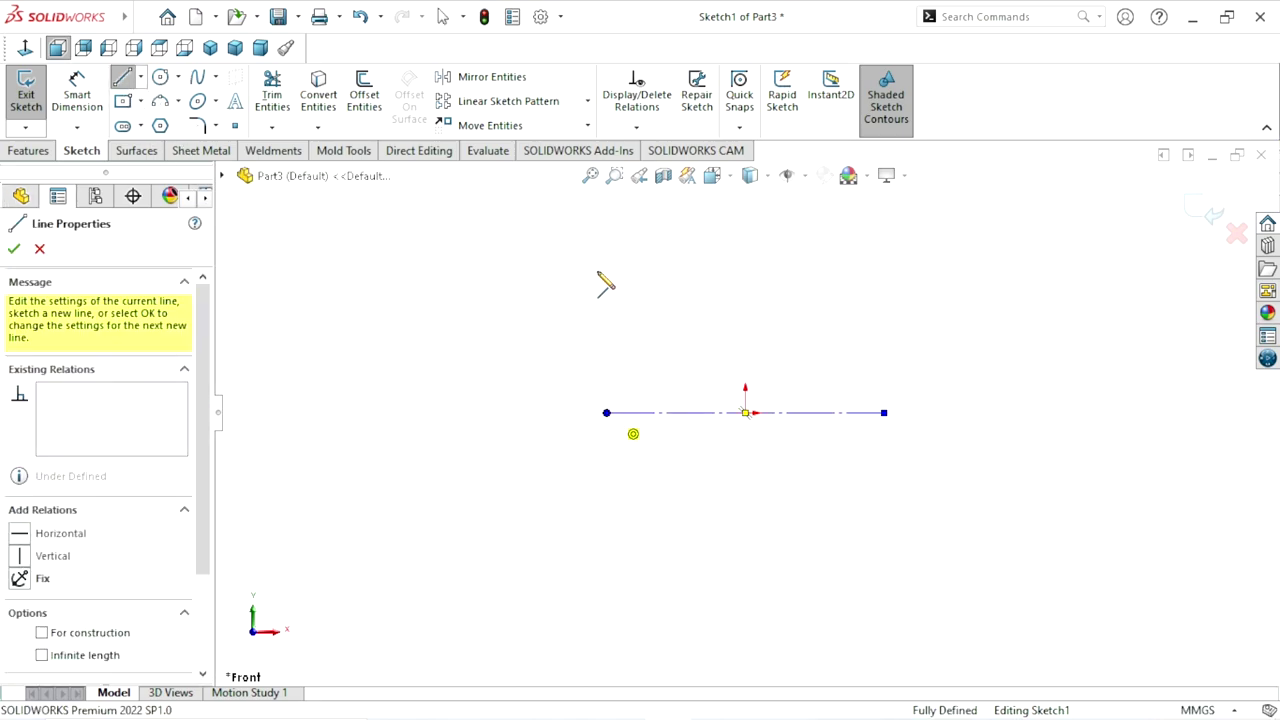
click(606, 264)
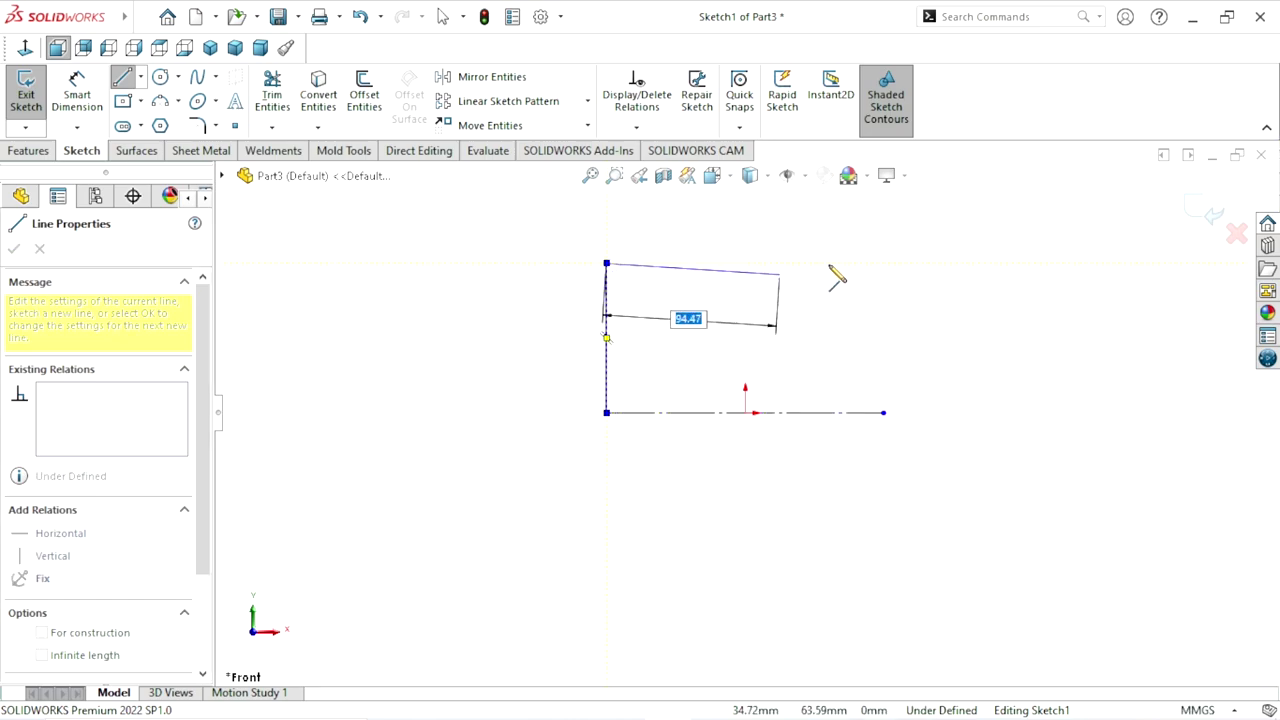
click(850, 228)
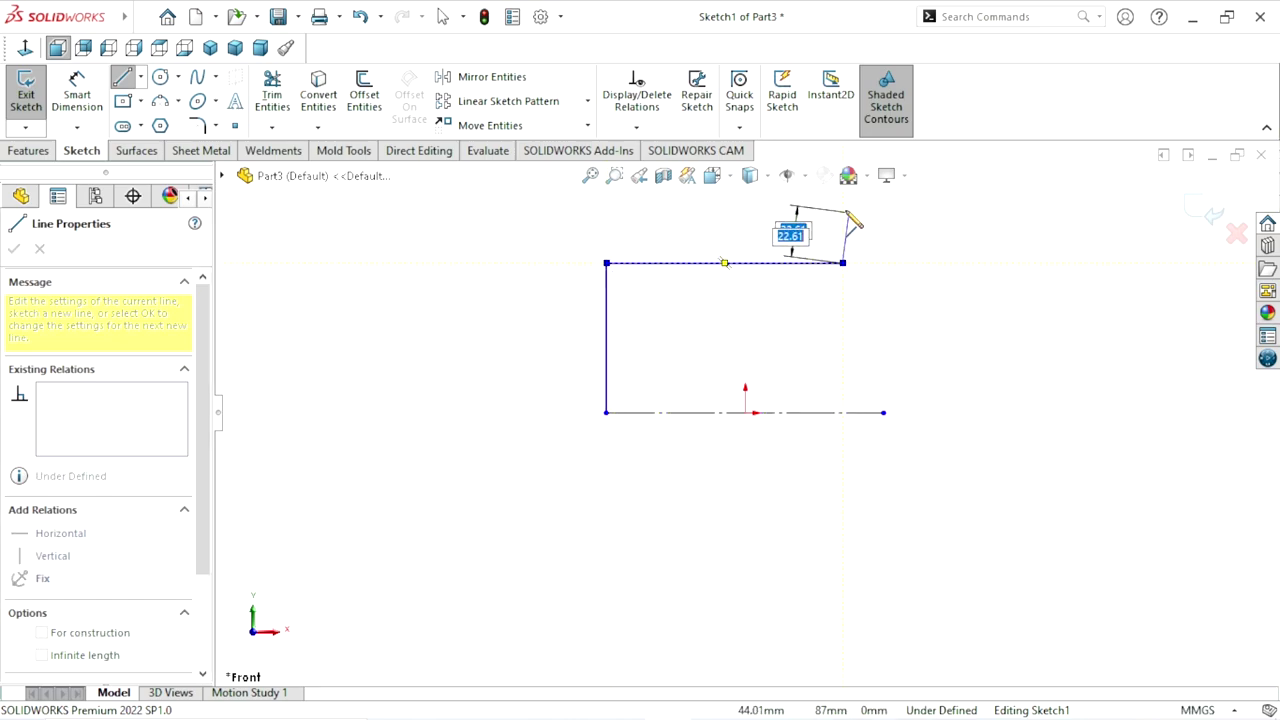
click(844, 208)
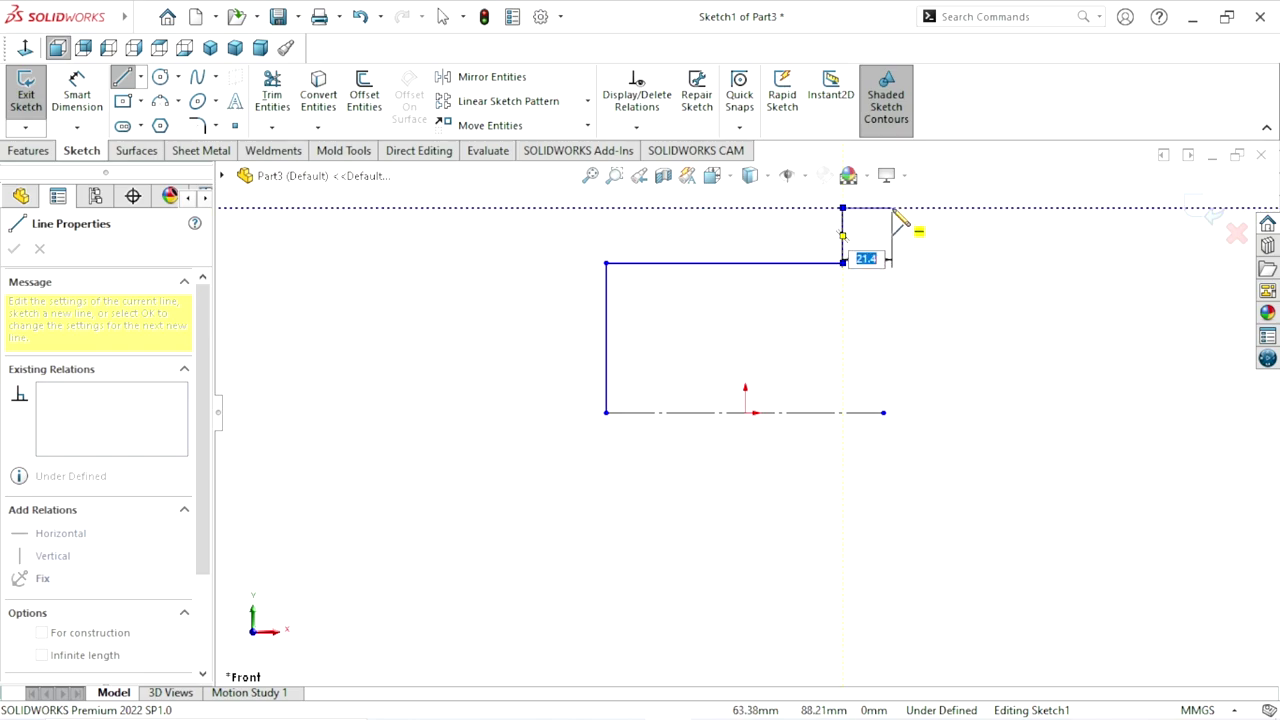
click(883, 208)
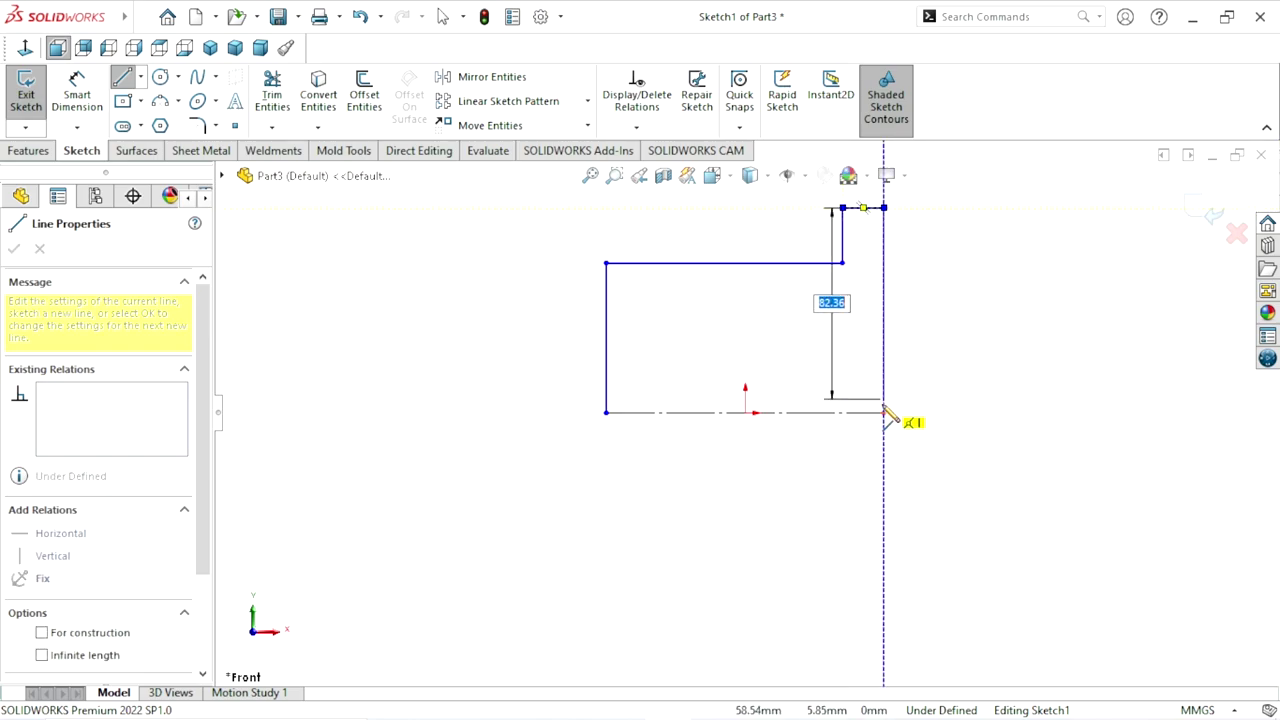
right_click(918, 380)
click(934, 392)
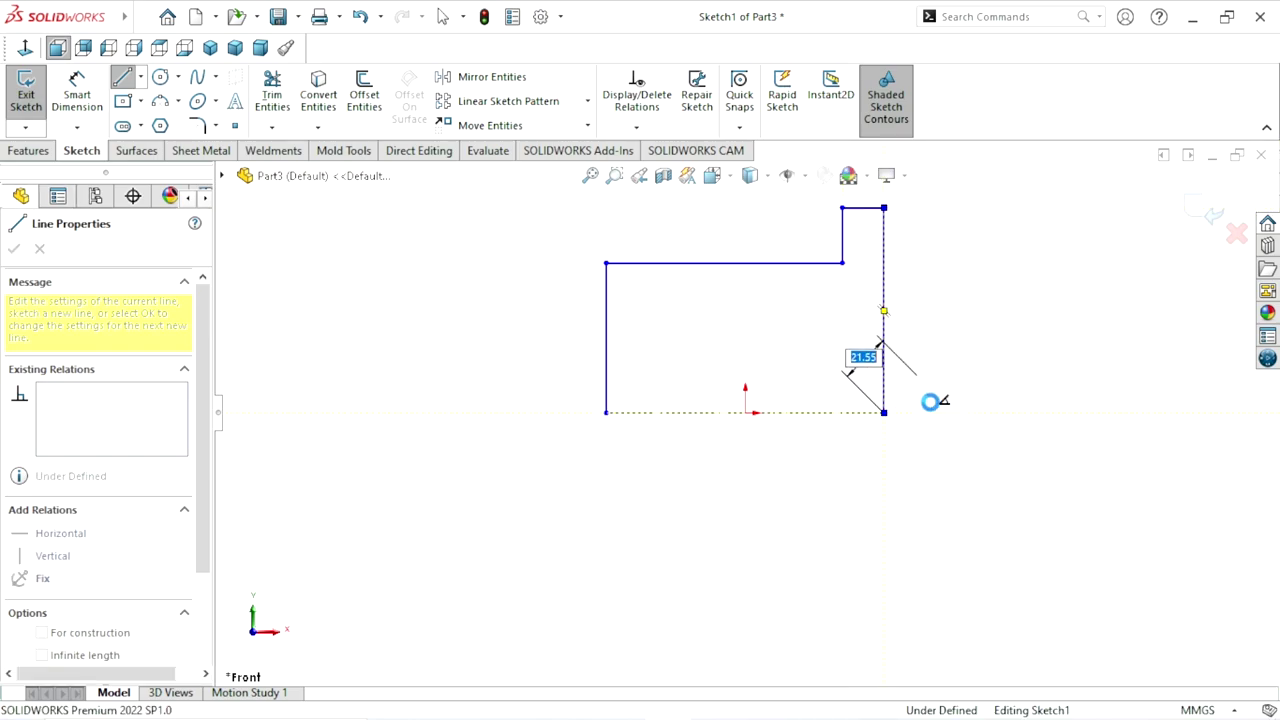
- Dimension the profile's diameters about the centreline to 145 and 250 mm
click(101, 112)
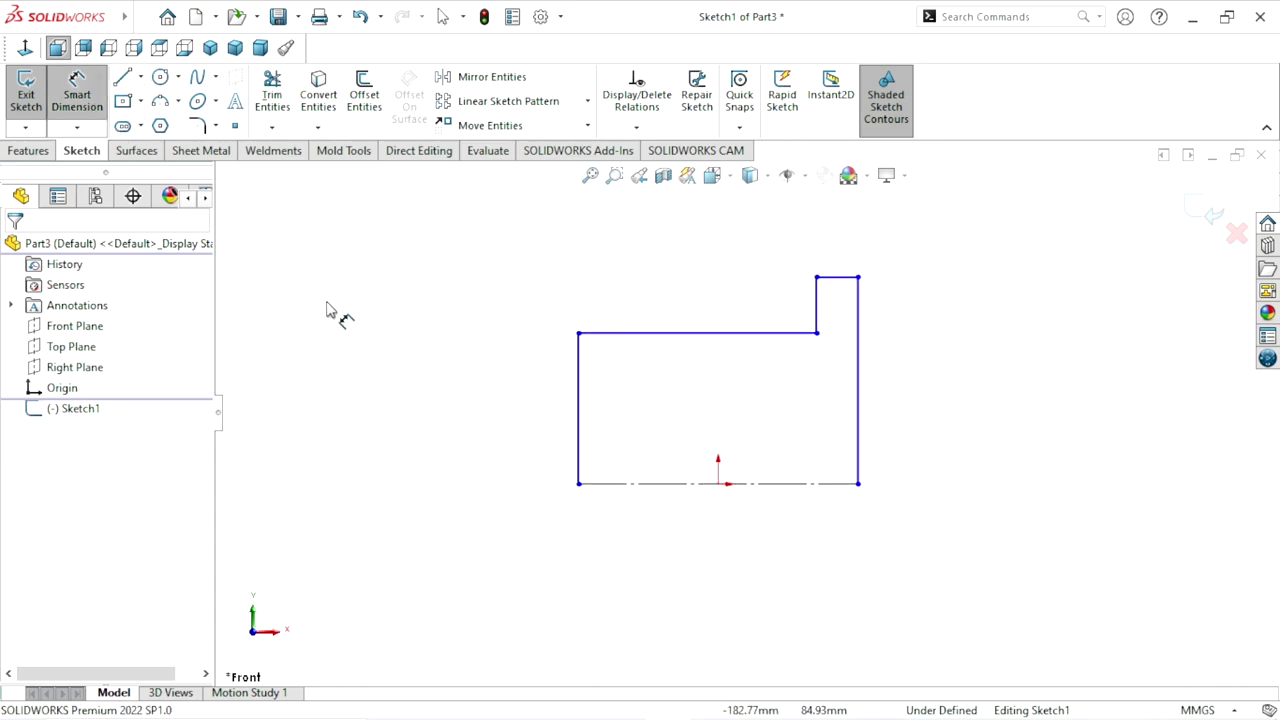
click(632, 494)
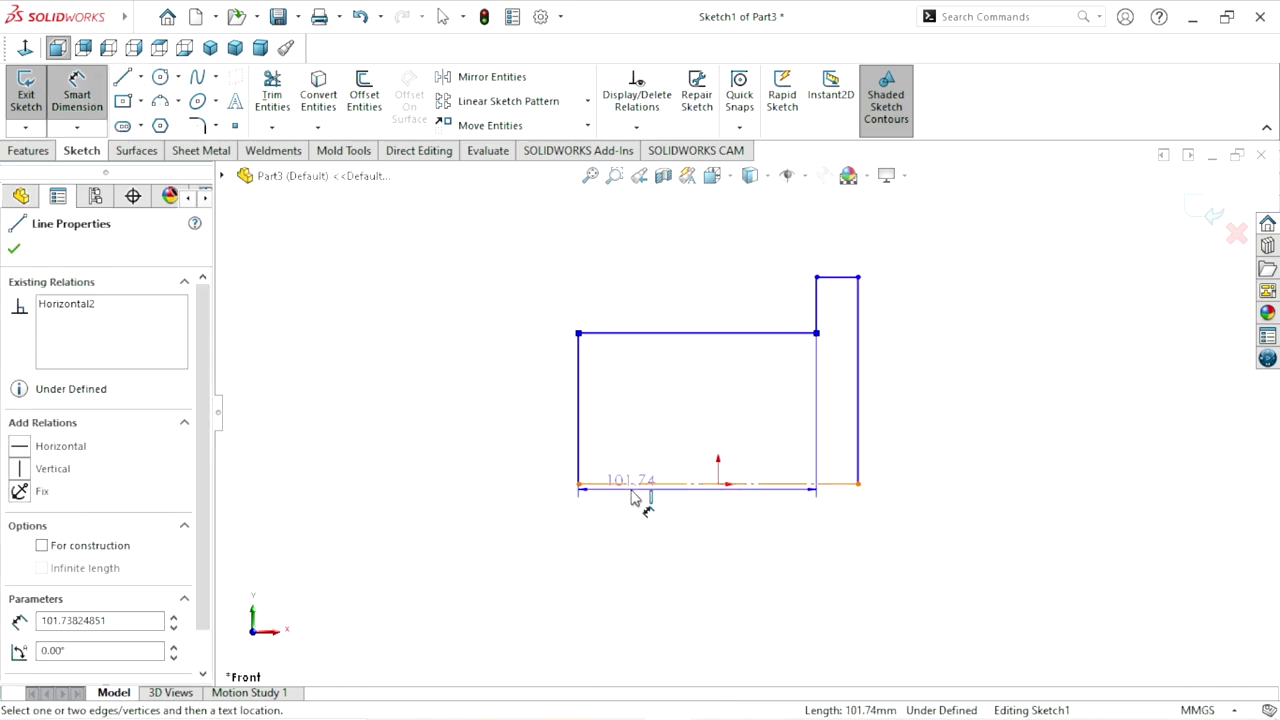
click(632, 494)
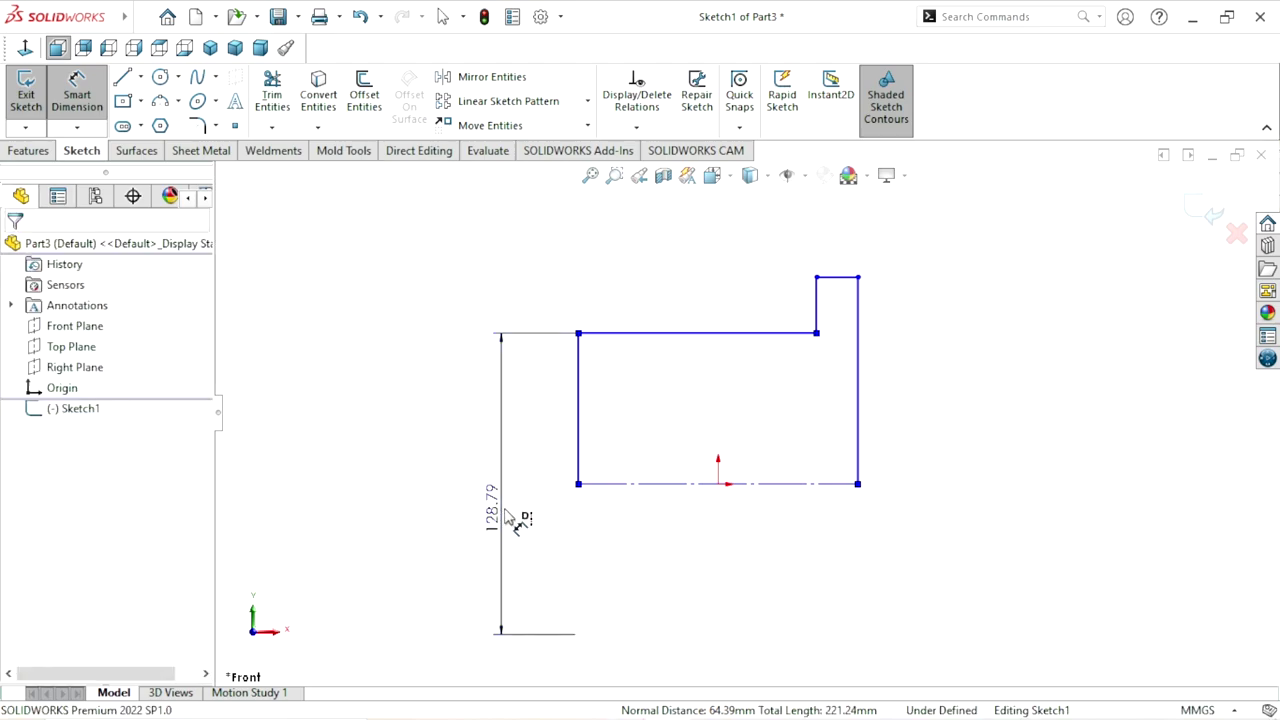
click(510, 518)
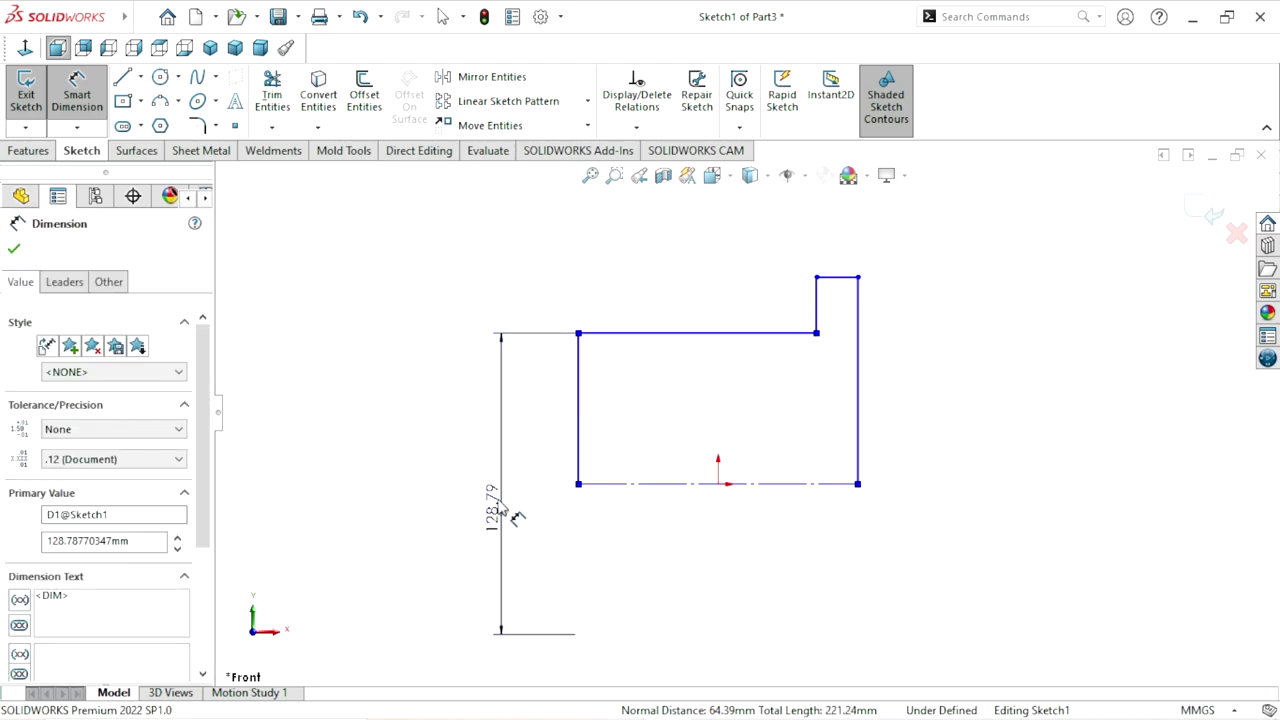
text(145)
click(420, 483)
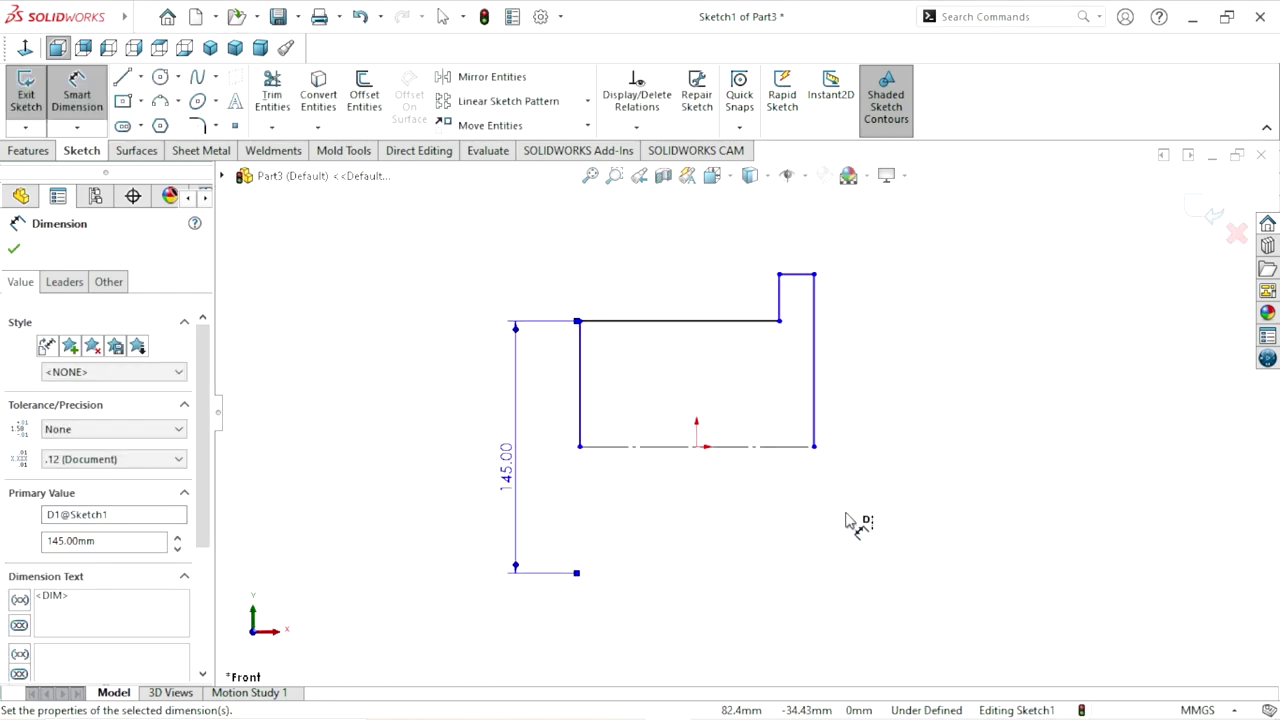
scroll(860, 522, down, 3)
click(935, 437)
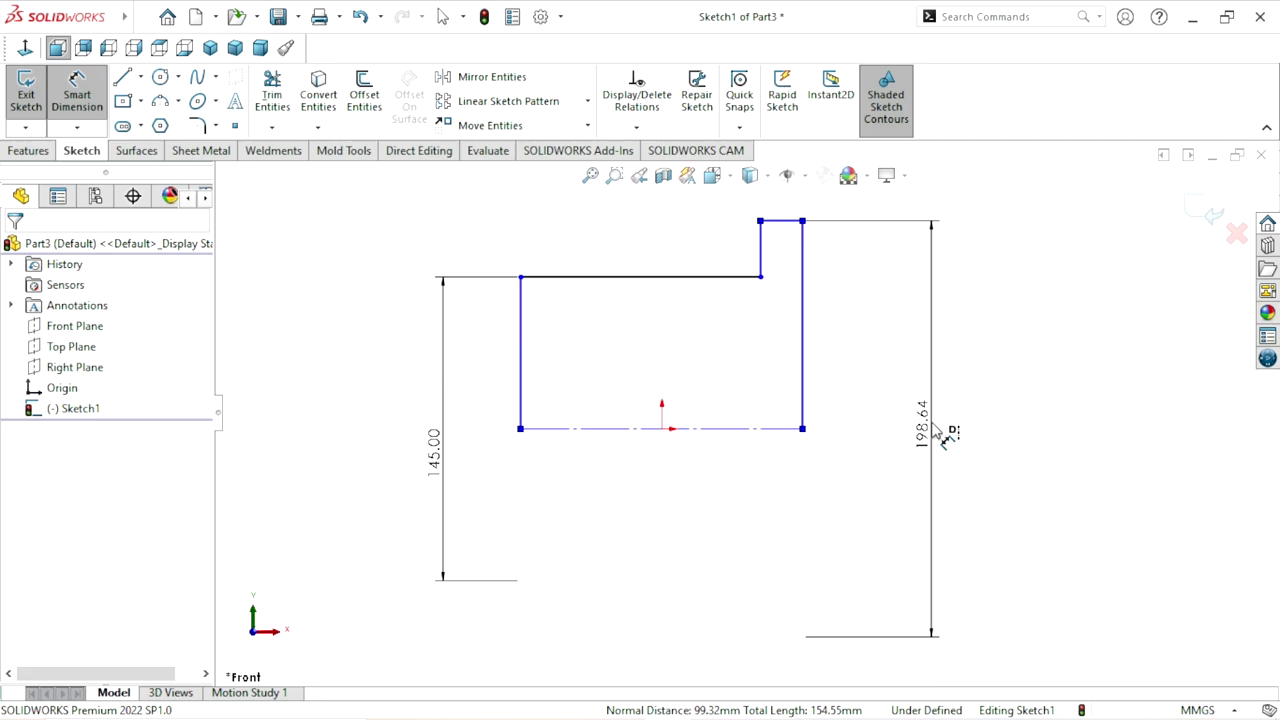
click(935, 430)
text(2)
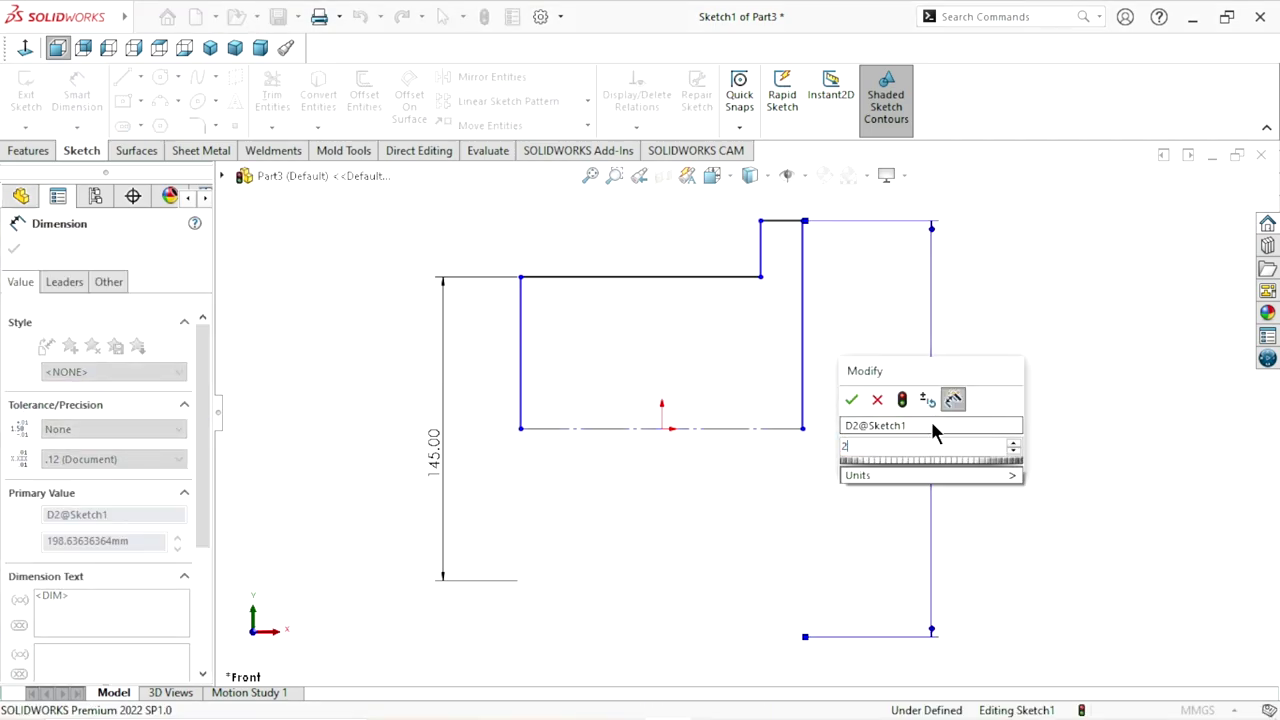
text(50)
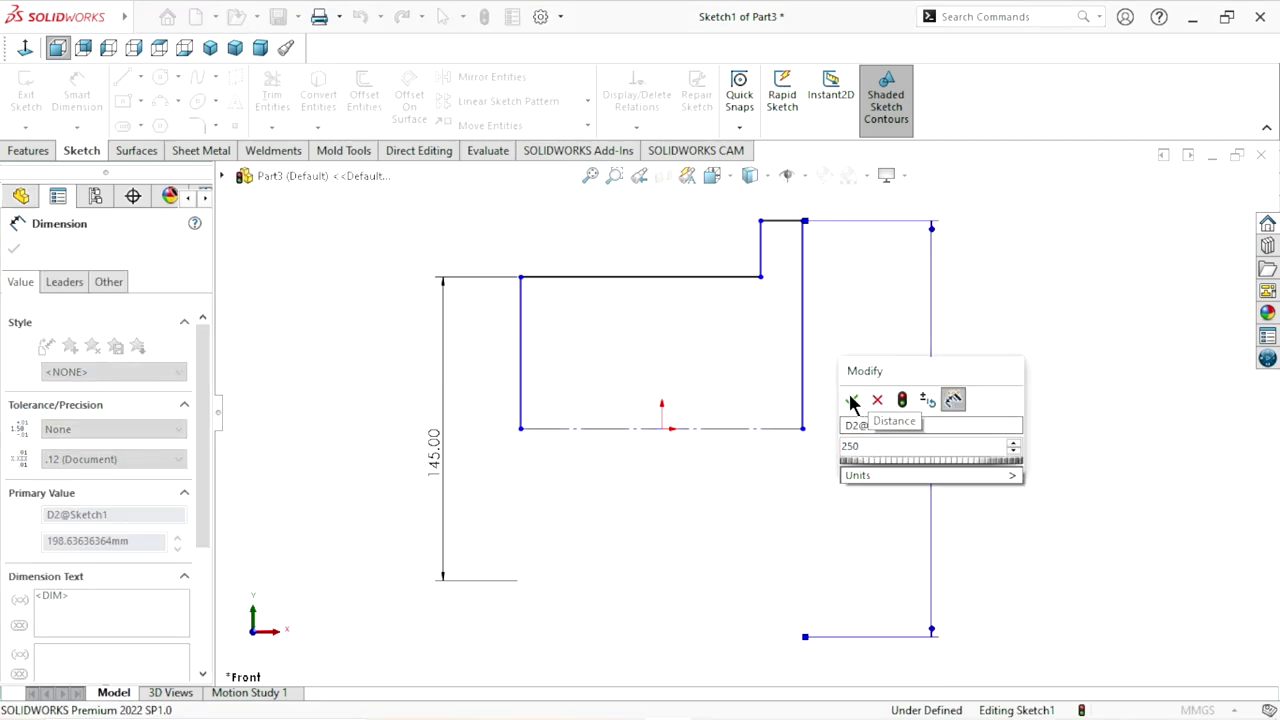
click(851, 401)
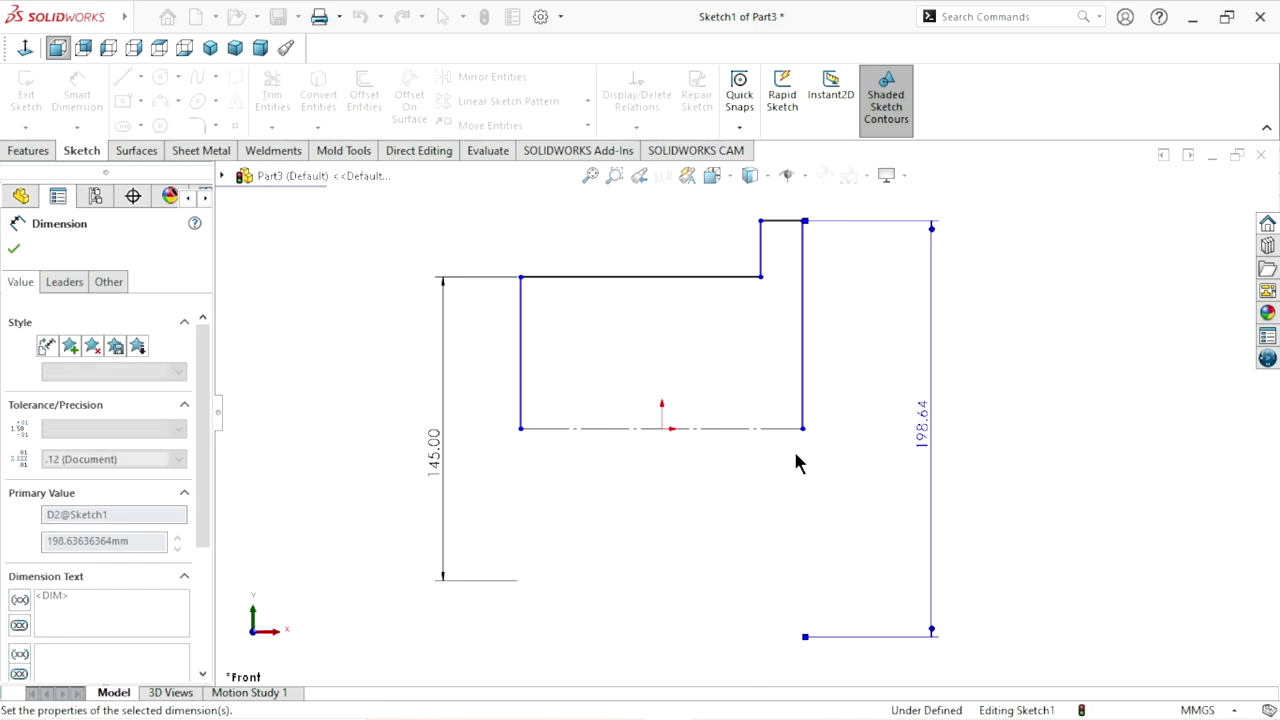
- Set the step length to 110 mm and the short top line to 25 mm, tidying the 250 dimension
click(596, 268)
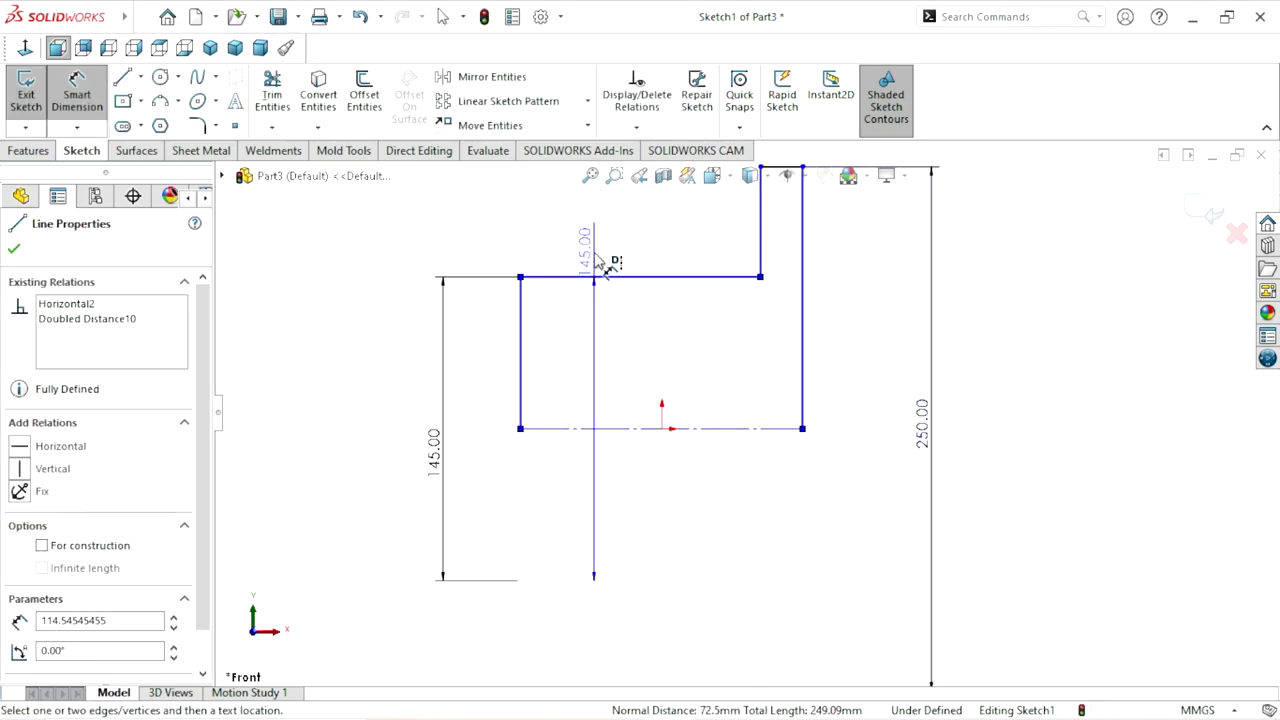
scroll(645, 330, up, 2)
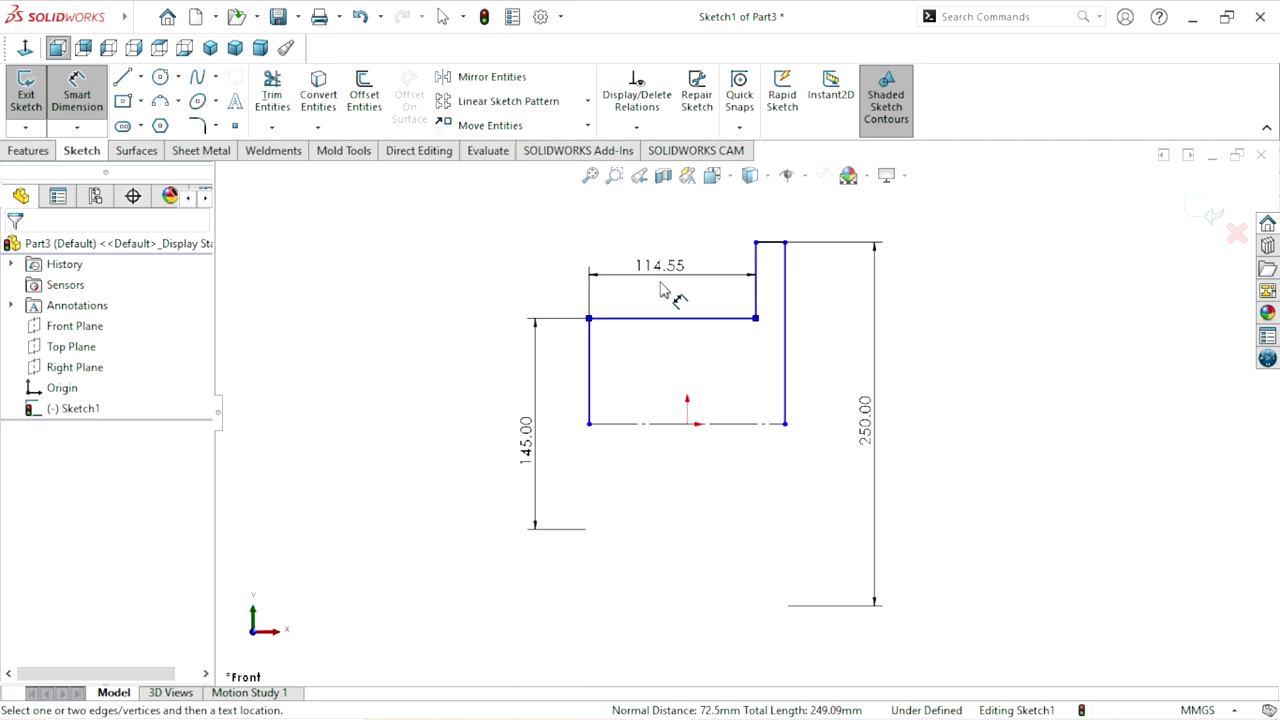
click(660, 290)
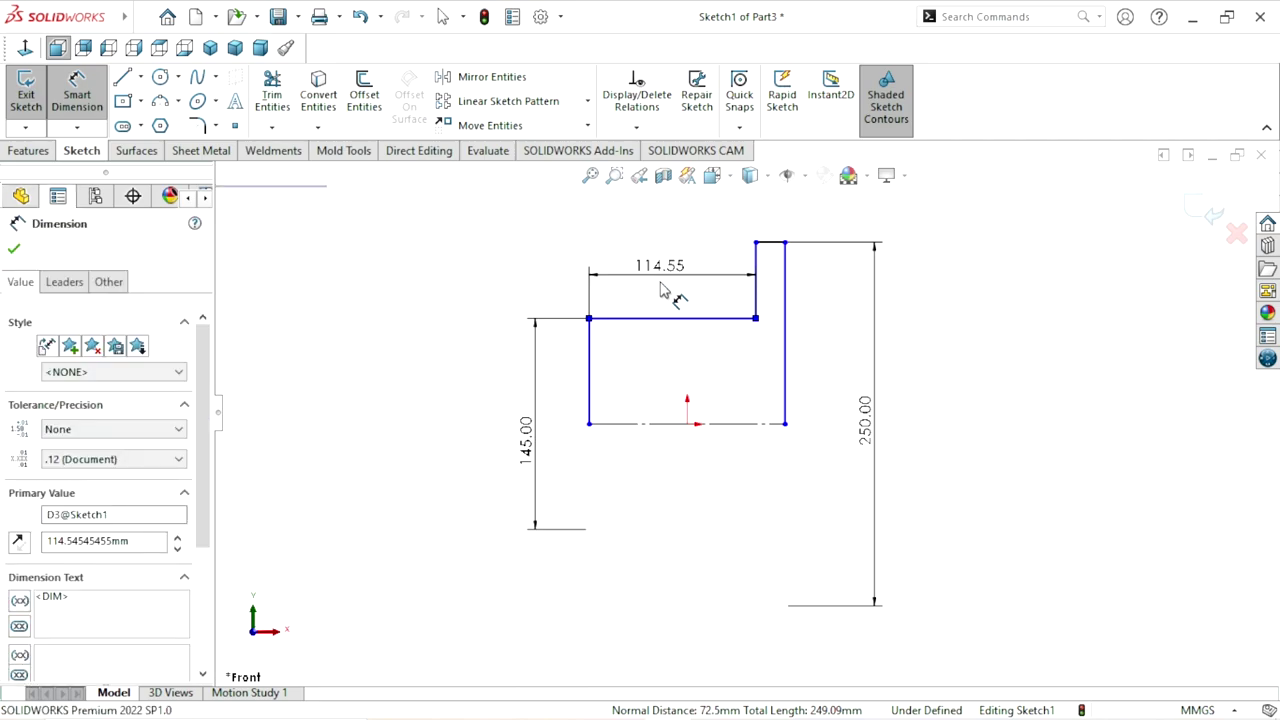
text(110)
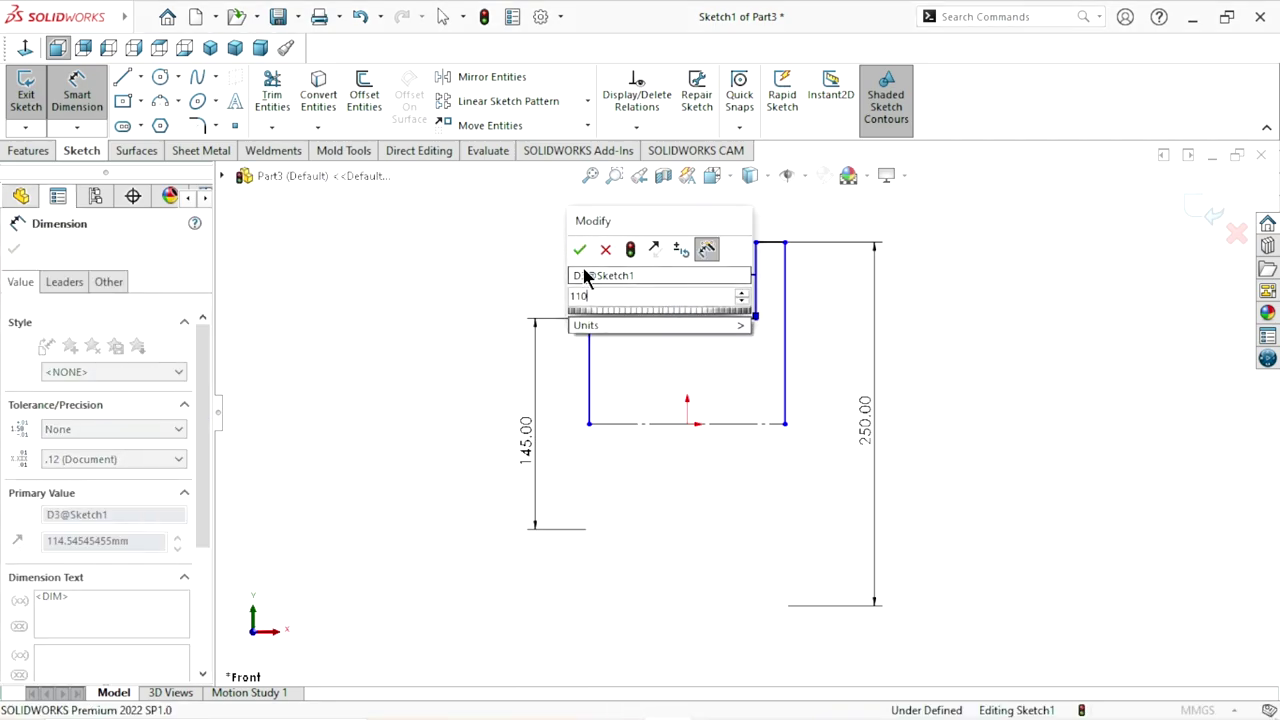
click(578, 247)
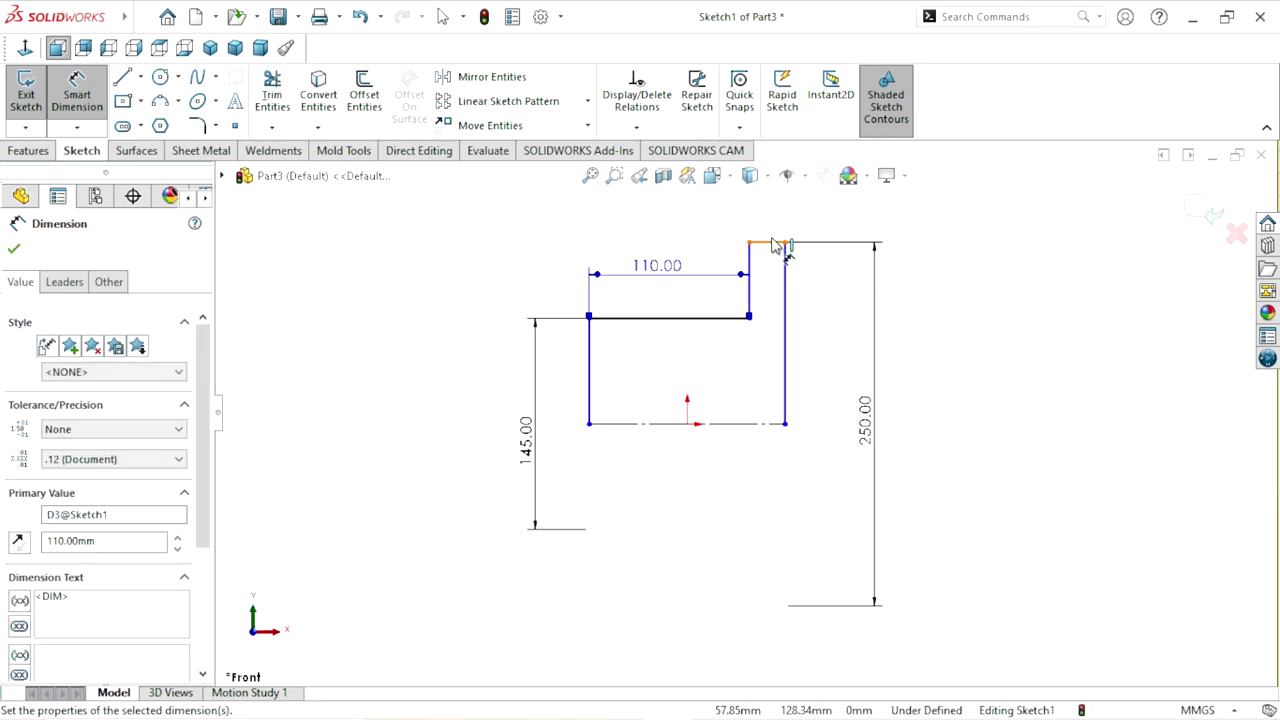
click(818, 225)
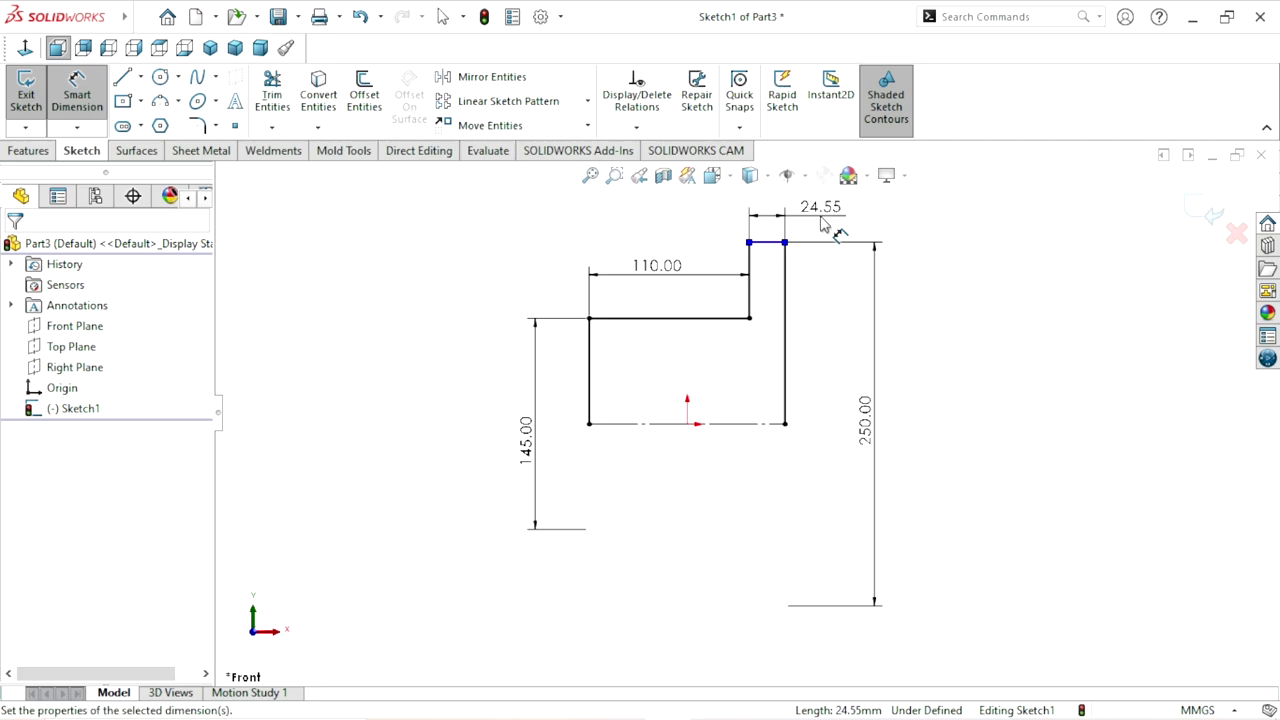
click(775, 215)
text(25)
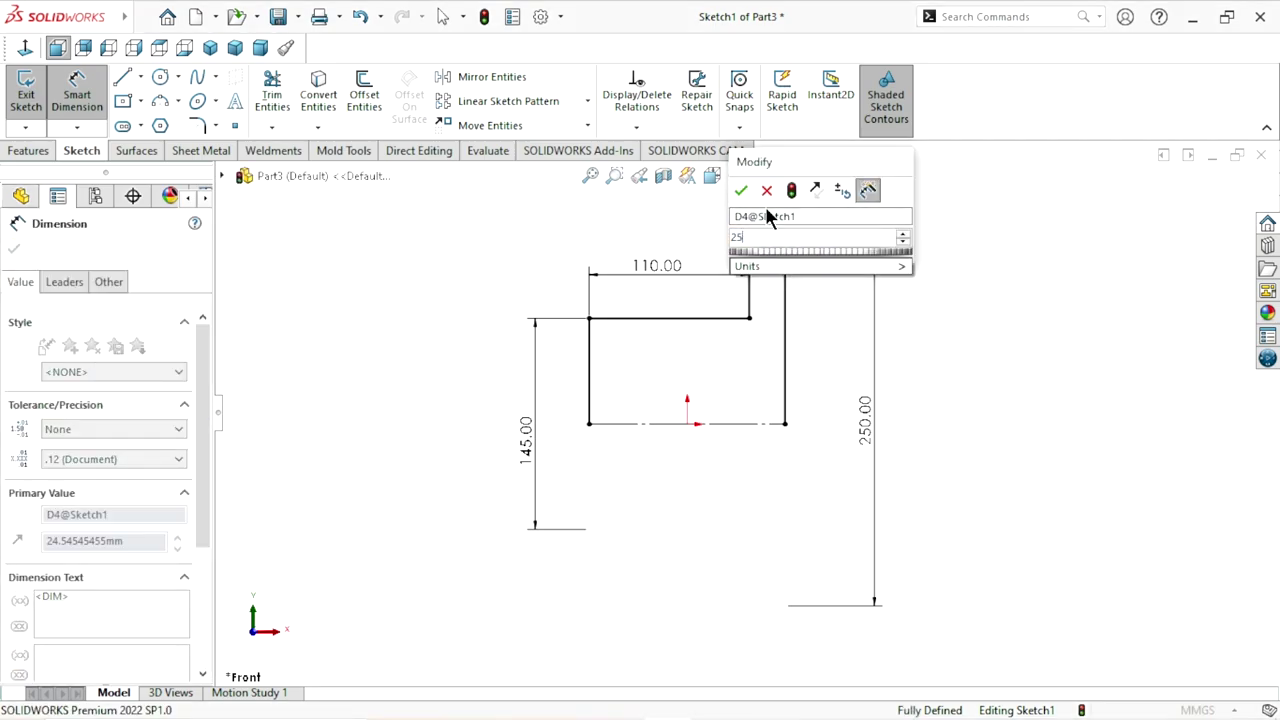
click(741, 190)
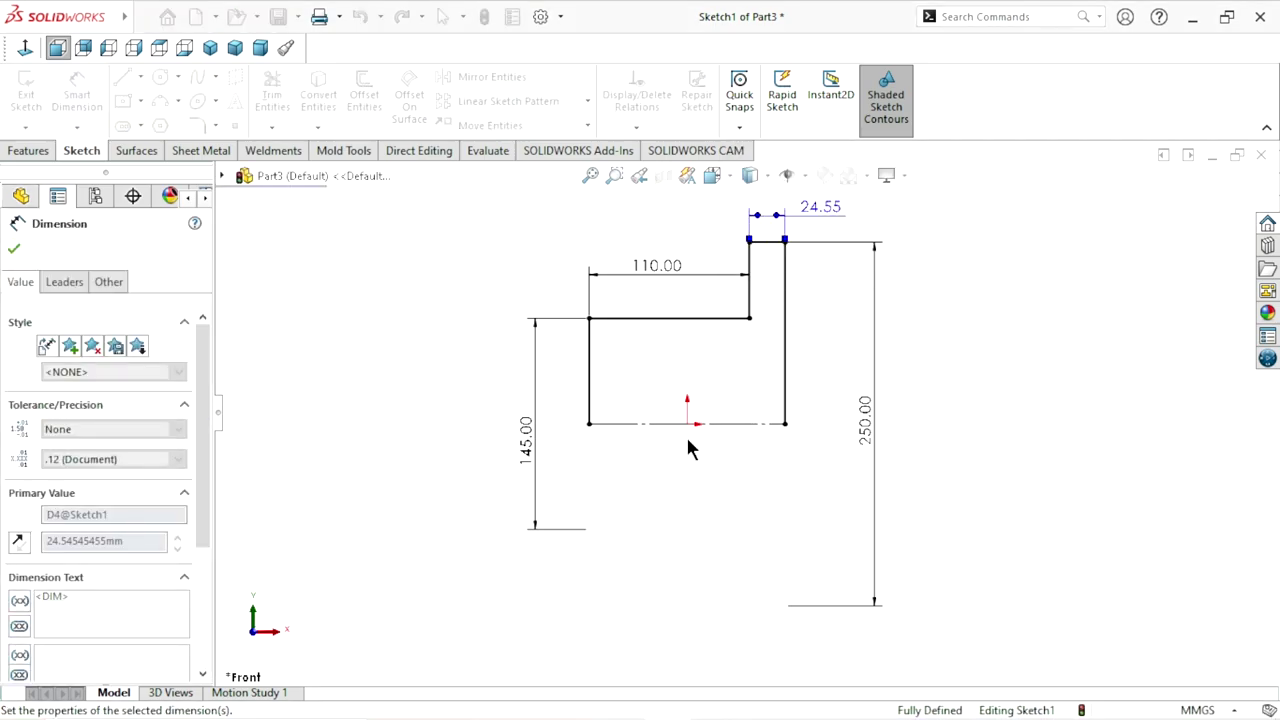
click(15, 250)
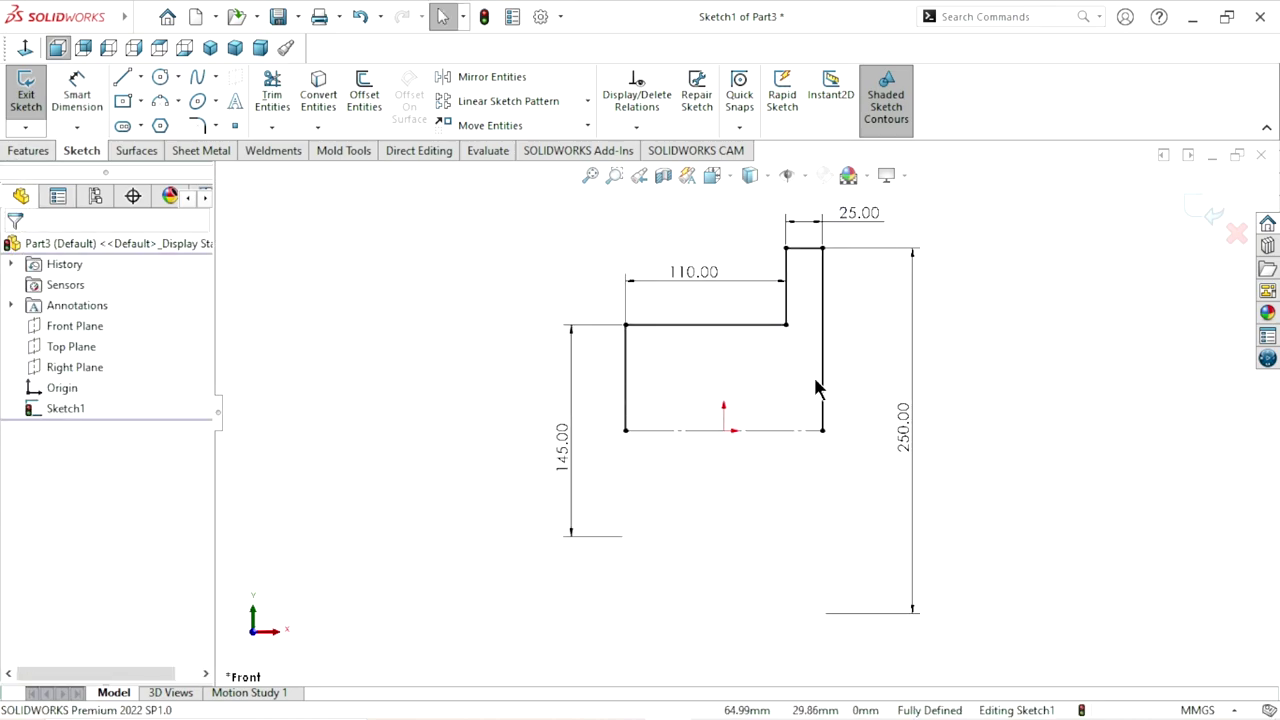
scroll(808, 339, up, 2)
scroll(843, 383, down, 2)
drag(873, 466, 860, 466)
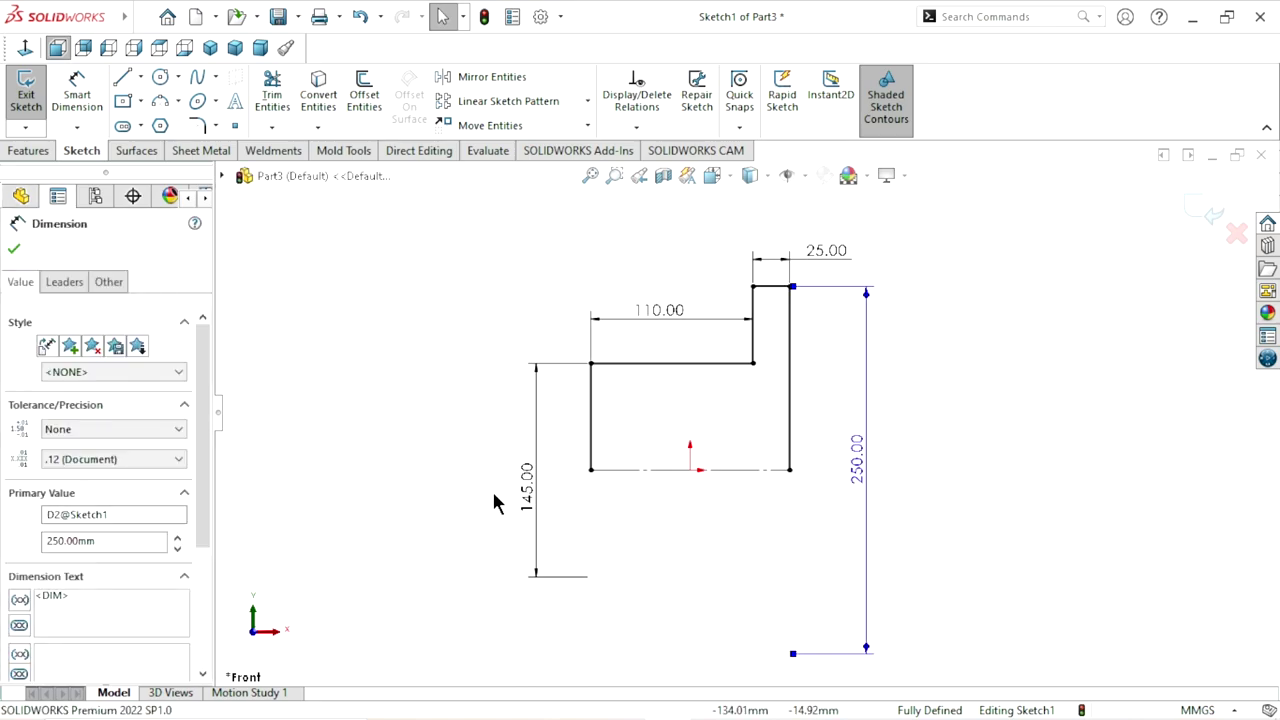
click(30, 152)
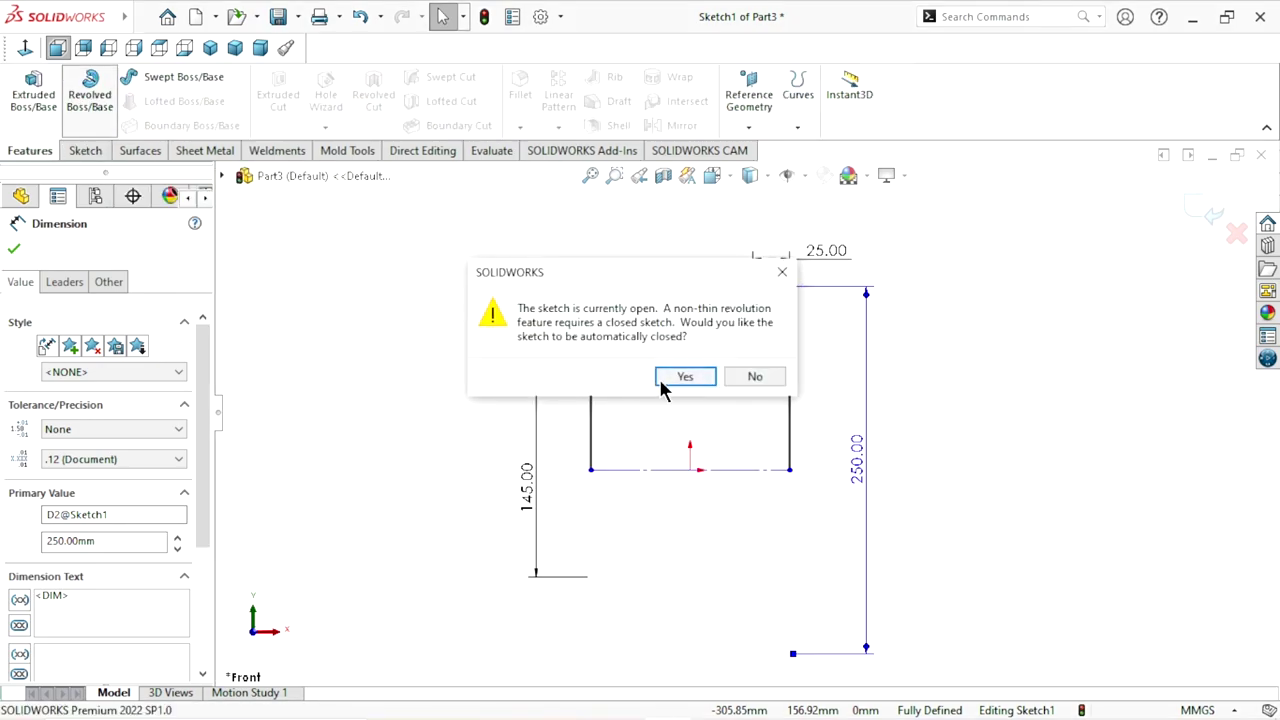
- Revolve the profile 360° into Revolve1, then sketch on its front circular face viewed normal to
click(661, 380)
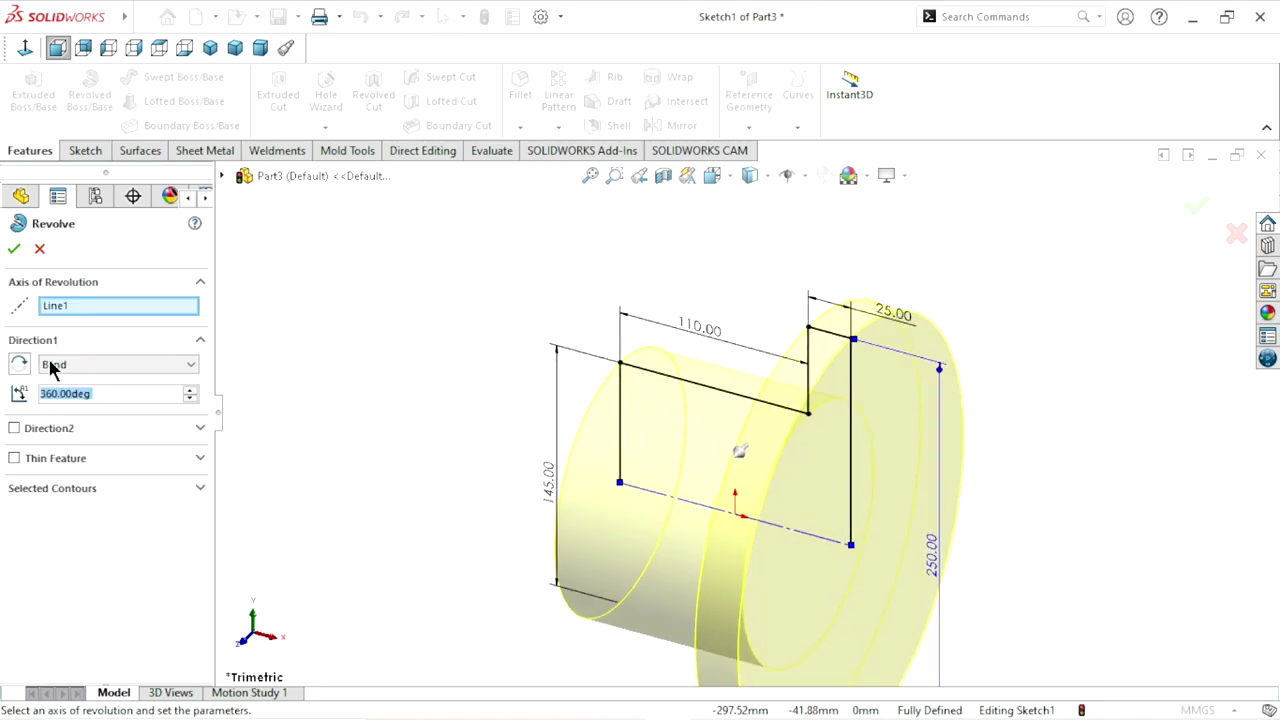
click(13, 249)
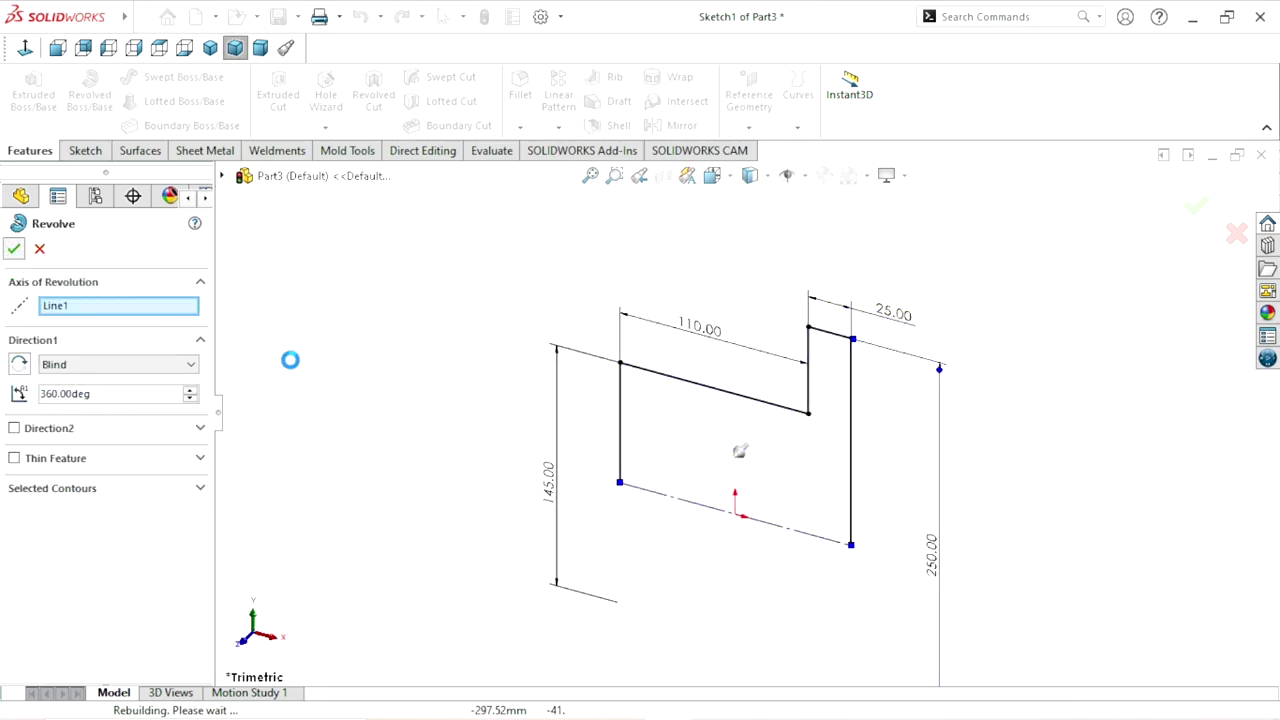
click(447, 444)
key(f)
middle_drag(571, 484, 755, 455)
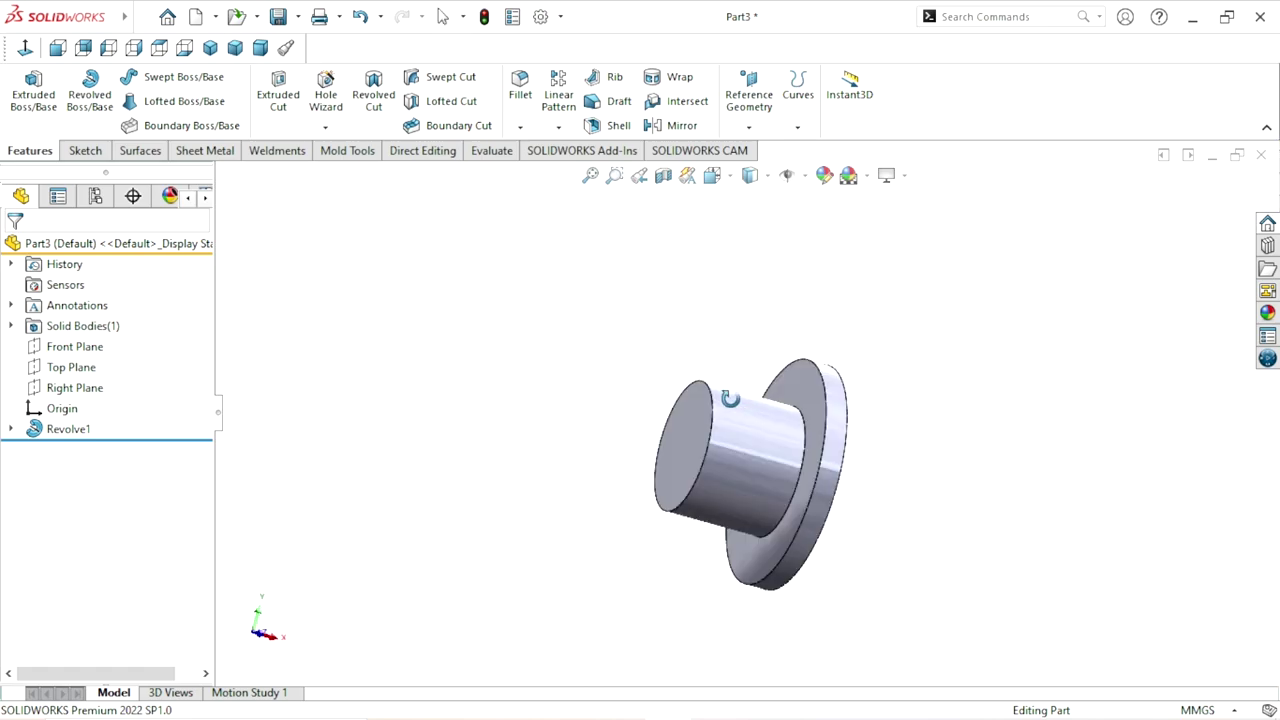
click(755, 455)
click(806, 405)
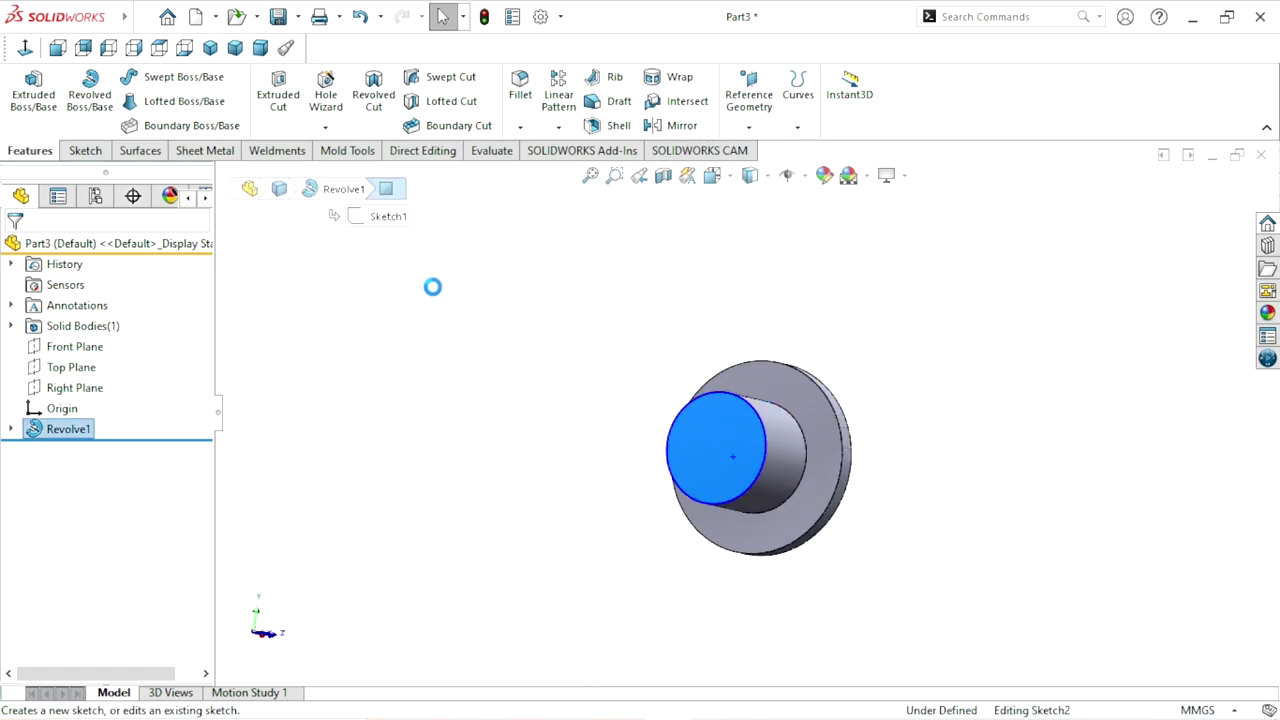
click(25, 48)
- Convert the outer flange edge into sketch geometry
scroll(758, 336, down, 1)
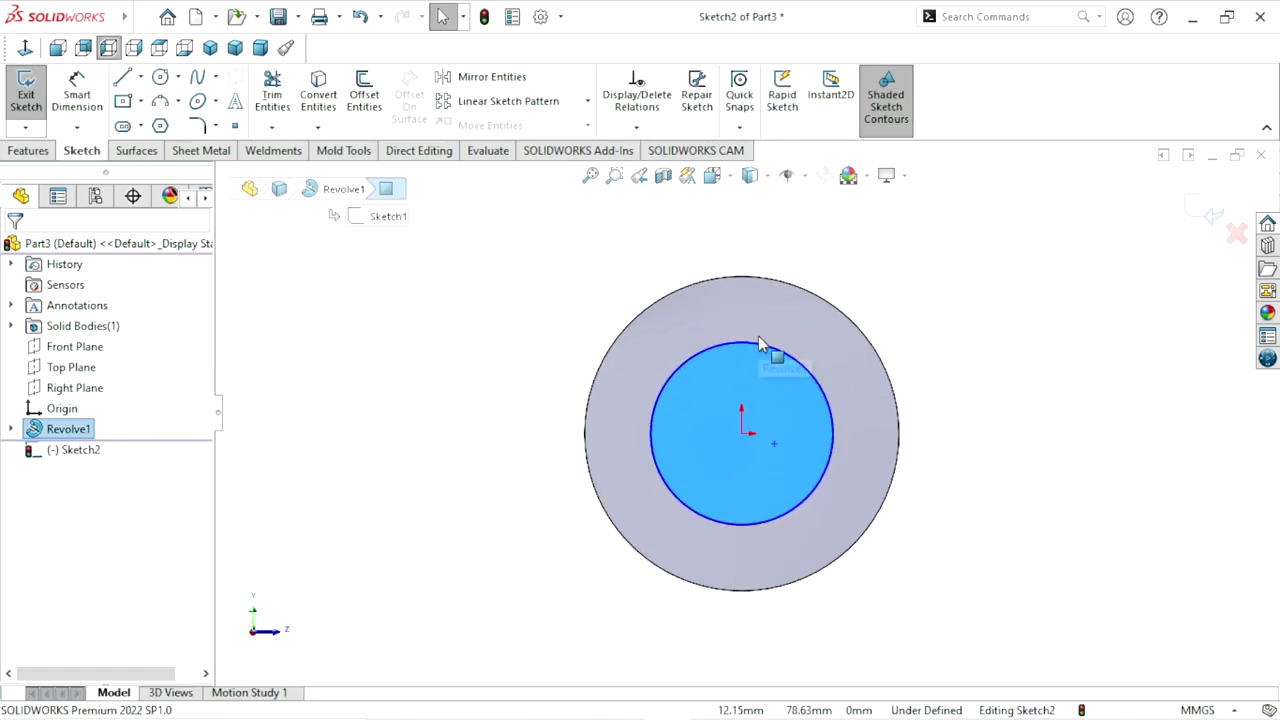
scroll(758, 336, down, 1)
key(f)
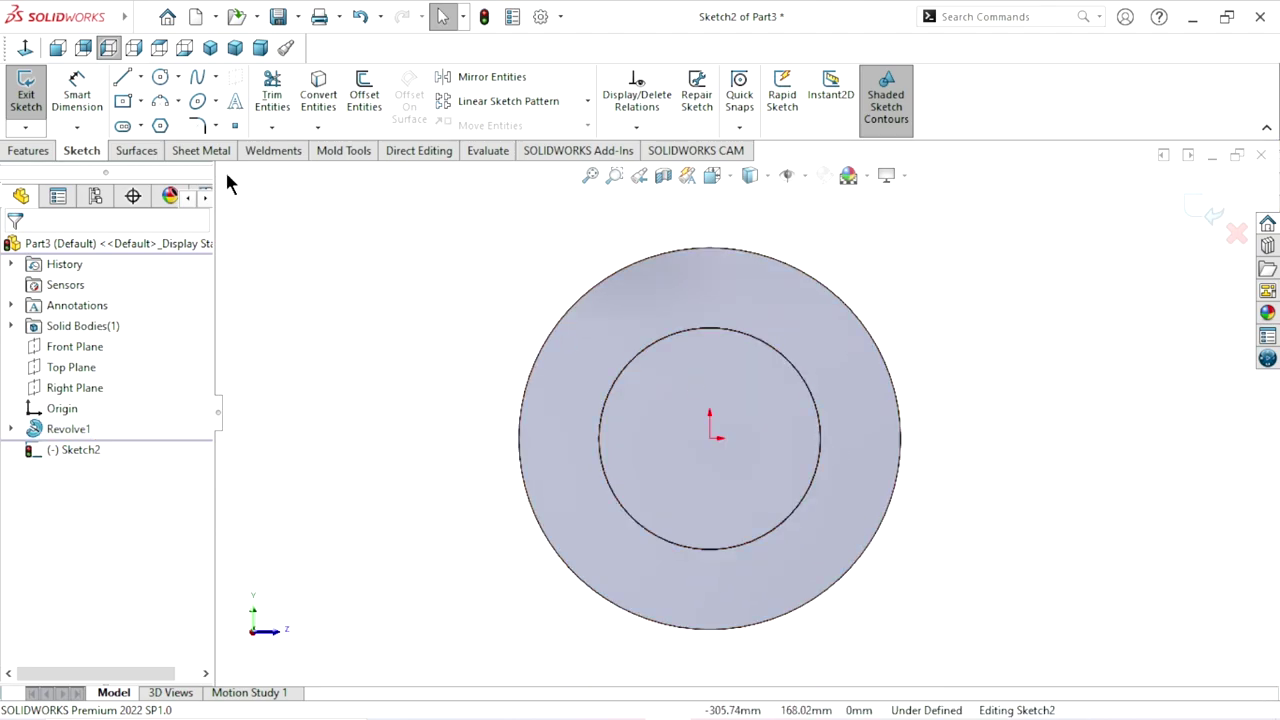
key(c)
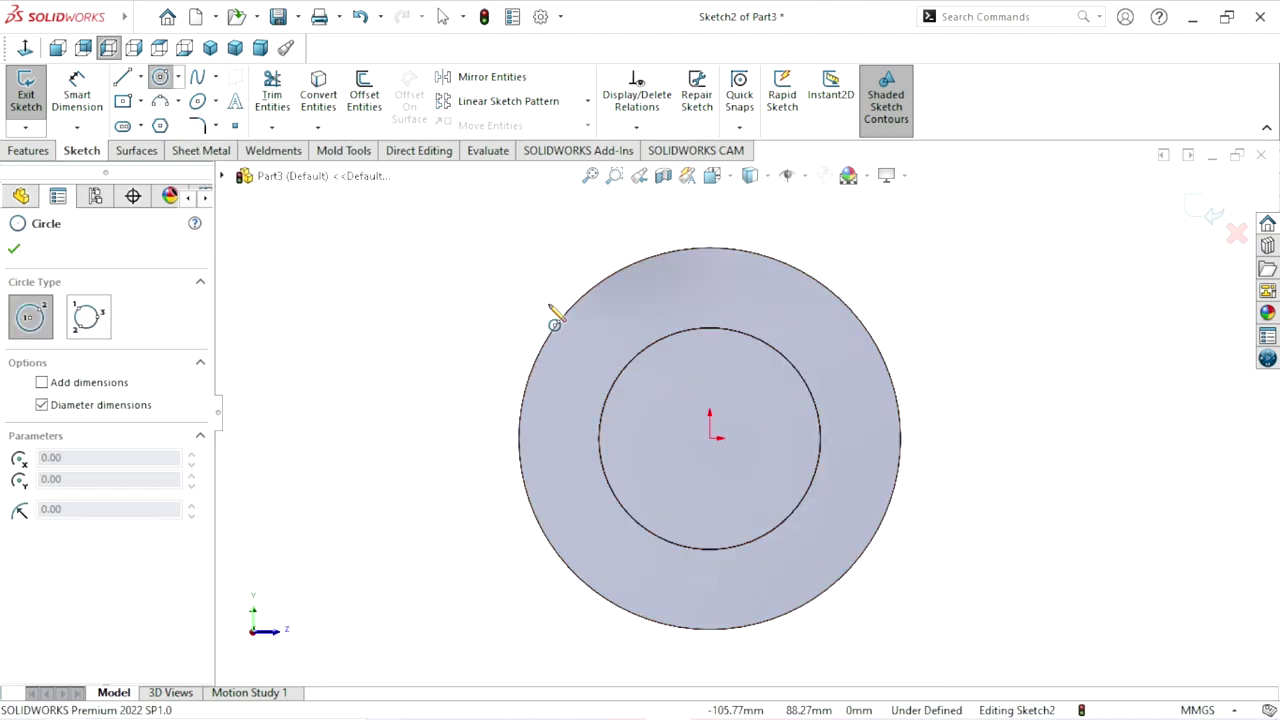
key(Escape)
click(731, 251)
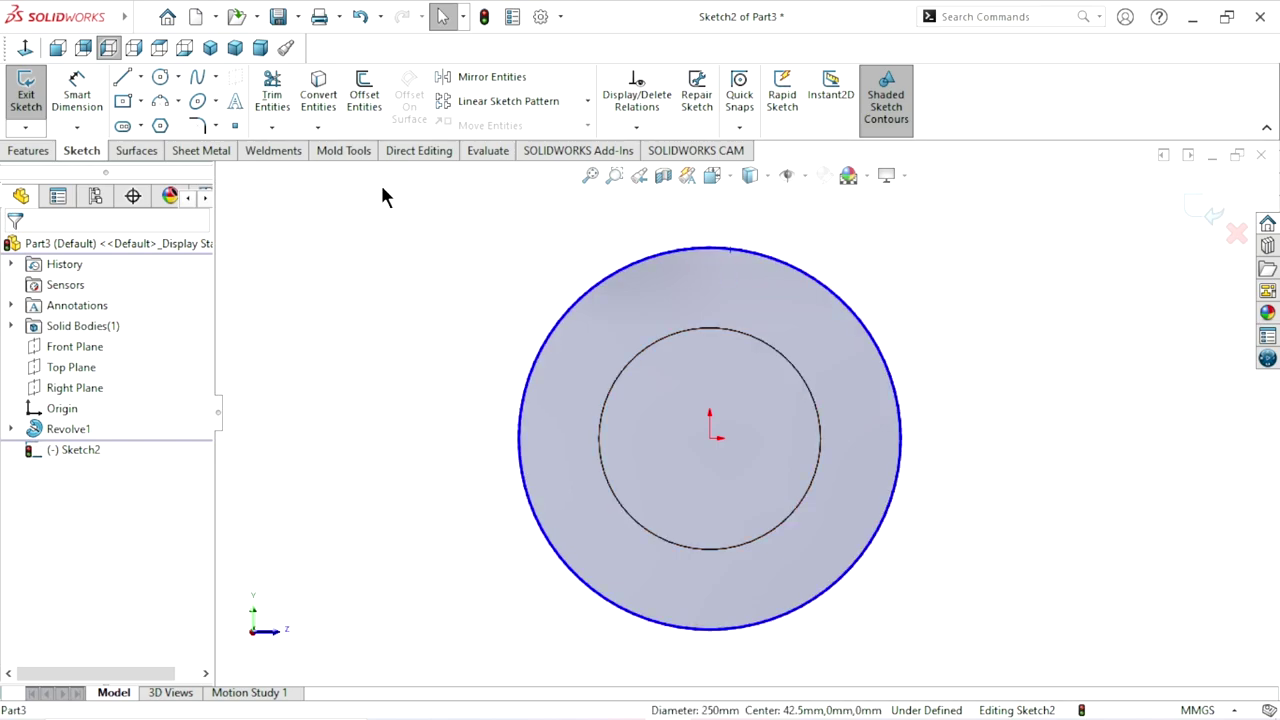
click(312, 99)
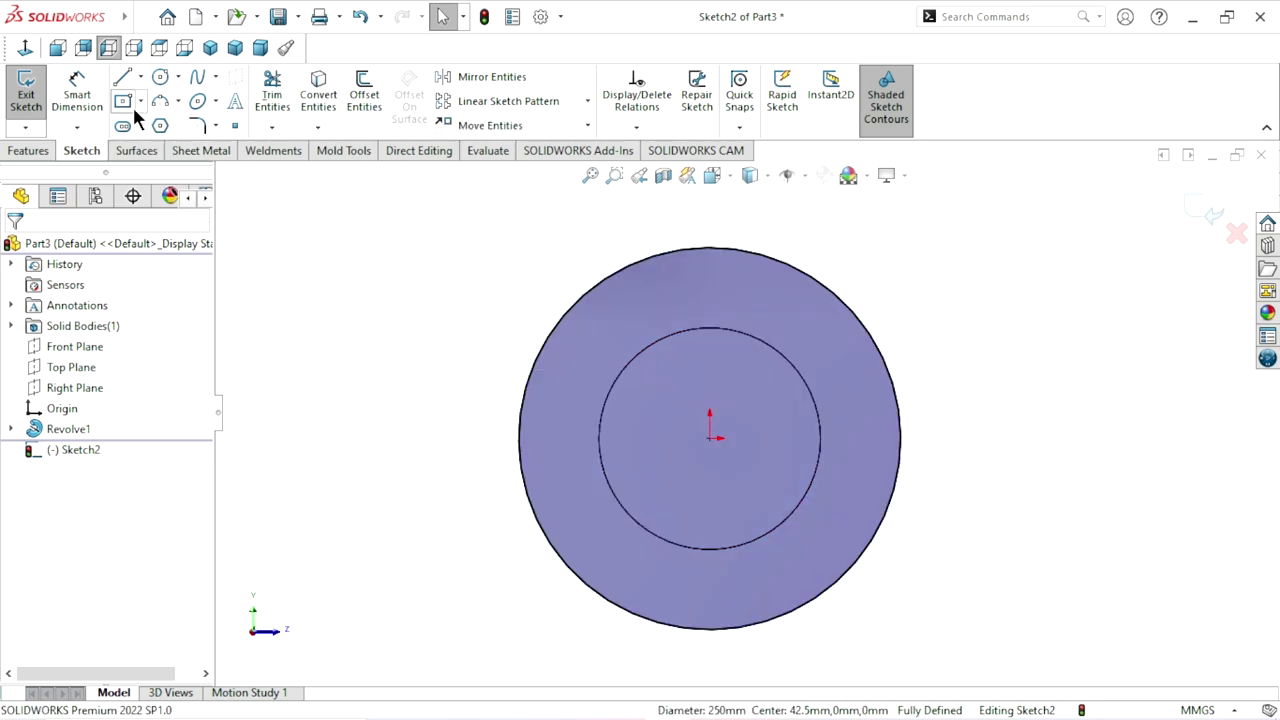
- Draw a centre rectangle at the origin and make two sides equal, forming a square
key(r)
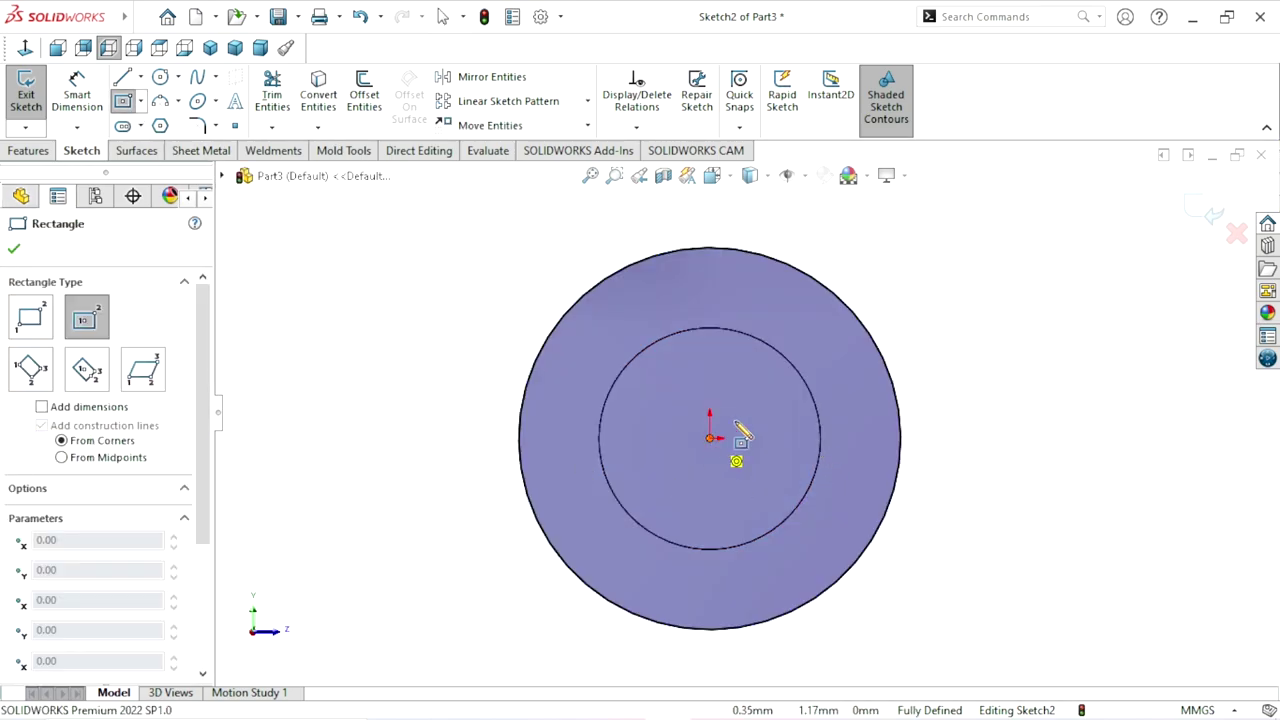
click(709, 438)
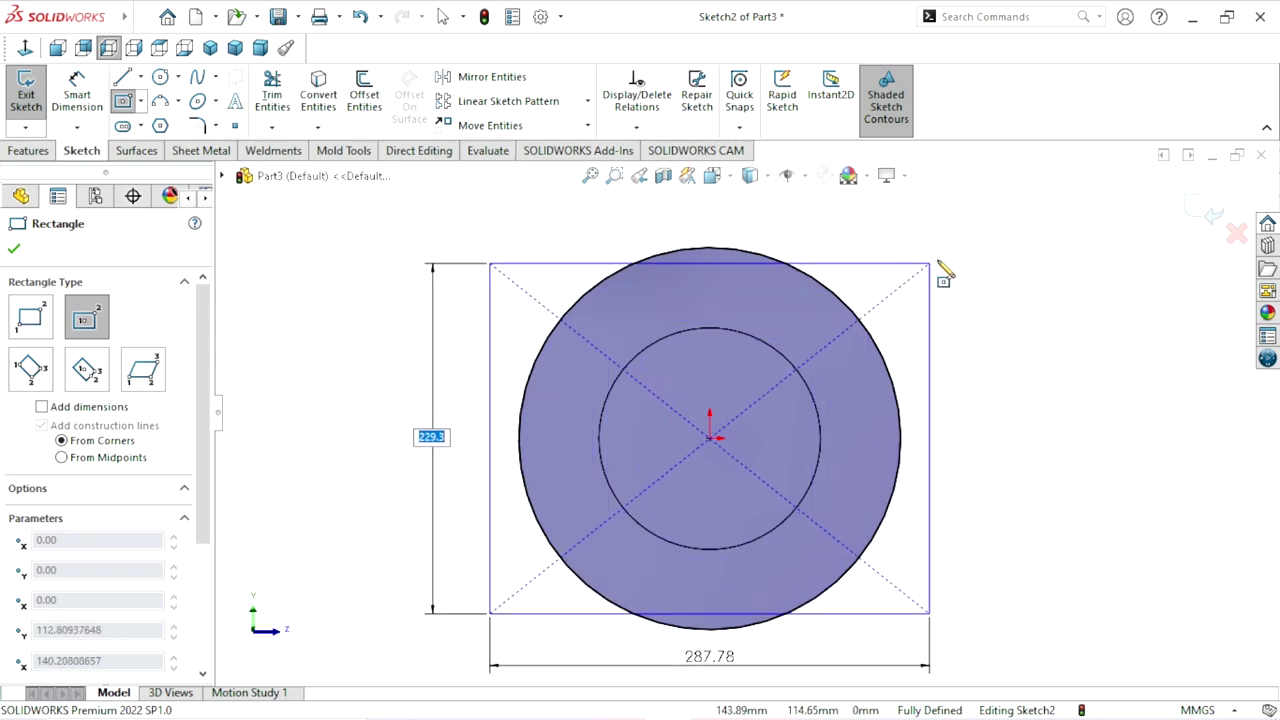
click(979, 228)
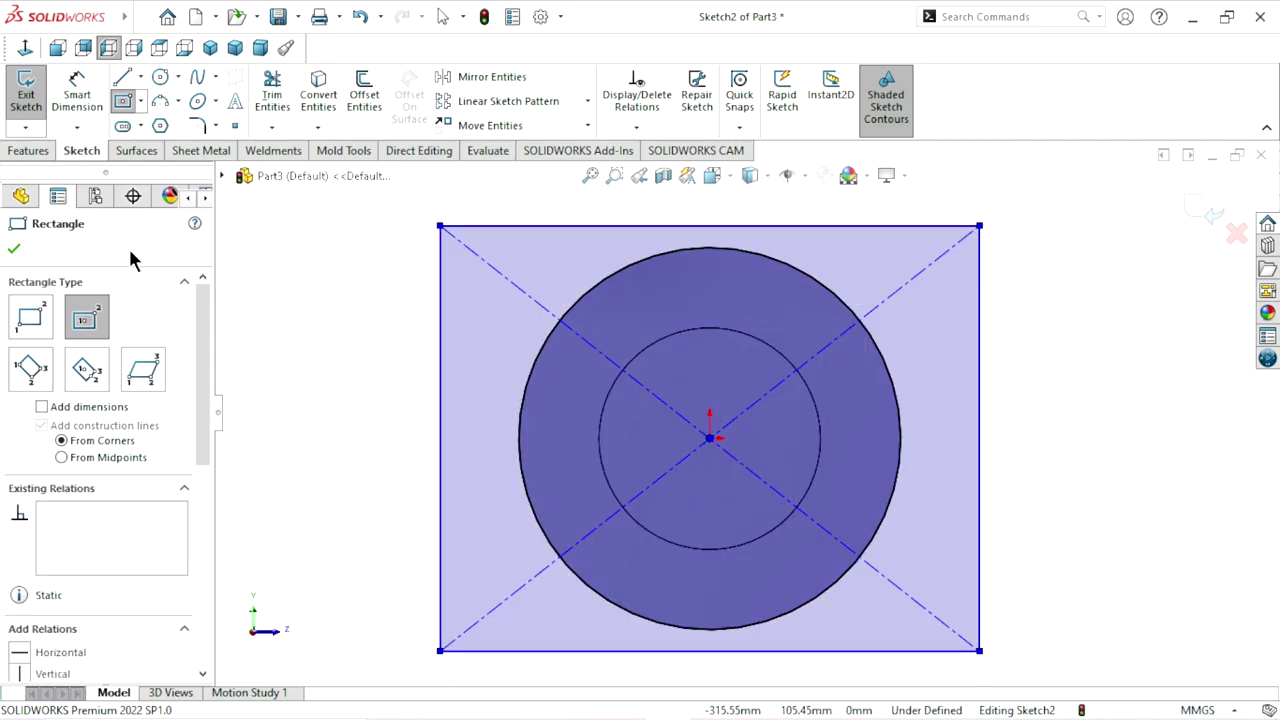
click(15, 250)
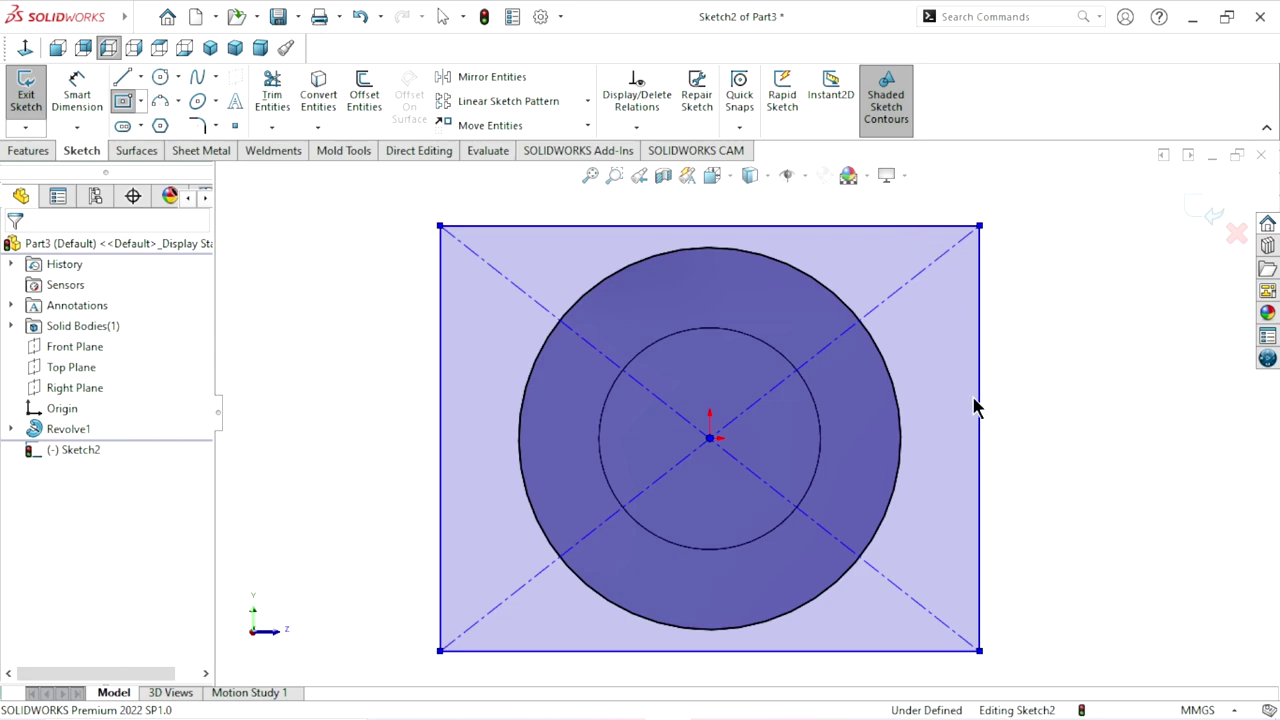
key(Escape)
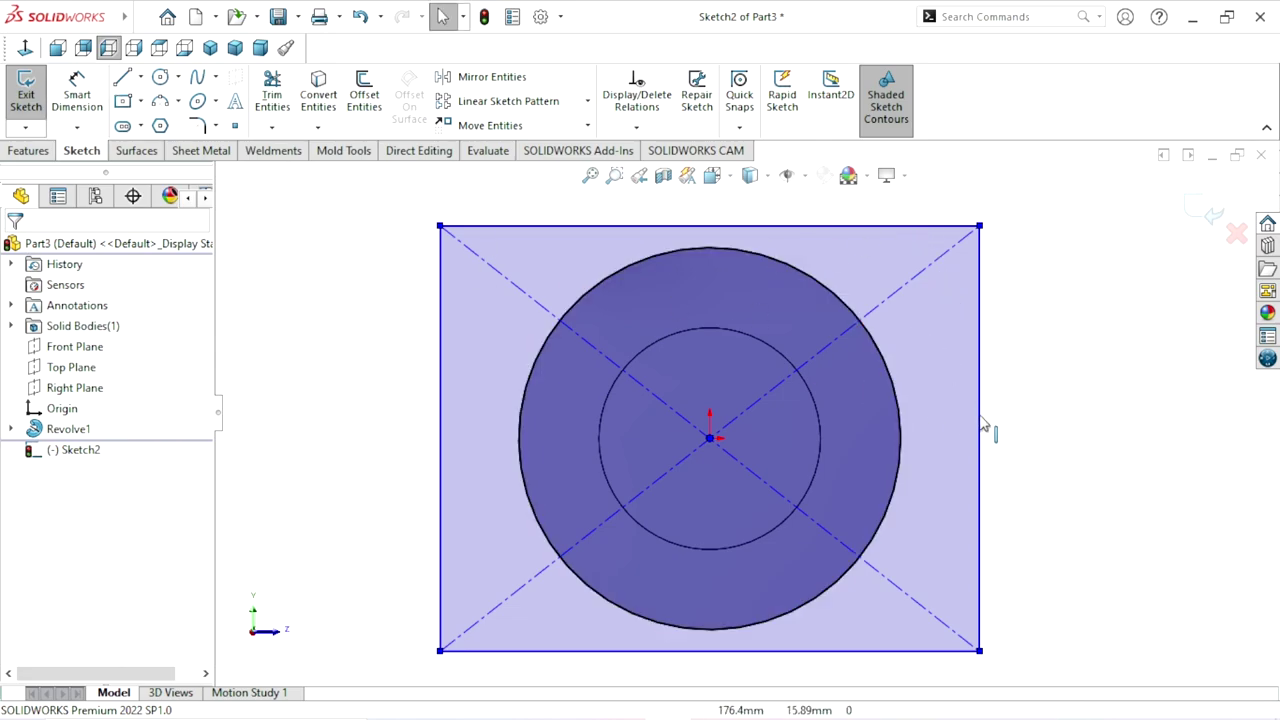
click(982, 428)
key(ctrl+a)
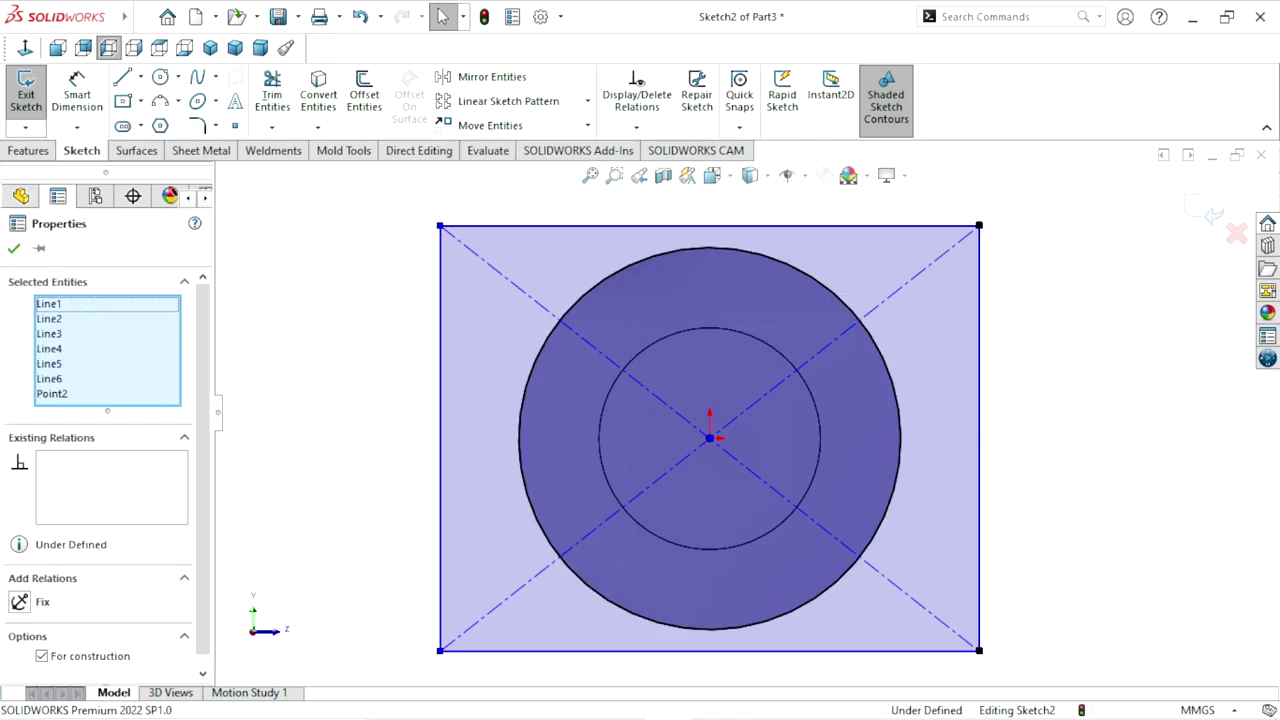
click(990, 440)
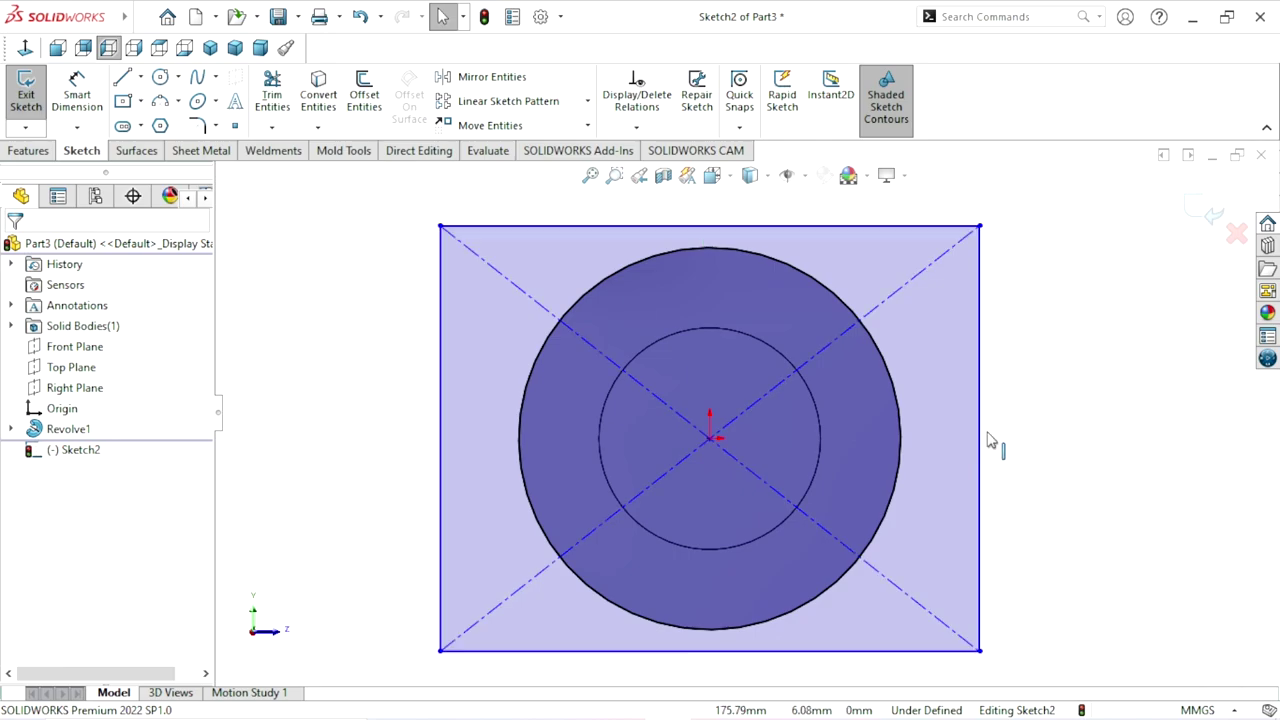
click(922, 275)
ctrl+click(878, 228)
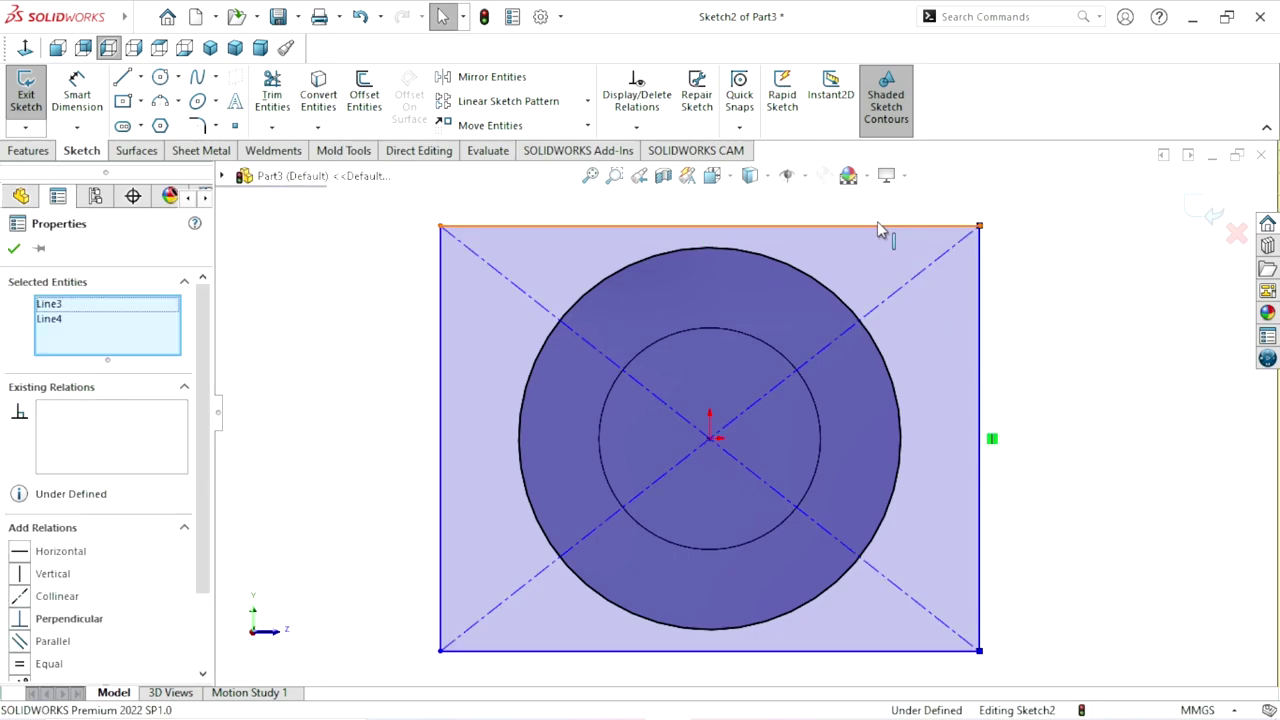
click(1063, 138)
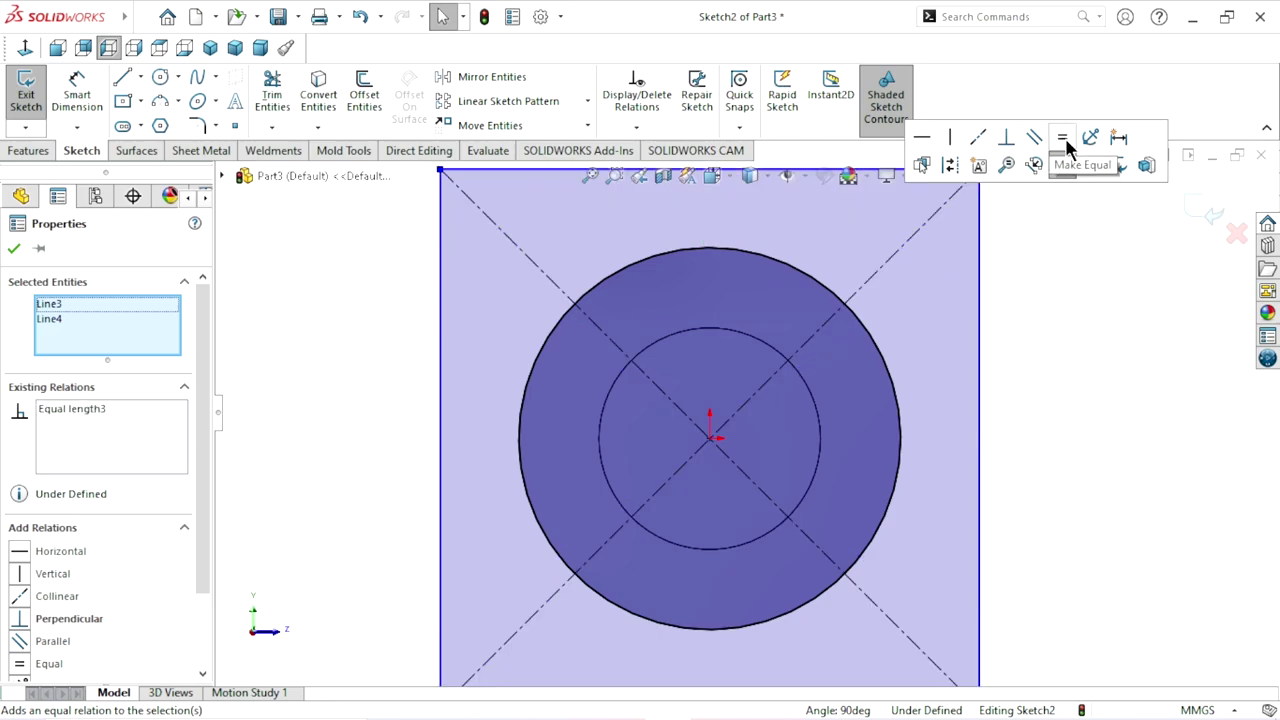
click(1046, 380)
- Make the outer circle tangent to the square's top side
scroll(994, 446, up, 3)
scroll(994, 446, down, 2)
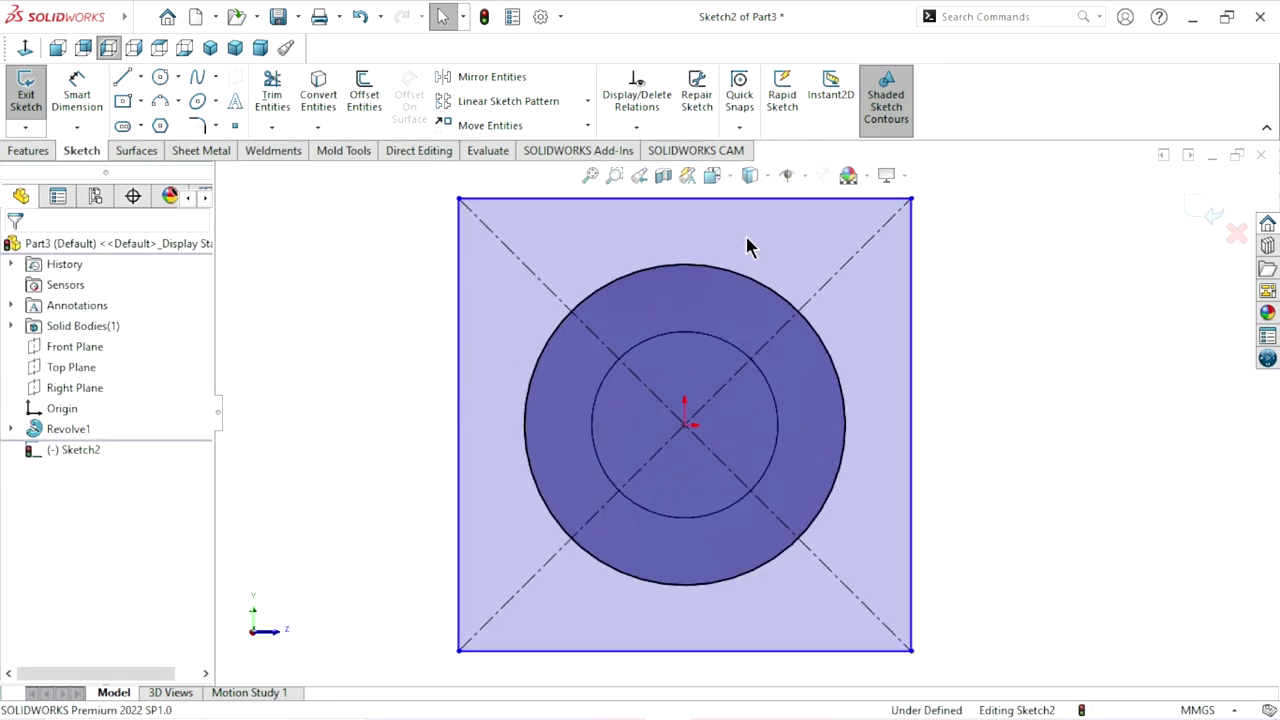
click(730, 206)
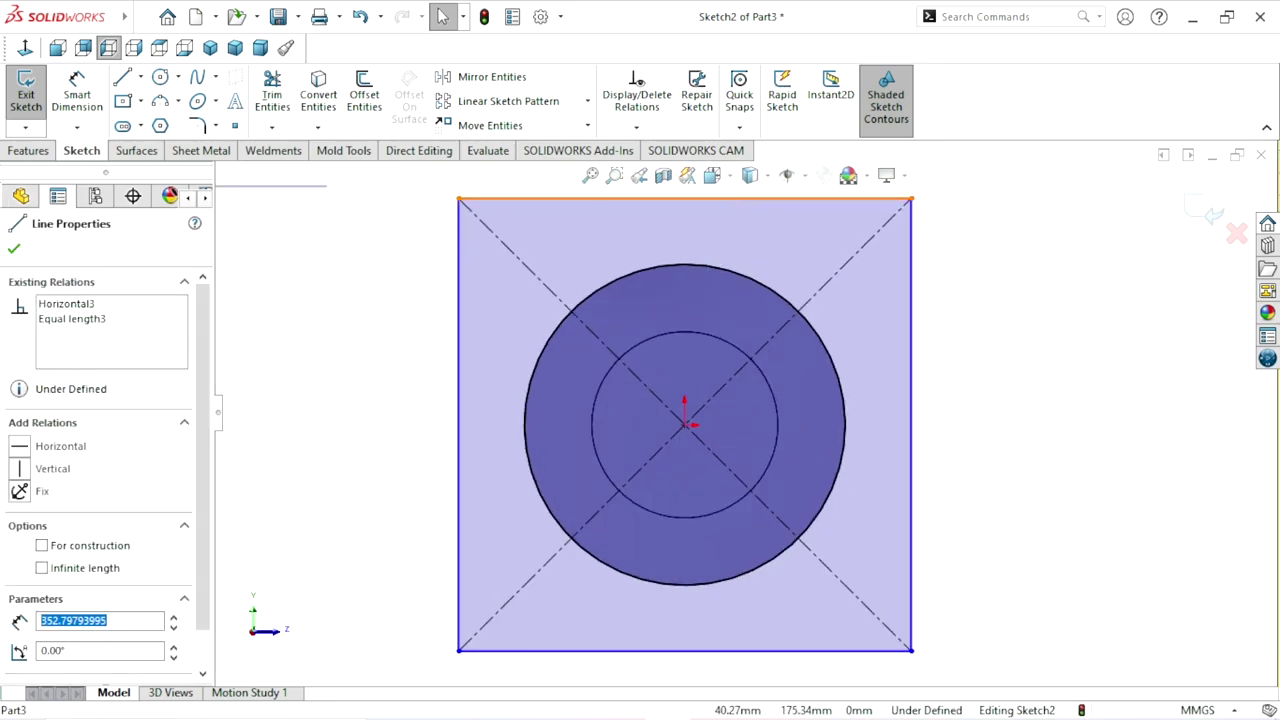
ctrl+click(697, 265)
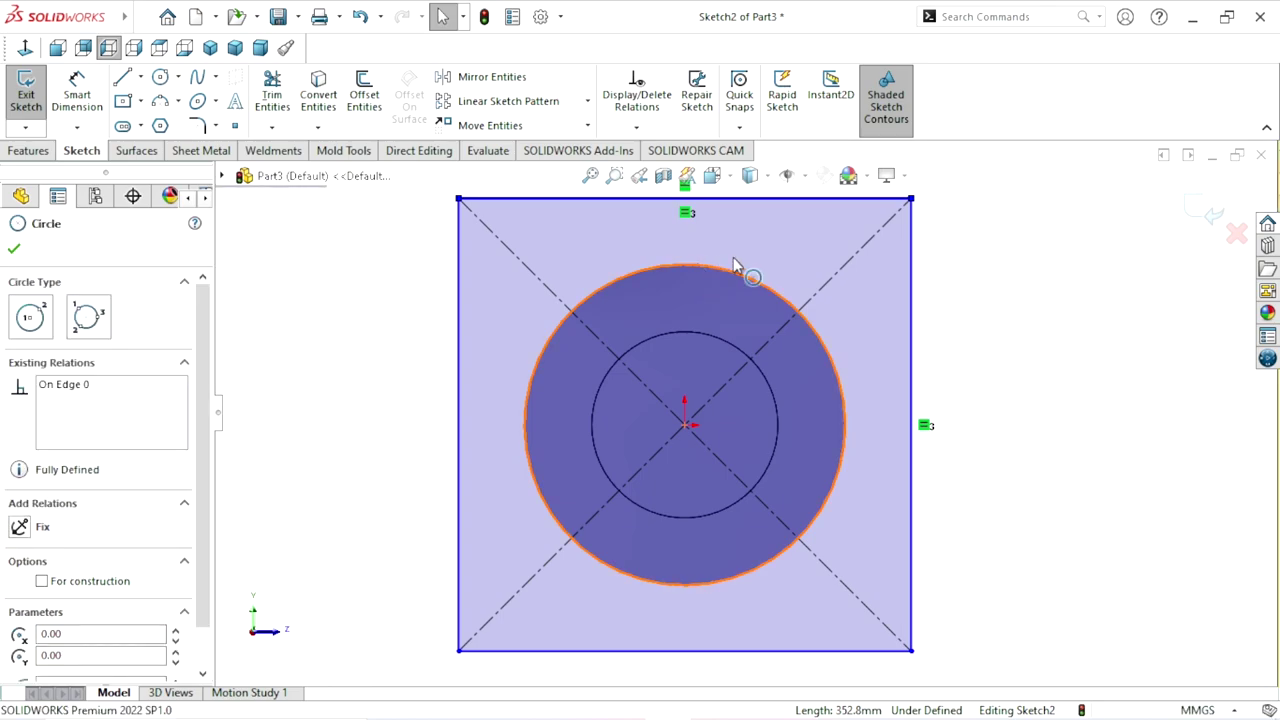
click(742, 184)
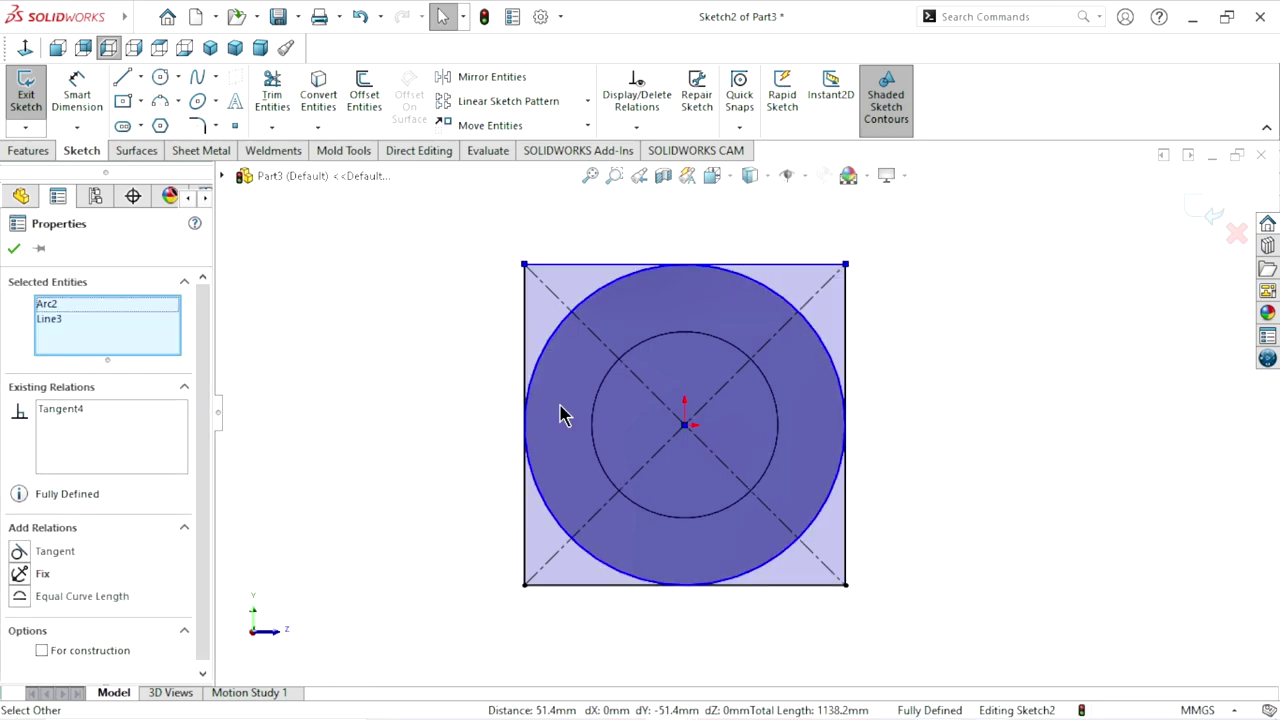
click(14, 249)
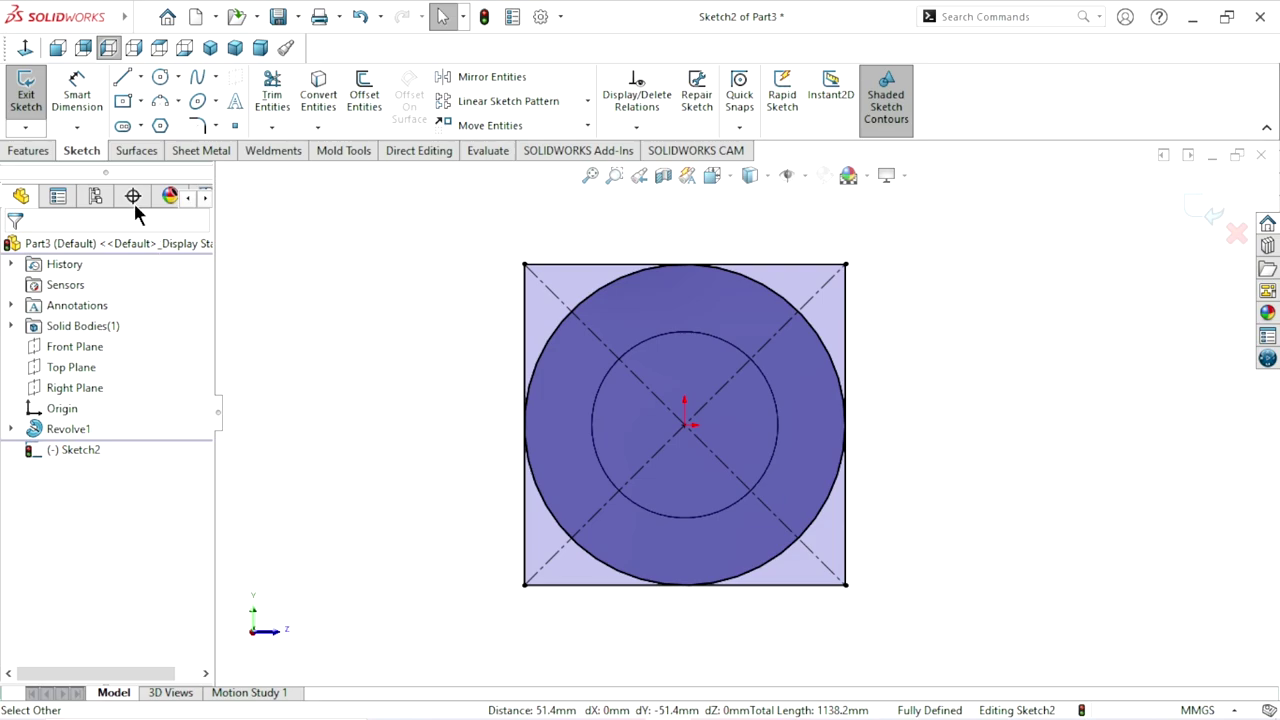
click(203, 127)
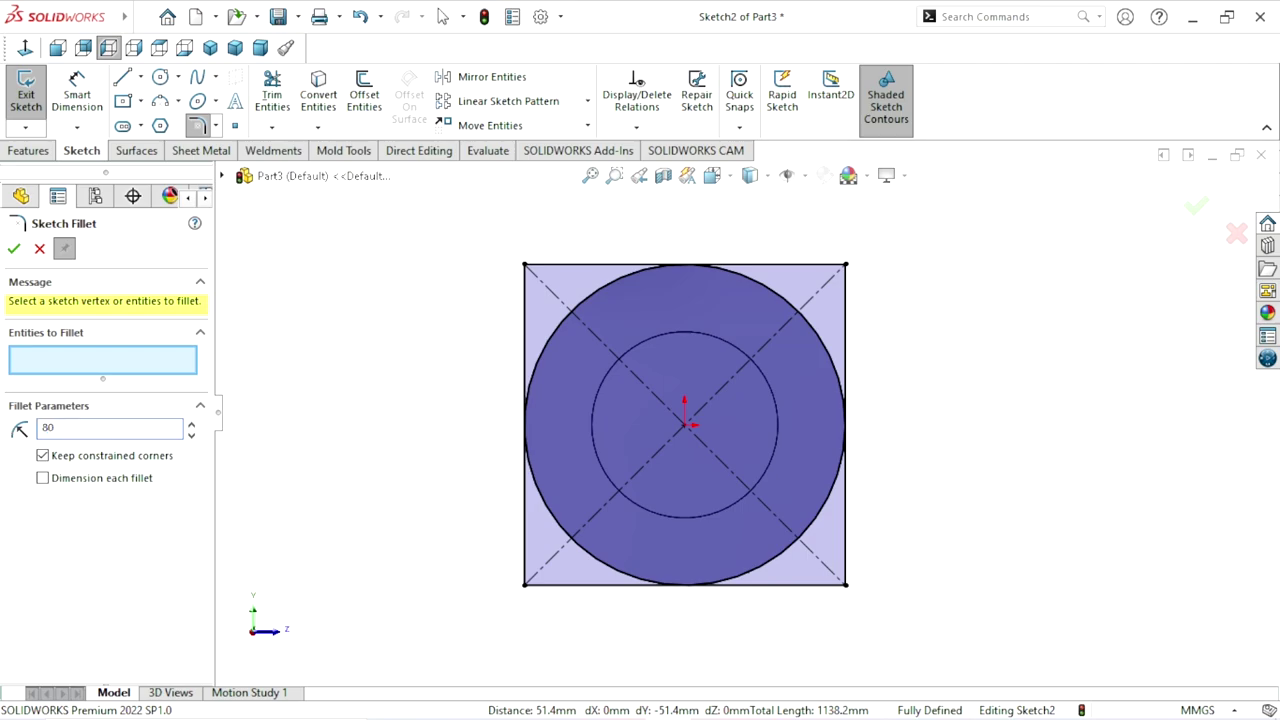
key(Return)
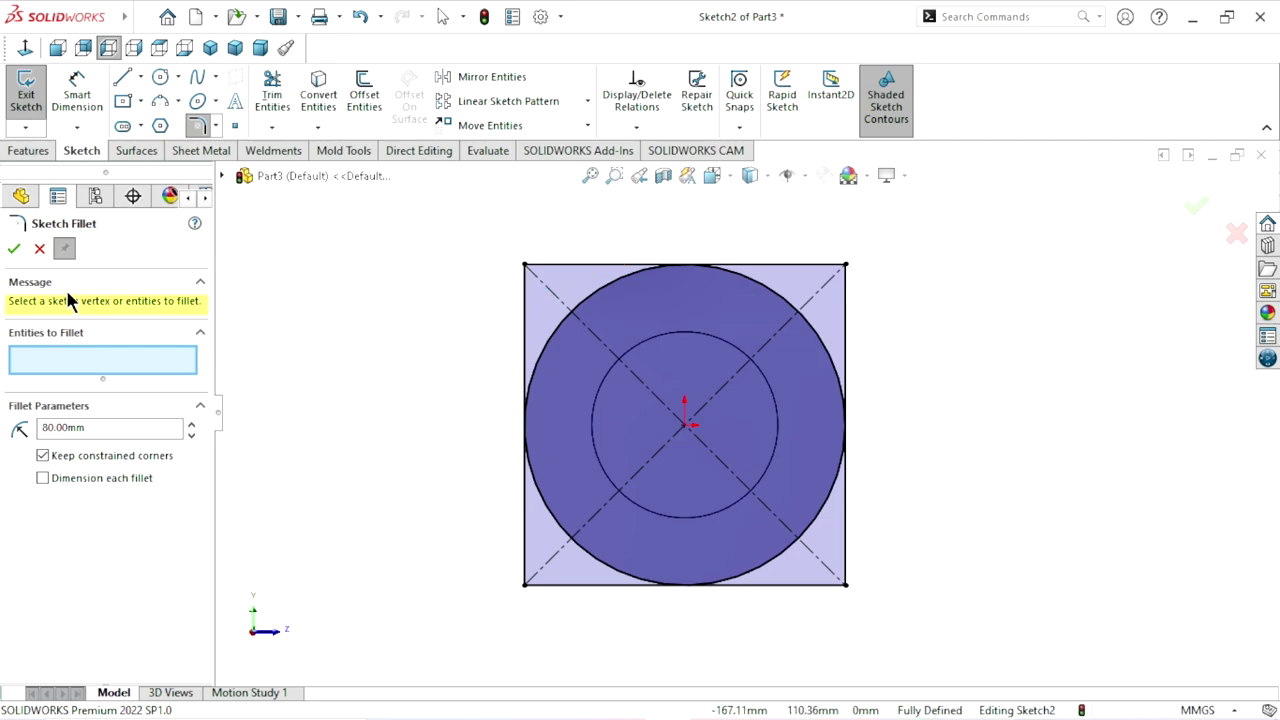
click(39, 249)
scroll(706, 363, down, 2)
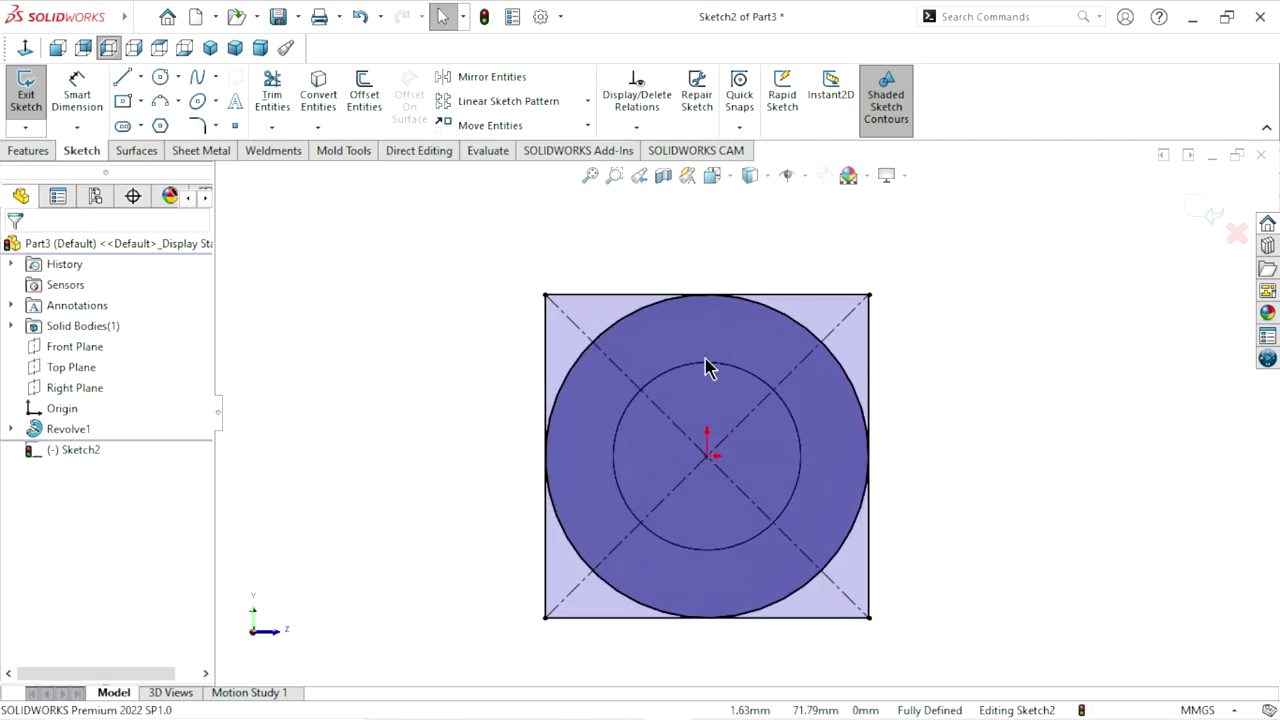
scroll(697, 383, down, 2)
scroll(705, 385, up, 2)
scroll(737, 391, down, 1)
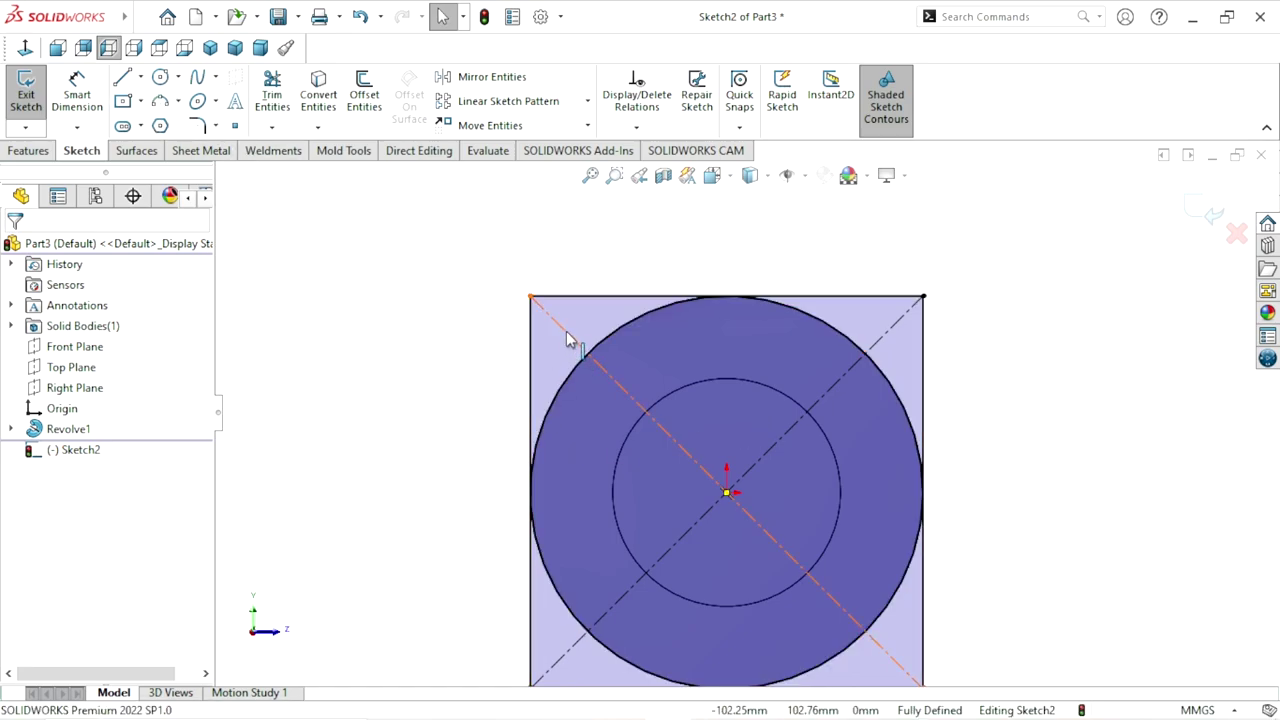
- Draw a circle on the top-left diagonal and dimension its diameter to 80 mm
click(162, 76)
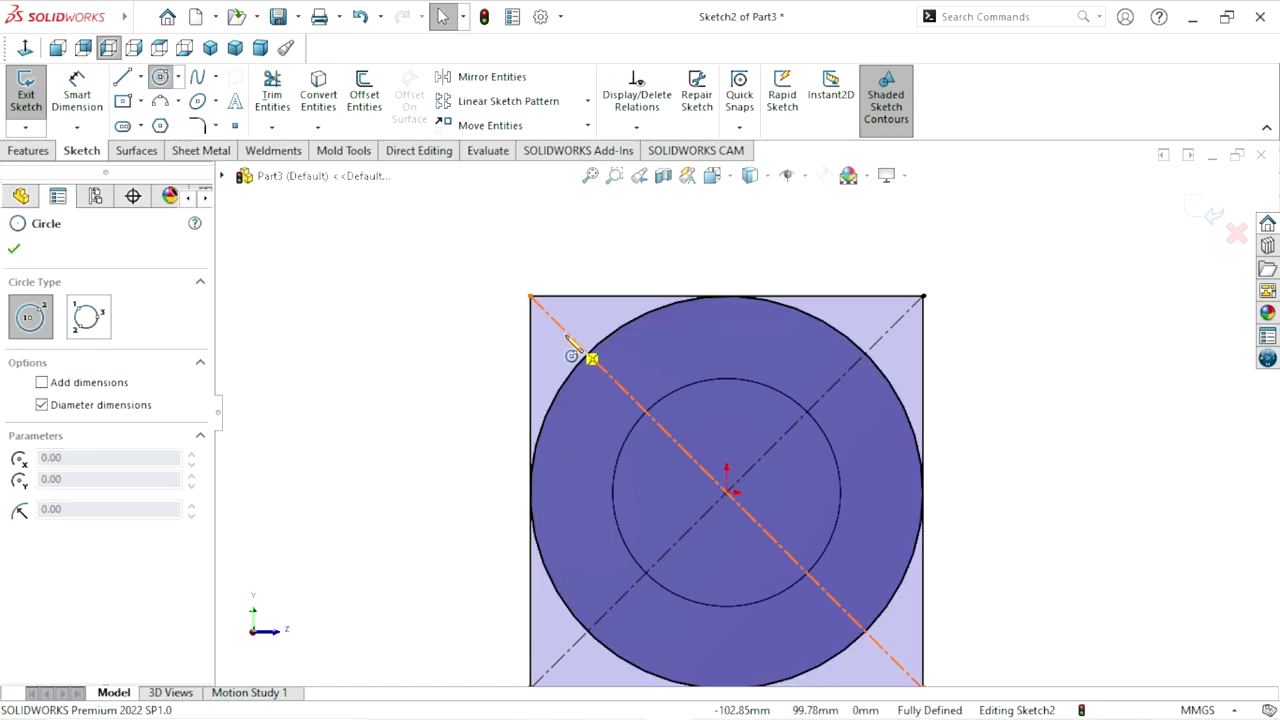
drag(566, 331, 610, 368)
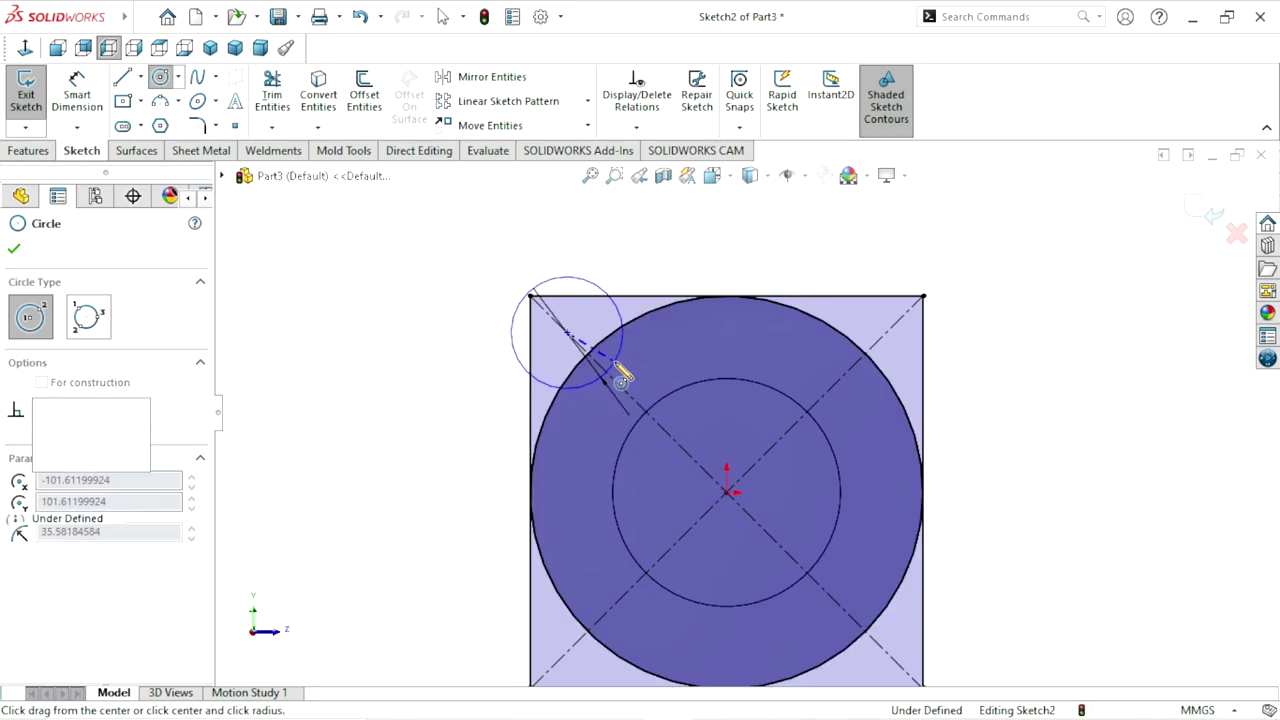
click(14, 248)
click(77, 92)
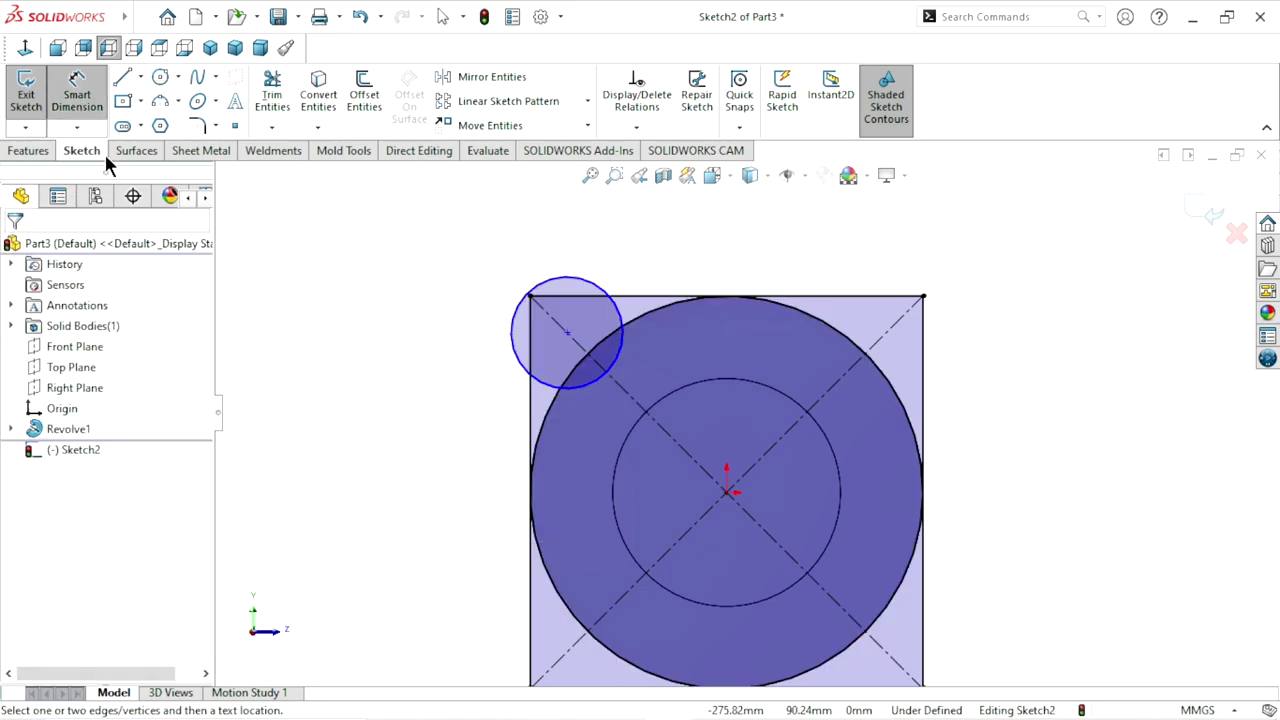
click(518, 358)
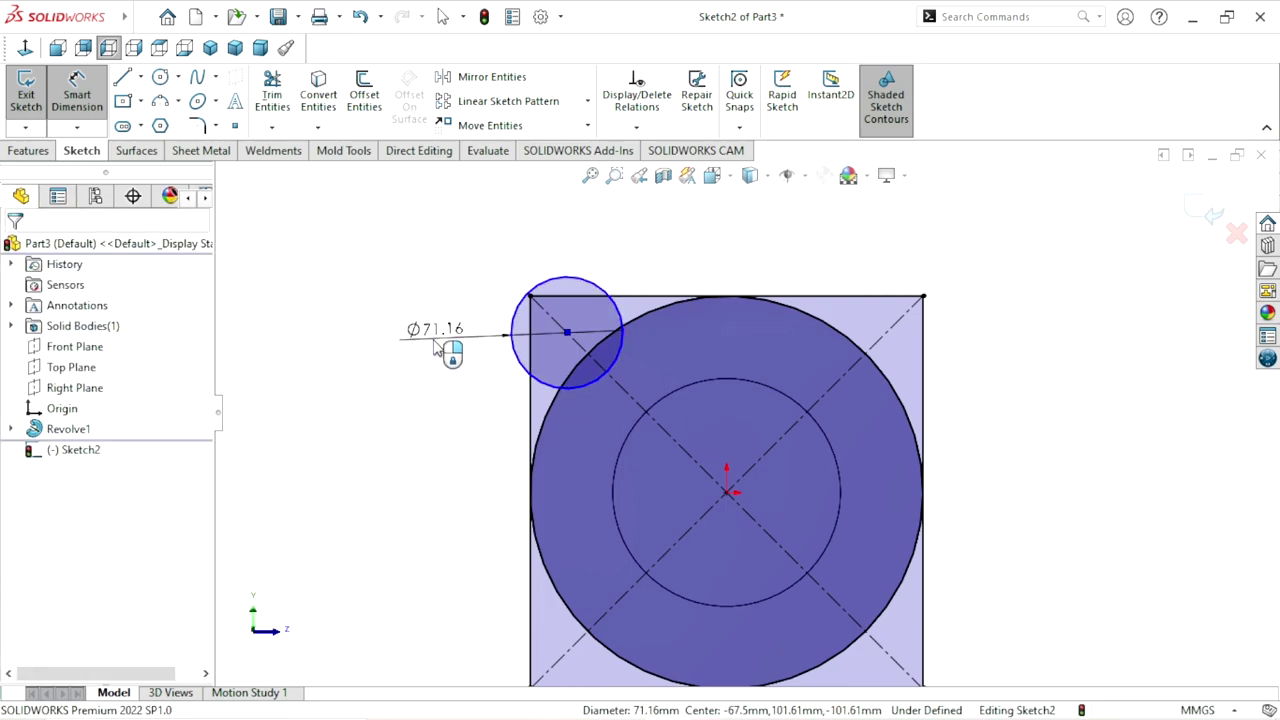
click(436, 345)
text(8)
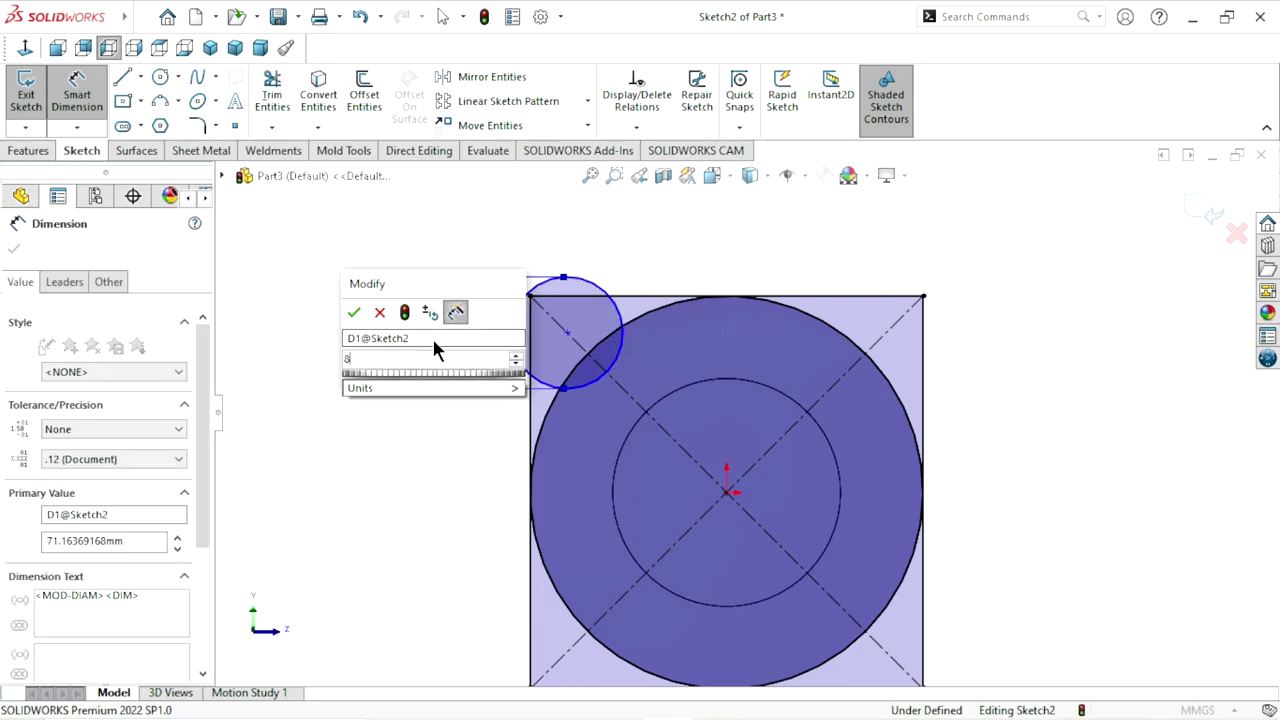
text(2)
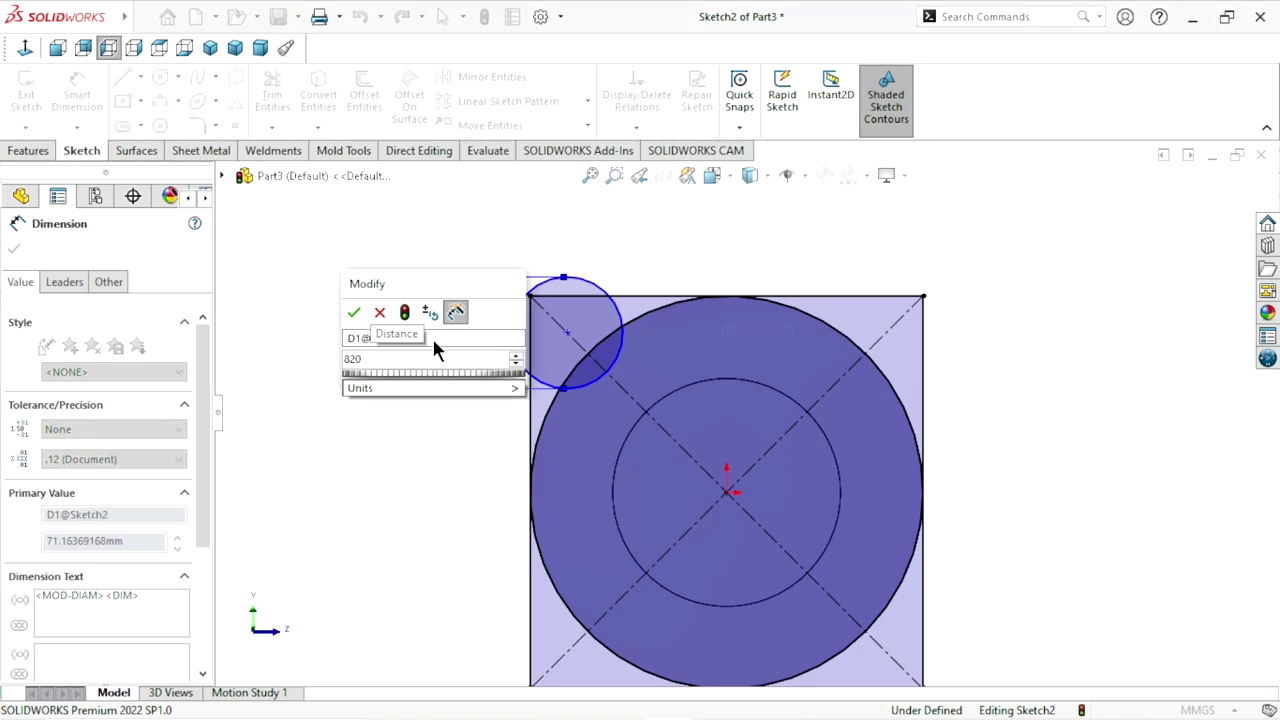
key(BackSpace)
text(0)
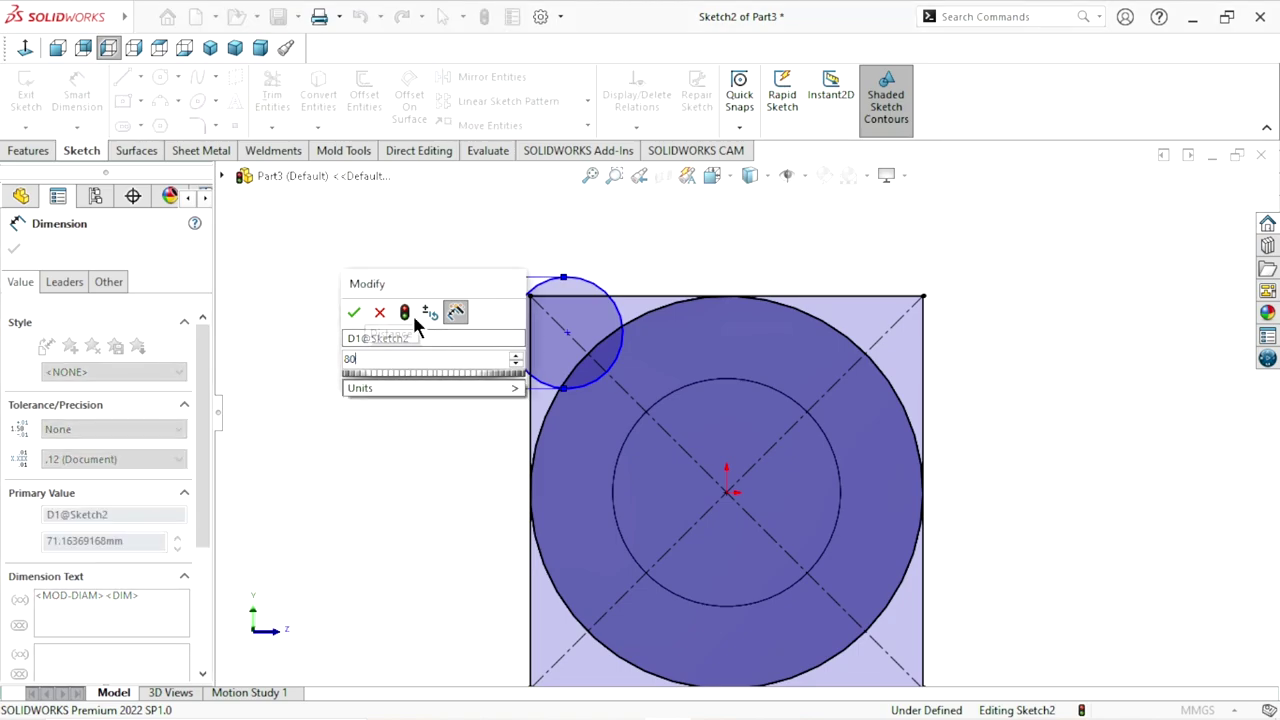
click(354, 312)
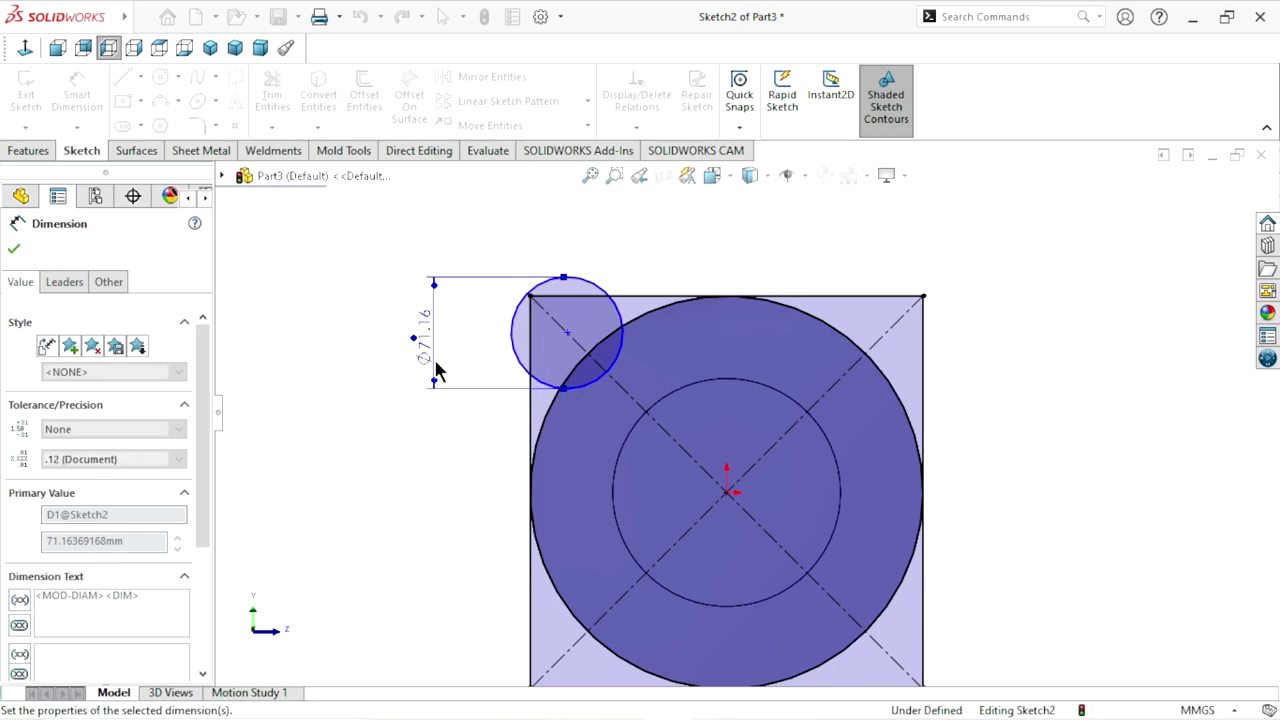
click(14, 248)
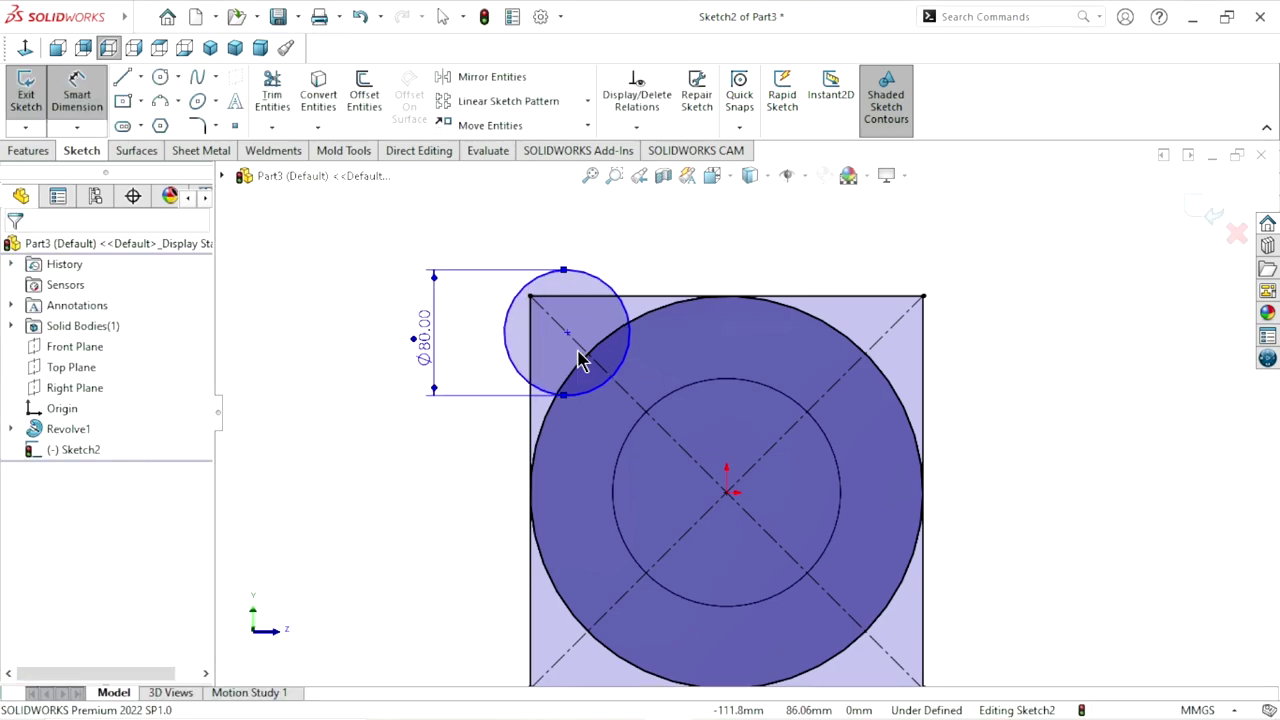
- Make the 80 mm circle tangent to the square's left edge
click(601, 290)
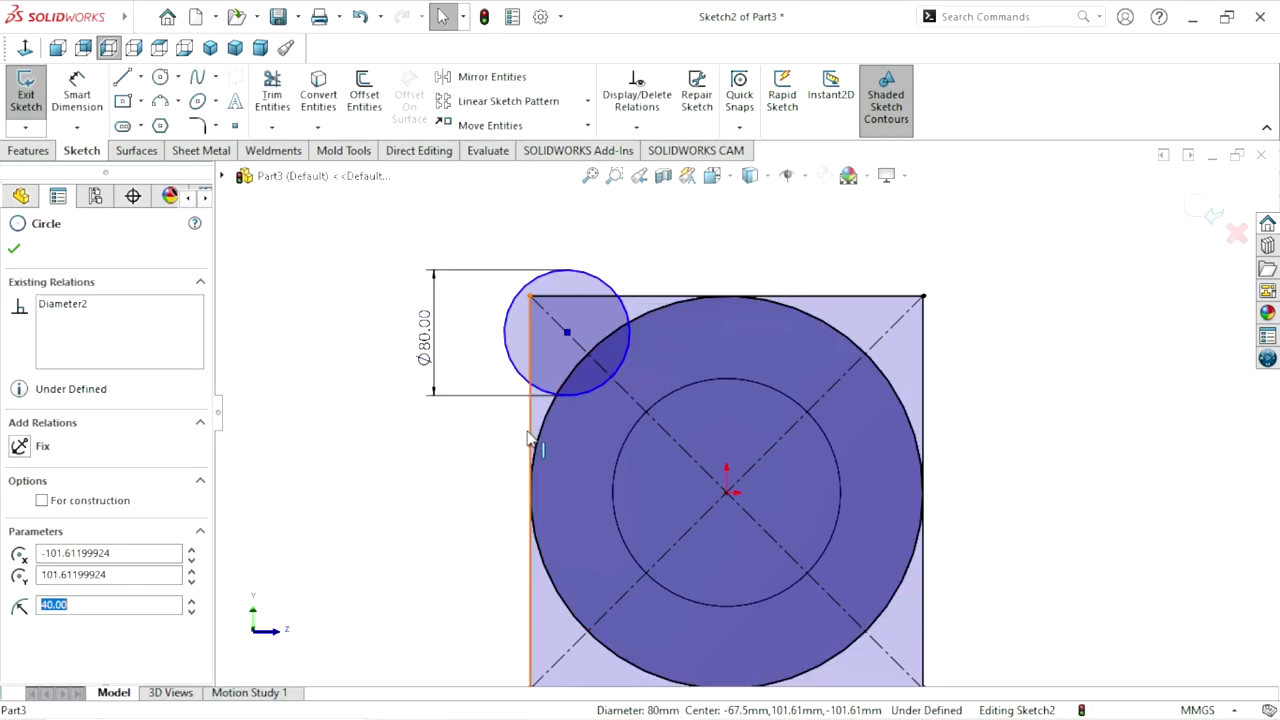
ctrl+click(641, 320)
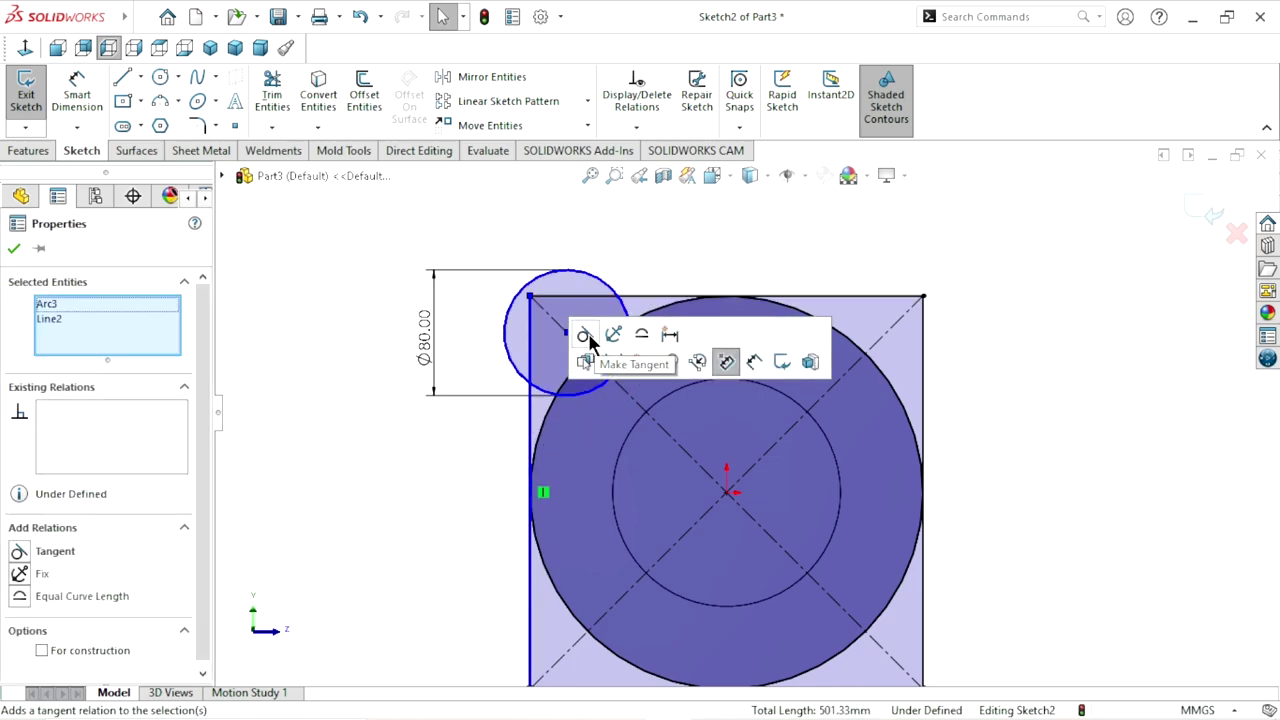
click(585, 336)
click(22, 252)
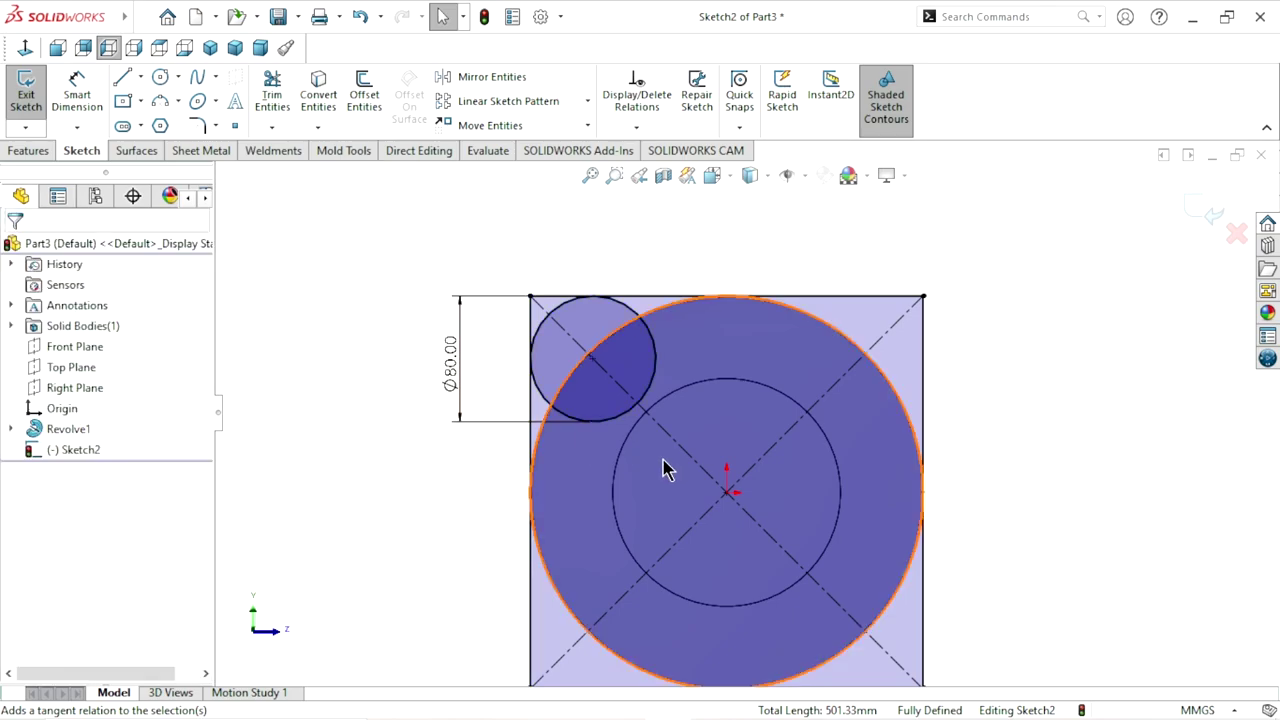
scroll(774, 513, up, 3)
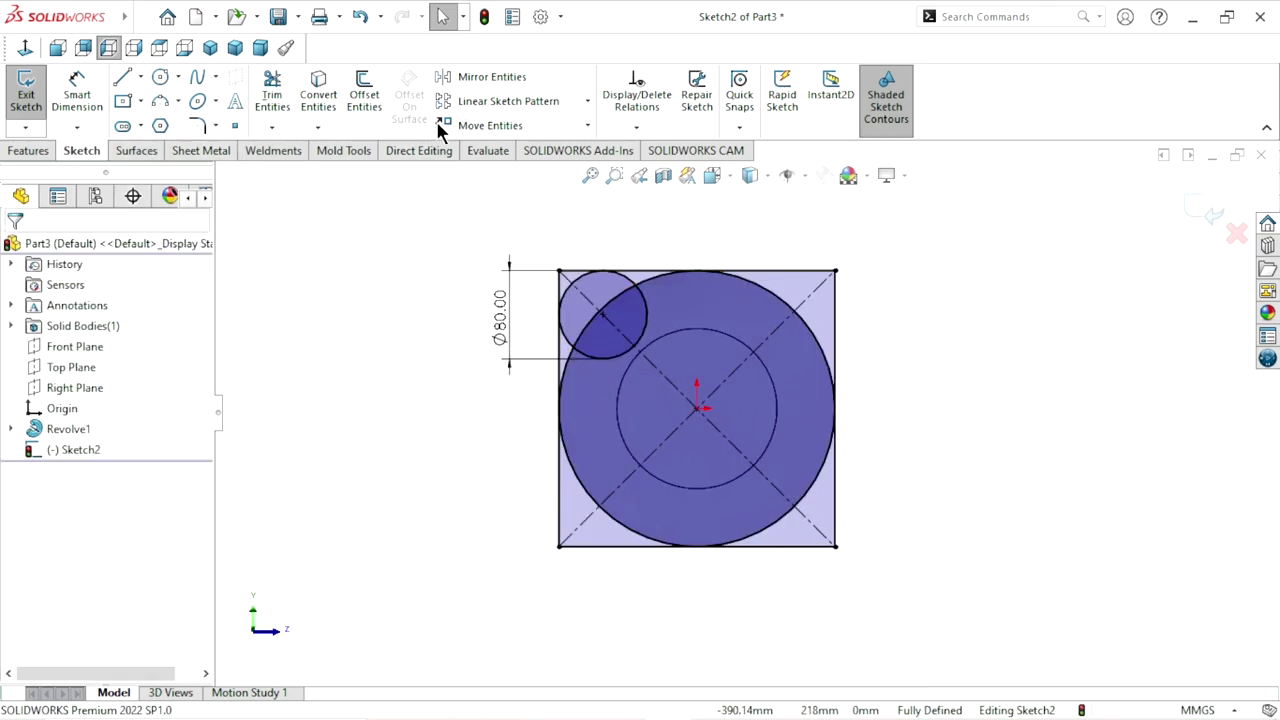
- Pattern the 80 mm circle four times around the sketch centre
click(587, 100)
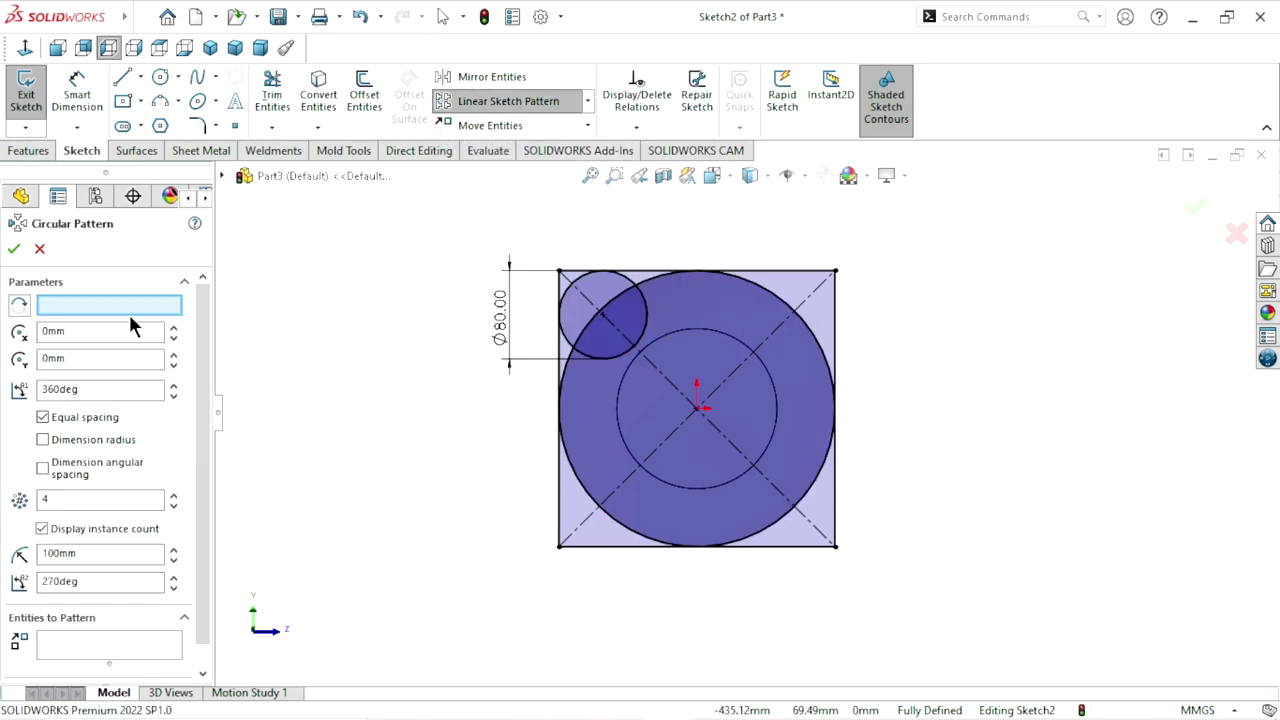
click(90, 306)
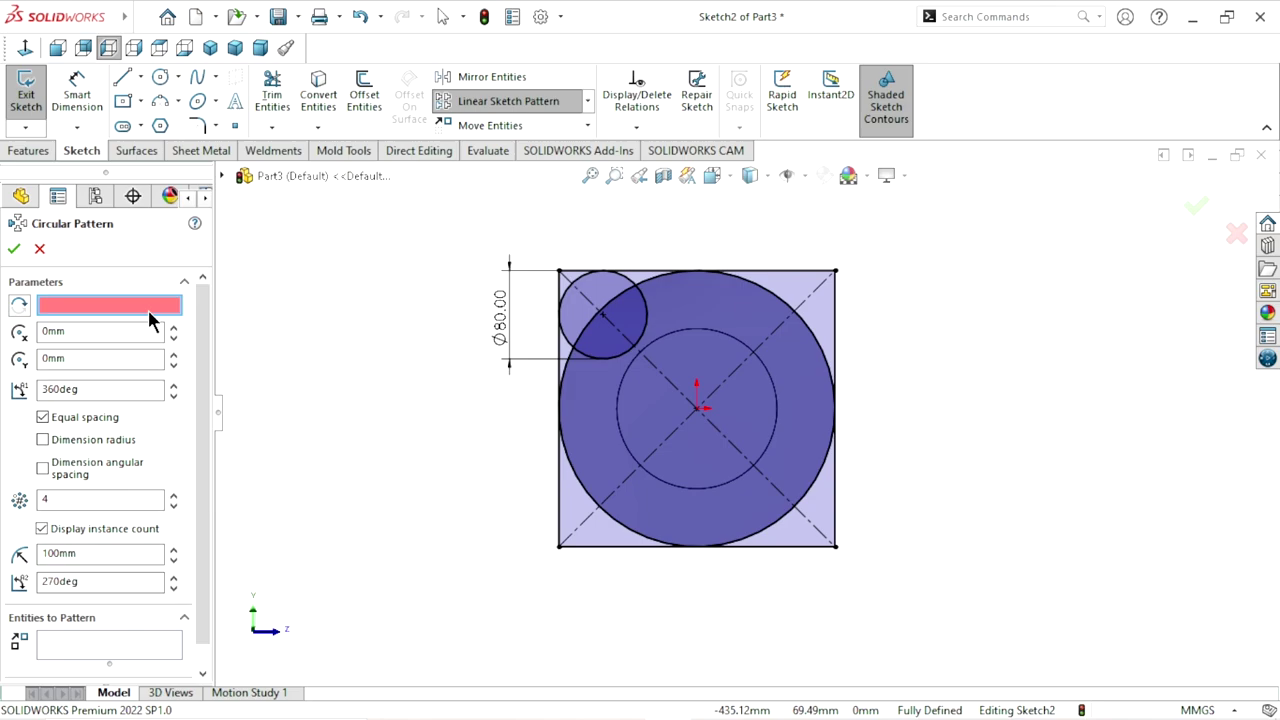
click(698, 408)
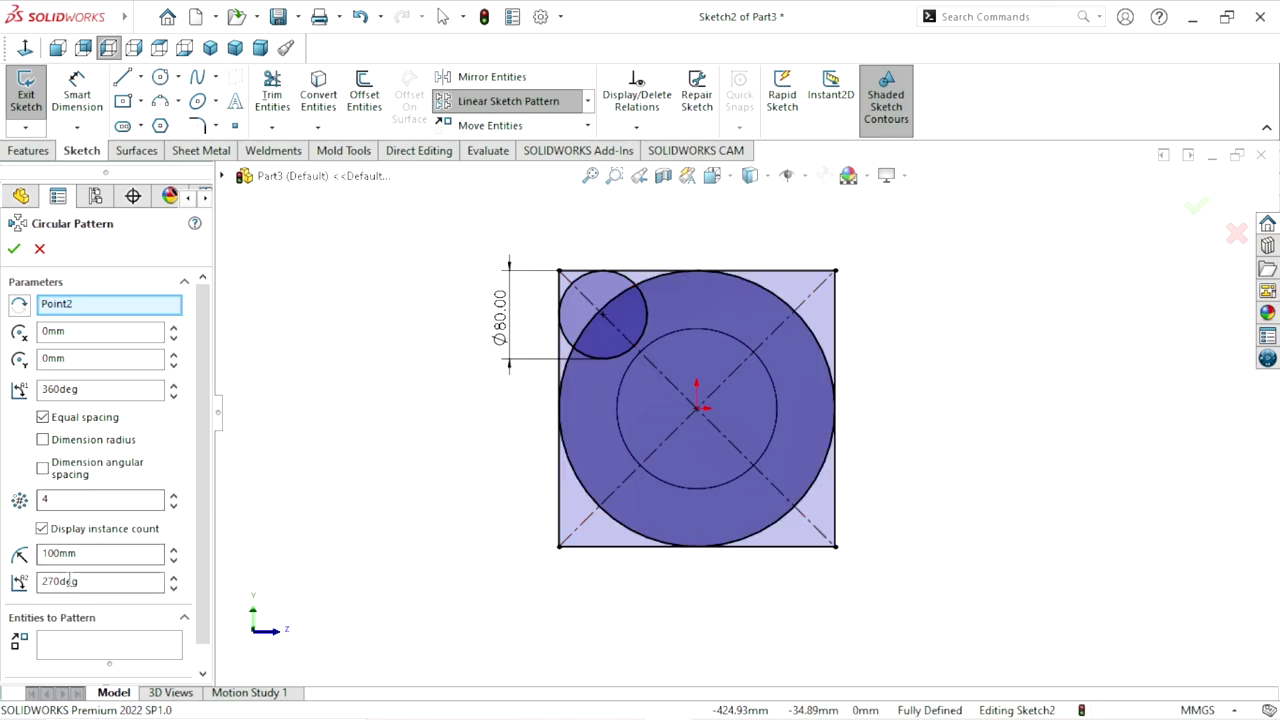
click(100, 645)
click(605, 357)
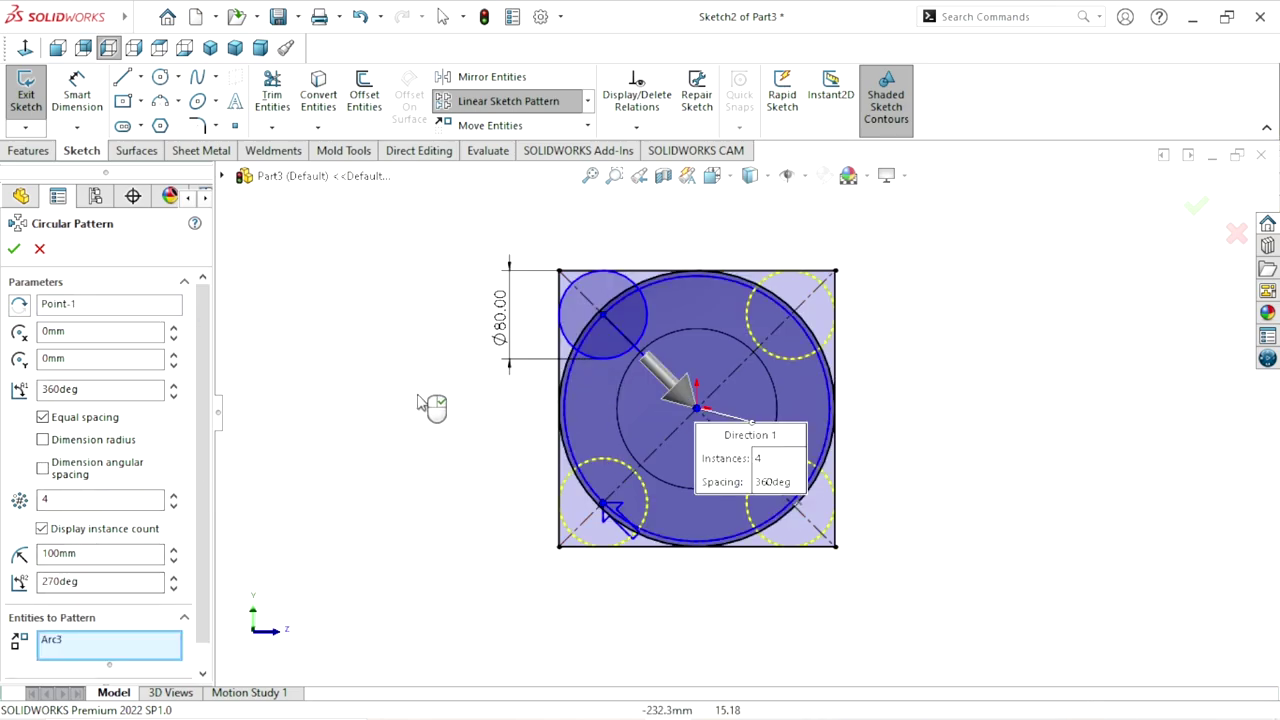
click(14, 249)
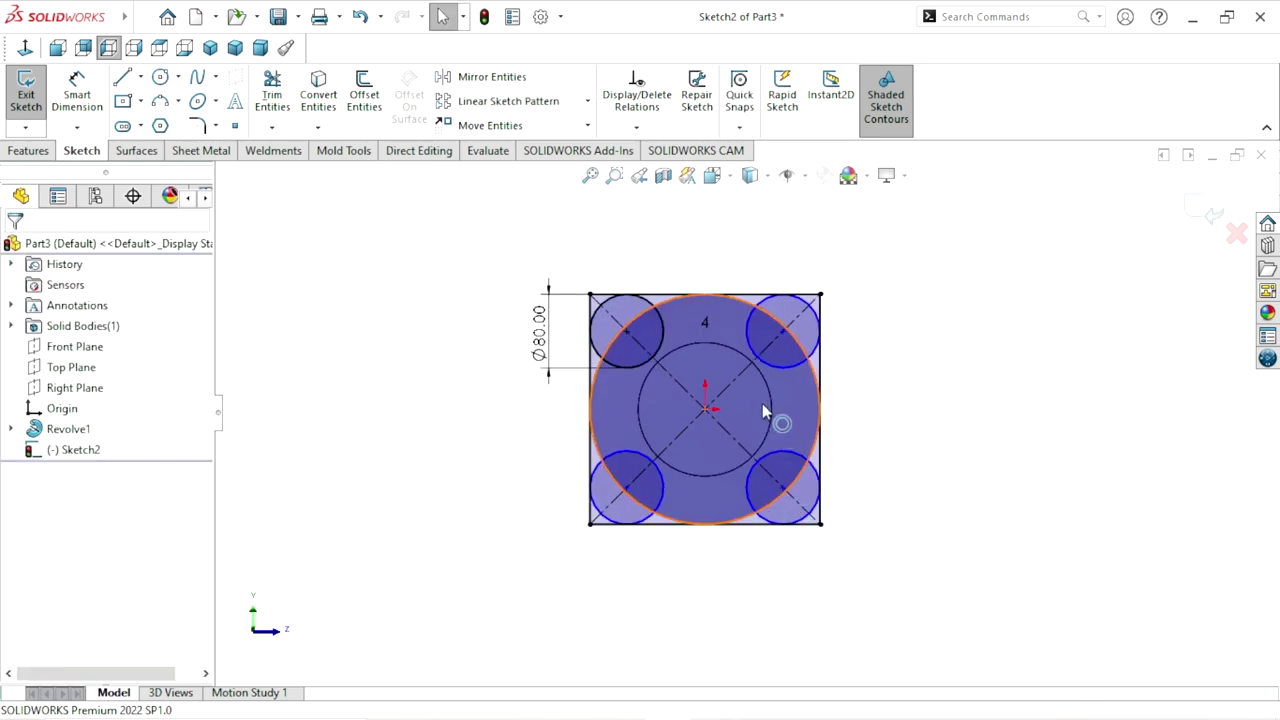
- Calculate a Fully Define Sketch solution for Sketch2
scroll(783, 403, down, 1)
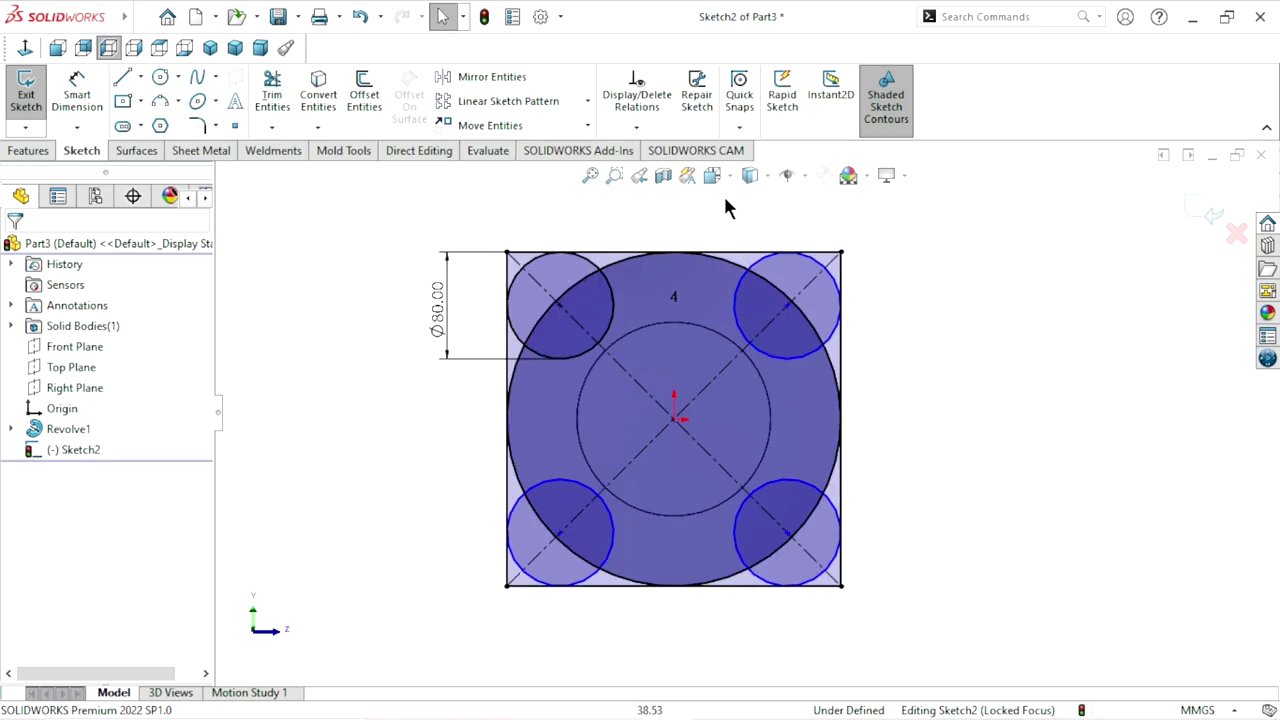
click(637, 127)
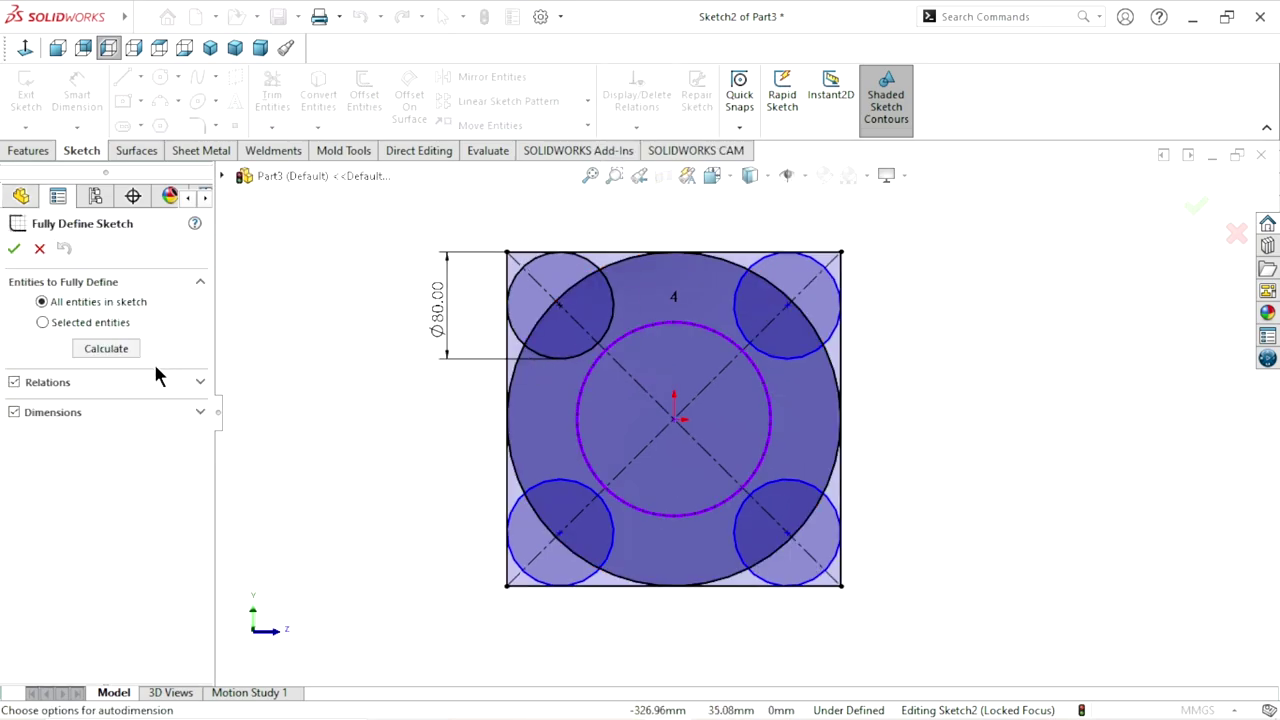
click(106, 349)
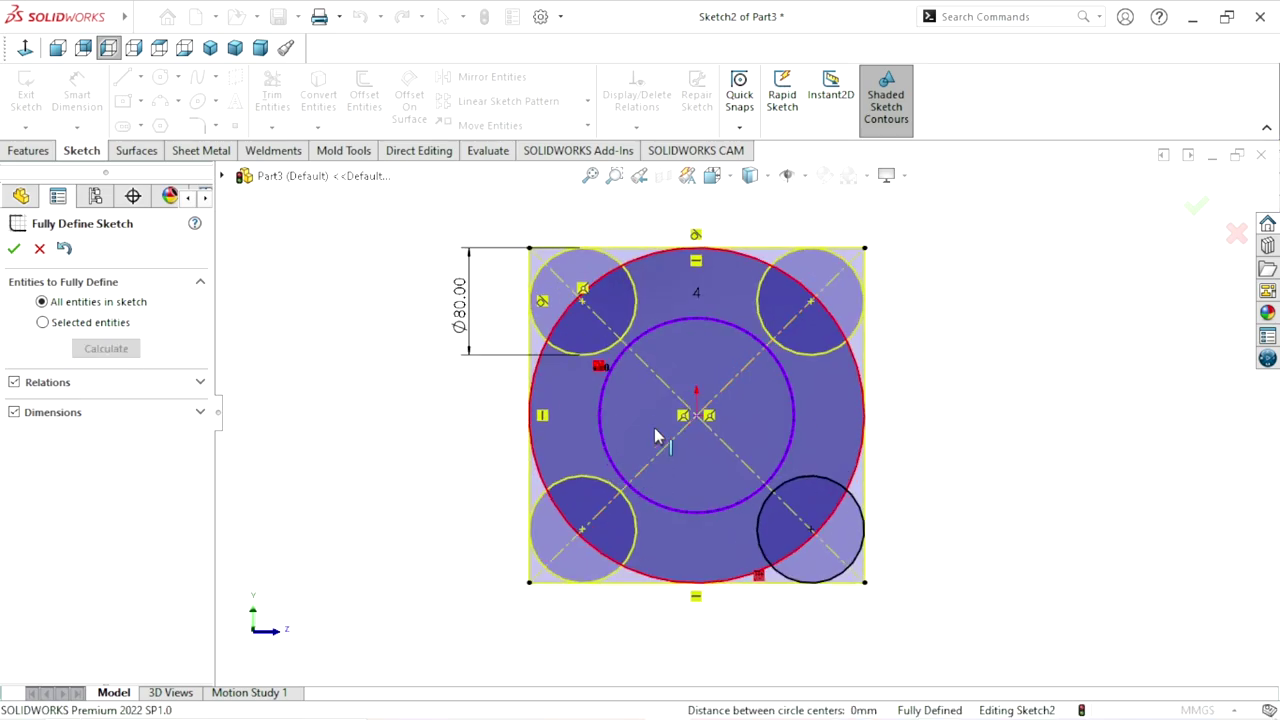
- Close the Fully Define Sketch panel without applying the calculated relations
click(39, 248)
scroll(791, 457, up, 2)
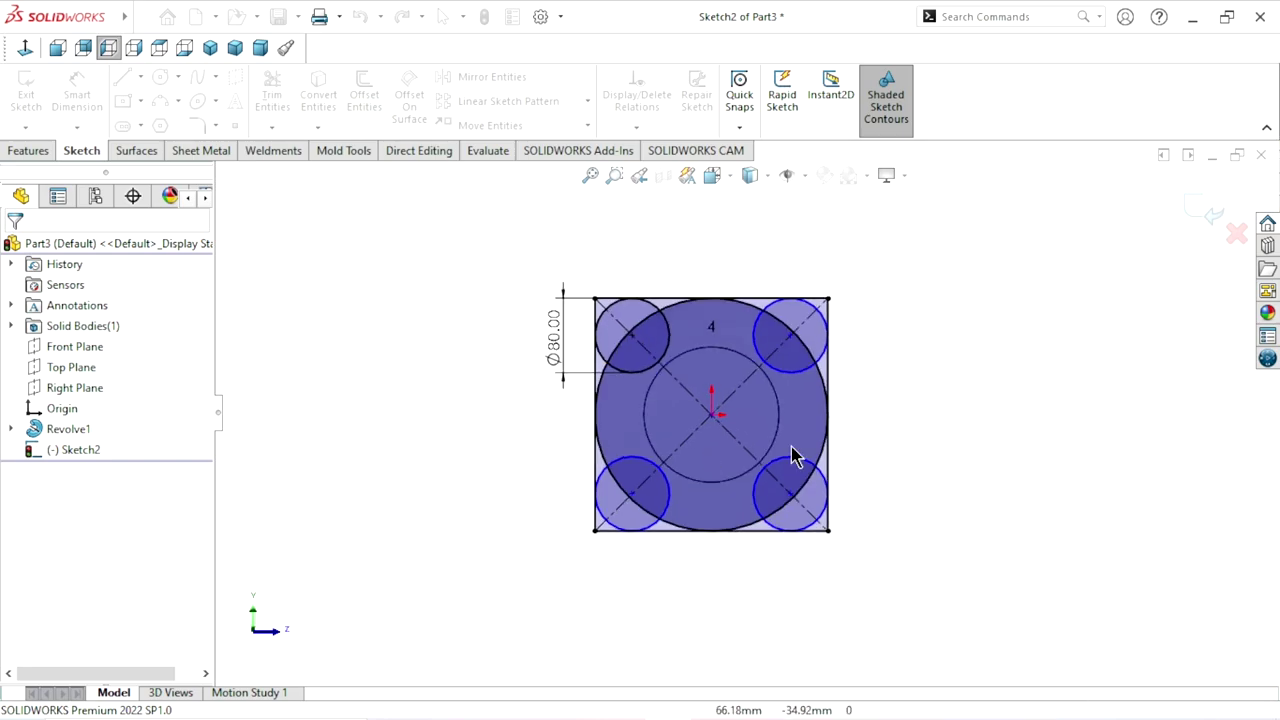
scroll(774, 397, down, 3)
scroll(757, 368, down, 2)
scroll(775, 368, up, 2)
scroll(792, 372, down, 3)
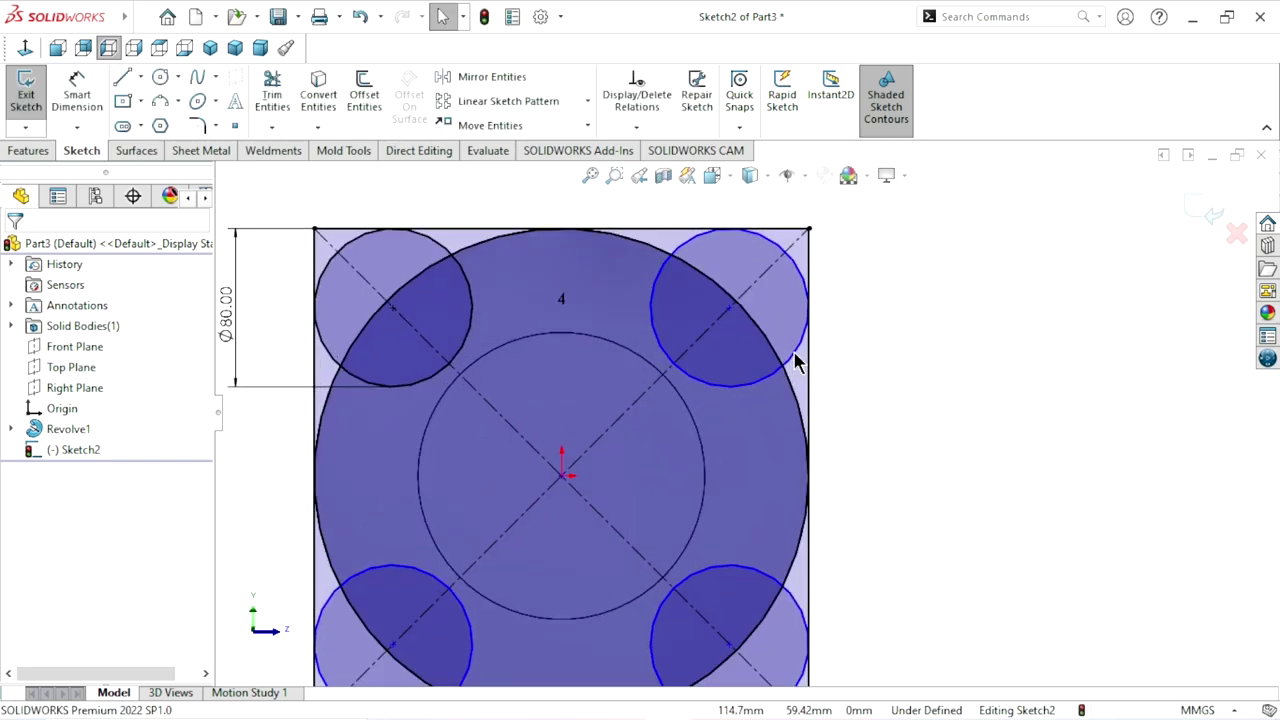
scroll(780, 378, up, 3)
scroll(712, 507, down, 2)
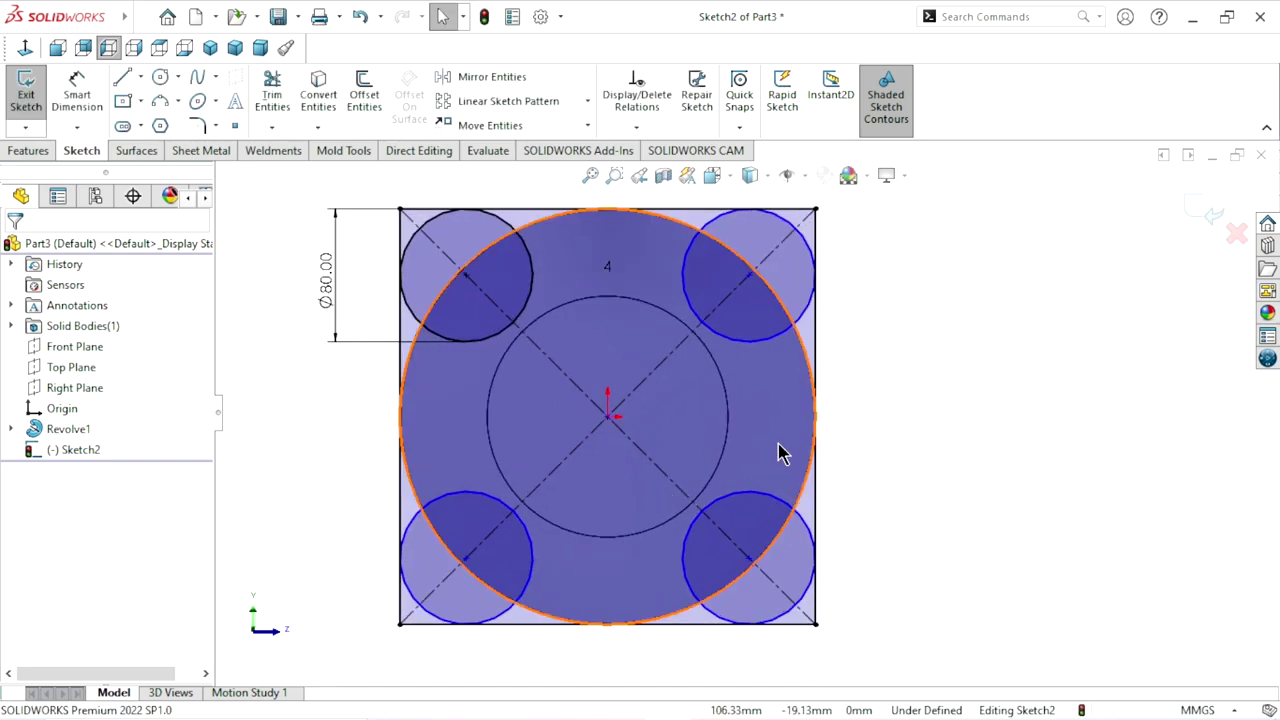
scroll(780, 449, up, 2)
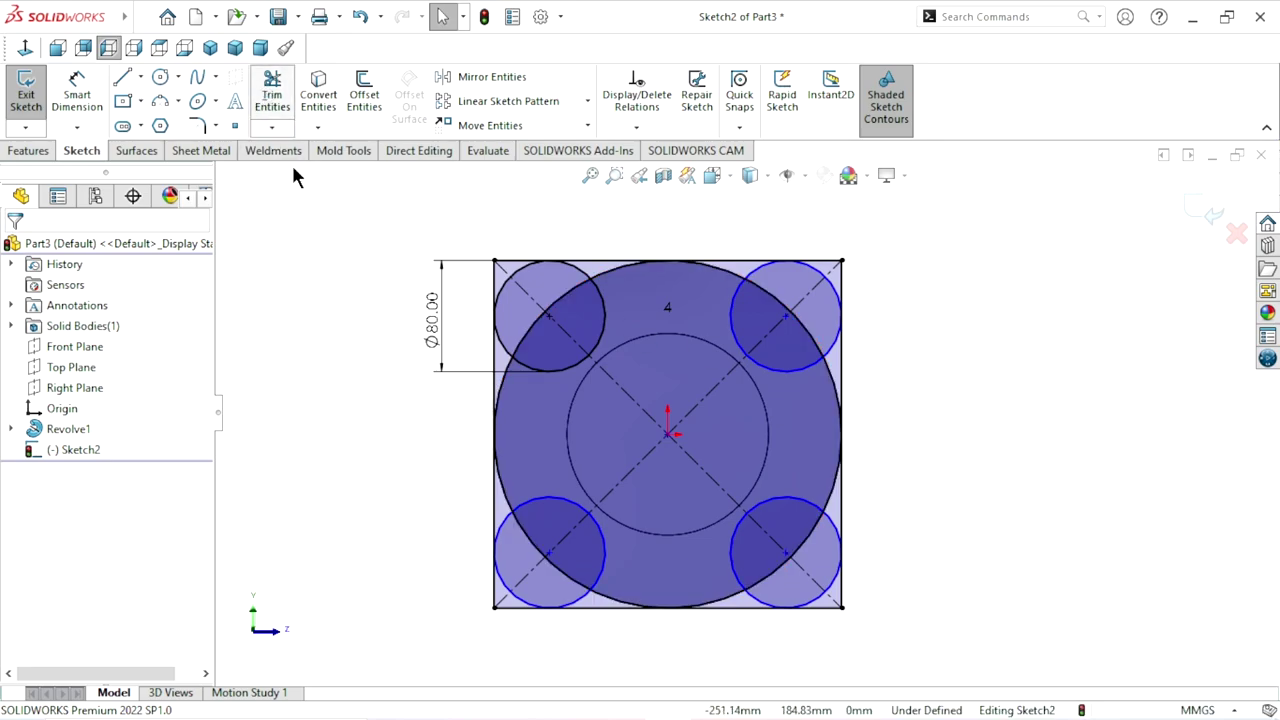
- Trial-trim the square's top edge and the top-left circle's arc, then undo it
click(272, 96)
scroll(600, 450, down, 1)
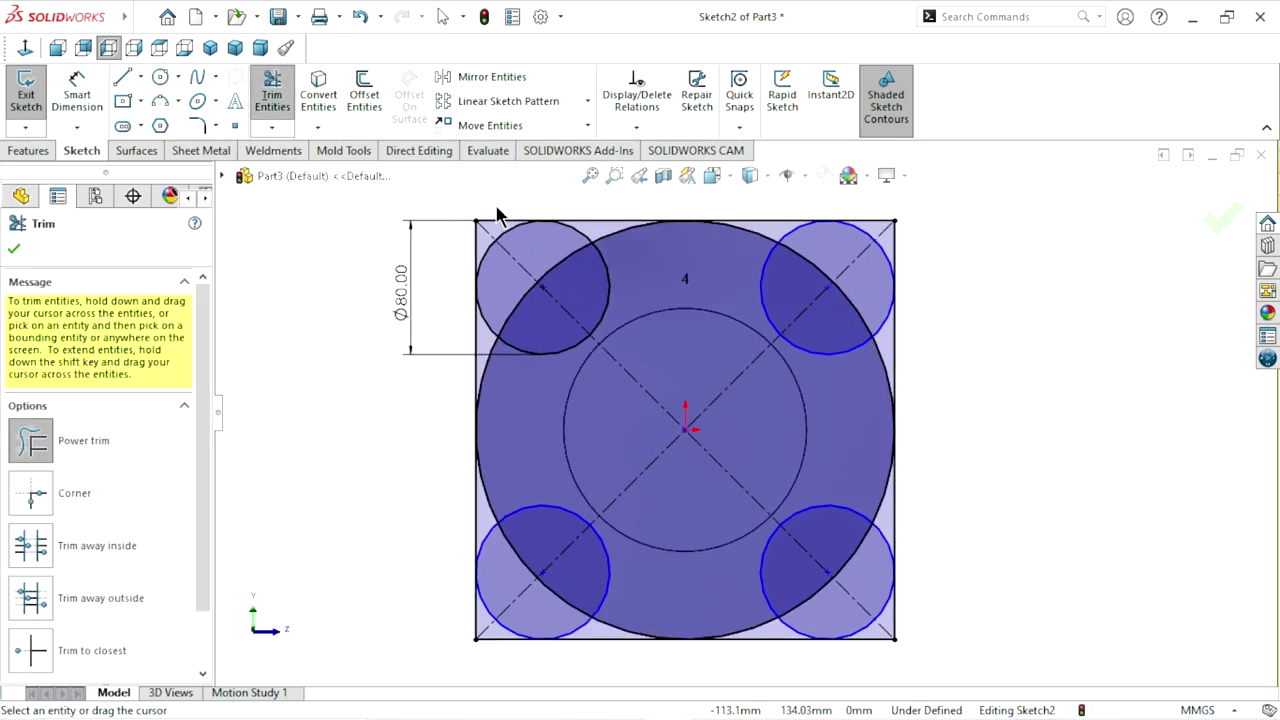
drag(494, 198, 485, 266)
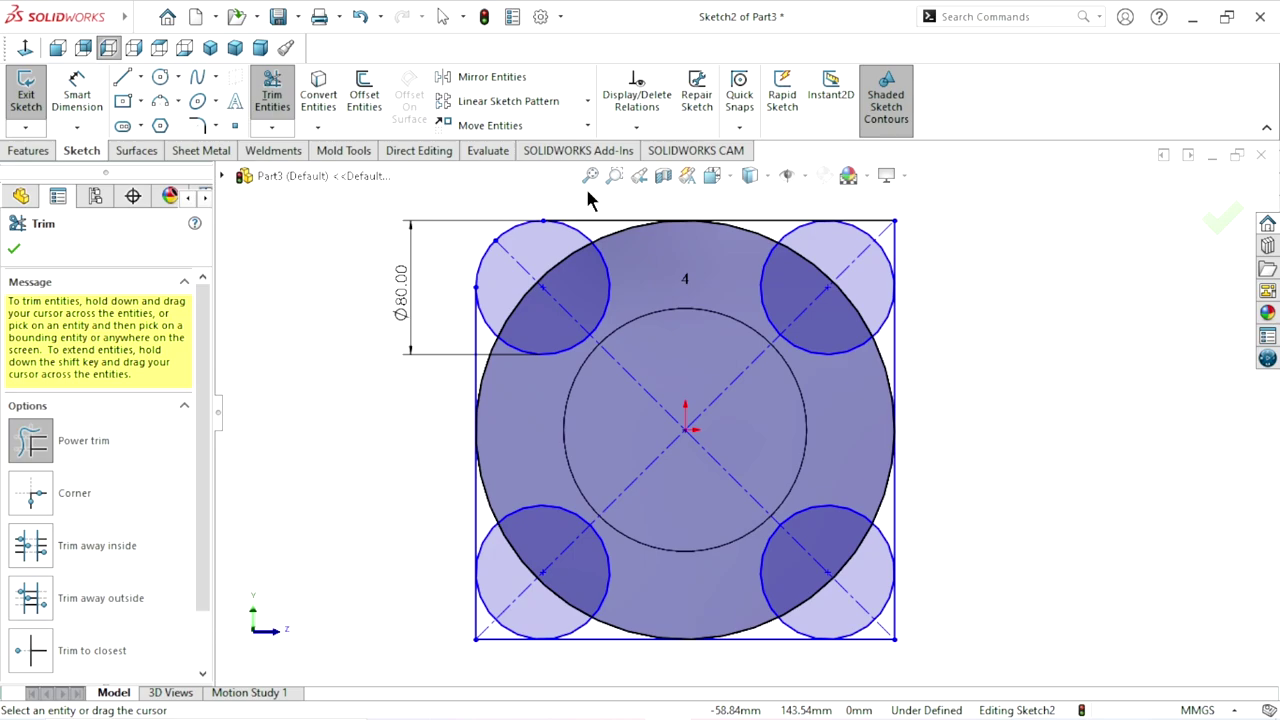
drag(590, 203, 572, 245)
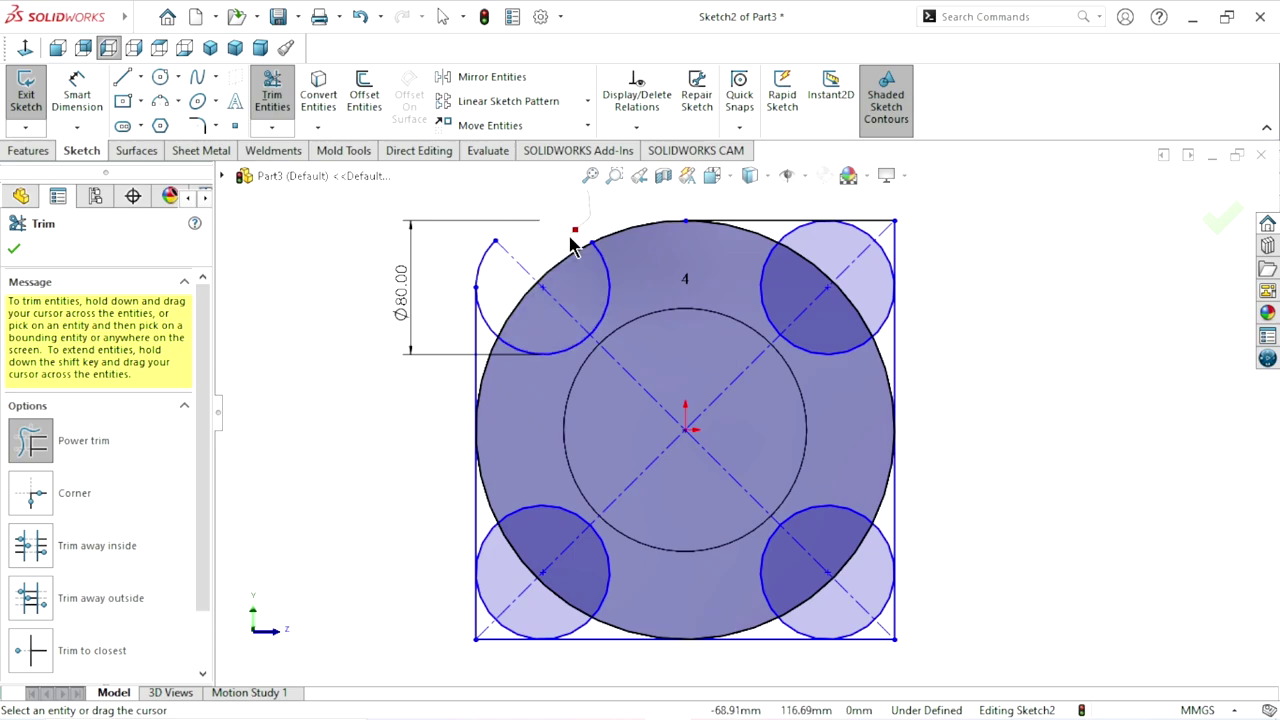
click(360, 16)
- Select the large circle again in preparation for trimming
scroll(658, 385, up, 2)
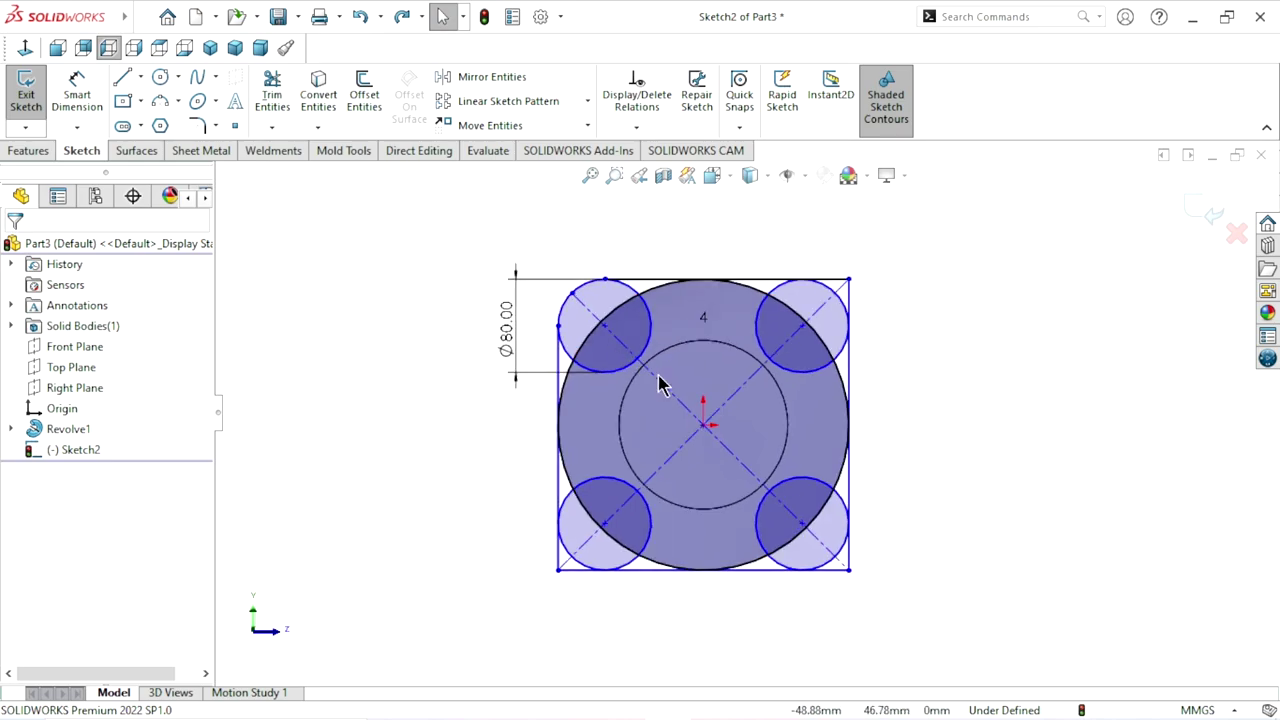
scroll(660, 385, down, 2)
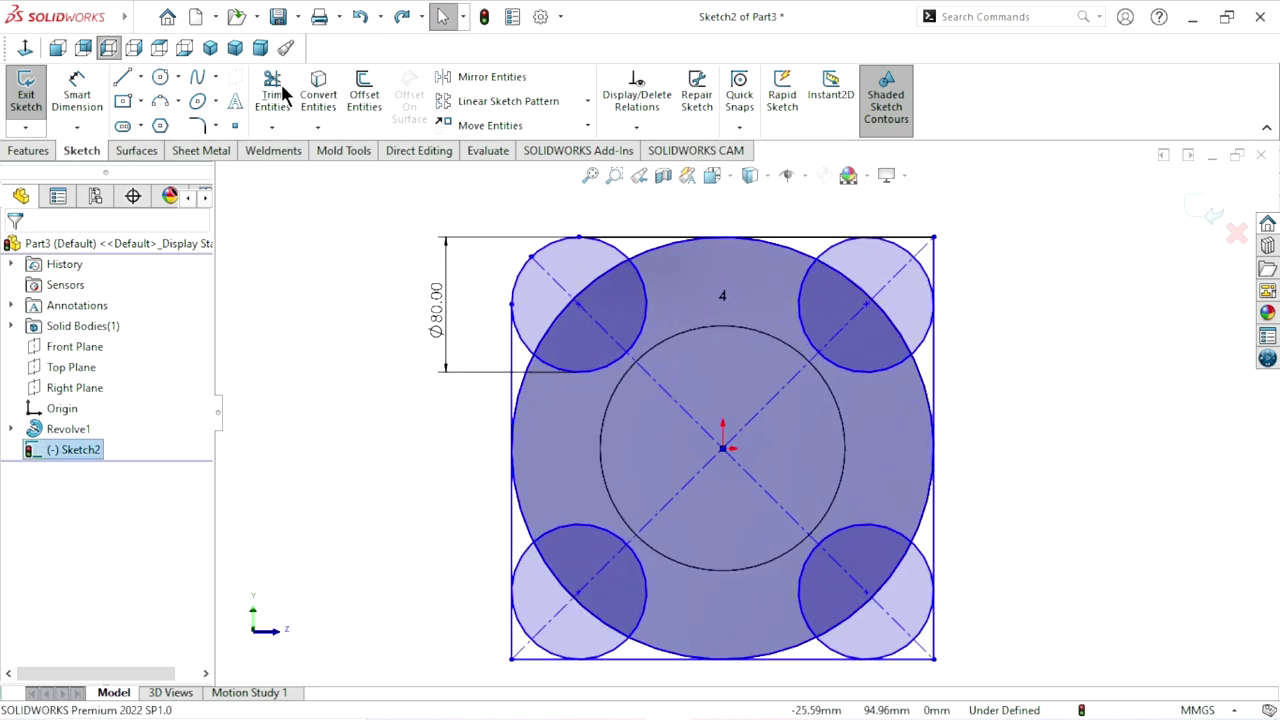
click(650, 250)
click(649, 267)
click(545, 330)
click(631, 294)
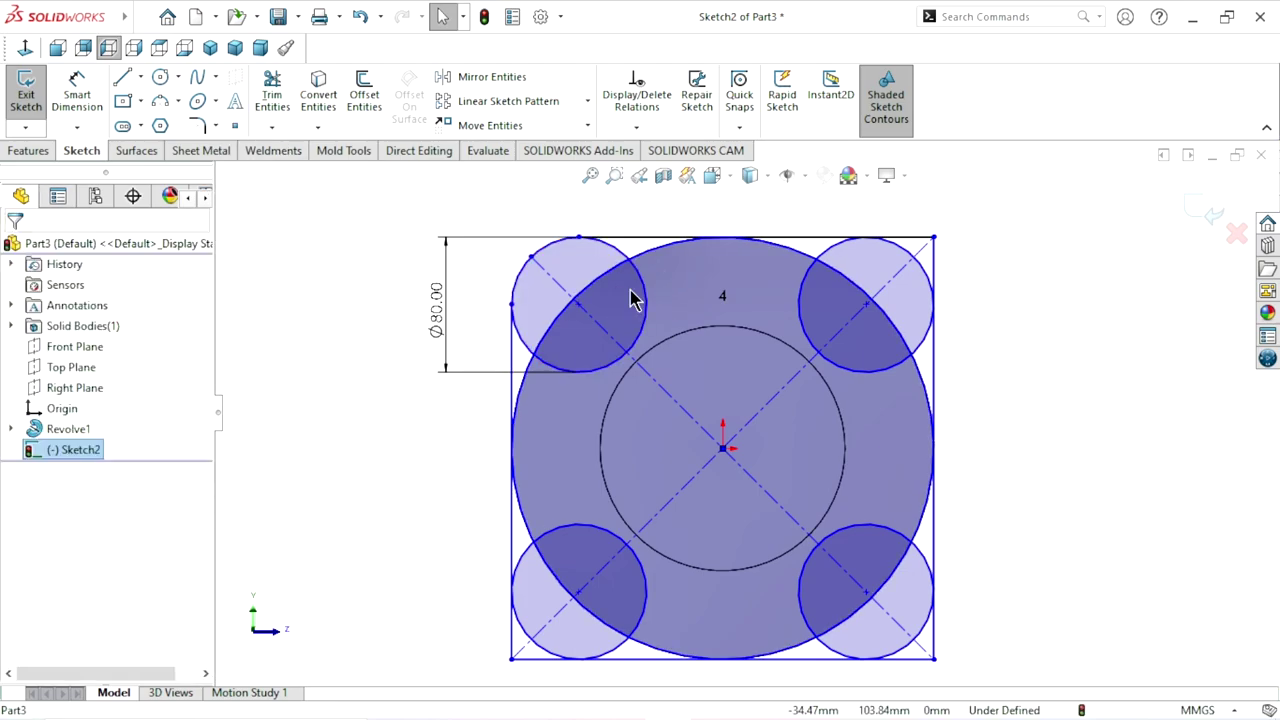
- Power Trim the top-left and bottom-left circles' inner arcs and the square's top, right and bottom edges
click(278, 88)
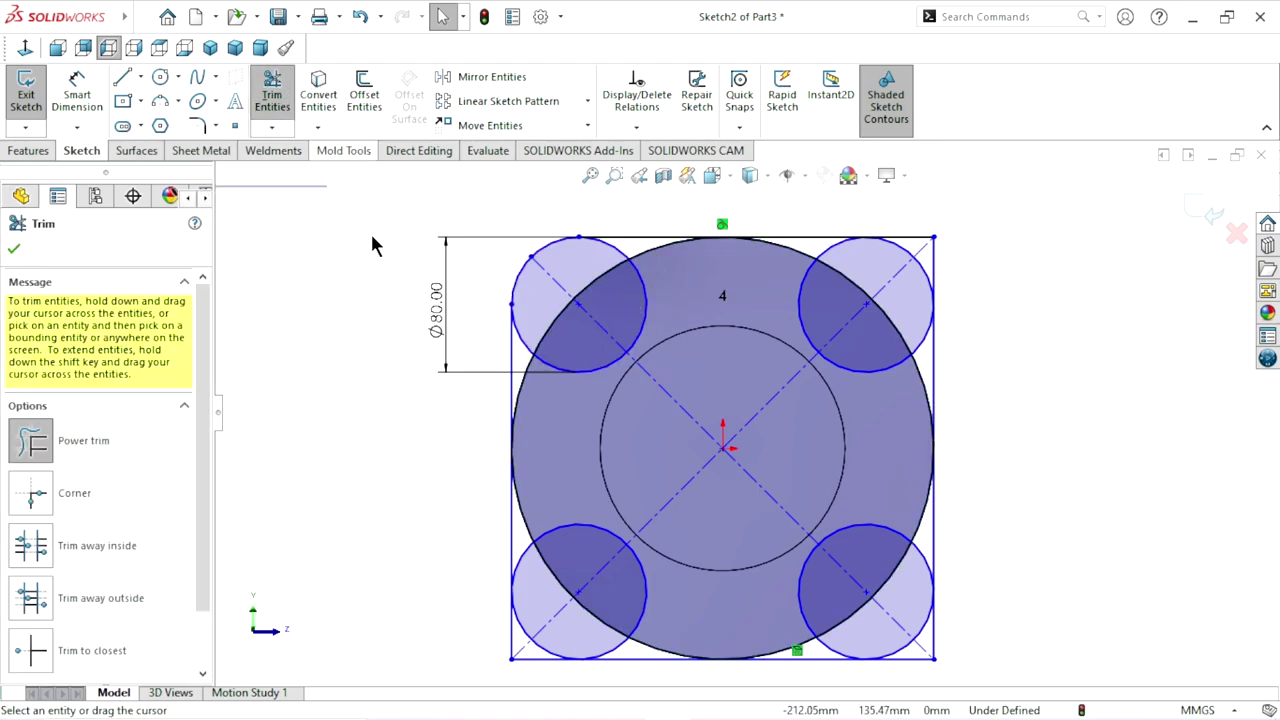
drag(678, 304, 632, 307)
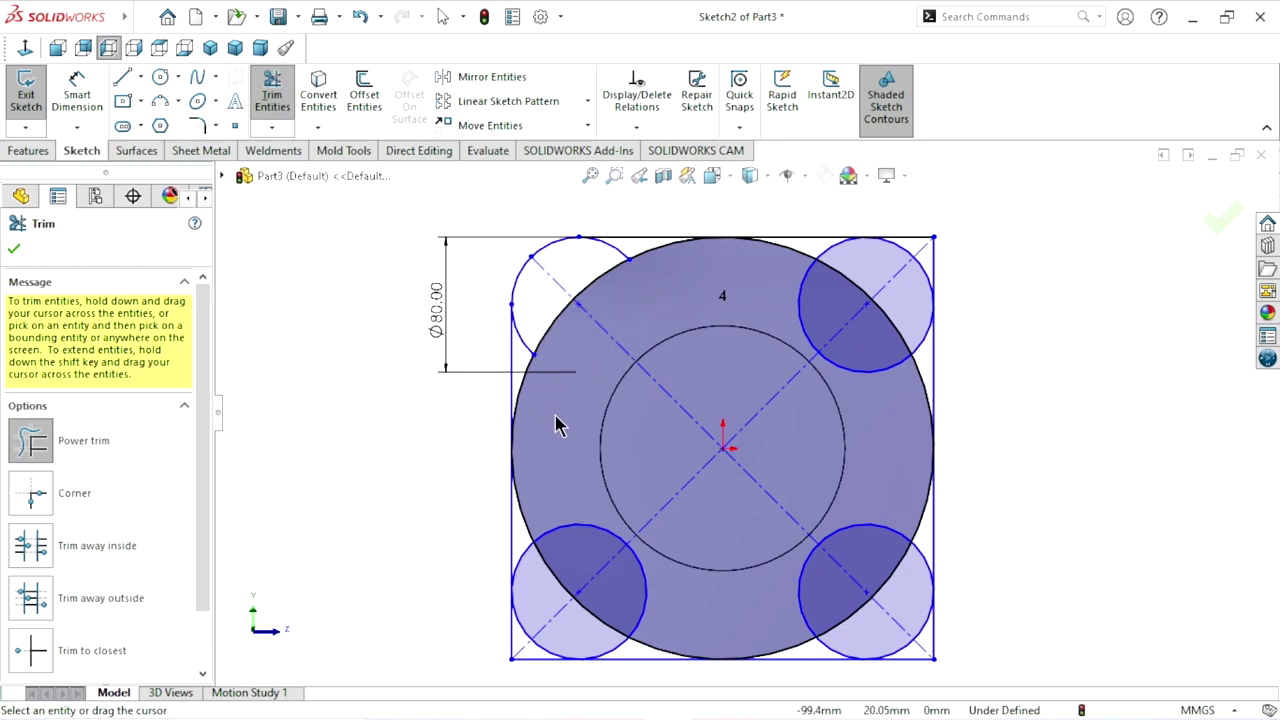
drag(563, 494, 577, 537)
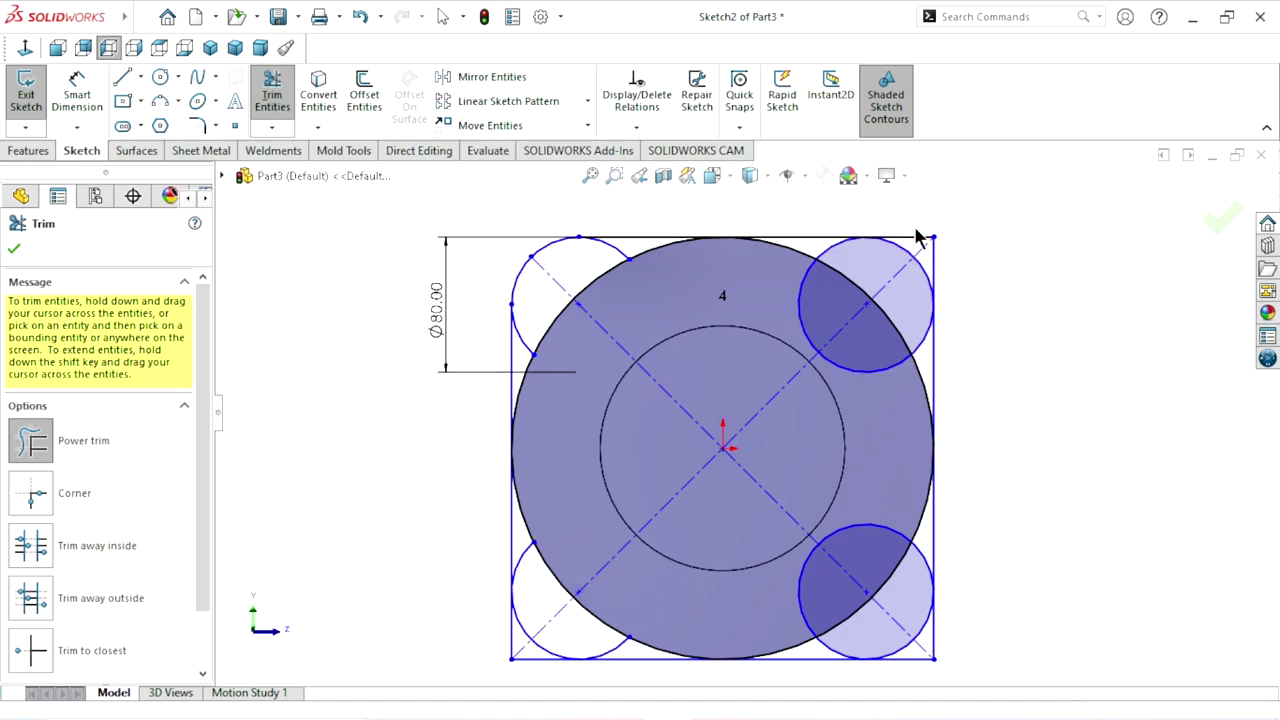
mouse_move(820, 213)
mouse_down()
mouse_move(818, 248)
mouse_move(706, 256)
mouse_up()
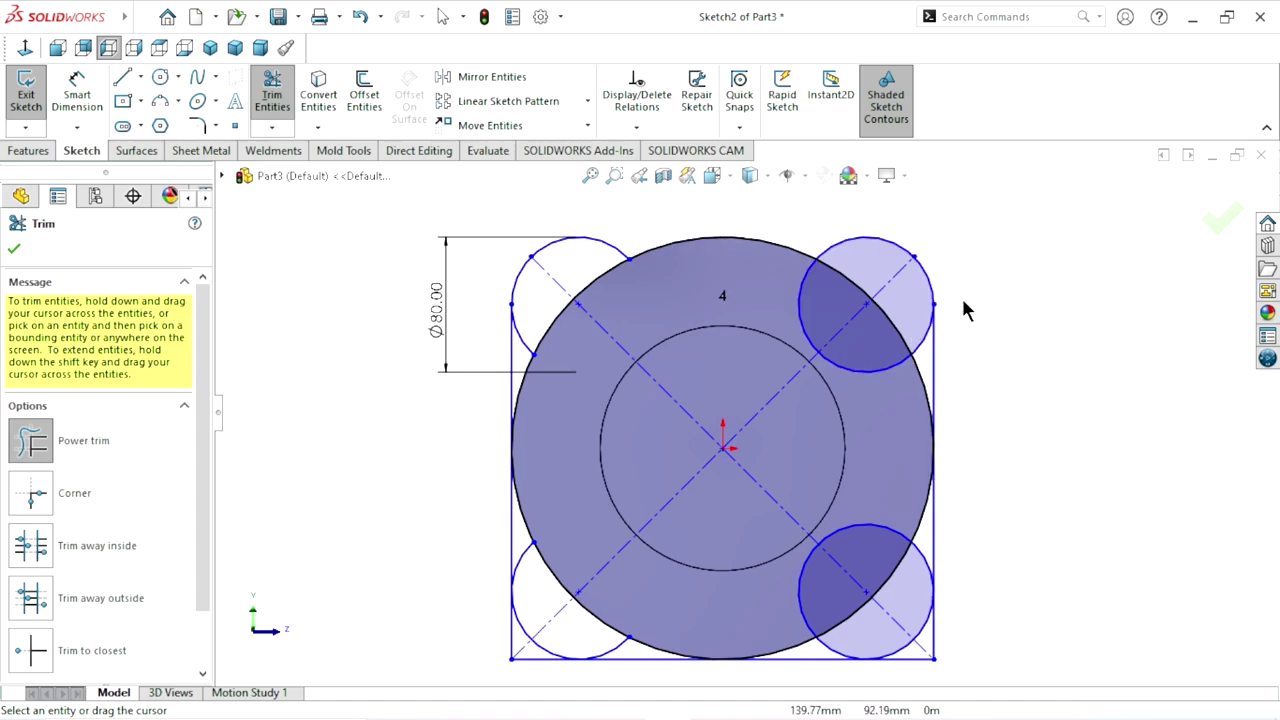
scroll(940, 455, down, 2)
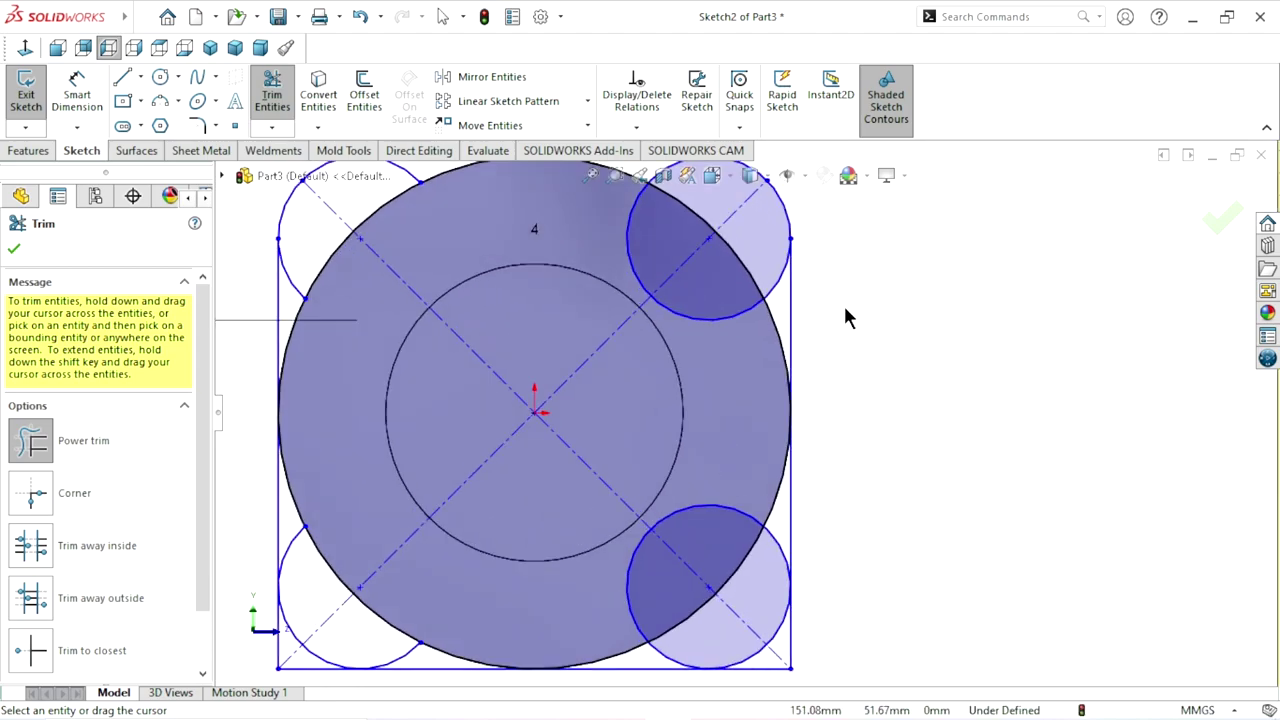
drag(843, 305, 795, 312)
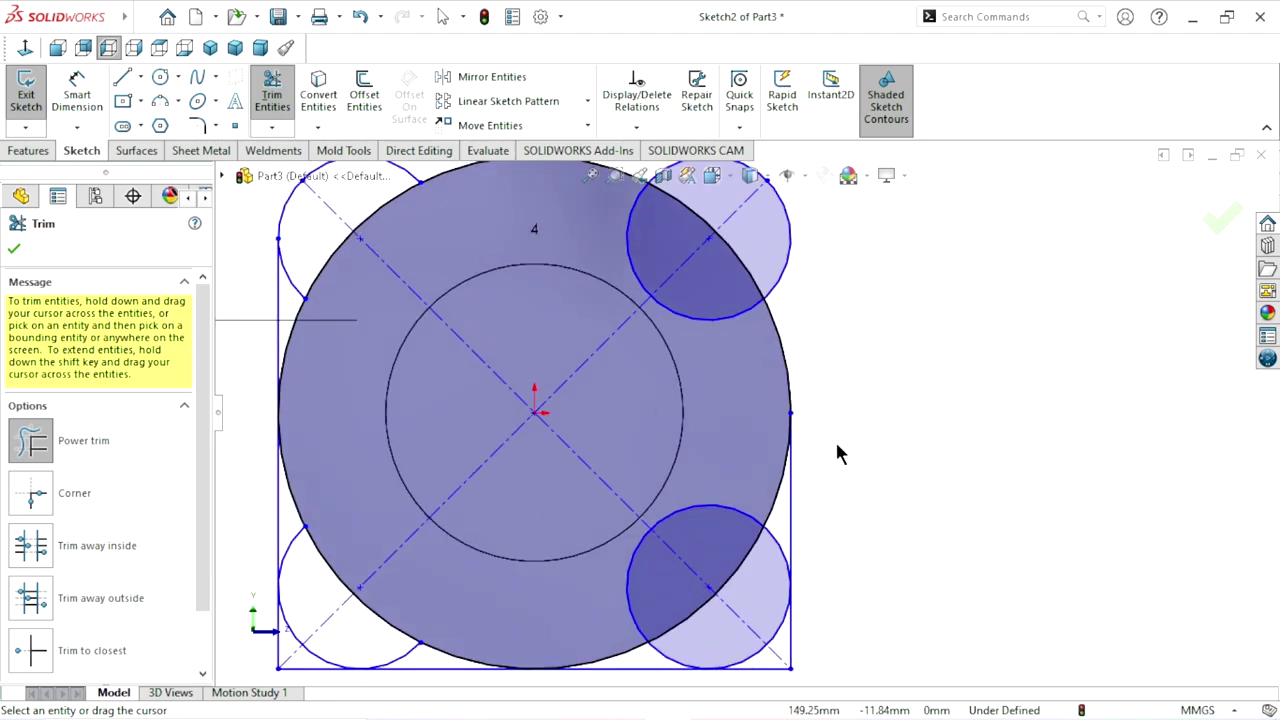
scroll(760, 590, up, 3)
scroll(719, 562, down, 3)
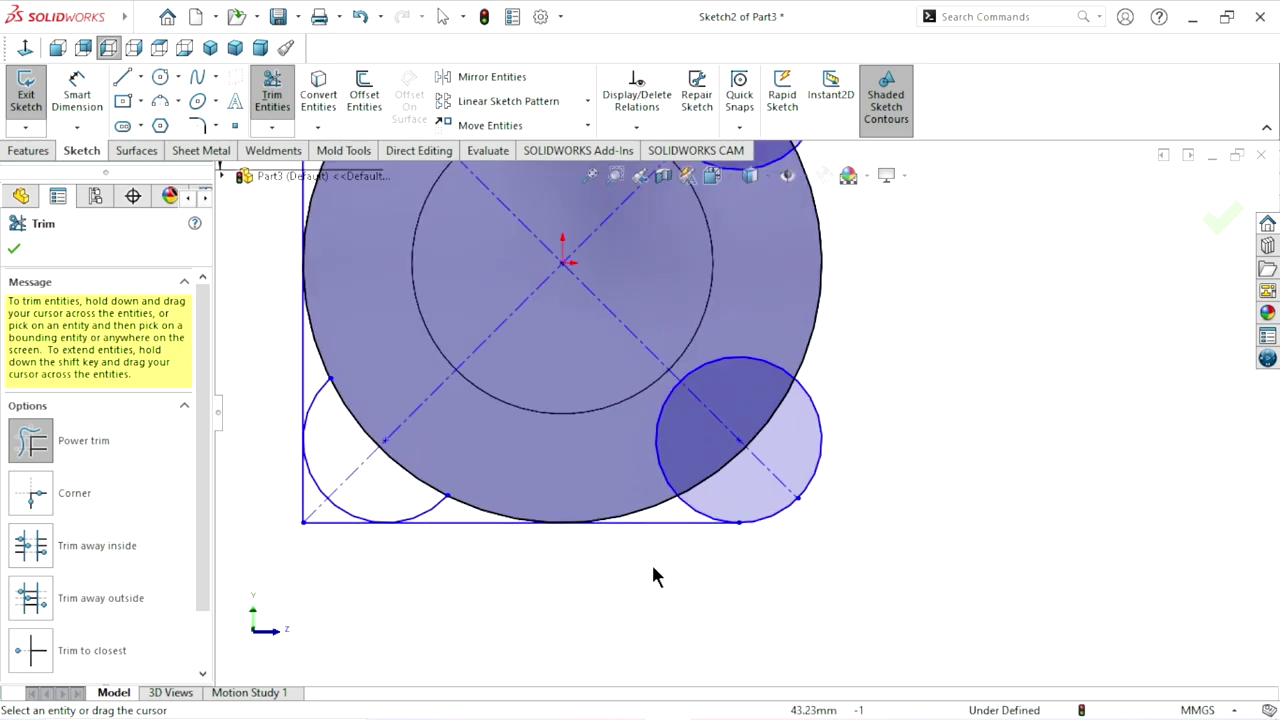
click(648, 521)
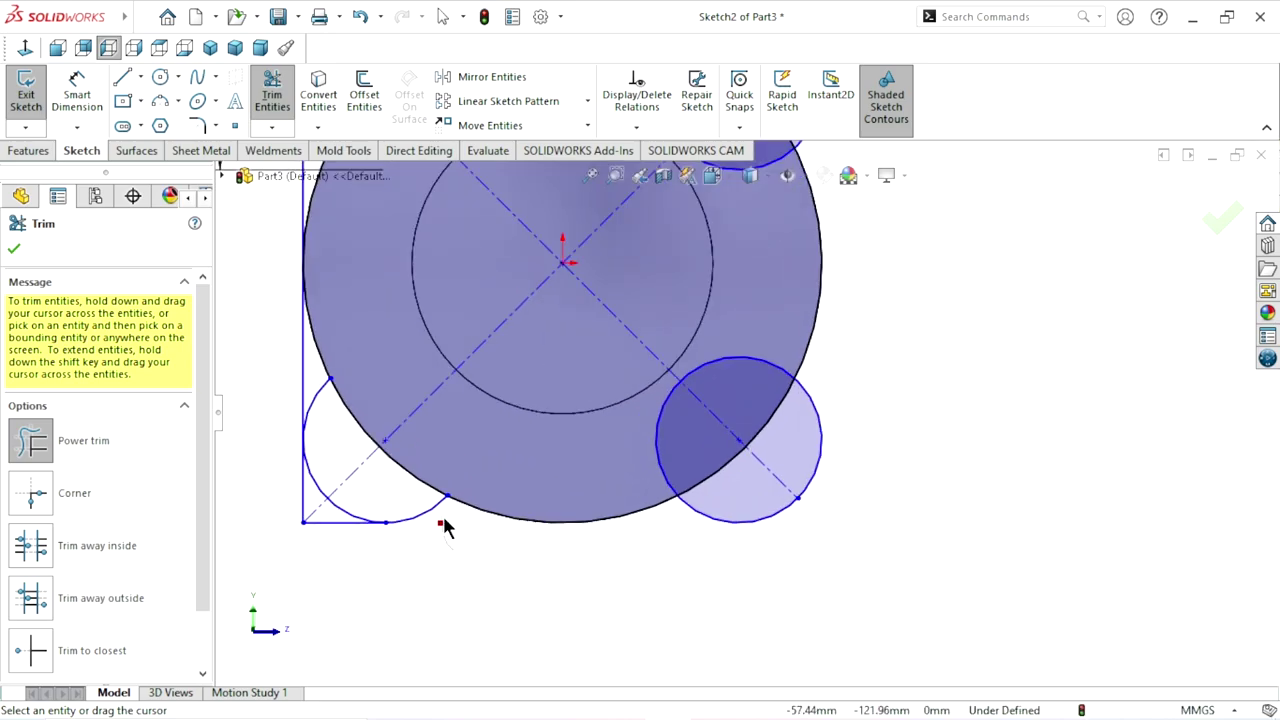
scroll(455, 314, up, 2)
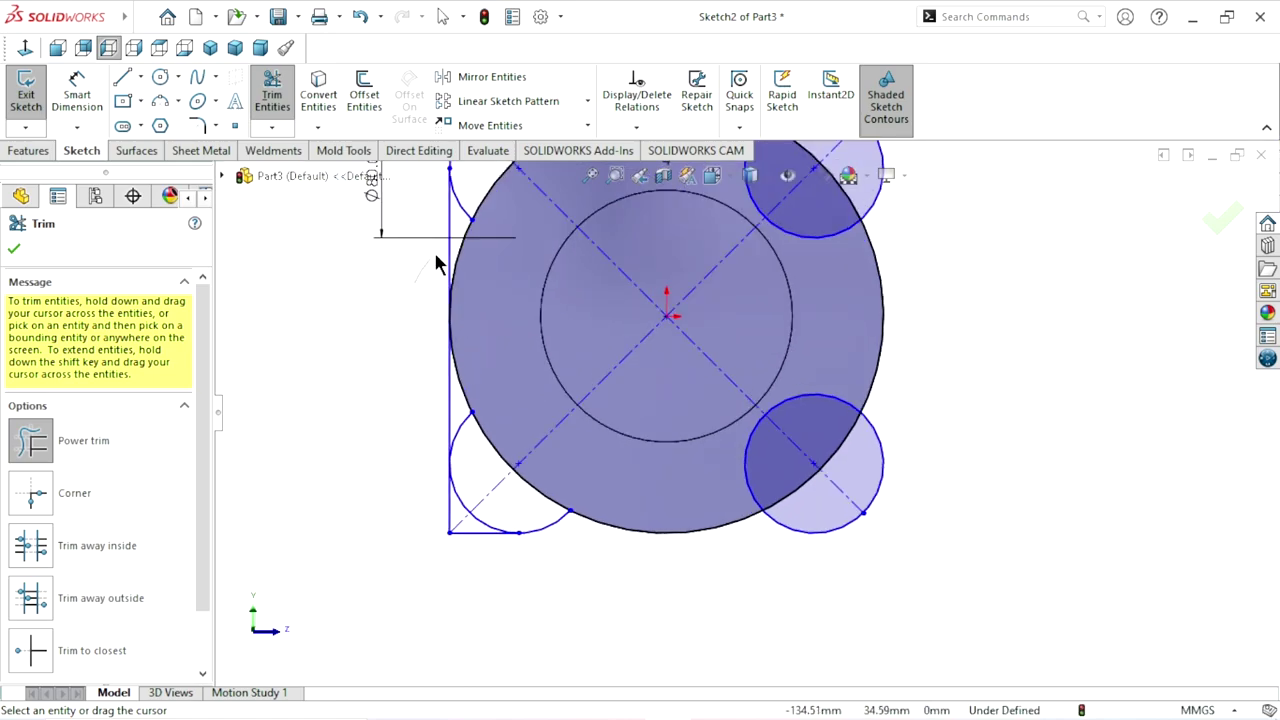
- Trim the square's lower-left lines and the lower-right and upper-right circles' inner arcs, then fit the view
drag(457, 240, 445, 418)
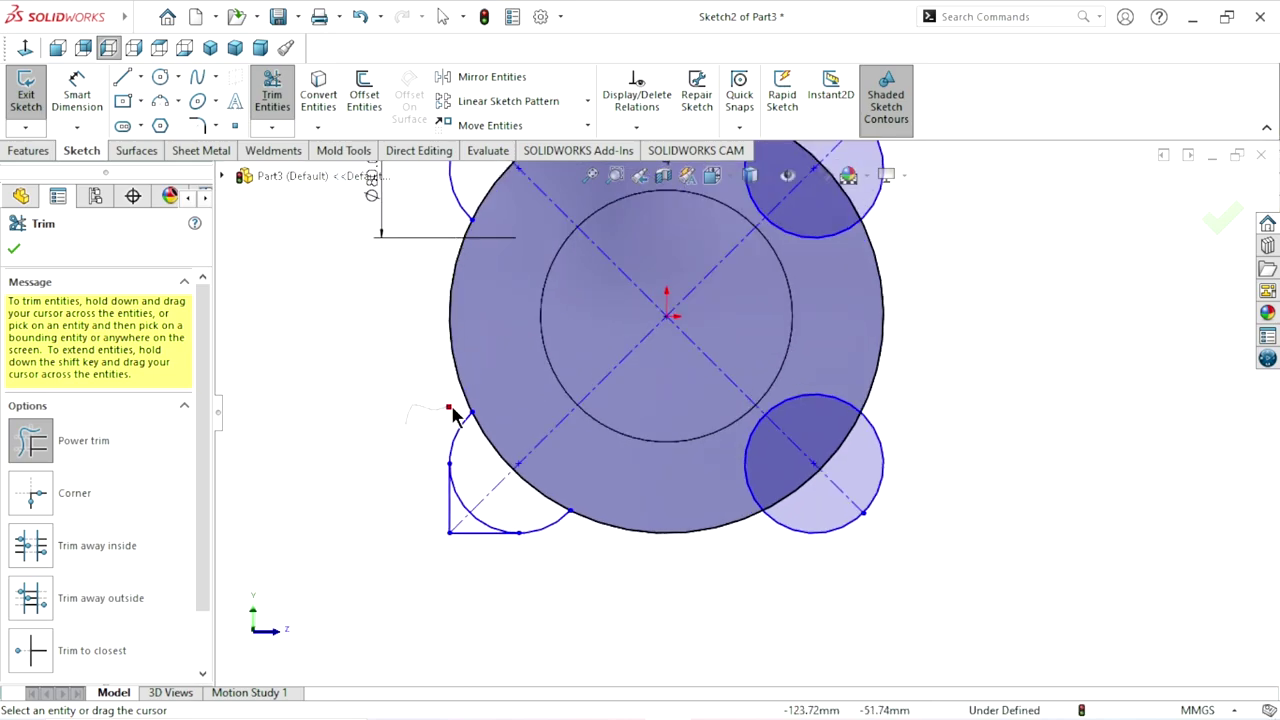
drag(435, 472, 466, 531)
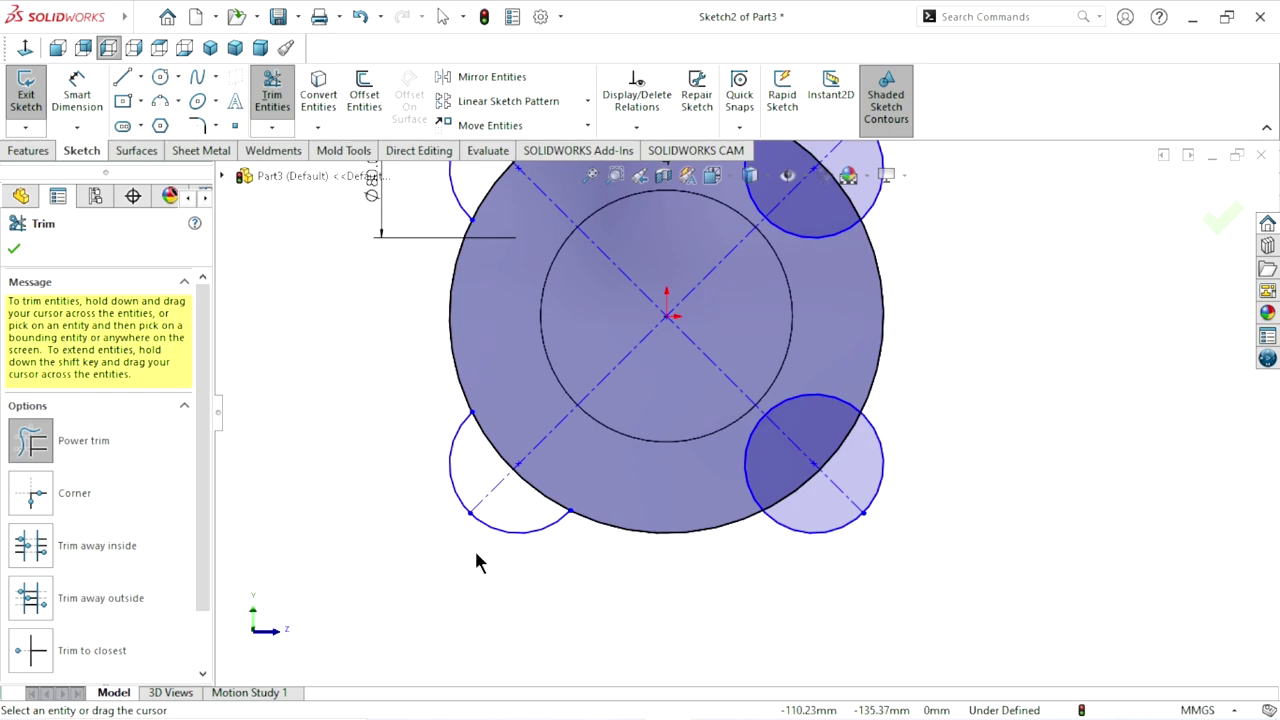
scroll(676, 428, up, 2)
scroll(680, 430, down, 2)
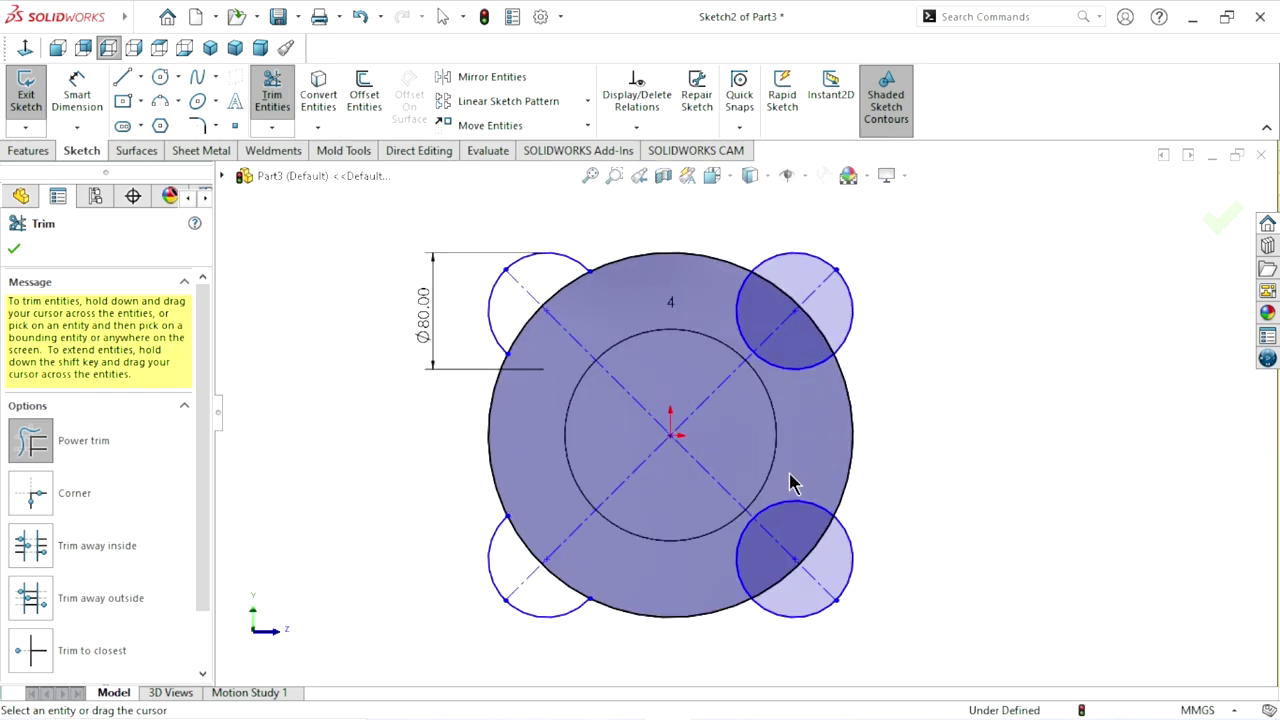
drag(790, 478, 800, 525)
drag(677, 576, 745, 597)
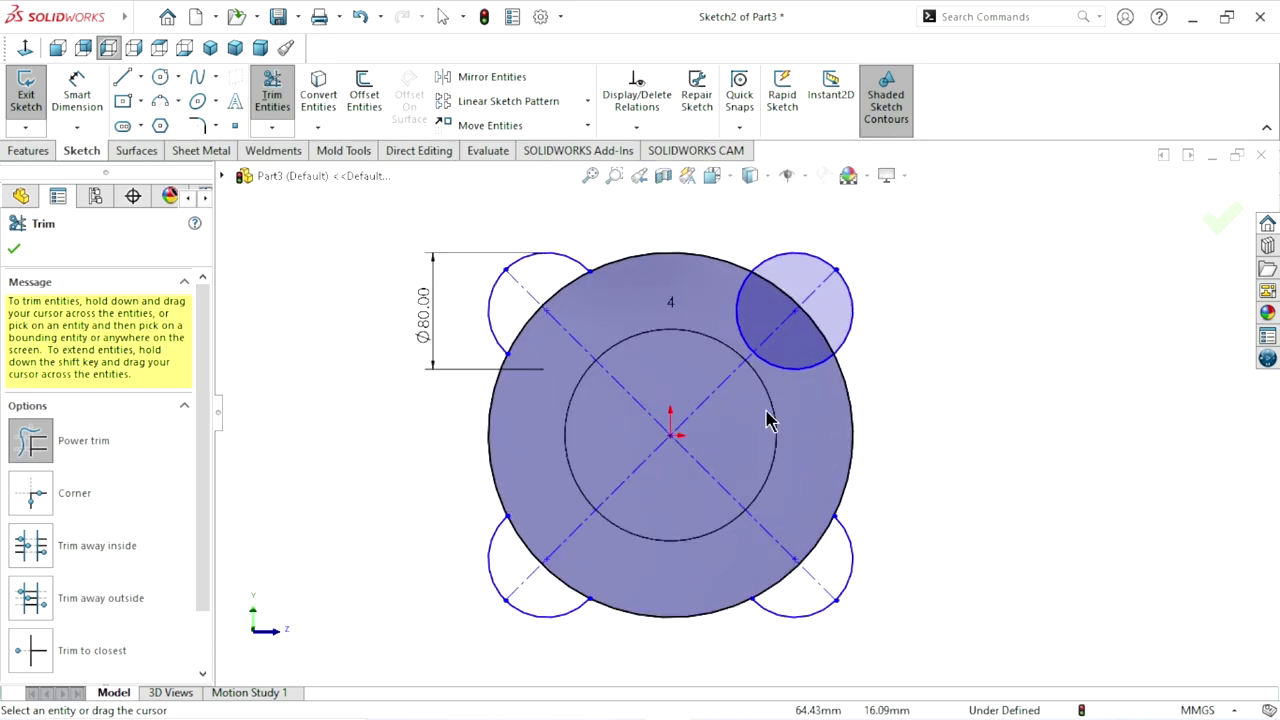
drag(829, 414, 809, 363)
drag(688, 286, 752, 318)
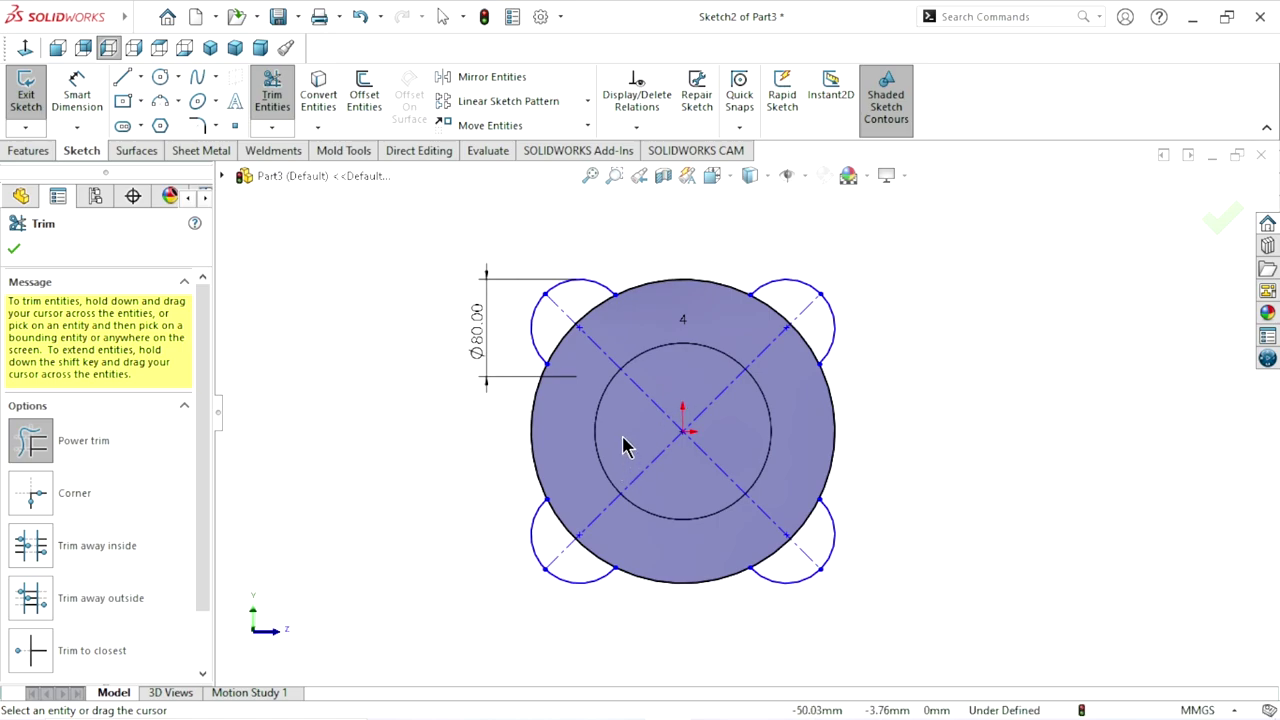
scroll(580, 314, down, 1)
scroll(586, 360, down, 2)
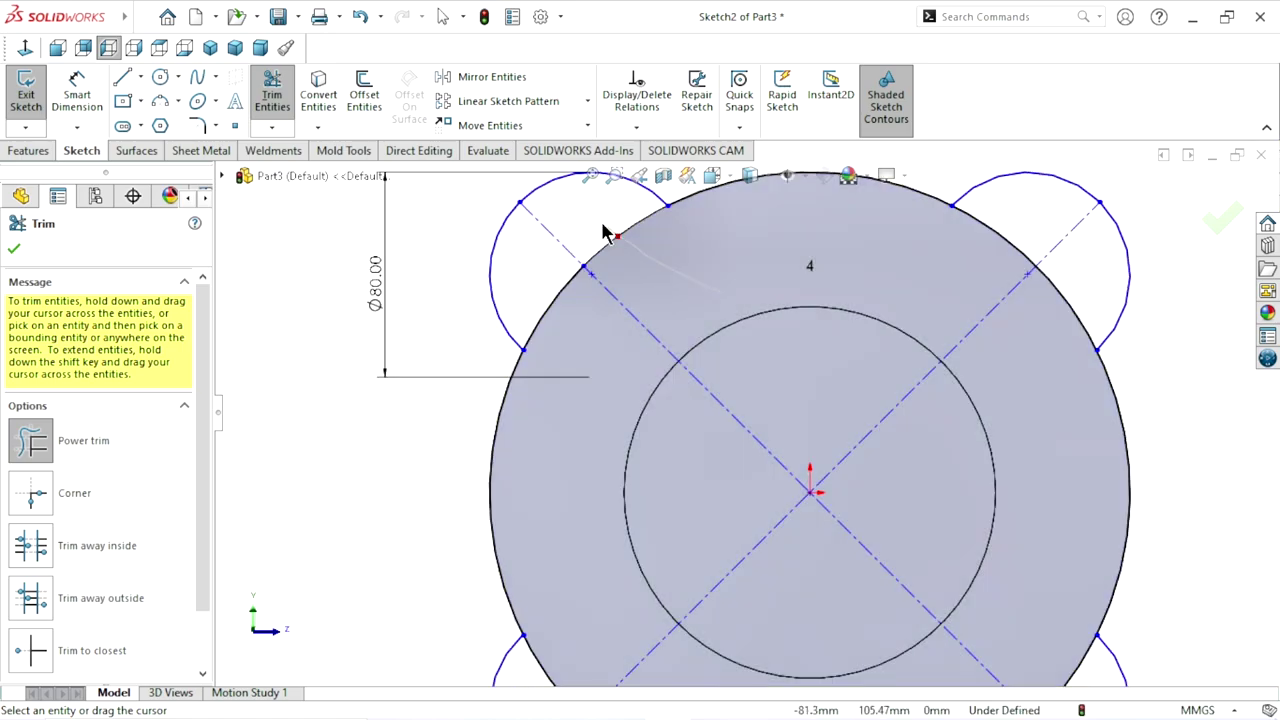
scroll(694, 466, up, 1)
scroll(760, 440, up, 2)
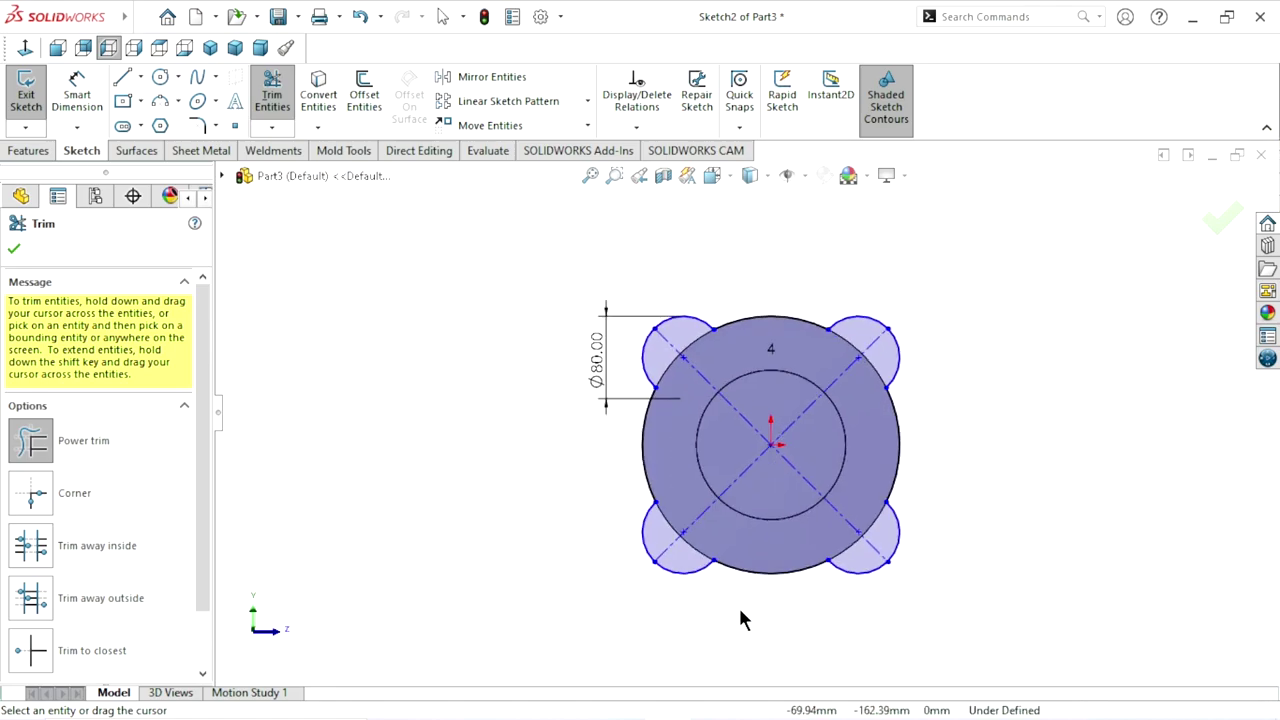
key(f)
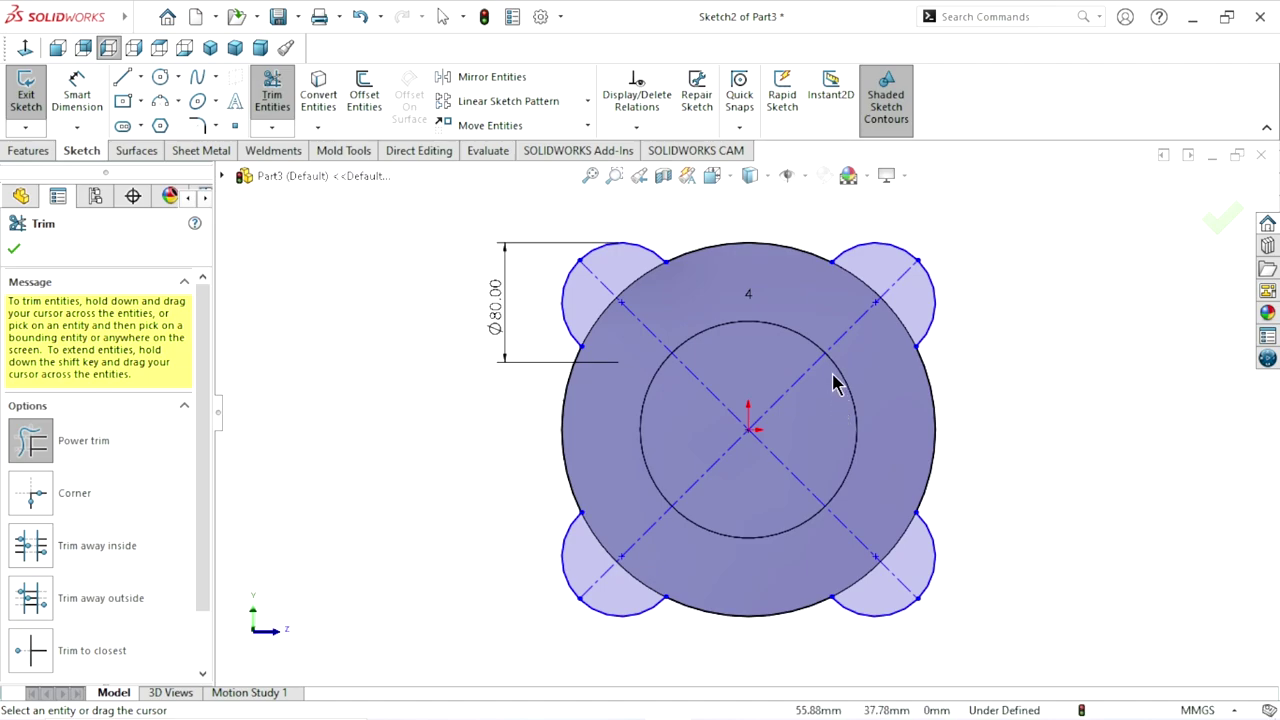
scroll(815, 400, up, 2)
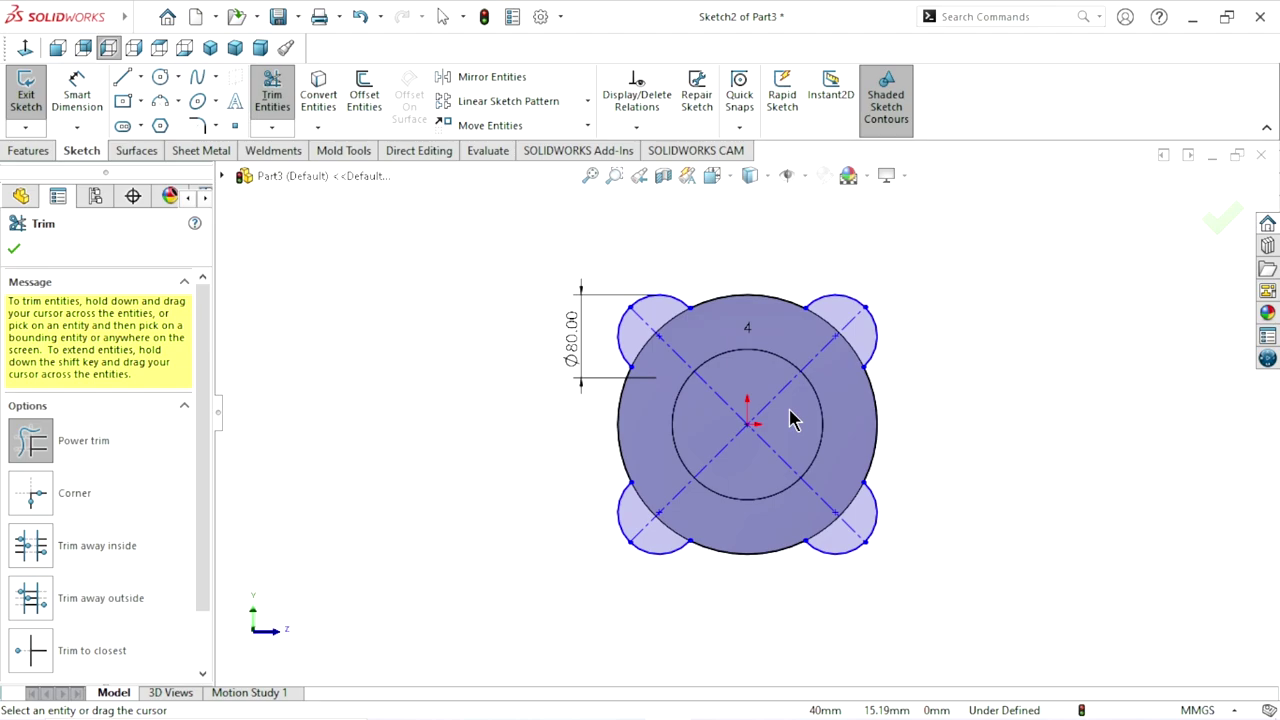
scroll(790, 414, down, 4)
click(12, 251)
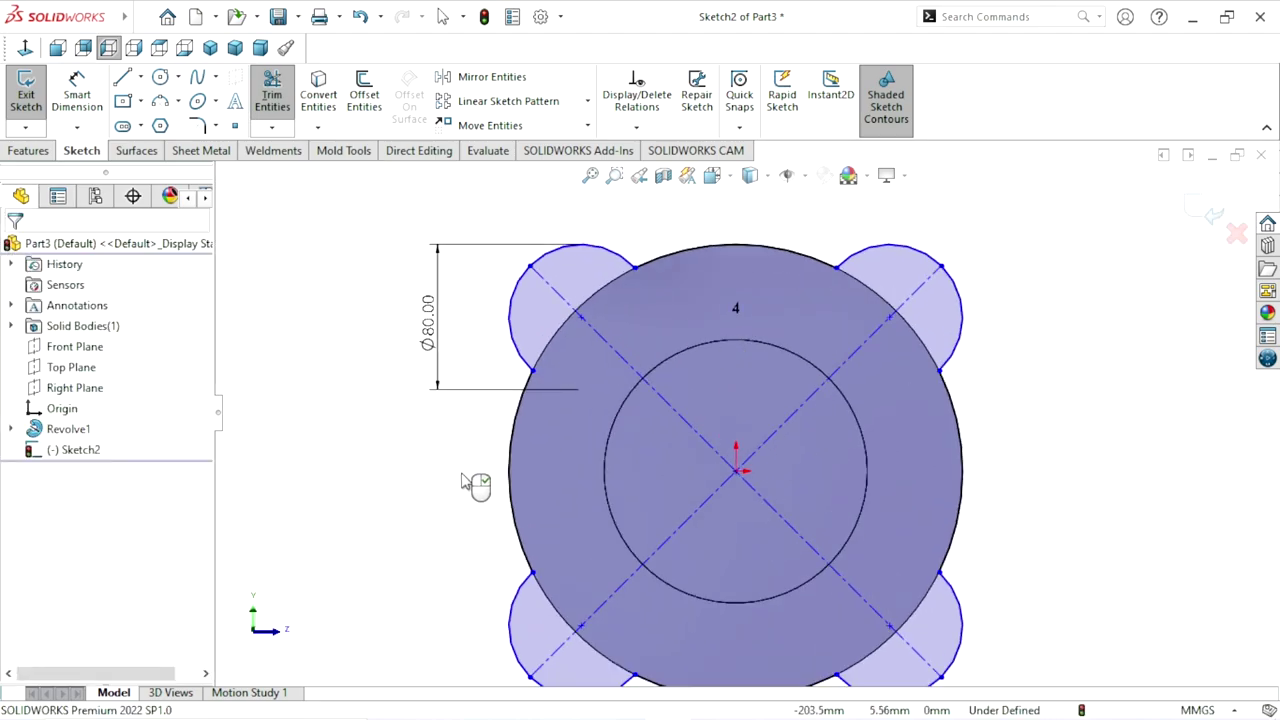
scroll(790, 486, up, 1)
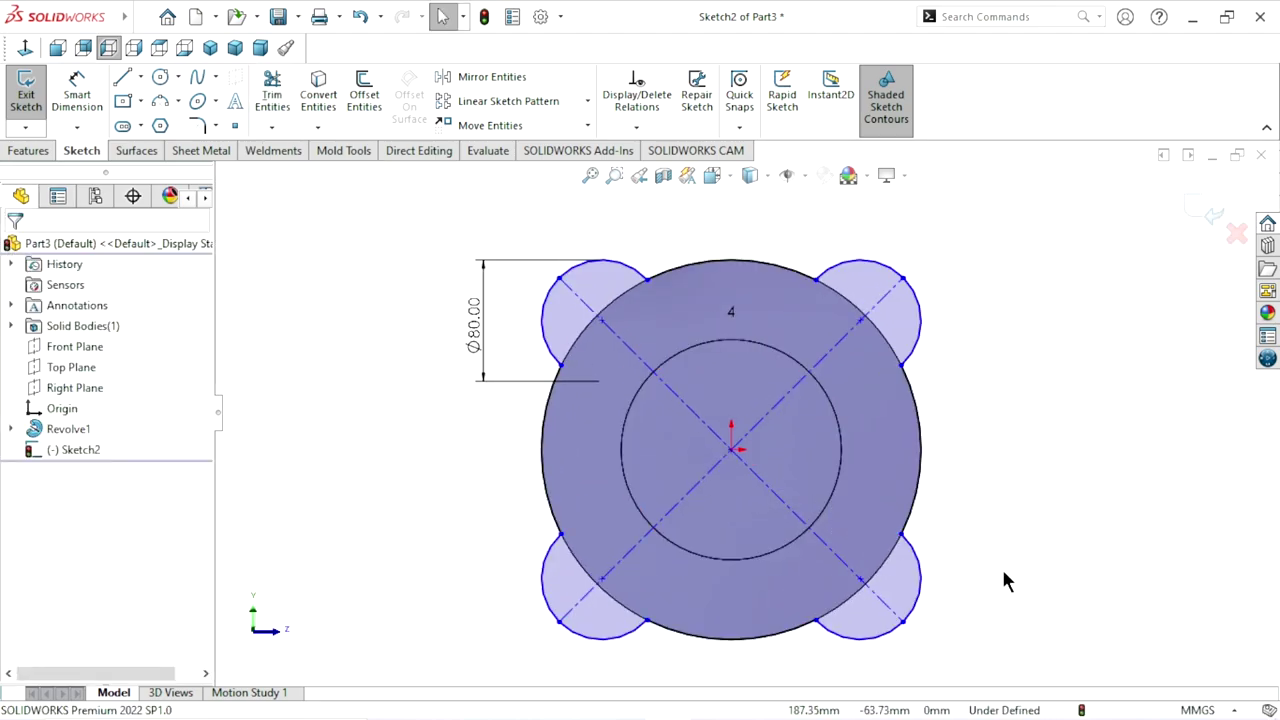
scroll(897, 563, down, 1)
scroll(886, 494, down, 4)
scroll(775, 472, up, 5)
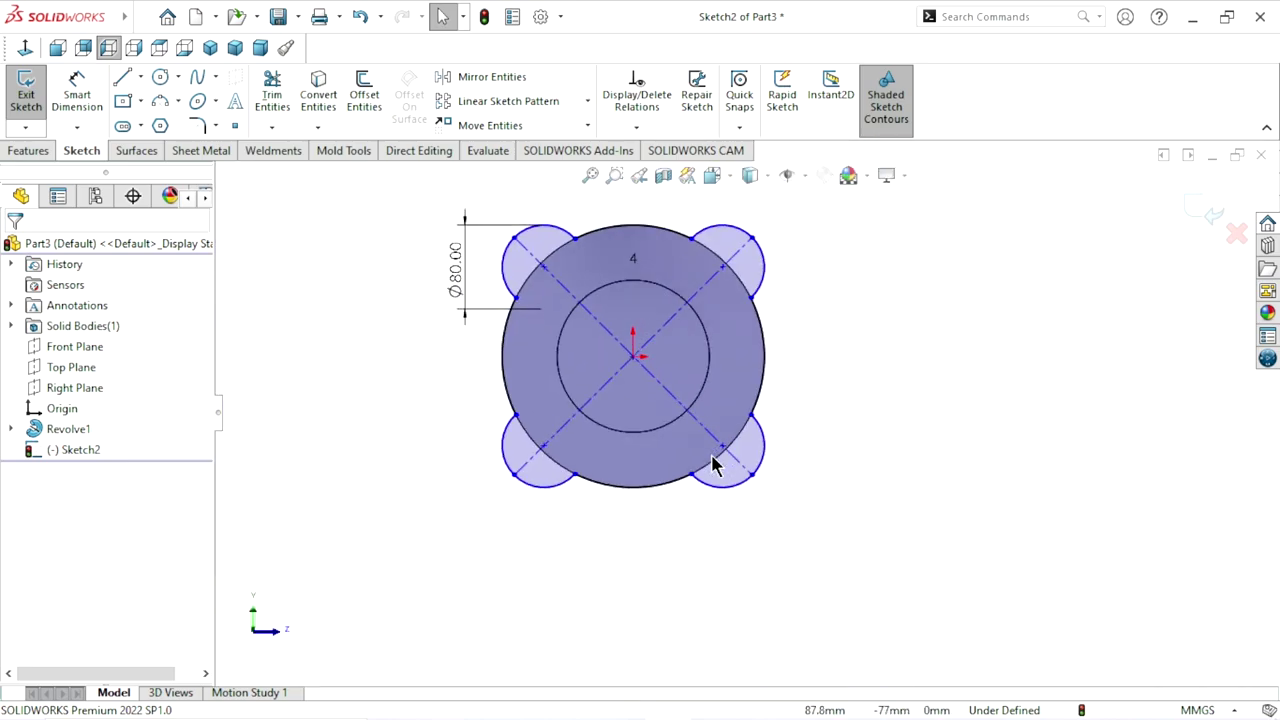
scroll(605, 256, down, 2)
scroll(615, 316, down, 2)
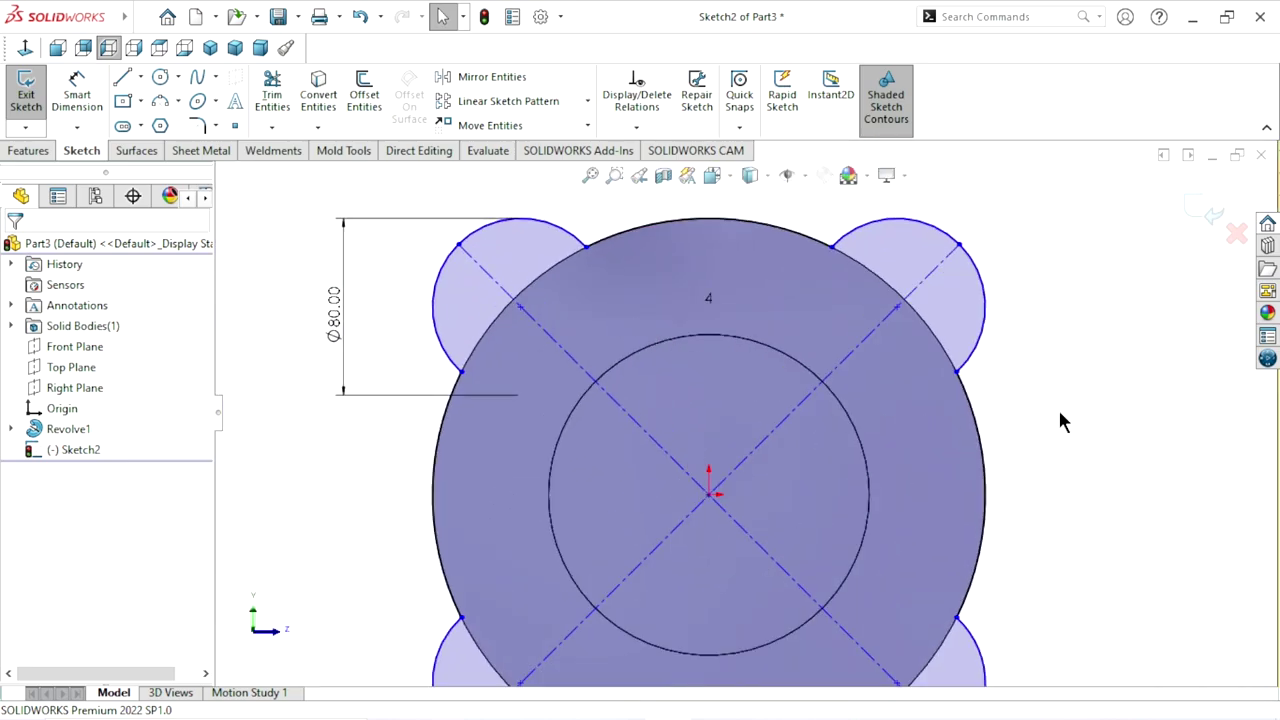
scroll(775, 446, up, 1)
scroll(772, 444, up, 1)
scroll(653, 352, down, 1)
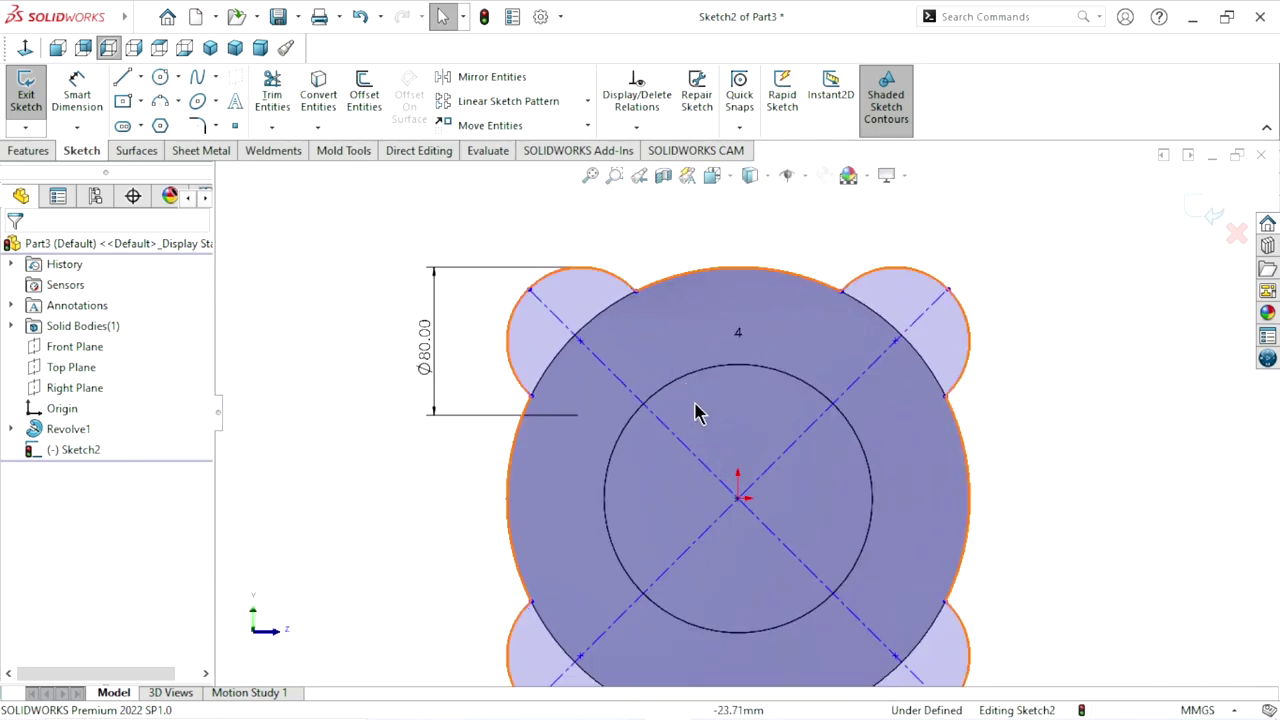
scroll(736, 480, up, 2)
scroll(816, 528, down, 1)
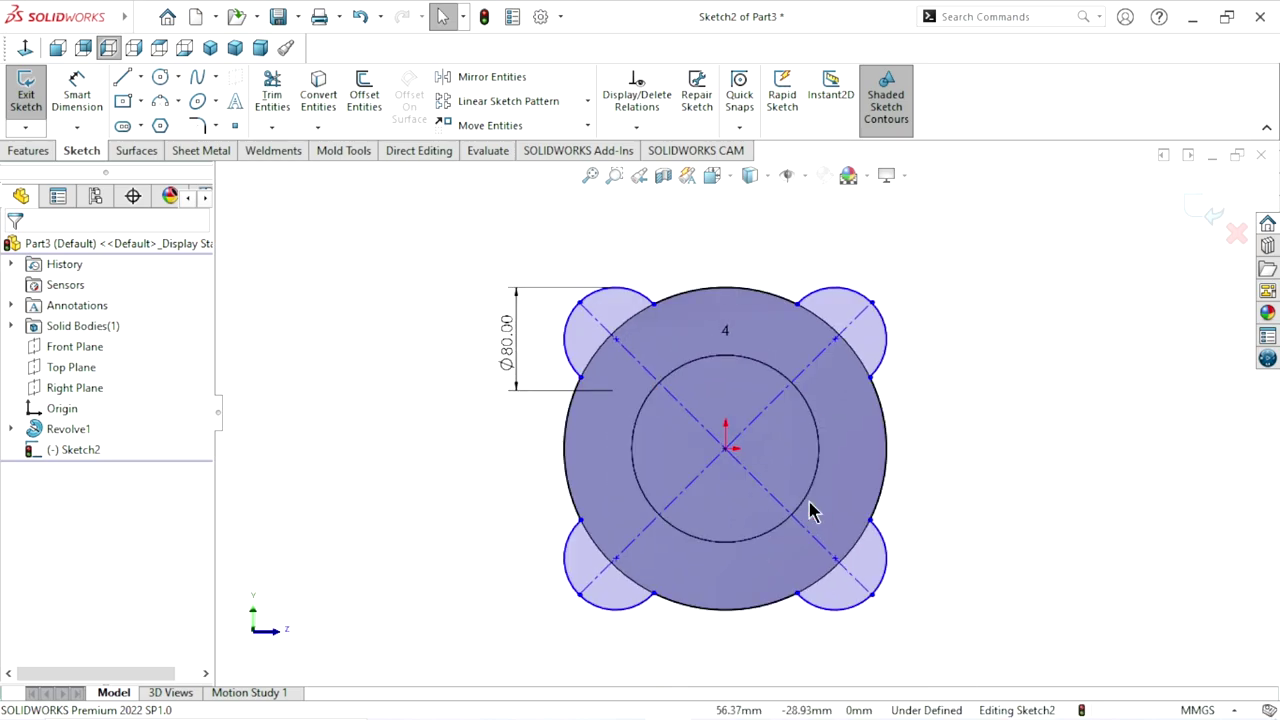
scroll(811, 512, up, 1)
scroll(809, 505, down, 1)
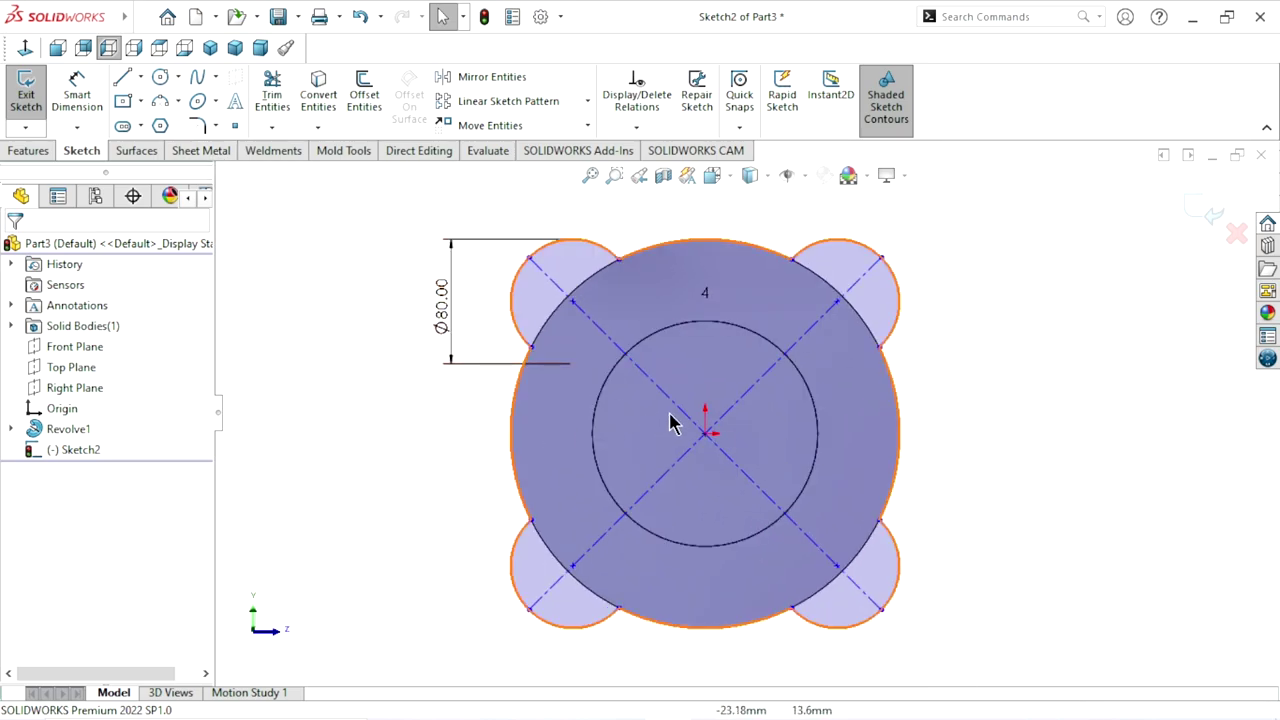
- Round the eight junctions between the lobes and the large circle with R75 sketch fillets
click(197, 124)
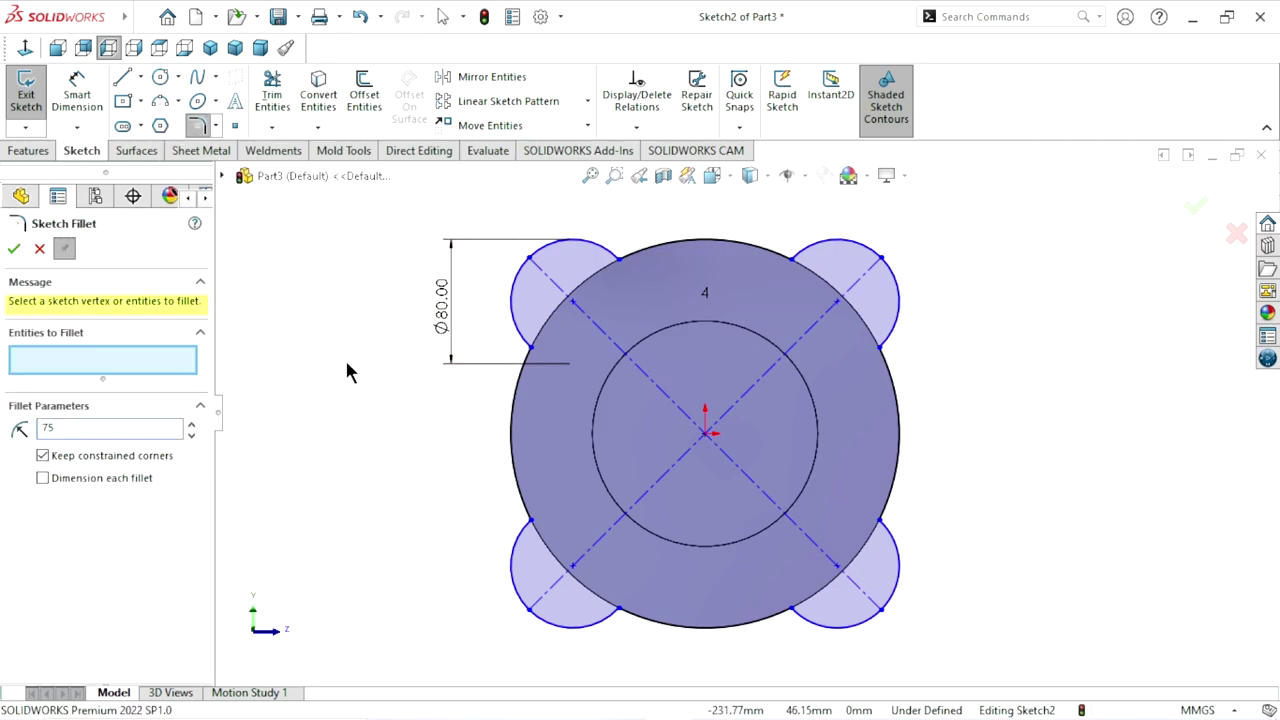
click(624, 256)
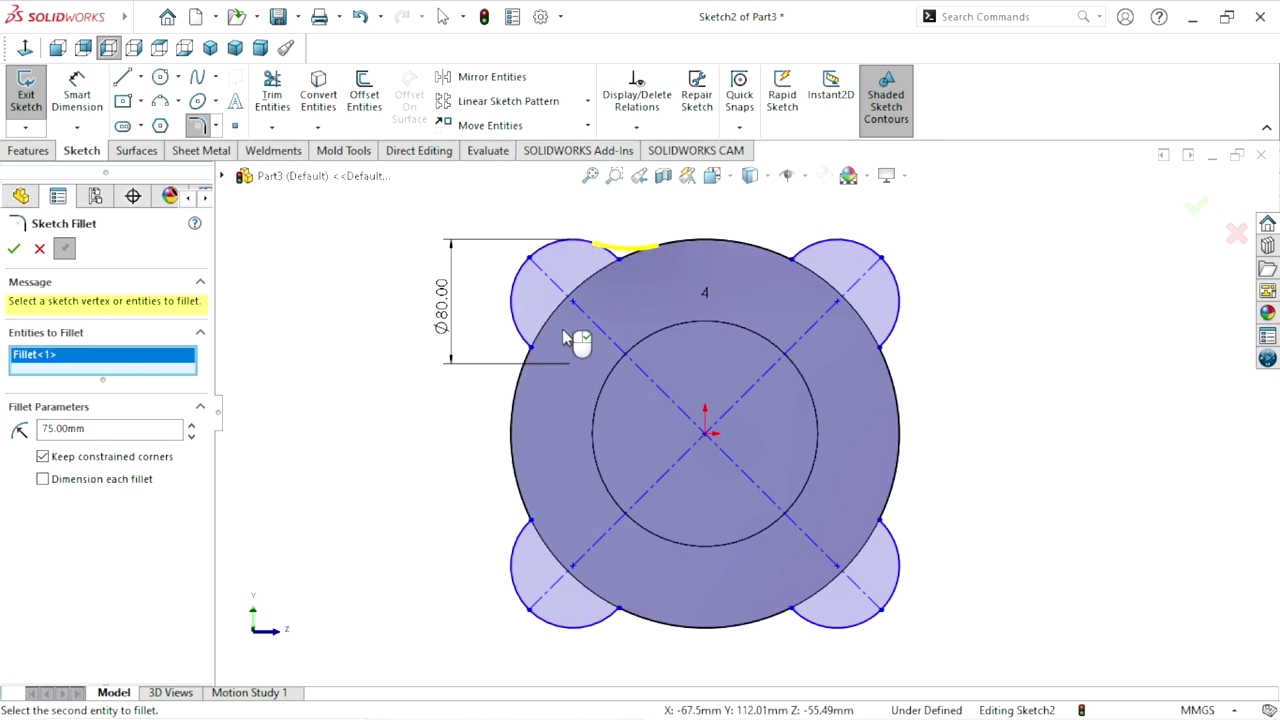
click(529, 346)
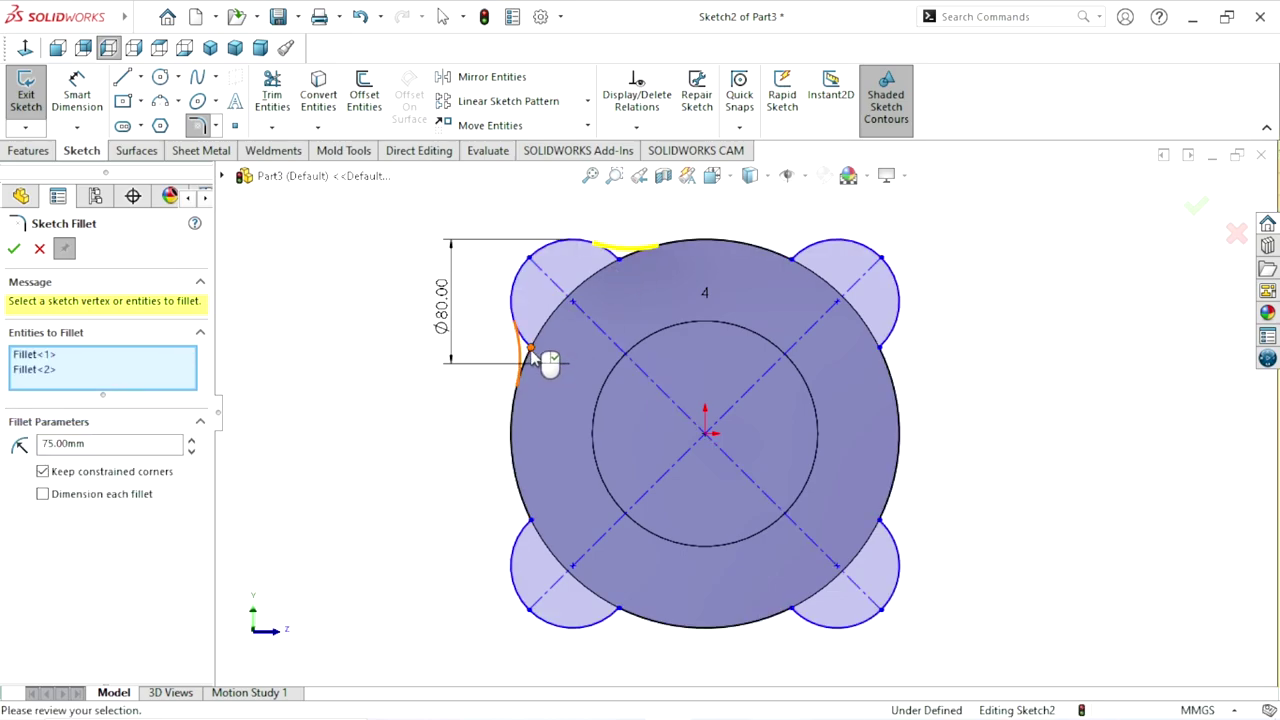
click(531, 521)
click(622, 610)
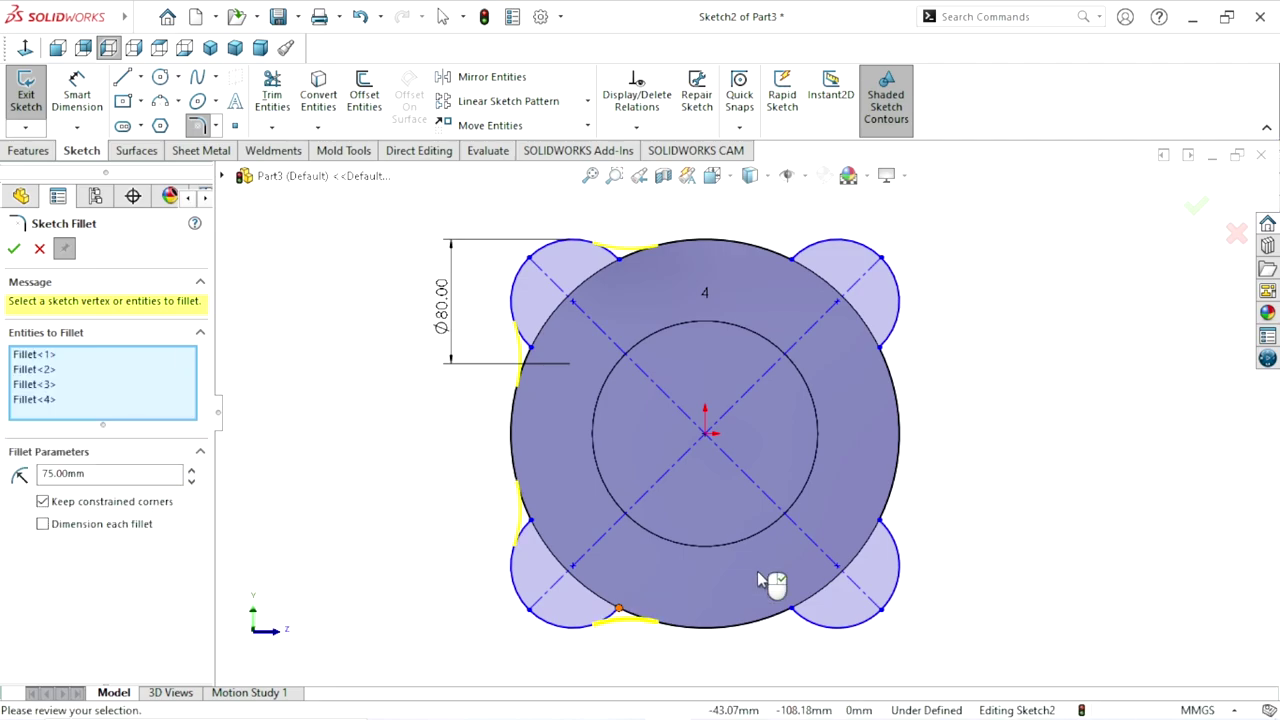
mouse_move(984, 206)
mouse_down()
mouse_move(490, 672)
mouse_move(460, 668)
mouse_up()
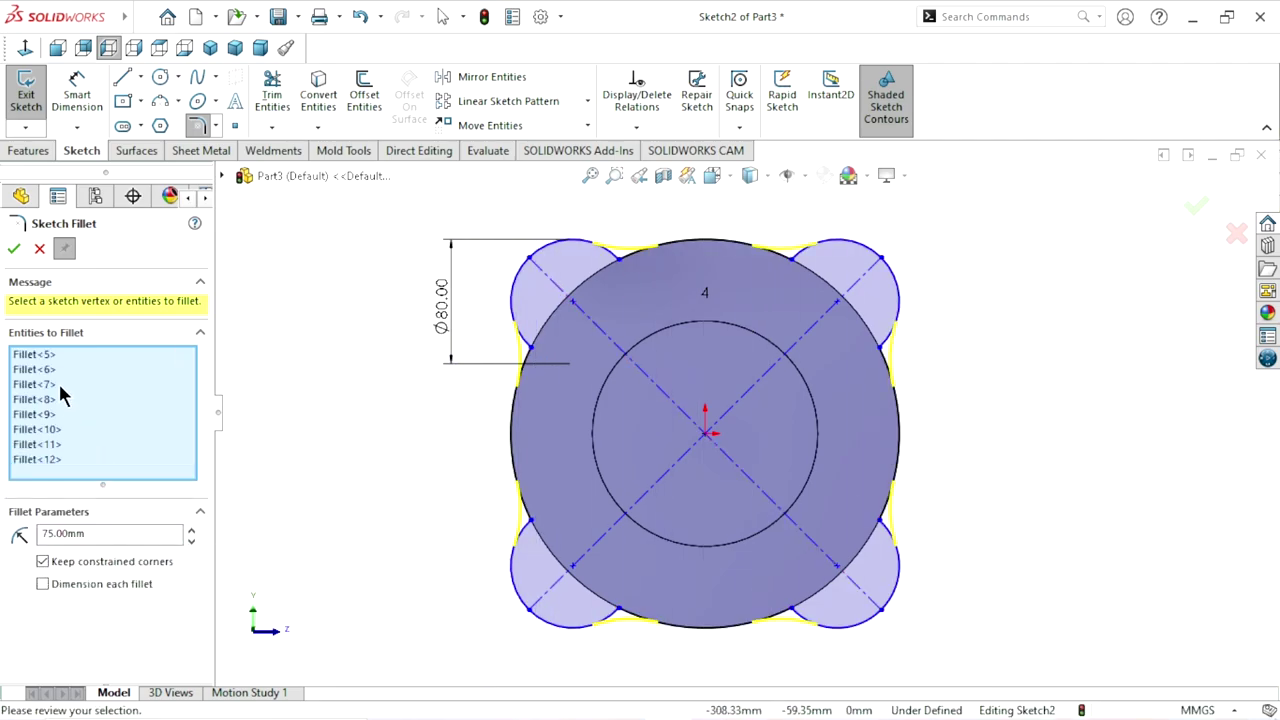
key(Return)
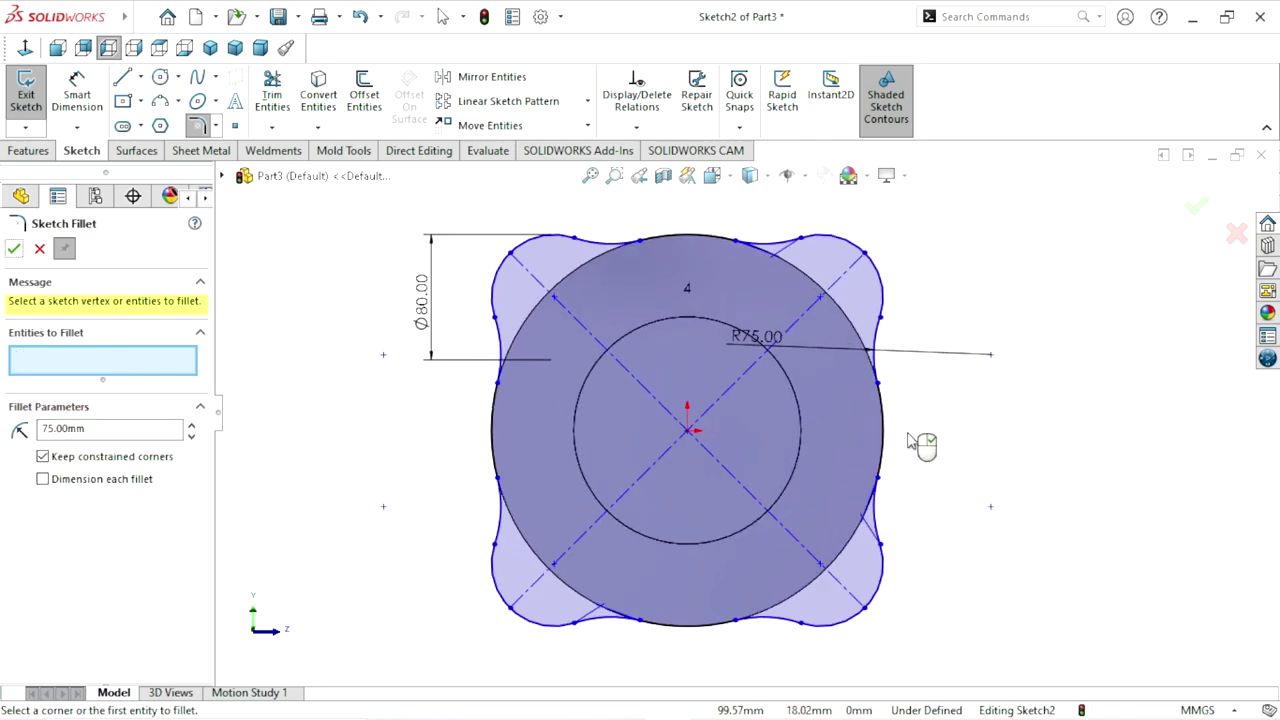
click(40, 250)
scroll(714, 409, up, 2)
scroll(745, 415, down, 1)
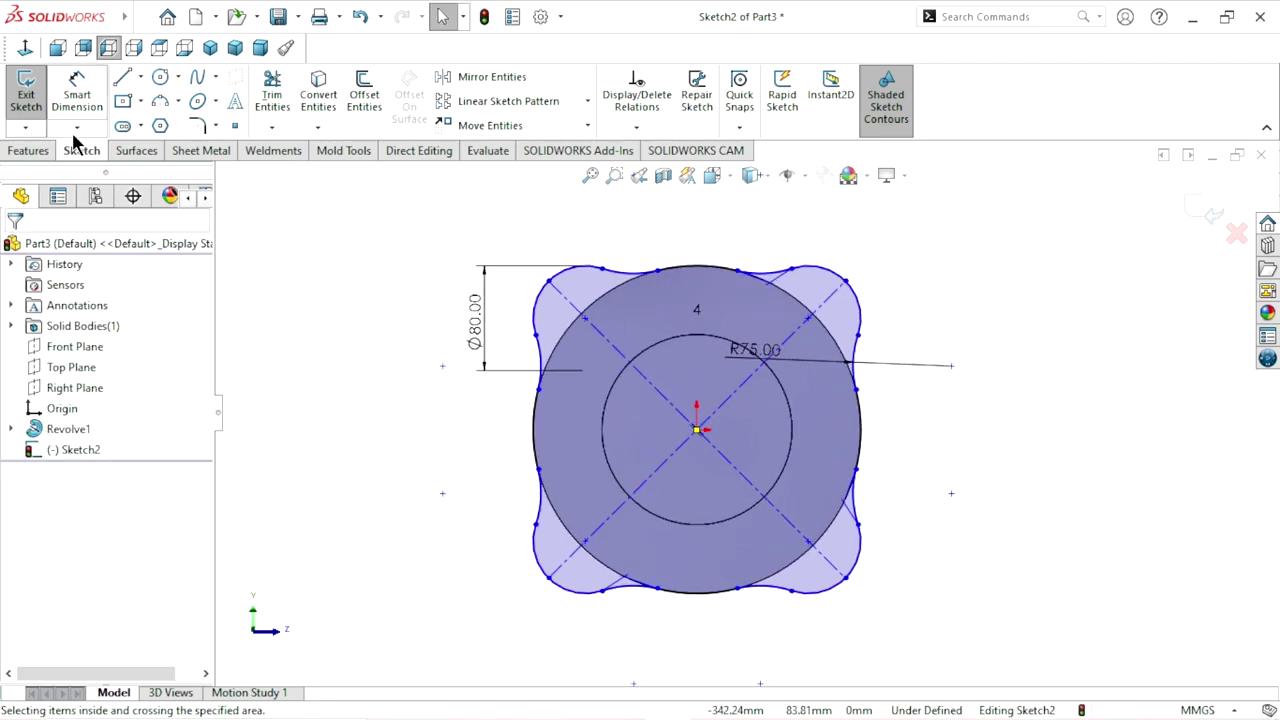
click(70, 100)
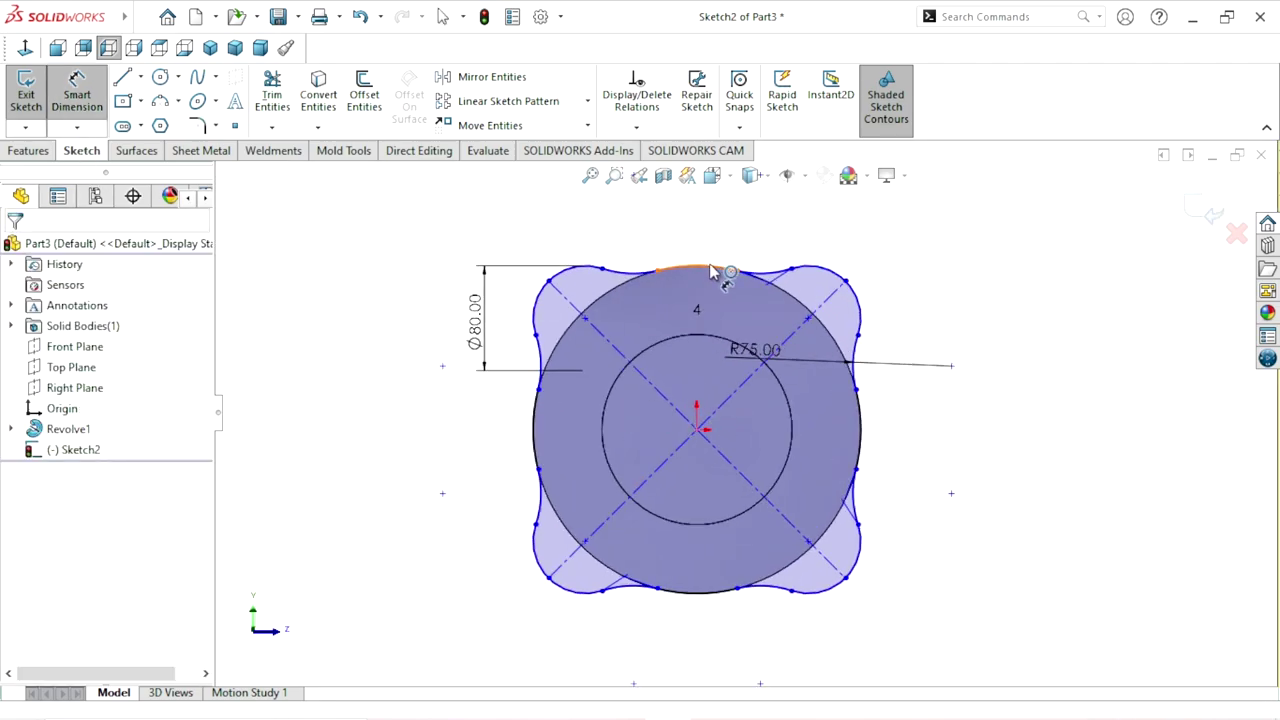
- Add a driven R125 radius dimension to the large outer arc of the profile
click(697, 592)
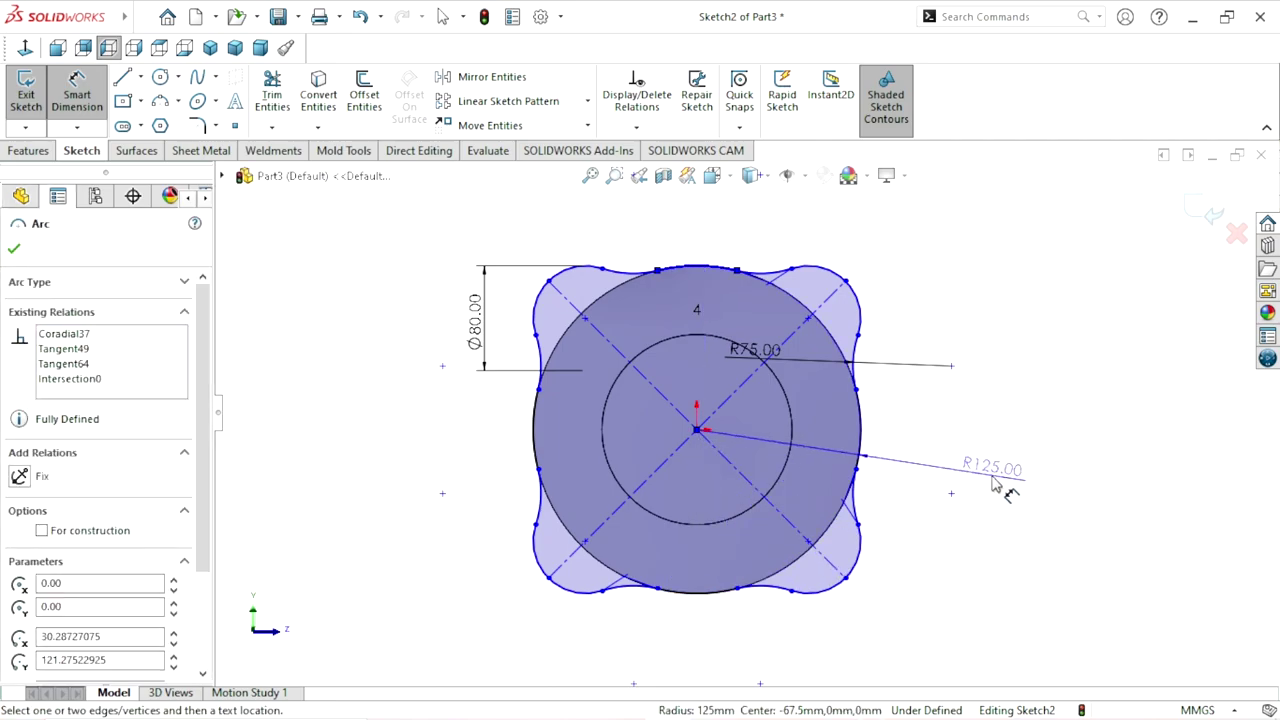
click(995, 483)
click(383, 142)
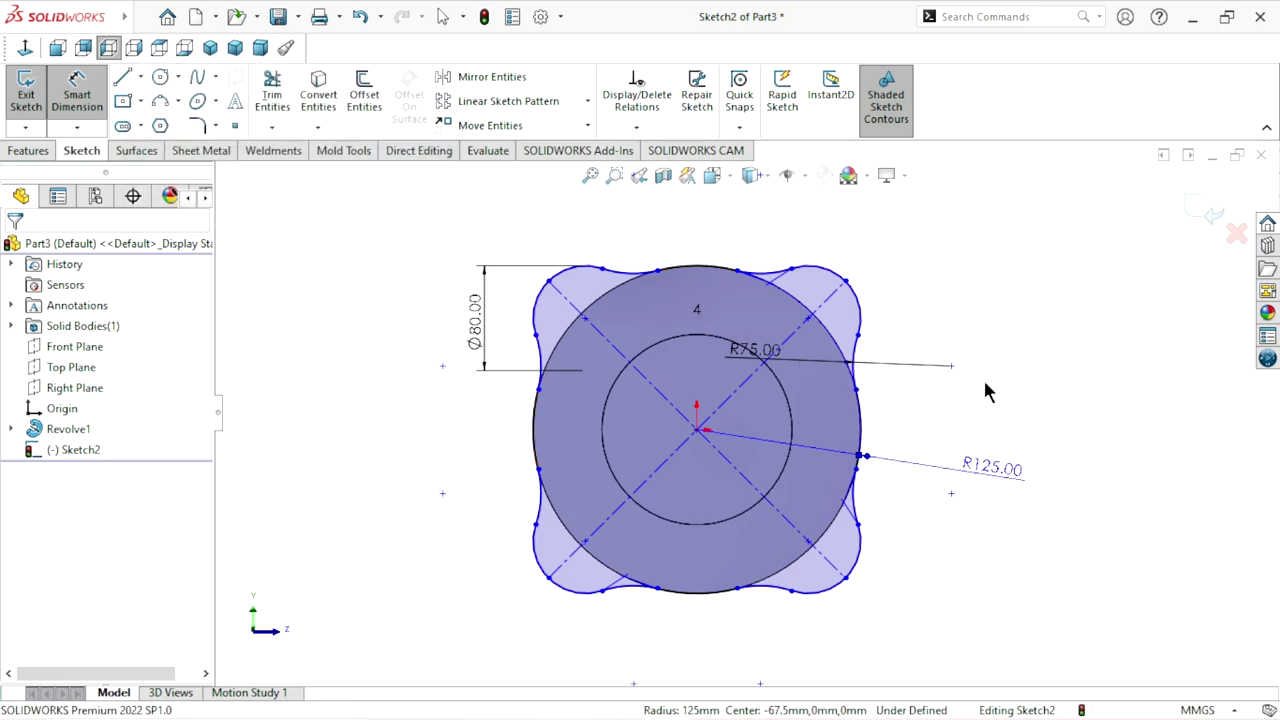
click(737, 428)
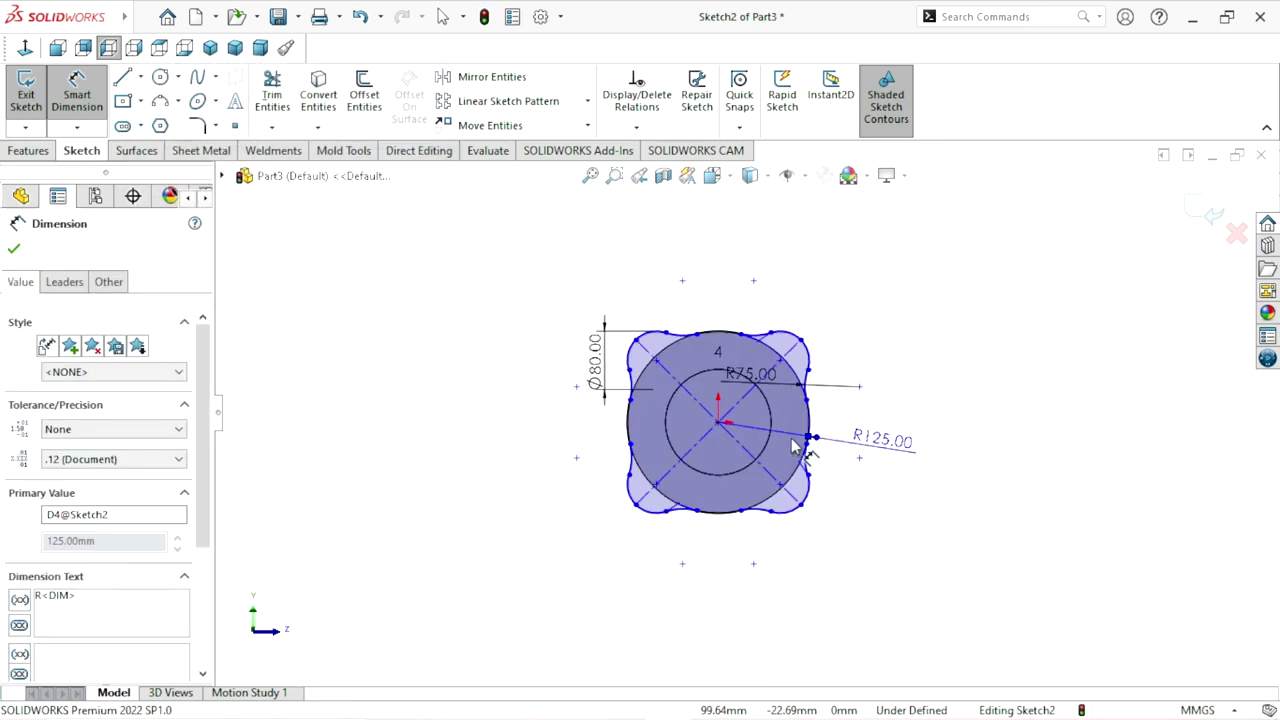
scroll(797, 443, up, 2)
scroll(760, 460, down, 2)
scroll(673, 260, down, 2)
scroll(680, 268, up, 1)
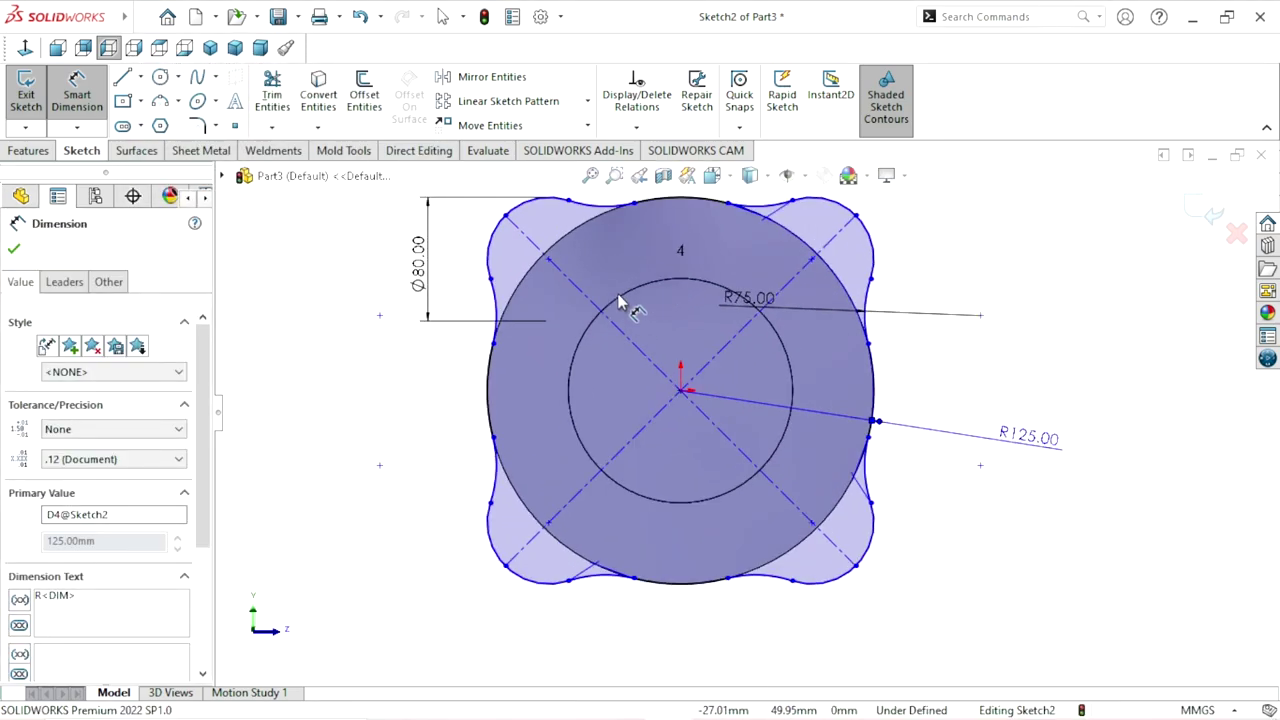
scroll(690, 300, down, 1)
click(14, 247)
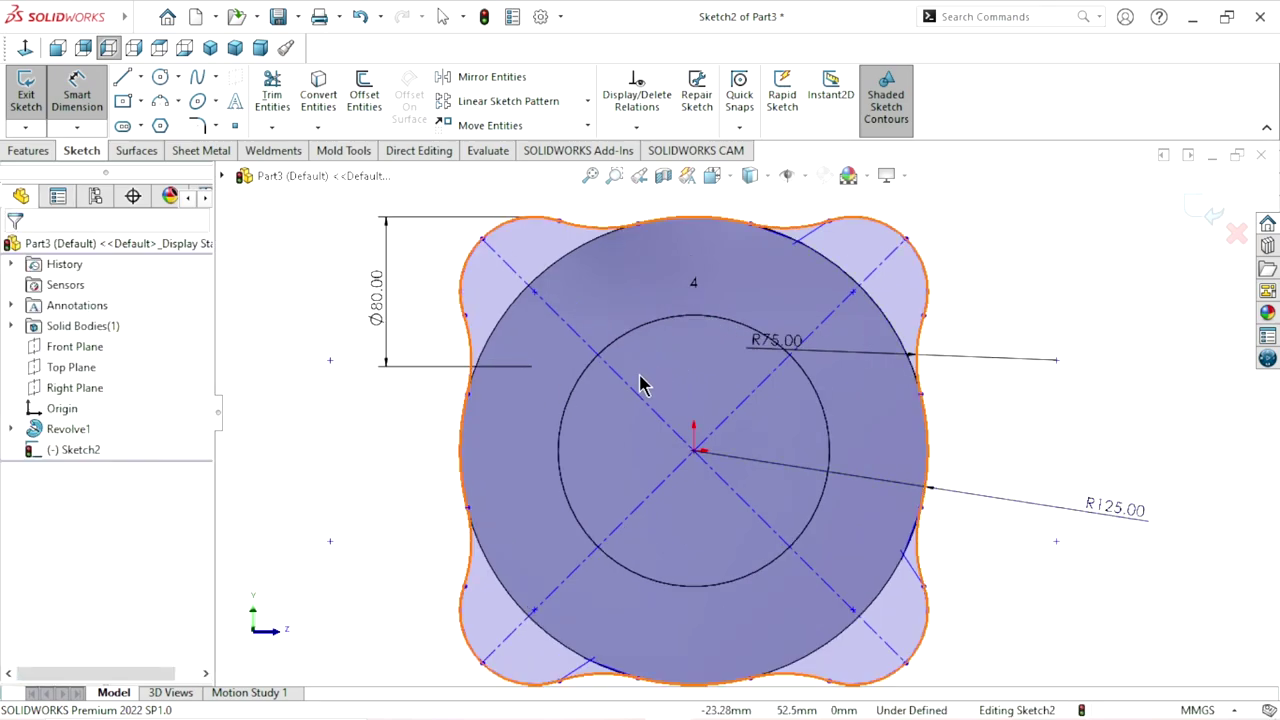
key(Escape)
- Make the origin the midpoint of the lower-left to upper-right diagonal construction line
click(696, 452)
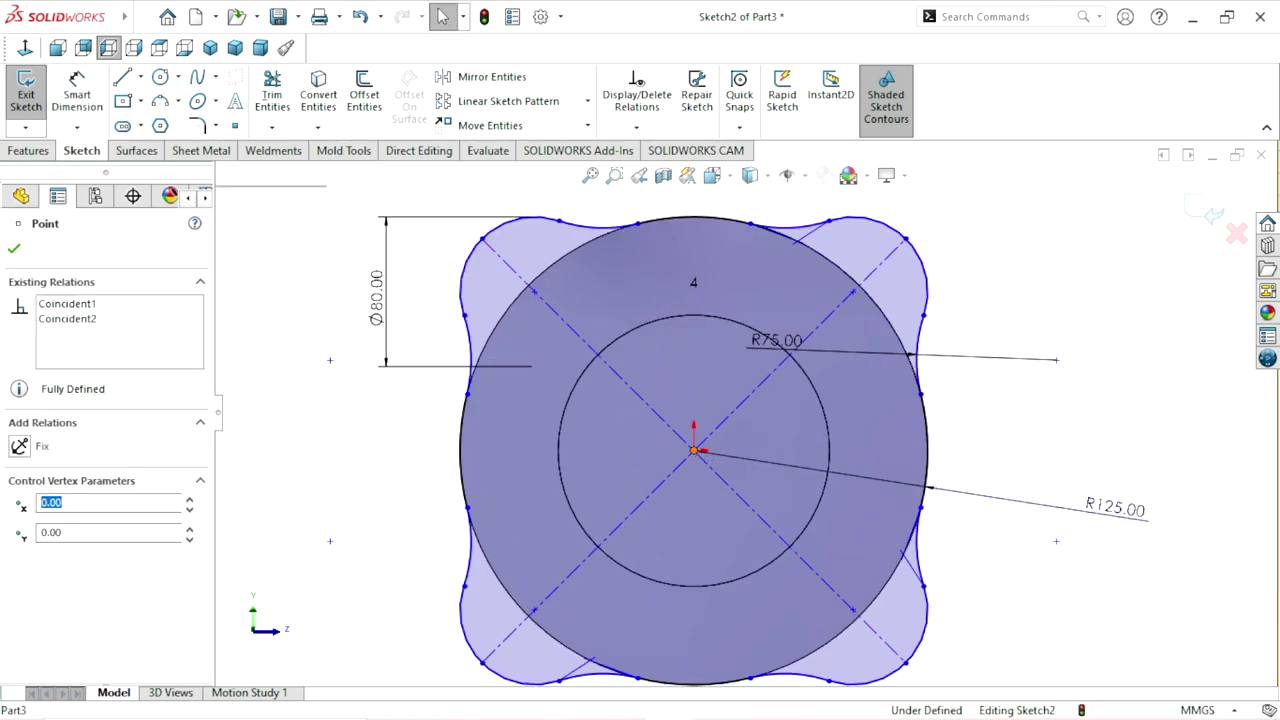
key(Escape)
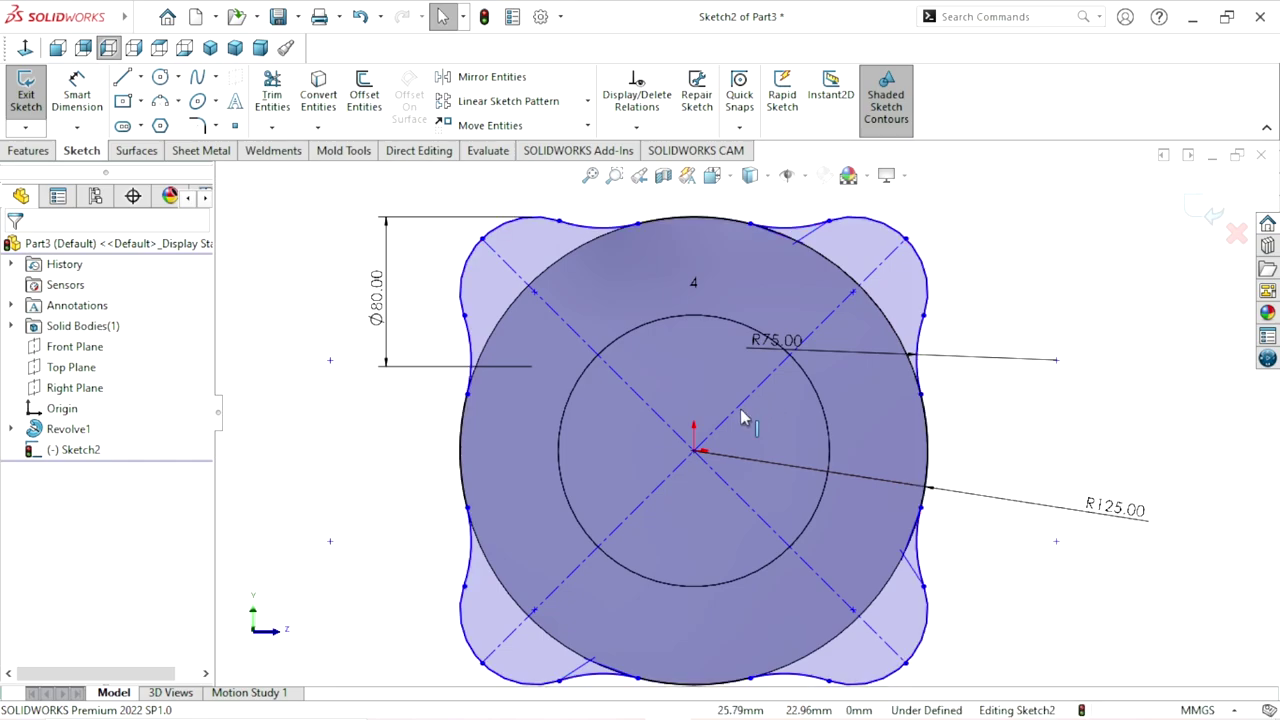
click(686, 470)
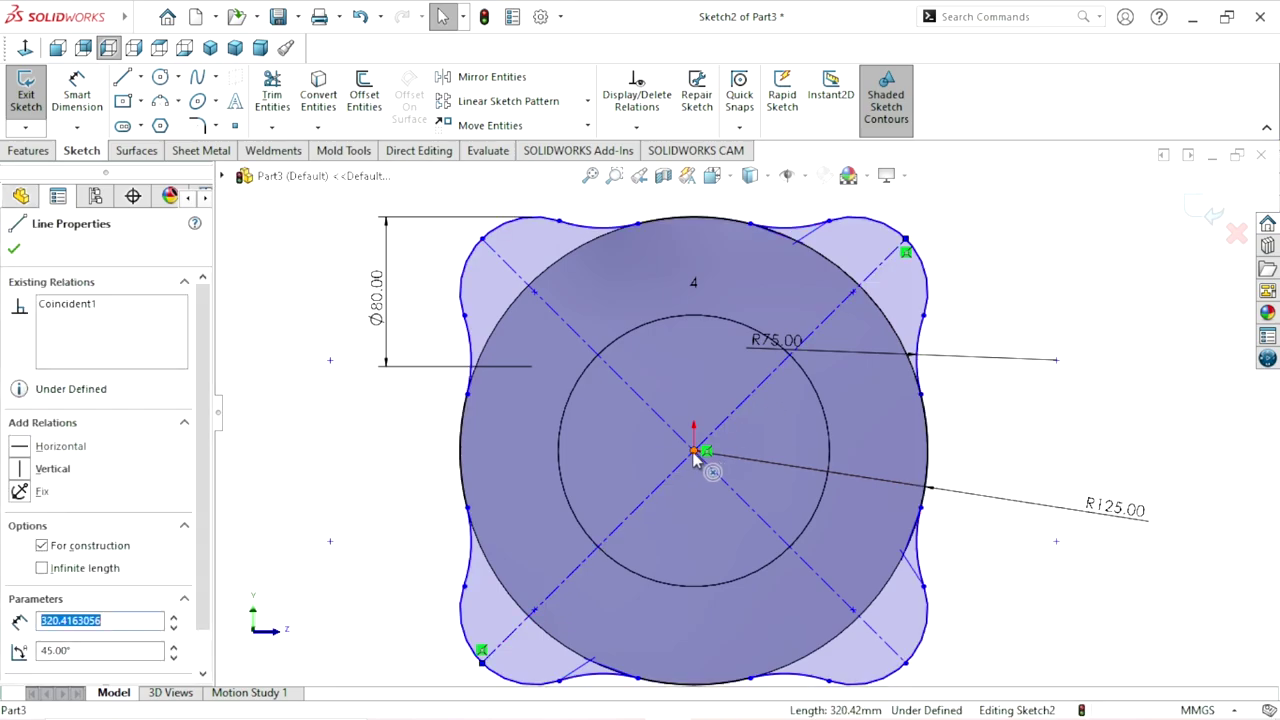
ctrl+click(694, 450)
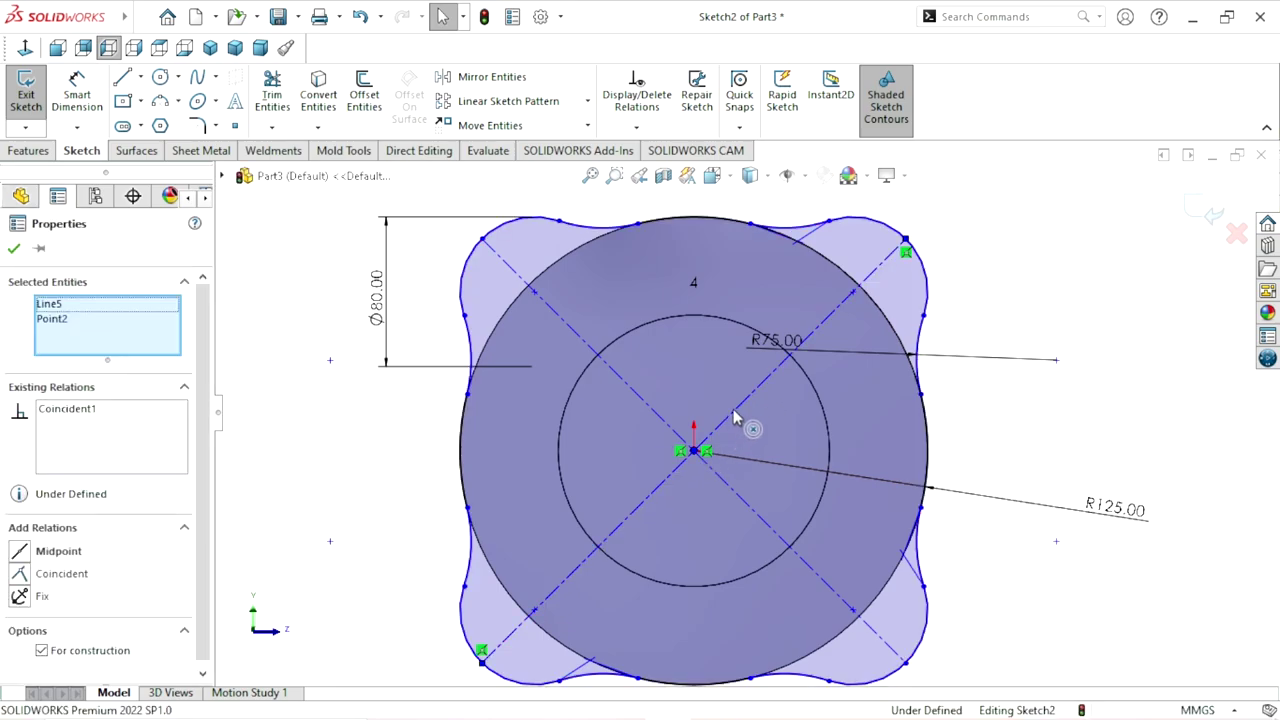
click(751, 369)
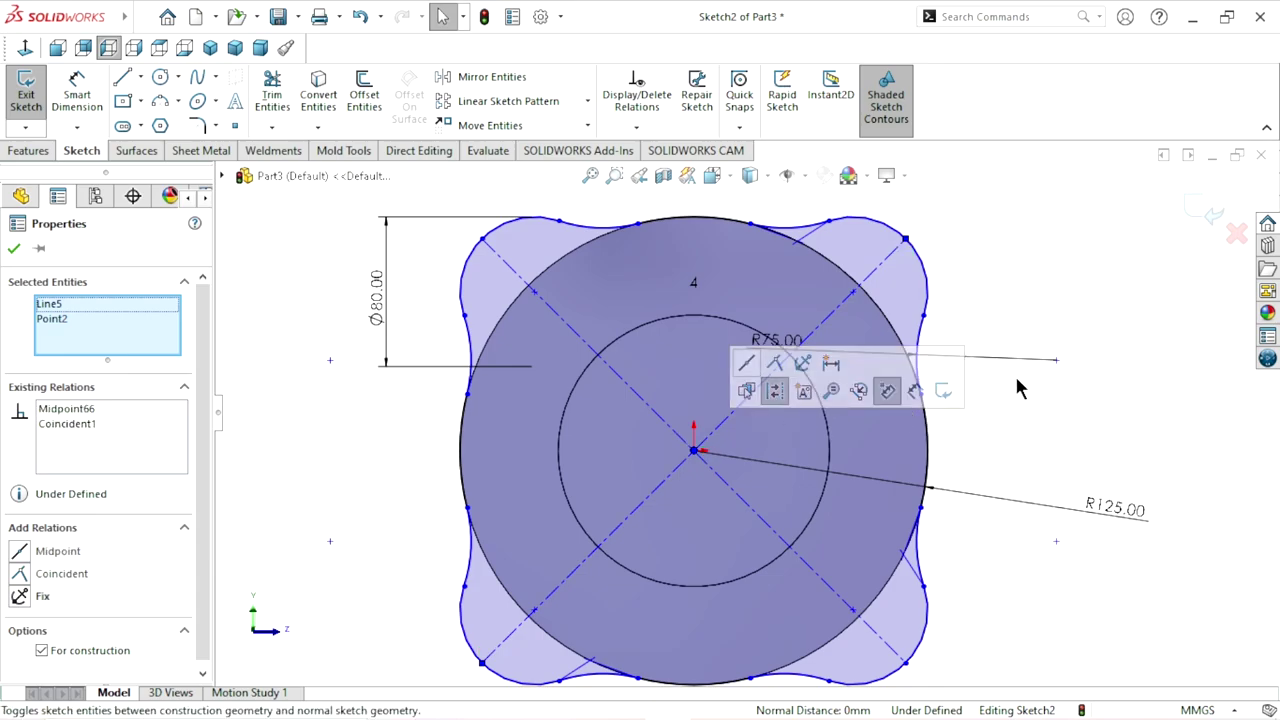
click(1034, 310)
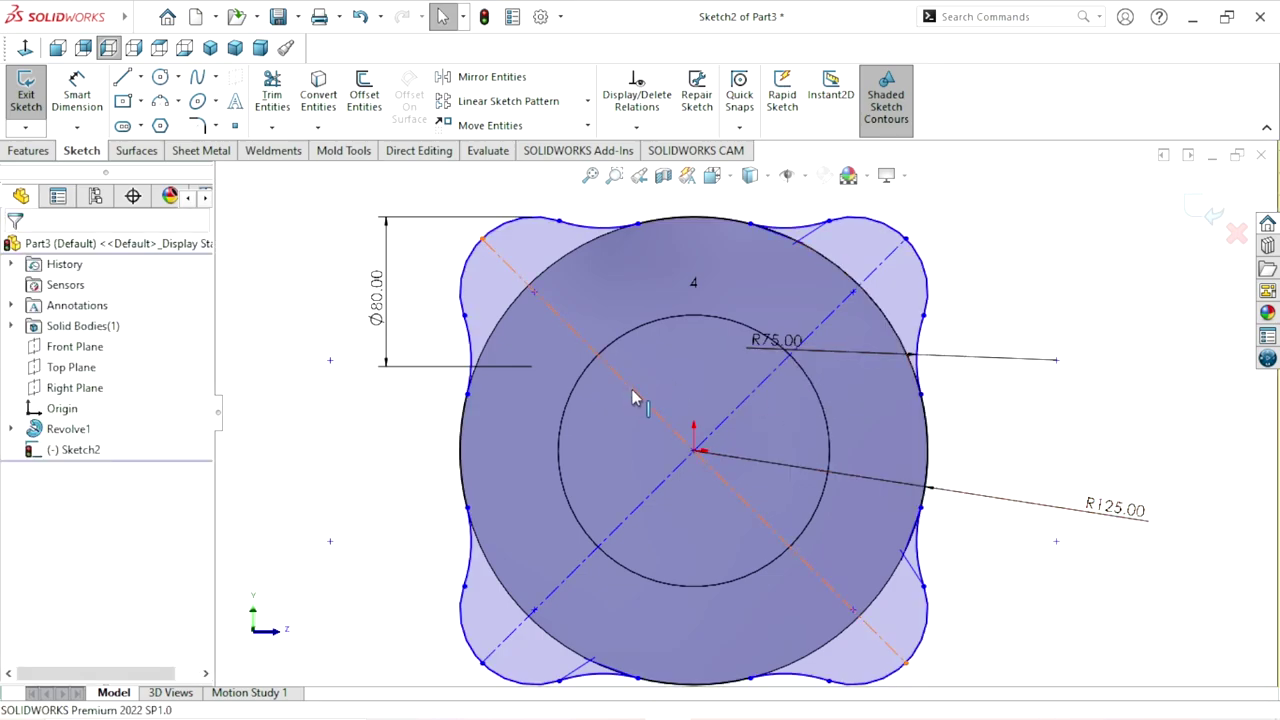
- Make the origin the midpoint of the upper-left to lower-right diagonal construction line
click(700, 457)
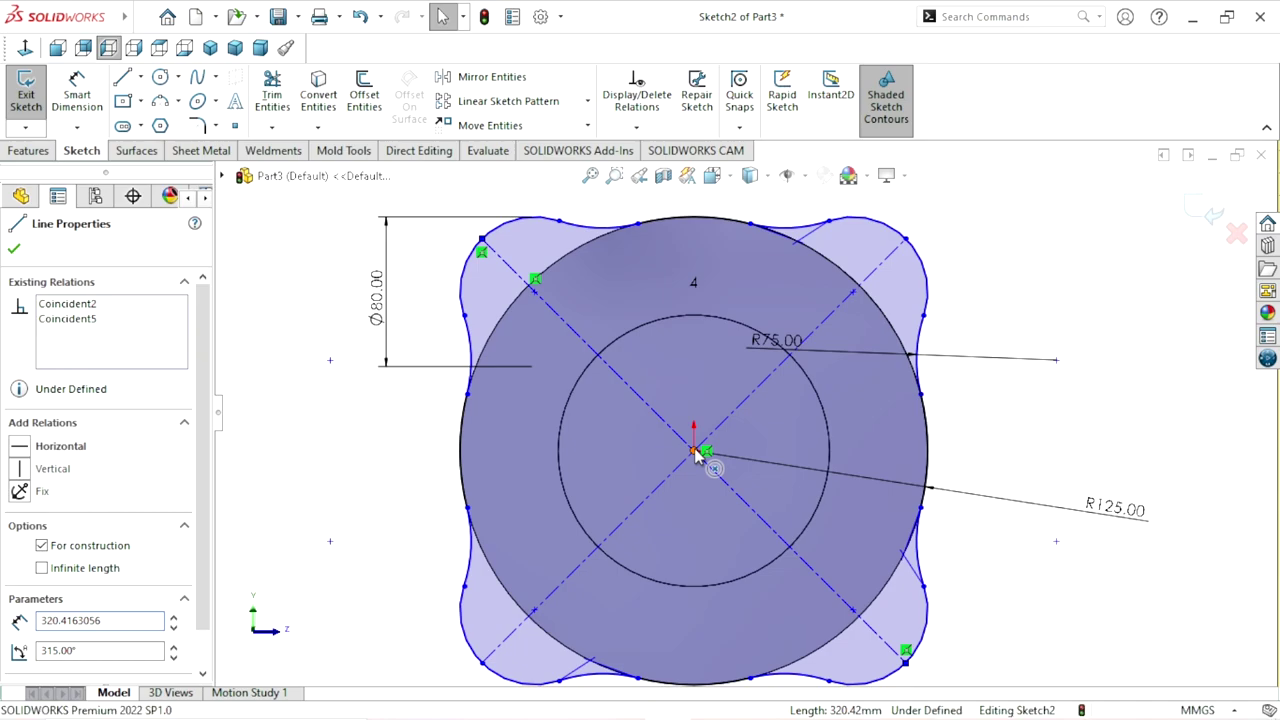
click(697, 450)
ctrl+click(745, 400)
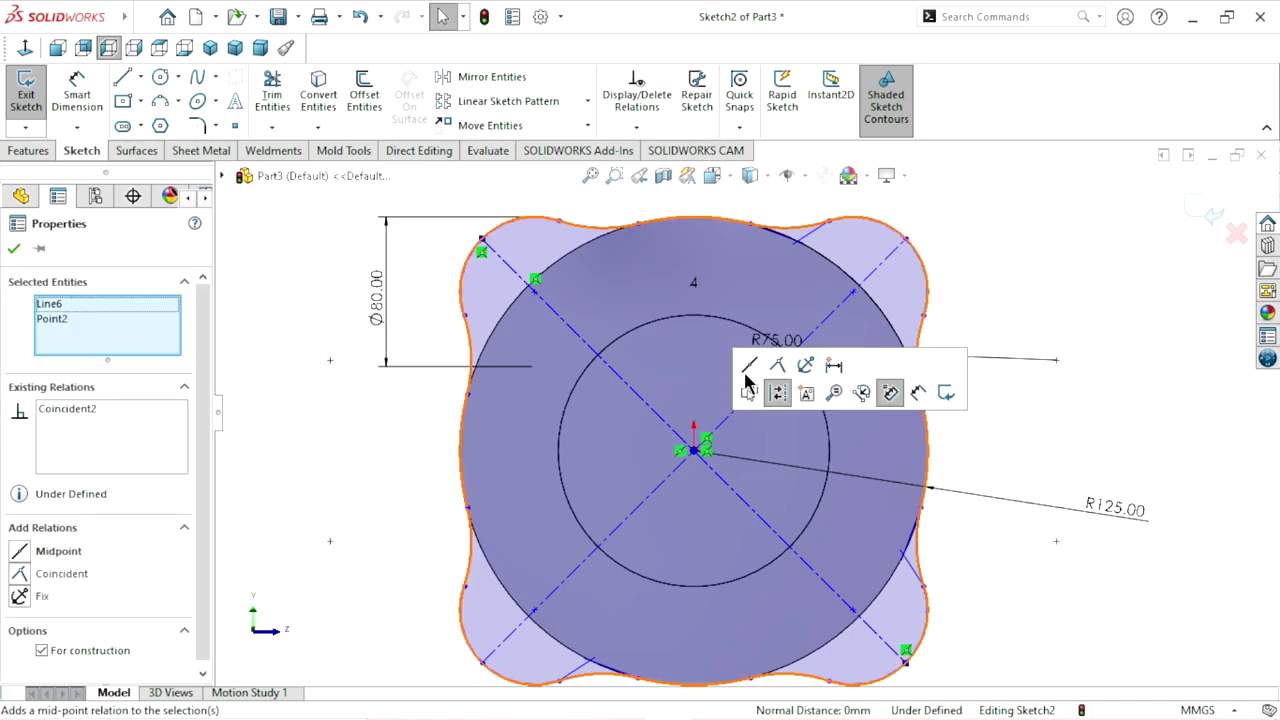
click(777, 494)
scroll(711, 494, up, 3)
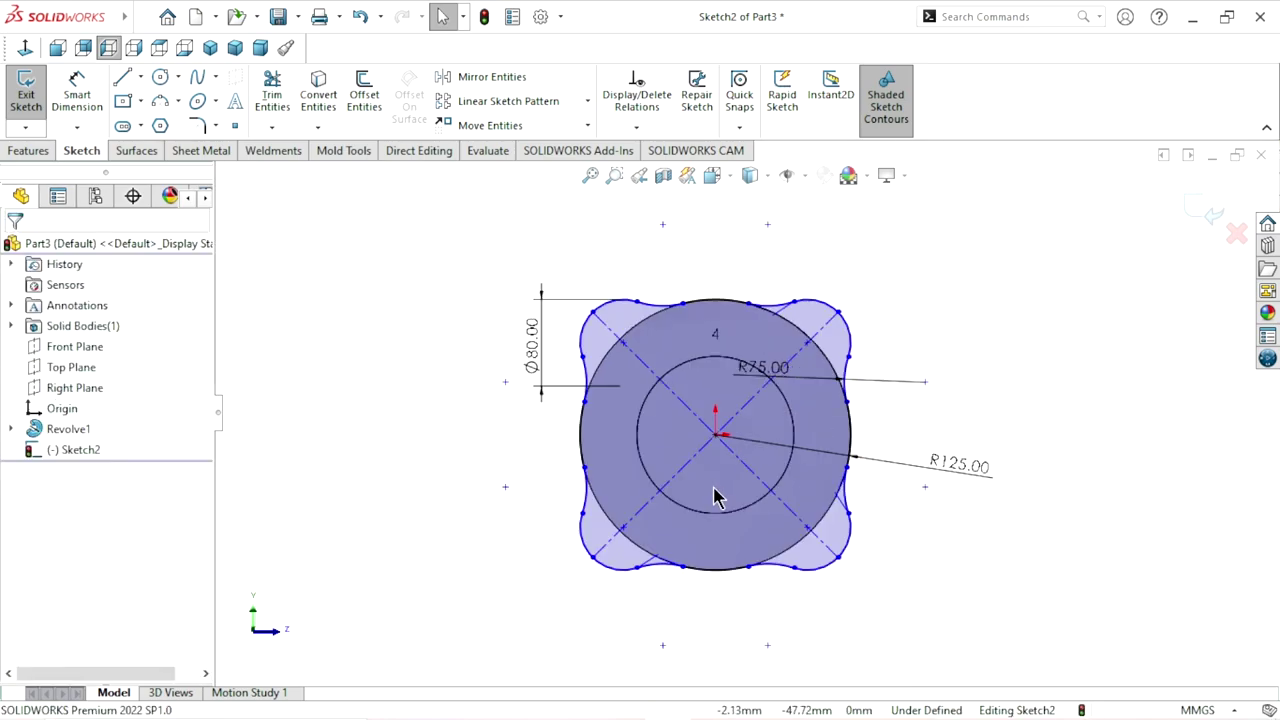
scroll(731, 460, down, 2)
- Try an R40 radius dimension on the top-right lobe arc and discard it at the driven-dimension prompt
scroll(766, 406, up, 1)
scroll(800, 360, down, 1)
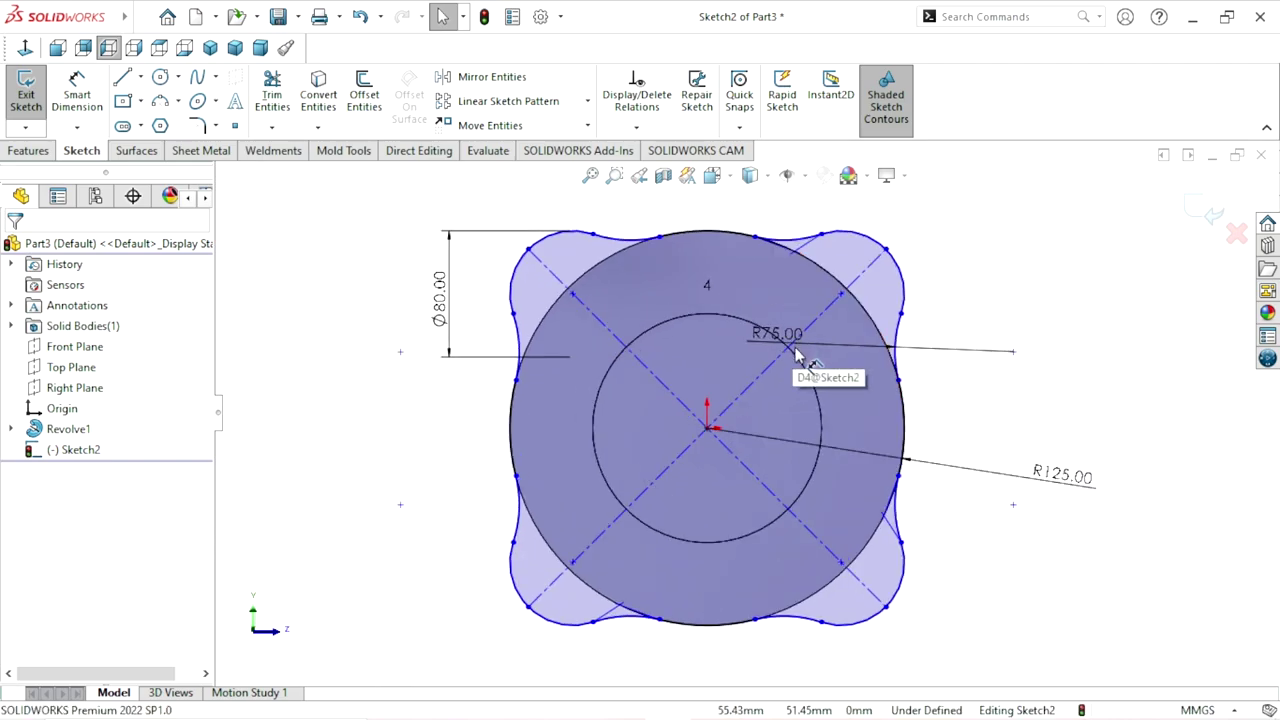
click(93, 97)
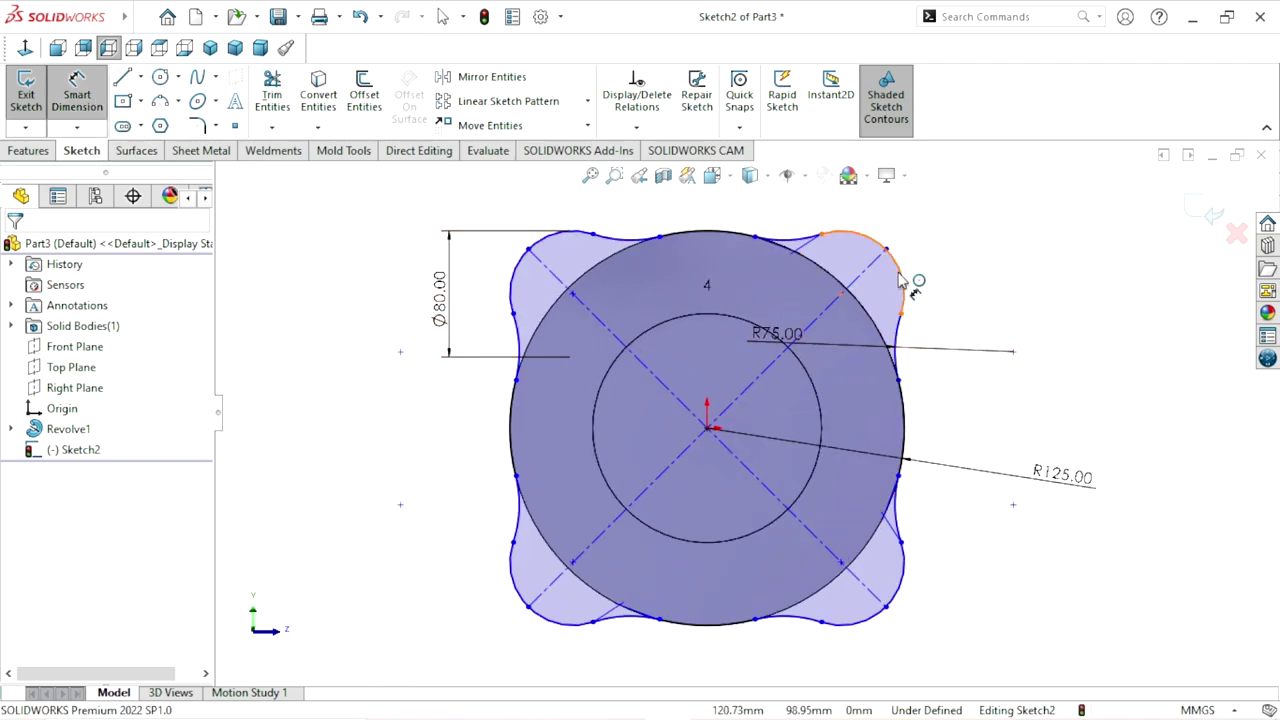
scroll(785, 262, down, 2)
scroll(803, 327, down, 2)
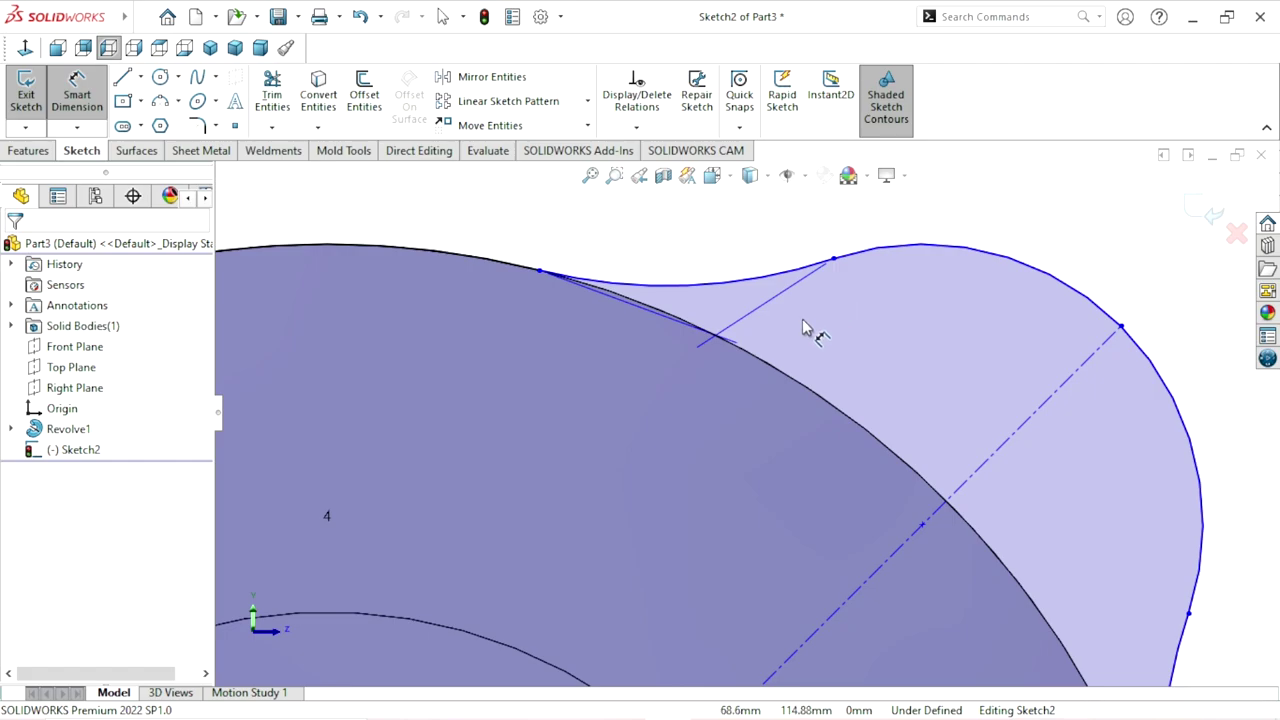
scroll(766, 360, up, 2)
scroll(737, 409, up, 2)
scroll(726, 463, up, 2)
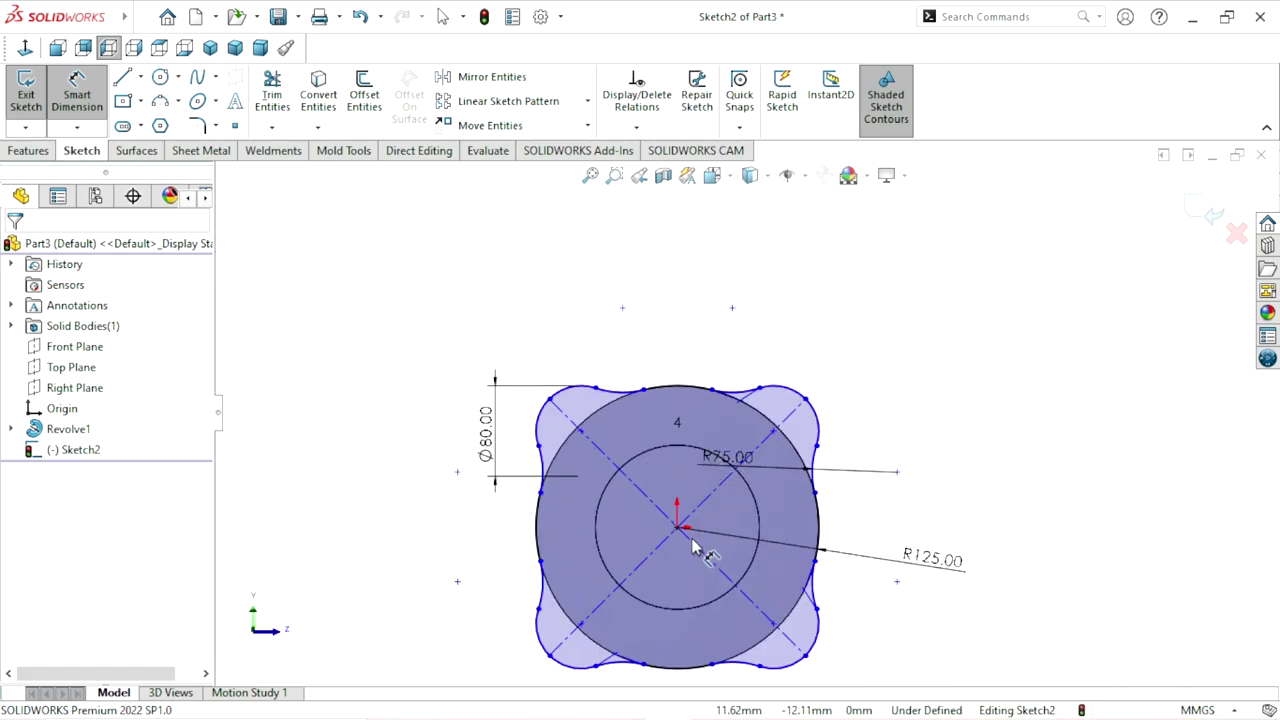
scroll(686, 509, down, 1)
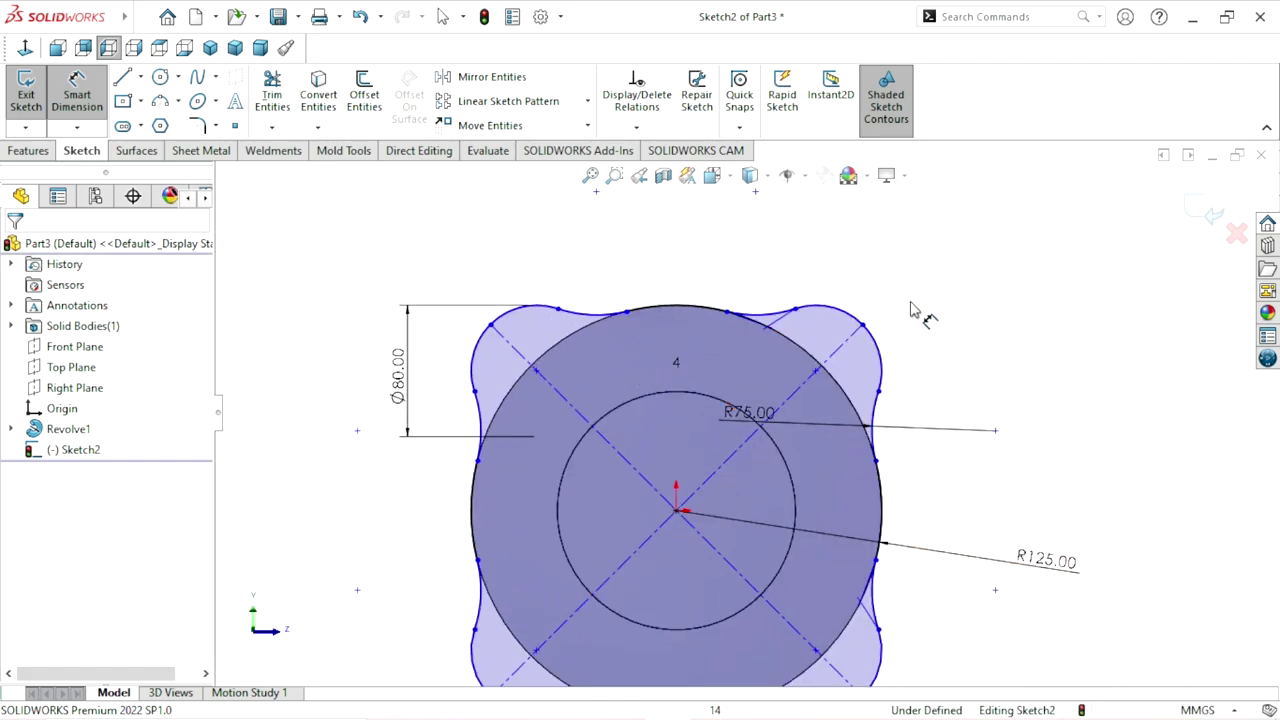
click(885, 360)
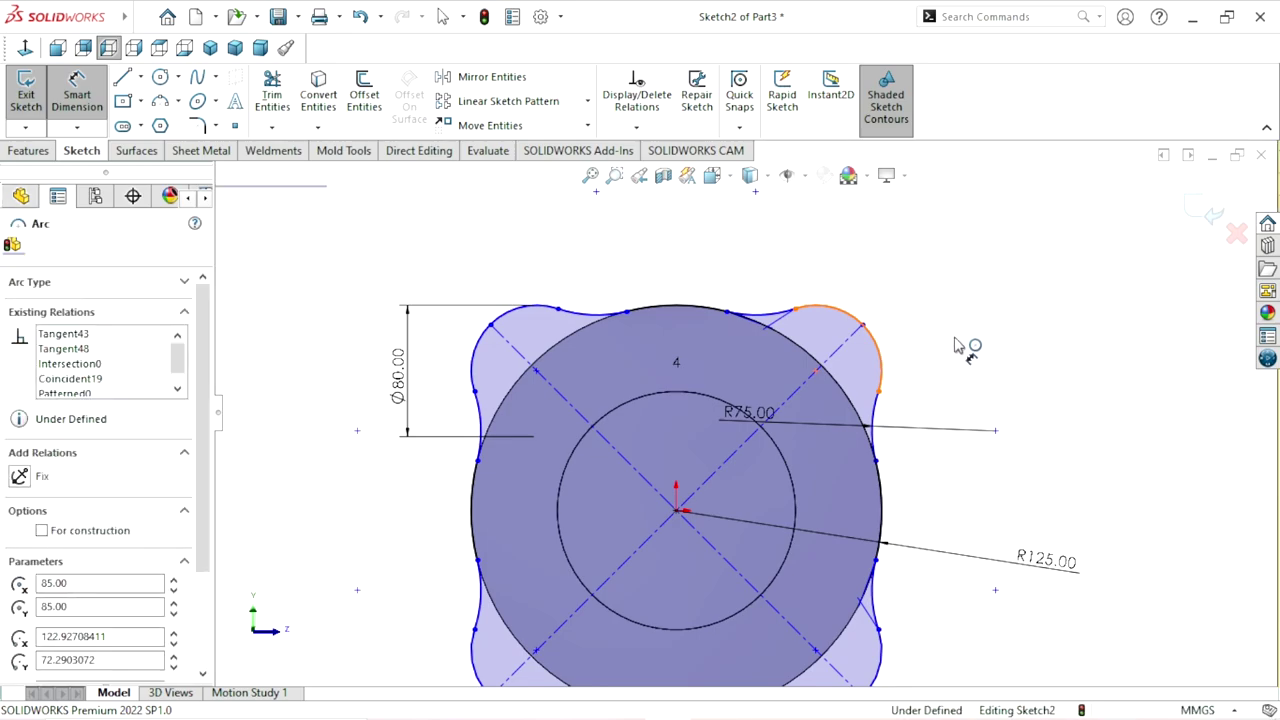
click(957, 318)
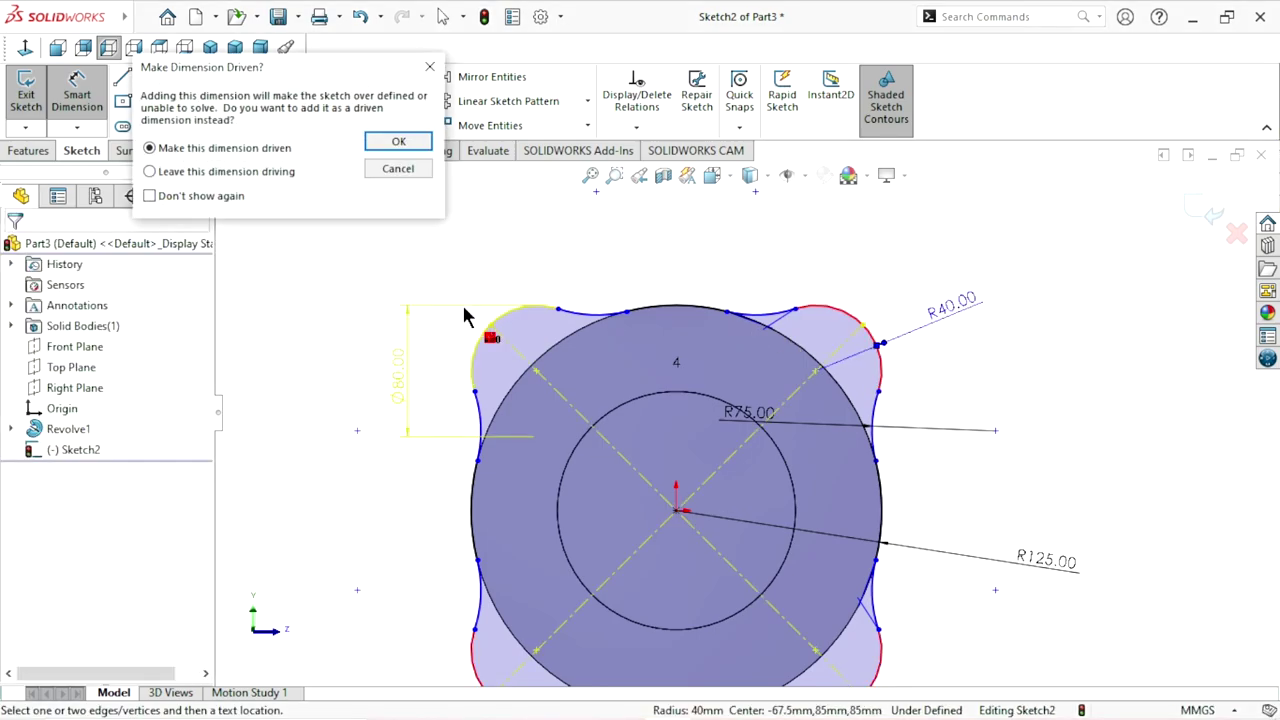
click(406, 170)
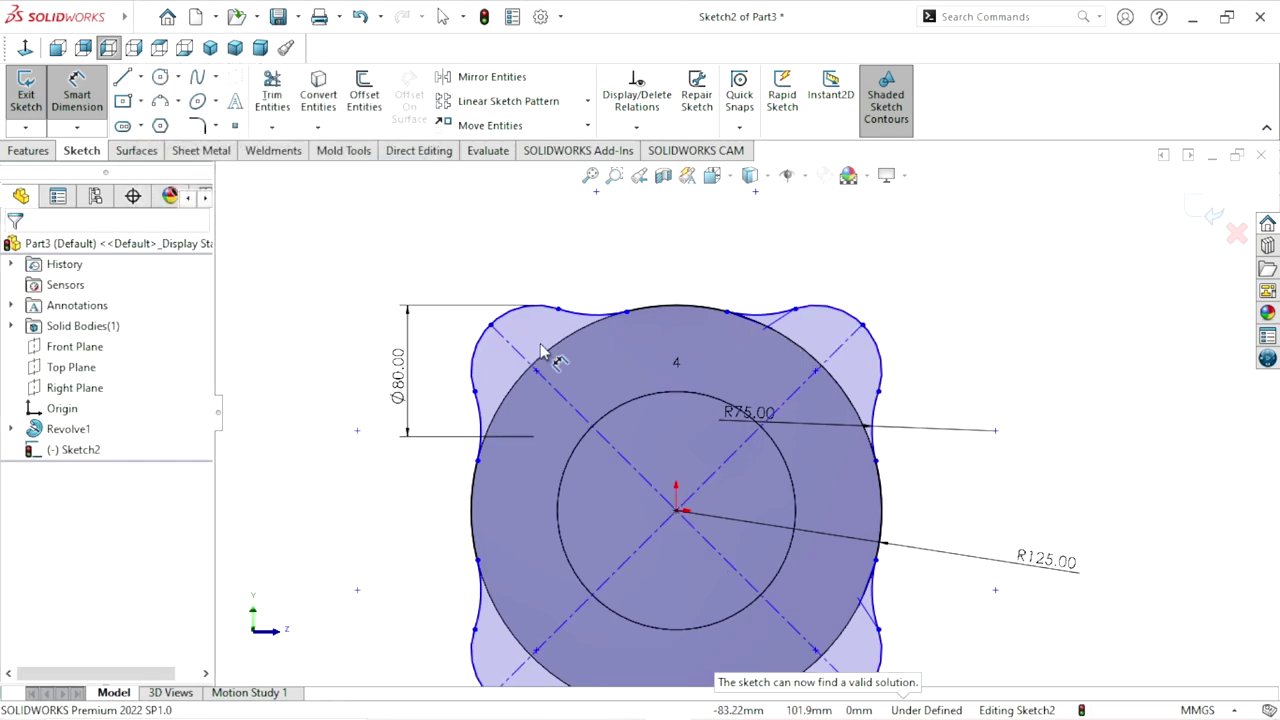
scroll(651, 383, up, 3)
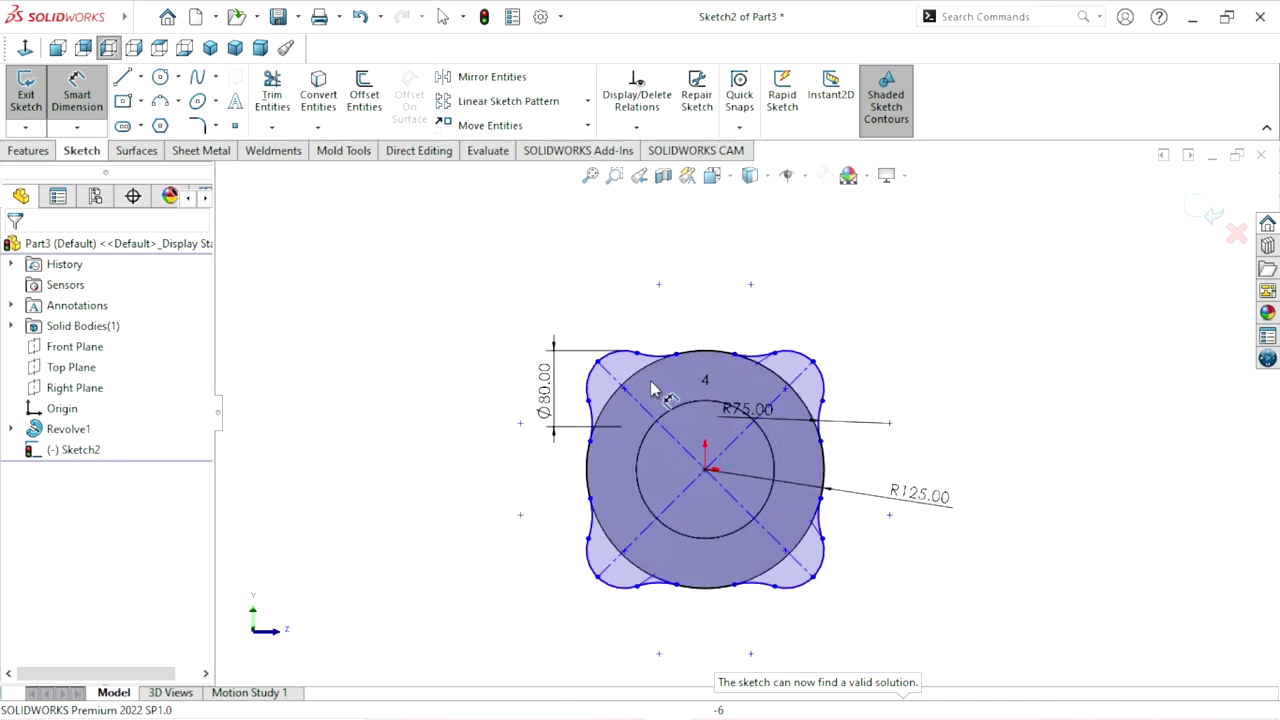
scroll(694, 478, down, 3)
scroll(893, 519, down, 1)
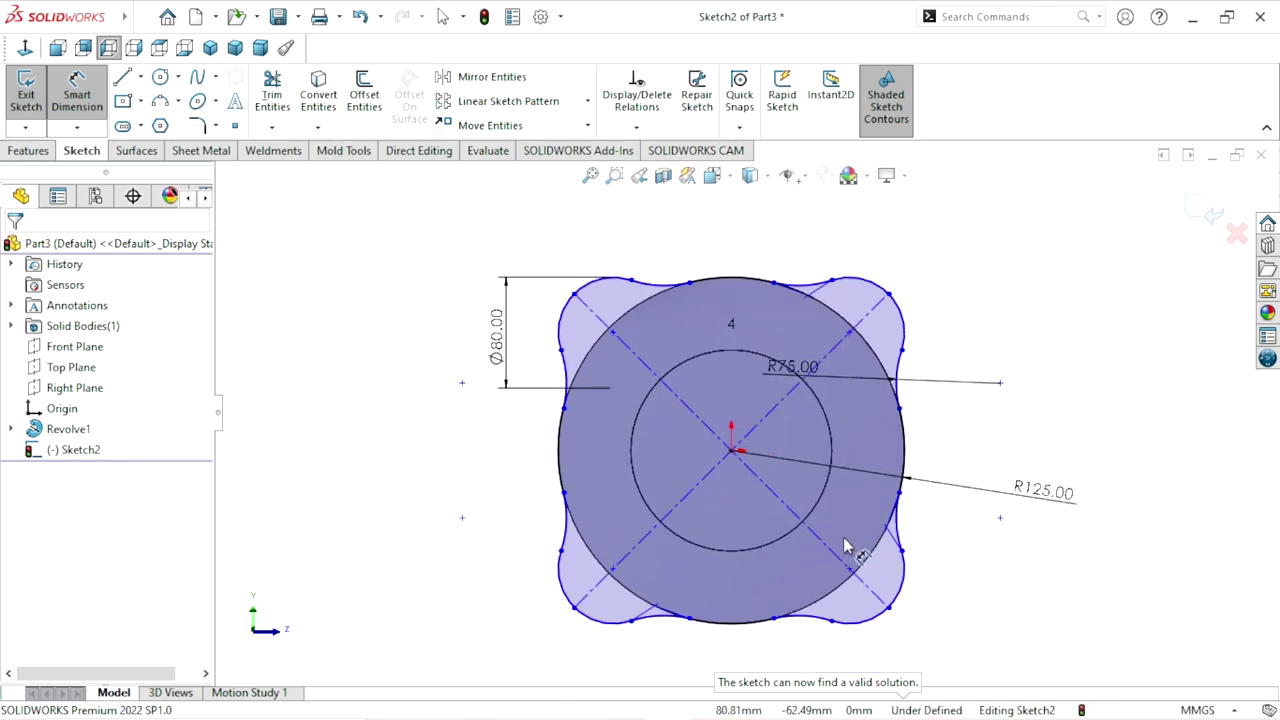
scroll(848, 543, up, 1)
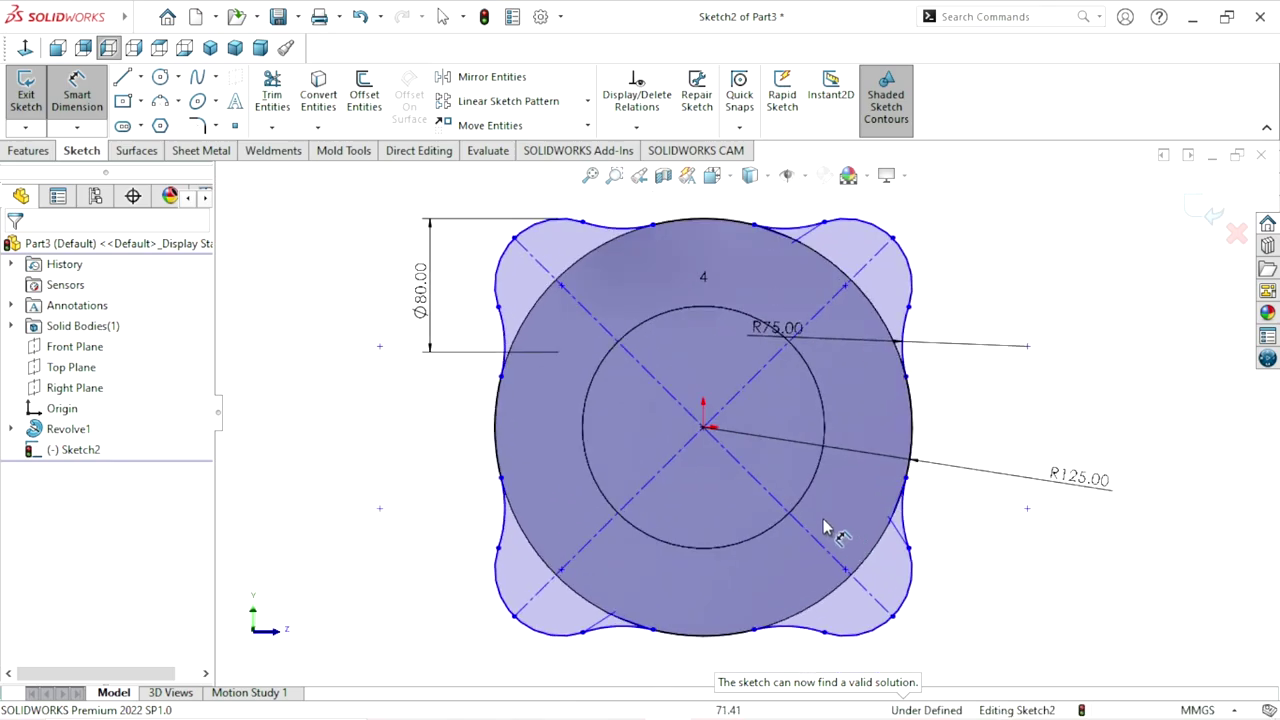
- Run Fully Define Sketch, calculating relations for all entities, and accept the still under-defined result
click(637, 128)
click(655, 190)
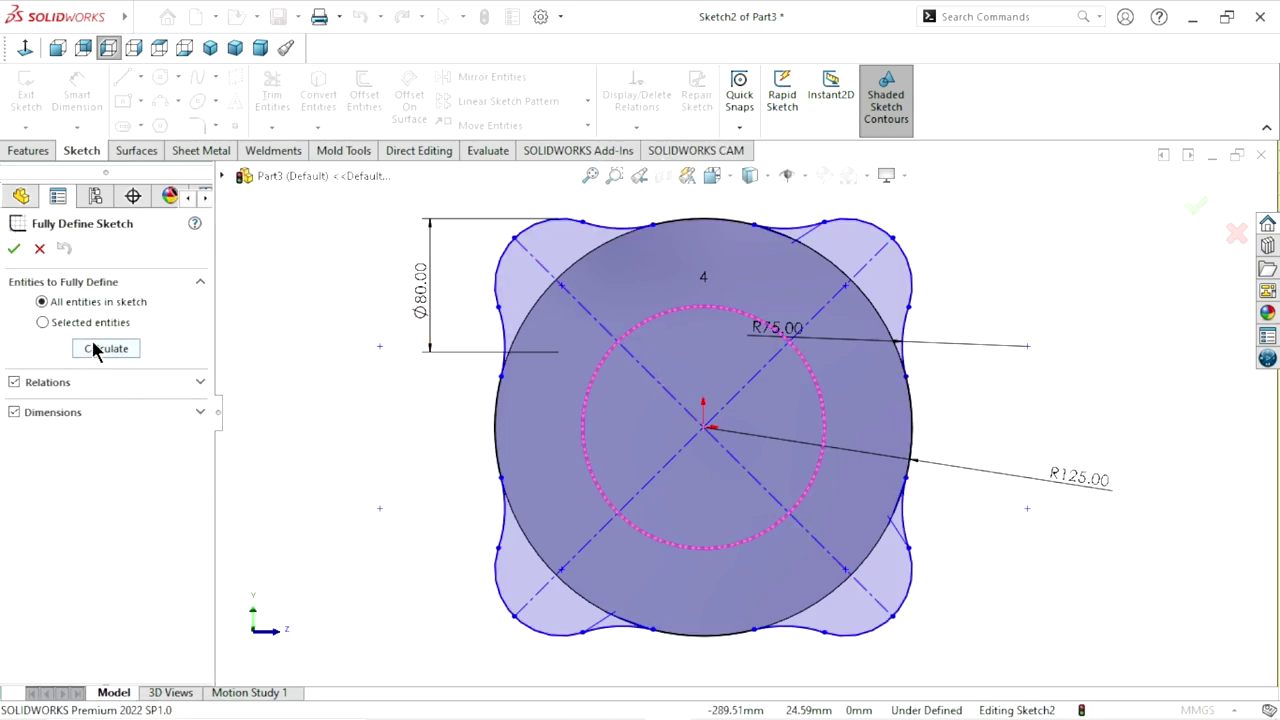
click(96, 349)
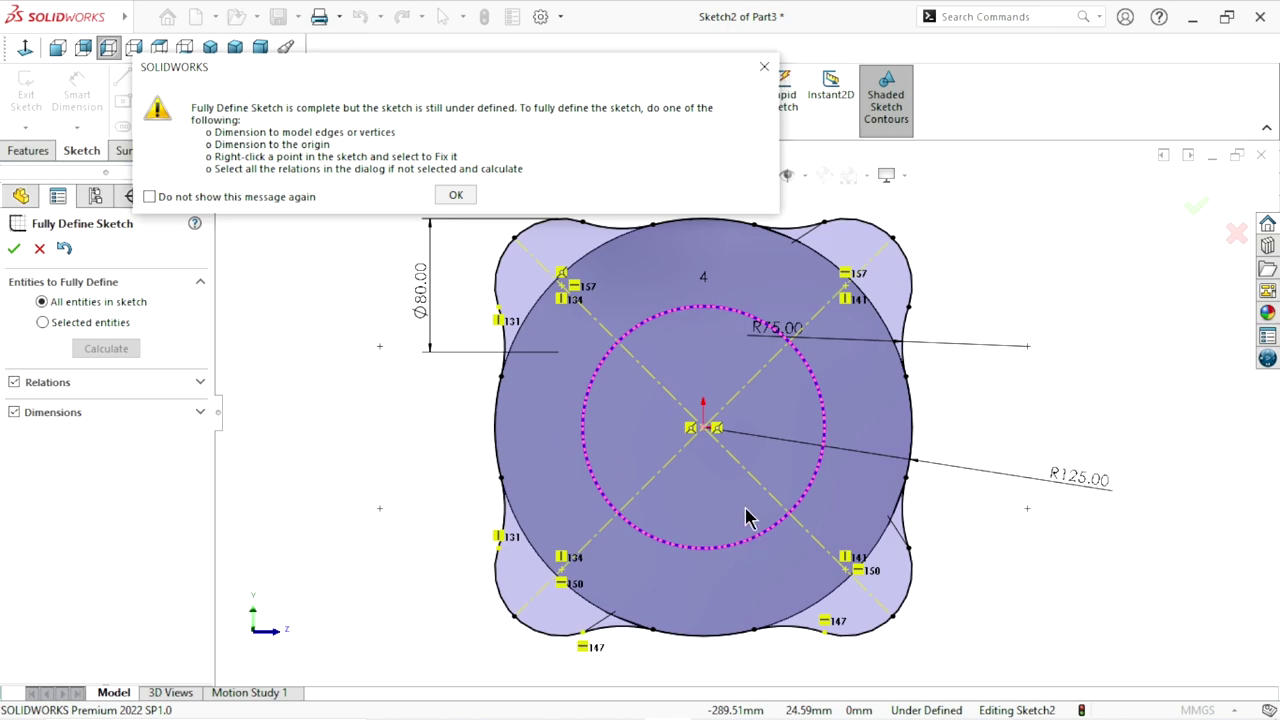
click(455, 196)
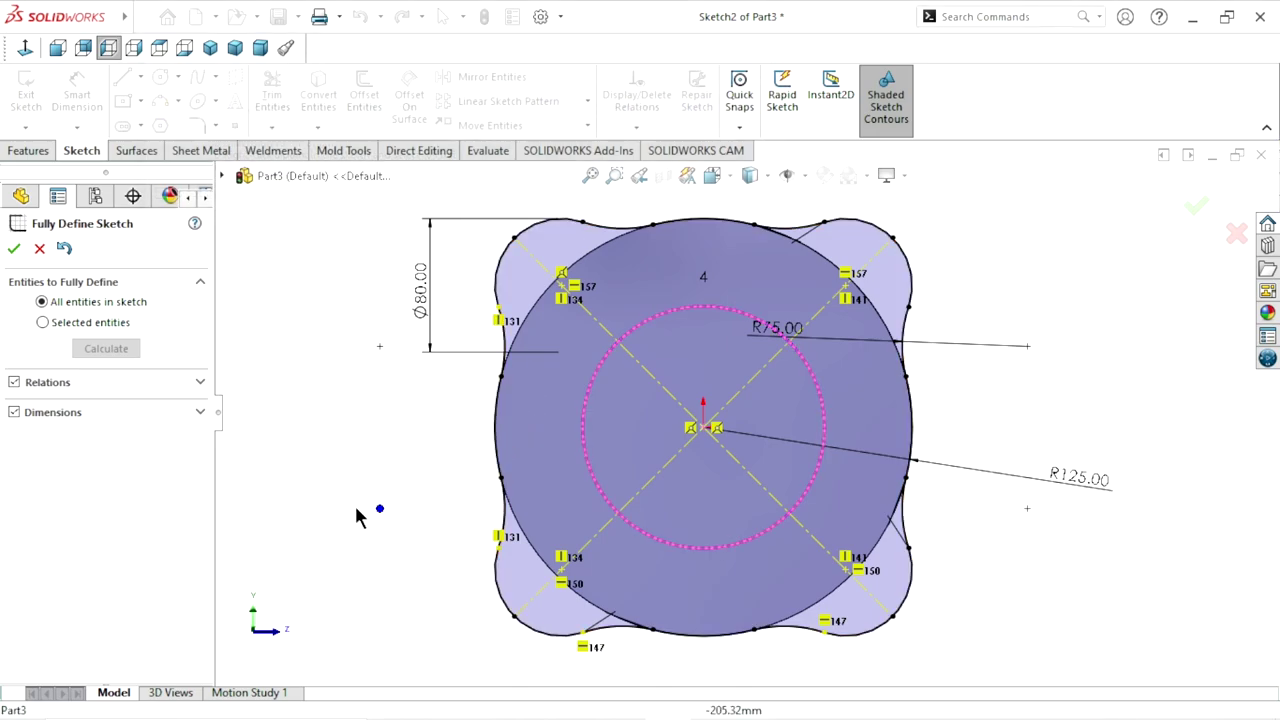
click(14, 248)
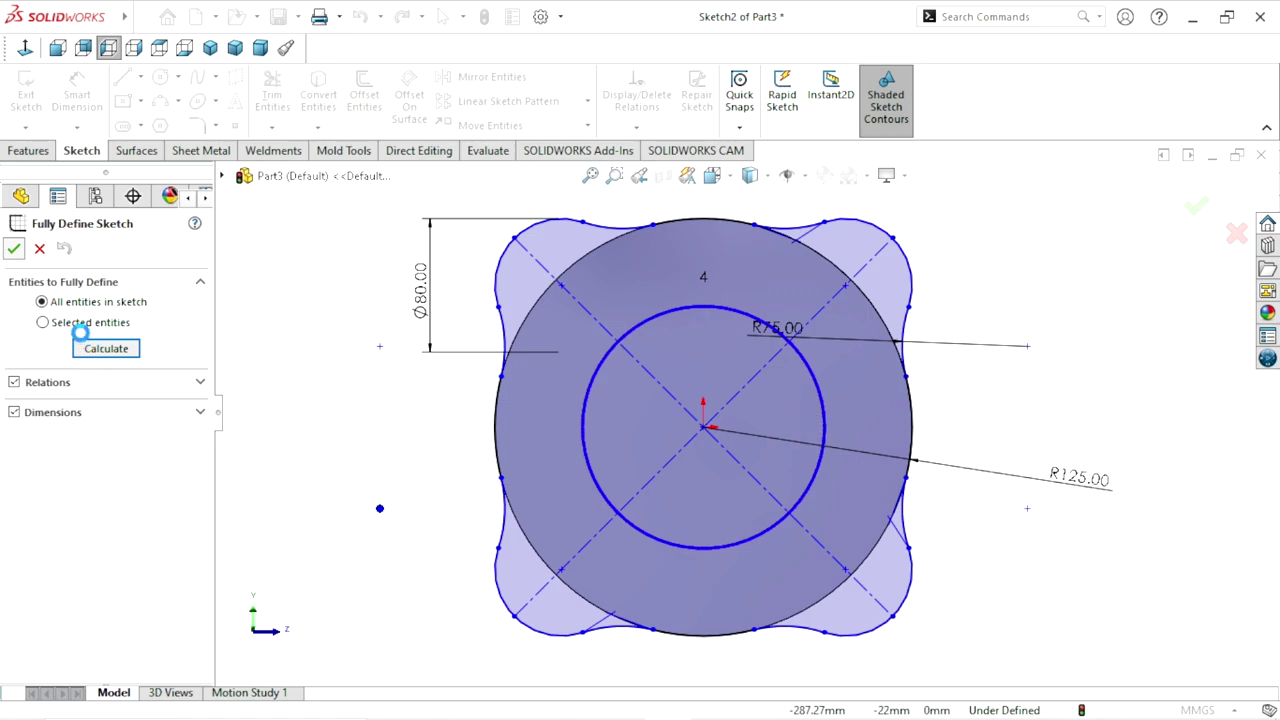
click(92, 346)
click(470, 197)
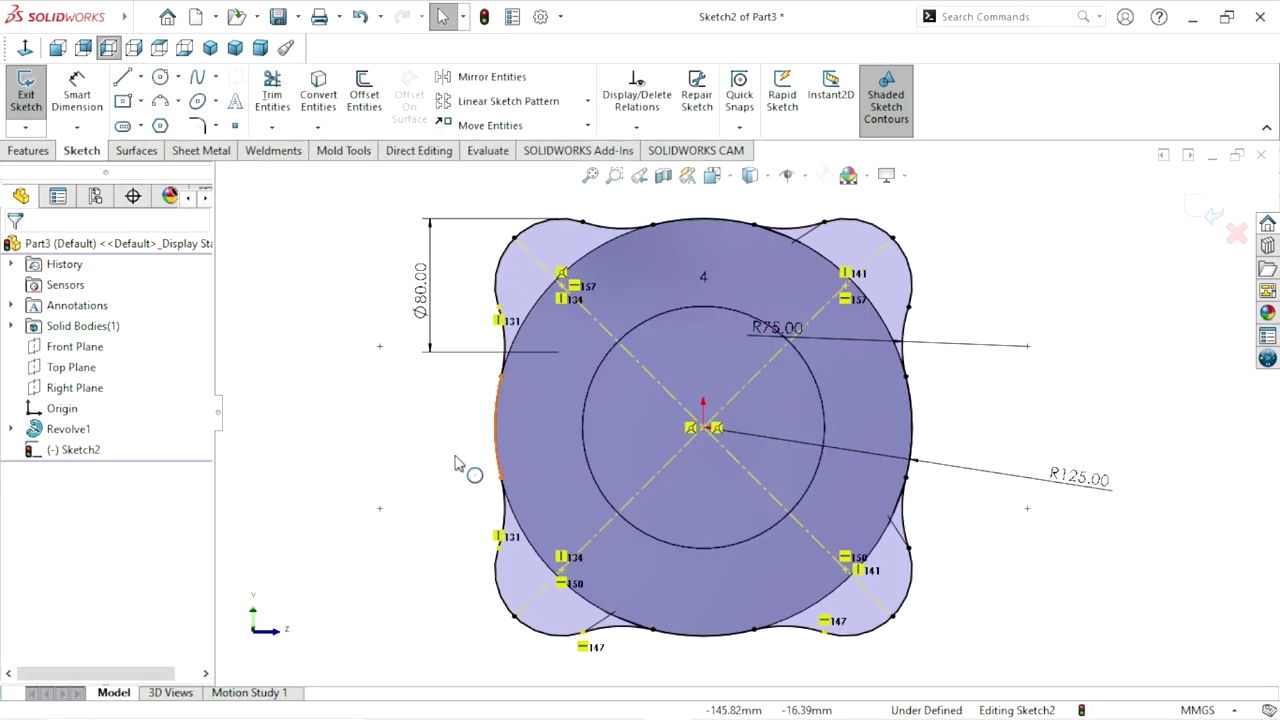
- Extrude the lobed sketch 28 mm blind as Boss-Extrude1 onto the revolved part
middle_drag(363, 414, 805, 452)
scroll(805, 452, up, 3)
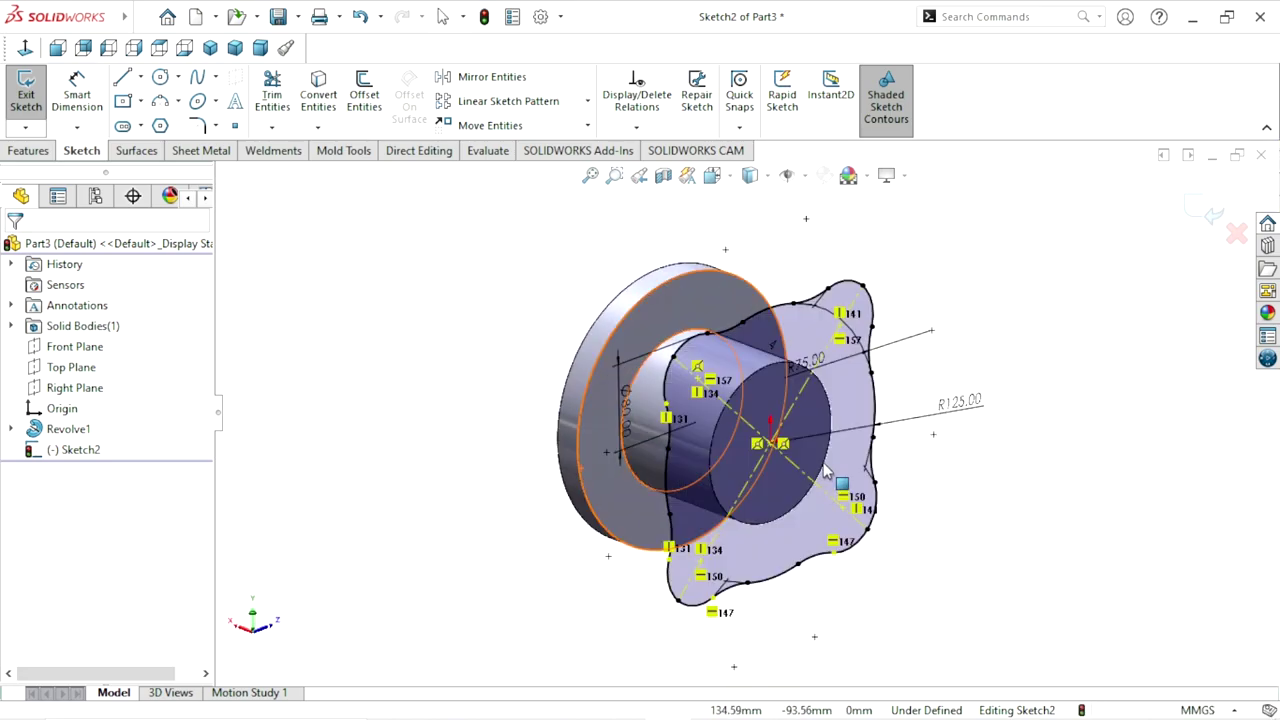
scroll(800, 455, down, 5)
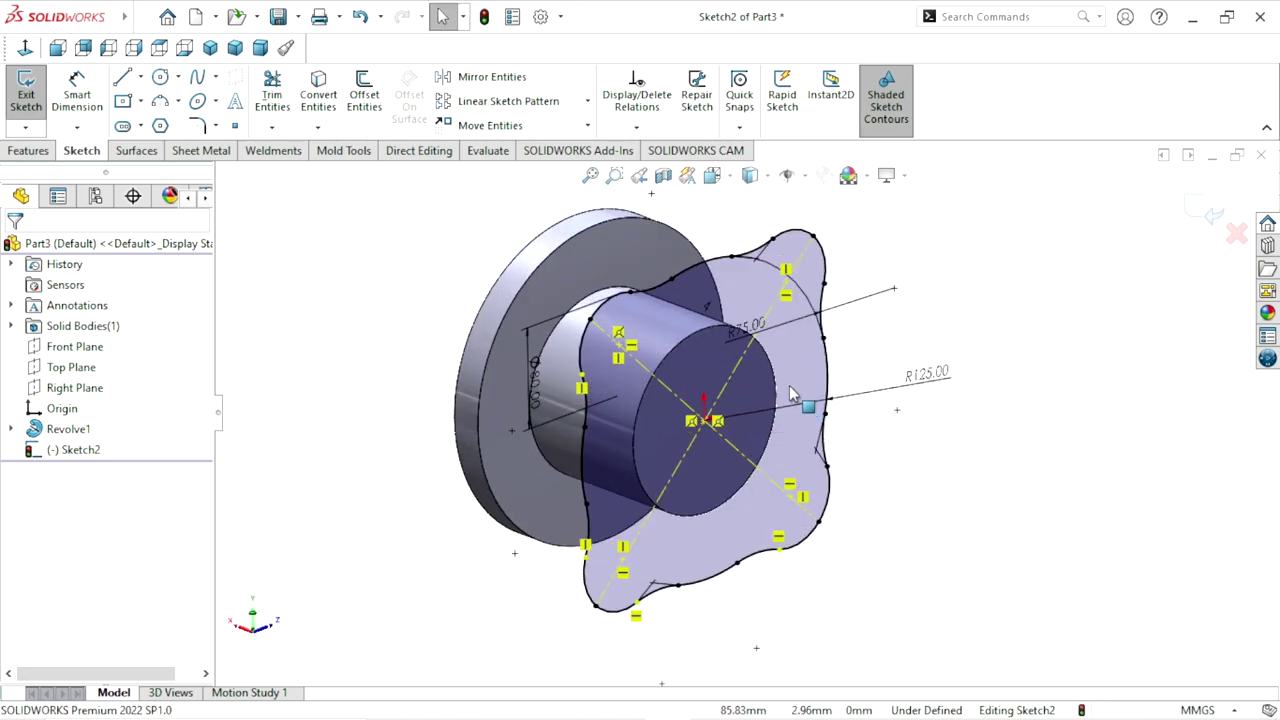
scroll(789, 385, down, 2)
click(28, 150)
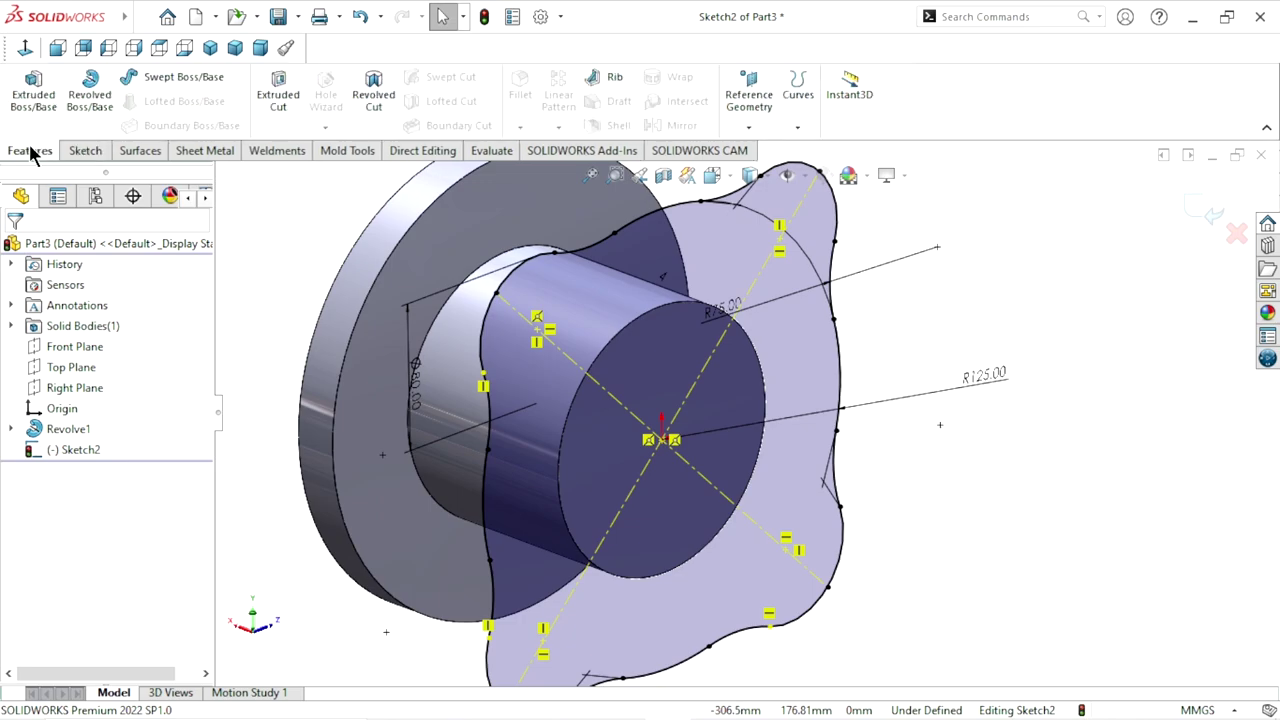
click(31, 110)
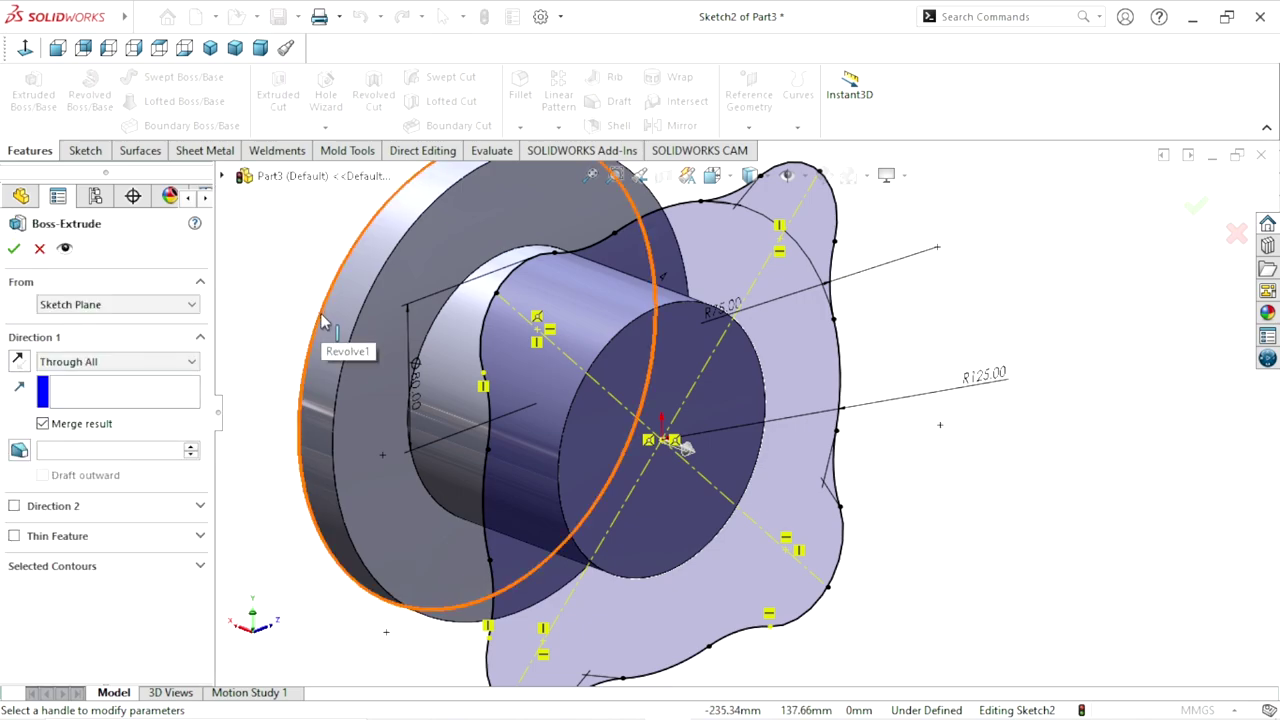
click(82, 363)
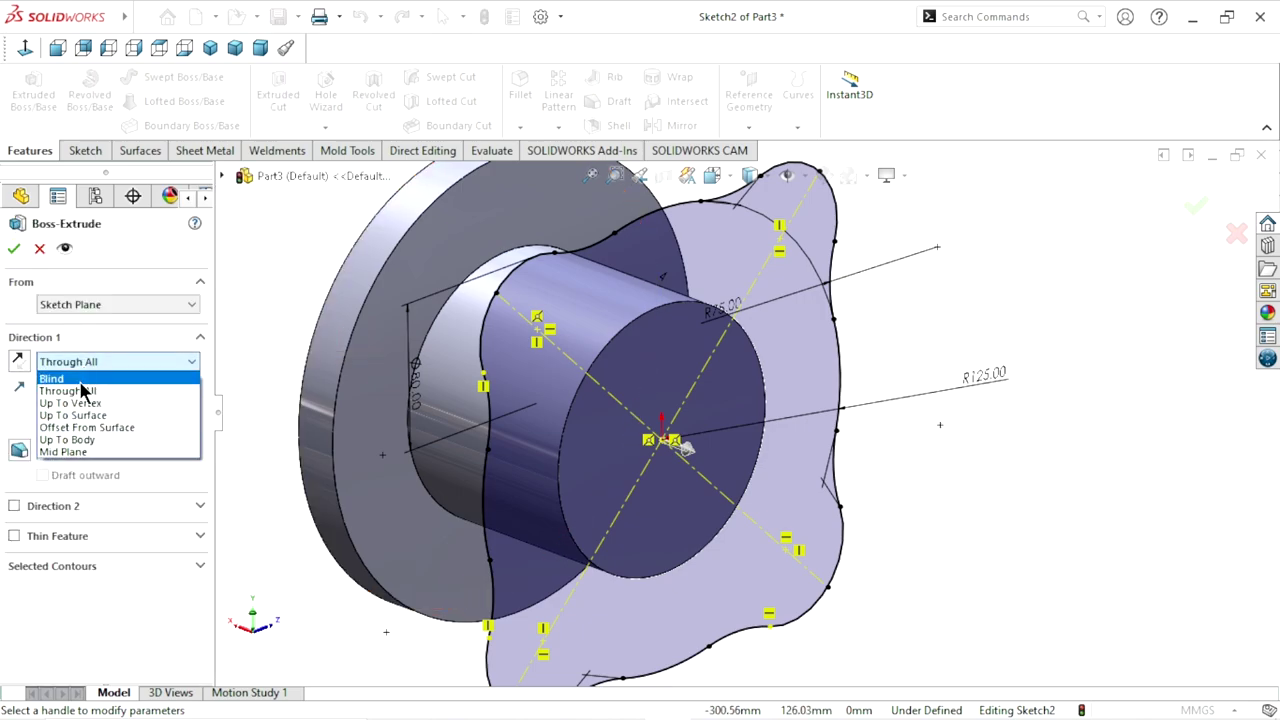
click(81, 381)
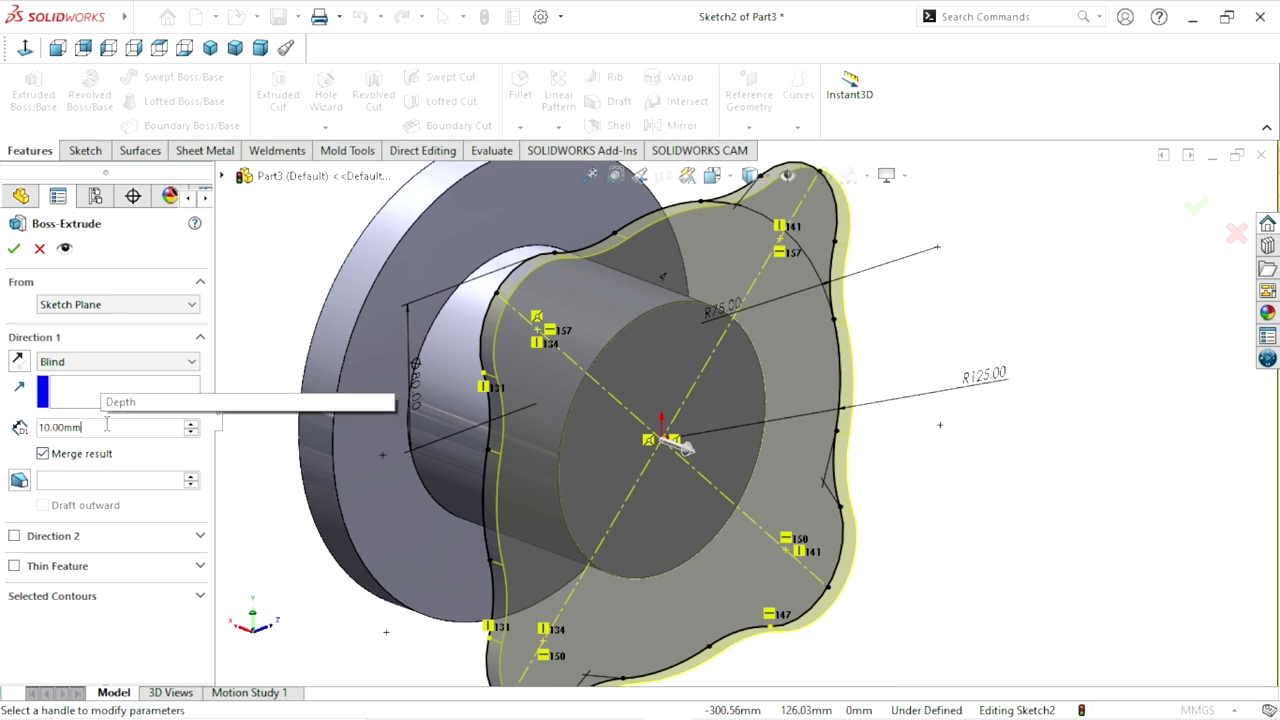
text(2)
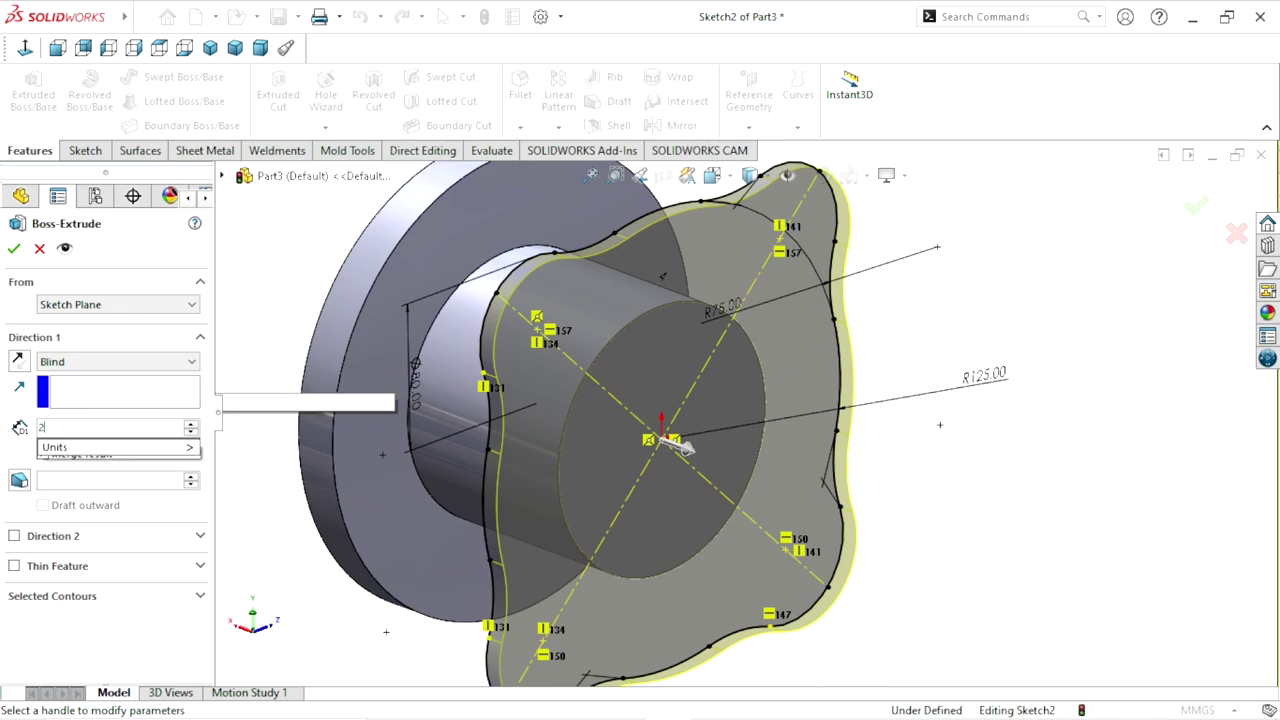
text(8)
key(Return)
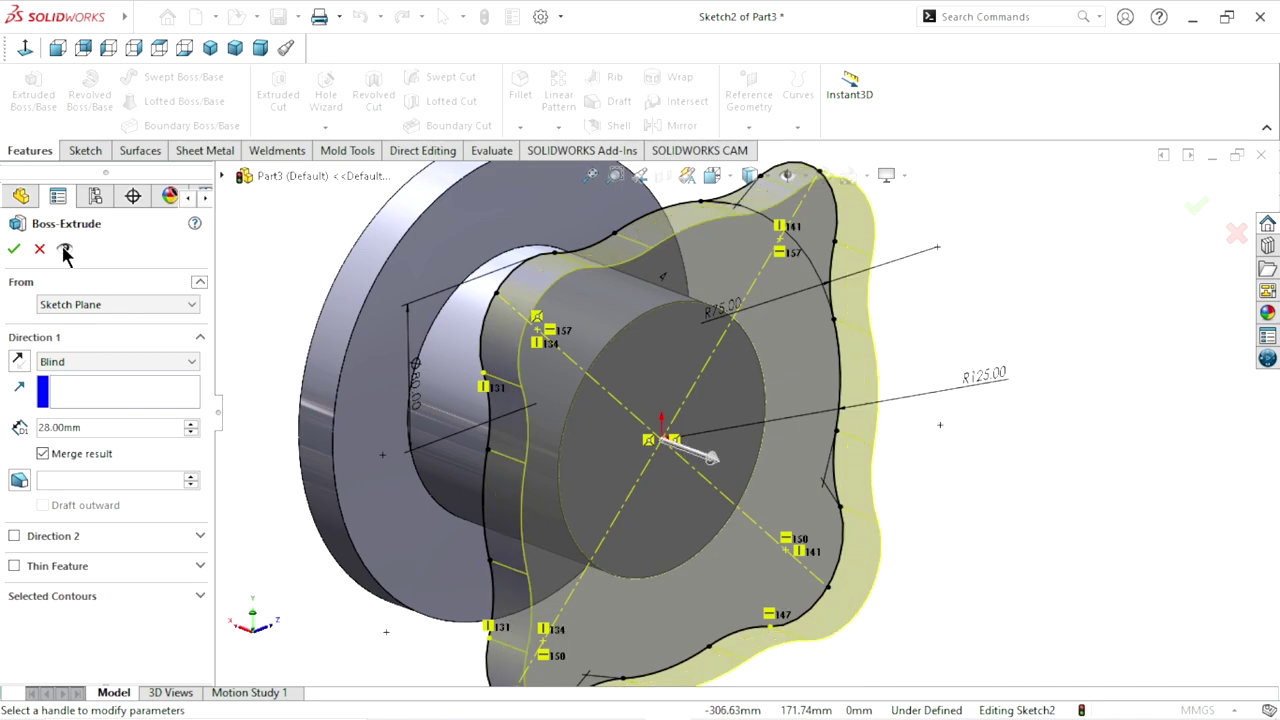
click(10, 248)
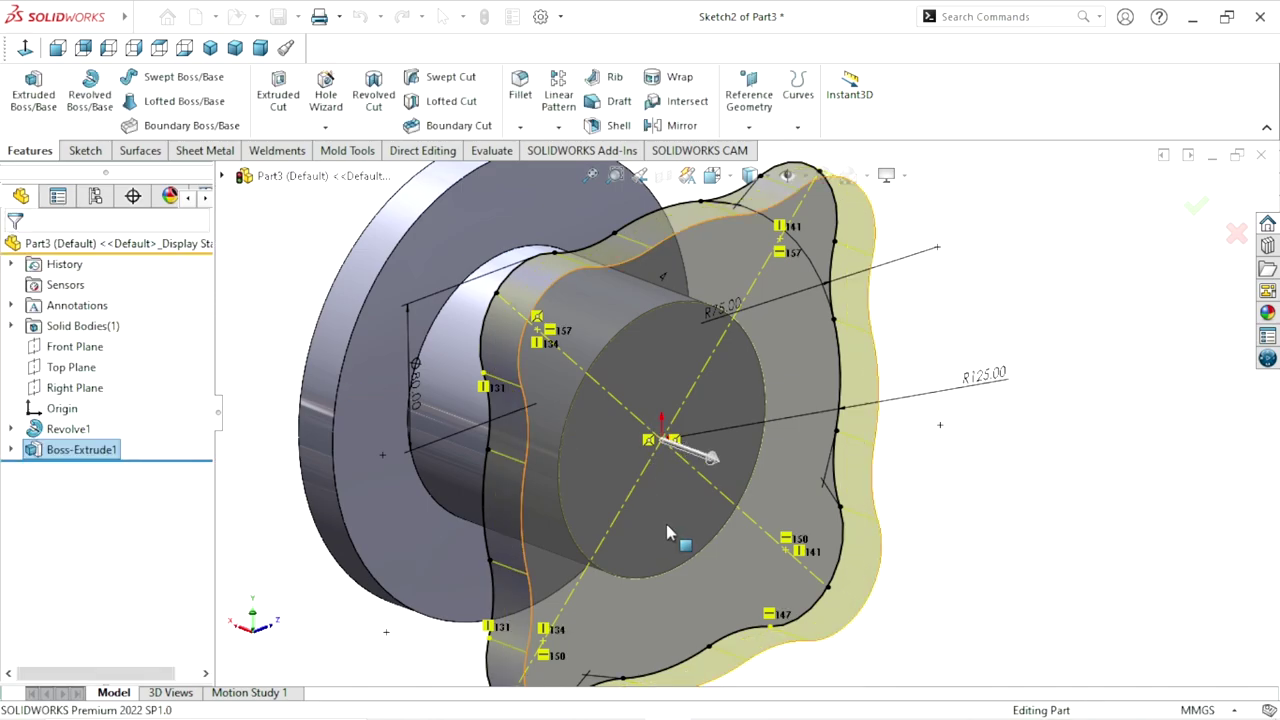
- Fit the part to the window and orbit it into an isometric view
key(f)
middle_drag(828, 528, 560, 415)
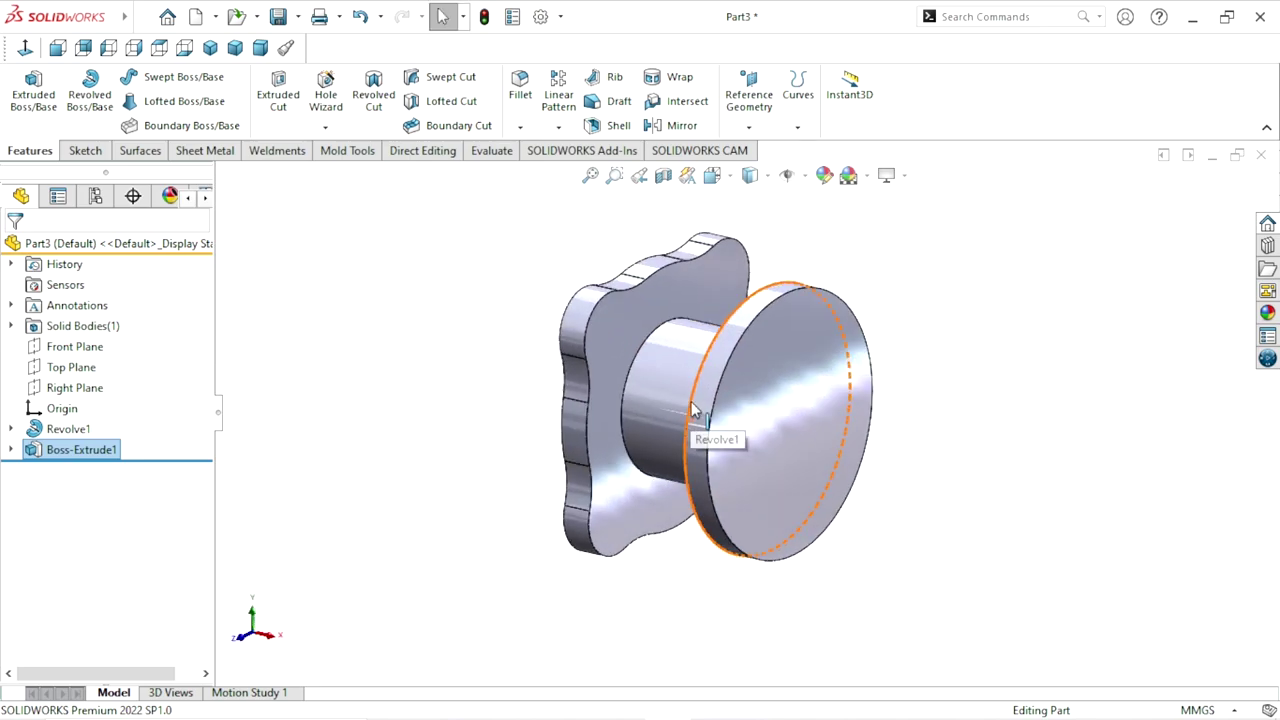
middle_drag(694, 429, 822, 422)
scroll(840, 394, down, 3)
click(983, 345)
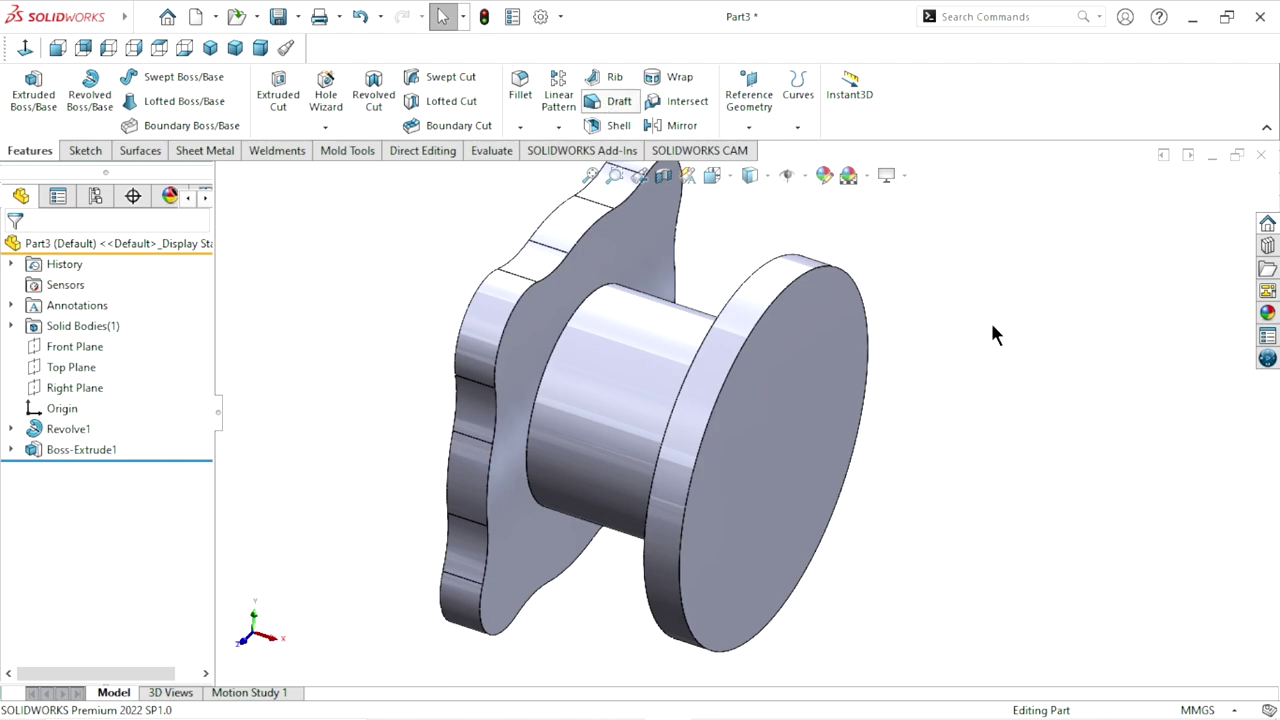
- Add Draft1, a 10° draft on the boss cylinder face with Right Plane as neutral plane
key(d)
scroll(867, 443, up, 2)
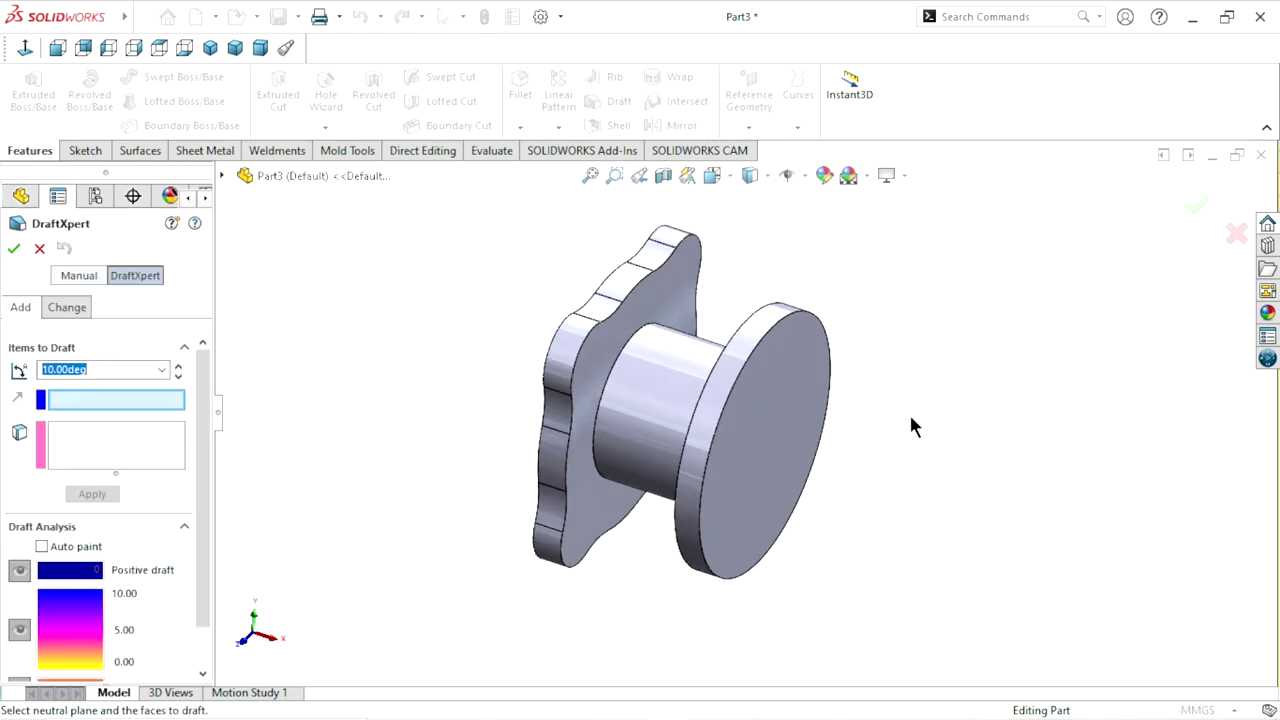
scroll(909, 412, down, 2)
scroll(914, 404, down, 3)
text(10)
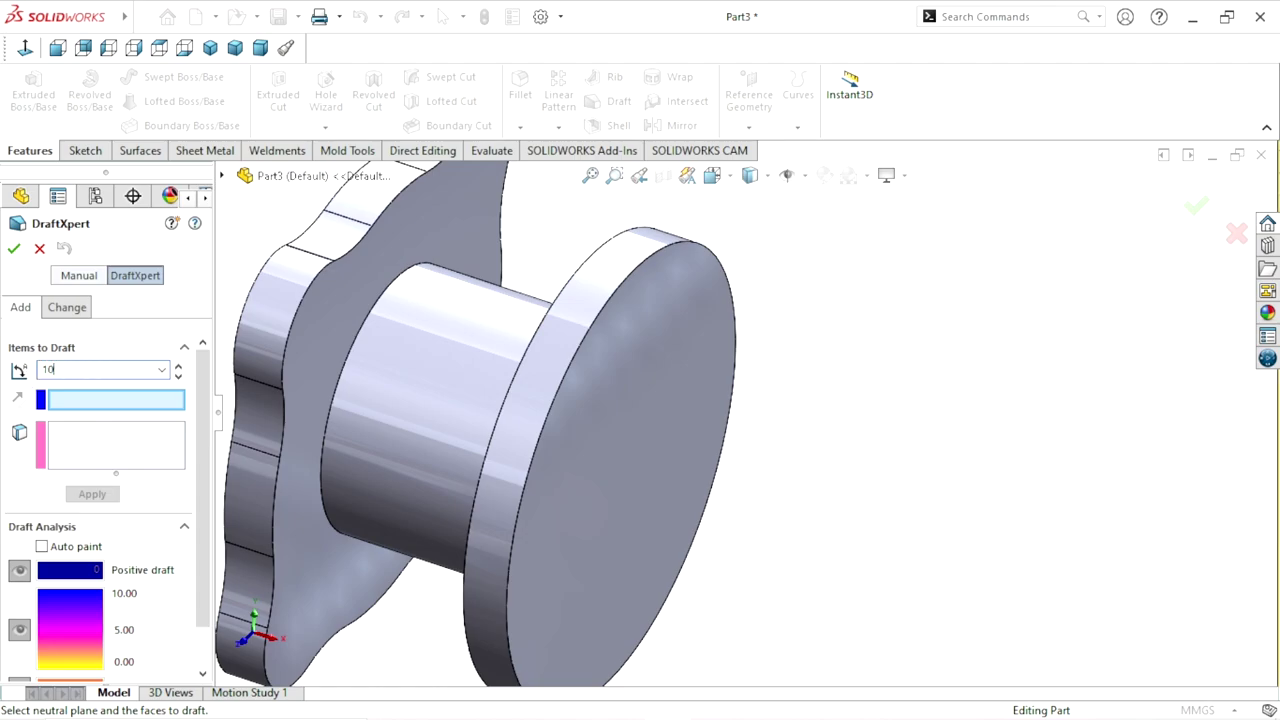
key(Return)
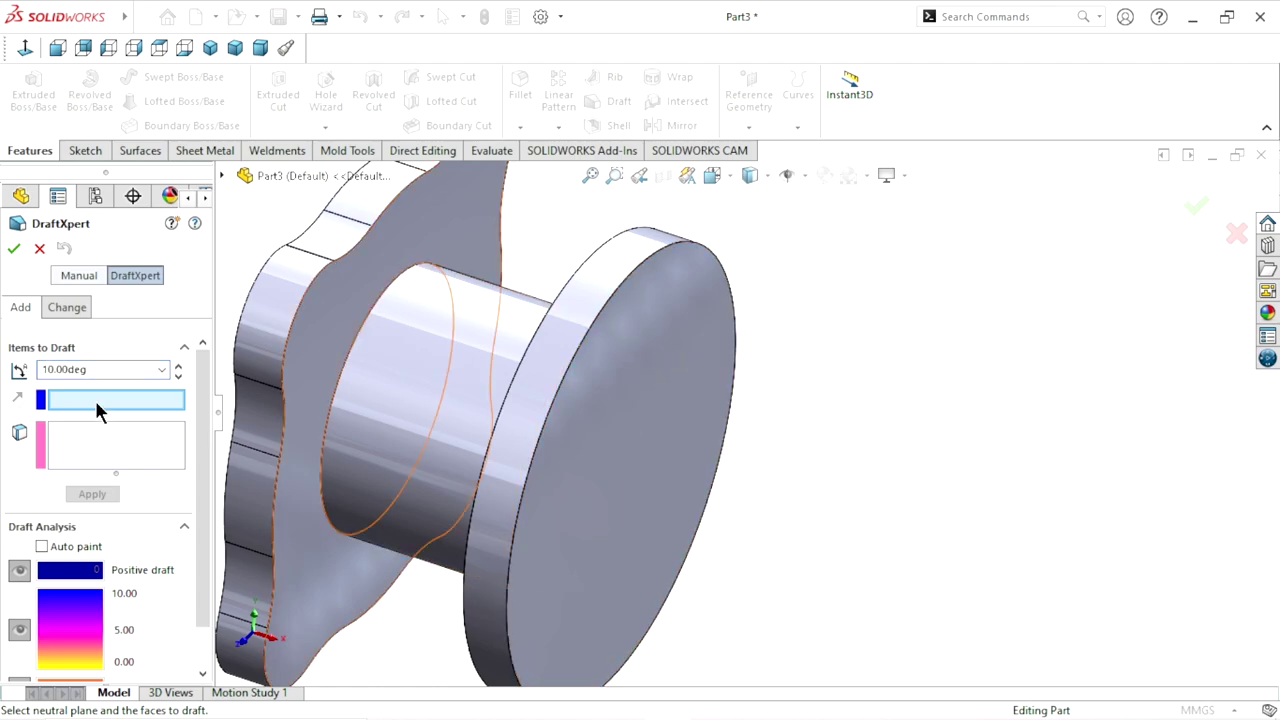
click(222, 177)
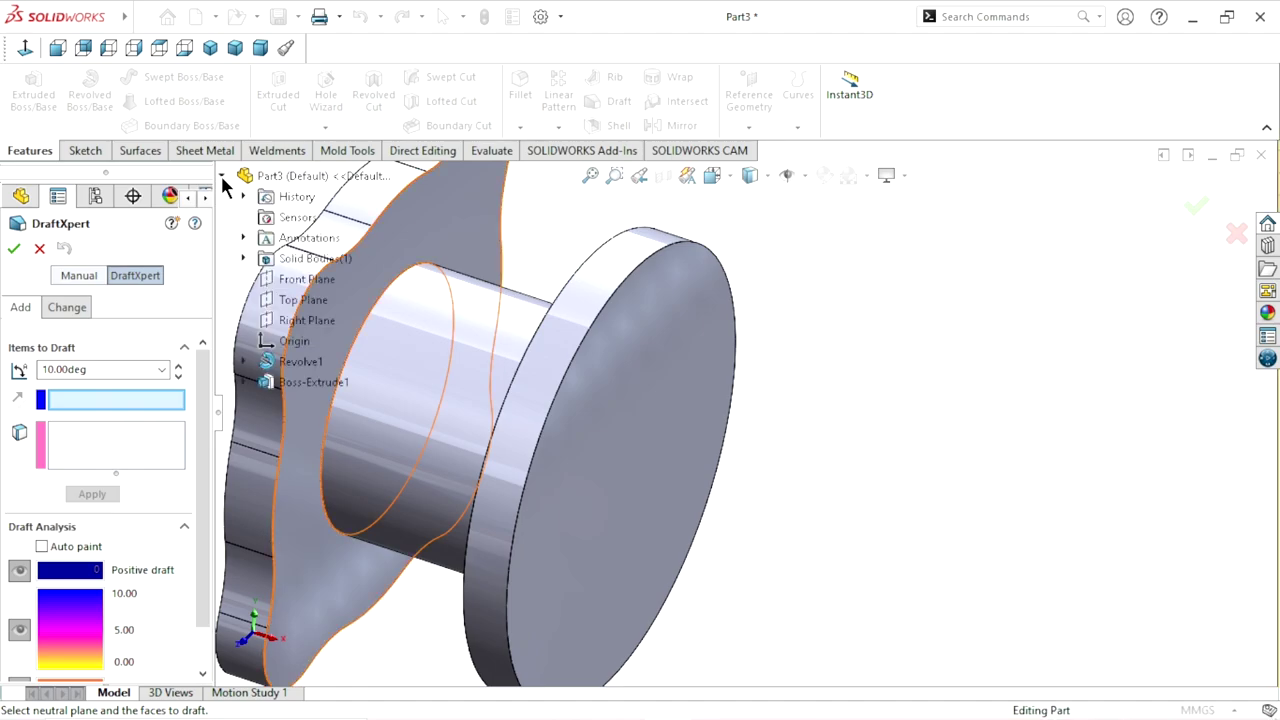
click(290, 325)
scroll(634, 443, up, 2)
scroll(600, 414, up, 2)
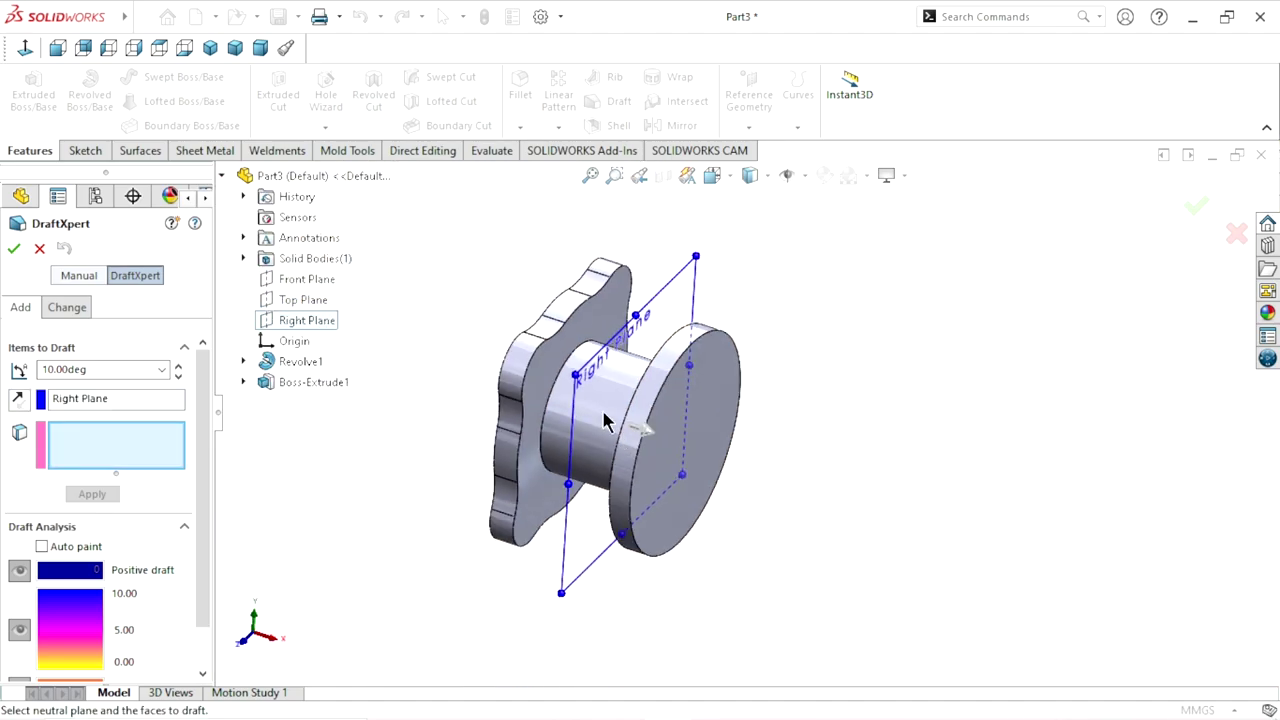
scroll(603, 420, down, 3)
scroll(603, 420, up, 2)
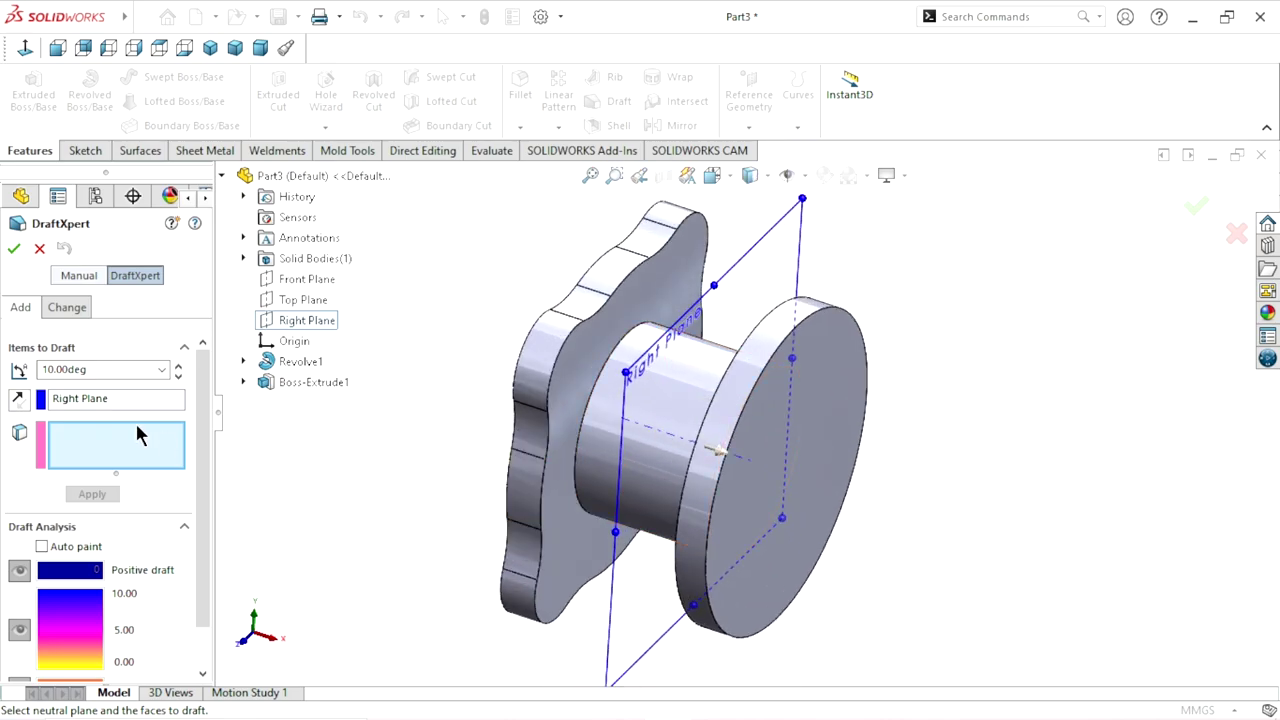
click(691, 386)
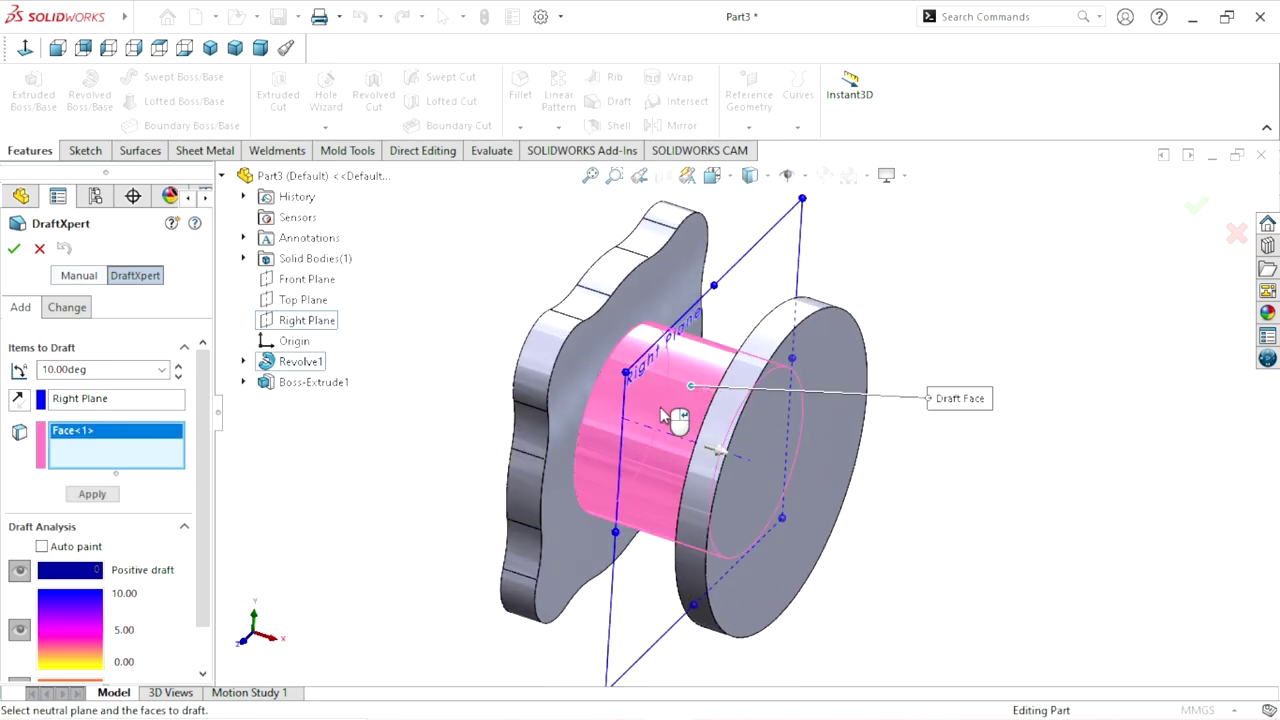
click(13, 248)
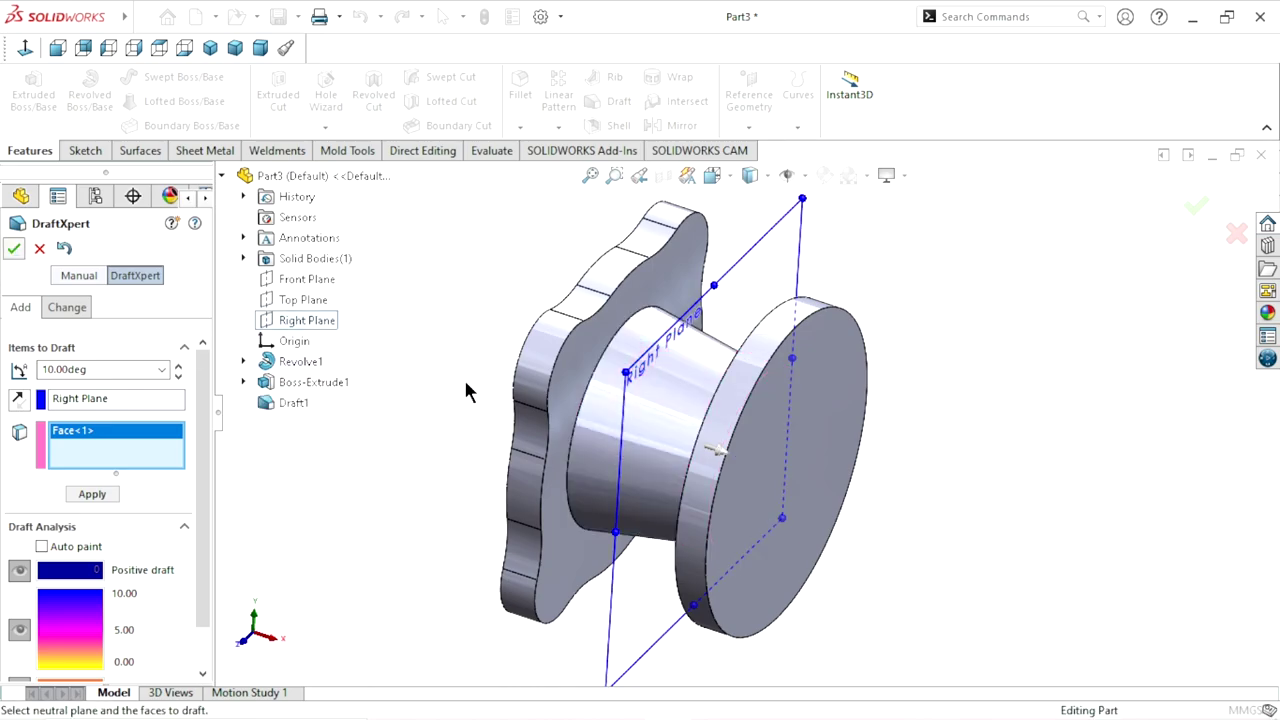
- Orbit and zoom to frame the whole part with its lobed face
mouse_move(533, 432)
middle_down()
mouse_move(583, 409)
mouse_move(586, 423)
mouse_move(543, 380)
mouse_move(613, 443)
mouse_move(537, 394)
mouse_move(520, 469)
mouse_move(537, 449)
middle_up()
scroll(720, 420, up, 2)
scroll(798, 457, down, 2)
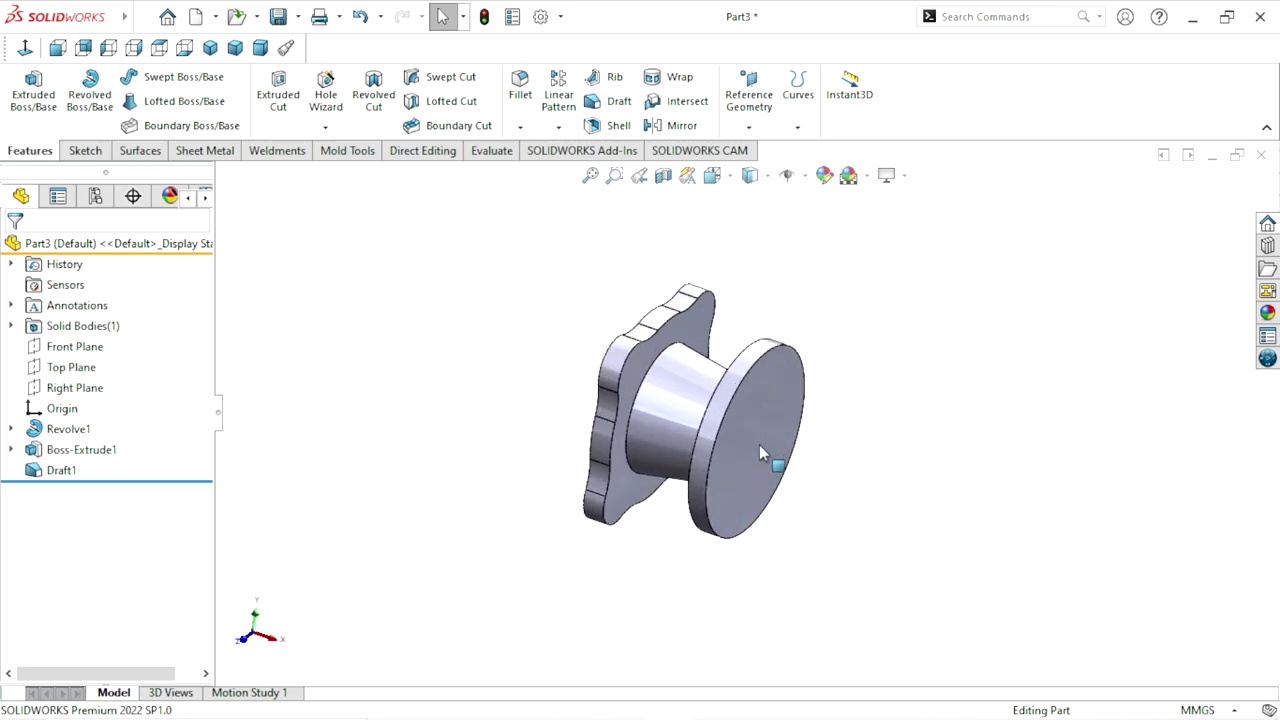
scroll(849, 421, down, 2)
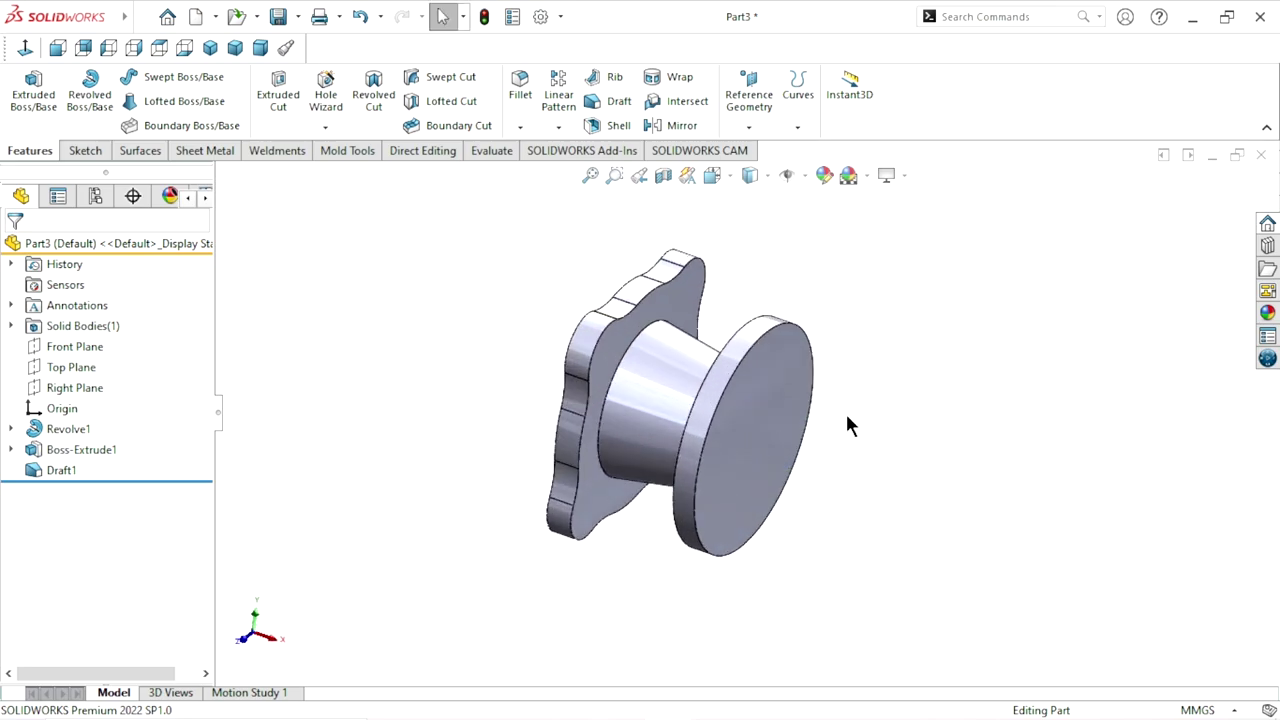
scroll(823, 419, up, 2)
scroll(770, 350, down, 2)
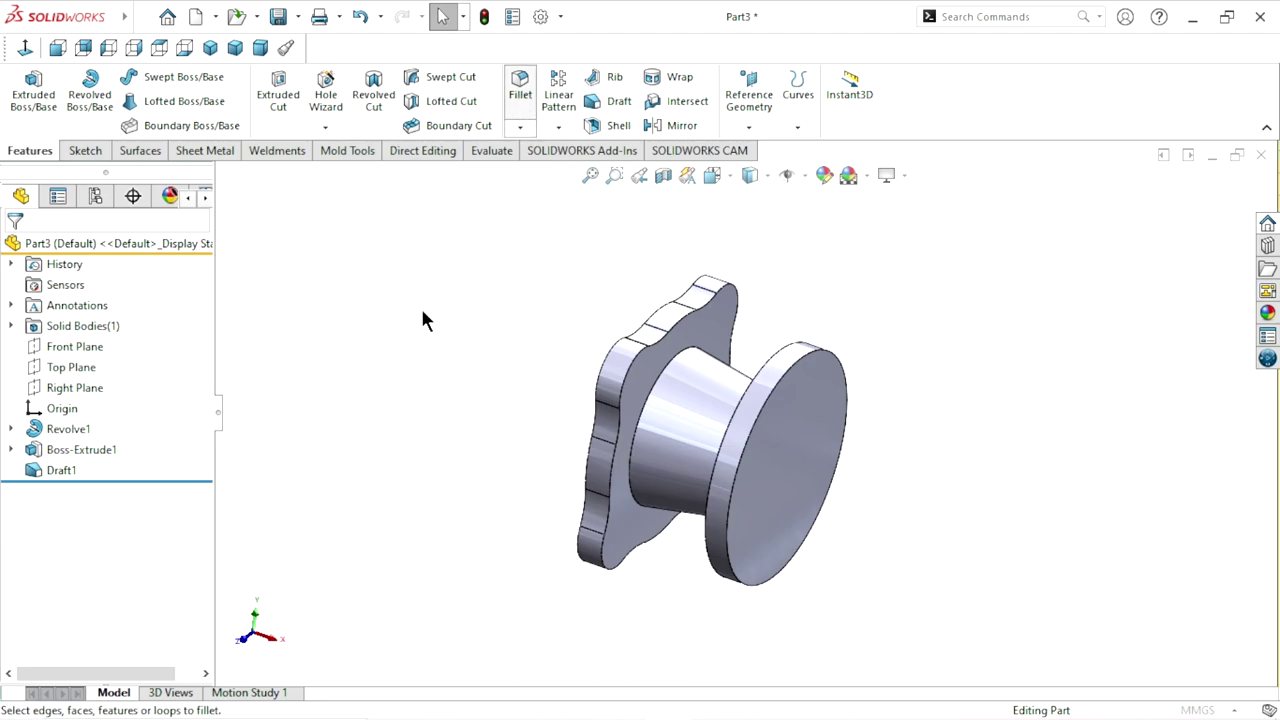
- Fillet both circular end edges of the tapered cone at 10 mm as Fillet1
click(103, 628)
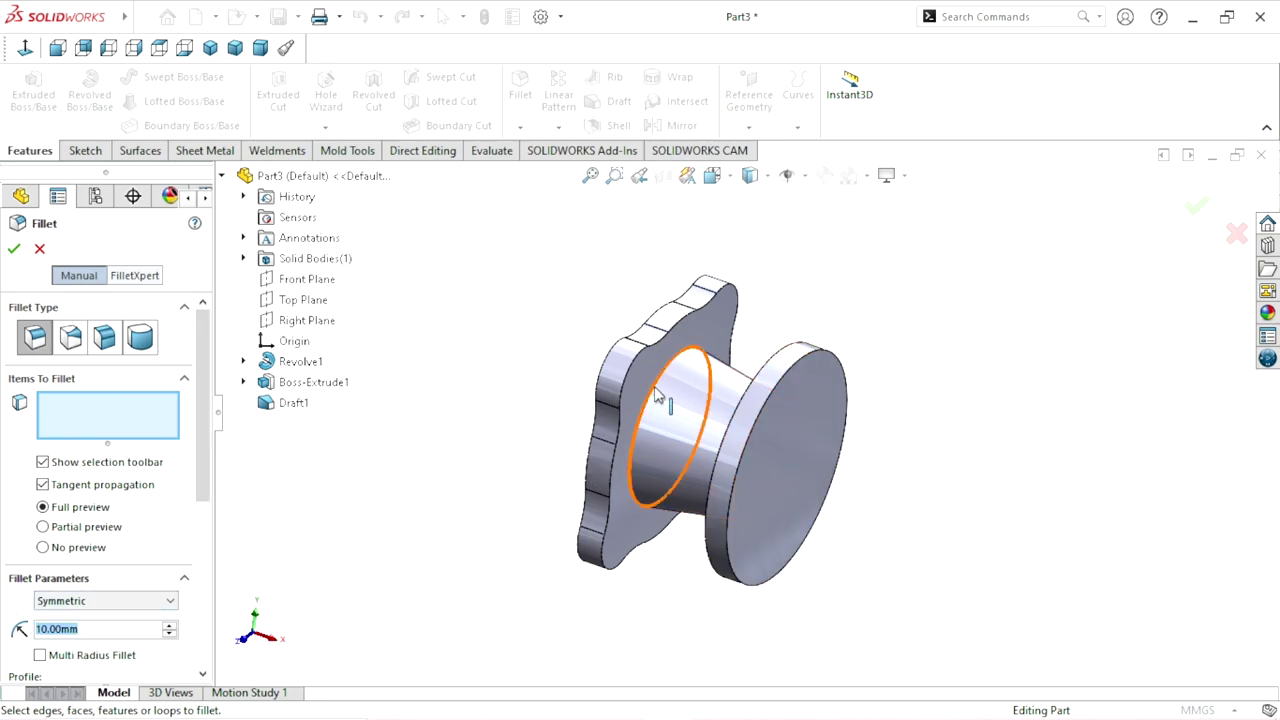
click(645, 425)
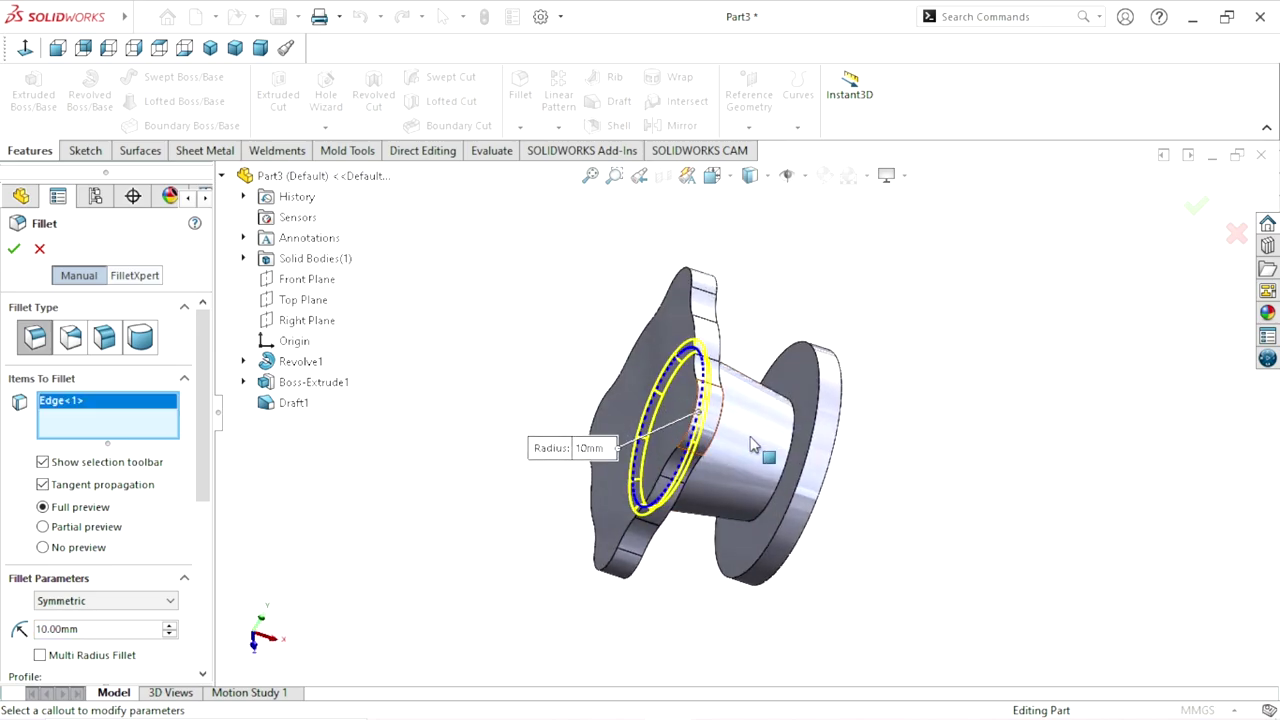
scroll(760, 445, down, 5)
click(848, 341)
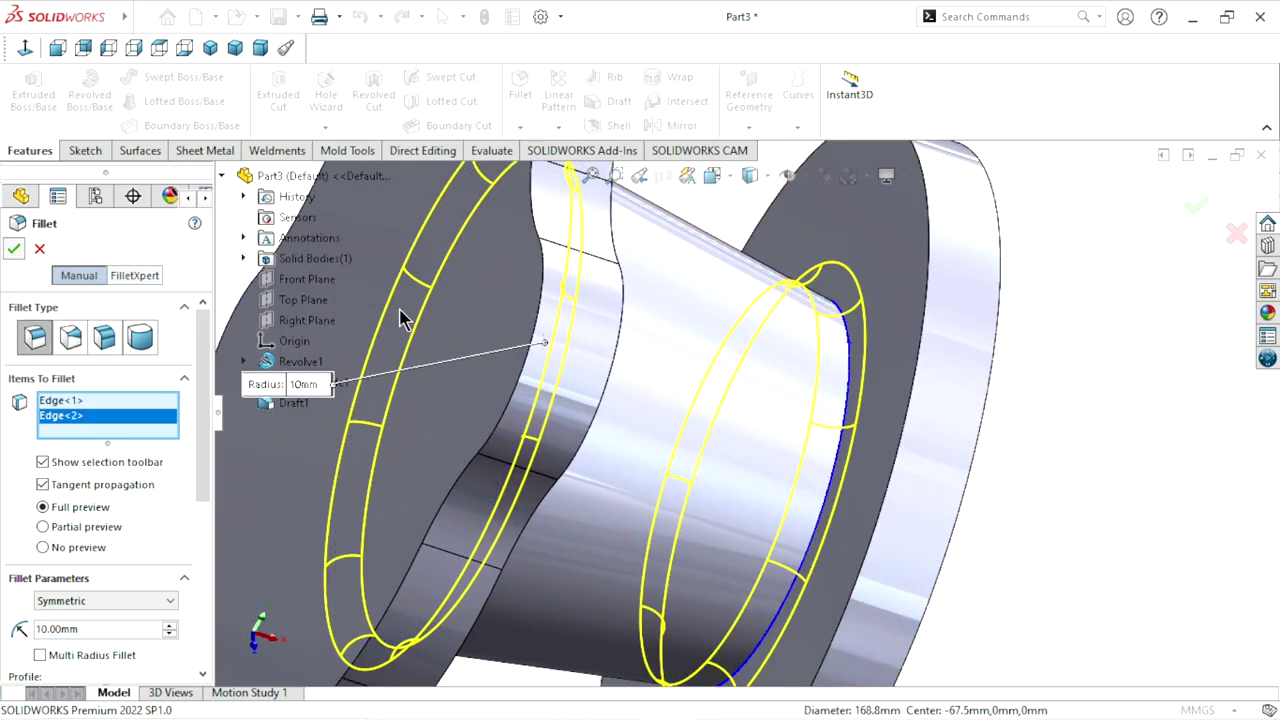
click(13, 248)
scroll(764, 374, up, 5)
mouse_move(882, 477)
middle_down()
mouse_move(810, 446)
mouse_move(837, 433)
mouse_move(851, 480)
mouse_move(894, 463)
mouse_move(920, 400)
middle_up()
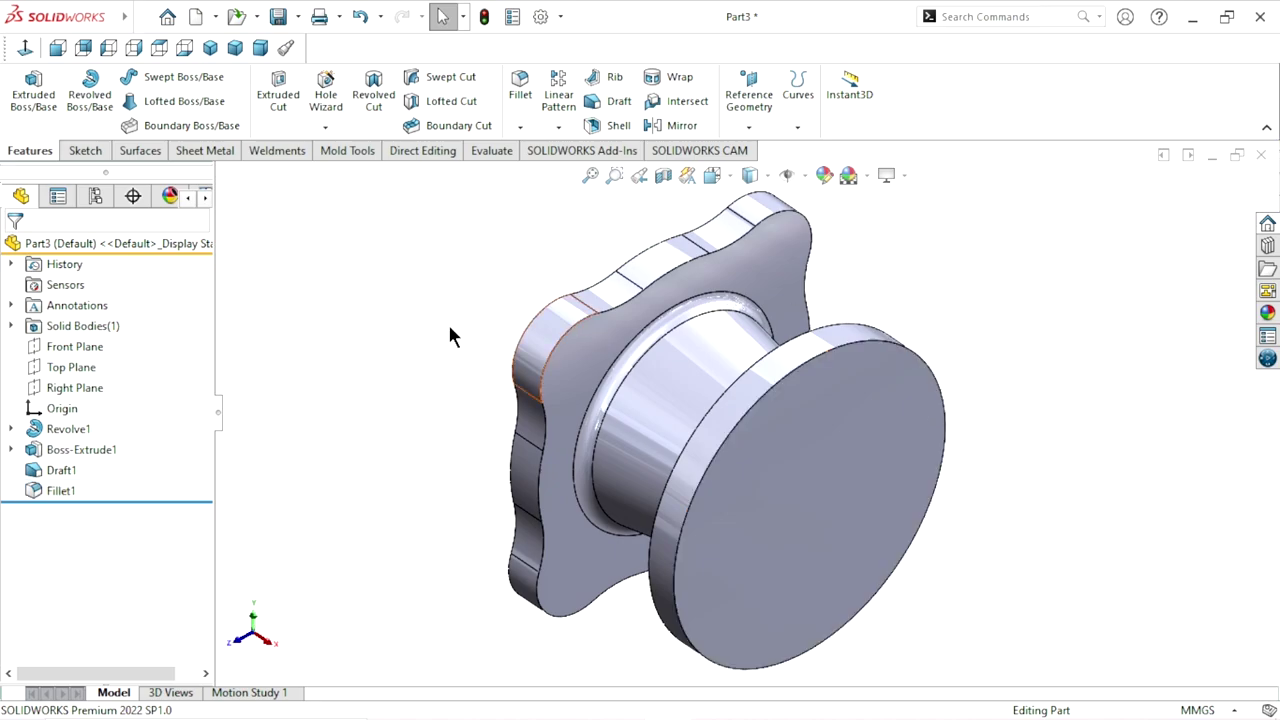
- Open a sketch on the Top Plane and draw two concentric circles centred on the boss
click(80, 368)
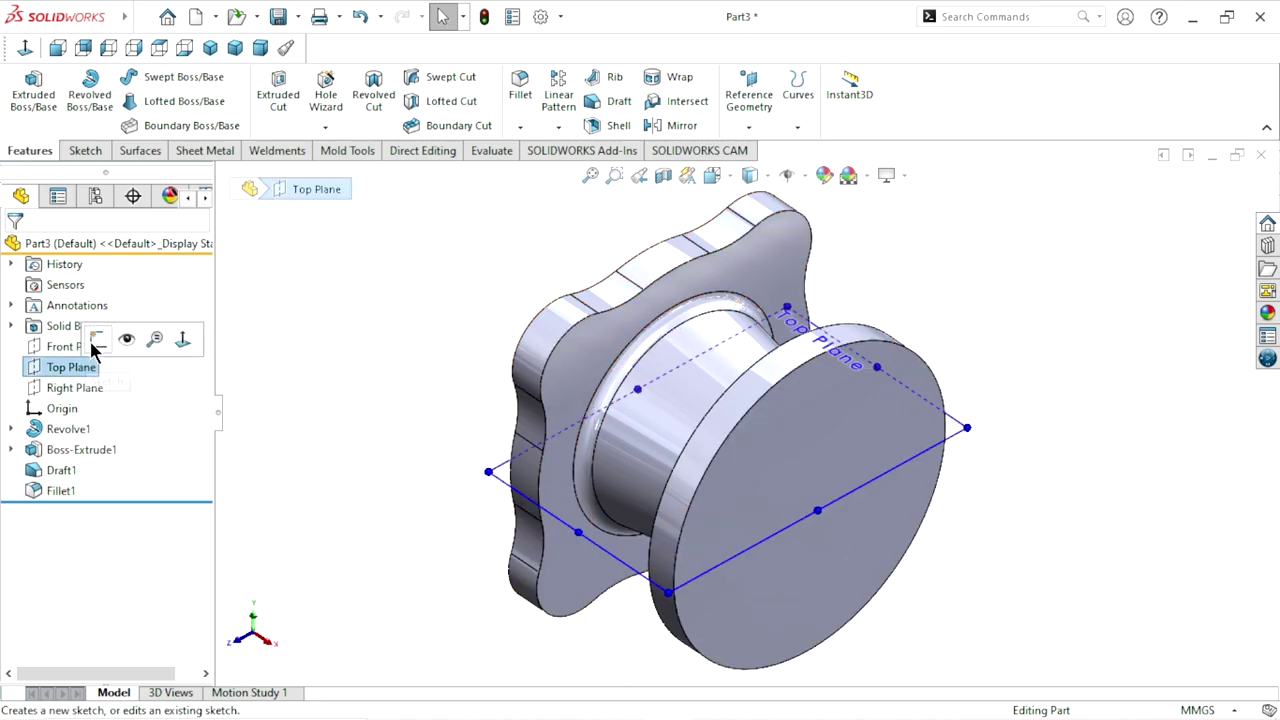
click(92, 338)
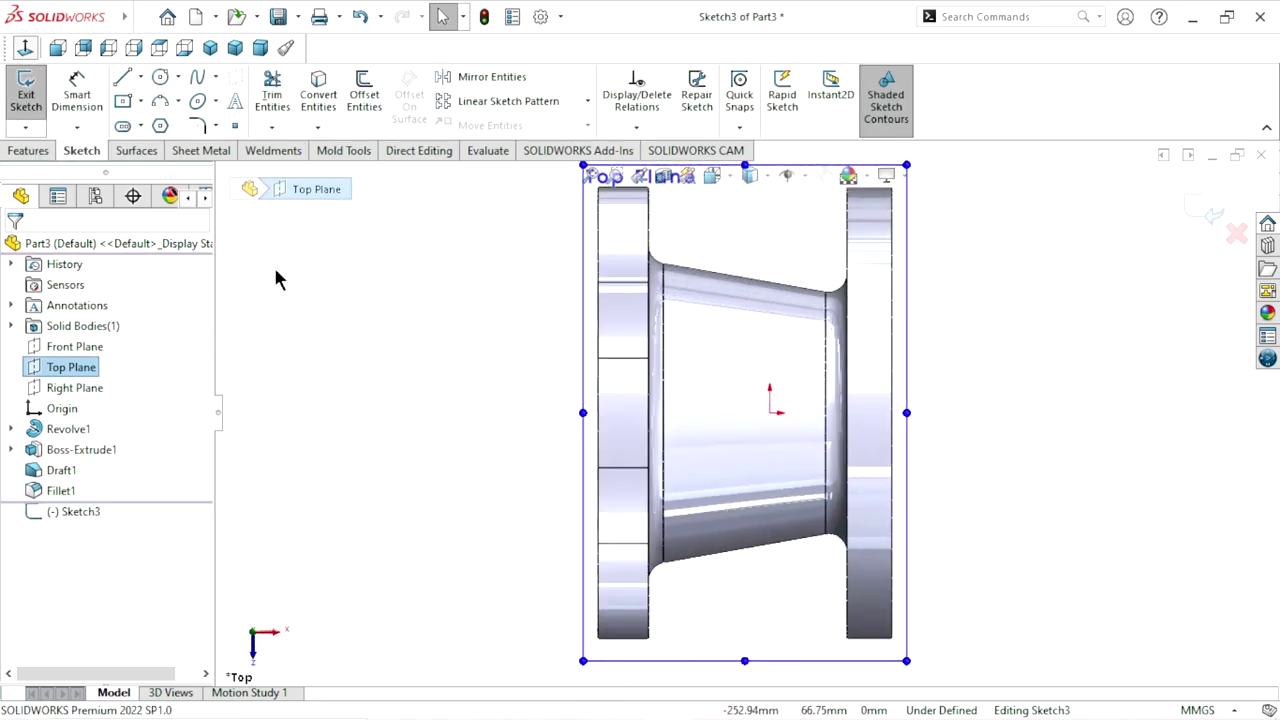
key(c)
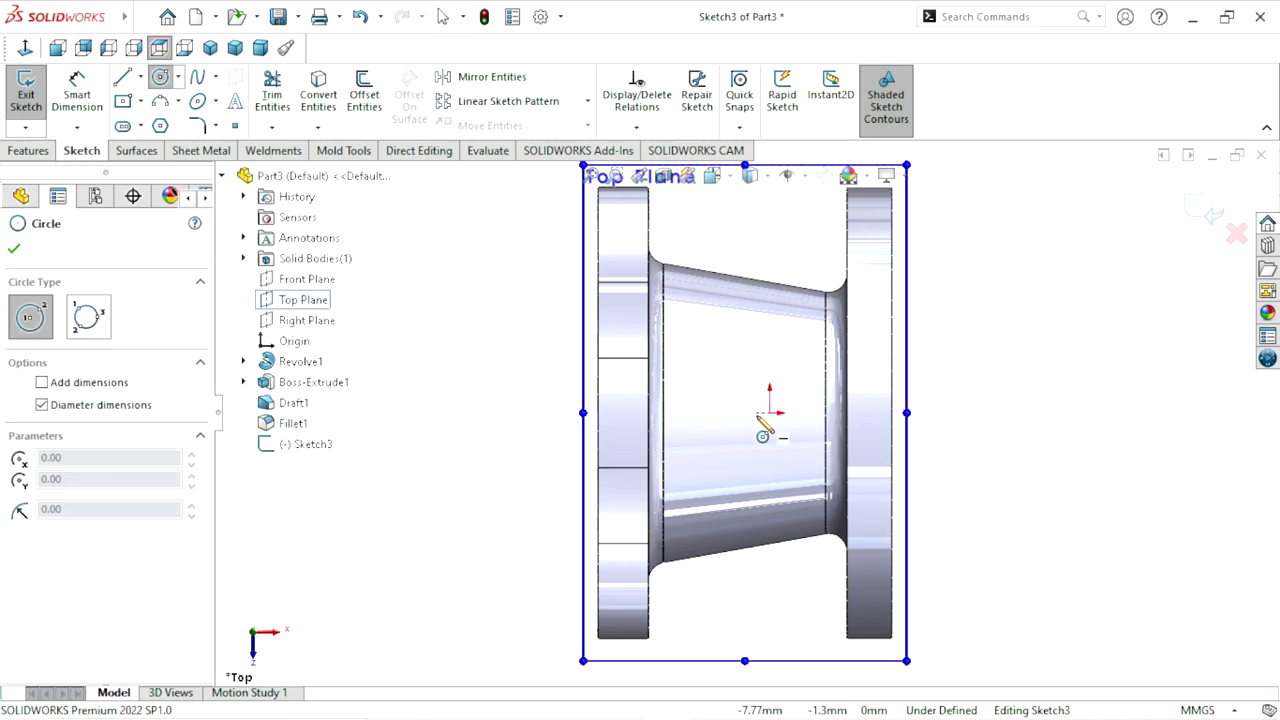
click(722, 412)
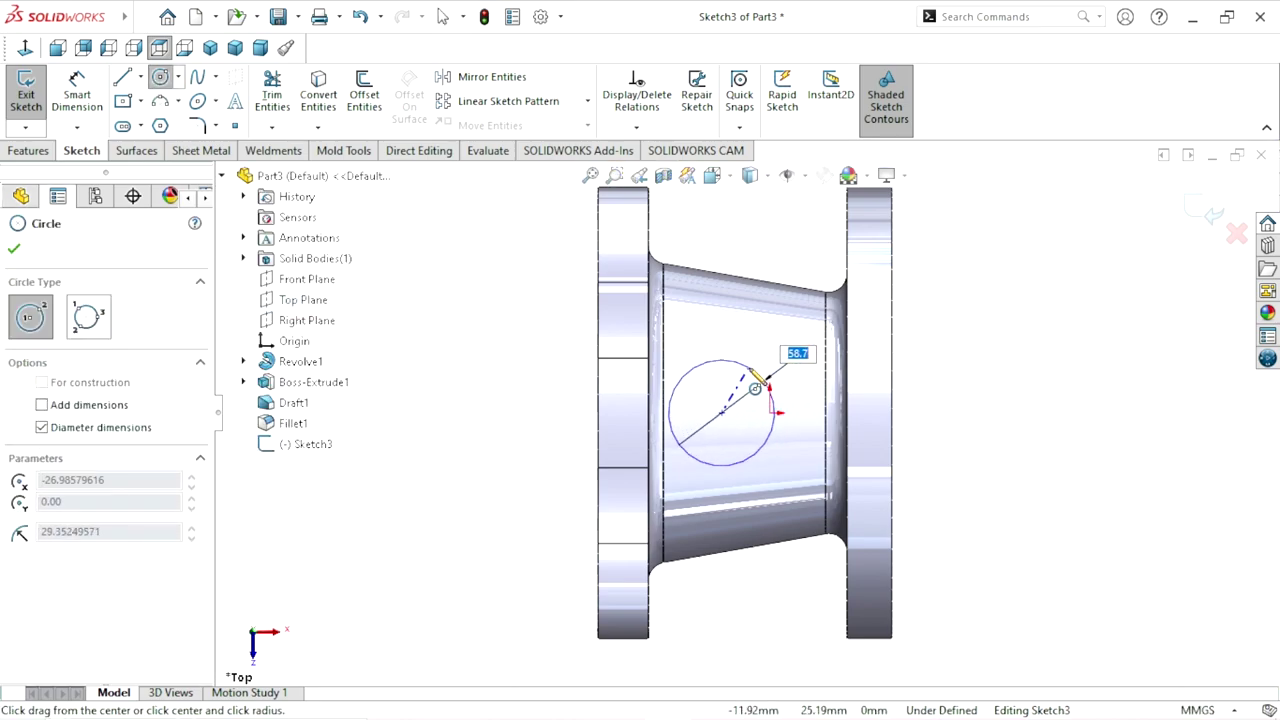
click(769, 388)
click(722, 412)
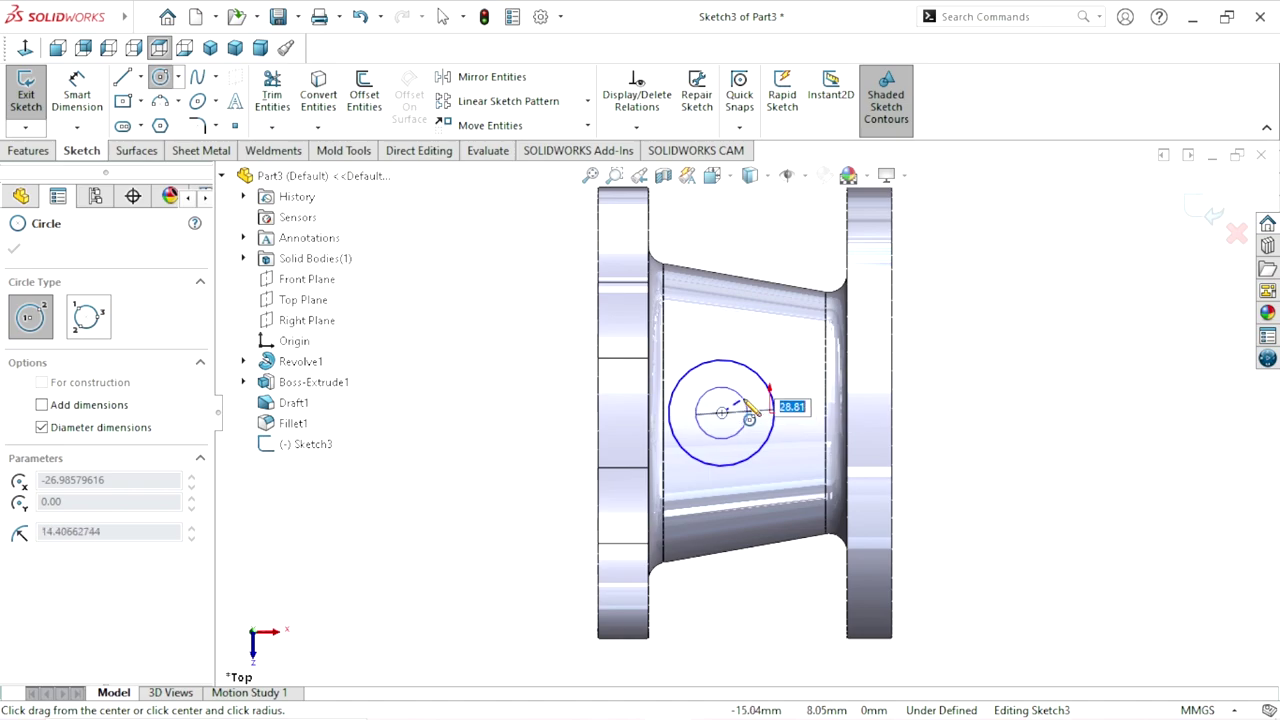
click(747, 412)
- Dimension the outer circle Ø45 and the inner circle Ø30
click(95, 91)
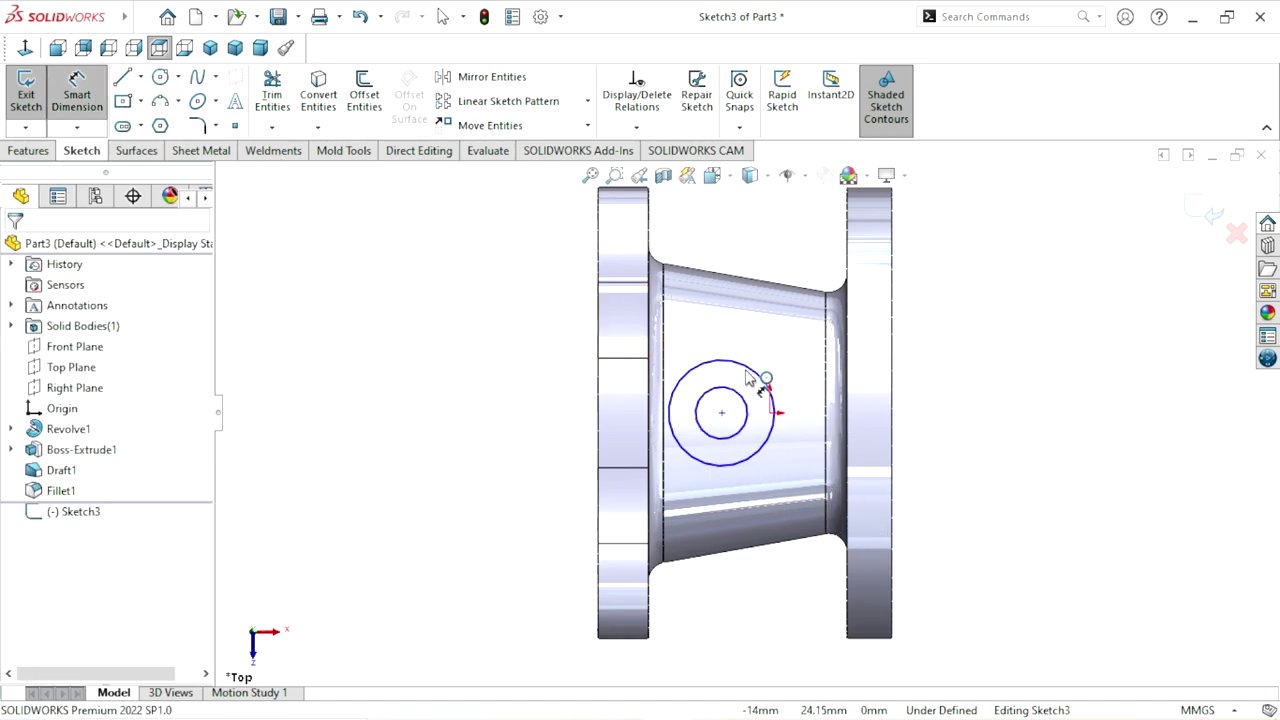
click(803, 350)
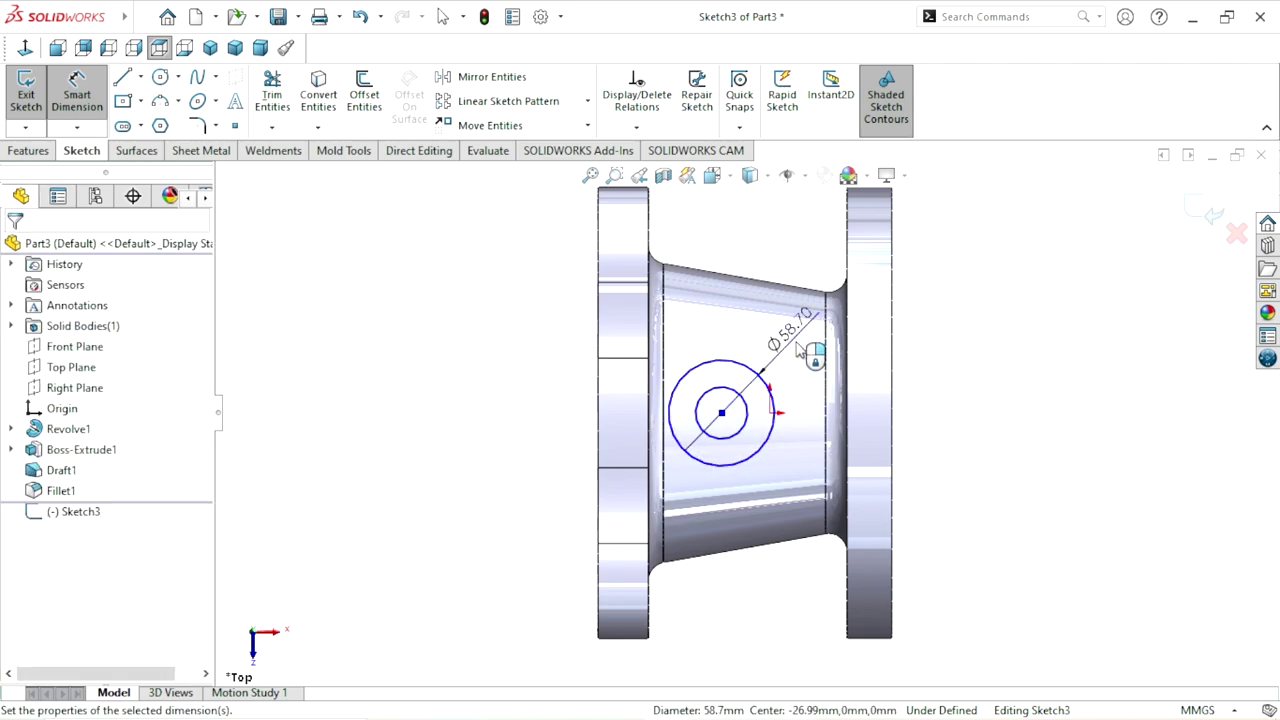
click(800, 350)
text(45)
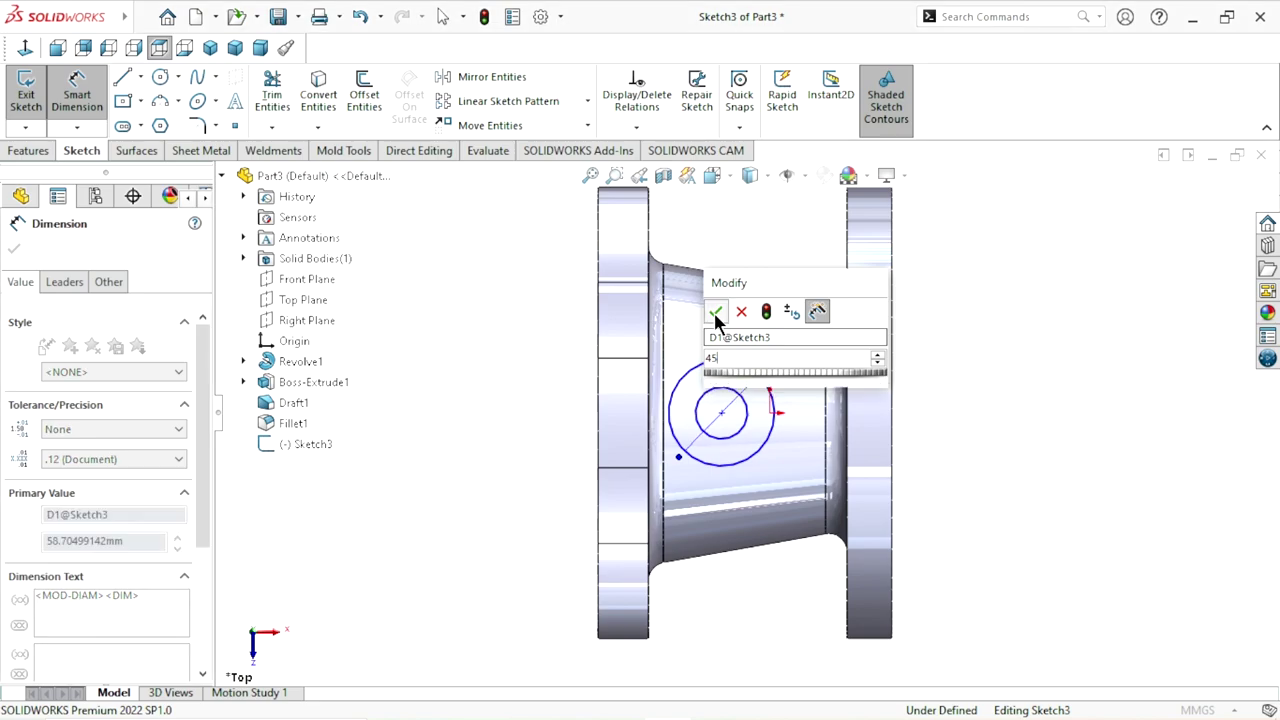
click(714, 312)
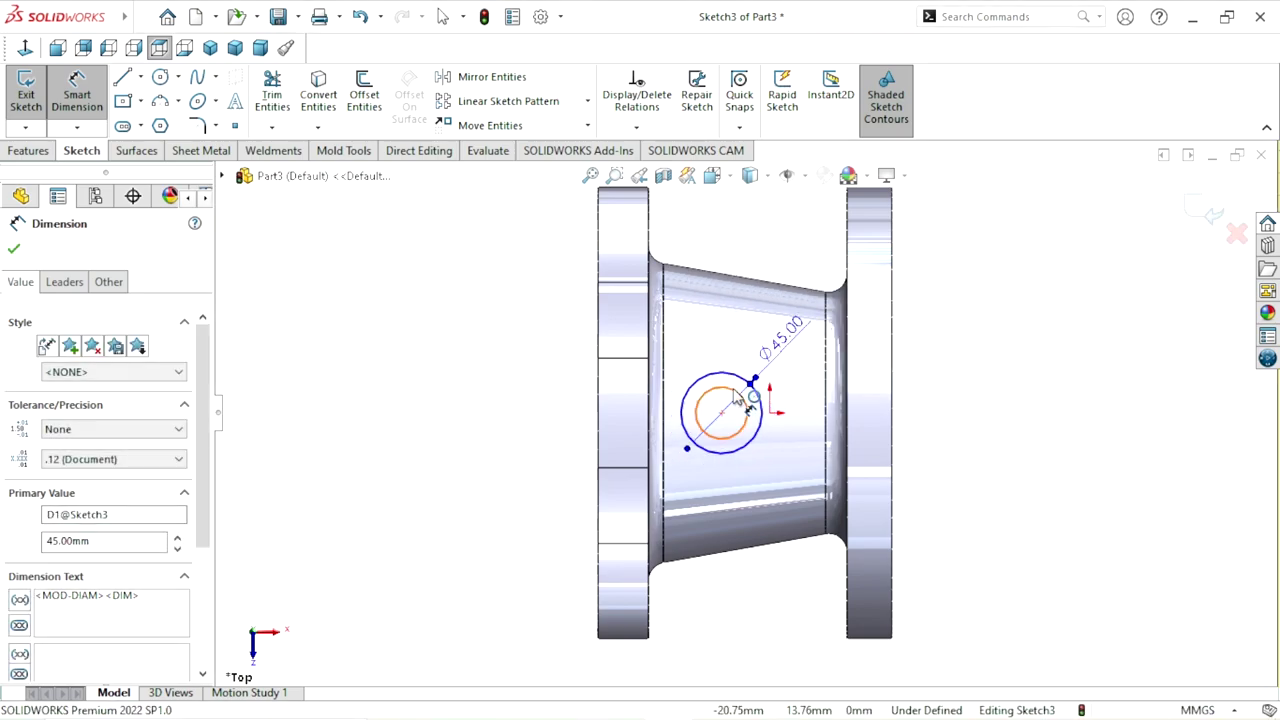
click(740, 396)
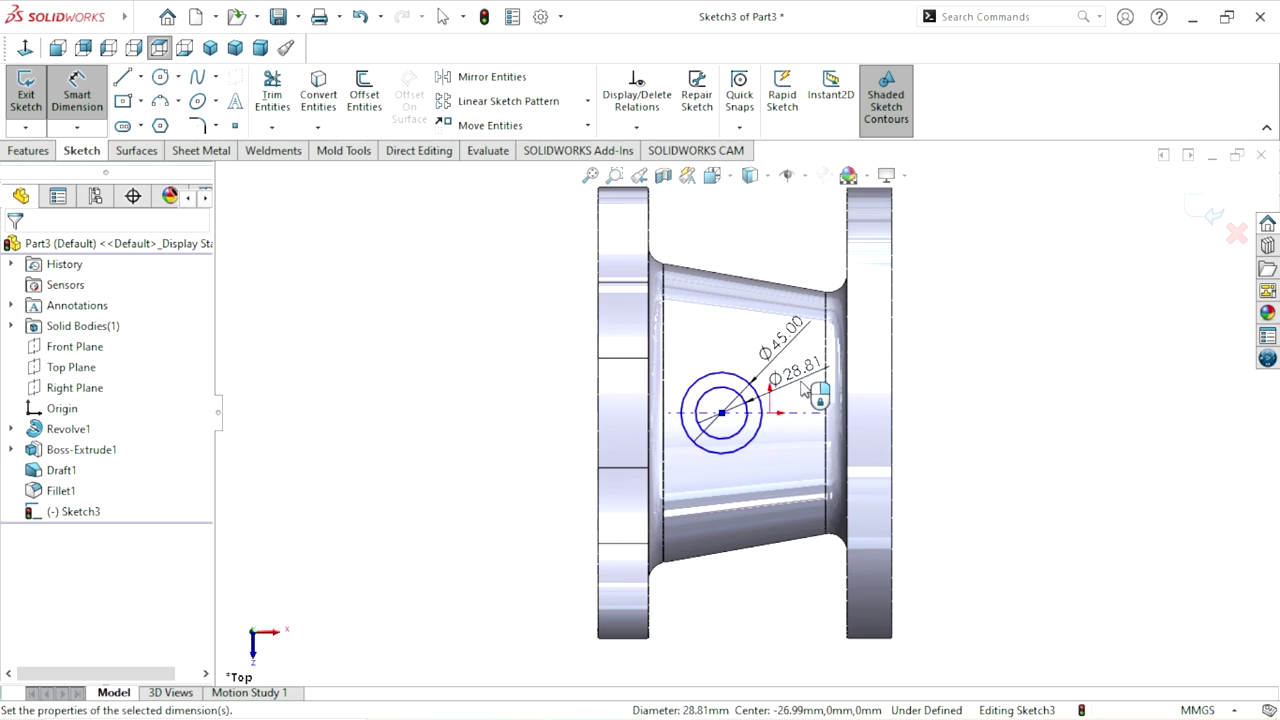
click(805, 390)
text(30)
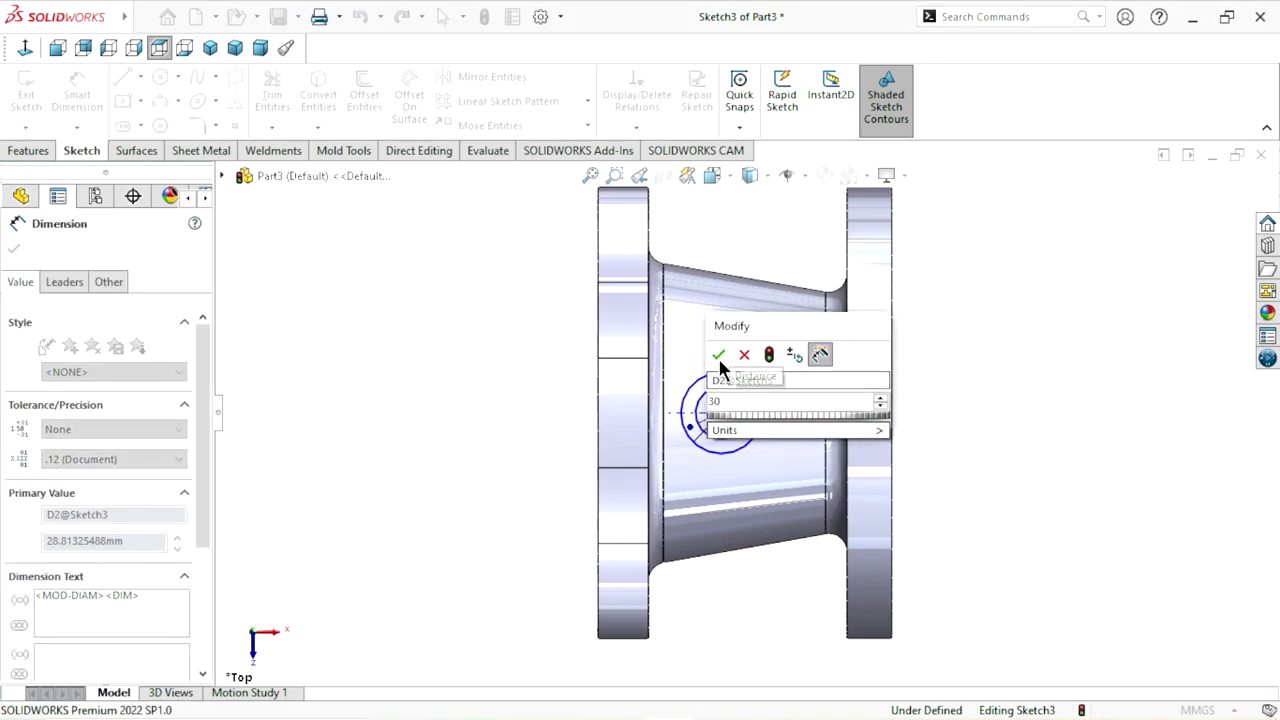
click(718, 356)
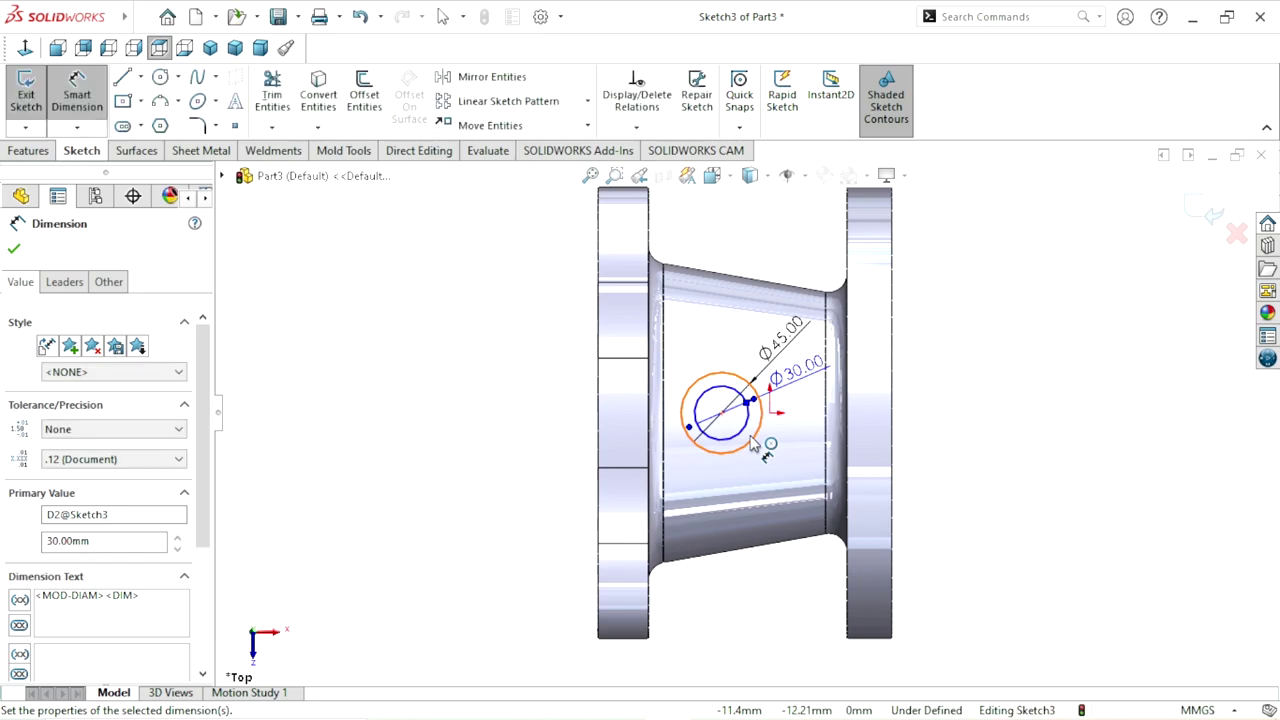
click(13, 249)
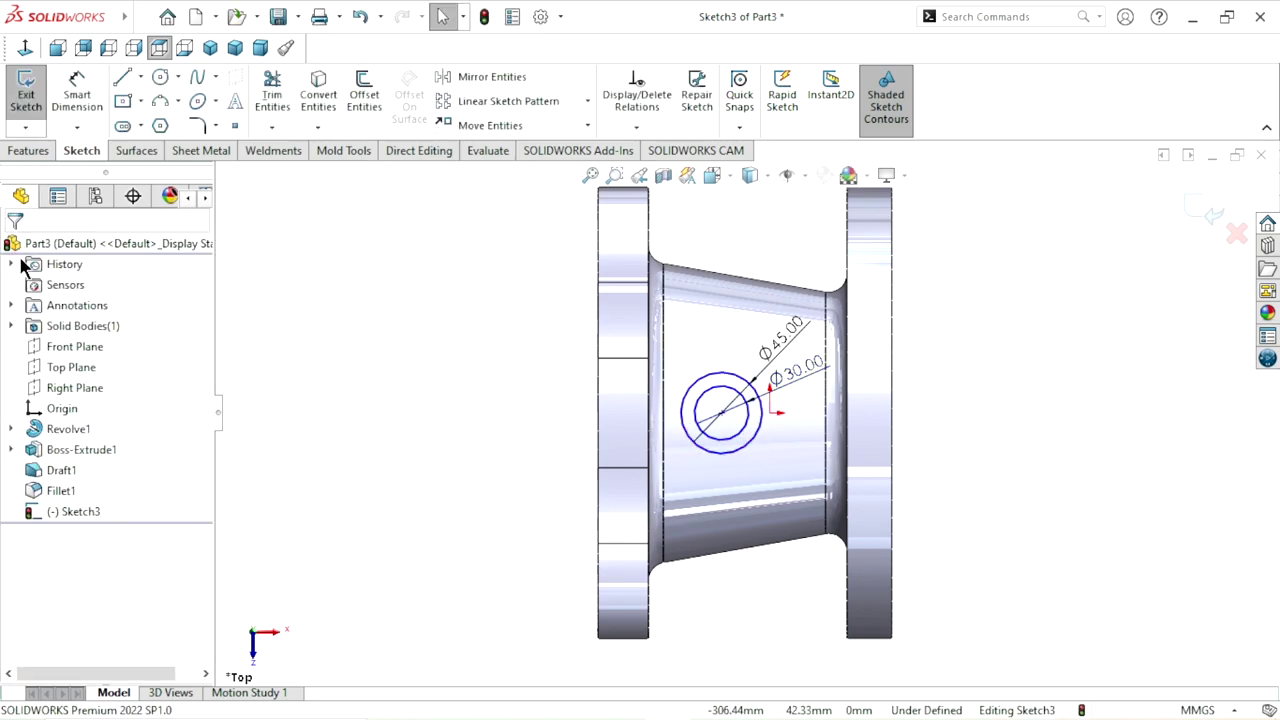
- Dimension the circles' centre 42 mm from the flange edge
mouse_move(554, 418)
middle_down()
mouse_move(791, 352)
mouse_move(996, 428)
middle_up()
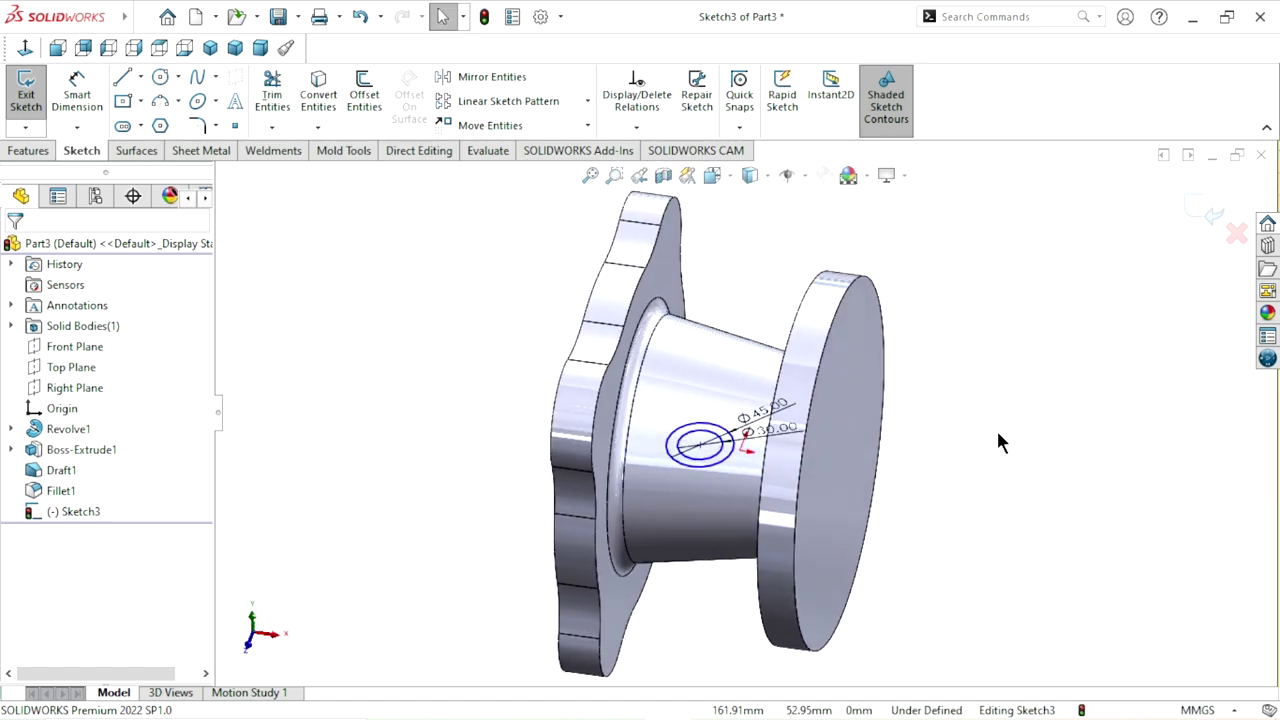
click(25, 48)
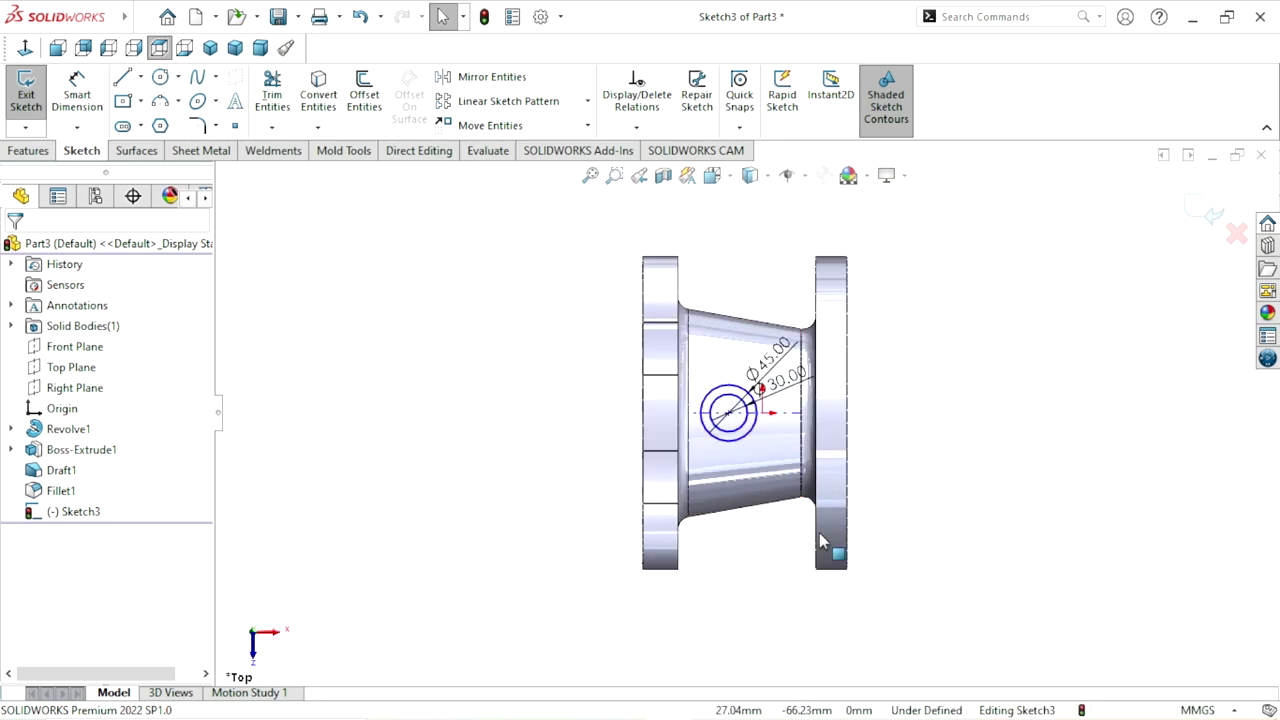
ctrl+middle_drag(830, 560, 809, 548)
click(78, 98)
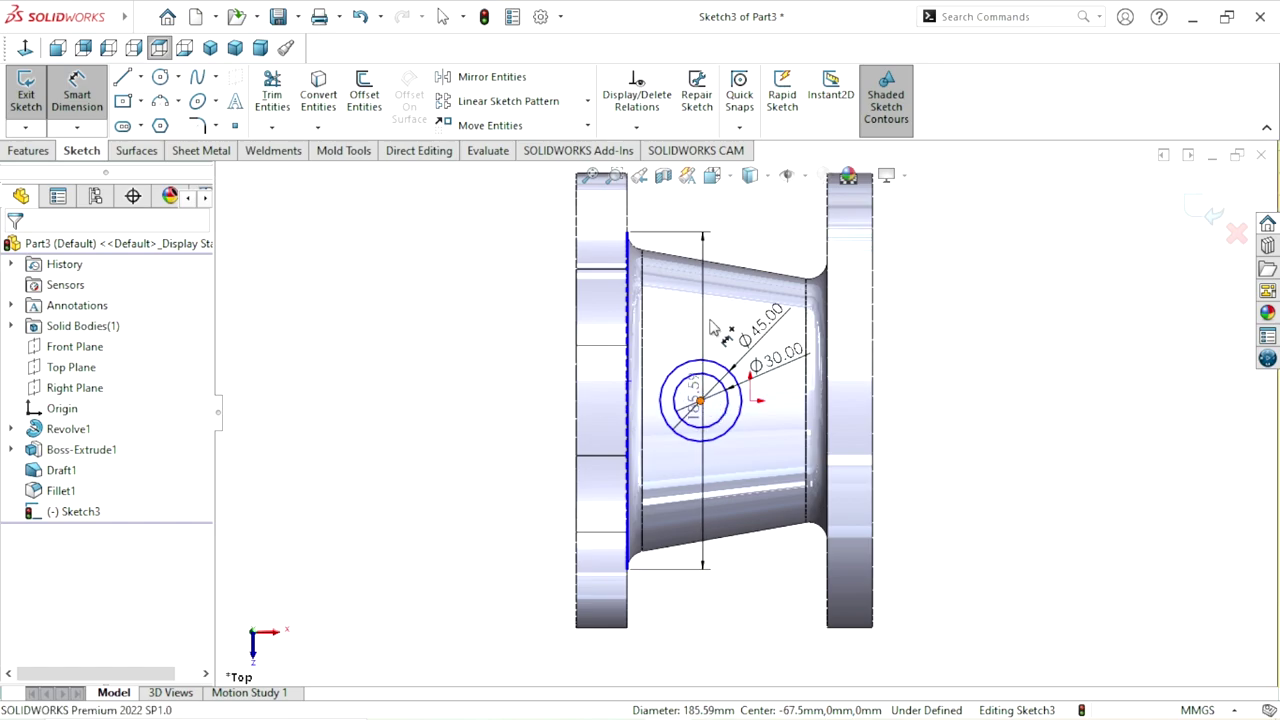
click(700, 400)
click(693, 237)
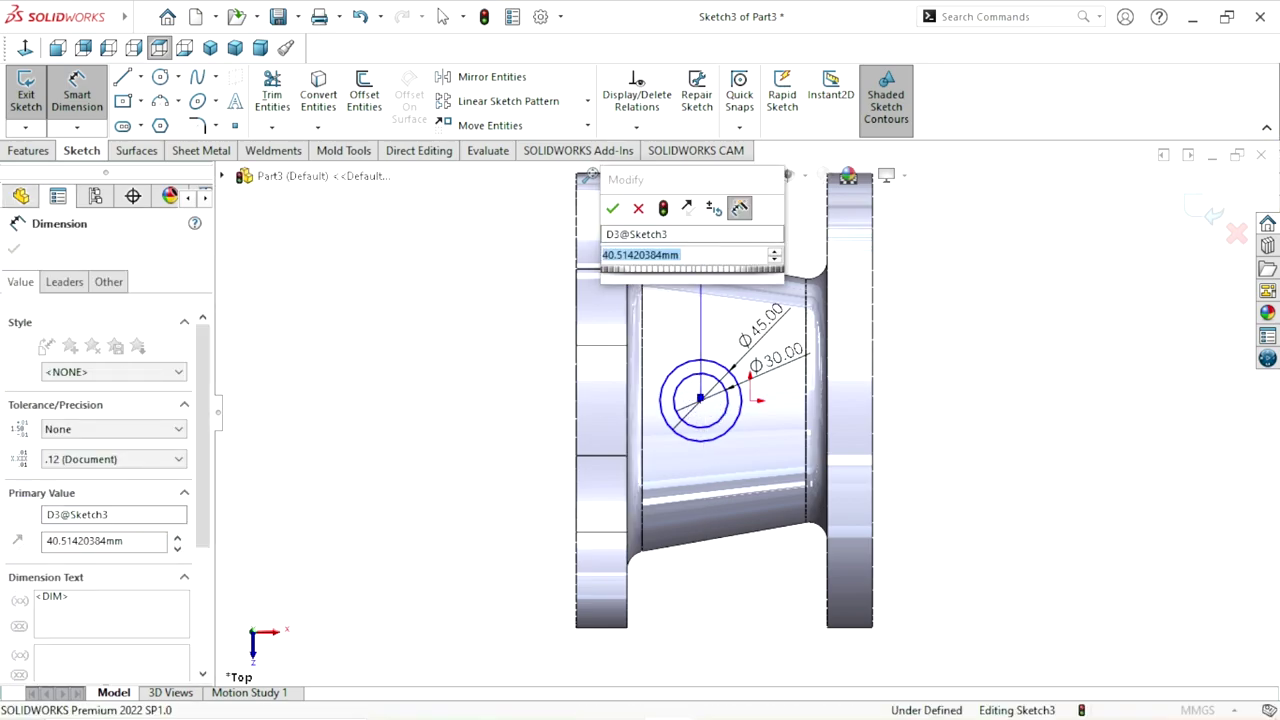
text(42)
click(613, 208)
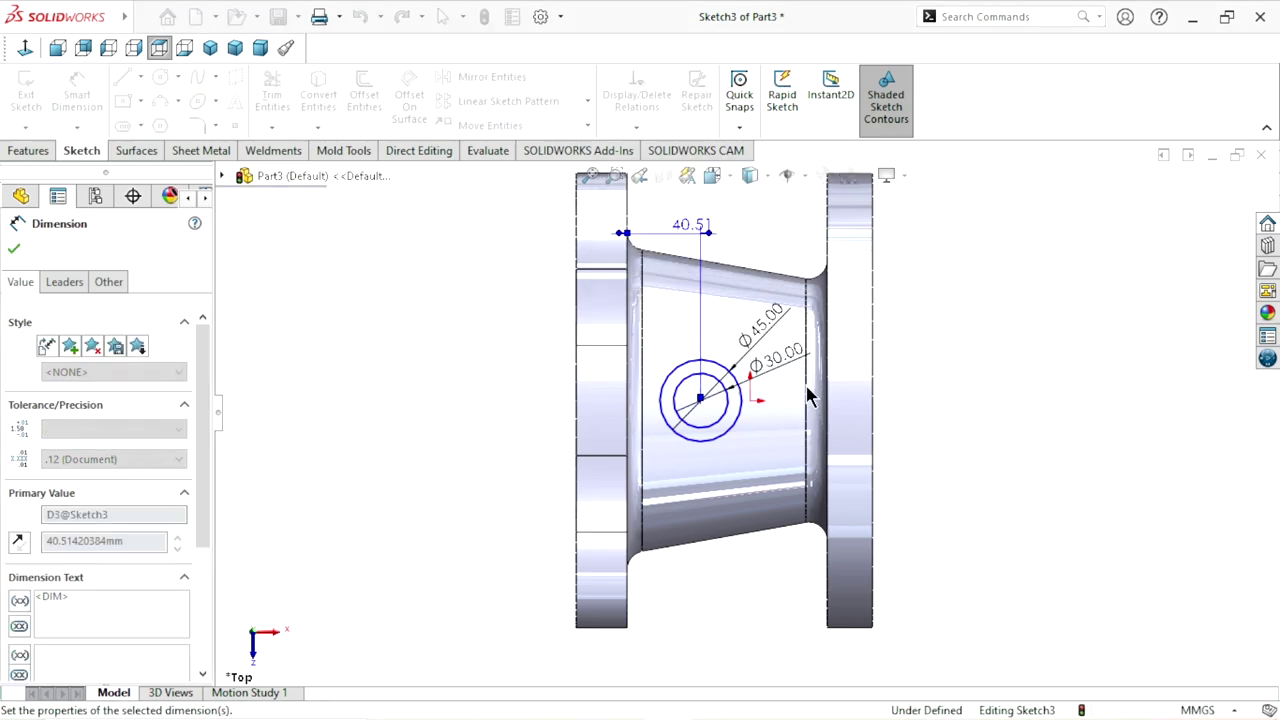
click(16, 255)
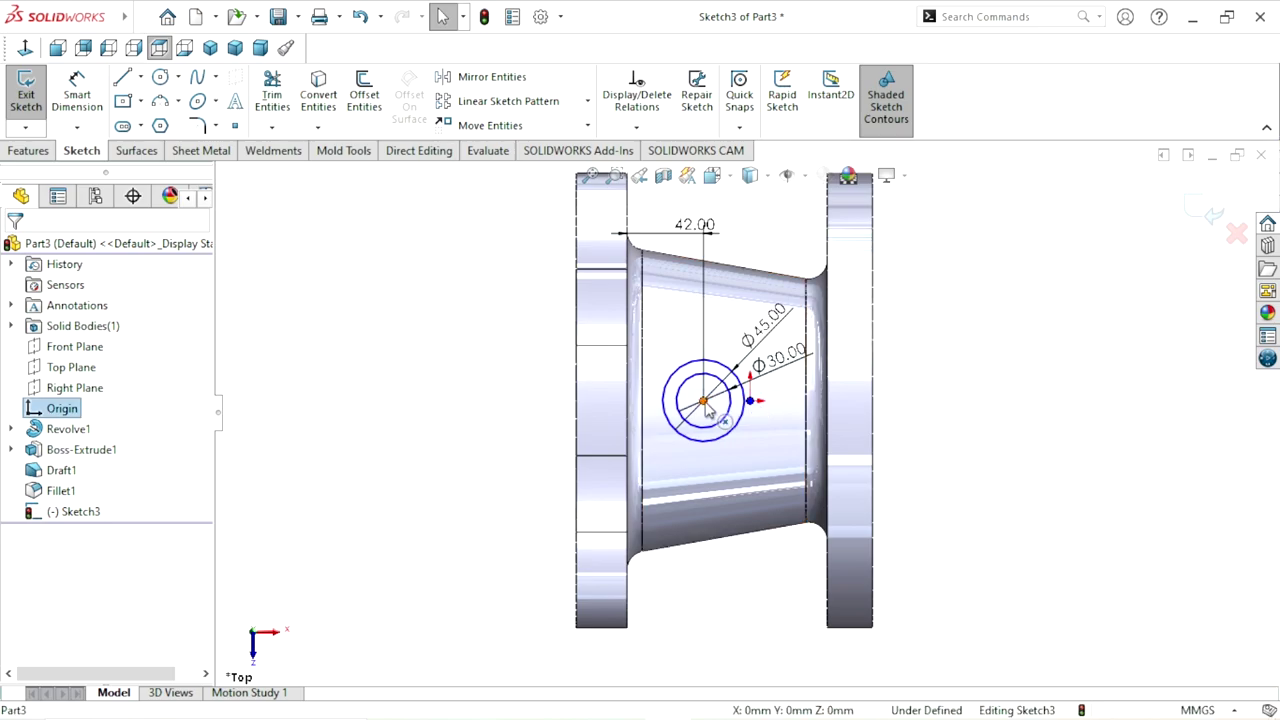
- Add a Horizontal relation between the circles' centre and the origin
click(704, 402)
ctrl+click(750, 400)
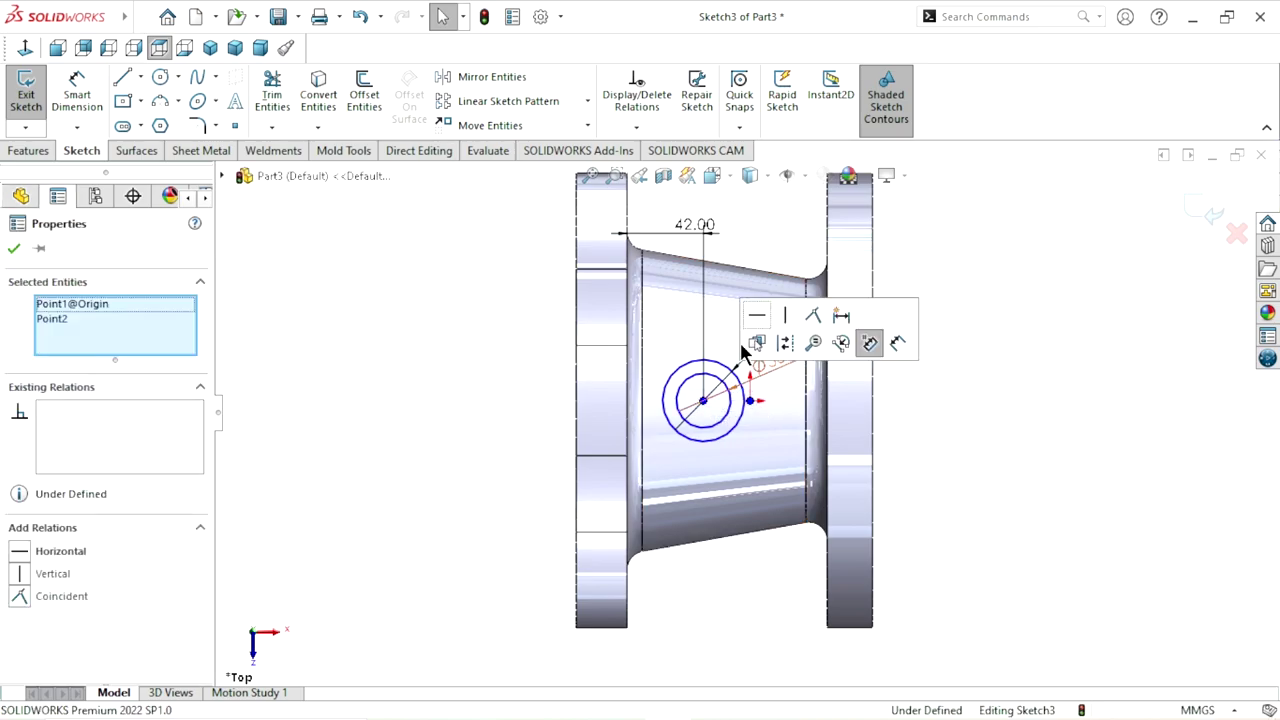
click(760, 315)
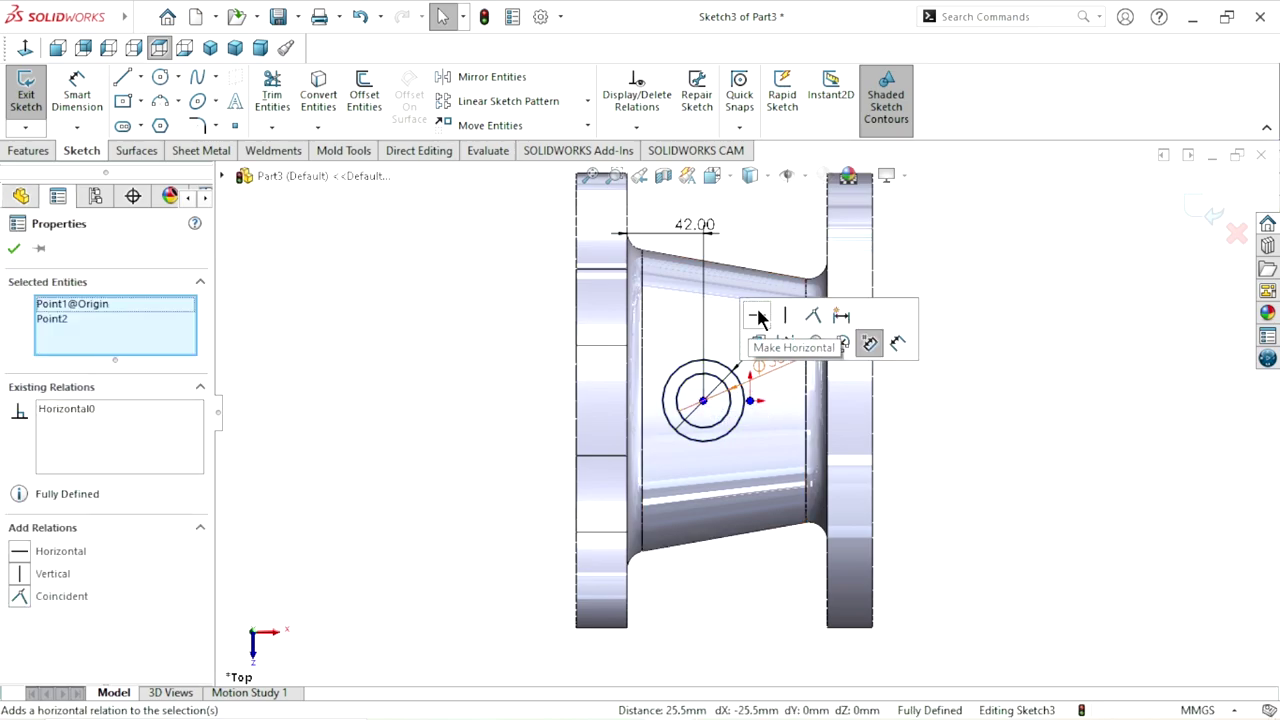
click(15, 251)
click(40, 147)
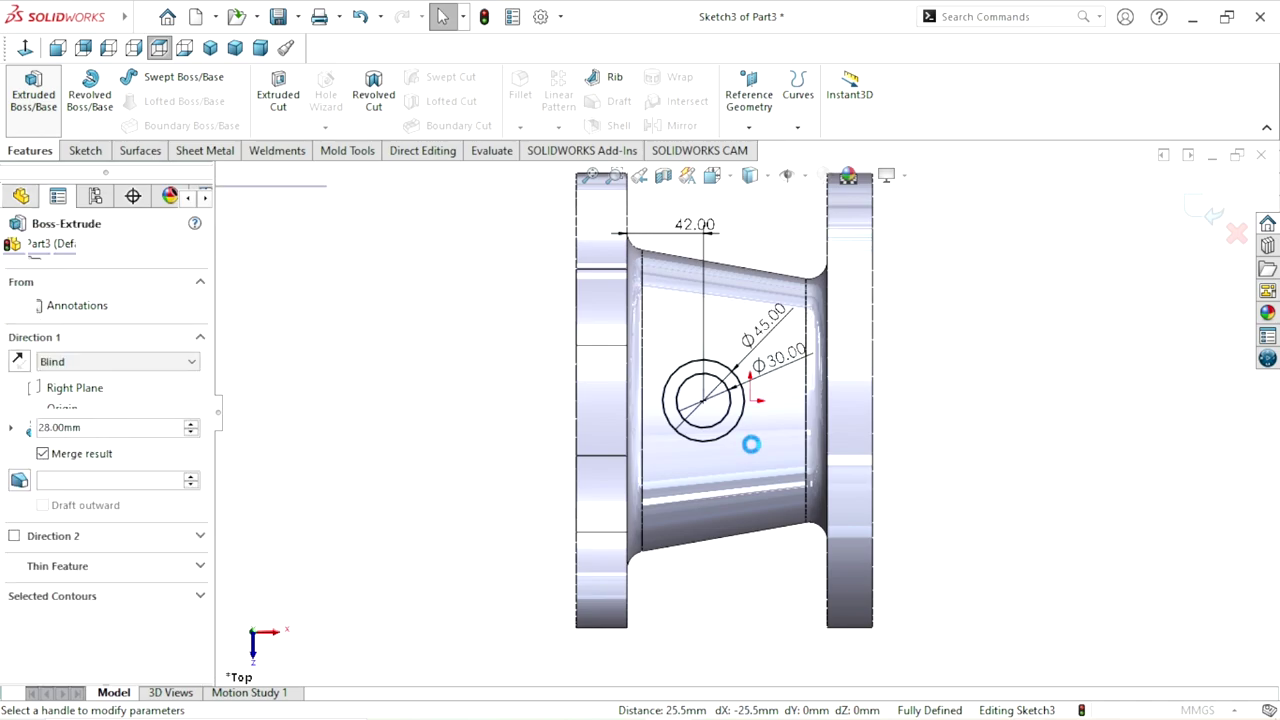
- Extrude the Ø45/Ø30 ring sketch 135 mm blind into the hollow Boss-Extrude2 tube
mouse_move(650, 624)
middle_down()
mouse_move(803, 591)
mouse_move(691, 369)
mouse_move(754, 491)
mouse_move(833, 524)
mouse_move(780, 511)
mouse_move(834, 427)
middle_up()
scroll(834, 427, down, 4)
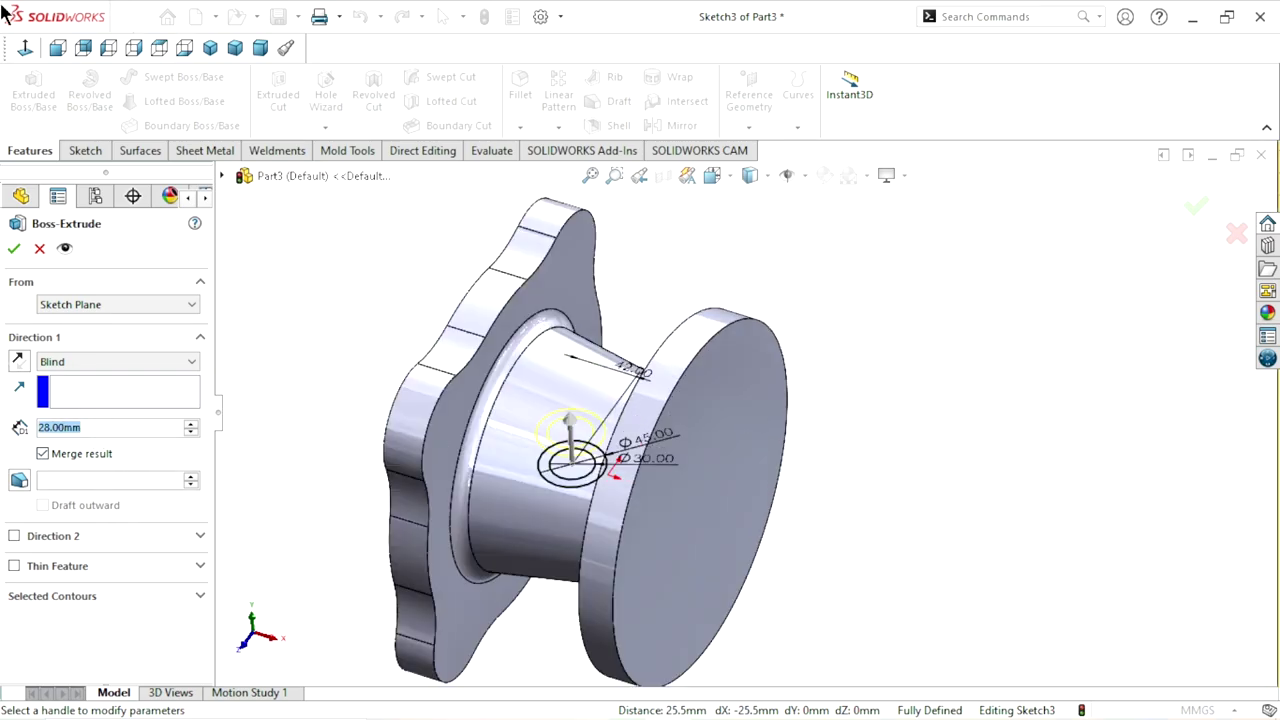
text(135)
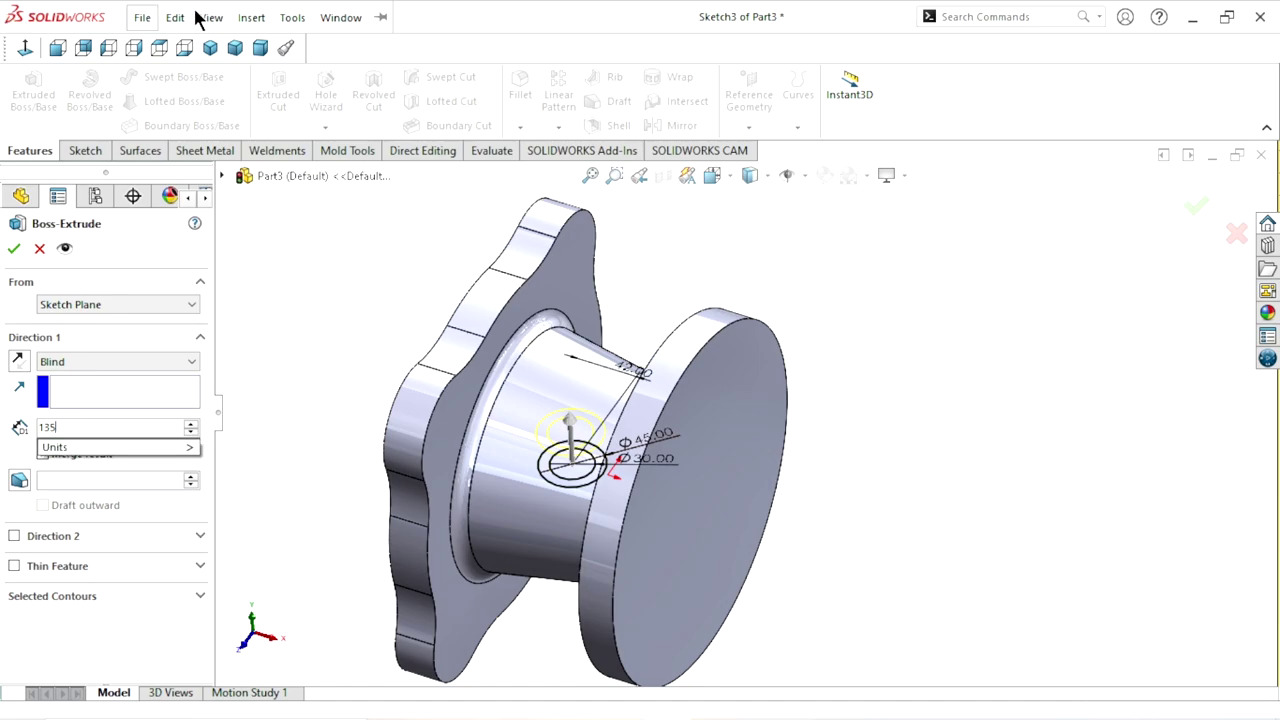
click(142, 17)
click(363, 254)
key(Return)
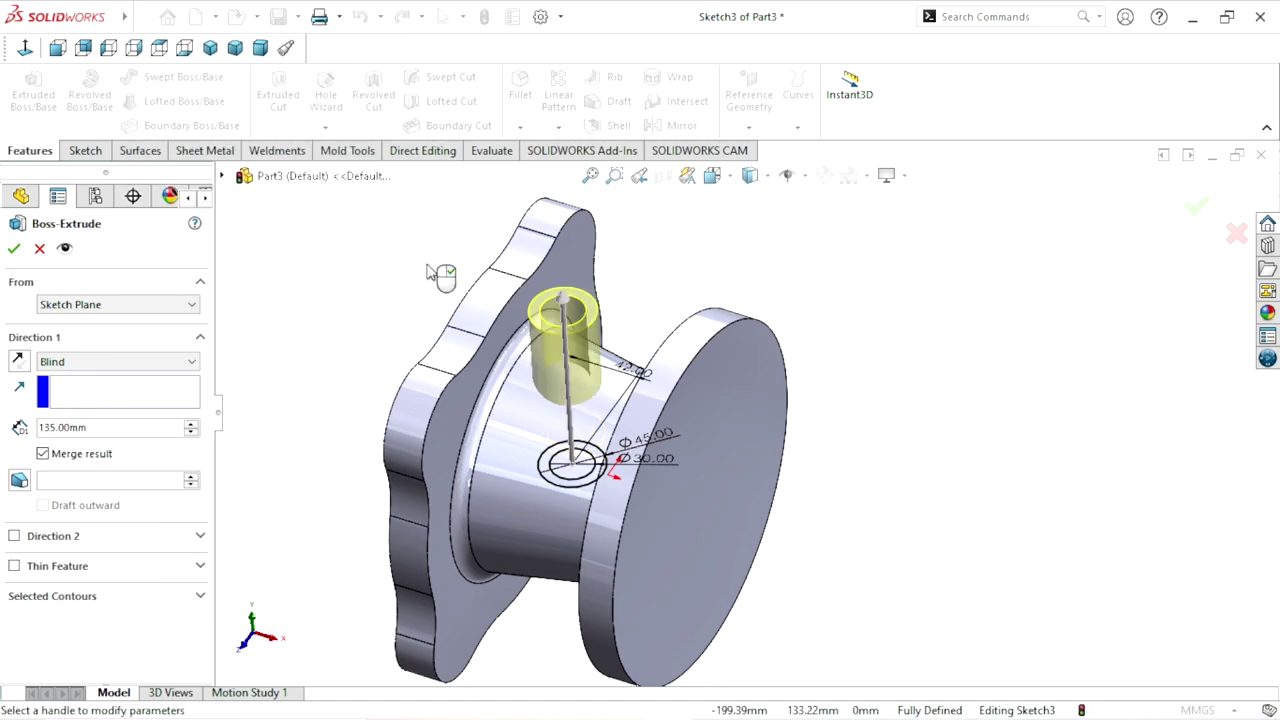
click(15, 249)
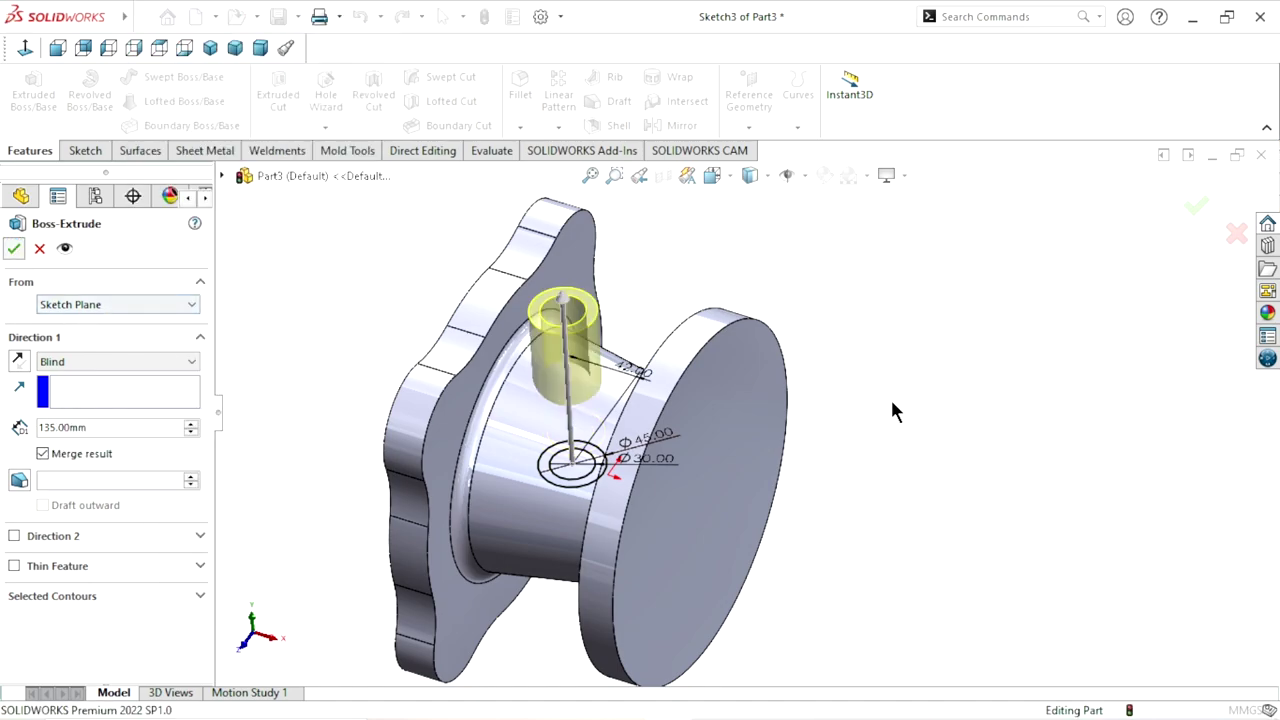
mouse_move(840, 440)
middle_down()
mouse_move(662, 460)
mouse_move(722, 474)
mouse_move(670, 420)
middle_up()
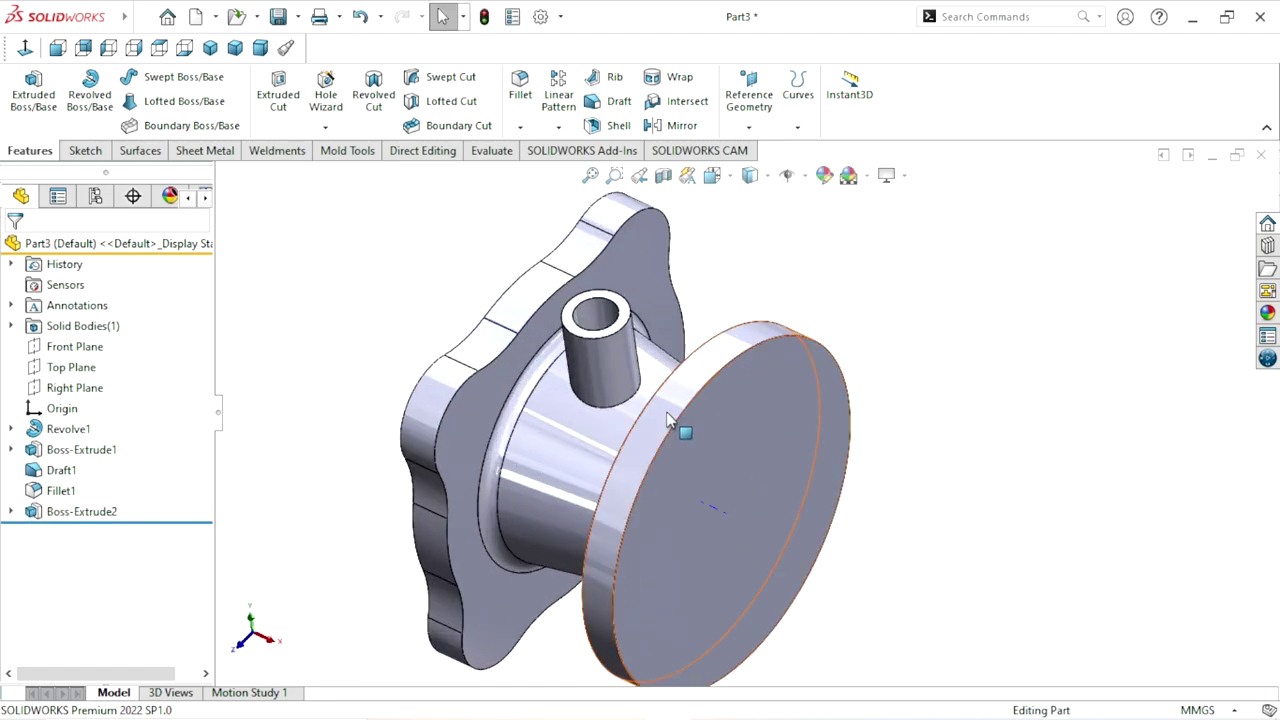
click(618, 308)
- Start a sketch on the boss top face and draw a horizontal centreline from the origin
click(690, 242)
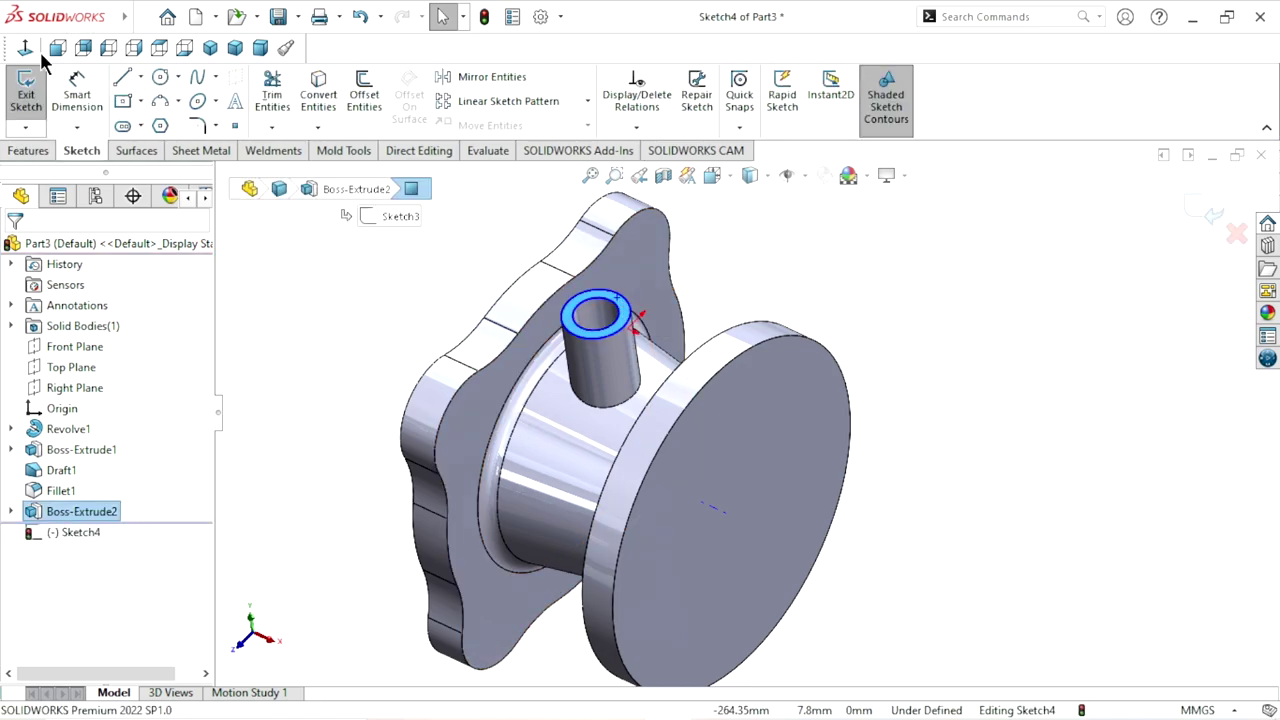
scroll(866, 416, down, 1)
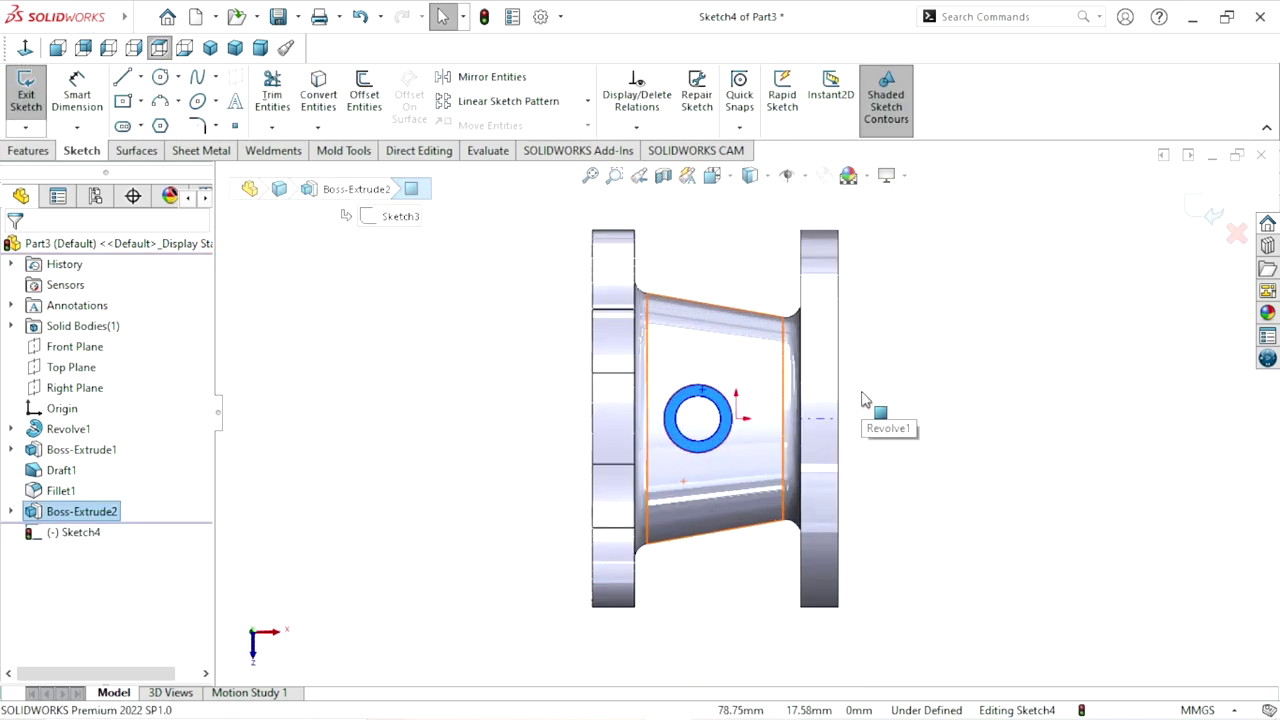
scroll(820, 413, down, 2)
scroll(810, 430, down, 1)
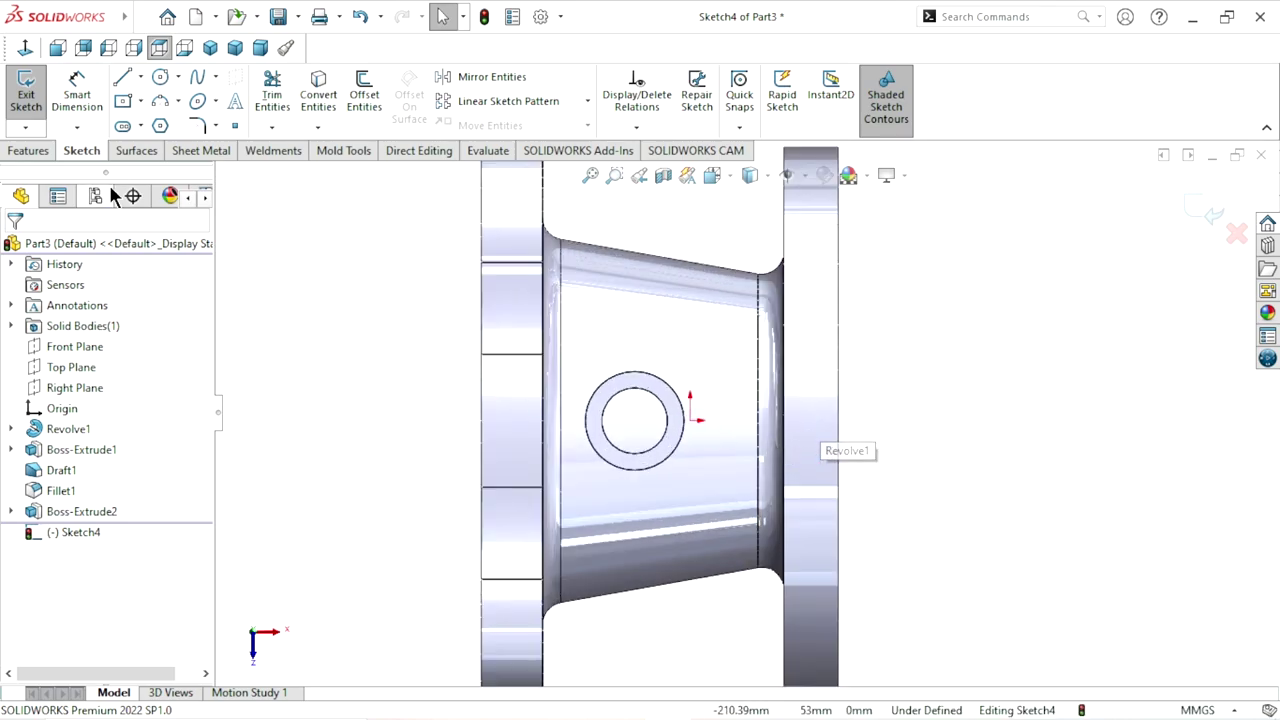
click(141, 78)
click(146, 120)
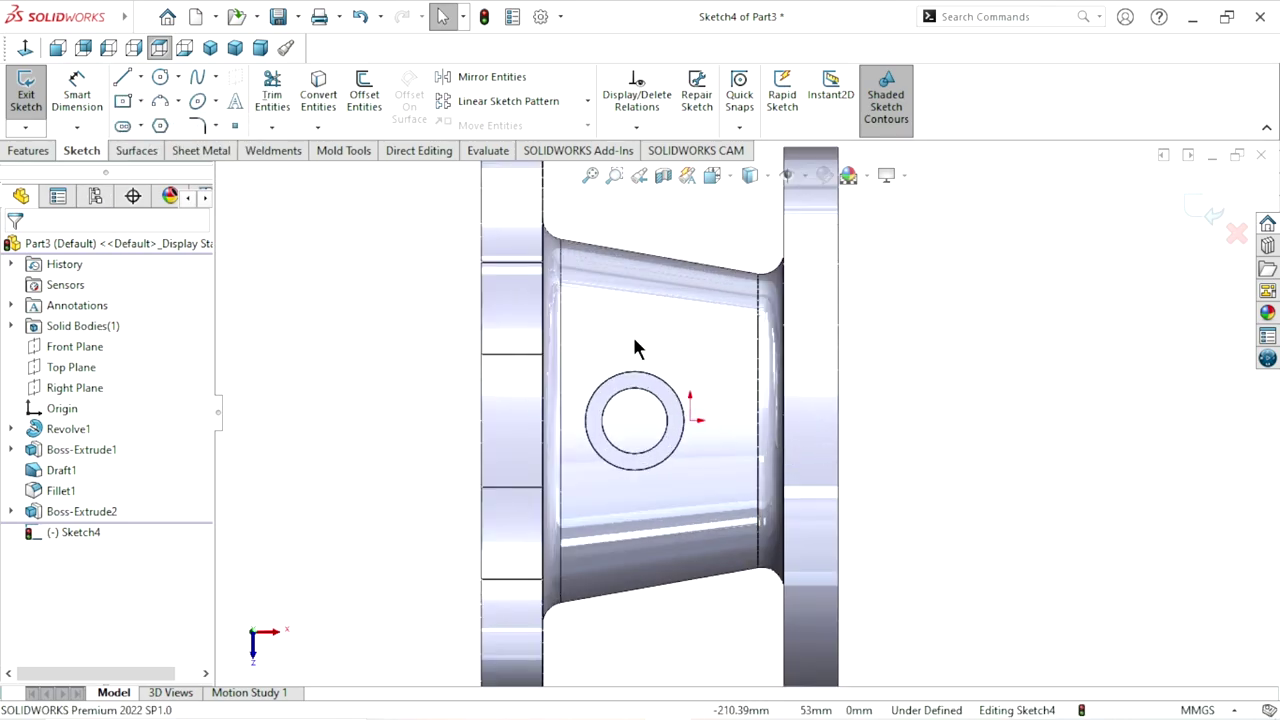
click(690, 420)
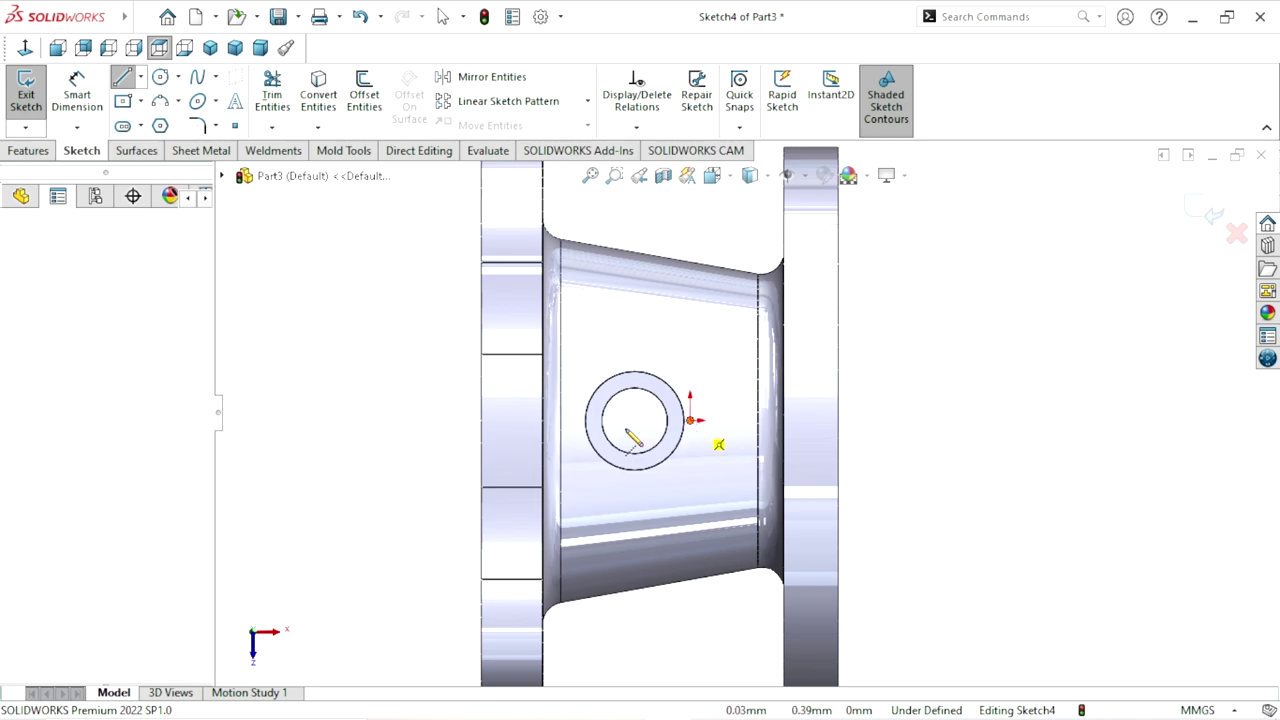
click(400, 421)
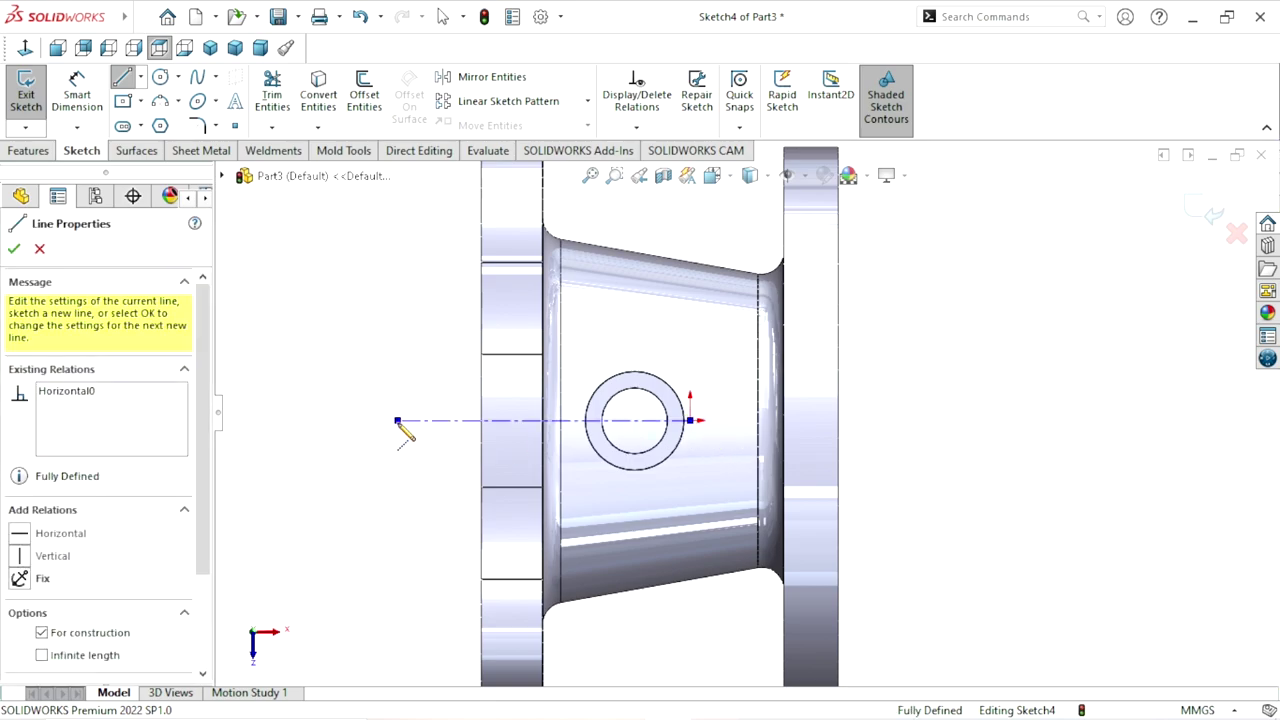
right_click(920, 338)
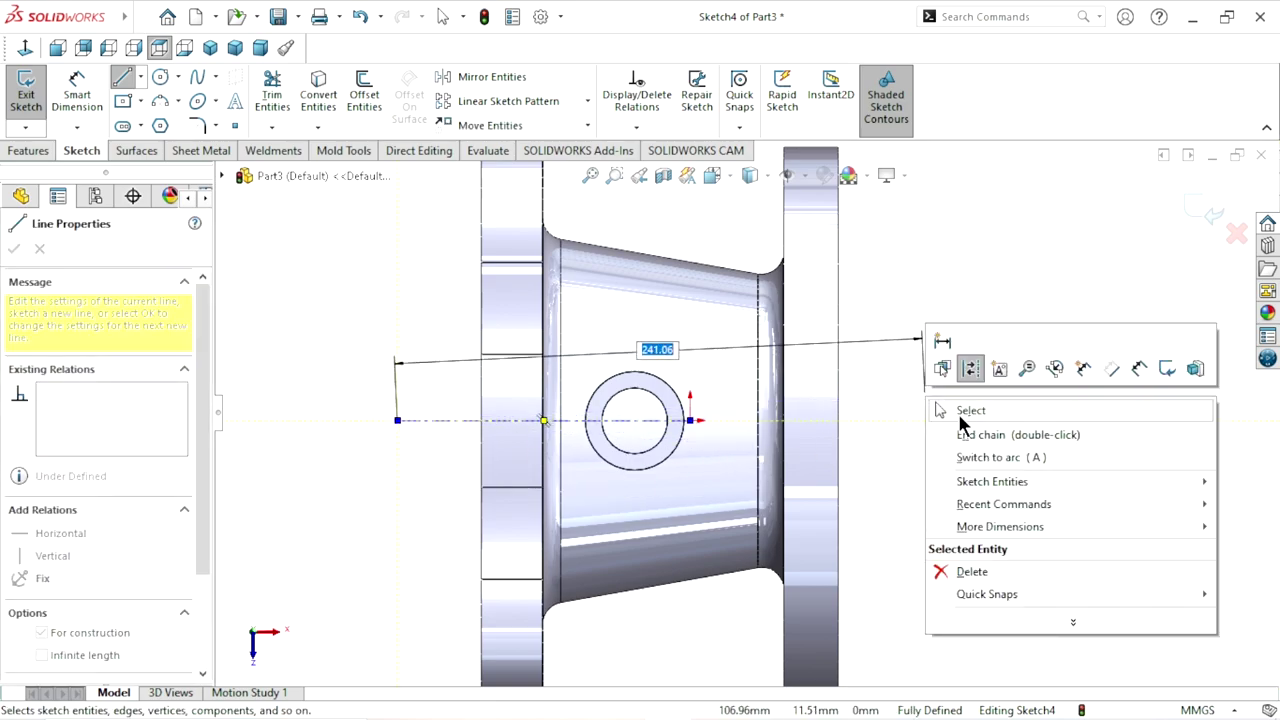
click(960, 418)
scroll(682, 456, down, 2)
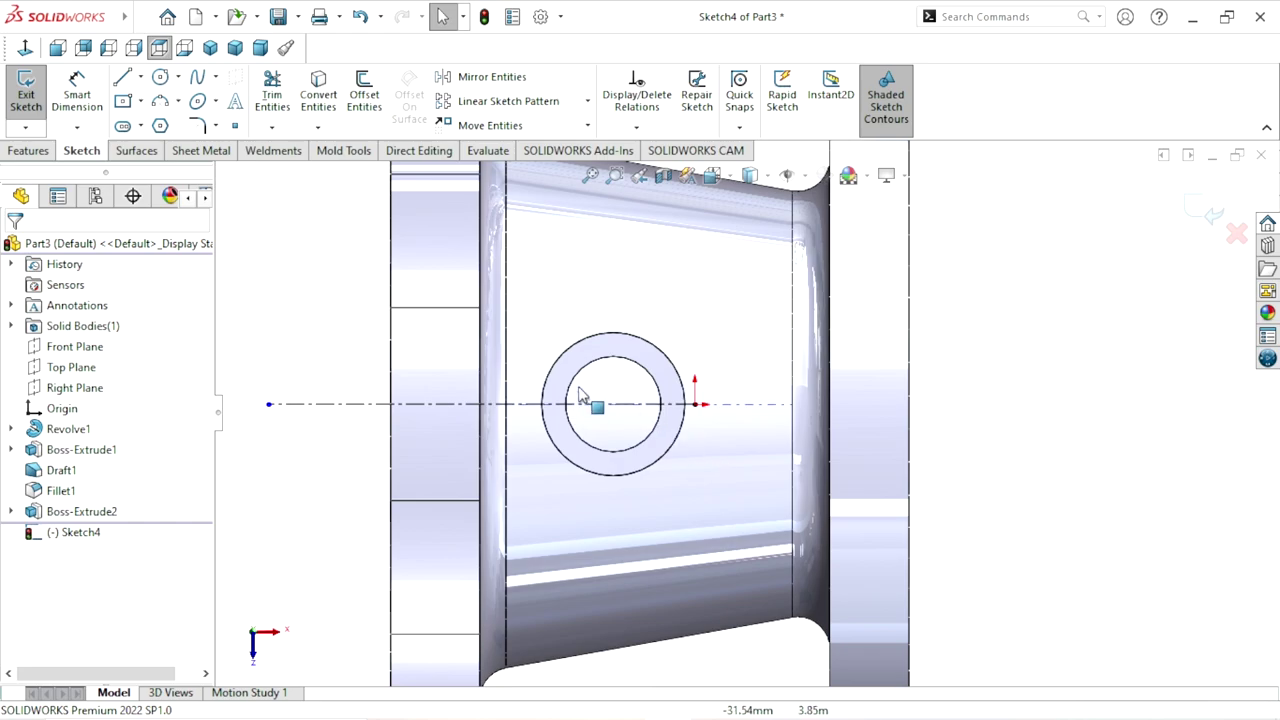
- Draw a vertical midpoint construction line centred on the boss
click(141, 78)
click(122, 147)
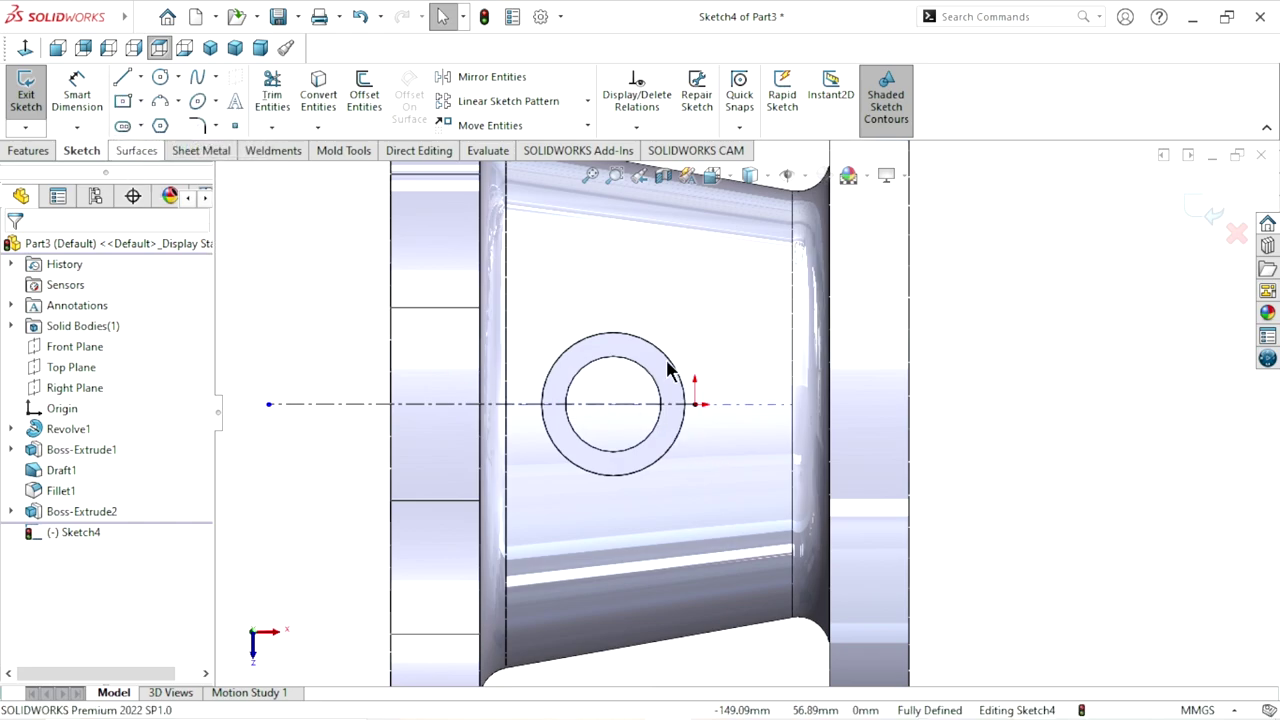
click(613, 405)
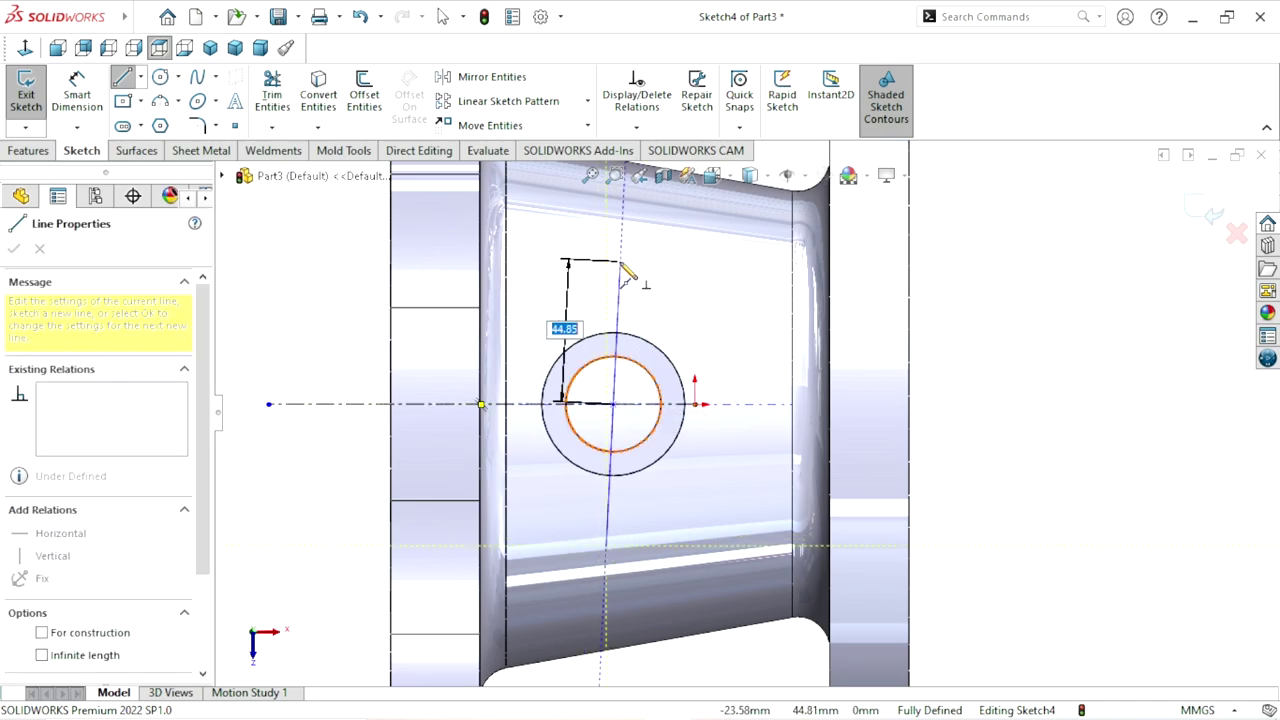
click(613, 250)
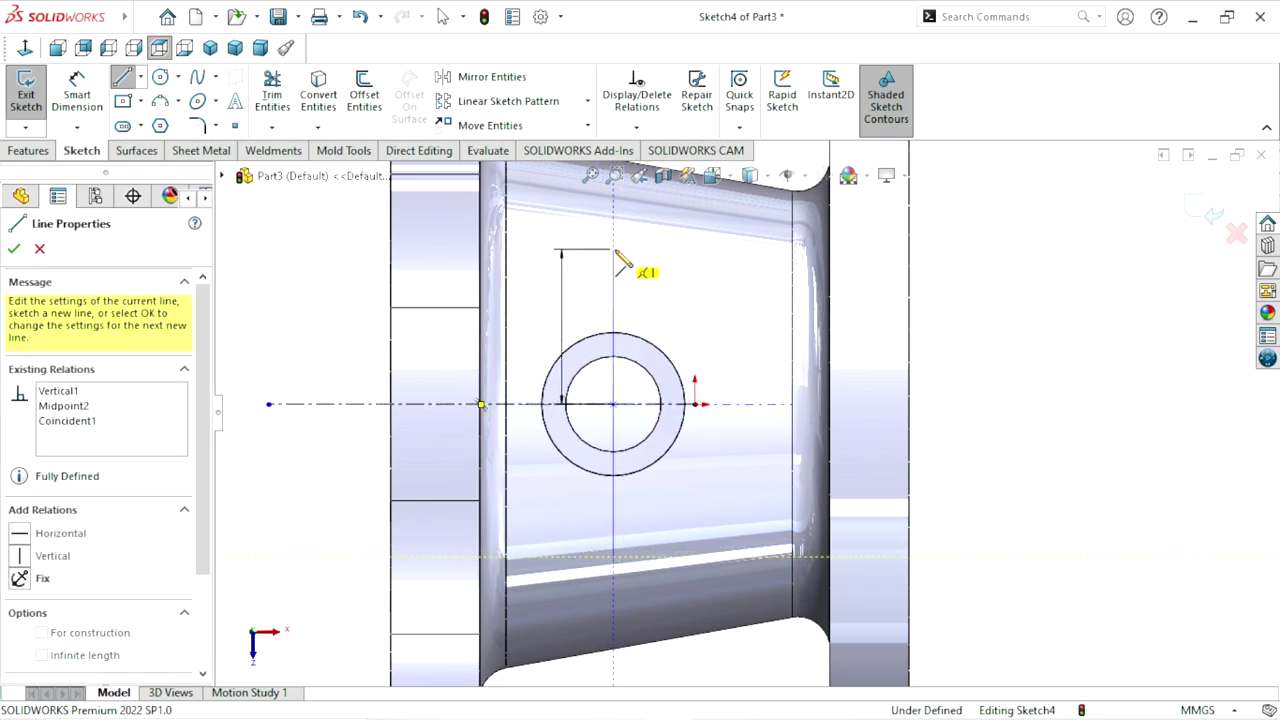
right_click(986, 391)
click(993, 400)
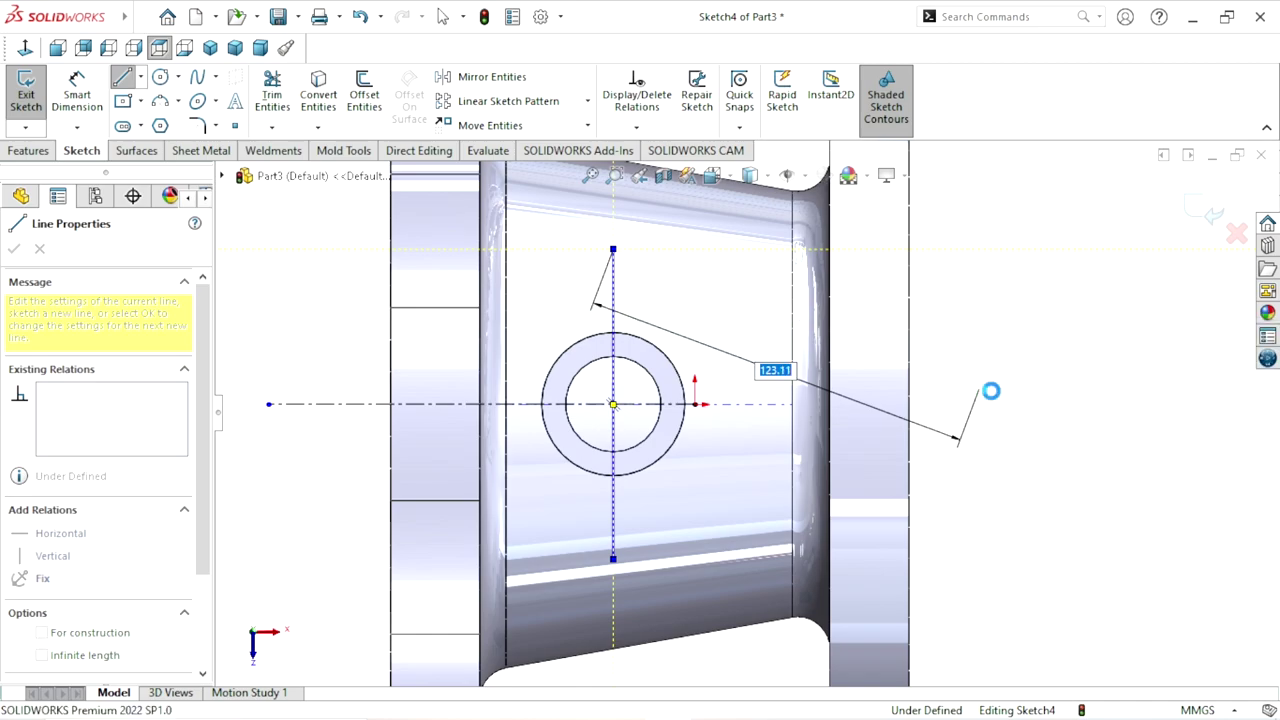
key(Escape)
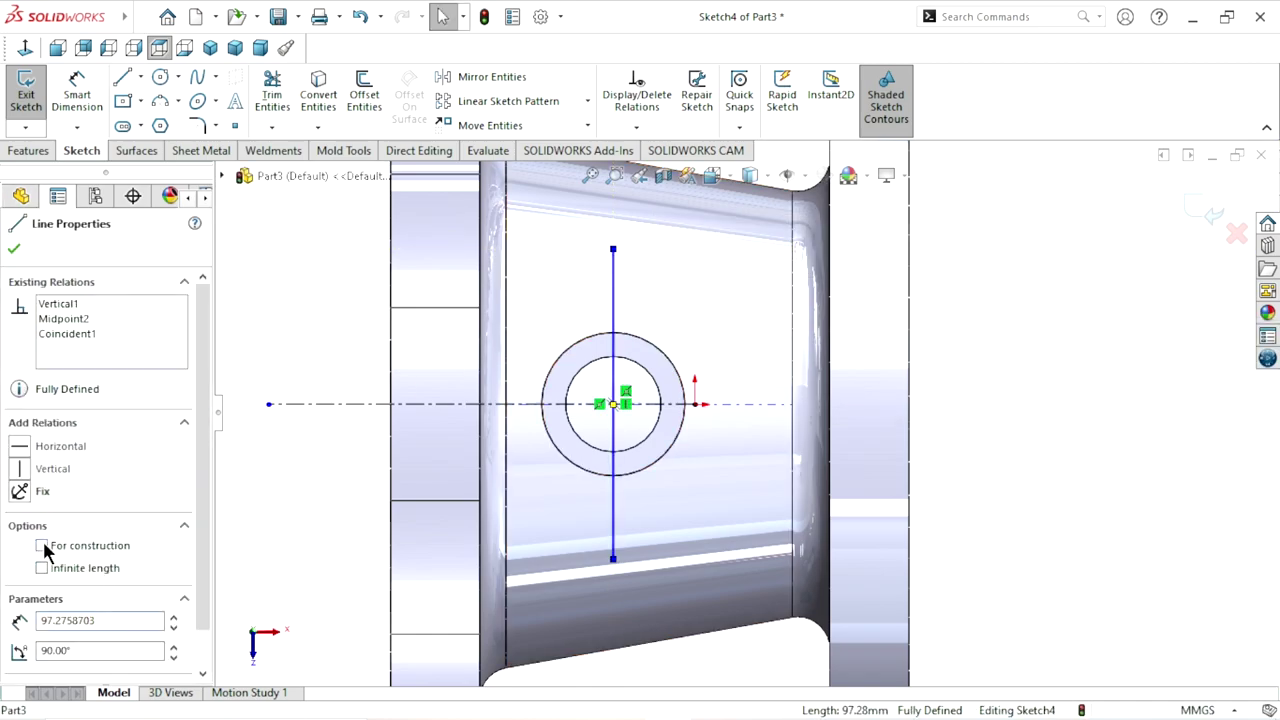
click(14, 250)
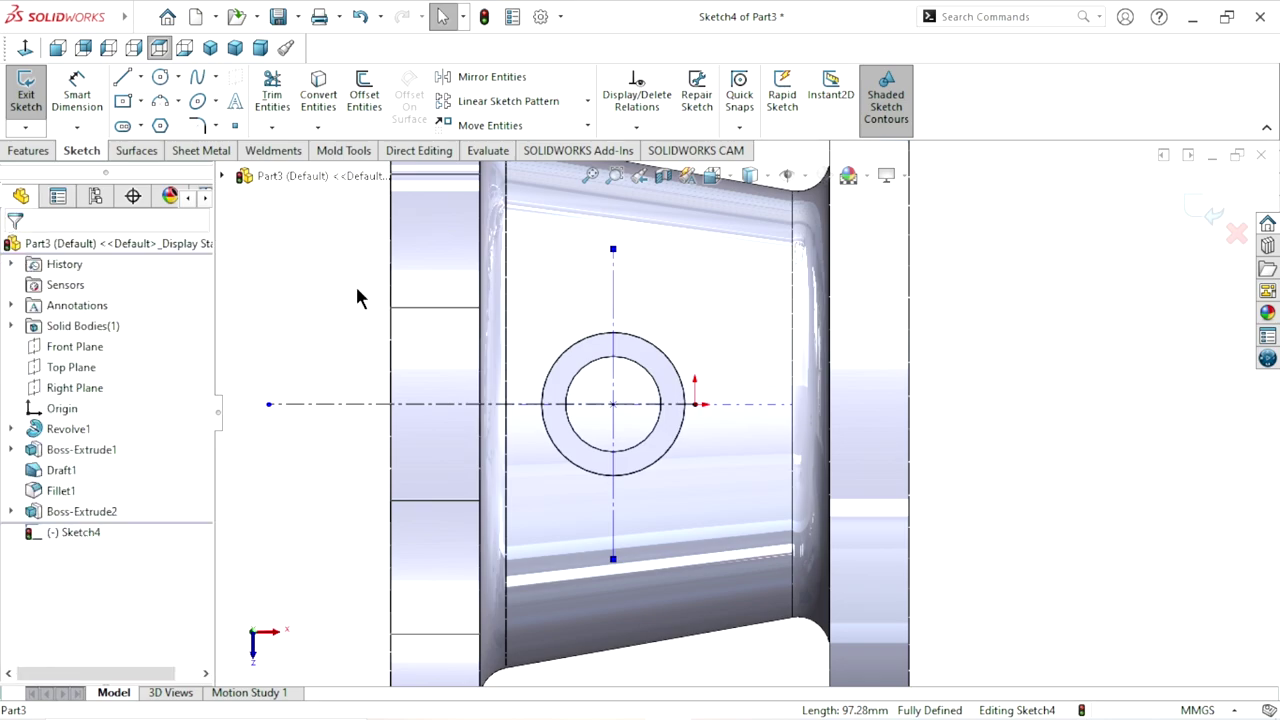
- Dimension the vertical construction line to 85 mm long
click(101, 95)
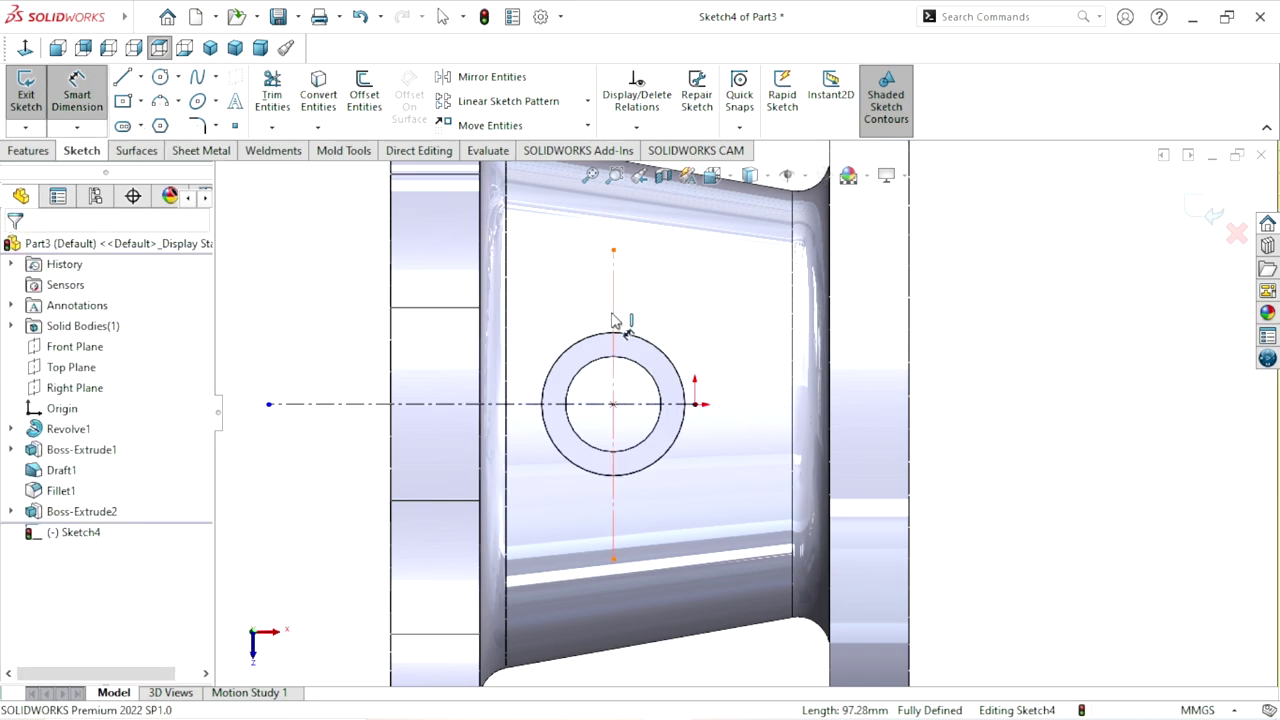
click(613, 375)
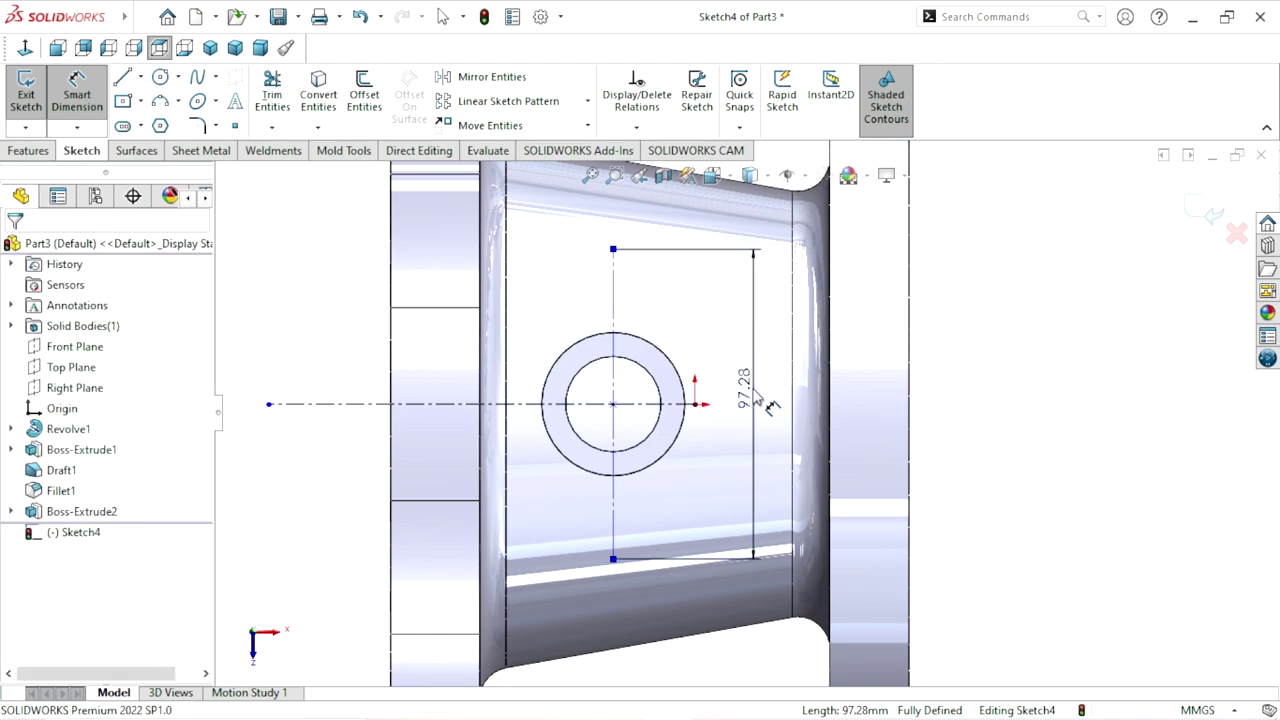
click(770, 405)
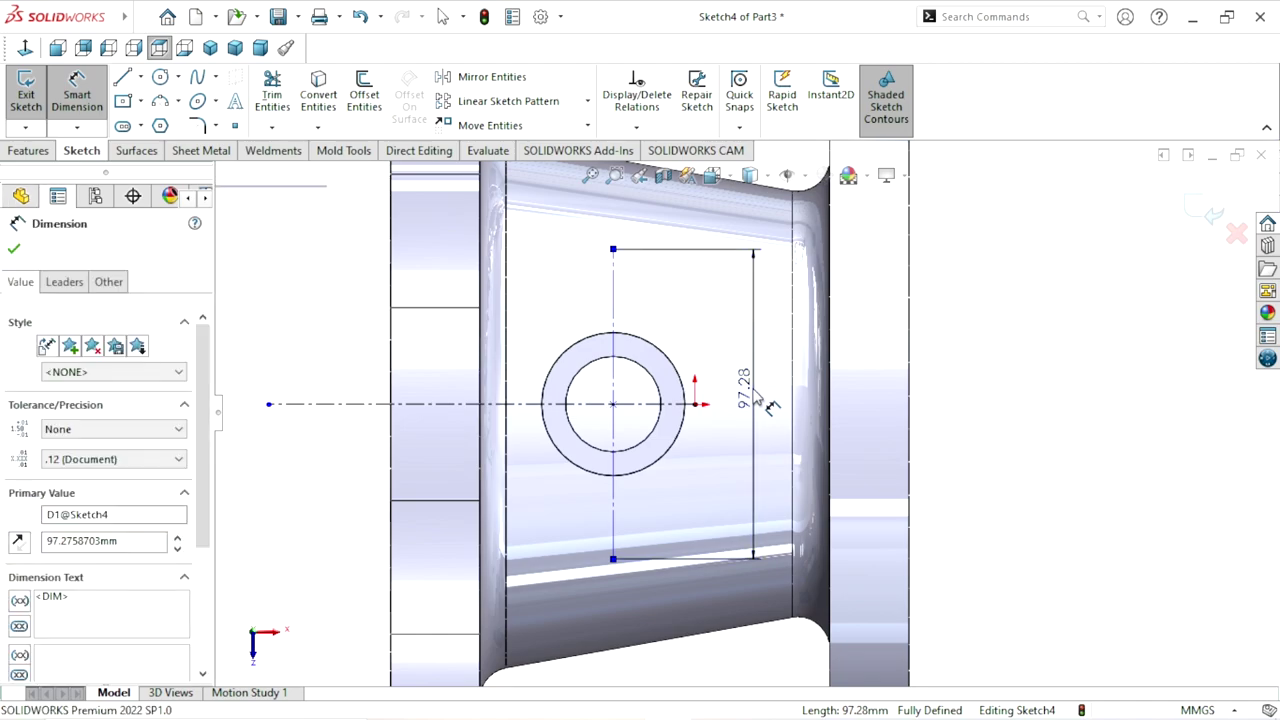
text(85)
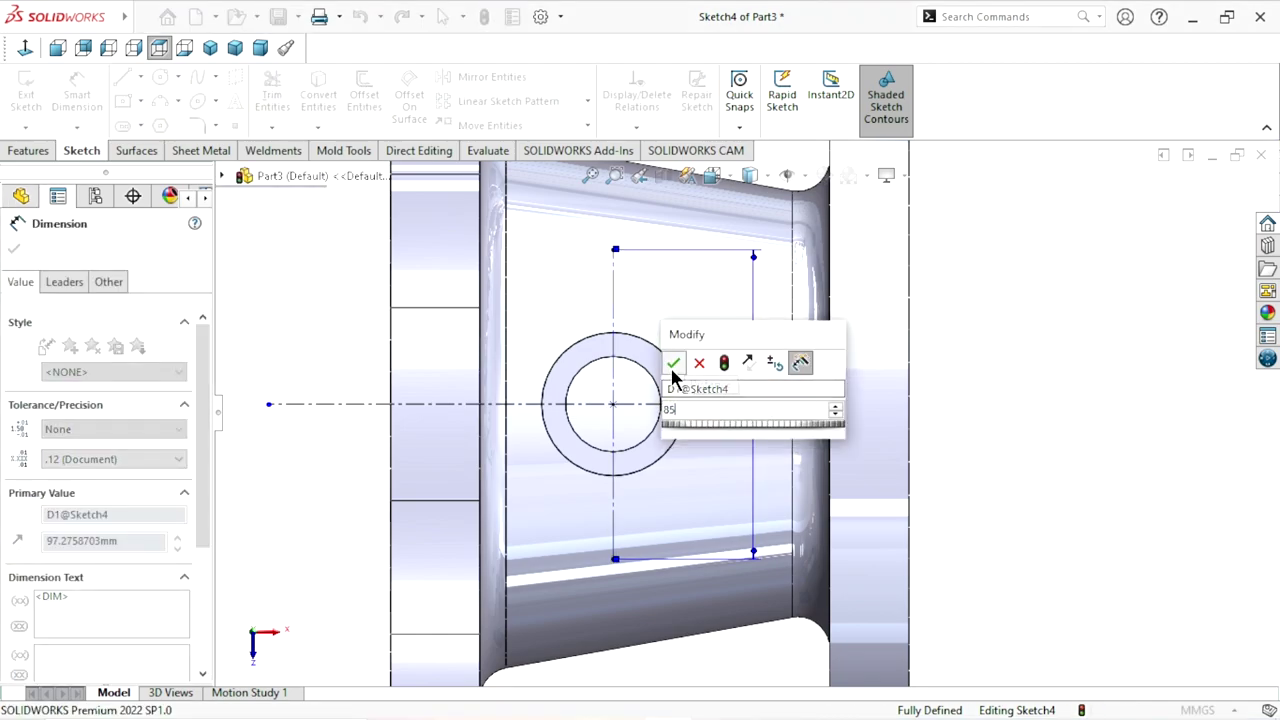
click(672, 364)
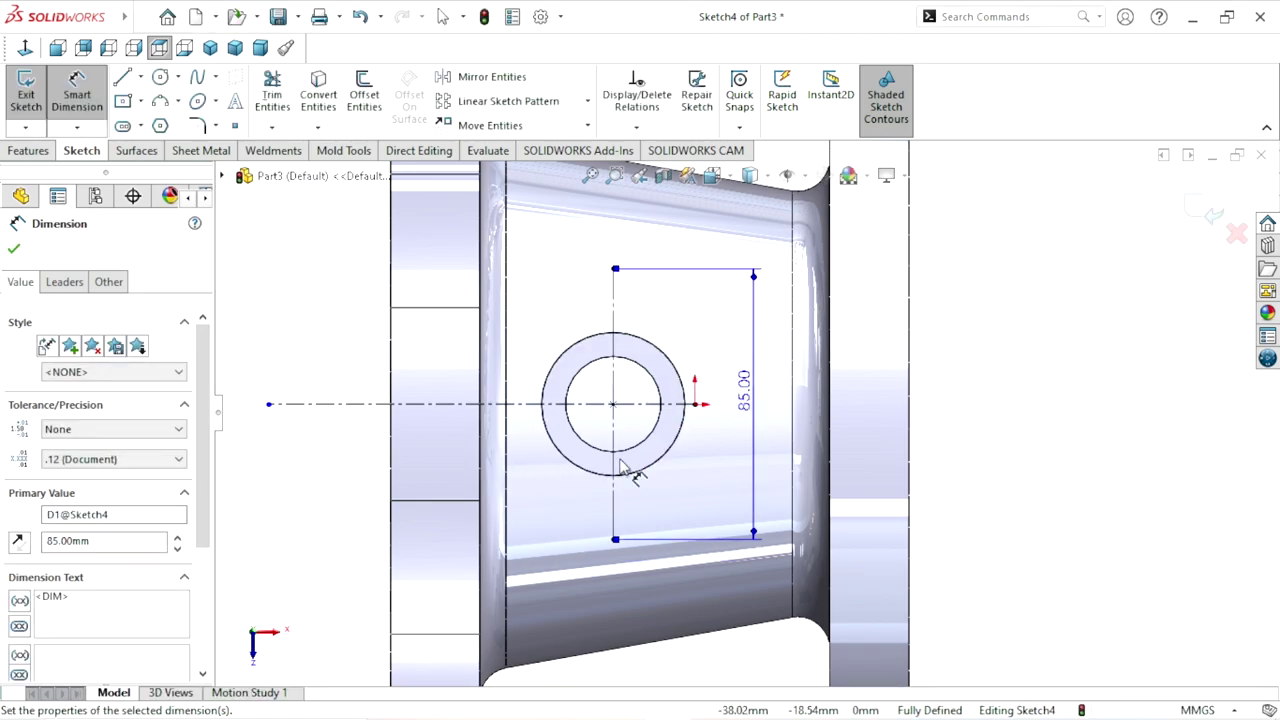
click(13, 248)
- Draw a large circle around the boss and small lug circles at both line ends
key(Escape)
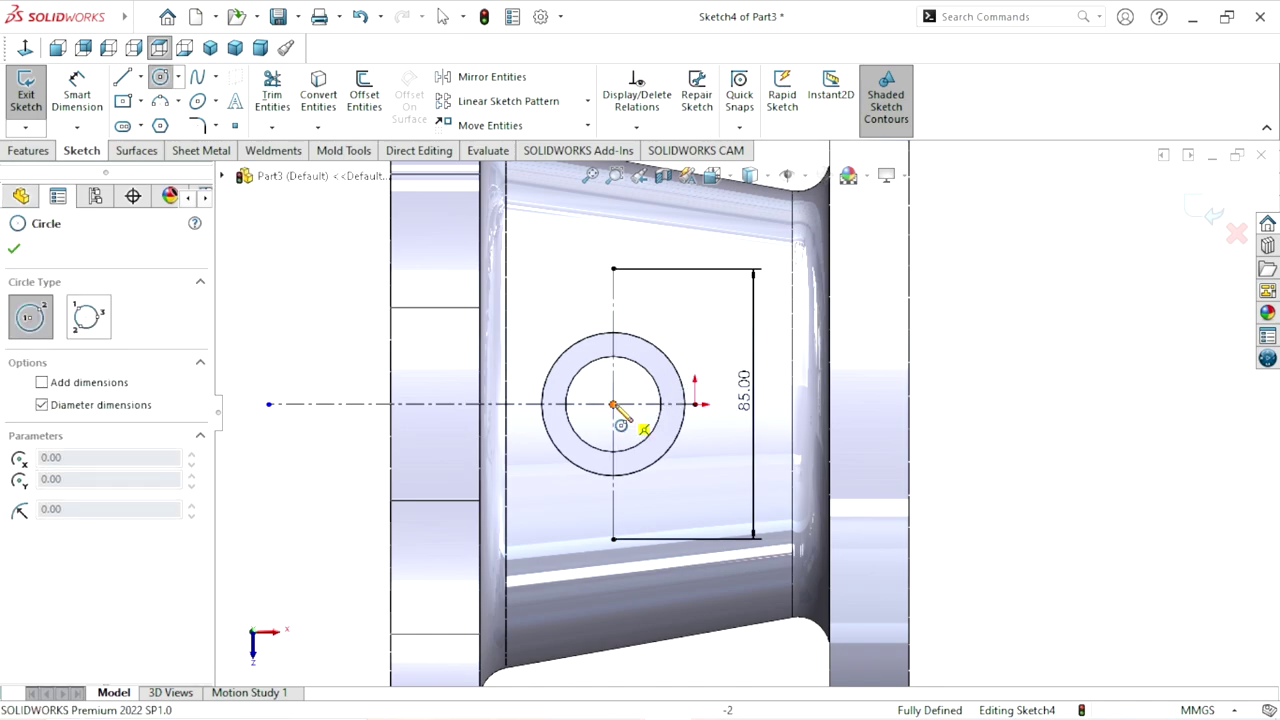
click(613, 404)
click(699, 349)
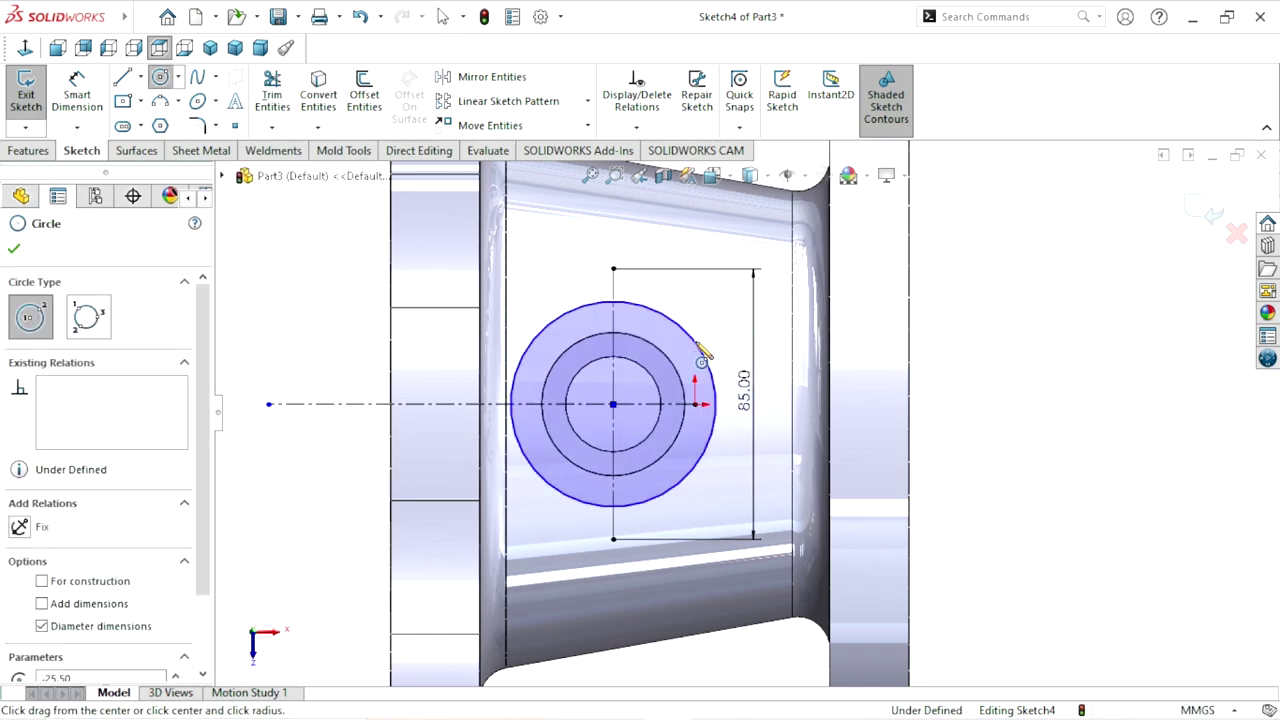
click(613, 268)
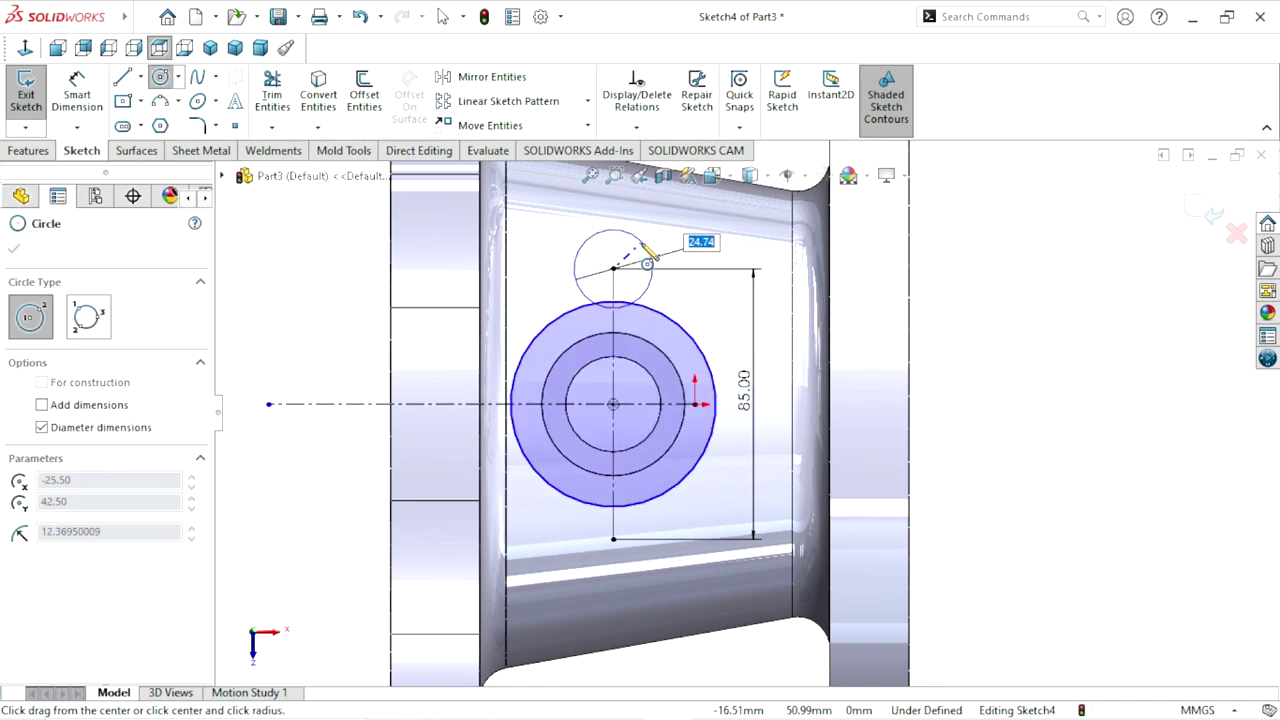
click(613, 300)
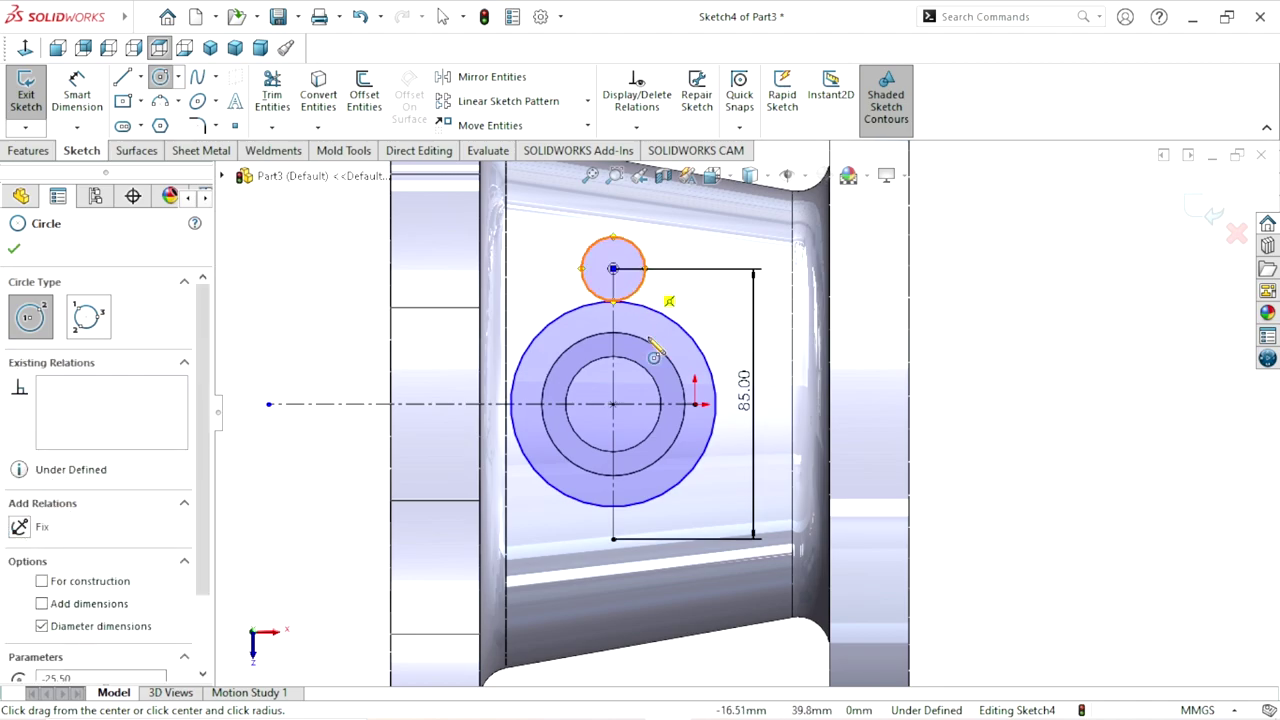
click(613, 540)
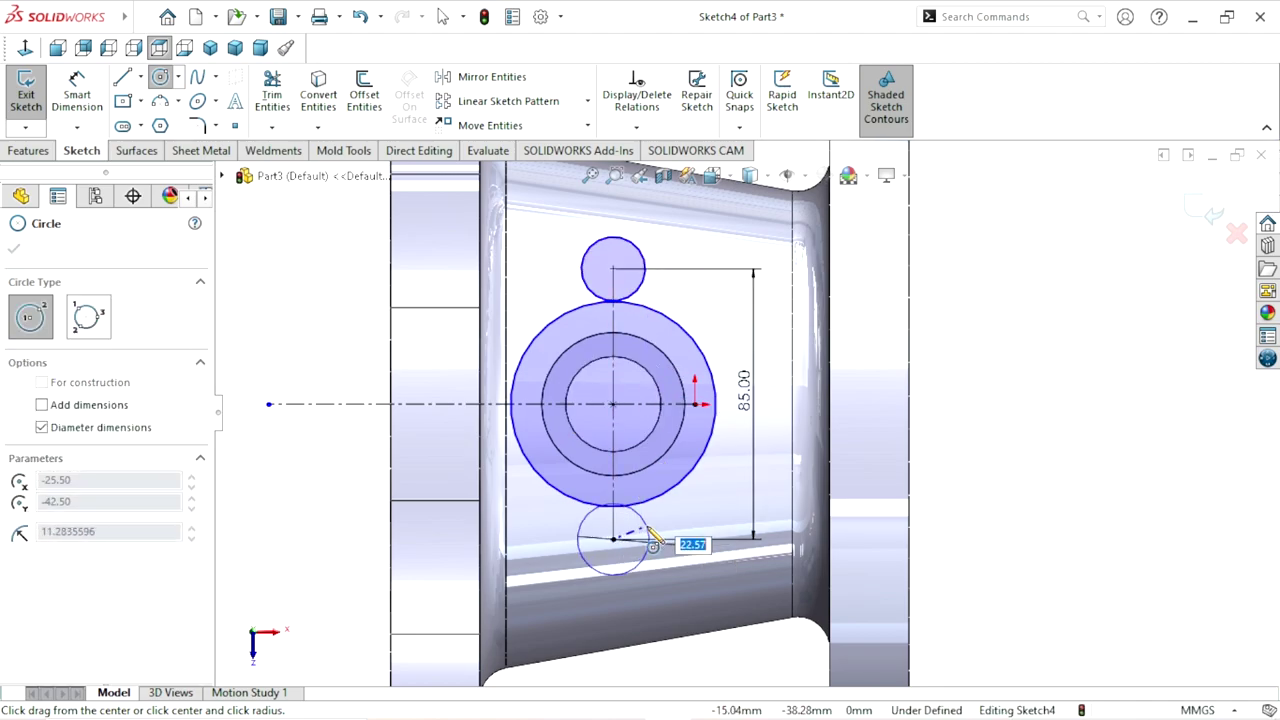
click(648, 537)
click(14, 249)
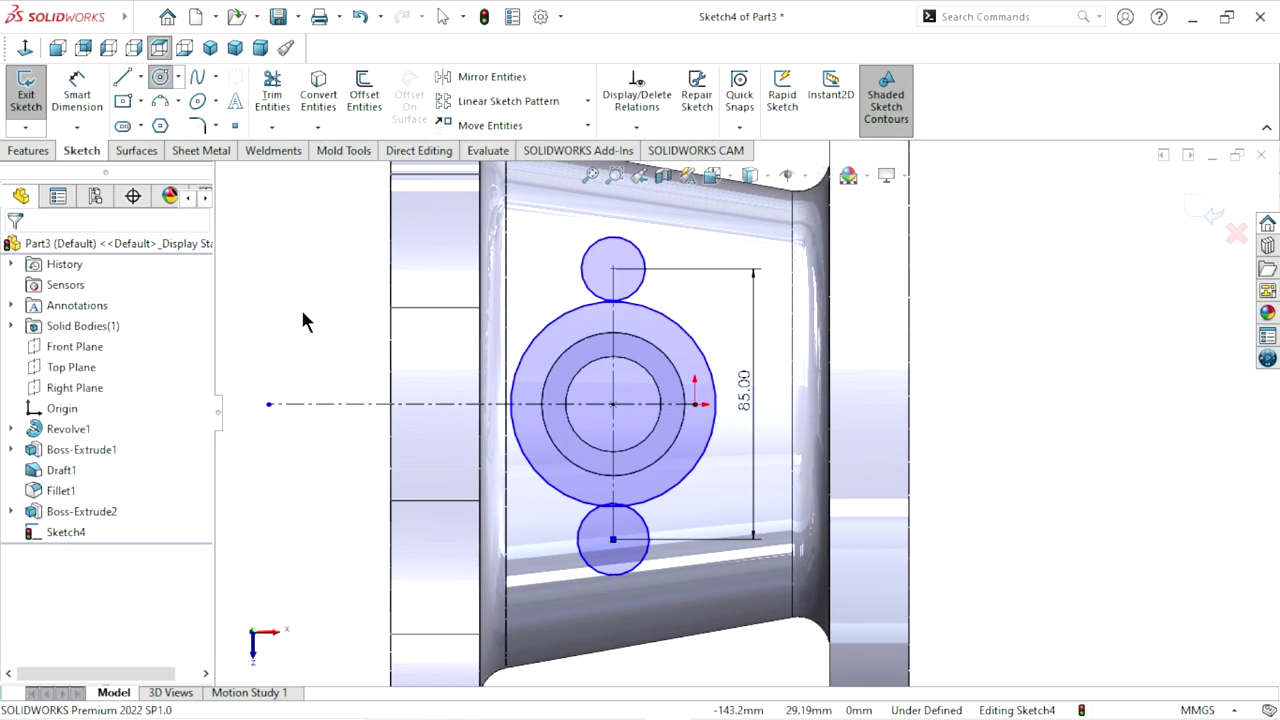
- Make the top and bottom lug circles equal in radius
click(645, 303)
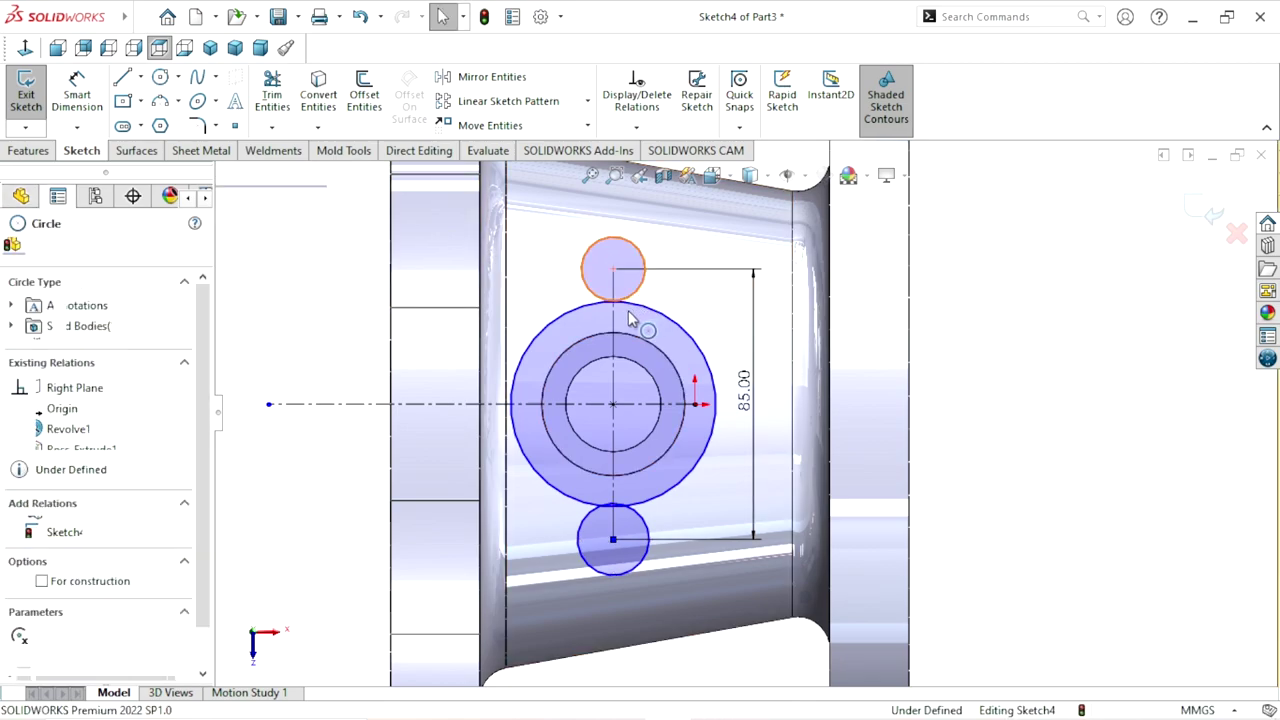
click(955, 375)
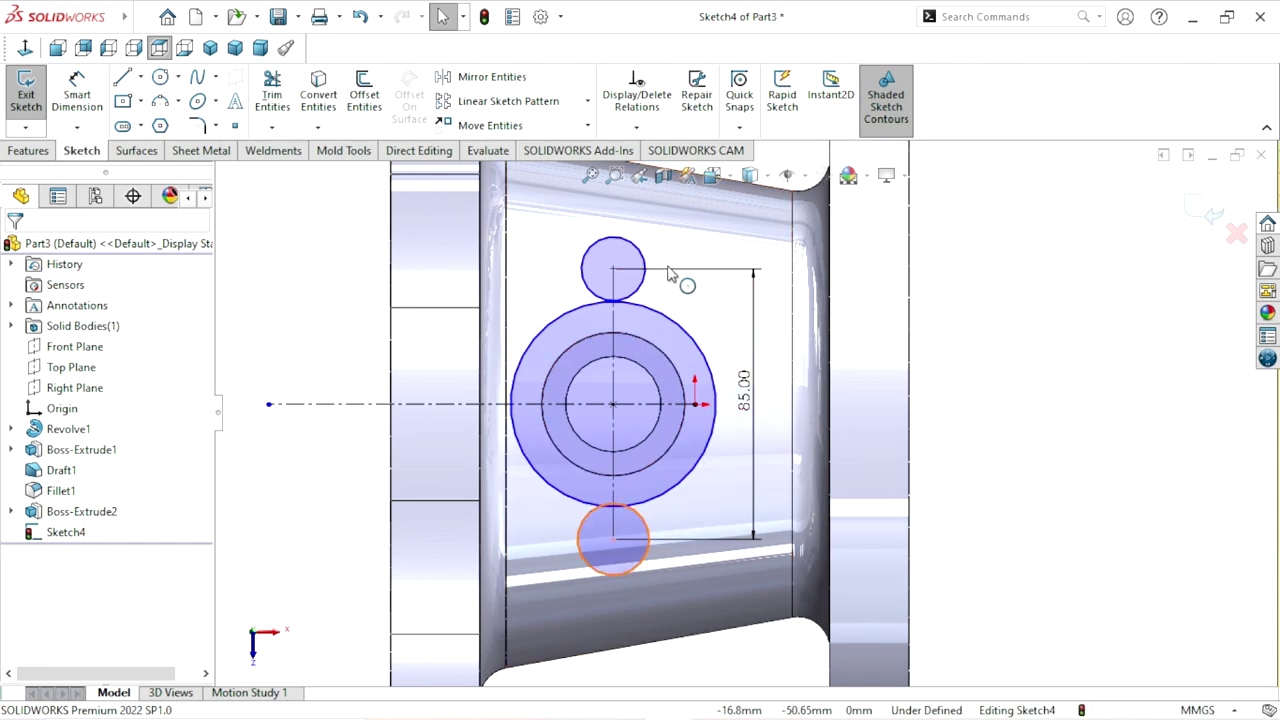
click(641, 566)
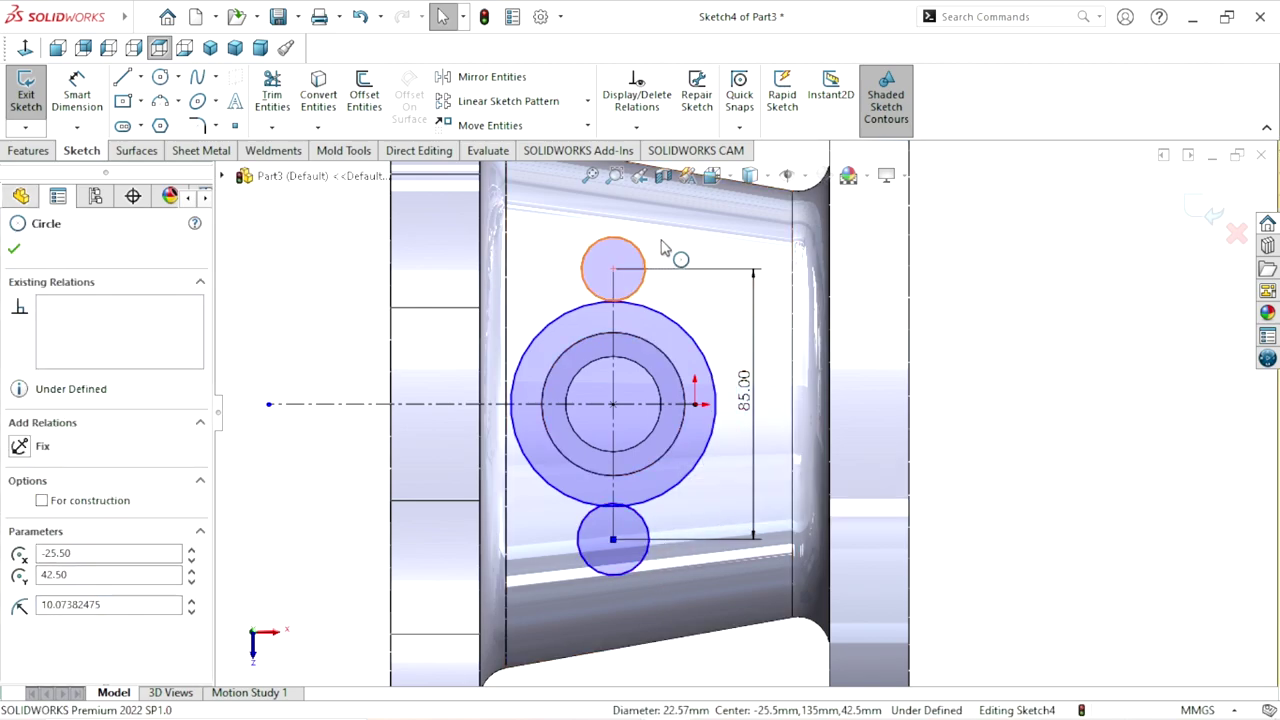
ctrl+click(645, 262)
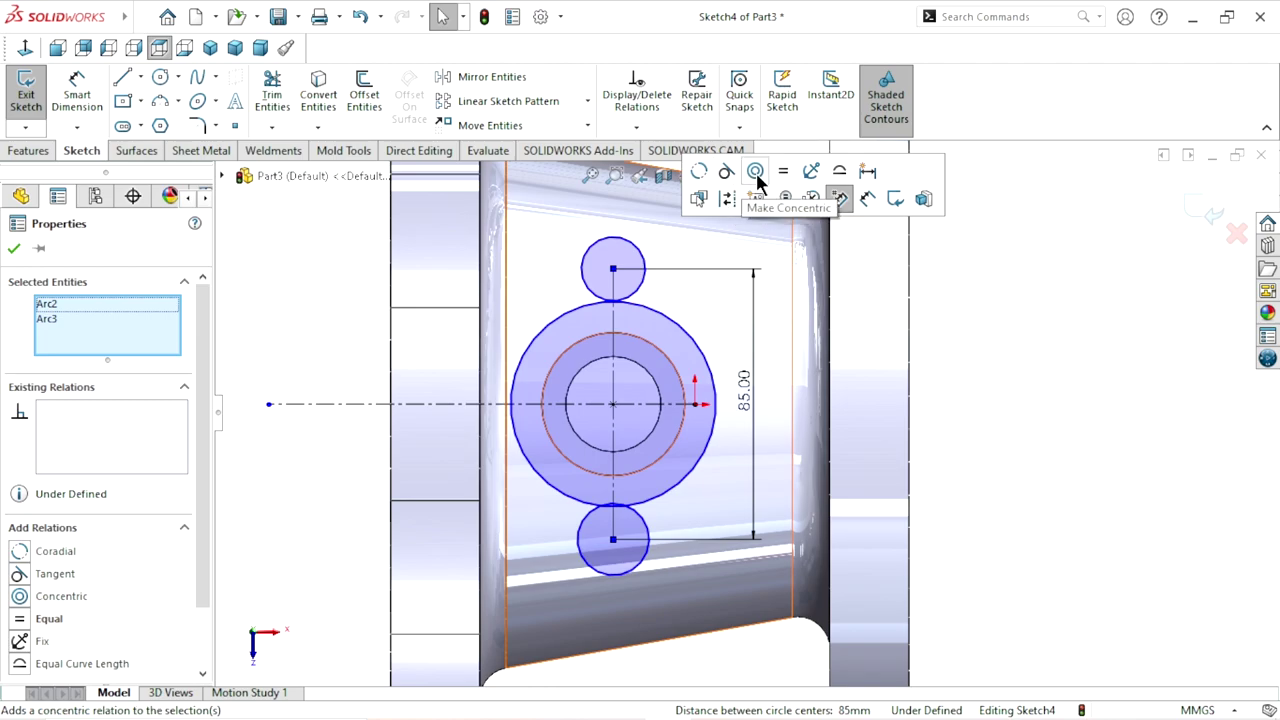
click(784, 171)
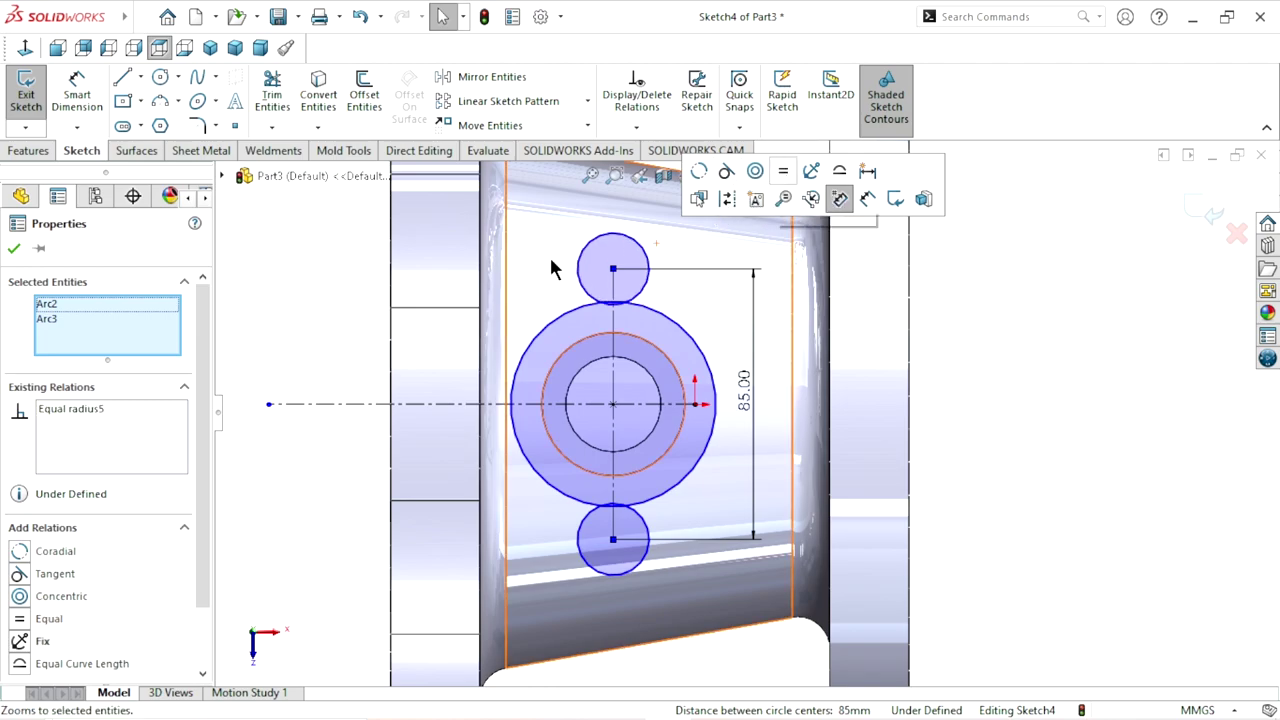
click(15, 250)
- Dimension the large boss circle Ø60 and the top lug circle Ø25
click(77, 100)
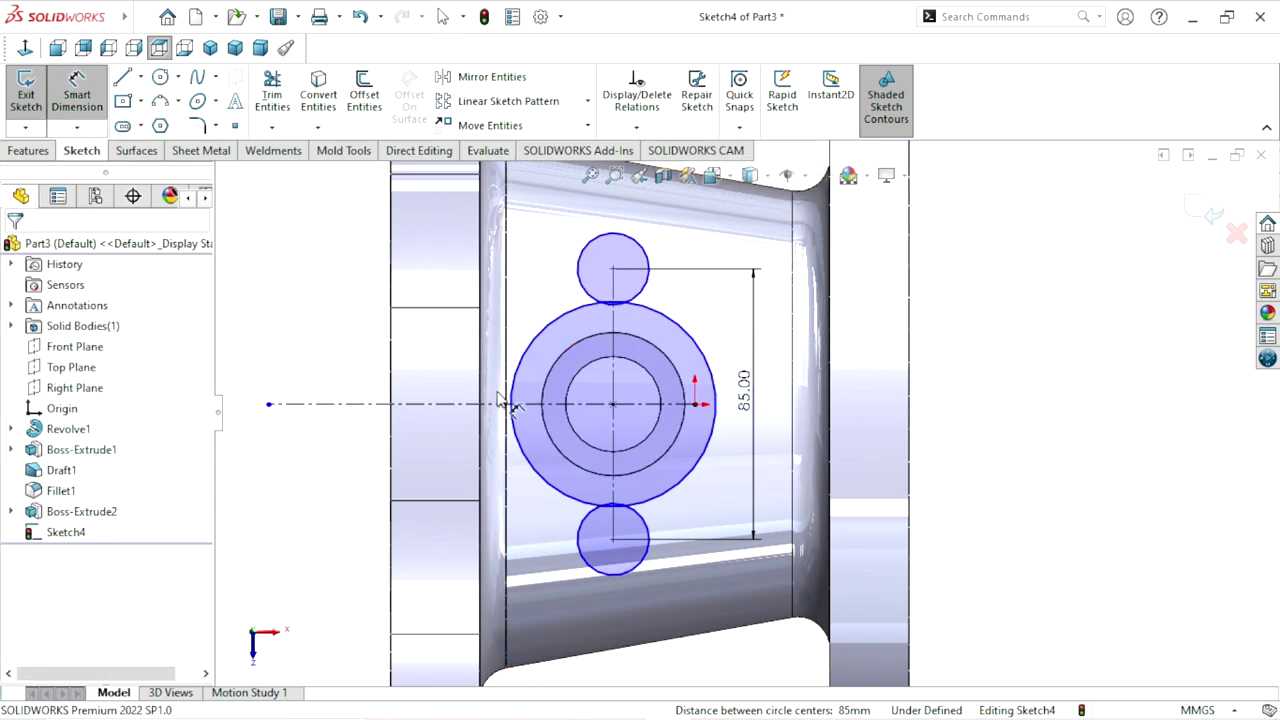
click(355, 420)
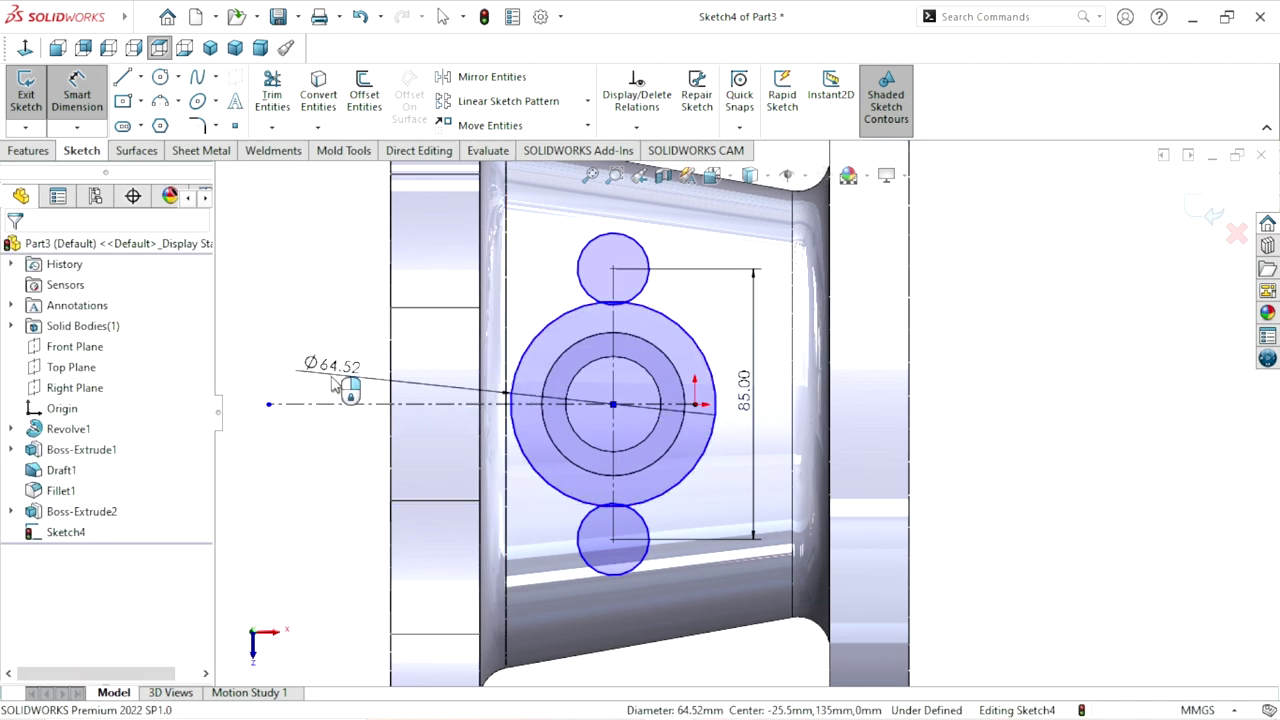
click(335, 385)
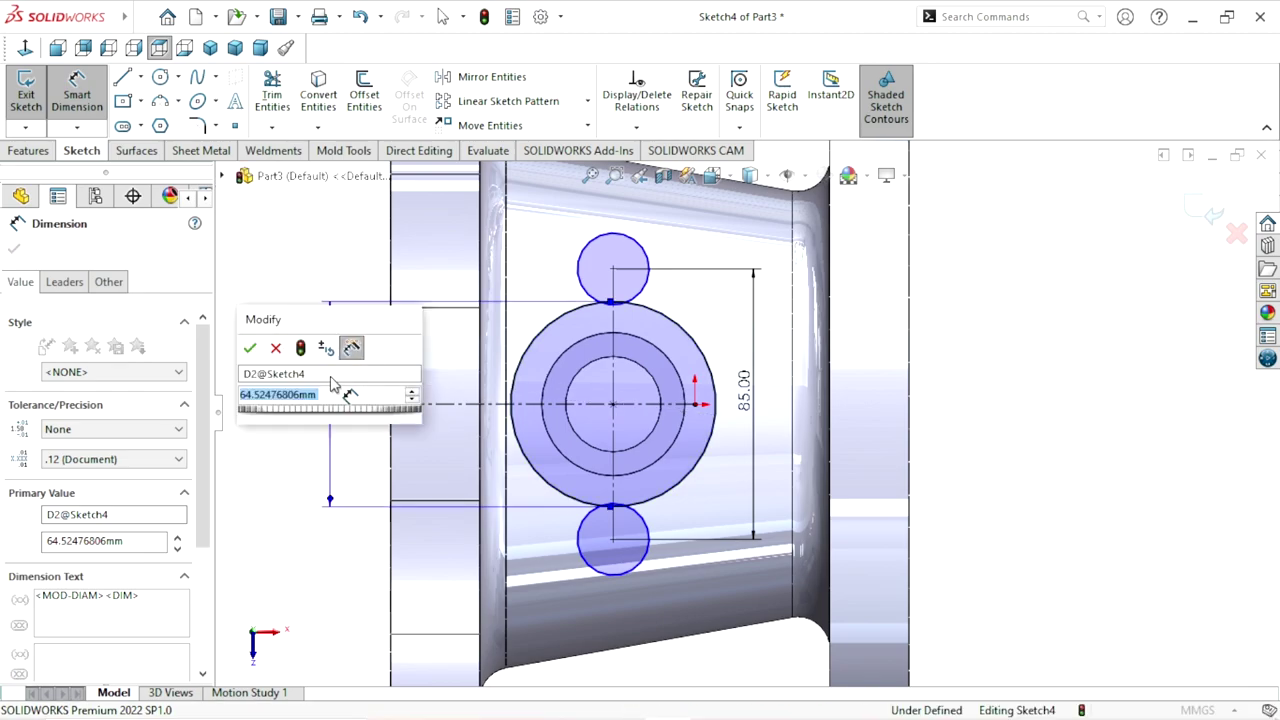
text(60)
click(250, 350)
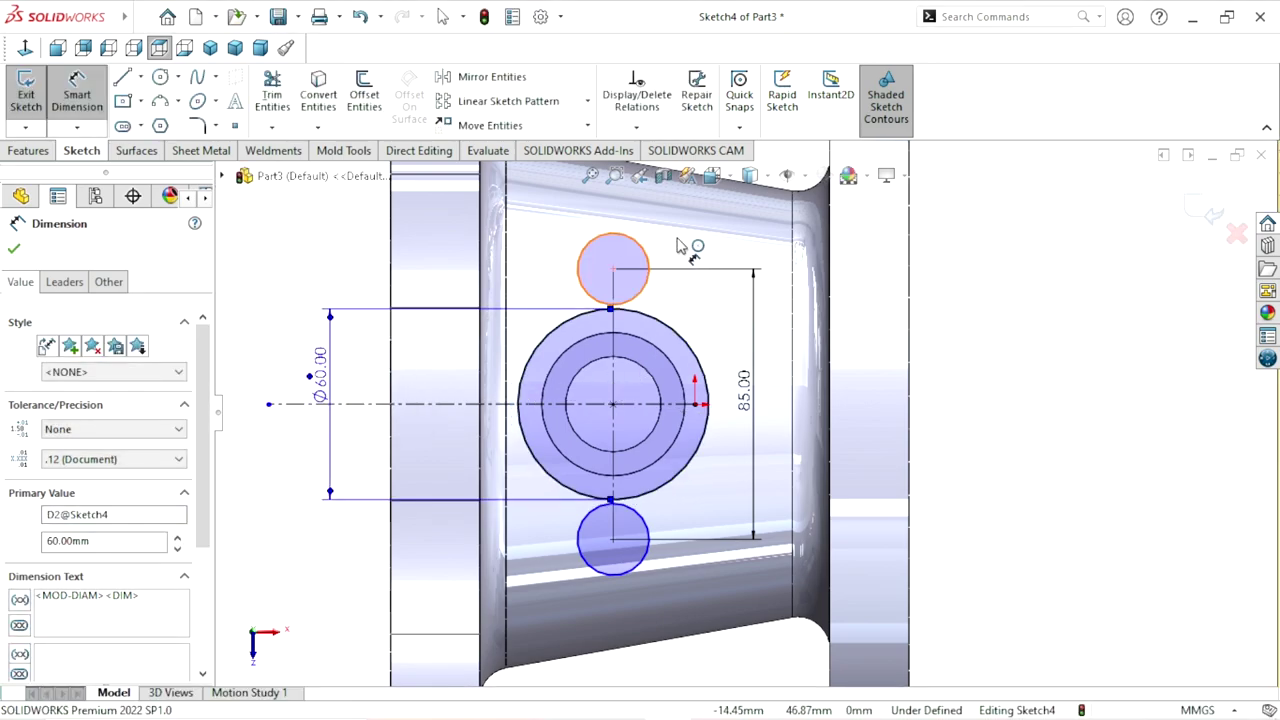
click(648, 254)
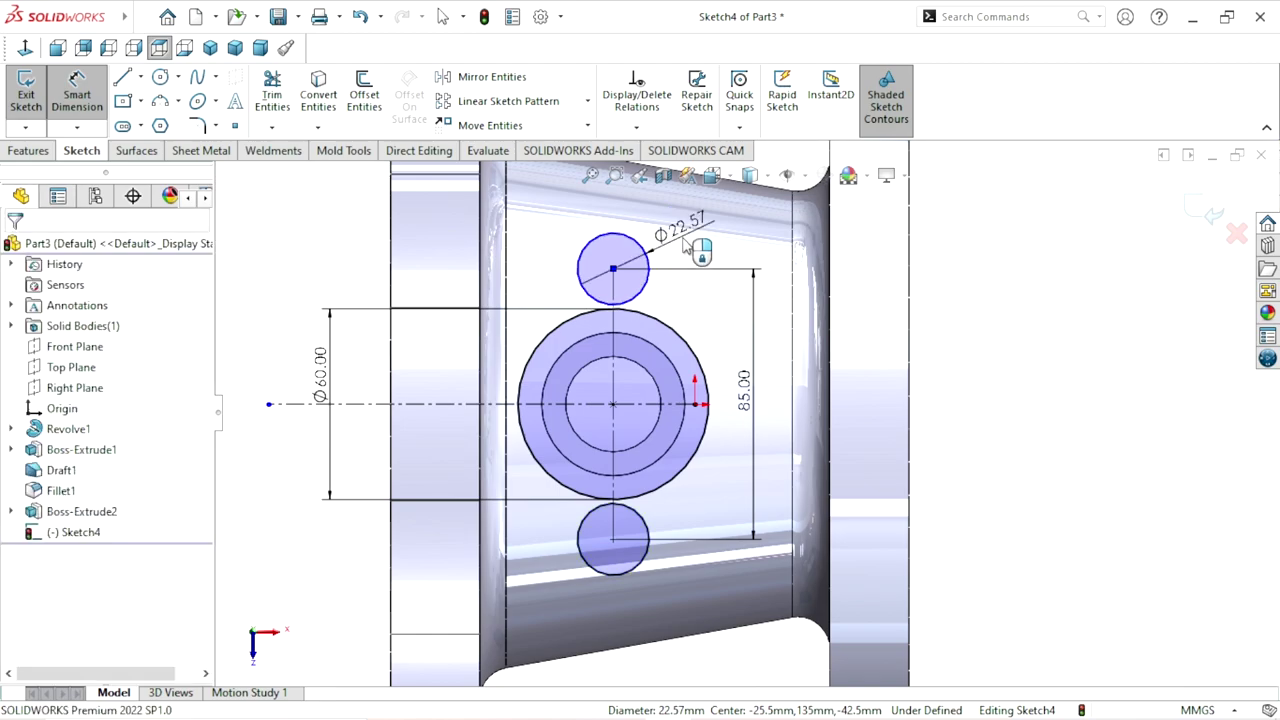
click(686, 248)
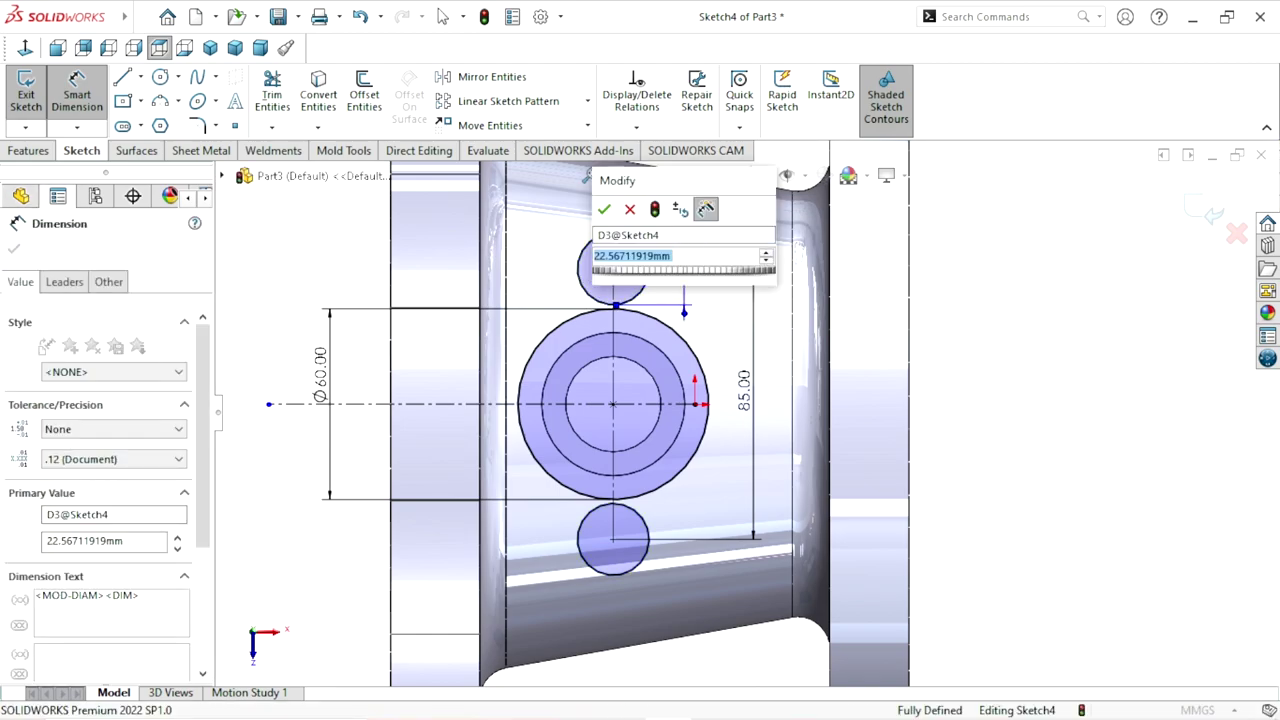
text(25)
click(605, 210)
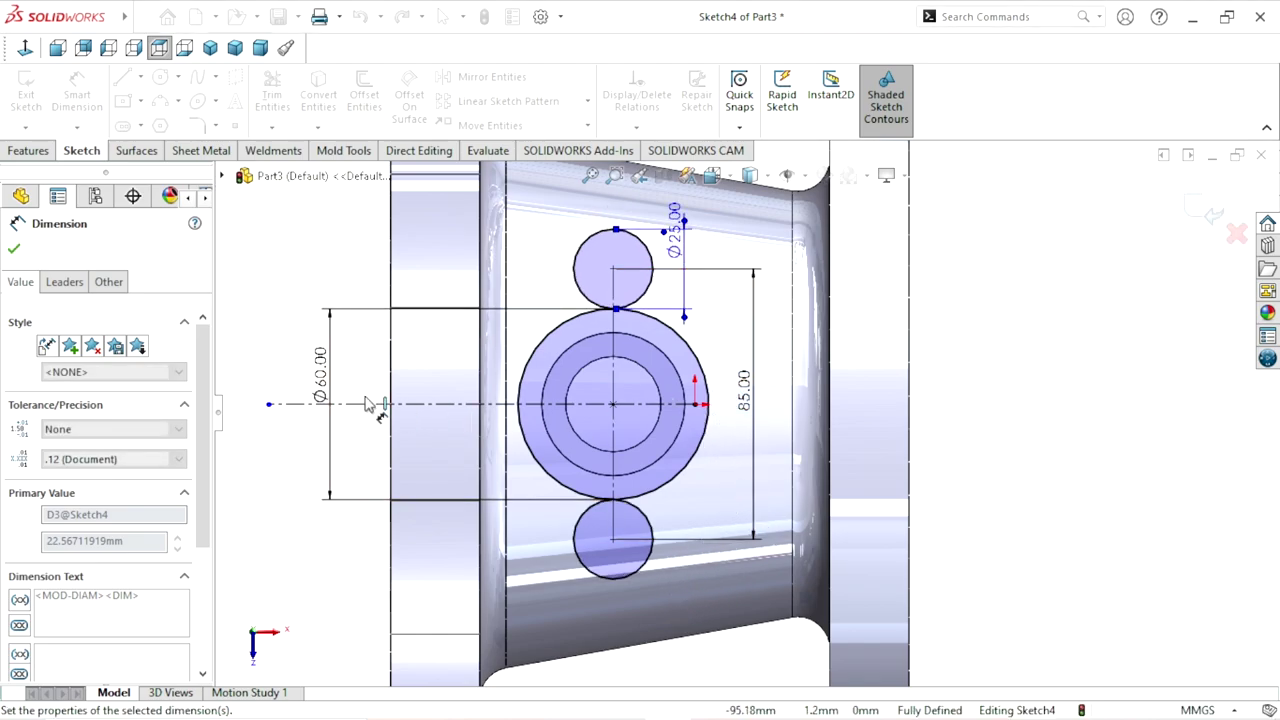
click(14, 251)
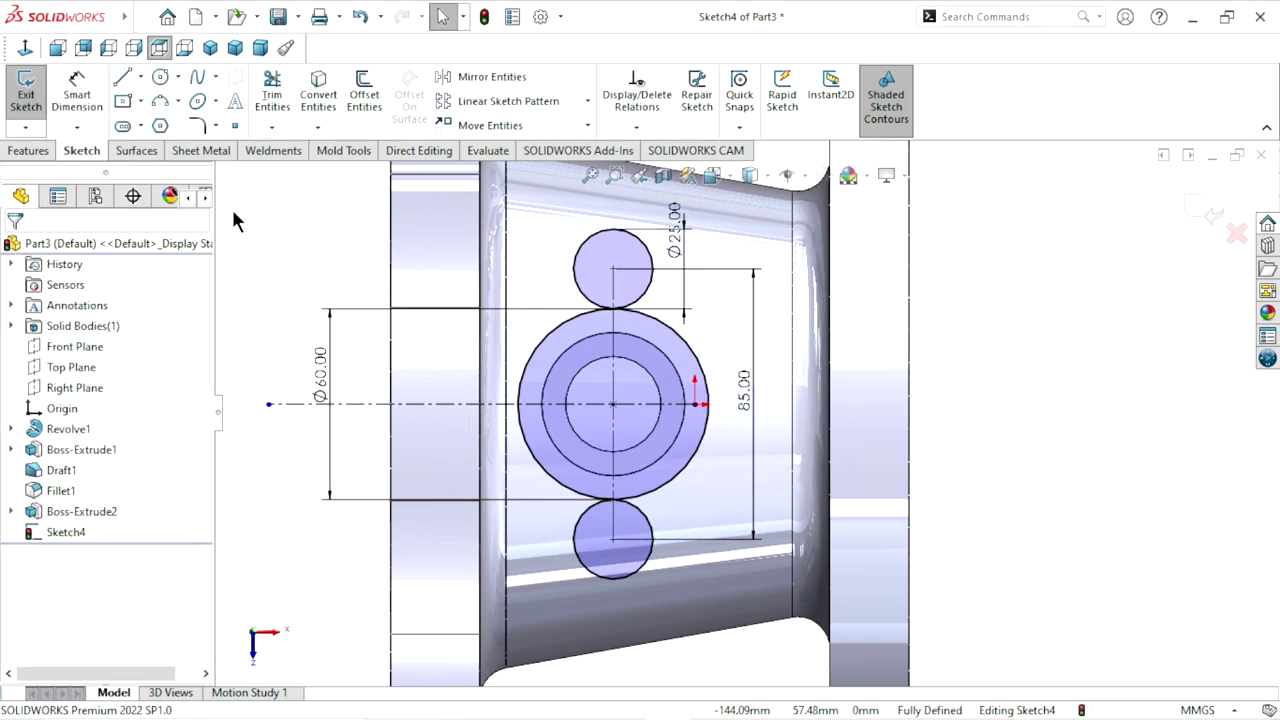
- Draw a small hole circle concentric inside each lug circle
click(160, 77)
click(612, 268)
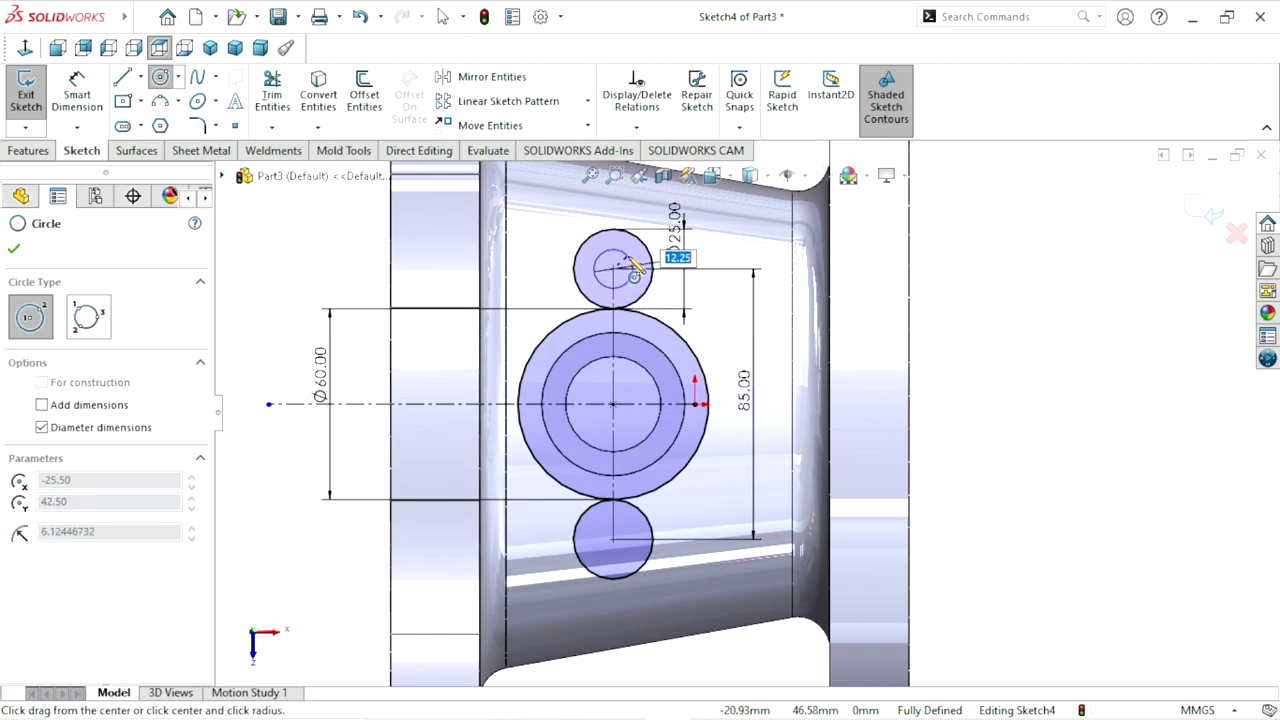
click(632, 262)
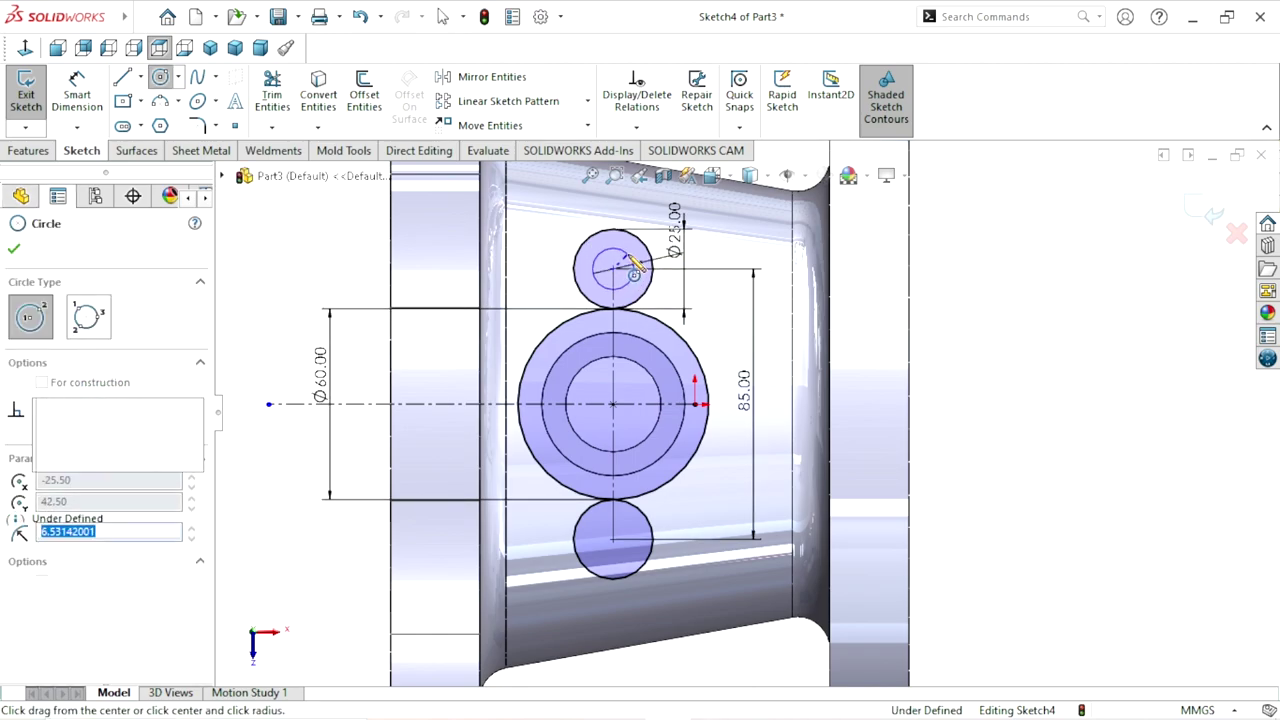
click(612, 540)
click(633, 543)
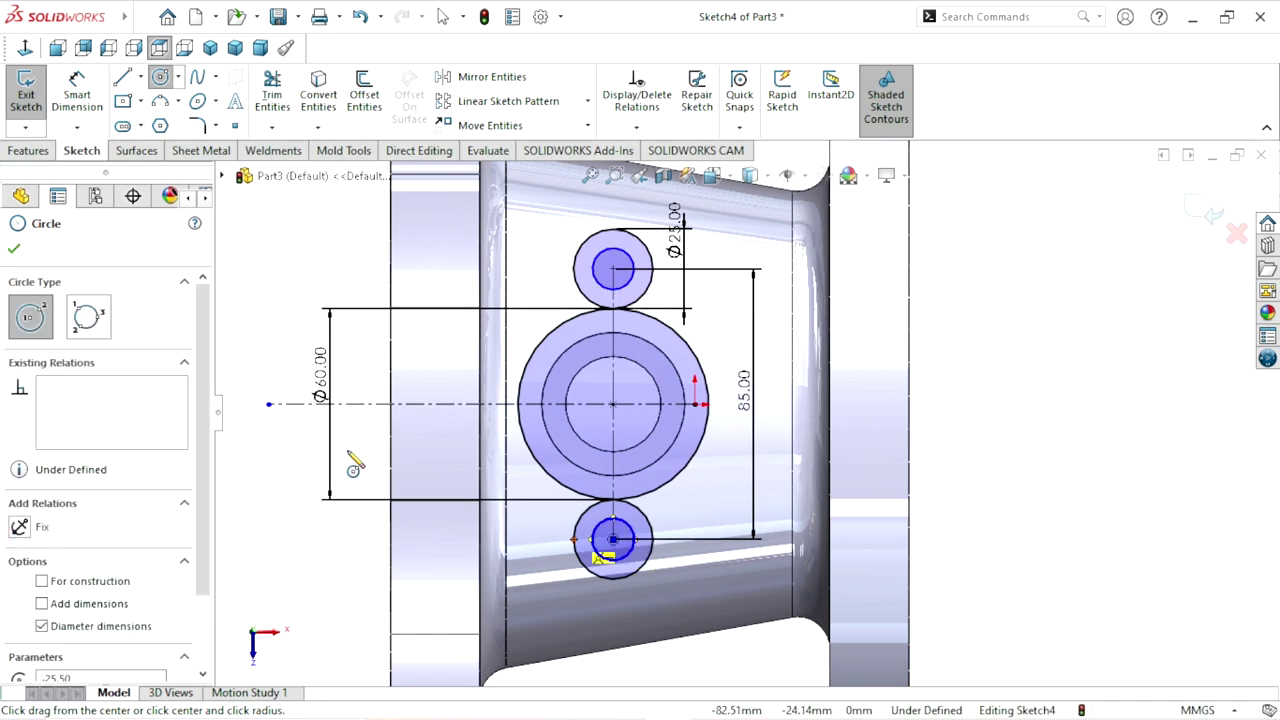
click(20, 254)
- Dimension the top hole circle to Ø12
click(77, 95)
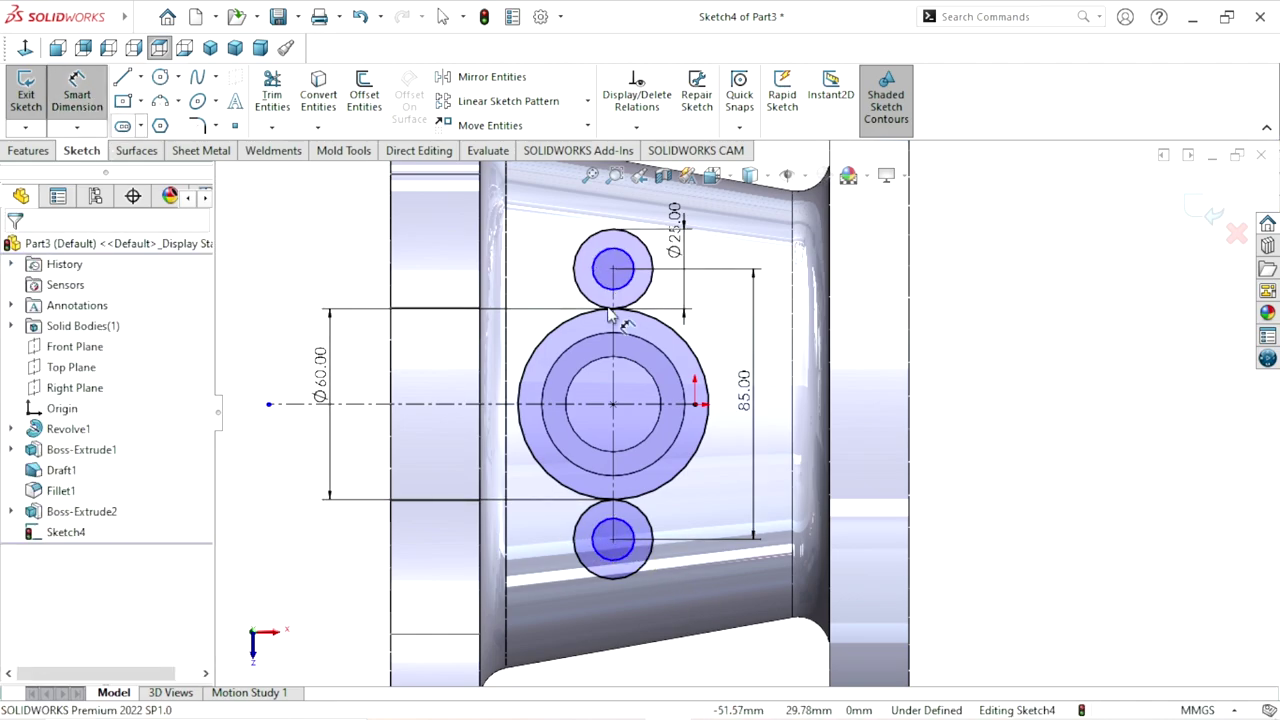
click(604, 288)
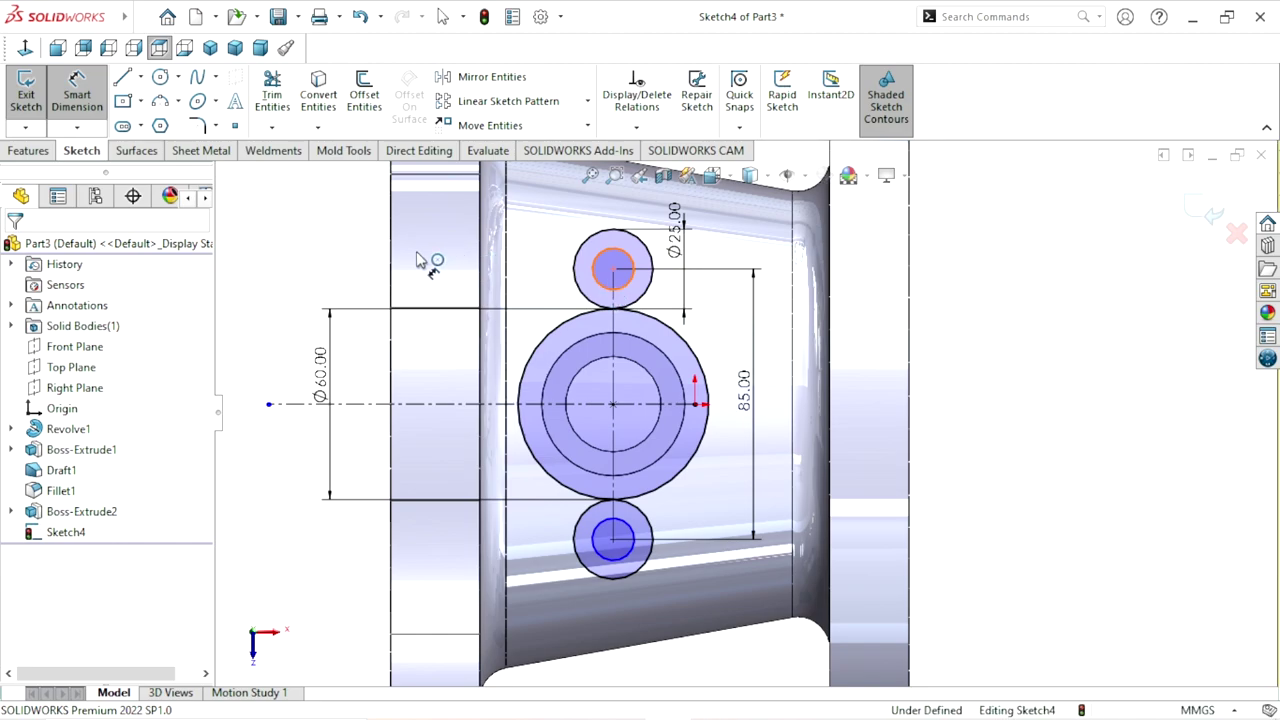
click(351, 262)
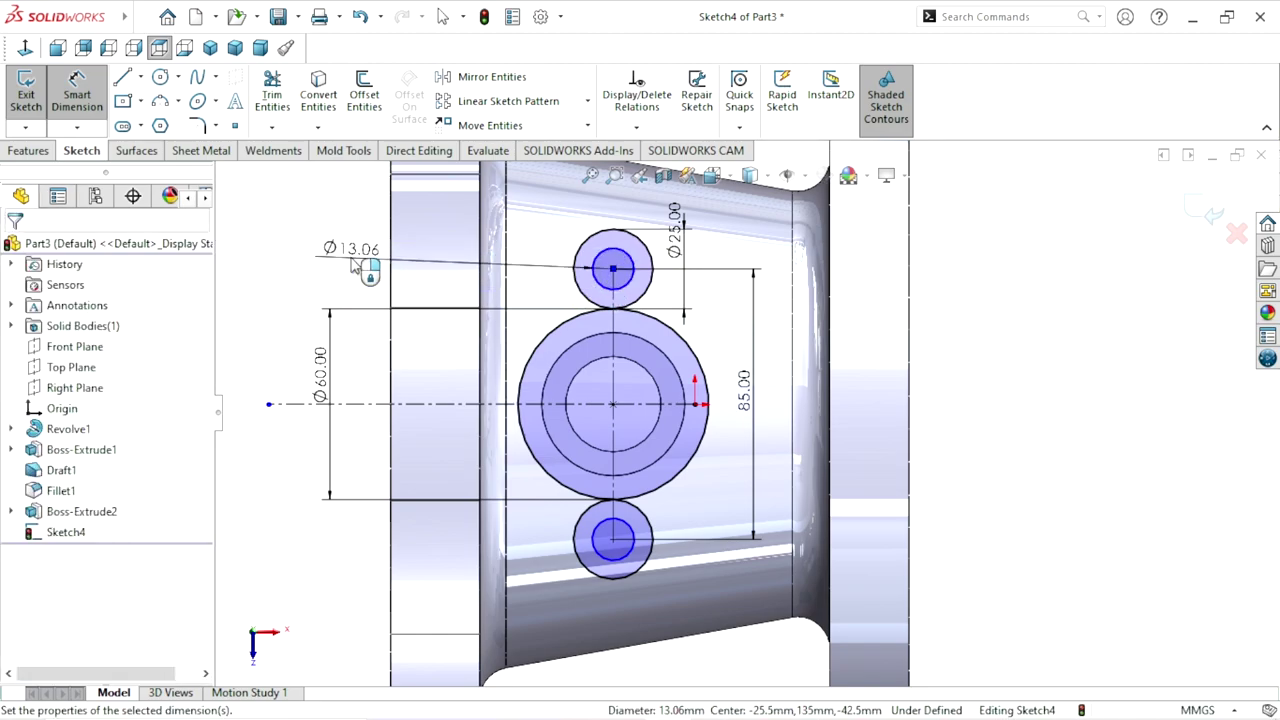
text(12)
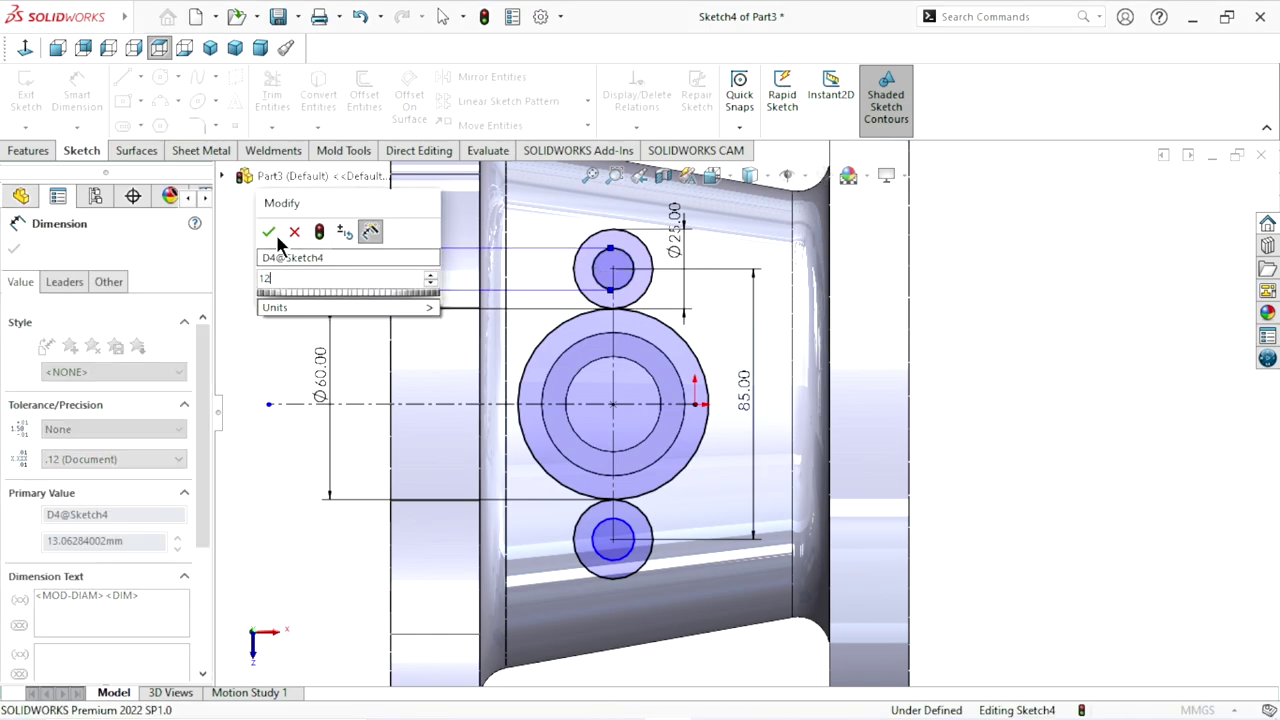
click(276, 234)
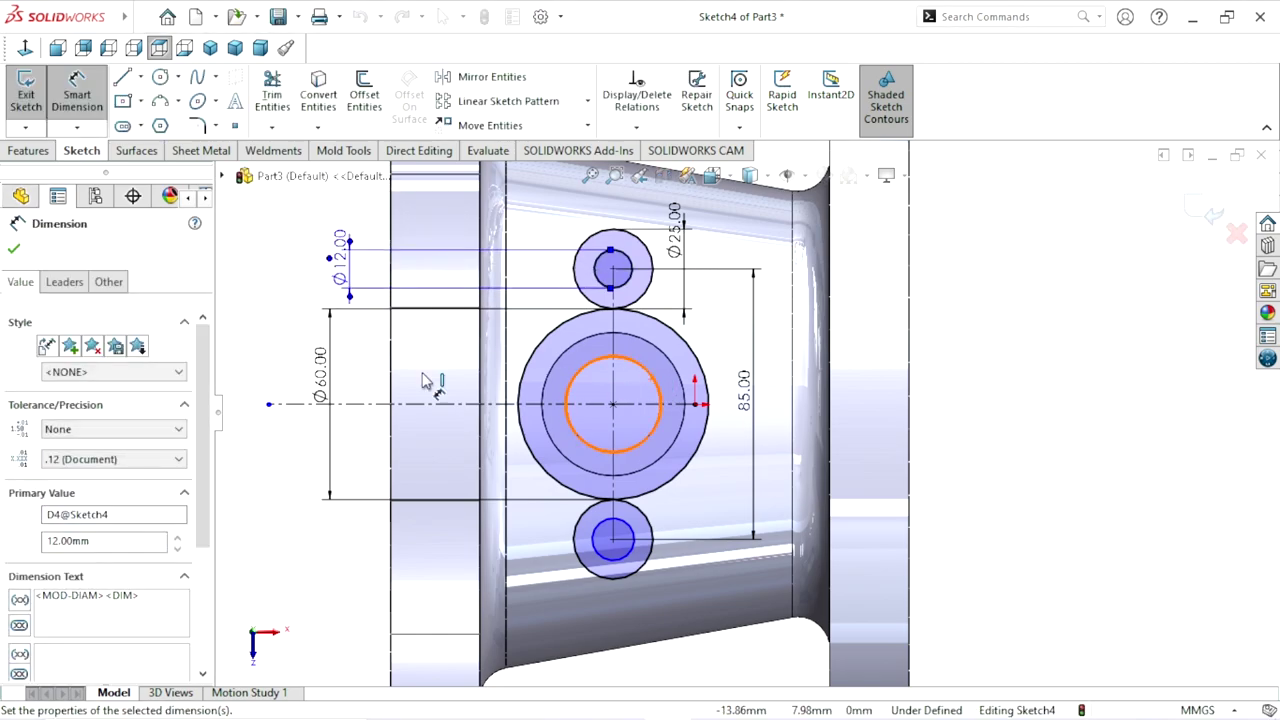
- Make the bottom hole circle equal to the Ø12 top hole
click(14, 248)
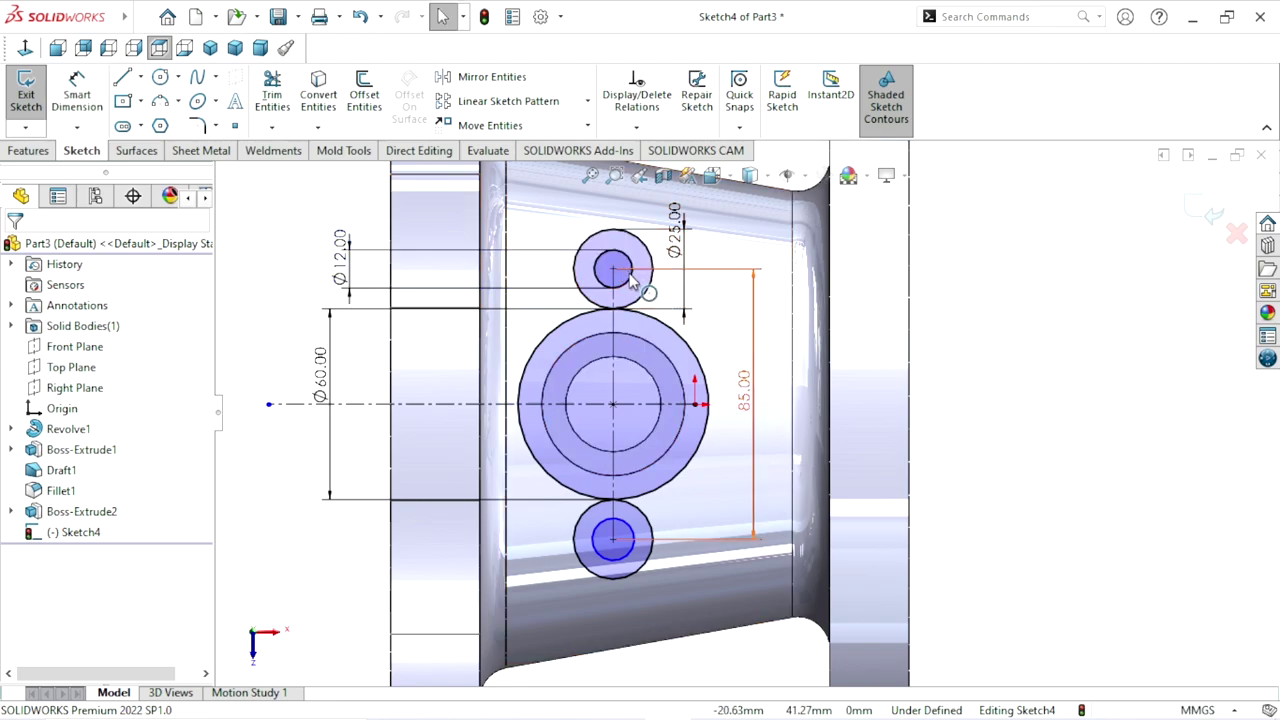
click(622, 518)
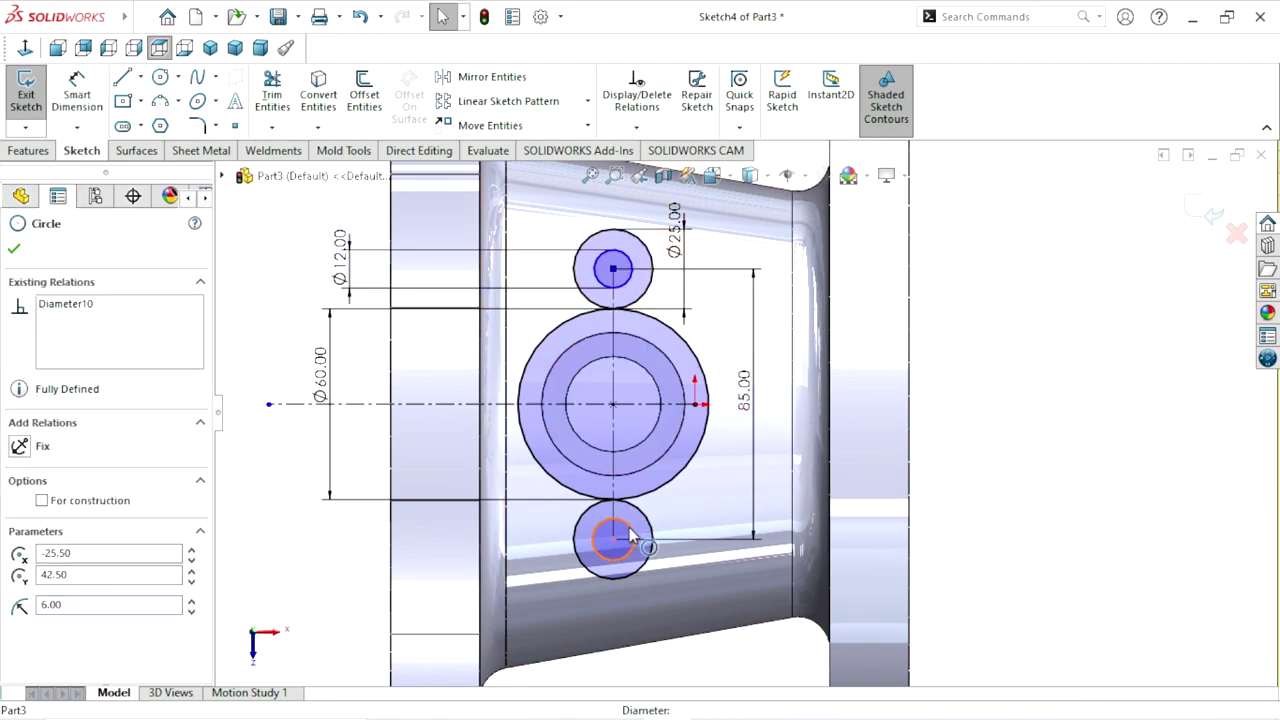
ctrl+click(648, 528)
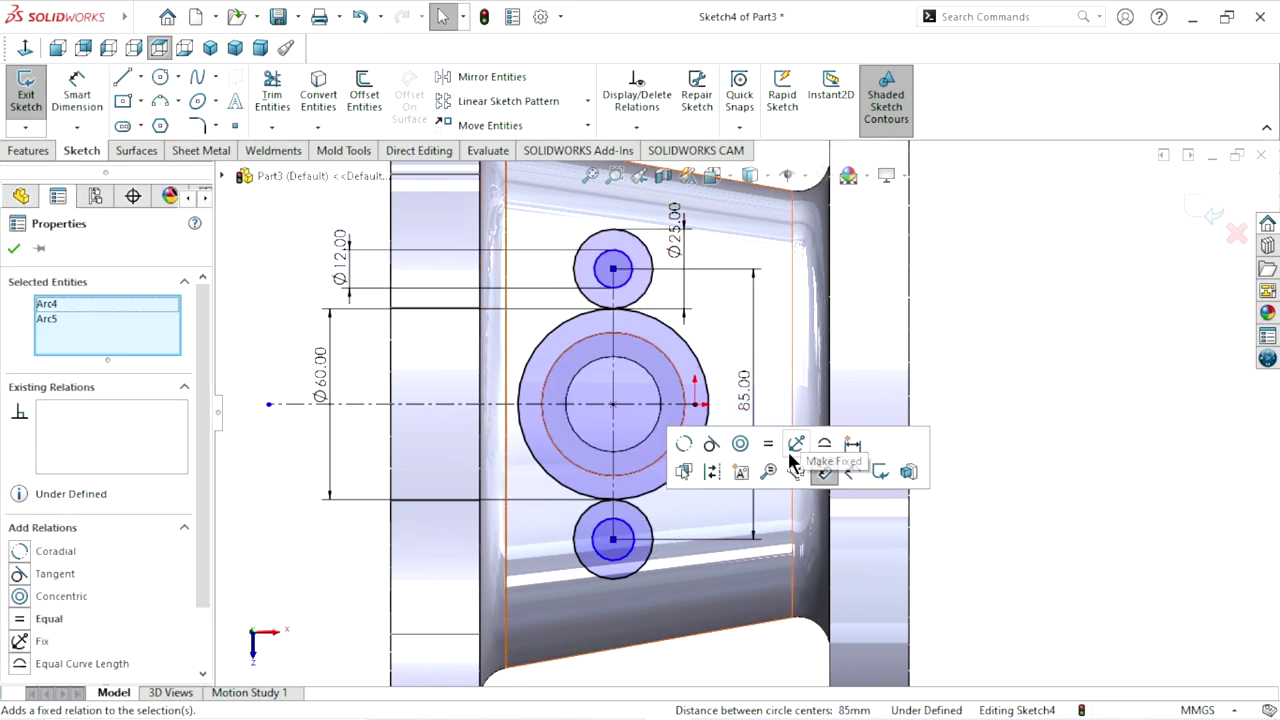
click(769, 446)
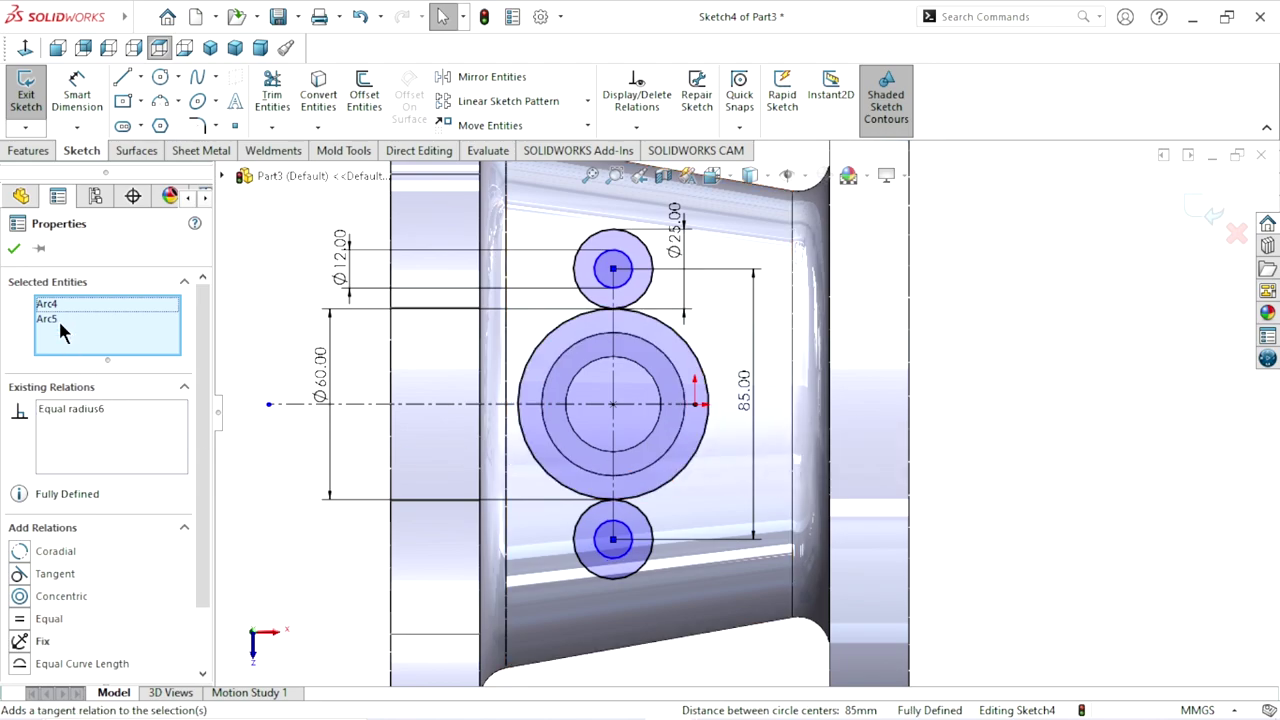
click(15, 250)
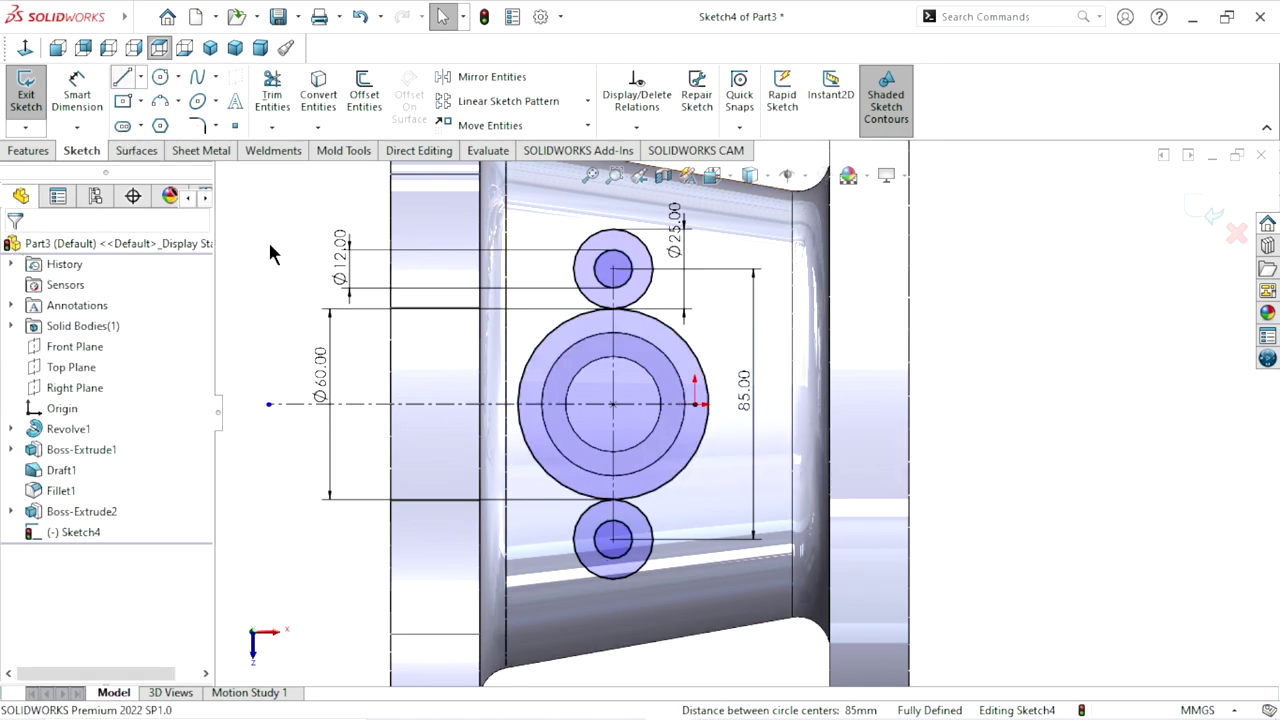
- Draw a slanted line from the top lug circle to the large circle
key(l)
key(Escape)
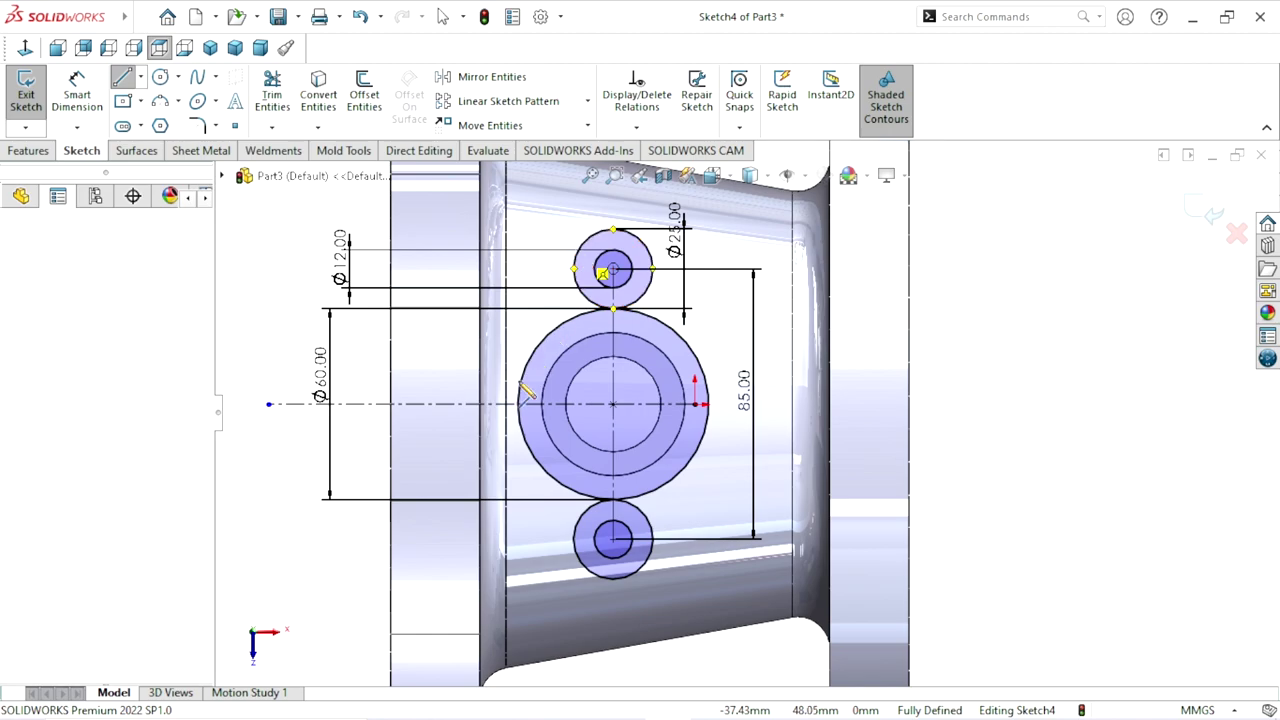
click(576, 252)
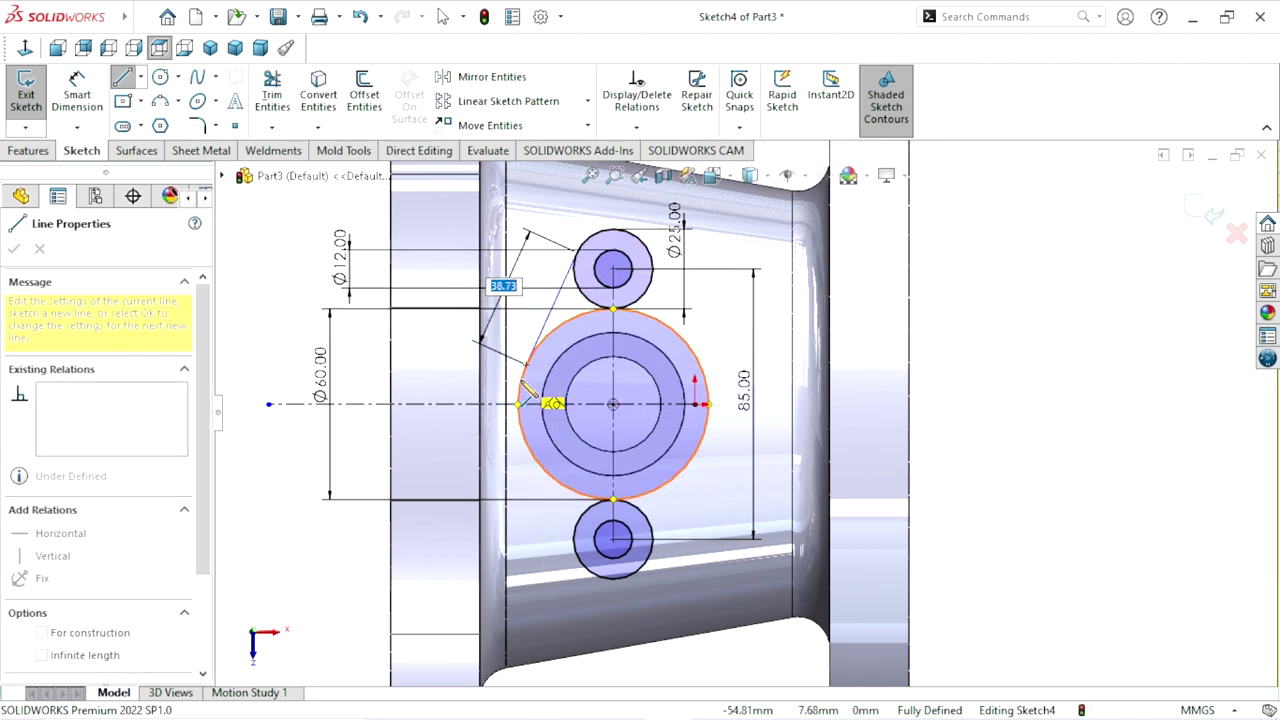
click(526, 365)
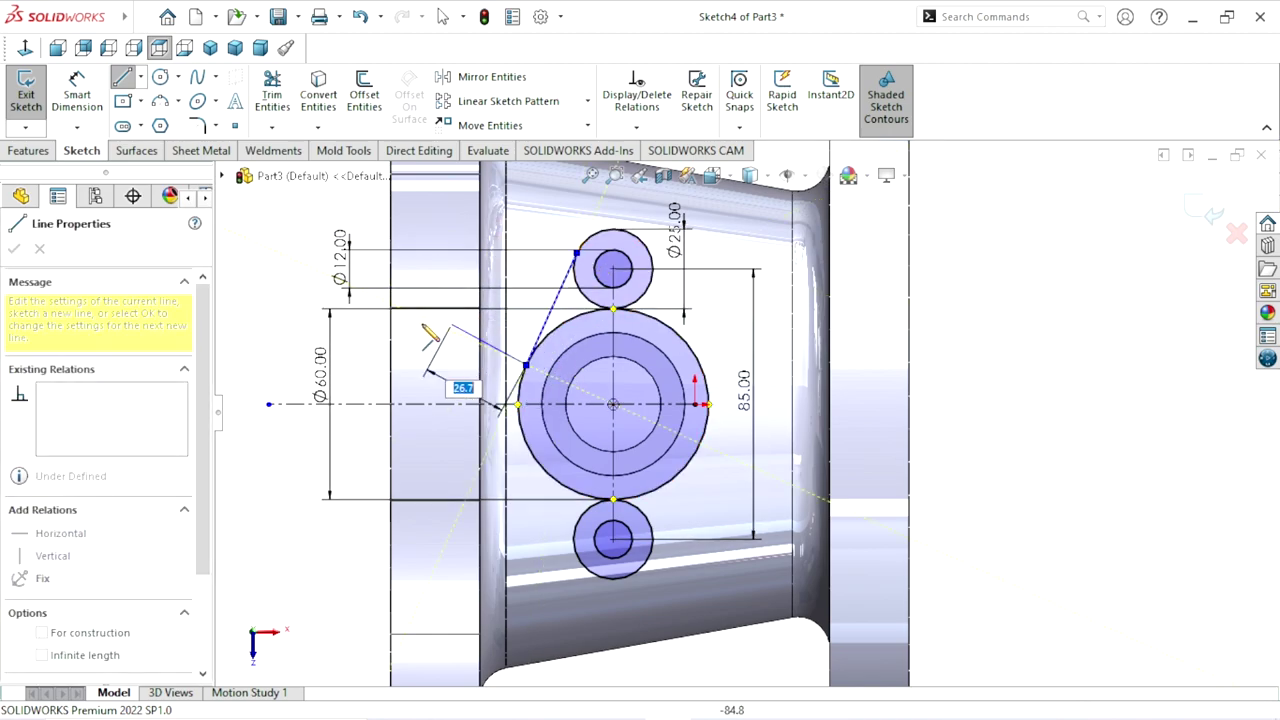
right_click(390, 335)
click(400, 343)
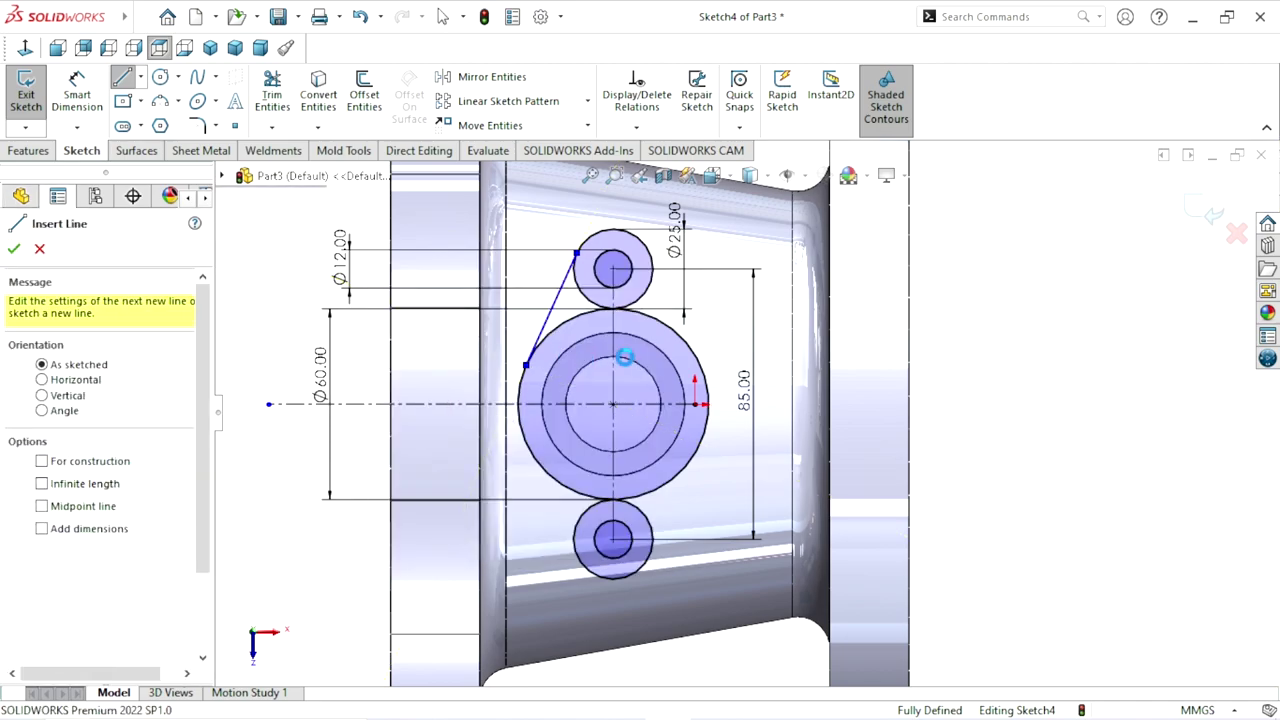
key(Escape)
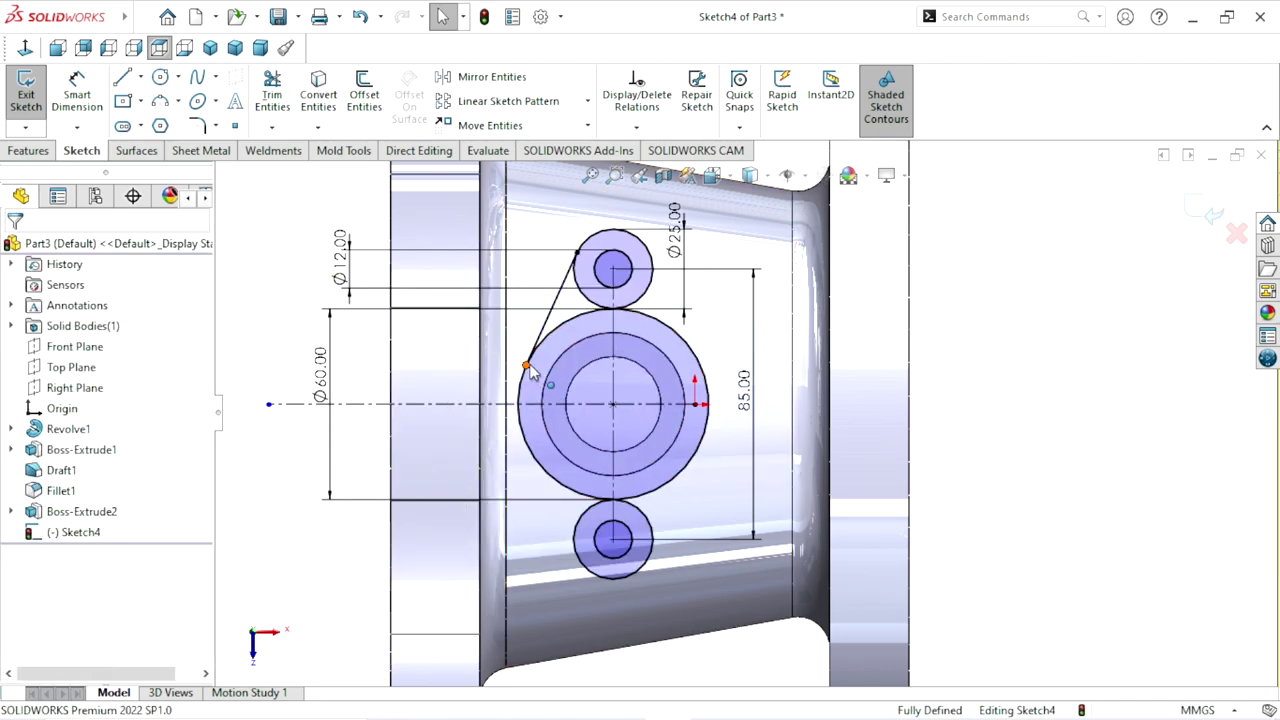
click(527, 367)
click(955, 405)
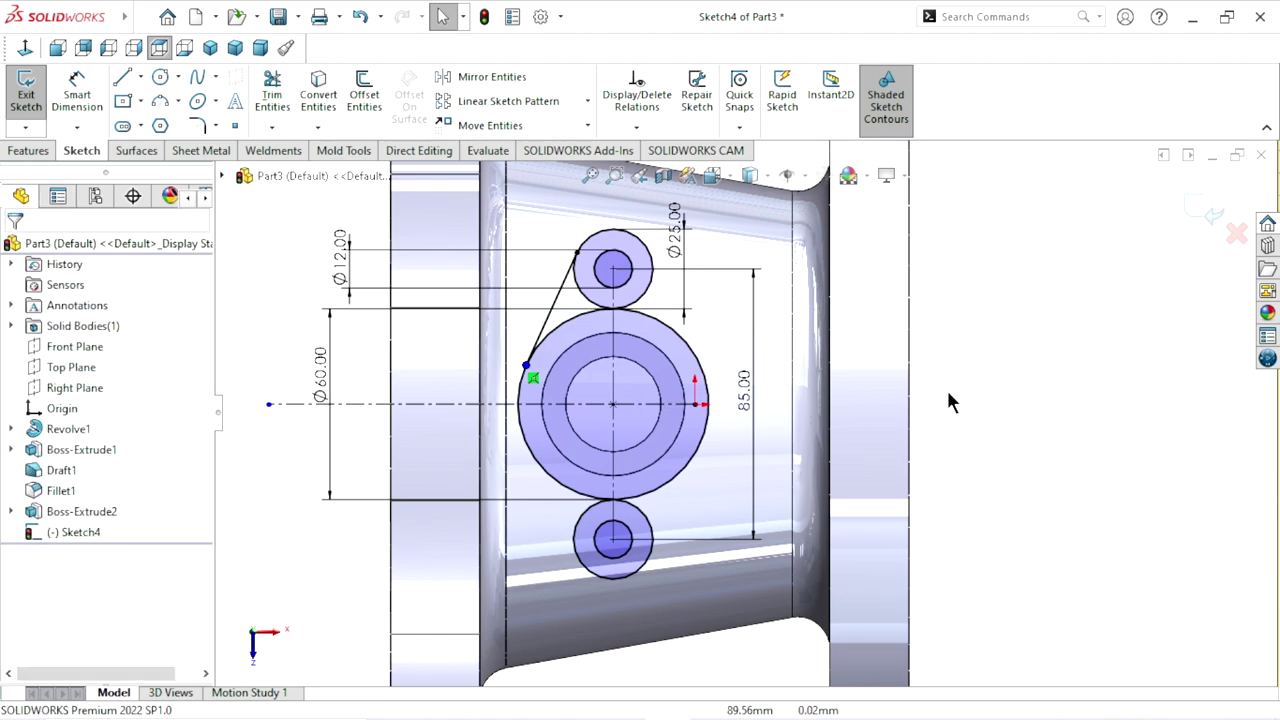
- Make the slanted line tangent to the upper Ø25 circle
click(590, 222)
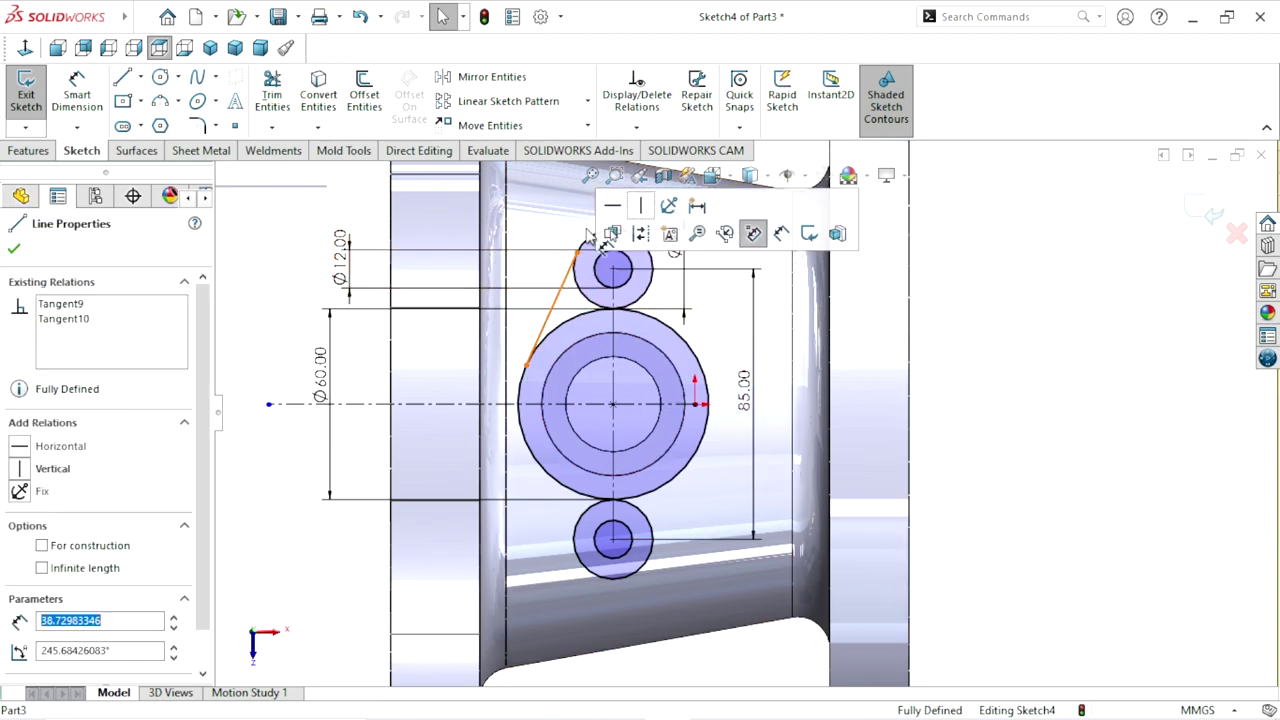
click(600, 240)
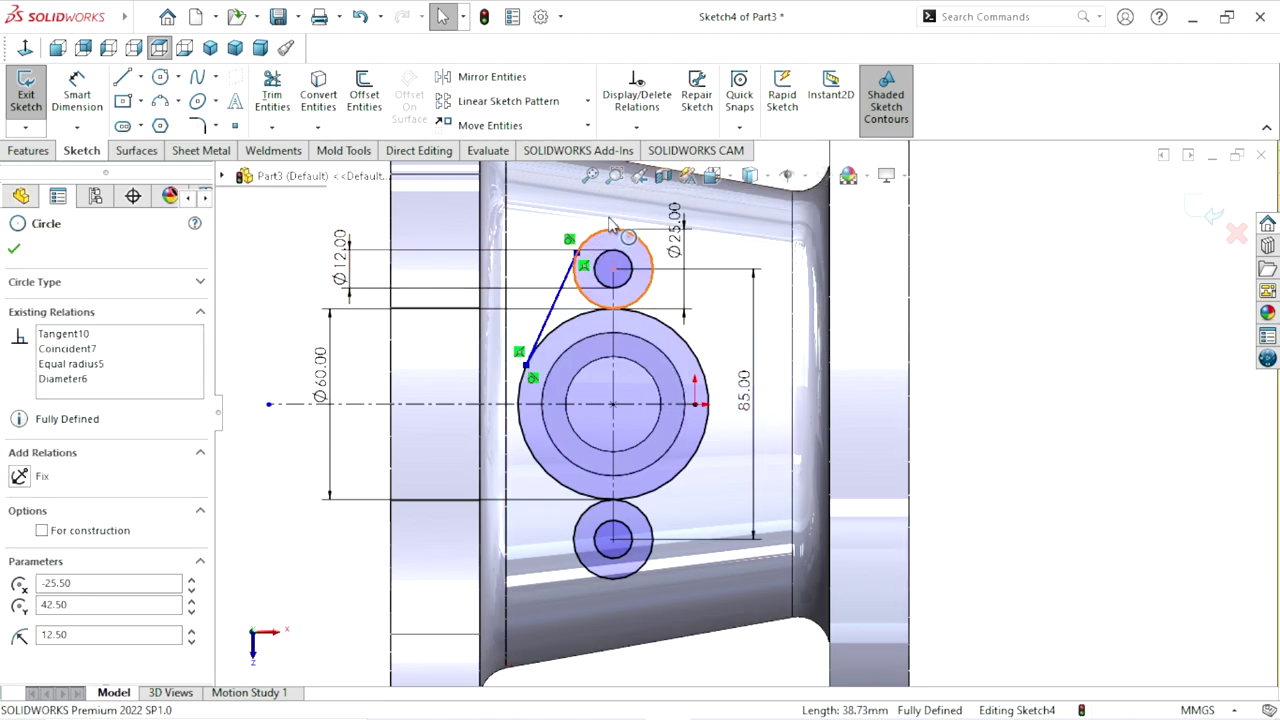
ctrl+click(576, 262)
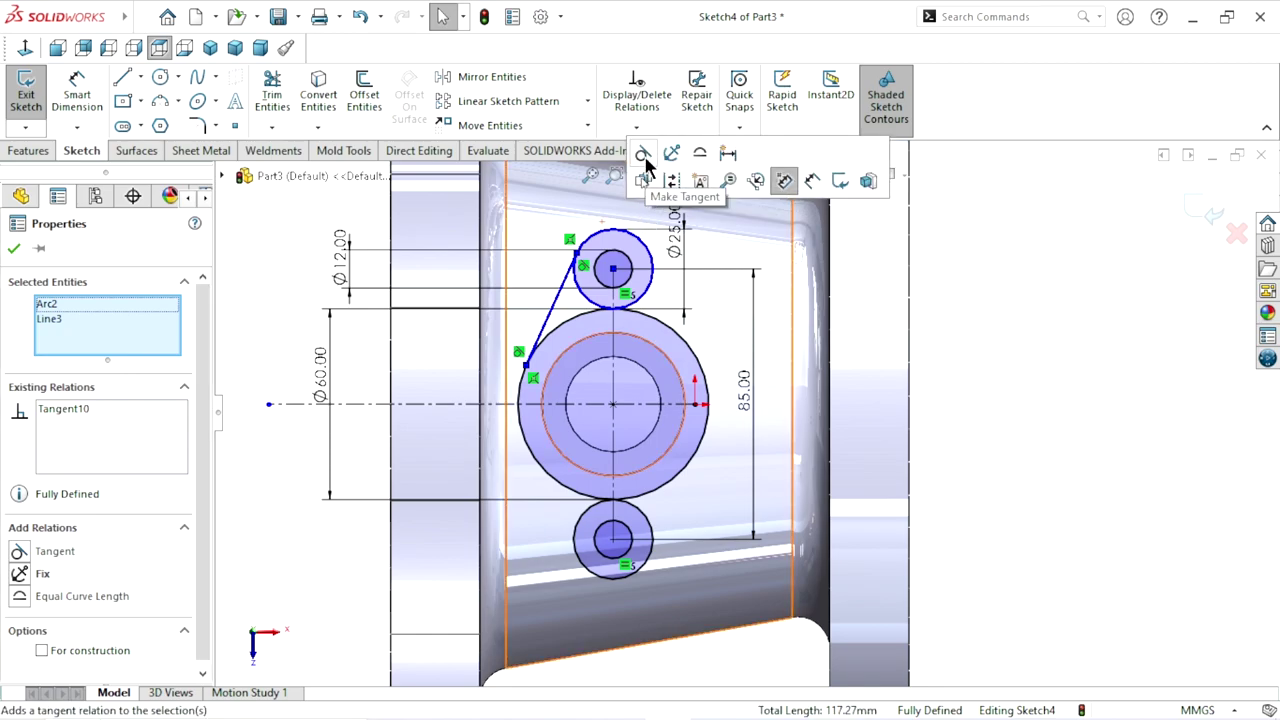
click(645, 168)
click(958, 416)
- Make the slanted line tangent to the large Ø60 circle
scroll(744, 413, up, 3)
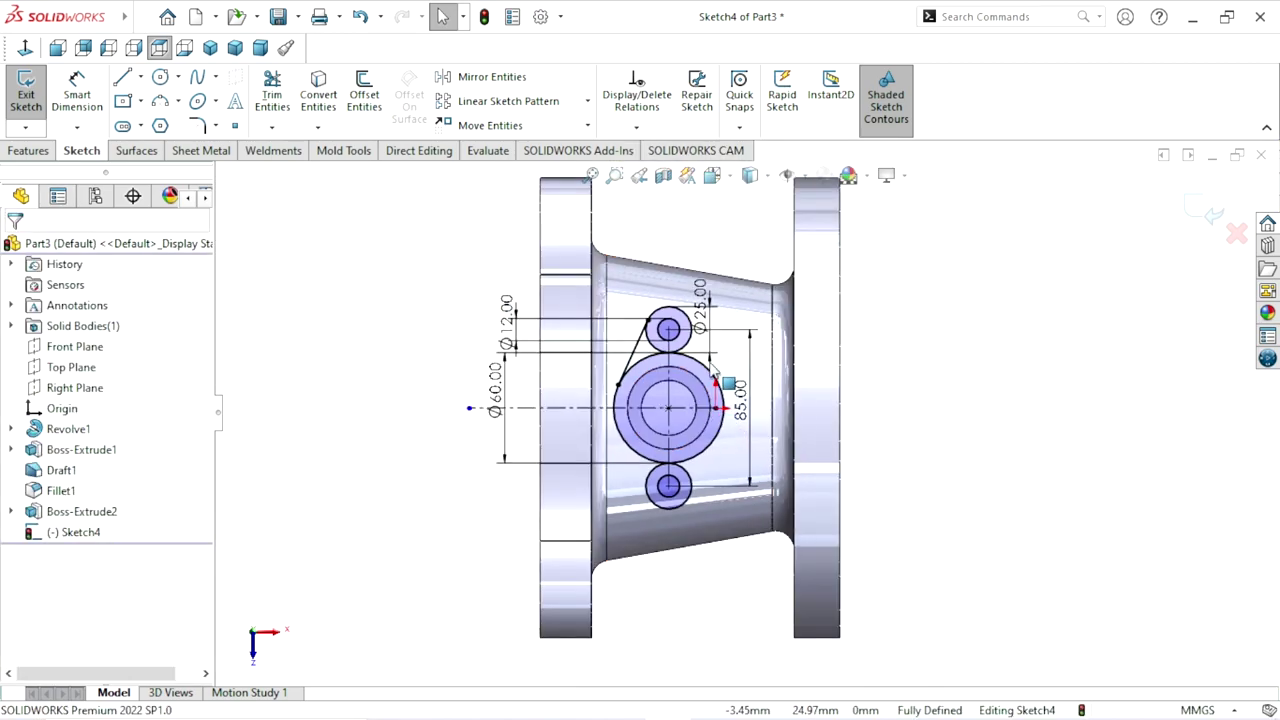
scroll(712, 372, down, 2)
scroll(674, 380, down, 2)
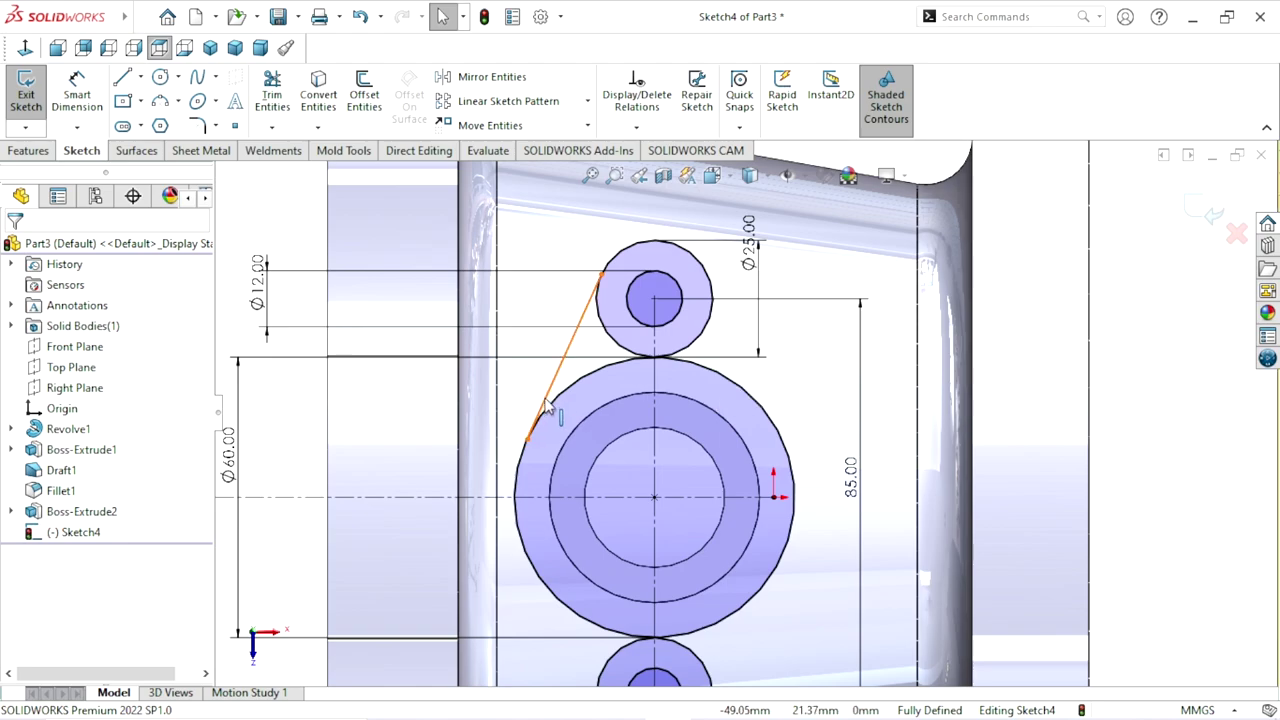
click(588, 404)
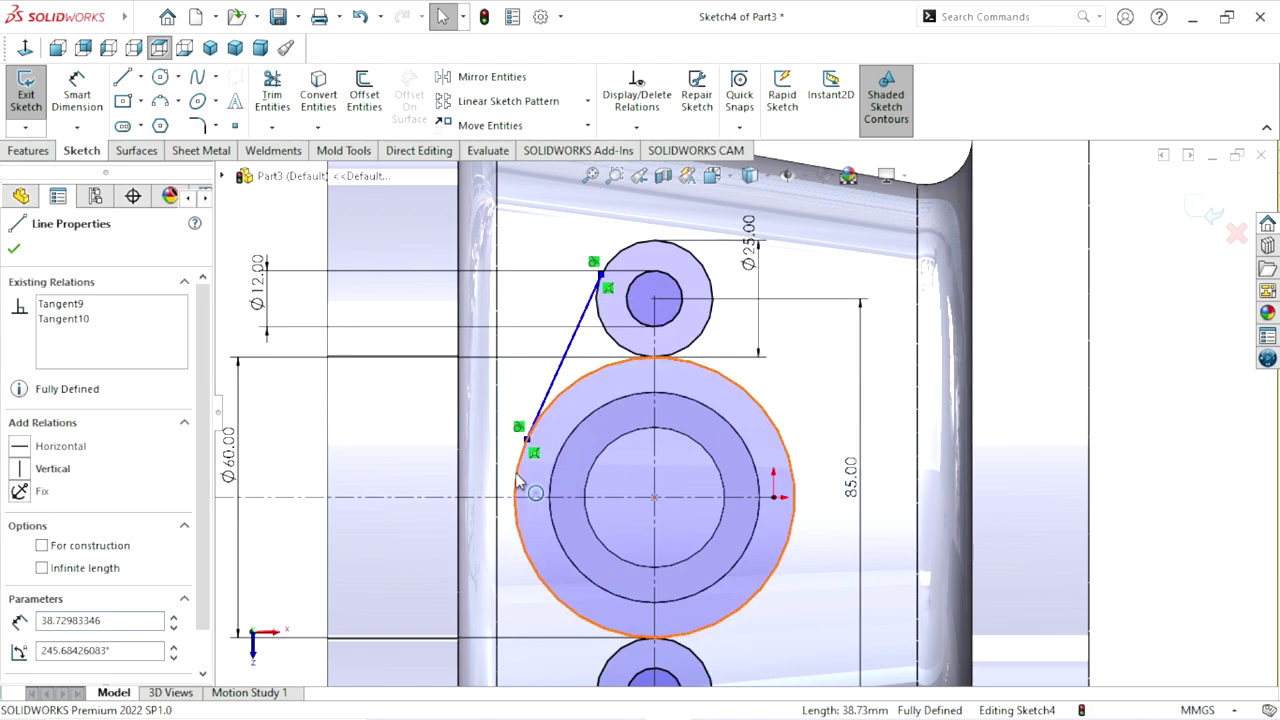
ctrl+click(568, 403)
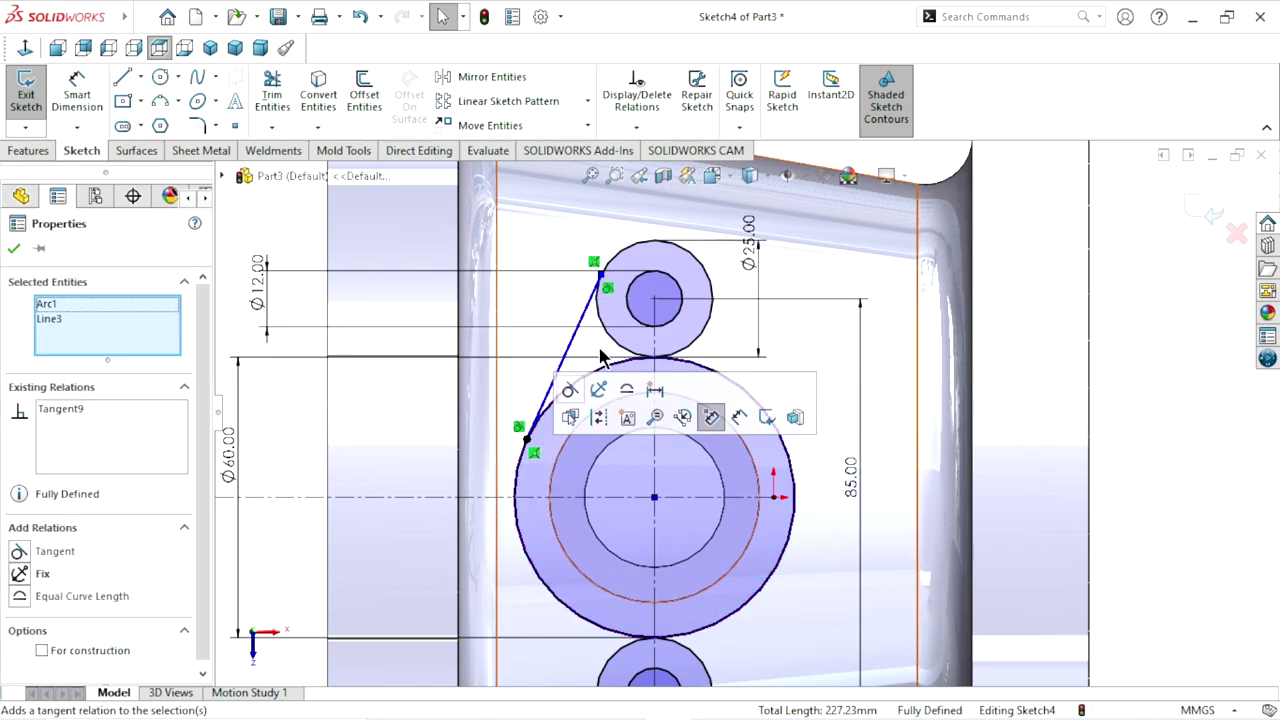
click(1134, 414)
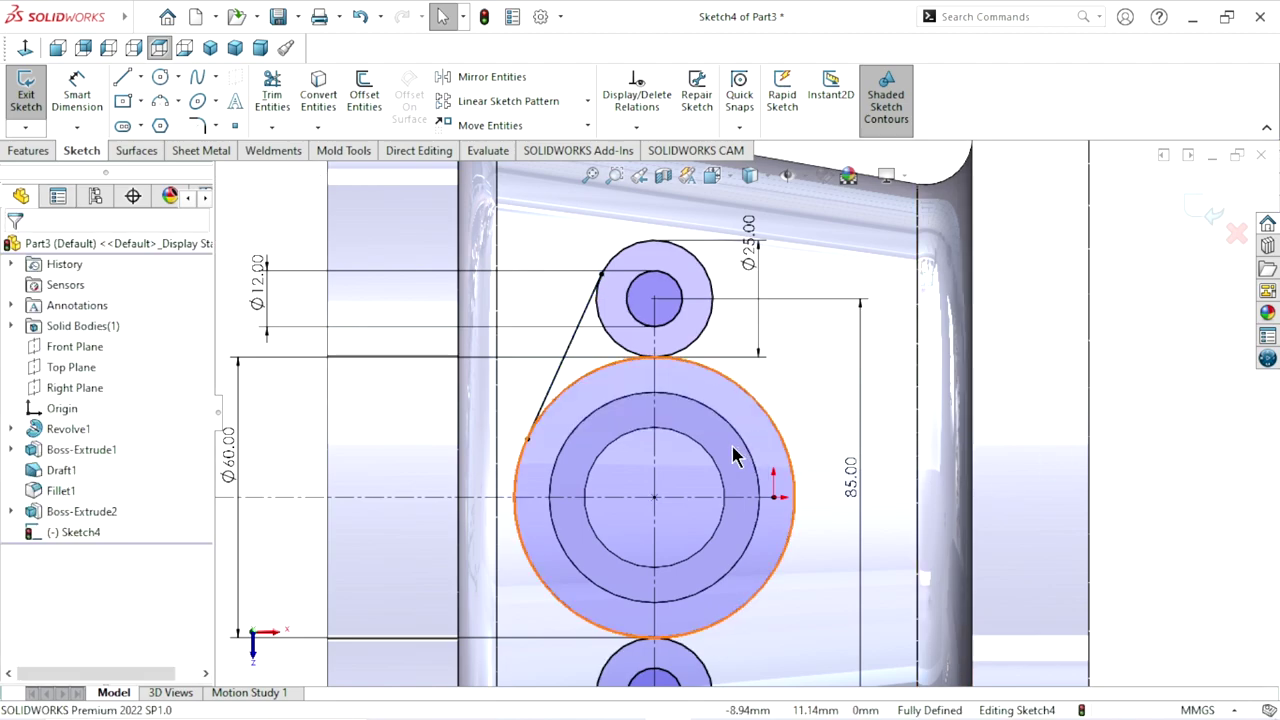
scroll(780, 440, up, 3)
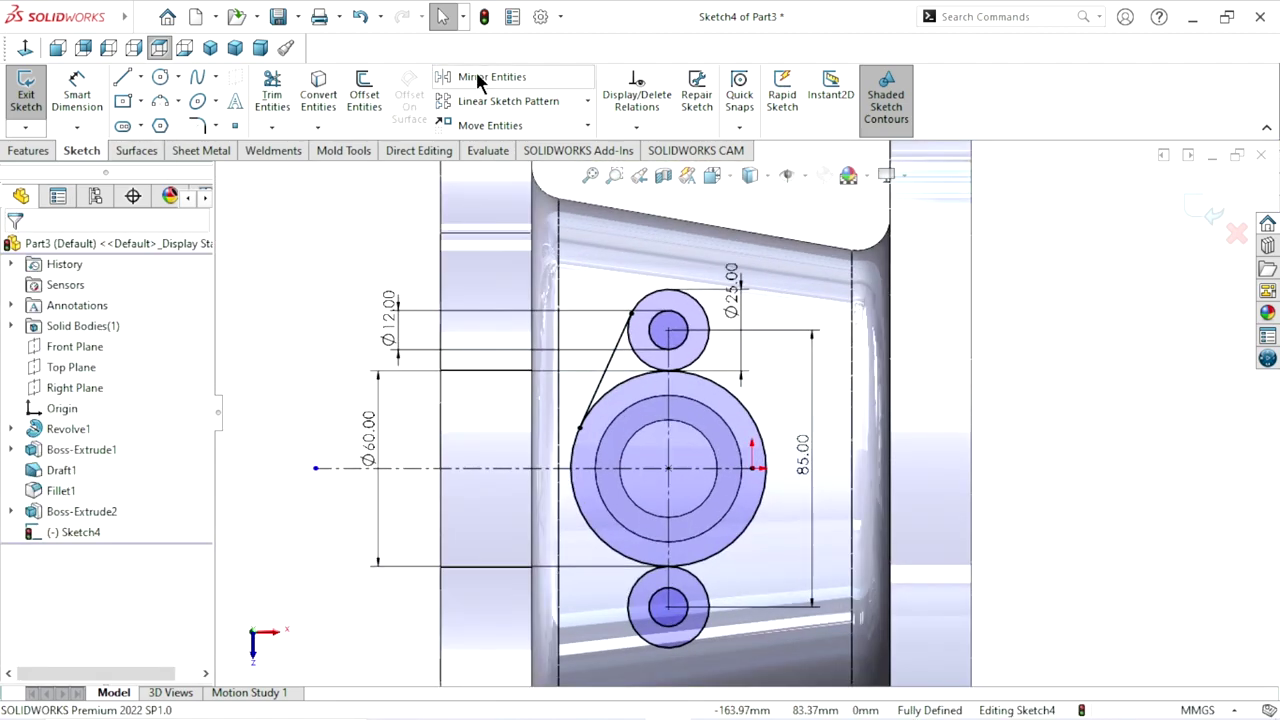
- Mirror the tangent line about the vertical centreline
click(615, 357)
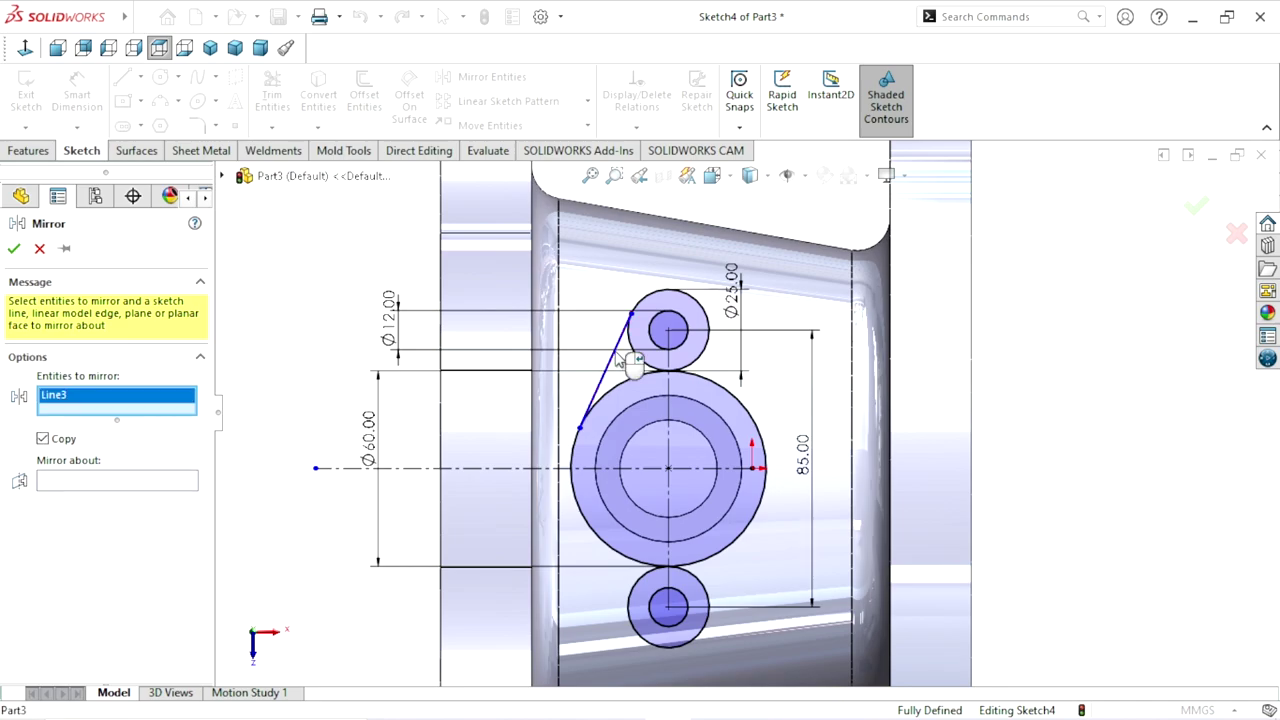
click(66, 484)
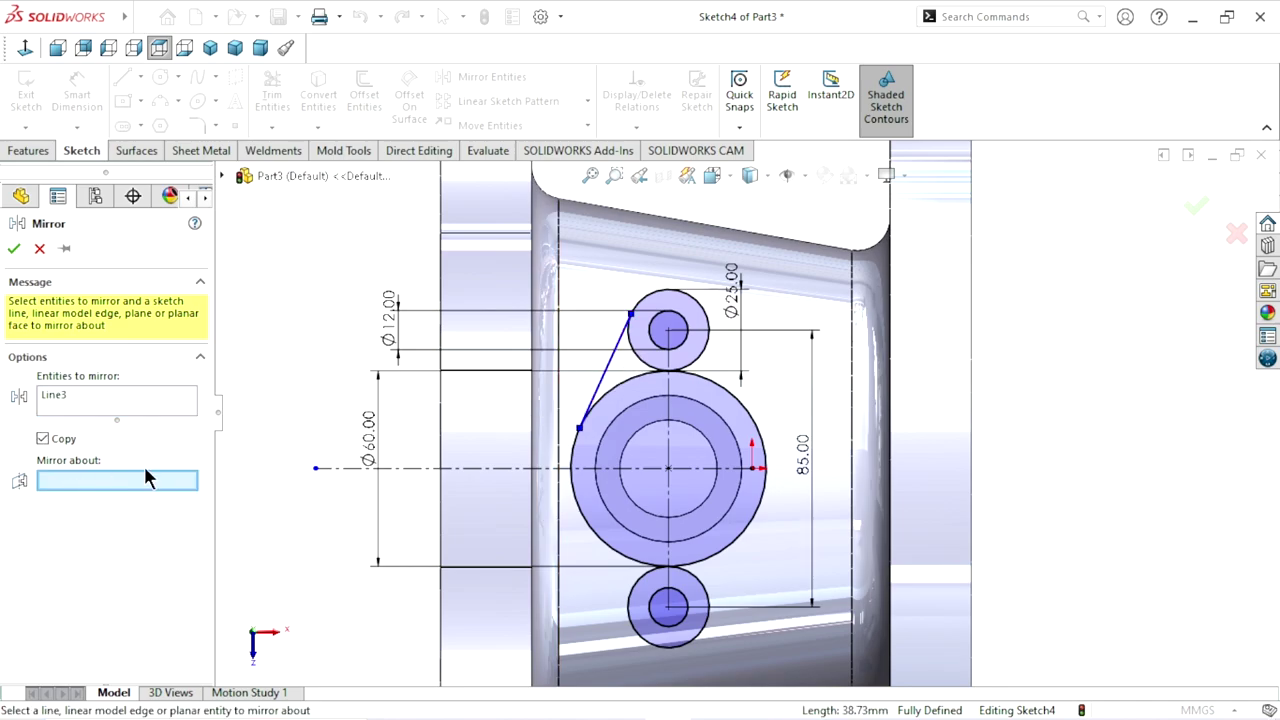
click(668, 432)
click(14, 249)
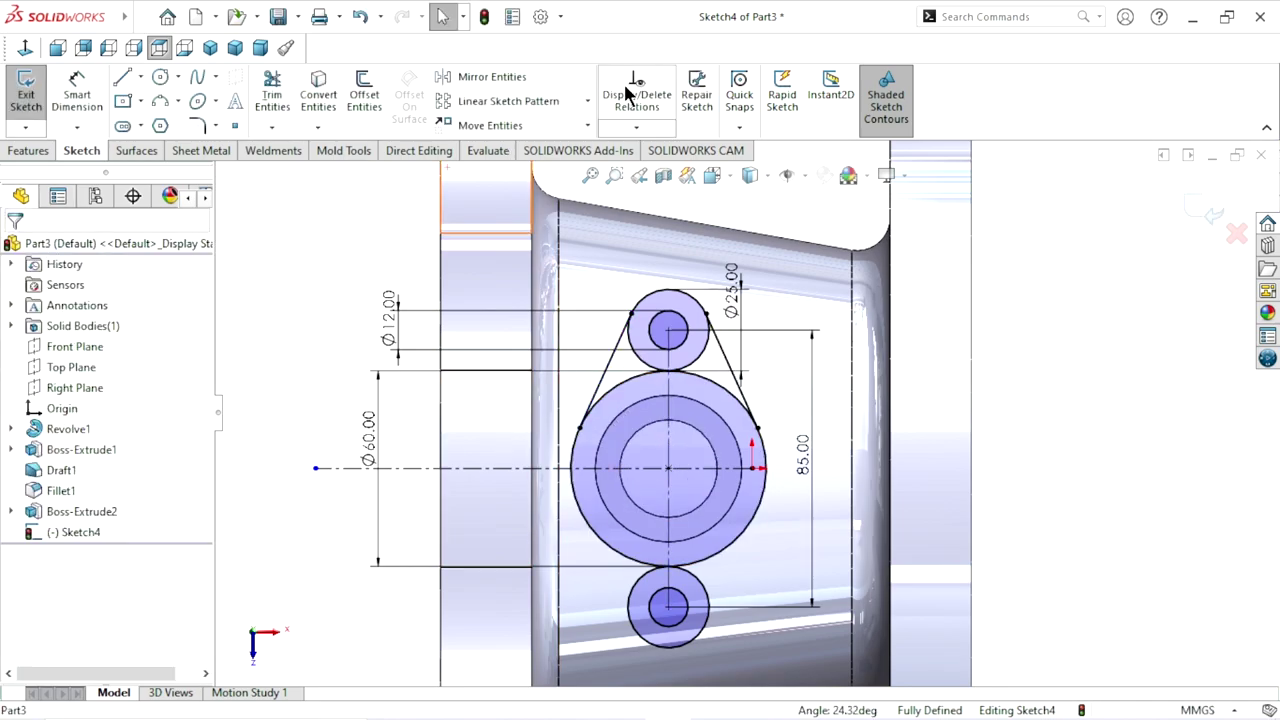
- Mirror both tangent lines about the horizontal centreline to complete the diamond
click(520, 77)
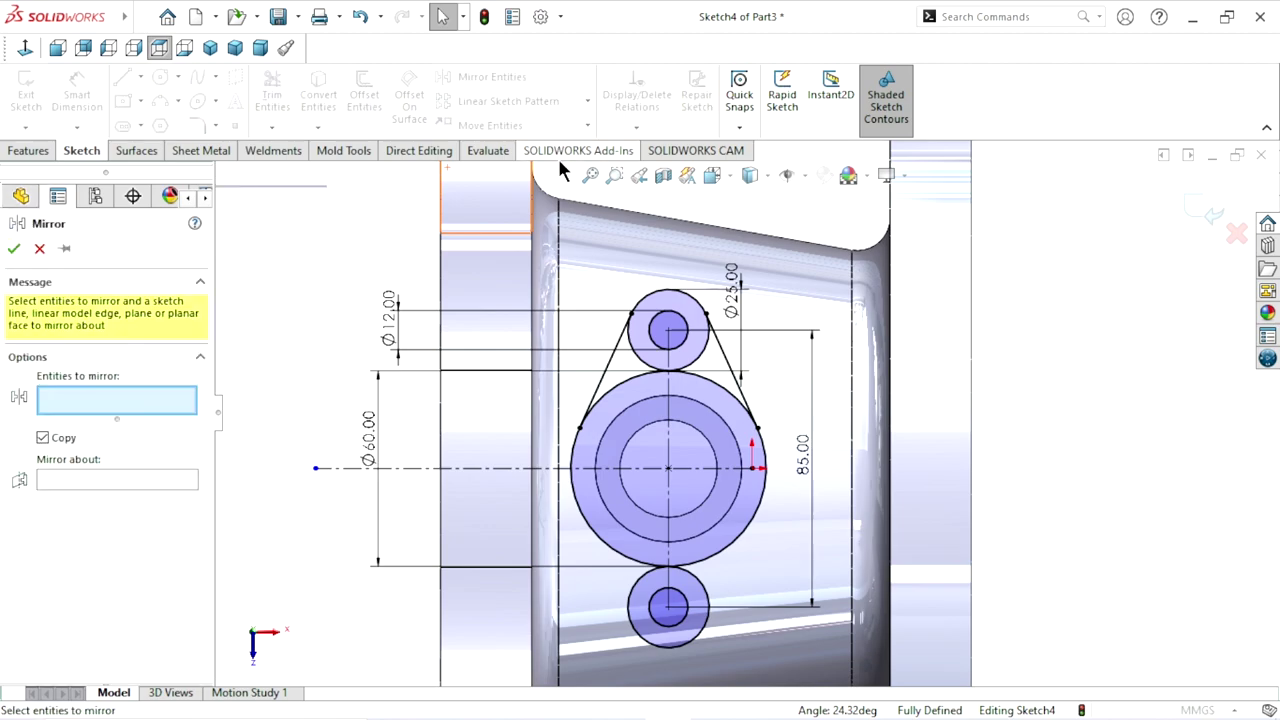
click(603, 390)
click(737, 372)
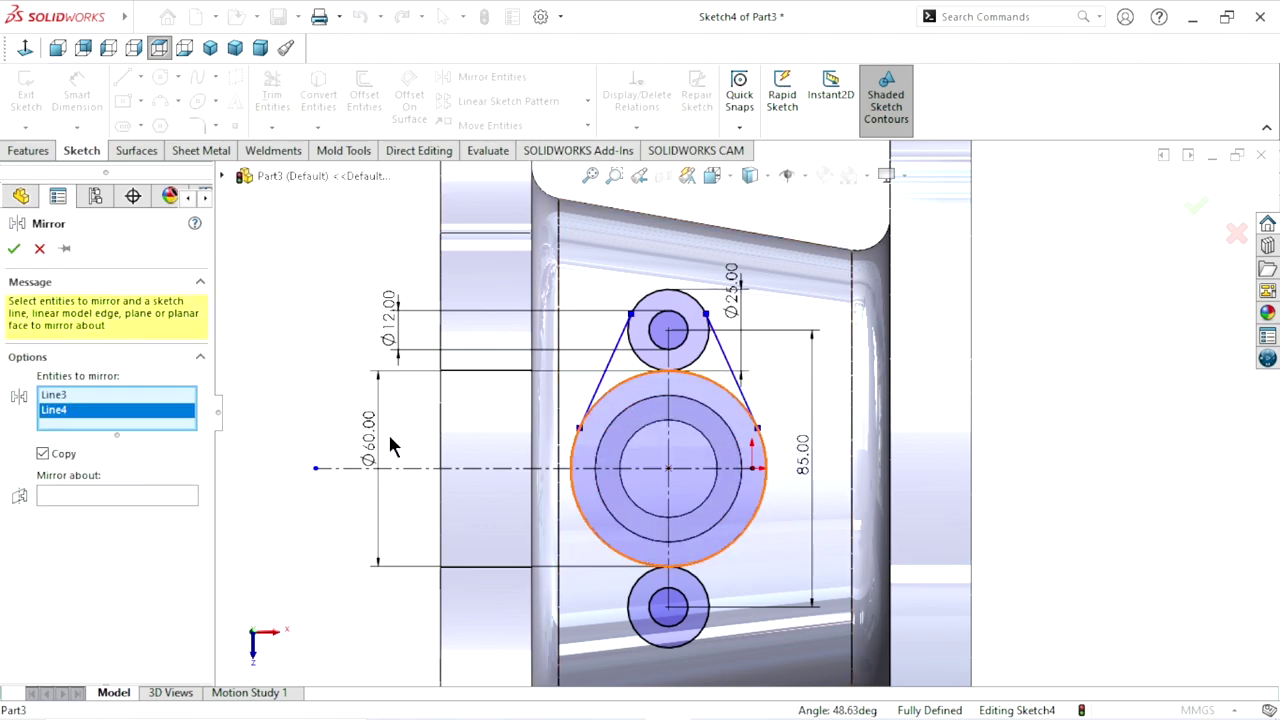
click(62, 498)
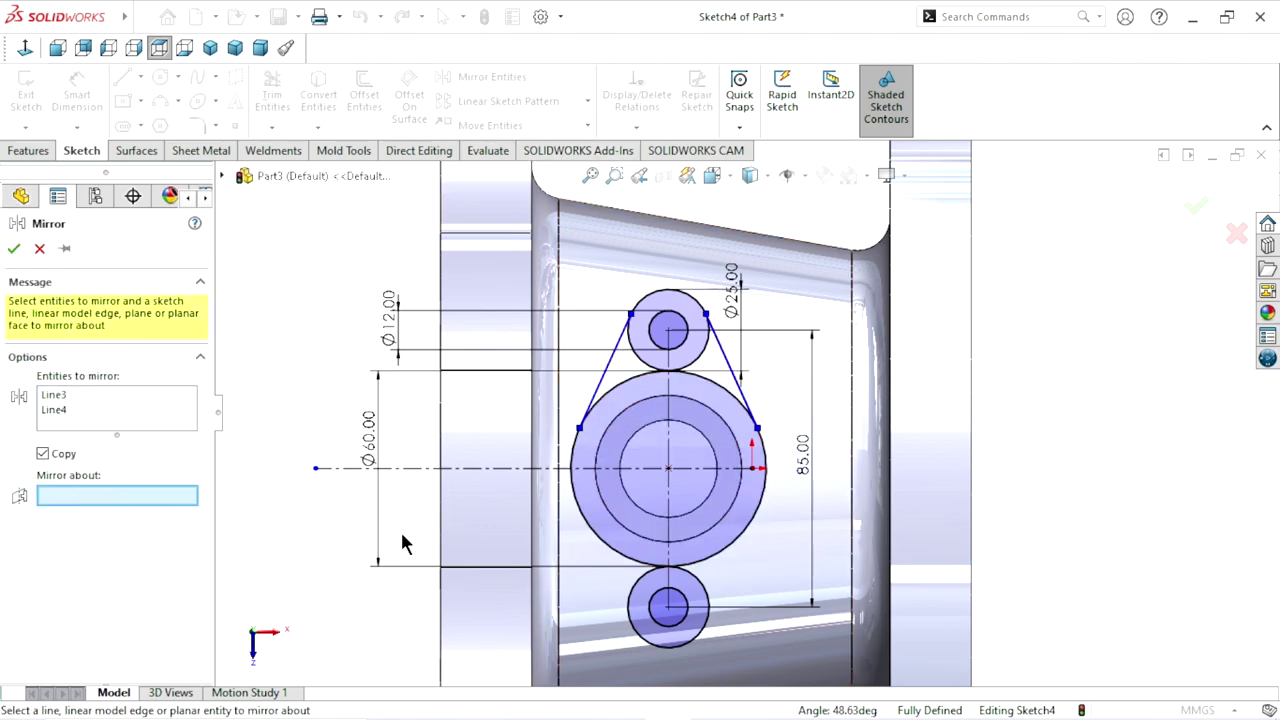
click(618, 468)
click(13, 248)
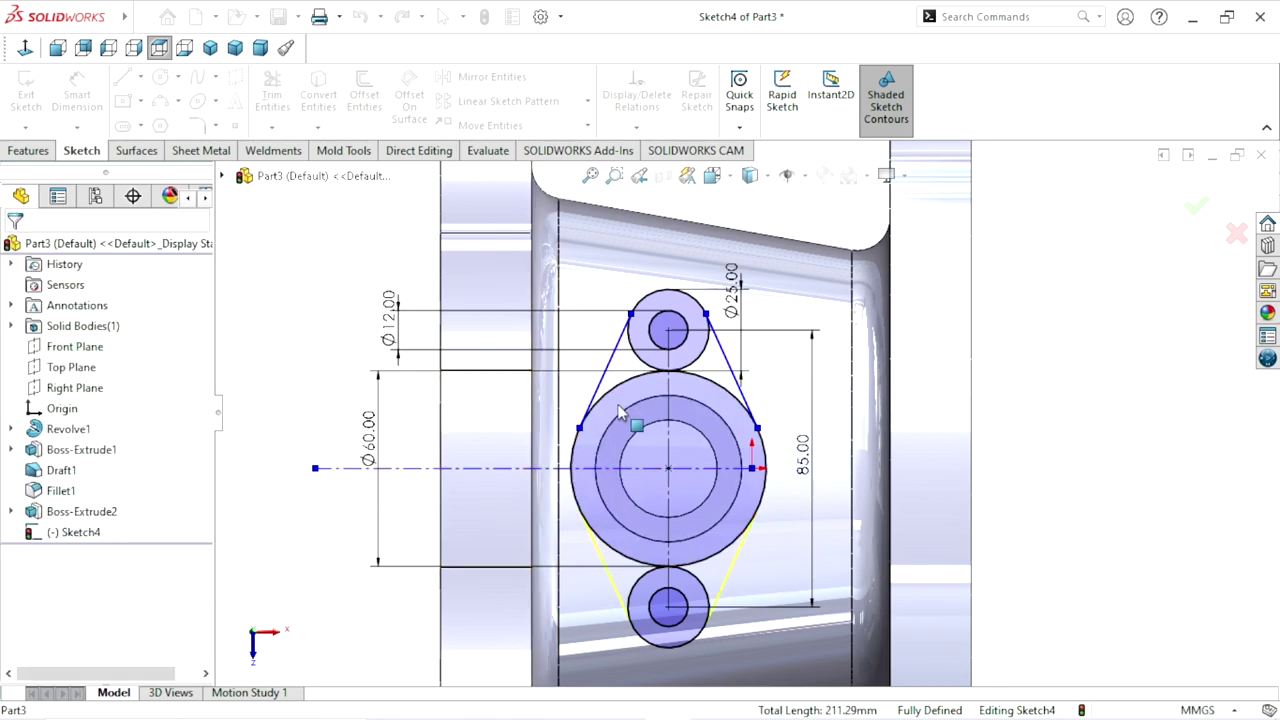
scroll(700, 420, up, 3)
scroll(768, 459, down, 2)
scroll(792, 415, down, 1)
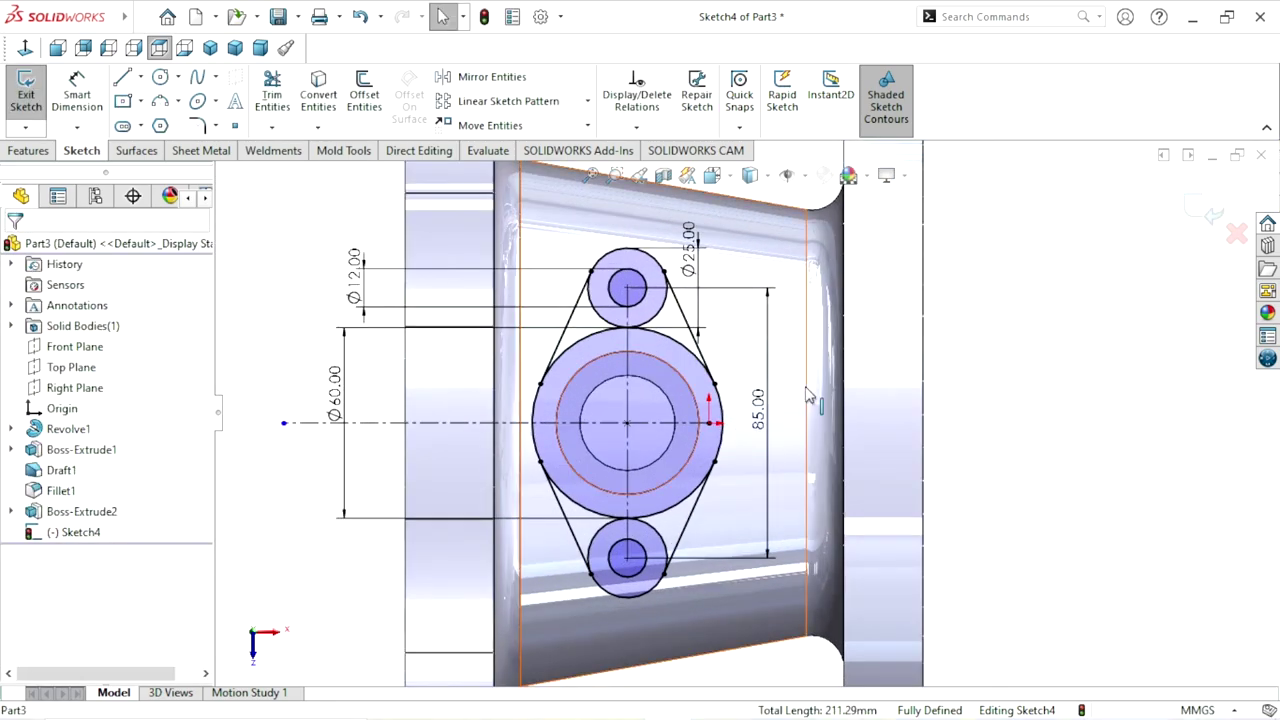
click(272, 95)
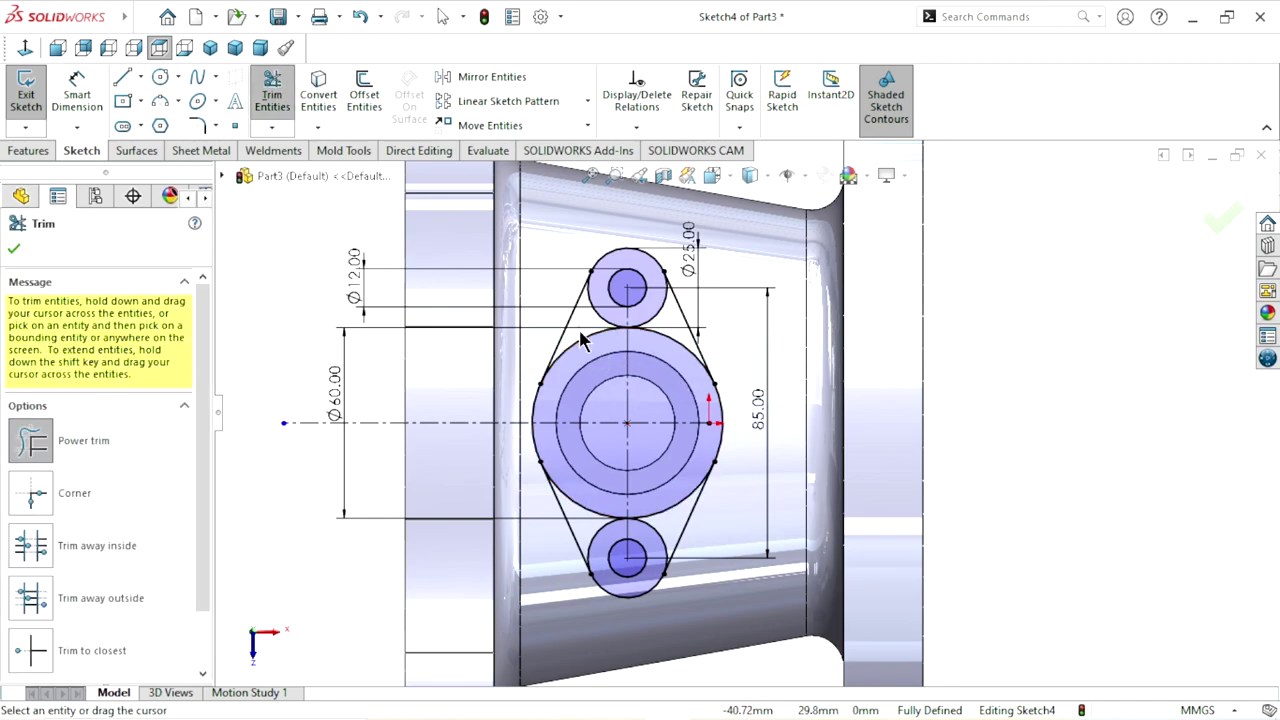
- Trim the large circle's upper-left and upper-right arcs and the upper Ø25 circle's lower arc
click(585, 350)
click(665, 335)
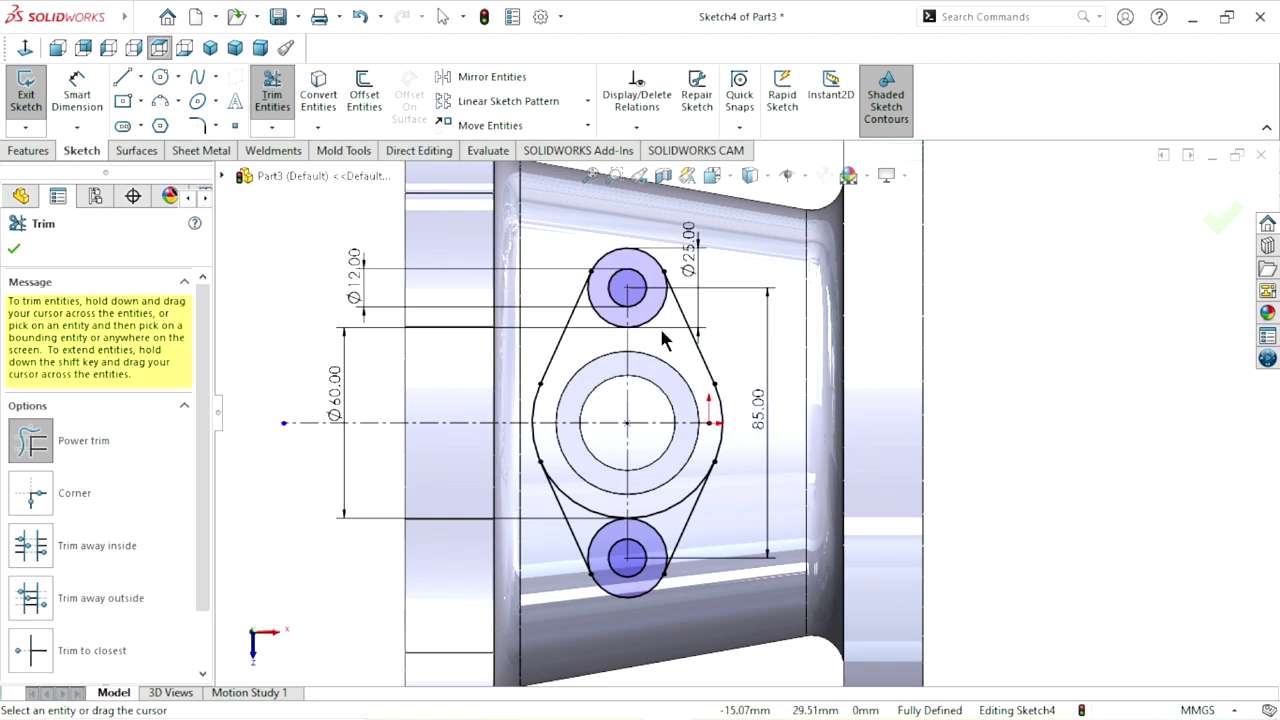
click(654, 316)
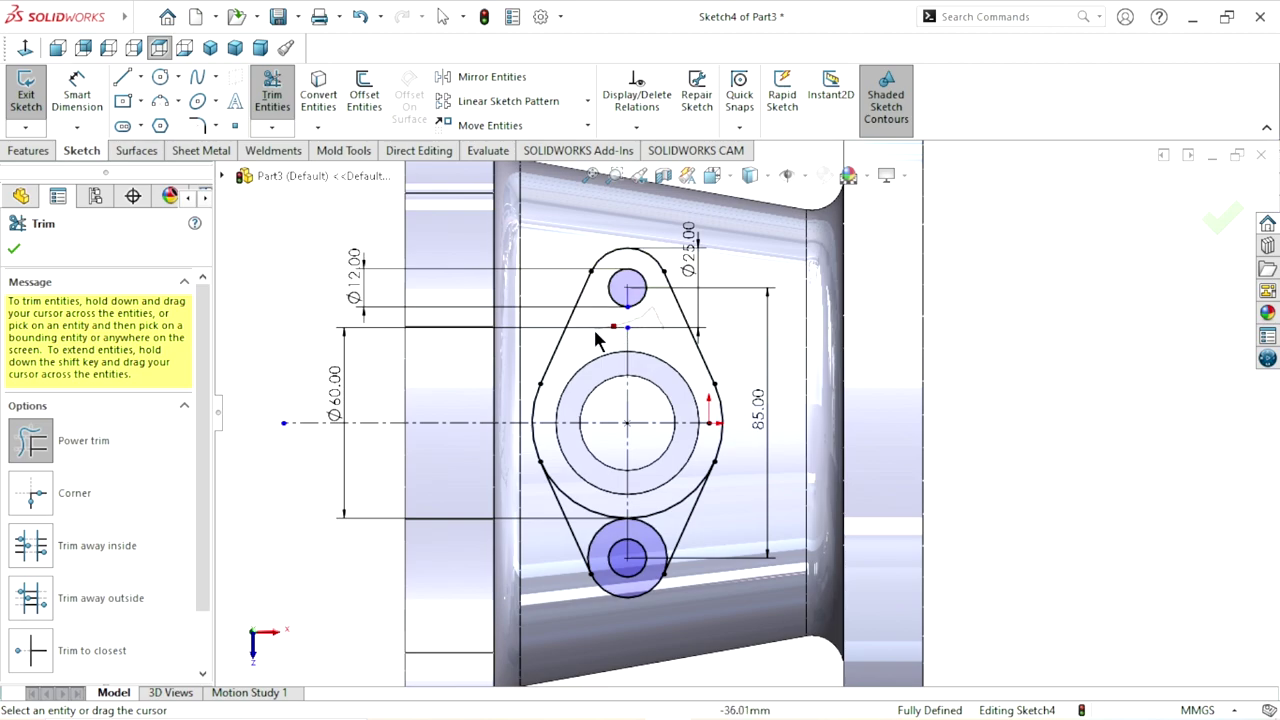
- Trim the large circle's lower-left arc and the leftover arc near the lower circle, then finish trimming
scroll(631, 447, up, 1)
scroll(640, 490, down, 2)
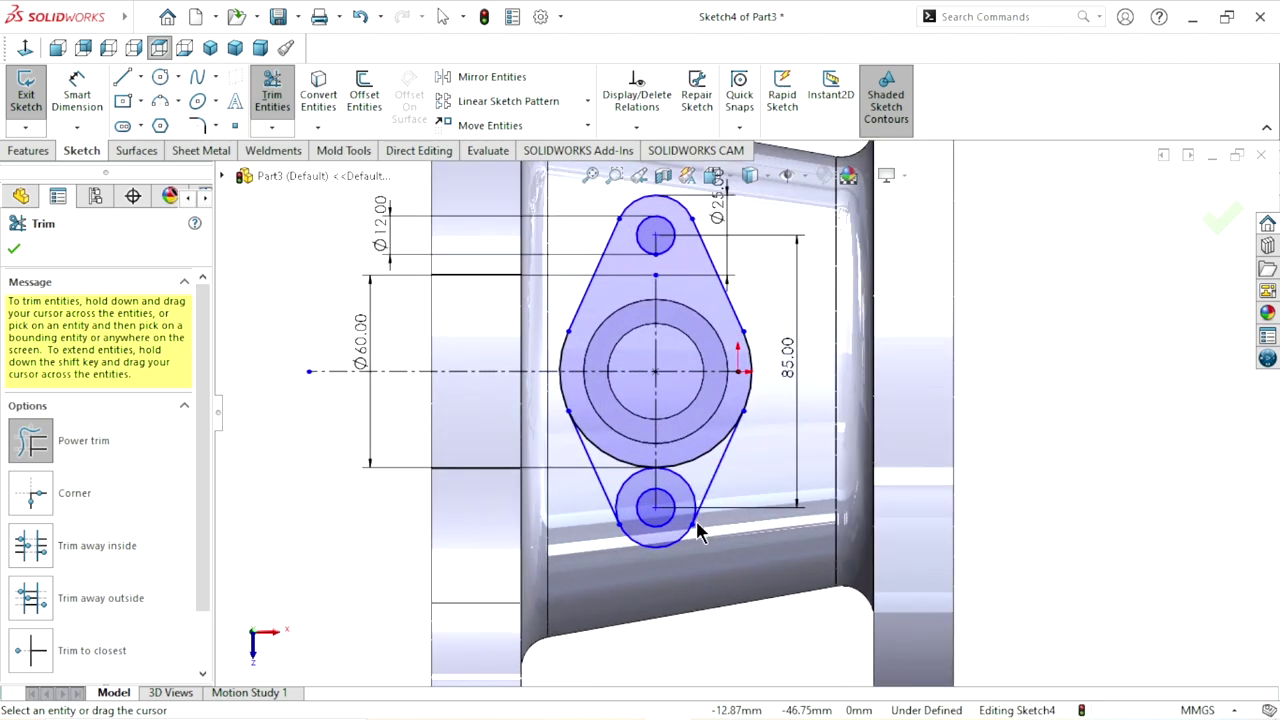
scroll(640, 500, down, 1)
mouse_move(600, 432)
mouse_down()
mouse_move(598, 458)
mouse_move(623, 469)
mouse_up()
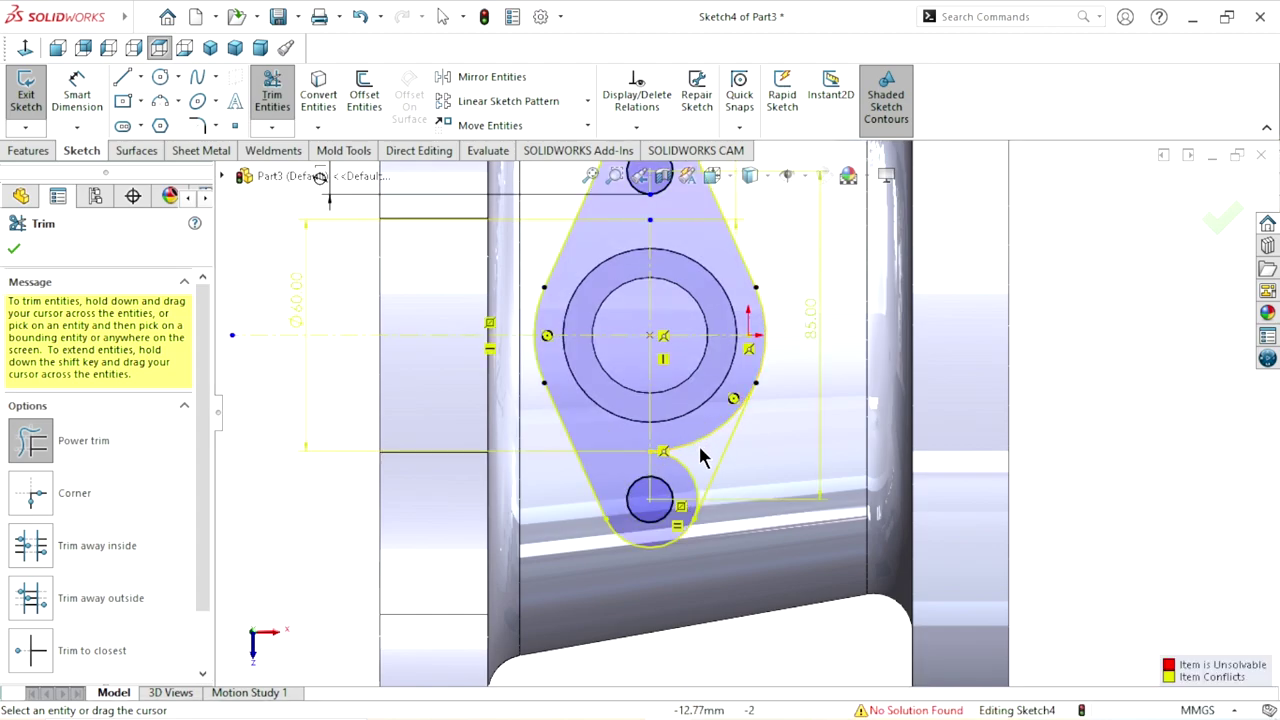
drag(700, 451, 690, 474)
scroll(768, 386, down, 1)
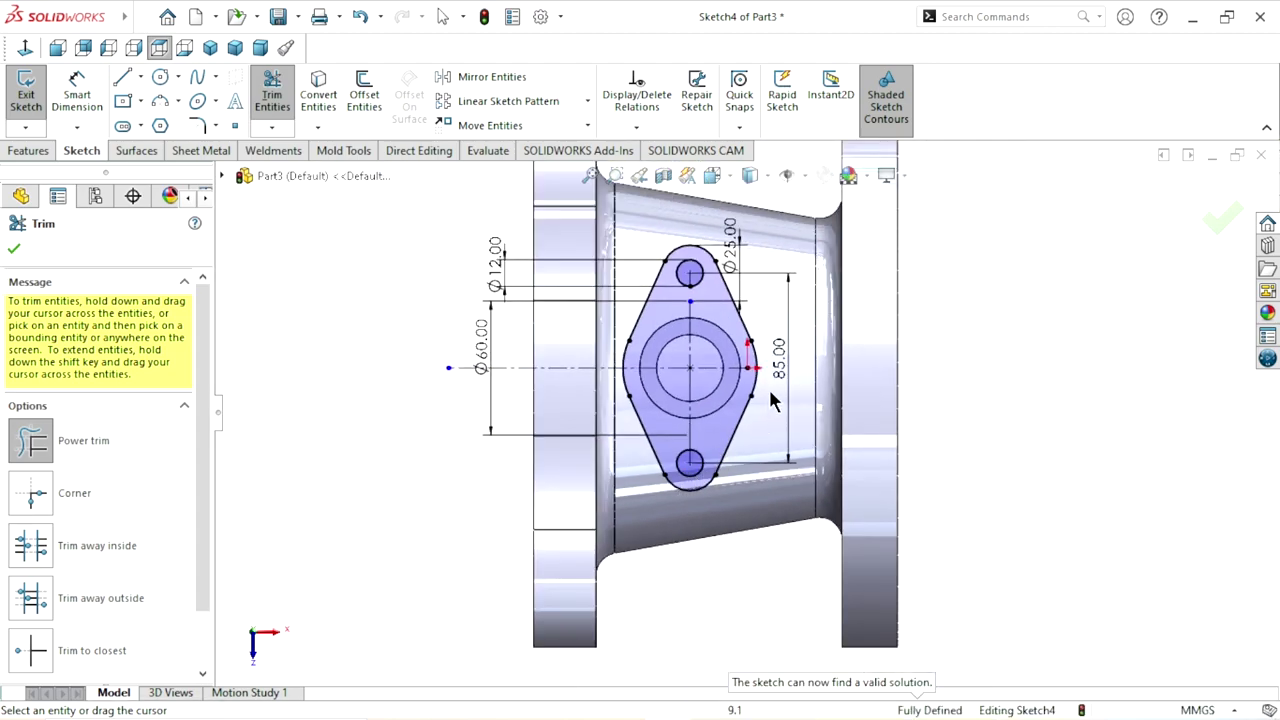
scroll(765, 375, down, 1)
scroll(762, 367, down, 1)
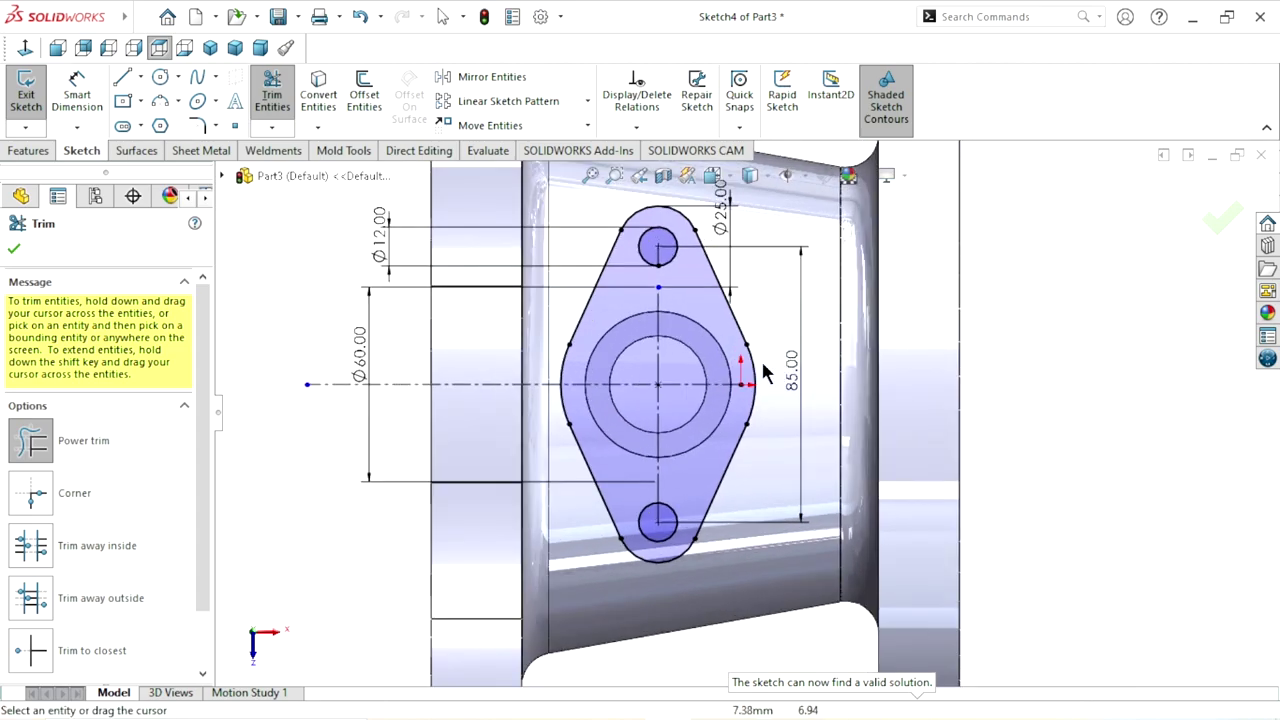
click(14, 248)
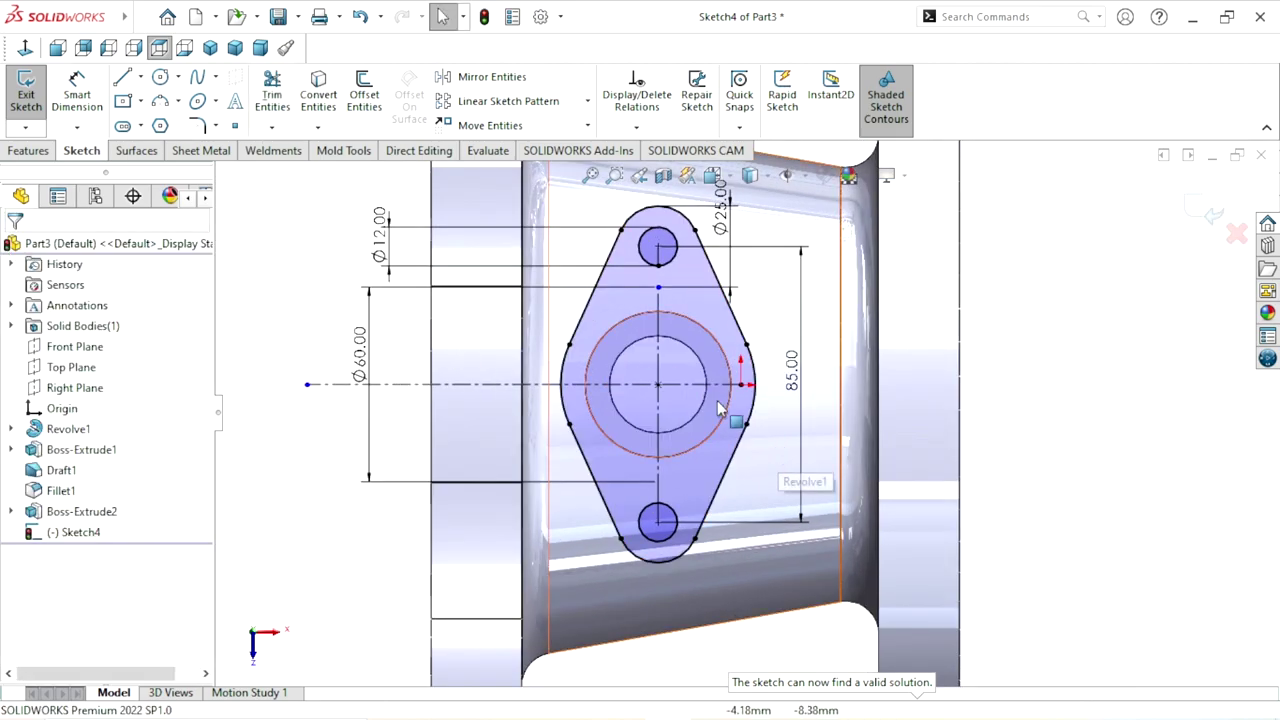
- Convert the boss's inner circular edge into Sketch4 geometry, then bring up the Features commands
click(675, 339)
click(335, 113)
scroll(745, 408, up, 1)
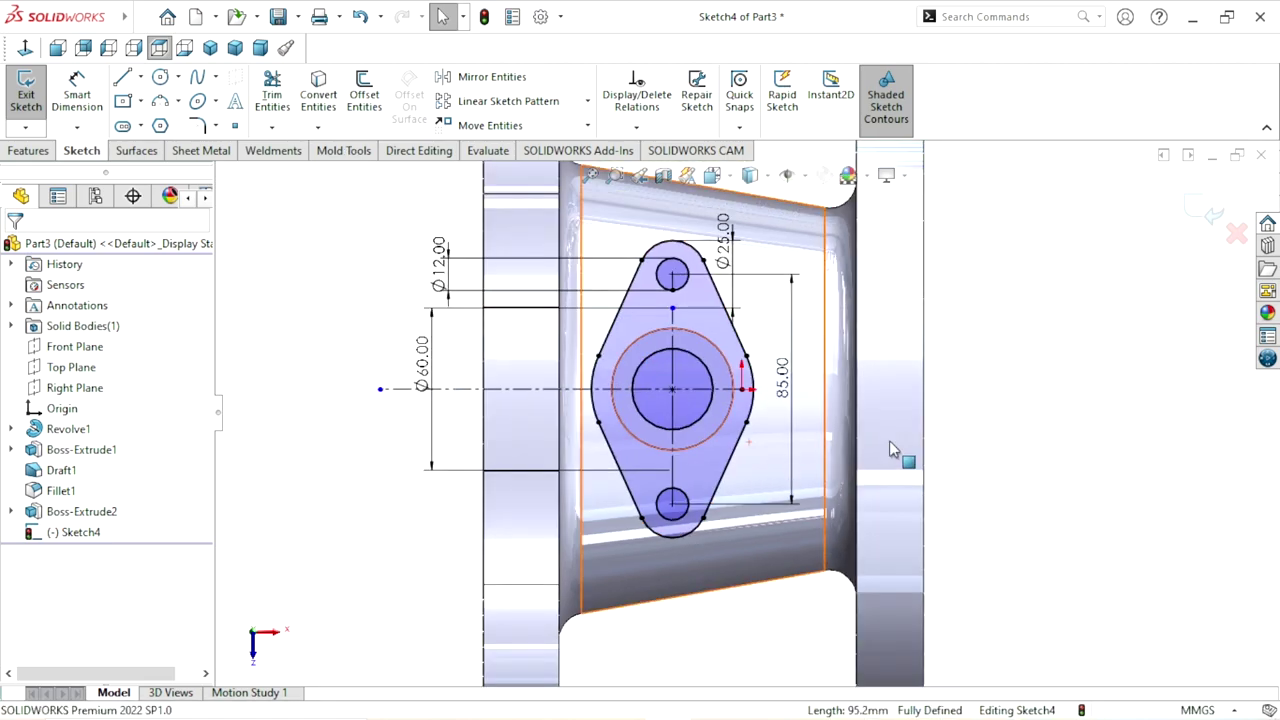
click(28, 152)
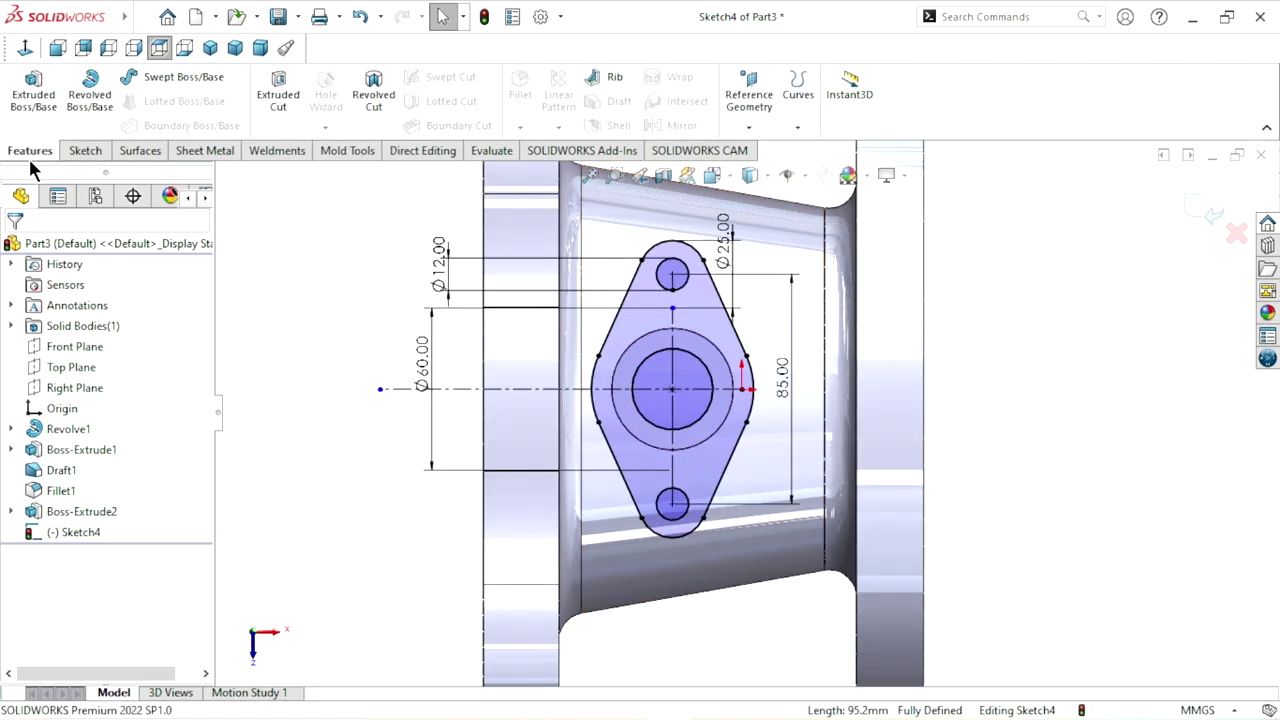
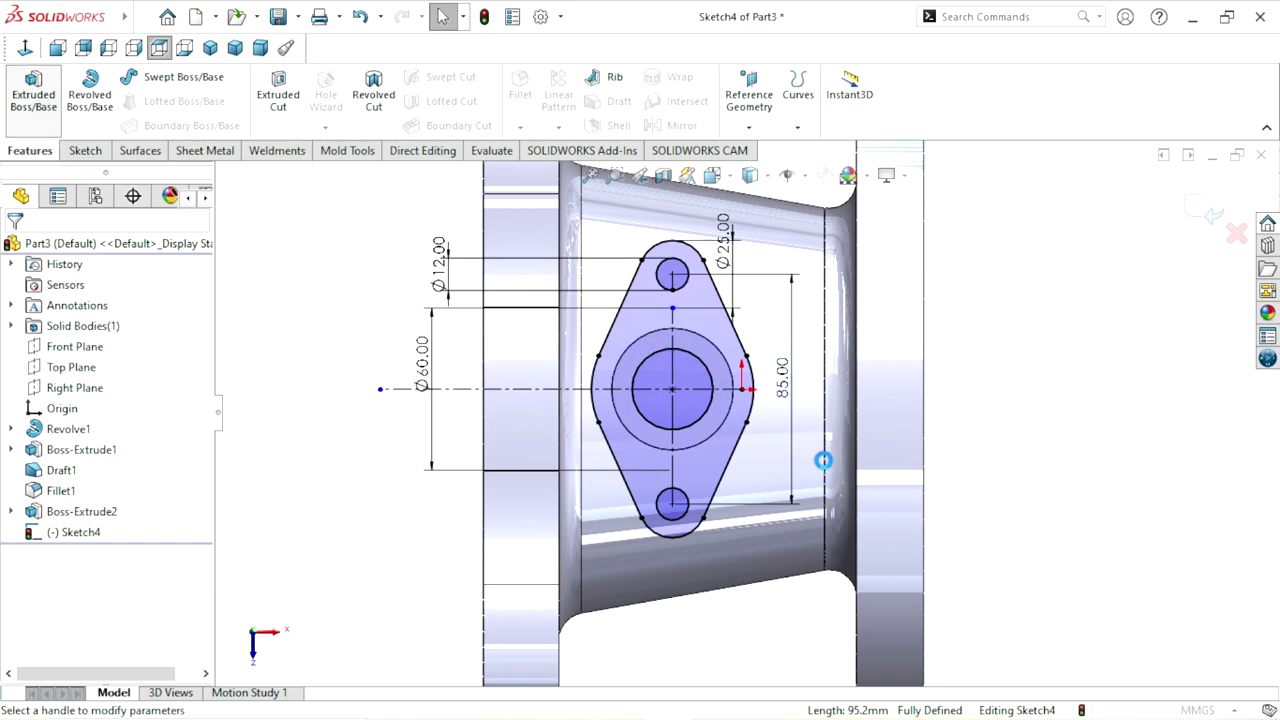
- Extrude the Sketch4 flange region 8 mm Blind in the reversed (downward) direction as Boss-Extrude3
click(234, 48)
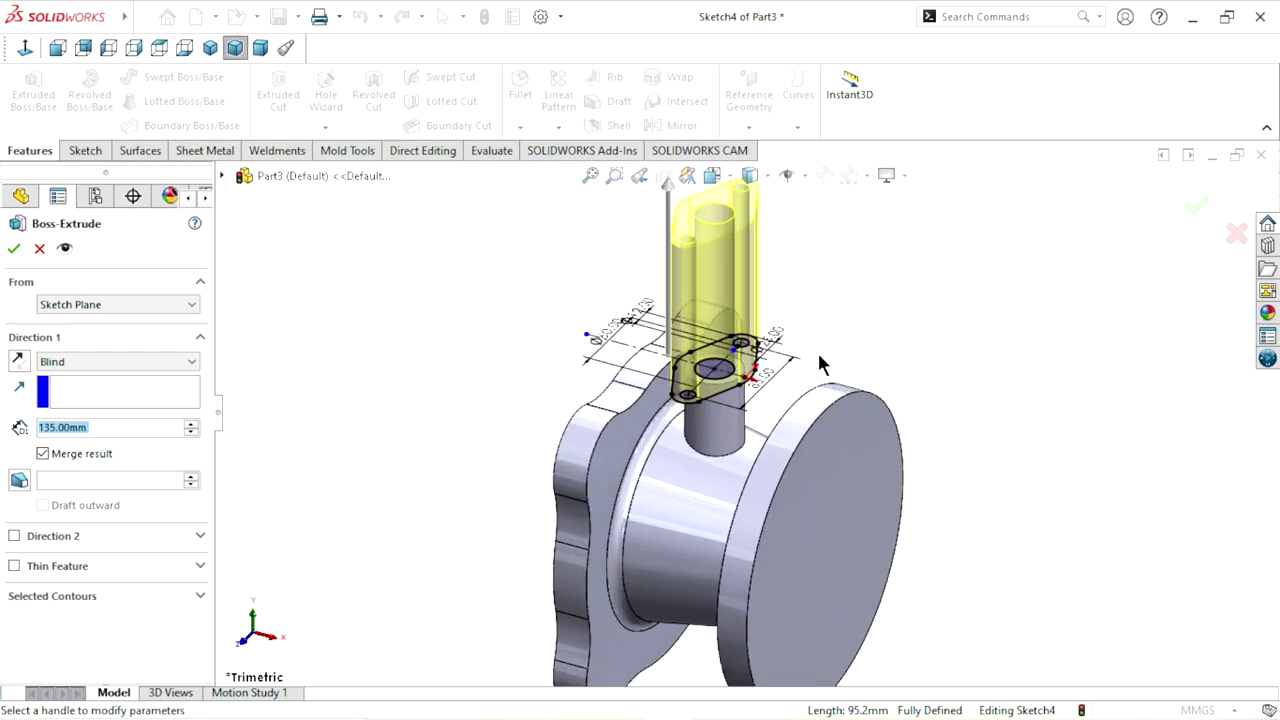
scroll(760, 410, down, 2)
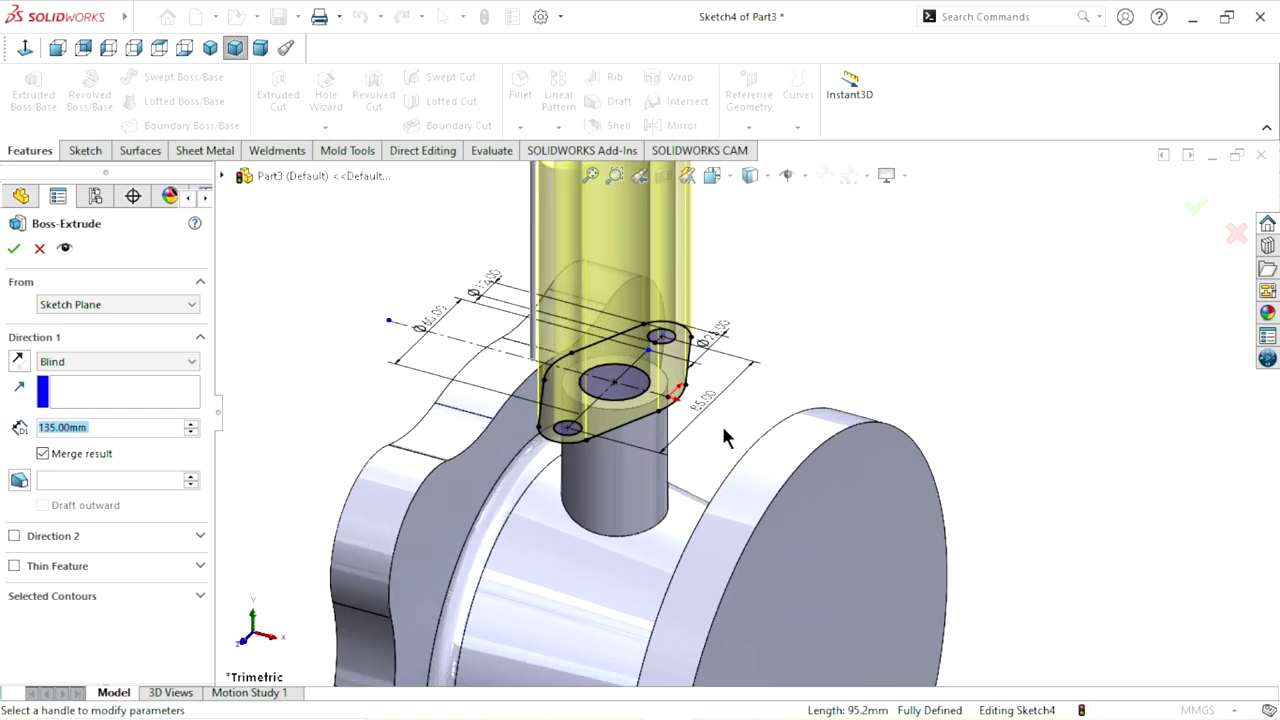
click(79, 598)
click(612, 420)
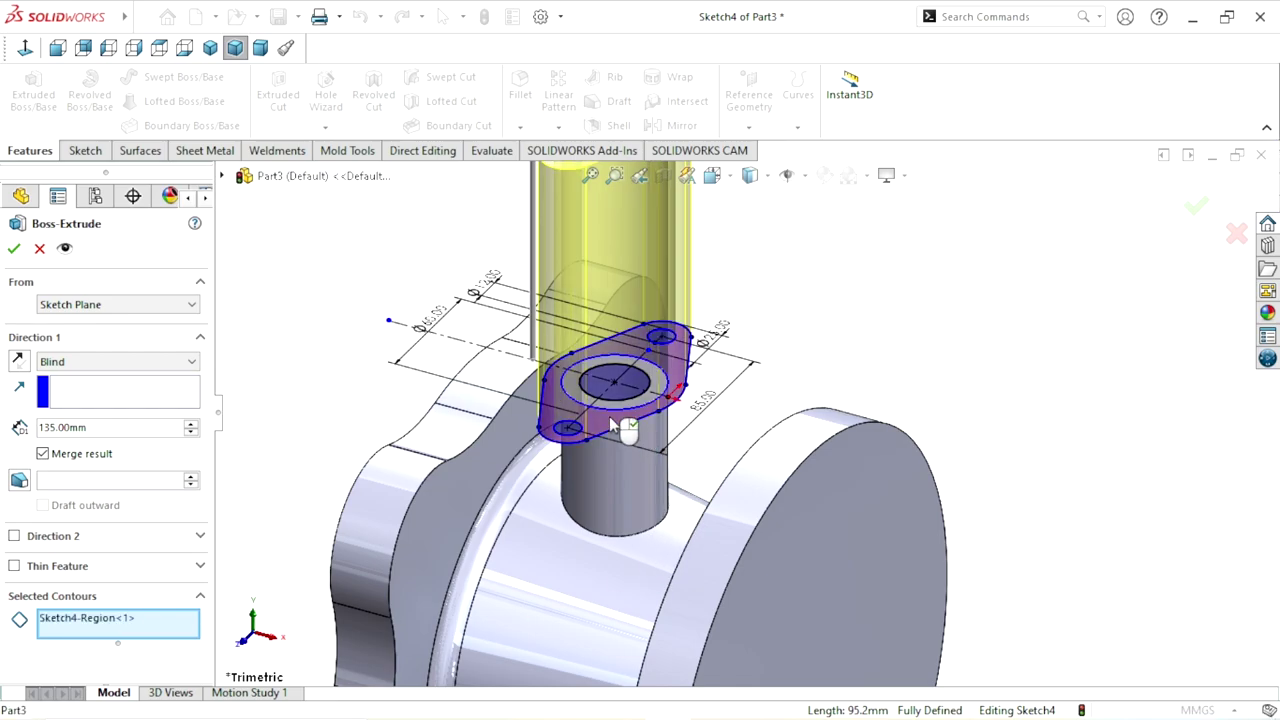
scroll(672, 430, up, 2)
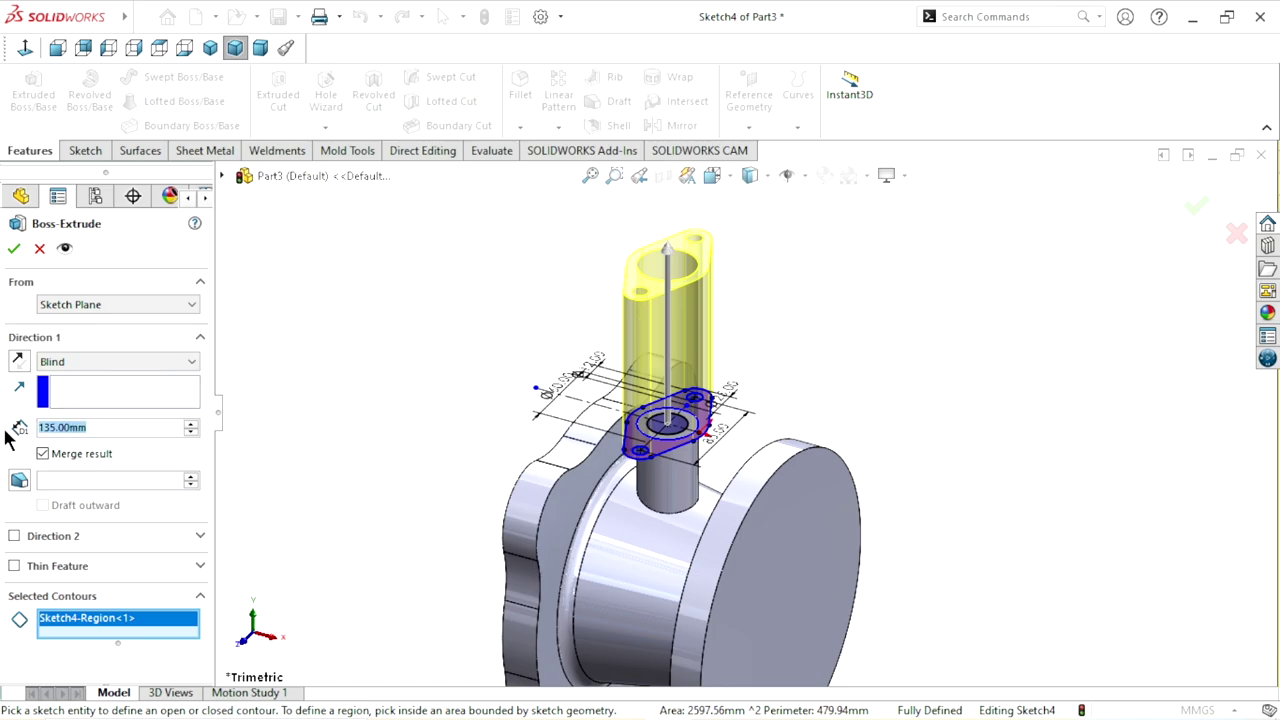
text(8)
key(Return)
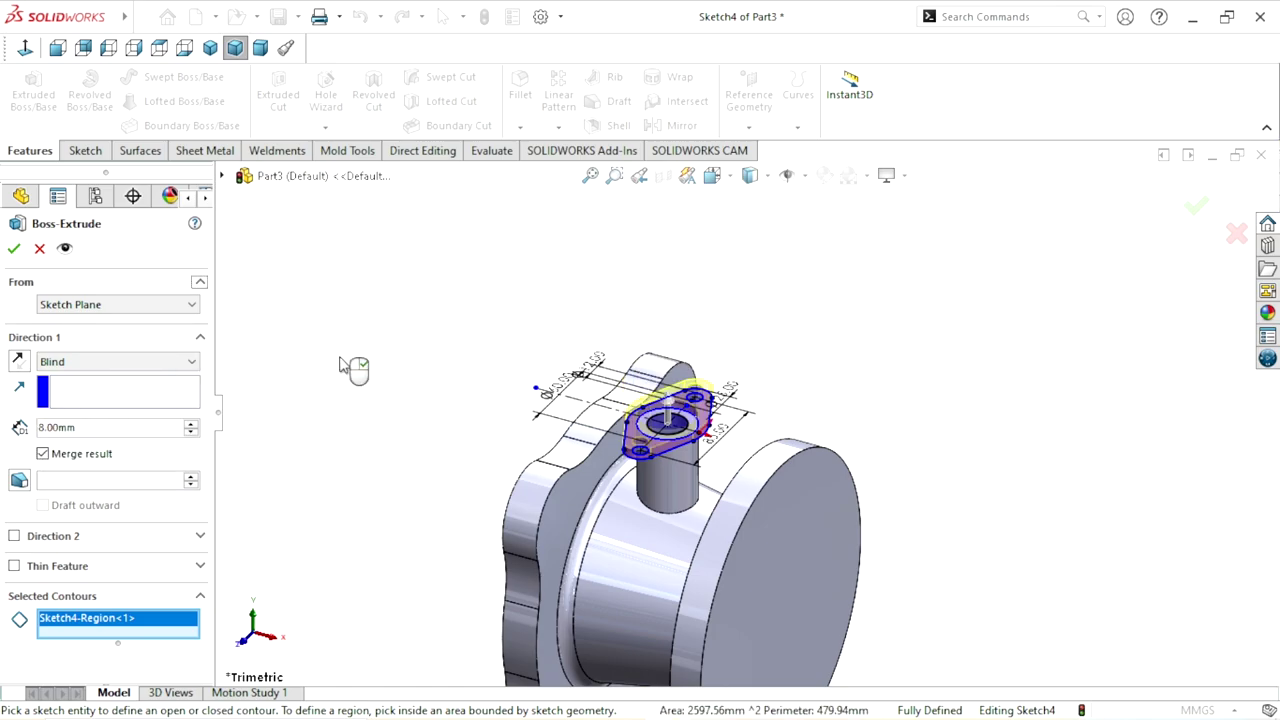
scroll(648, 436, down, 3)
scroll(688, 430, down, 3)
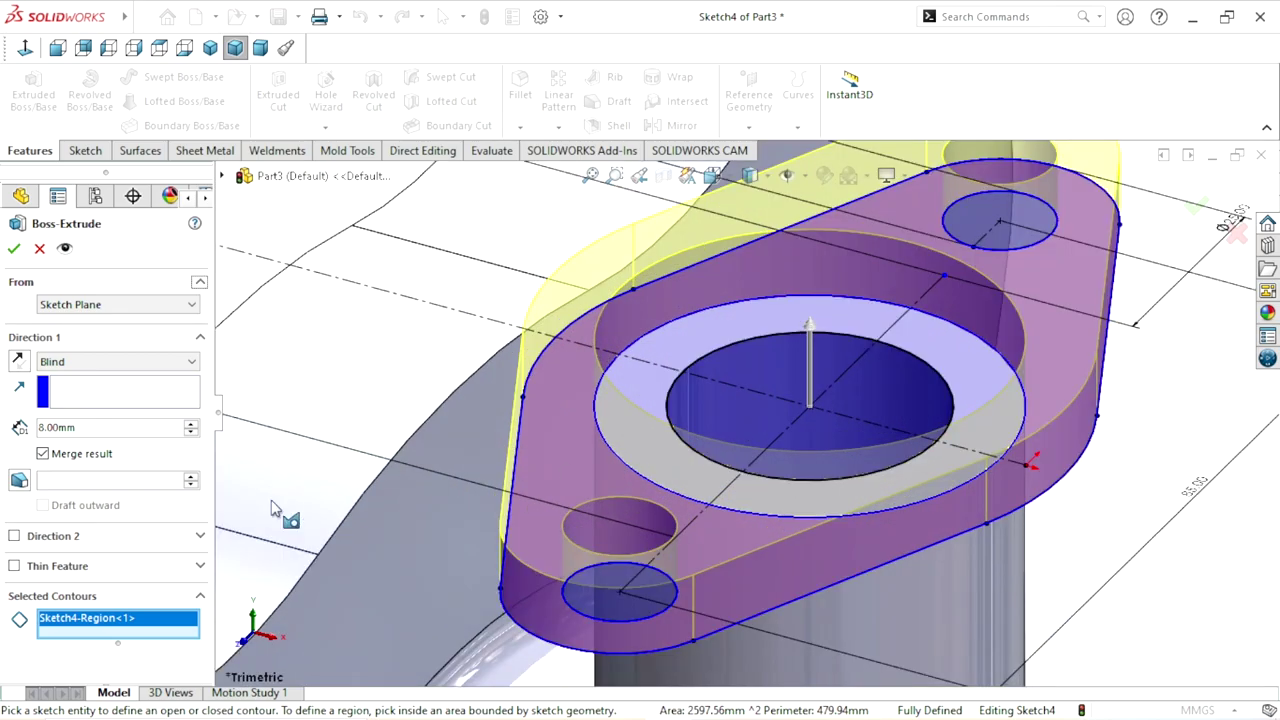
click(27, 366)
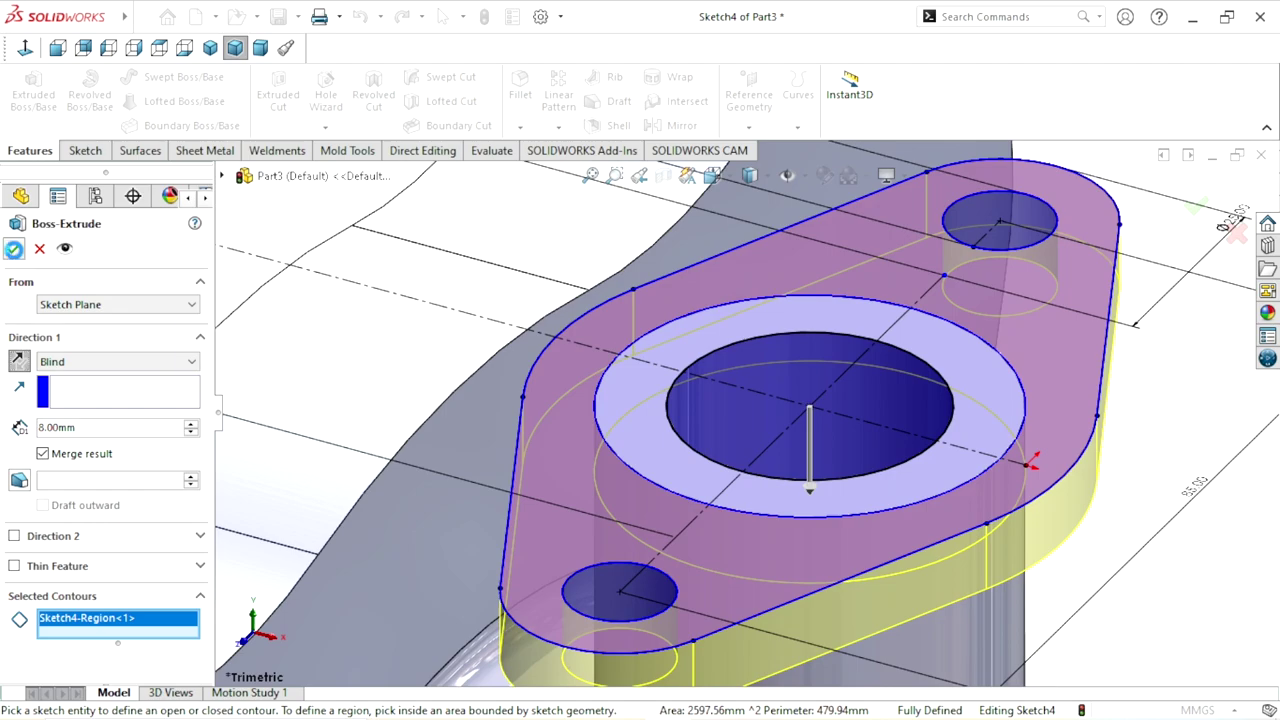
key(Return)
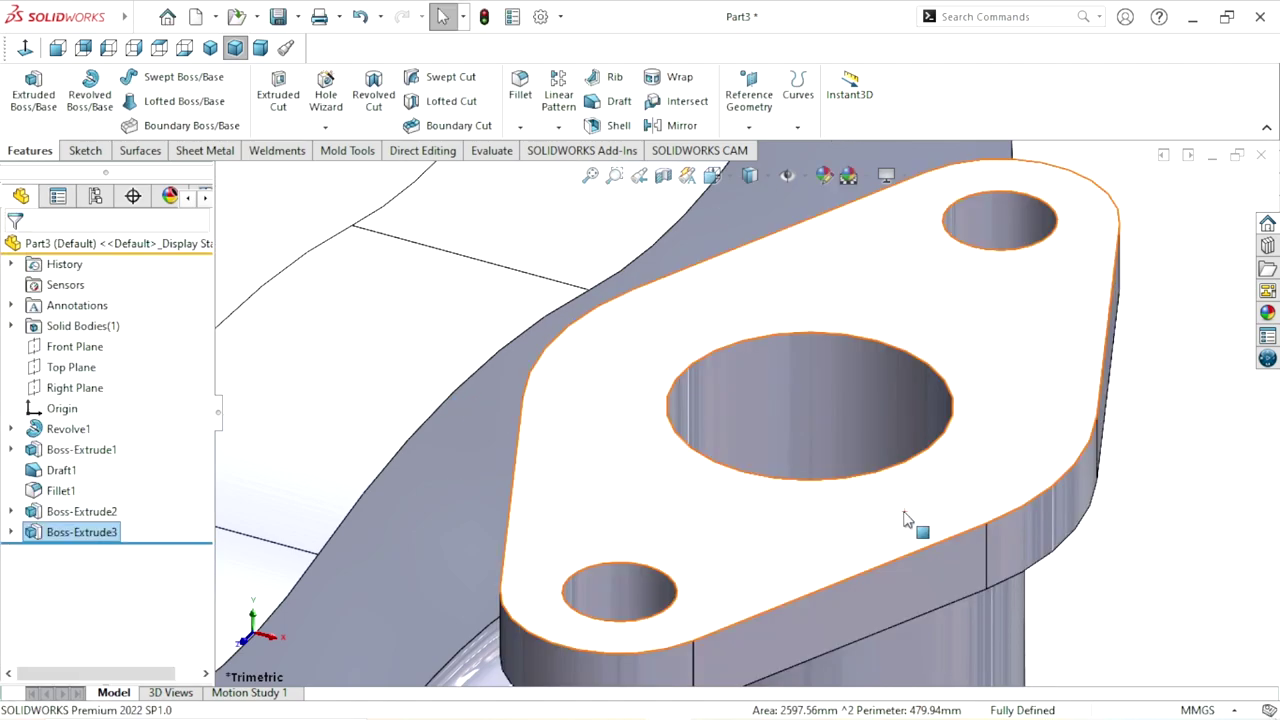
scroll(904, 519, up, 3)
scroll(904, 520, up, 2)
mouse_move(923, 357)
middle_down()
mouse_move(830, 440)
mouse_move(843, 371)
mouse_move(876, 405)
middle_up()
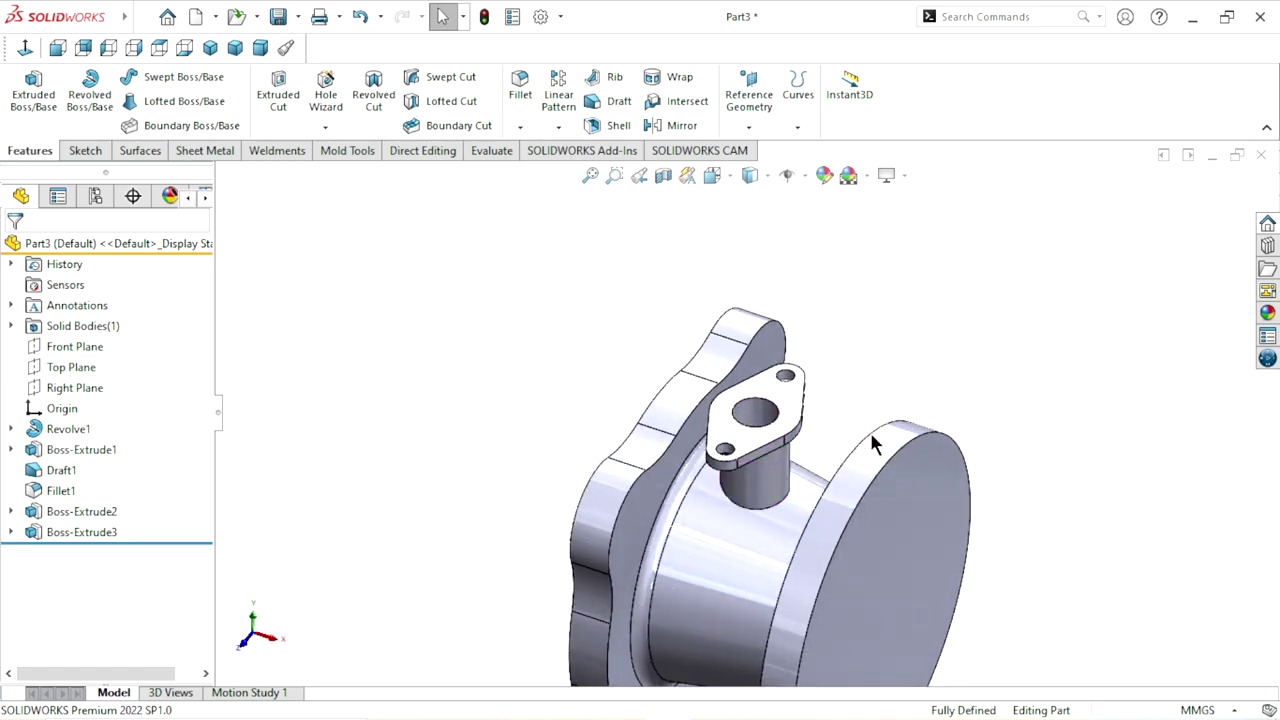
scroll(860, 465, up, 2)
scroll(800, 480, up, 1)
scroll(790, 470, down, 2)
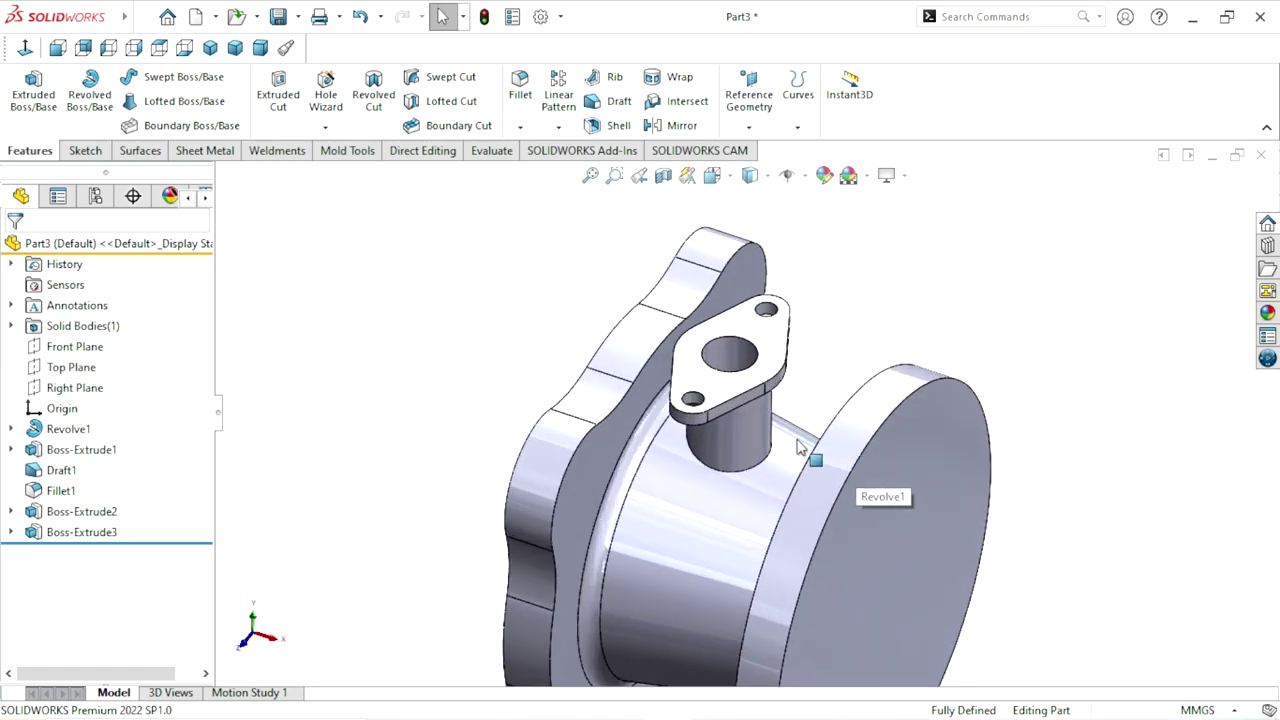
mouse_move(780, 429)
middle_down()
mouse_move(746, 300)
mouse_move(747, 436)
mouse_move(761, 446)
middle_up()
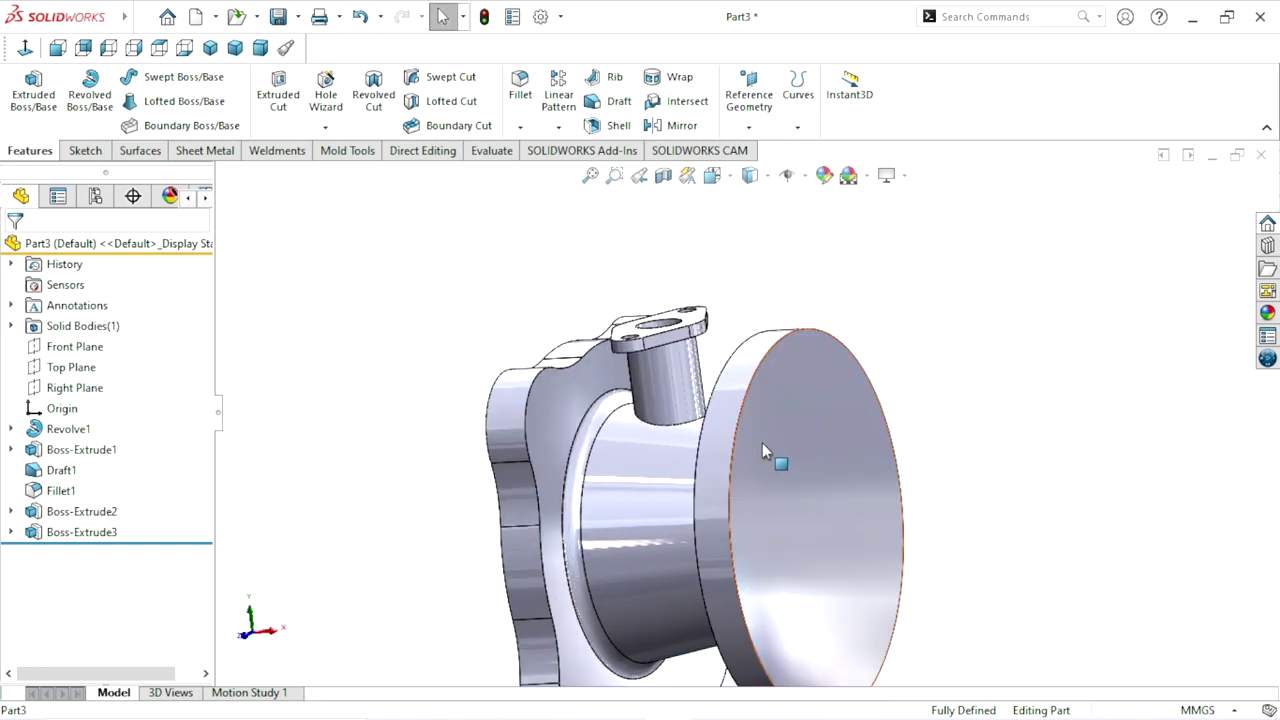
mouse_move(757, 490)
middle_down()
mouse_move(774, 481)
mouse_move(737, 457)
mouse_move(823, 448)
mouse_move(700, 330)
middle_up()
scroll(766, 491, up, 2)
scroll(752, 484, down, 2)
- Chamfer the left and right flange faces and the branch bore face at 2 mm × 45°
click(520, 132)
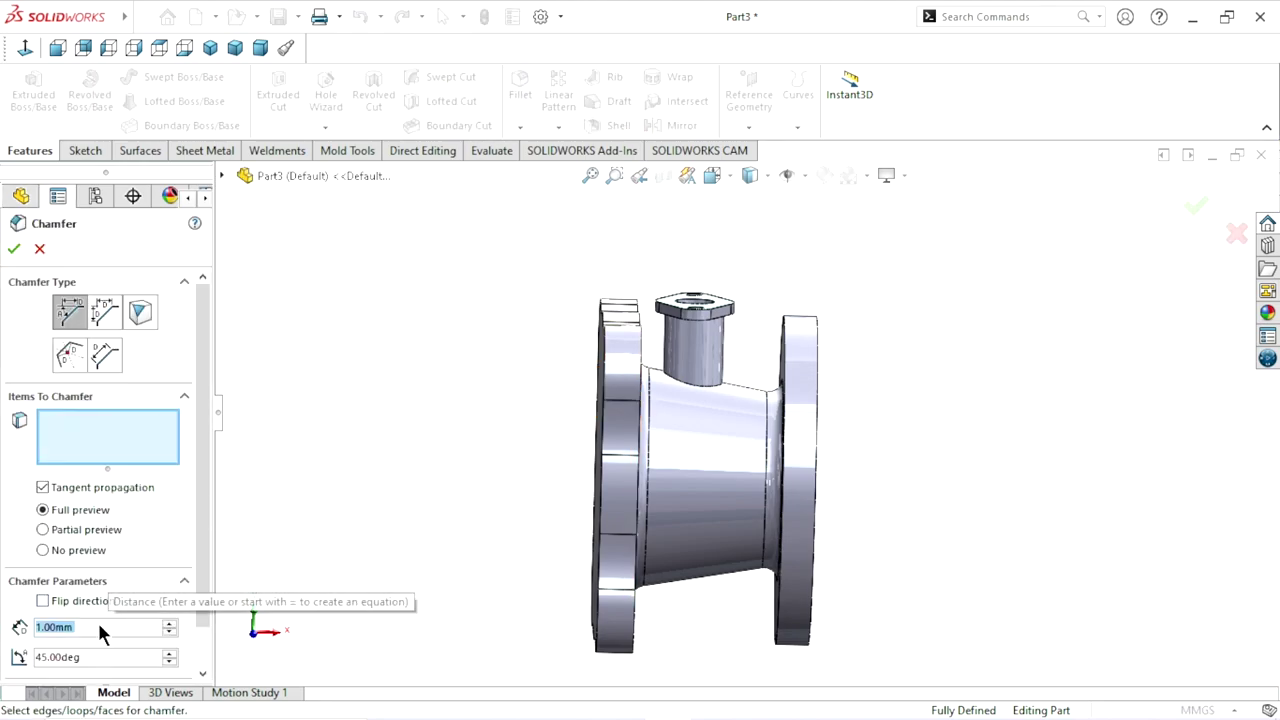
text(2)
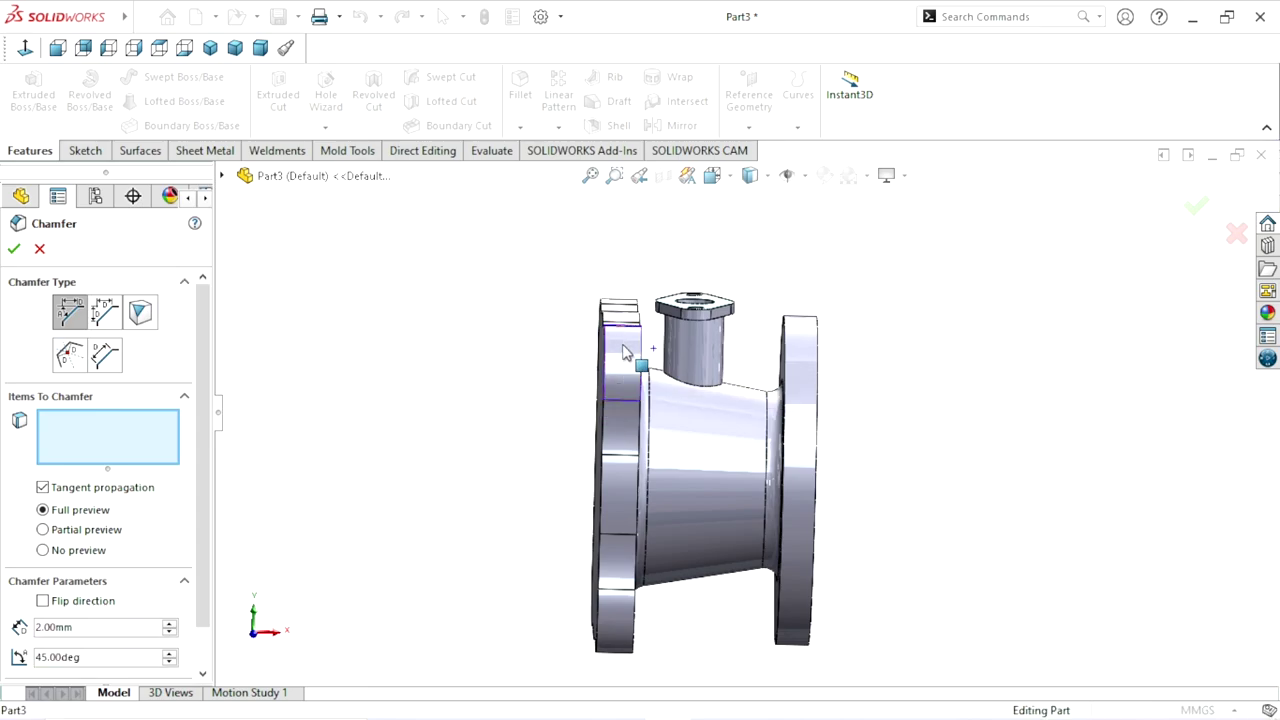
click(622, 352)
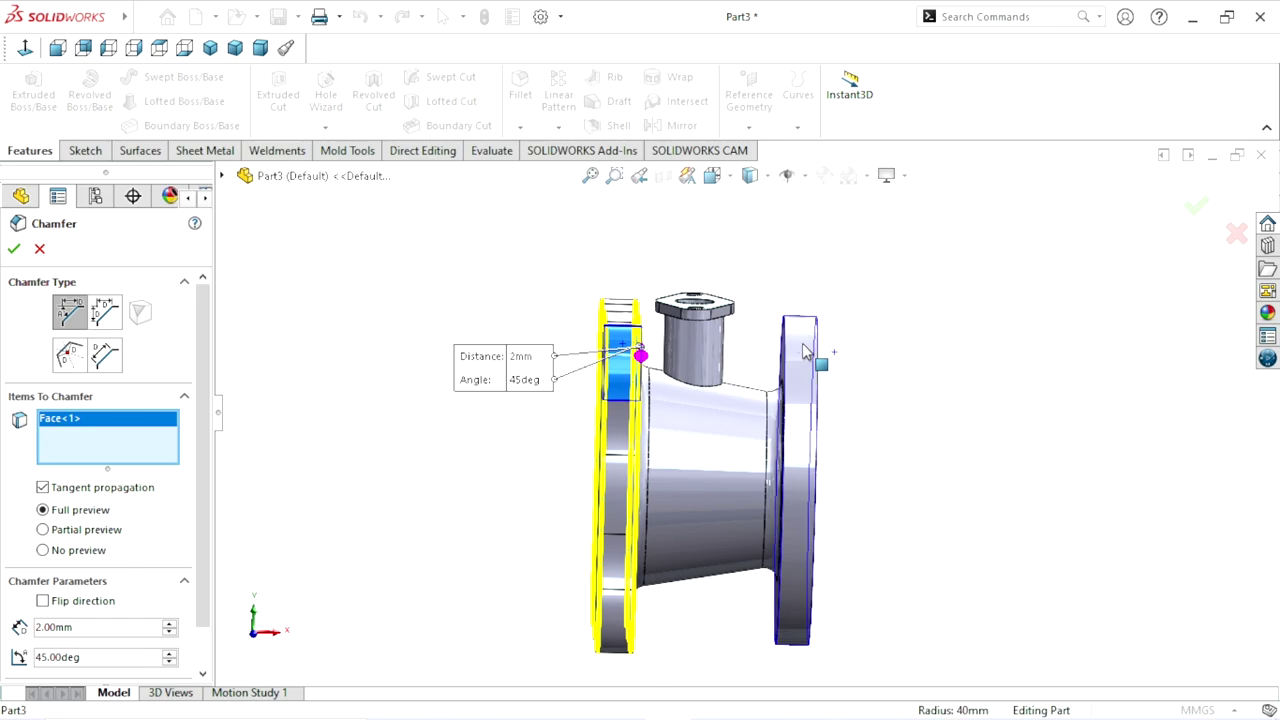
click(792, 461)
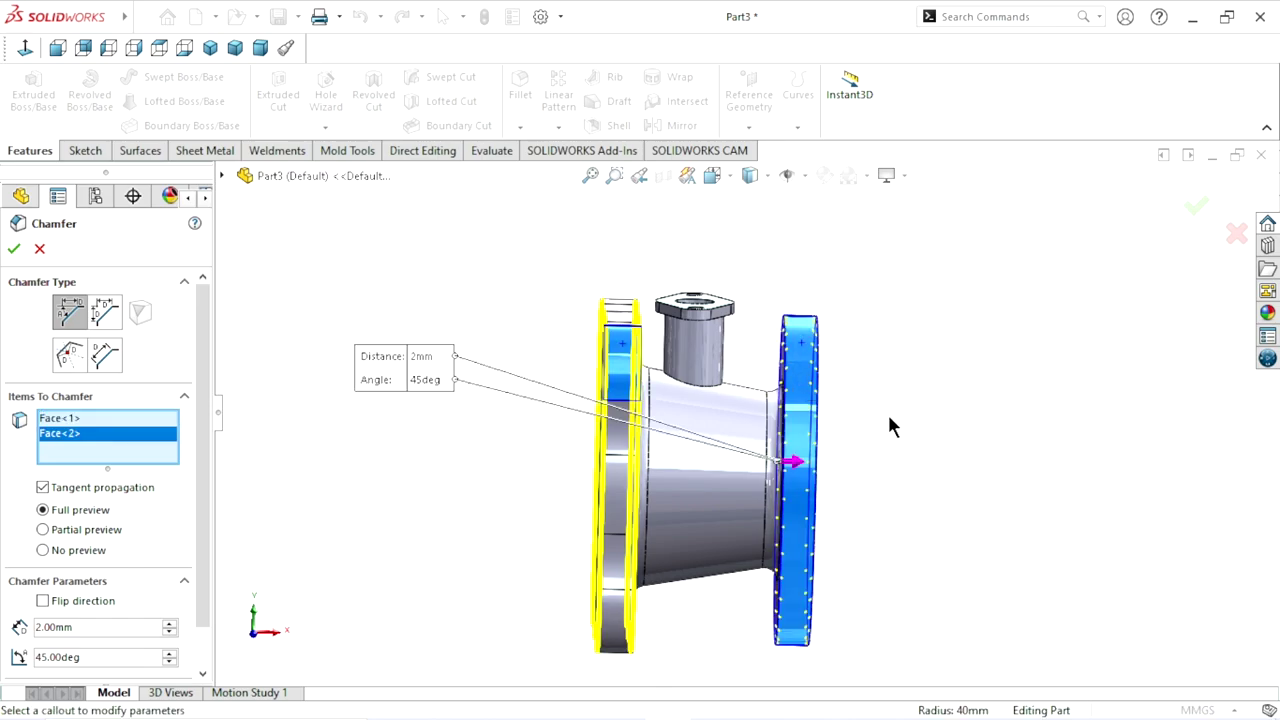
middle_drag(893, 427, 665, 368)
scroll(665, 368, down, 3)
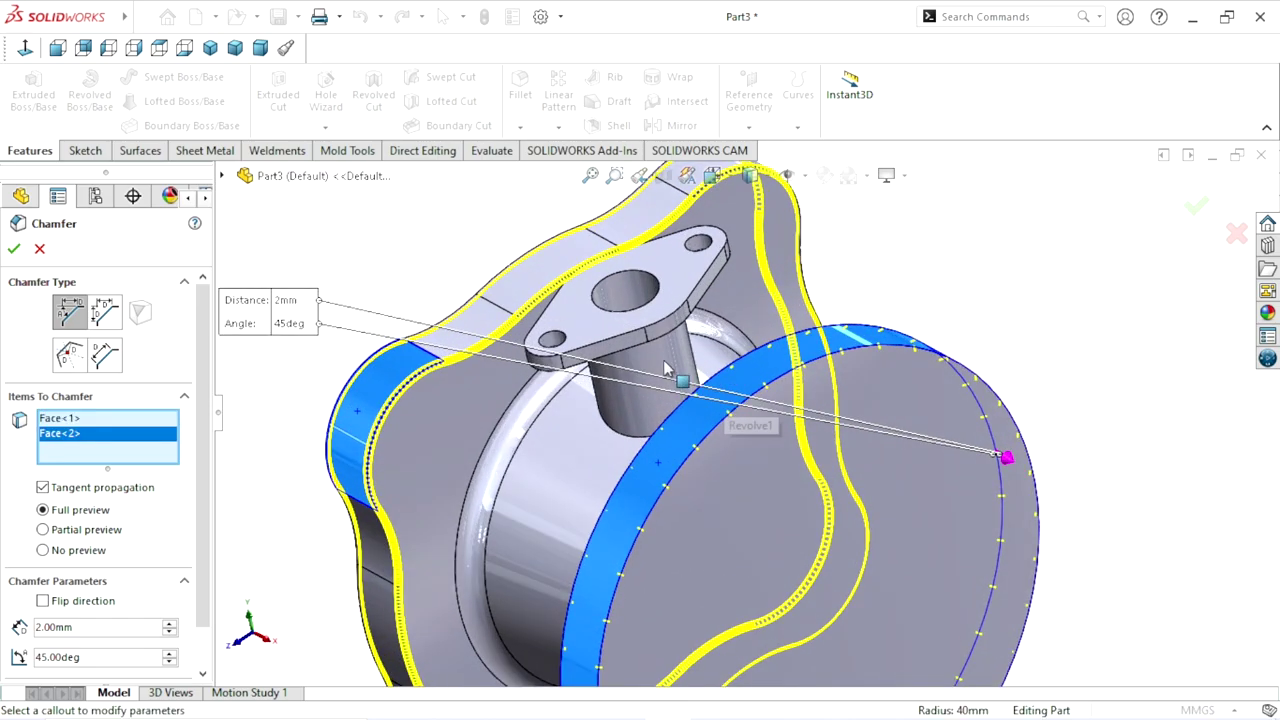
click(620, 295)
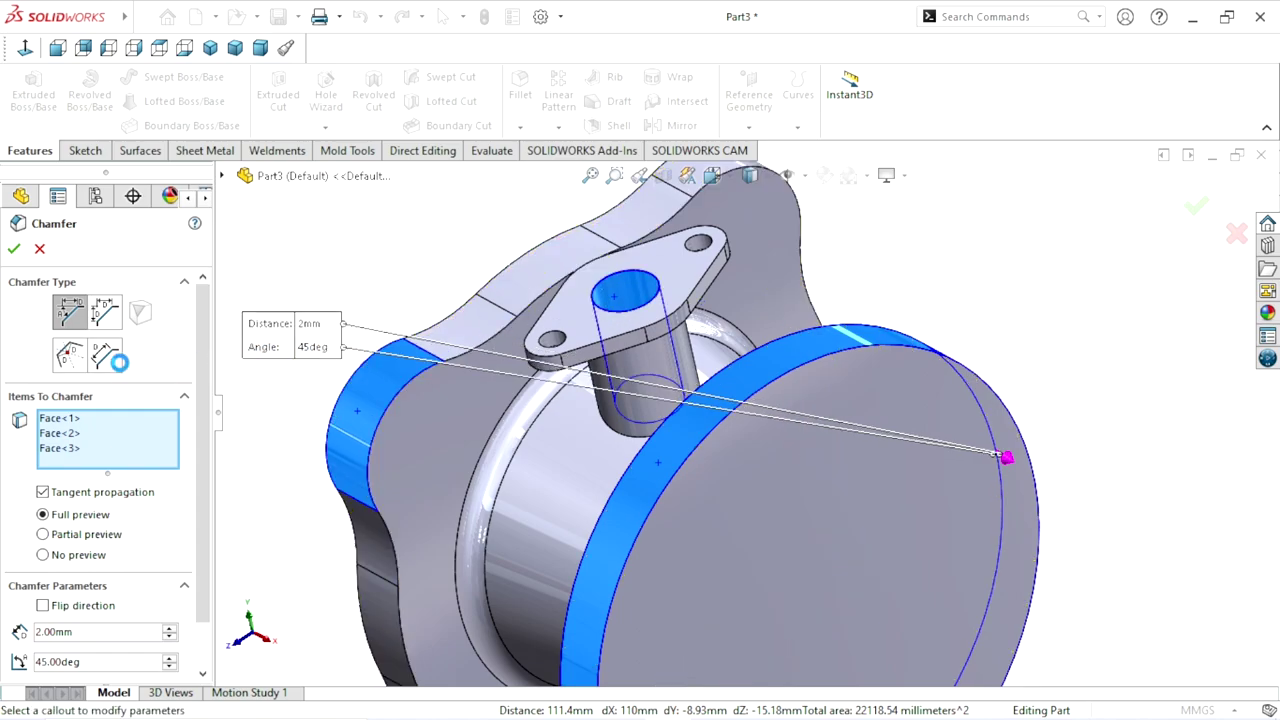
click(14, 248)
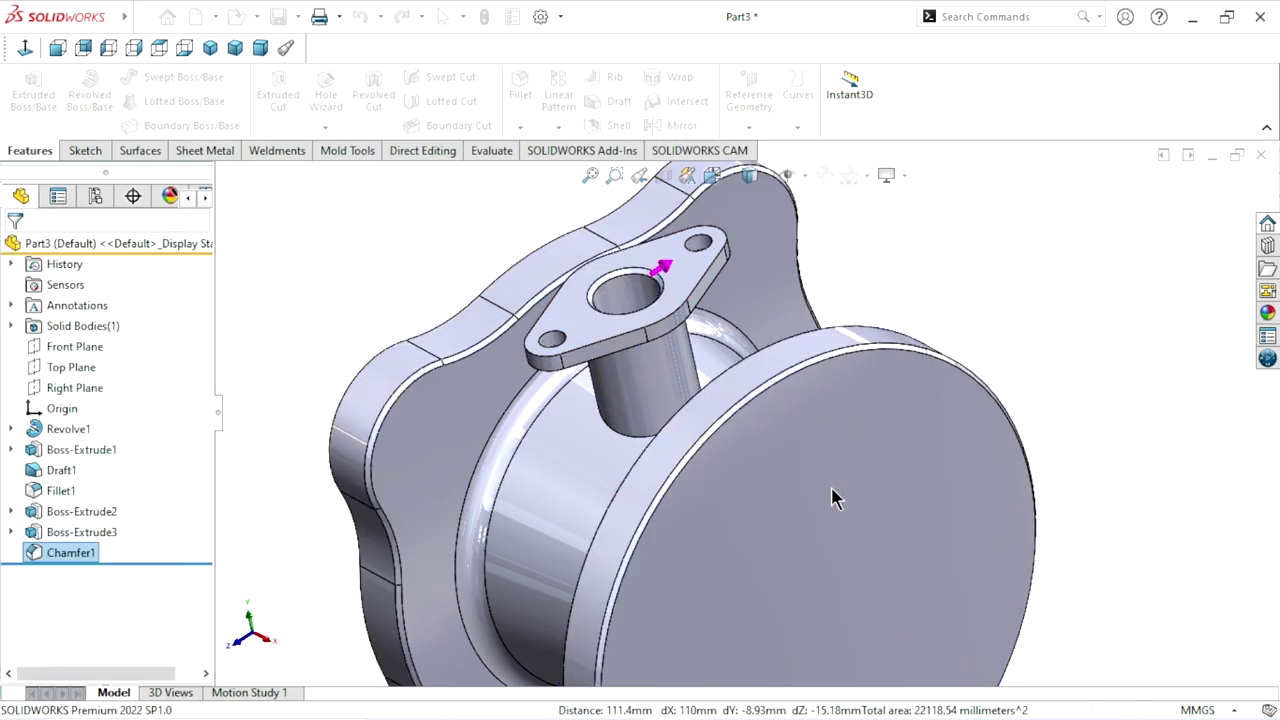
scroll(822, 500, up, 3)
- Orbit and zoom the chamfered part to look at the branch side
mouse_move(725, 510)
middle_down()
mouse_move(765, 530)
mouse_move(757, 451)
middle_up()
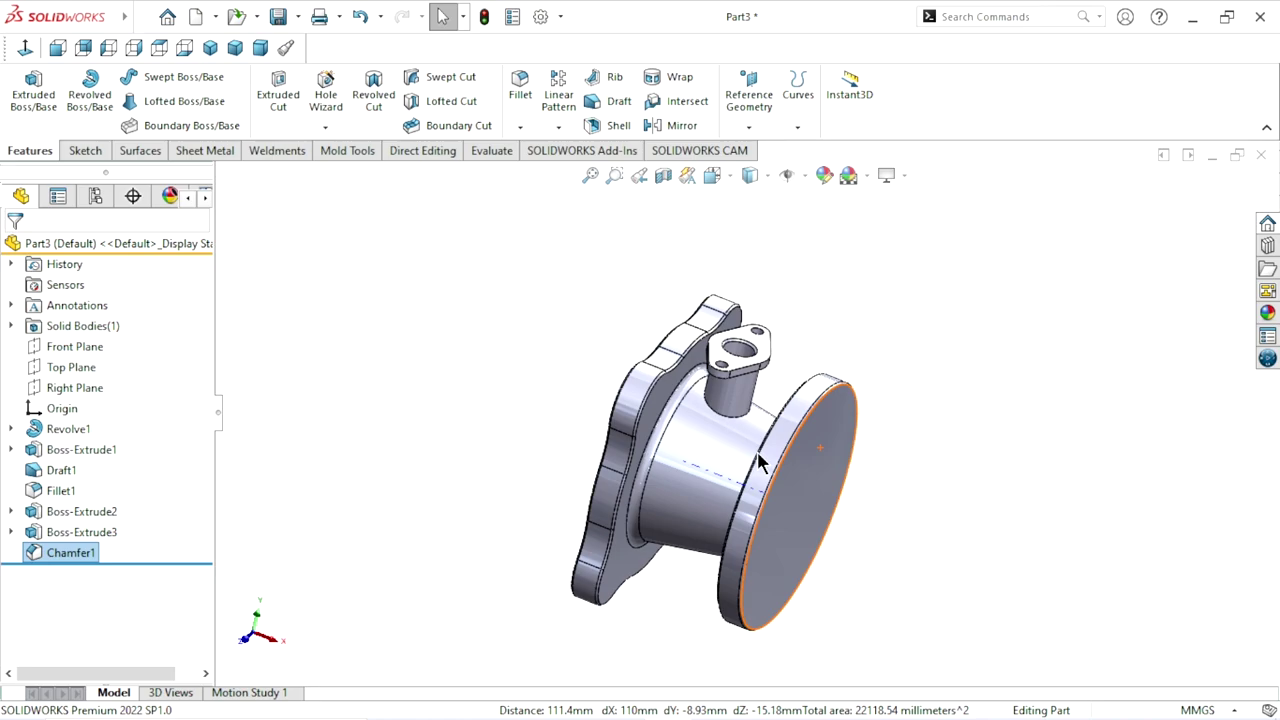
middle_drag(757, 451, 788, 516)
scroll(872, 477, down, 2)
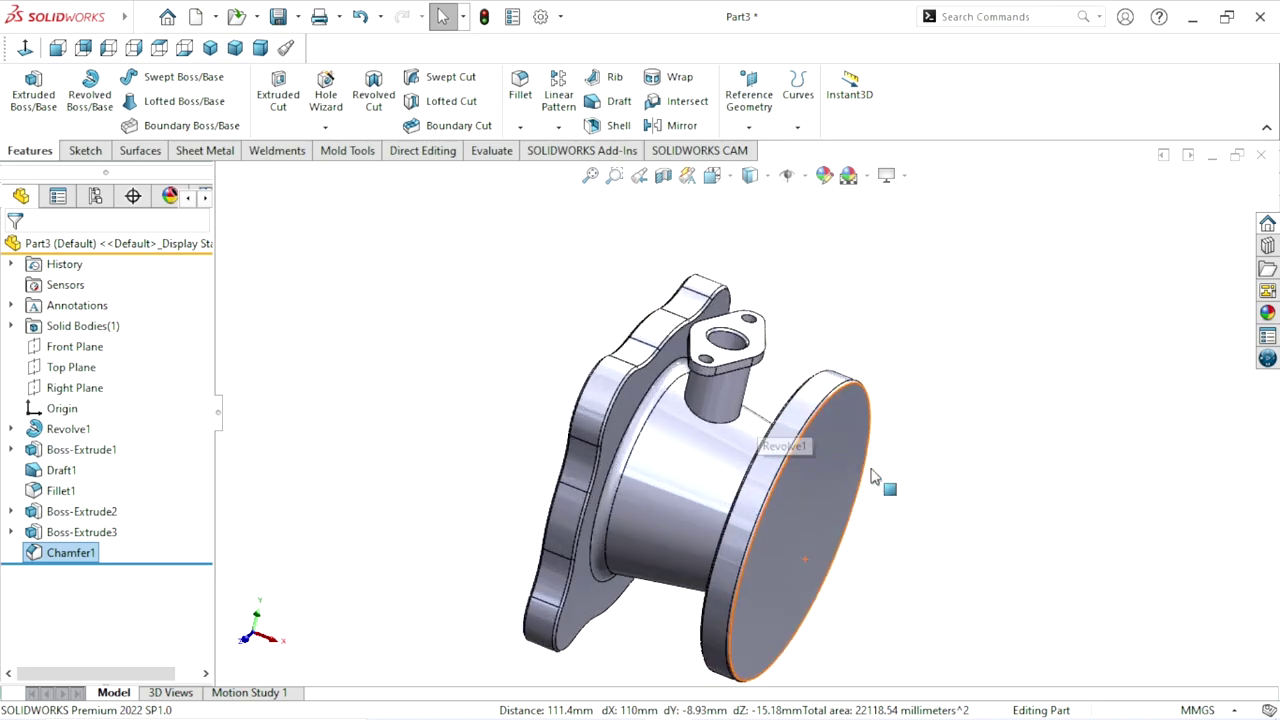
mouse_move(872, 477)
middle_down()
mouse_move(877, 443)
mouse_move(790, 445)
mouse_move(790, 400)
middle_up()
scroll(790, 395, down, 3)
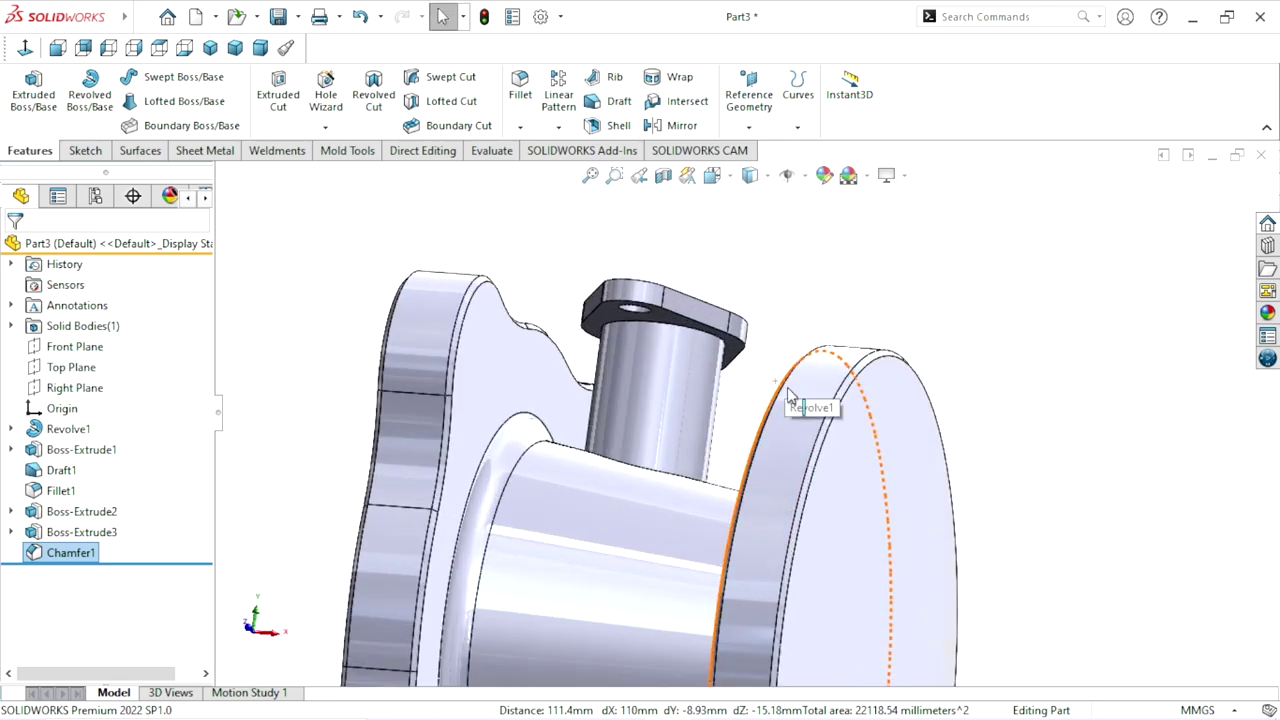
scroll(790, 397, up, 2)
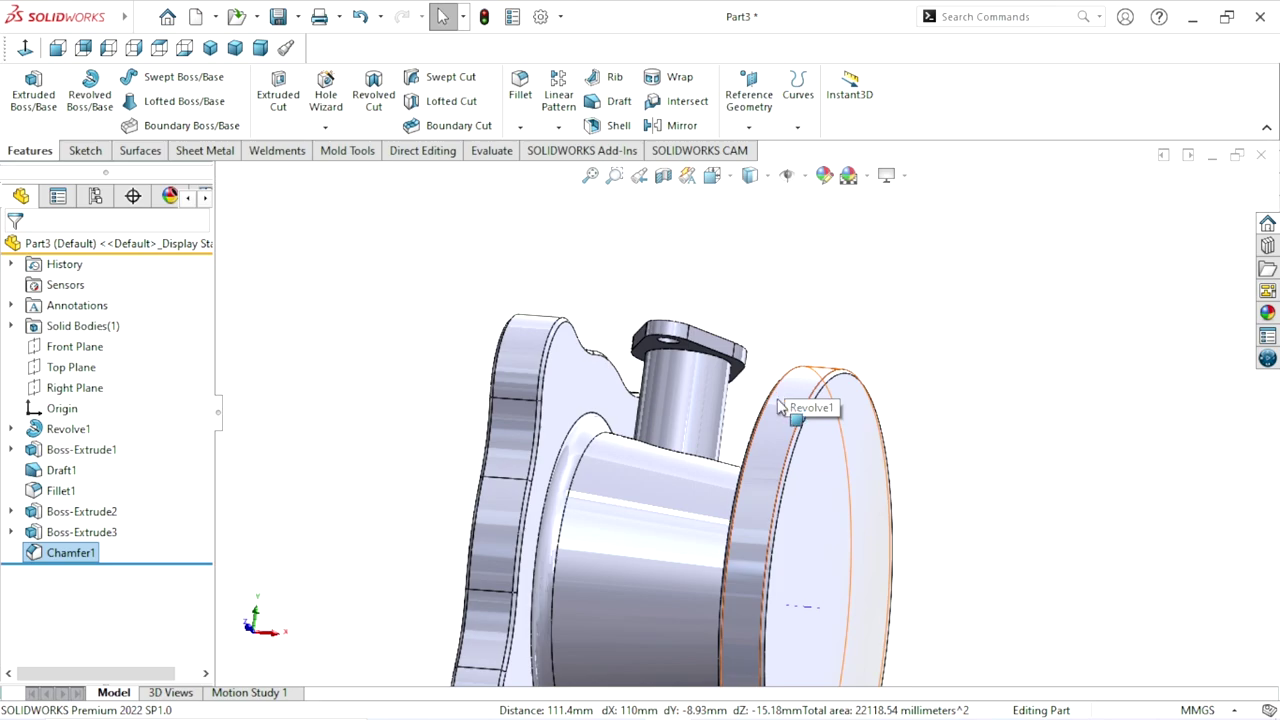
mouse_move(780, 407)
middle_down()
mouse_move(809, 362)
mouse_move(565, 170)
middle_up()
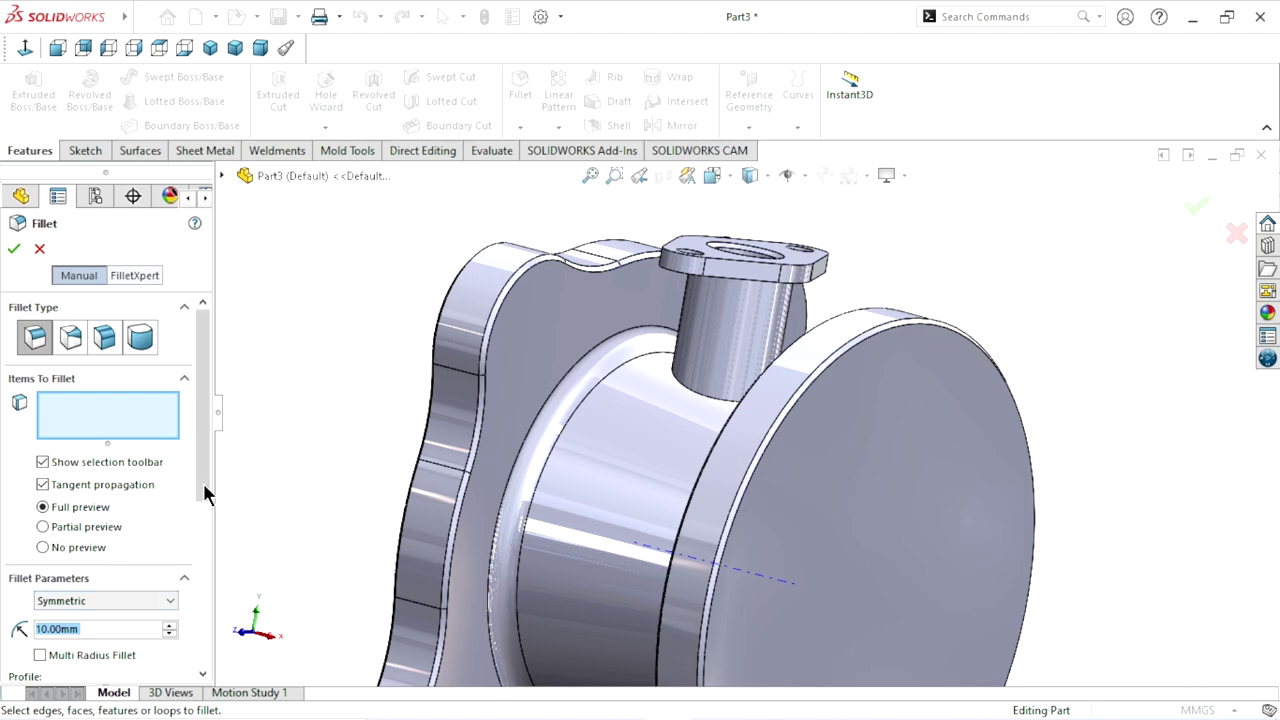
- Set a 2 mm fillet radius and select the branch pipe's top and base edges
scroll(196, 484, down, 3)
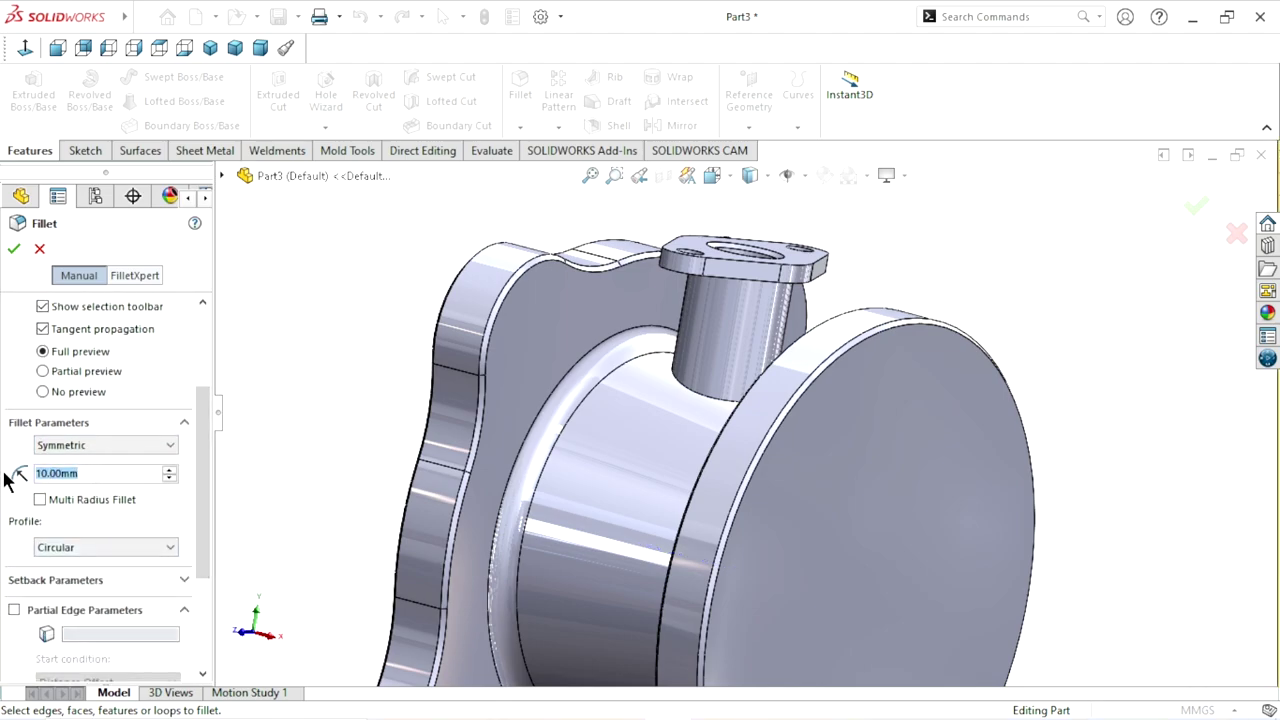
text(2)
key(Return)
middle_drag(586, 391, 643, 300)
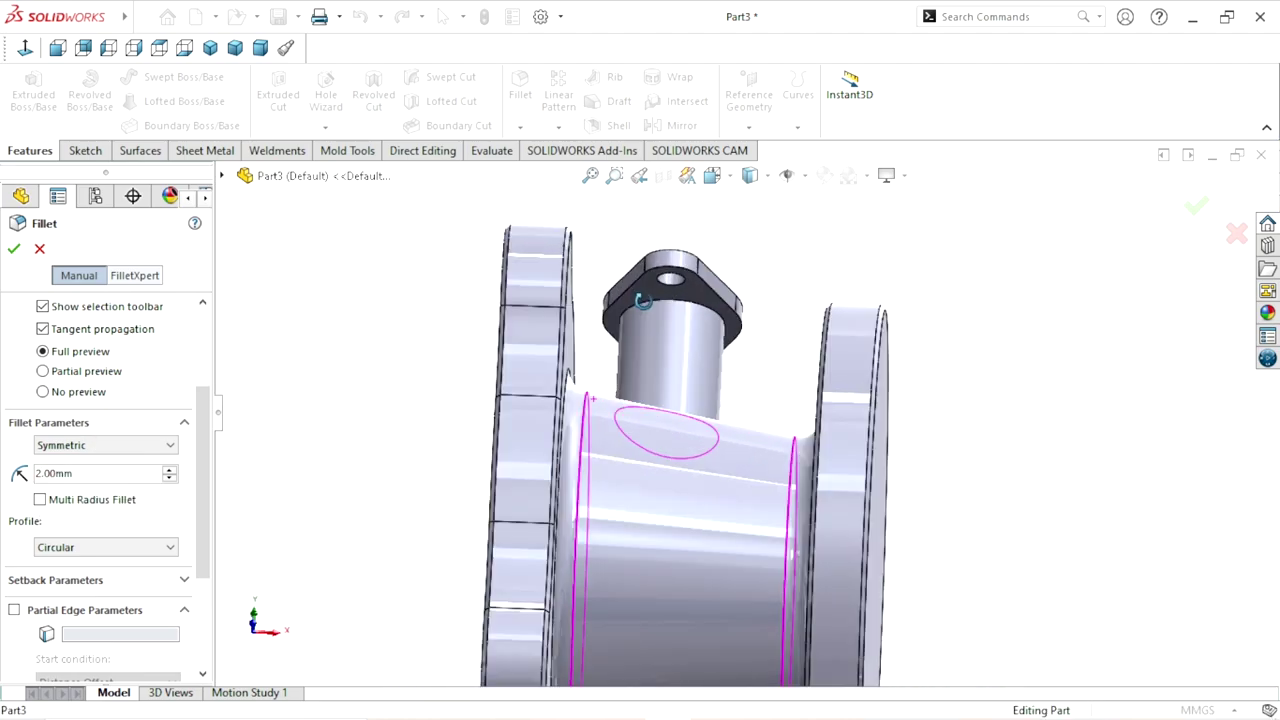
scroll(660, 318, down, 3)
scroll(683, 339, down, 2)
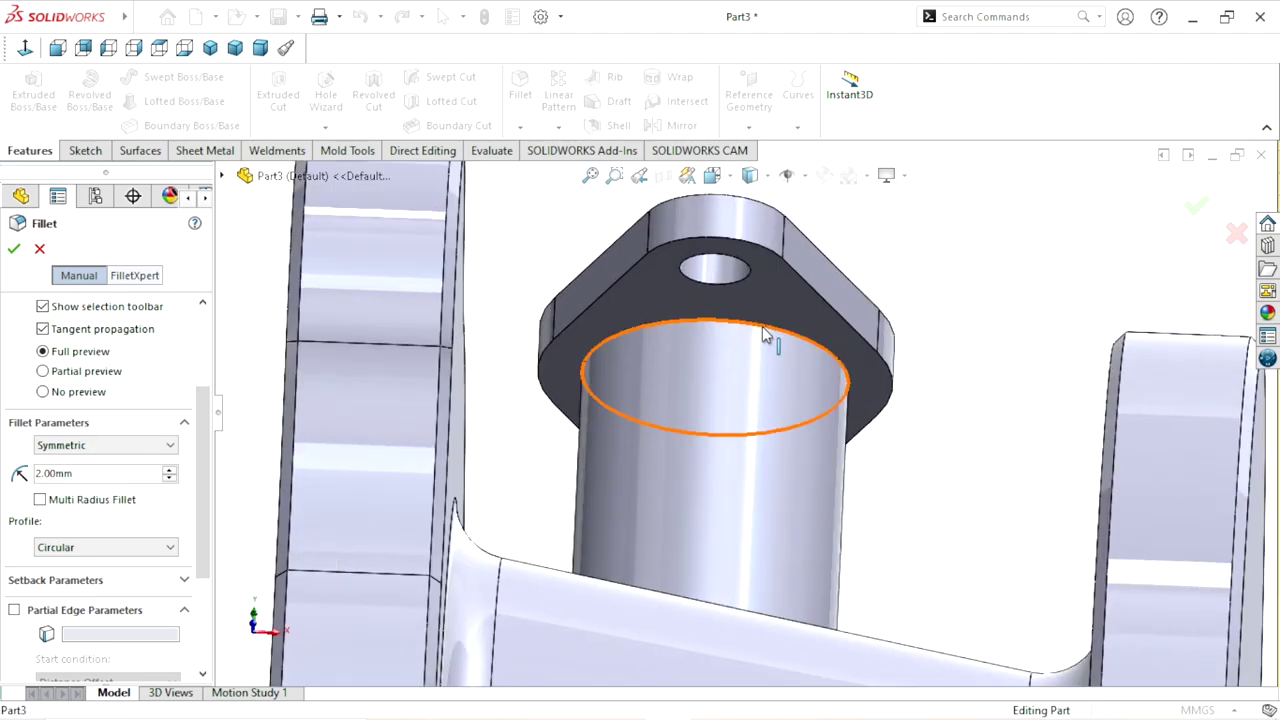
click(762, 326)
mouse_move(816, 366)
middle_down()
mouse_move(766, 486)
mouse_move(687, 599)
mouse_move(766, 560)
middle_up()
scroll(691, 477, down, 3)
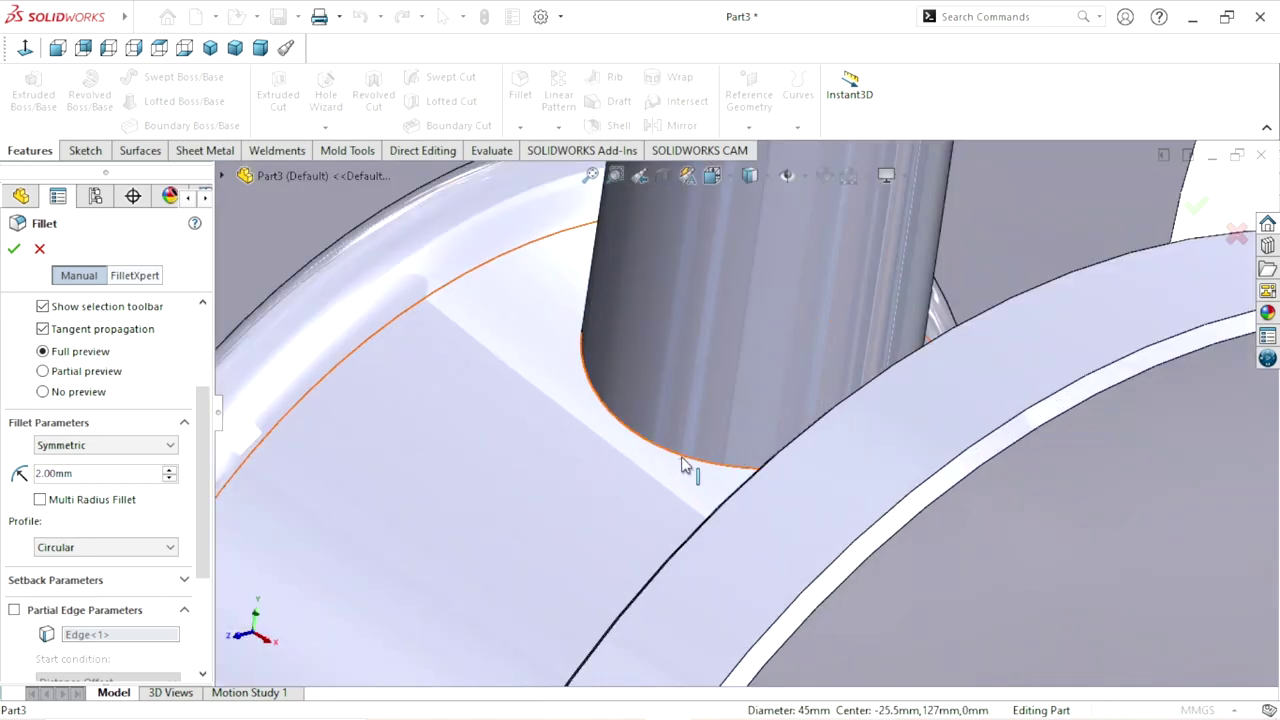
click(683, 465)
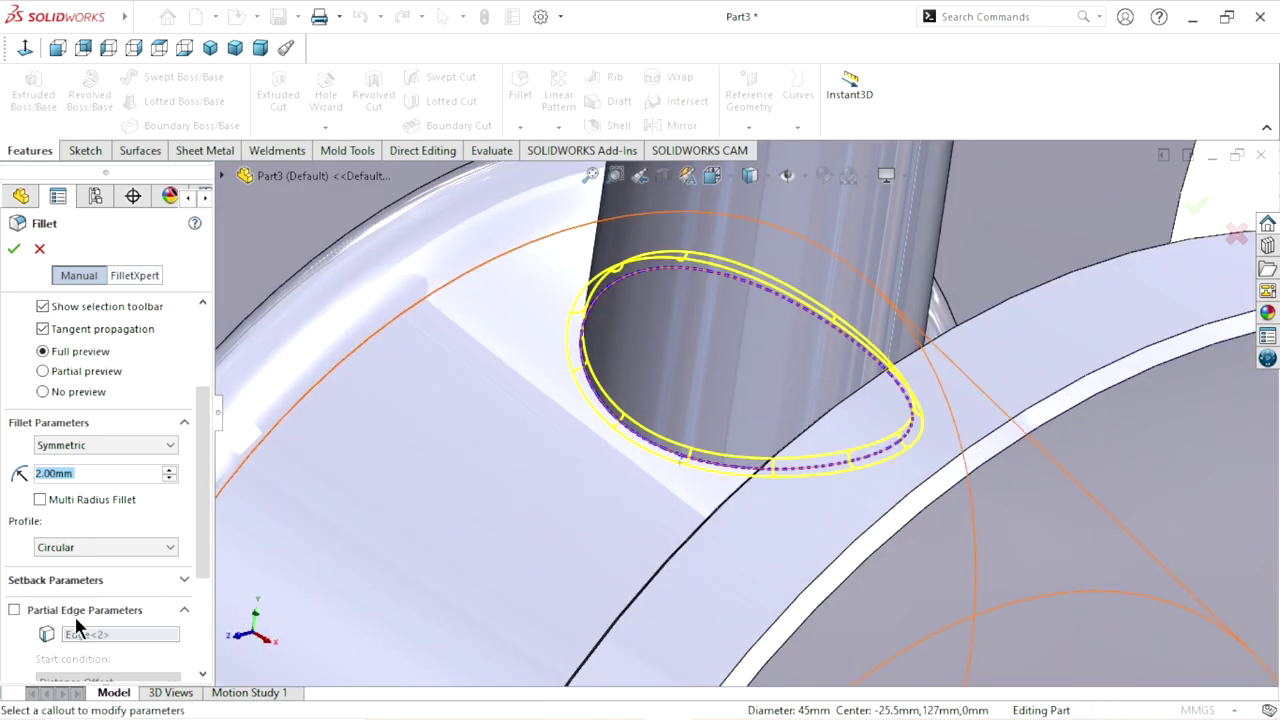
- Enable Multi Radius Fillet, set the base edge radius to 5 mm, and accept as Fillet2
click(39, 500)
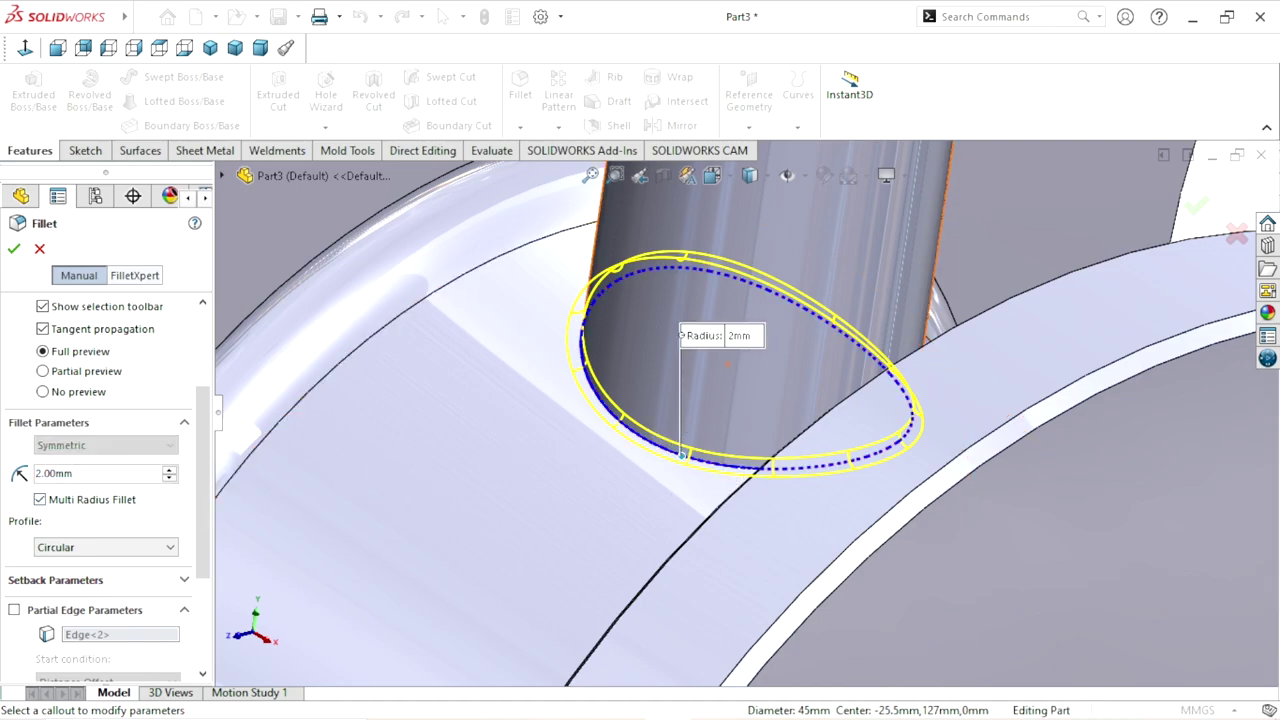
click(748, 338)
text(5)
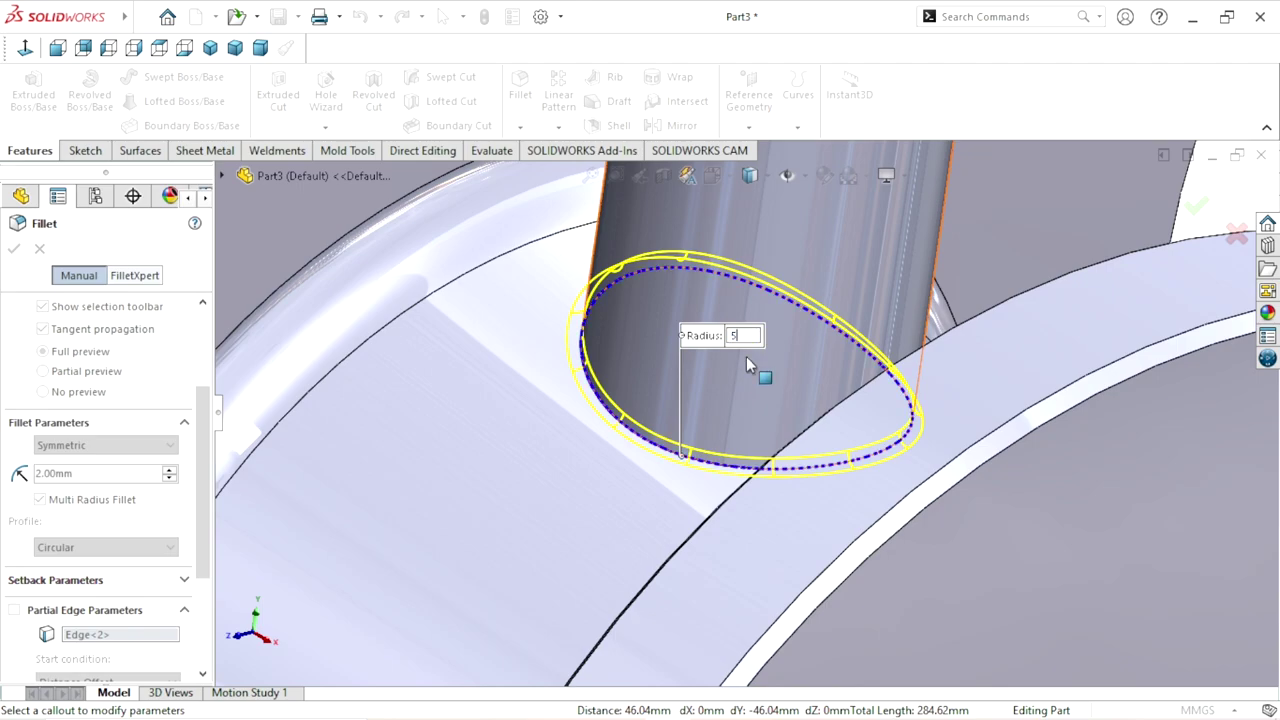
key(Return)
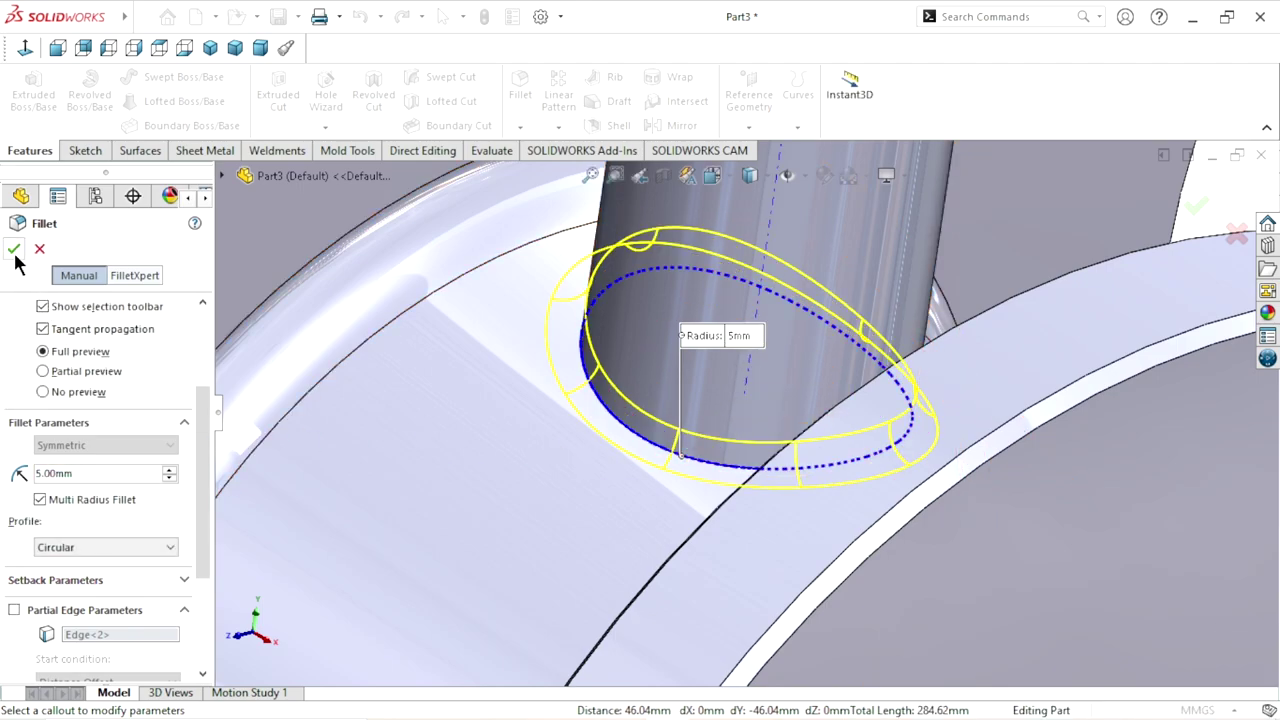
click(14, 250)
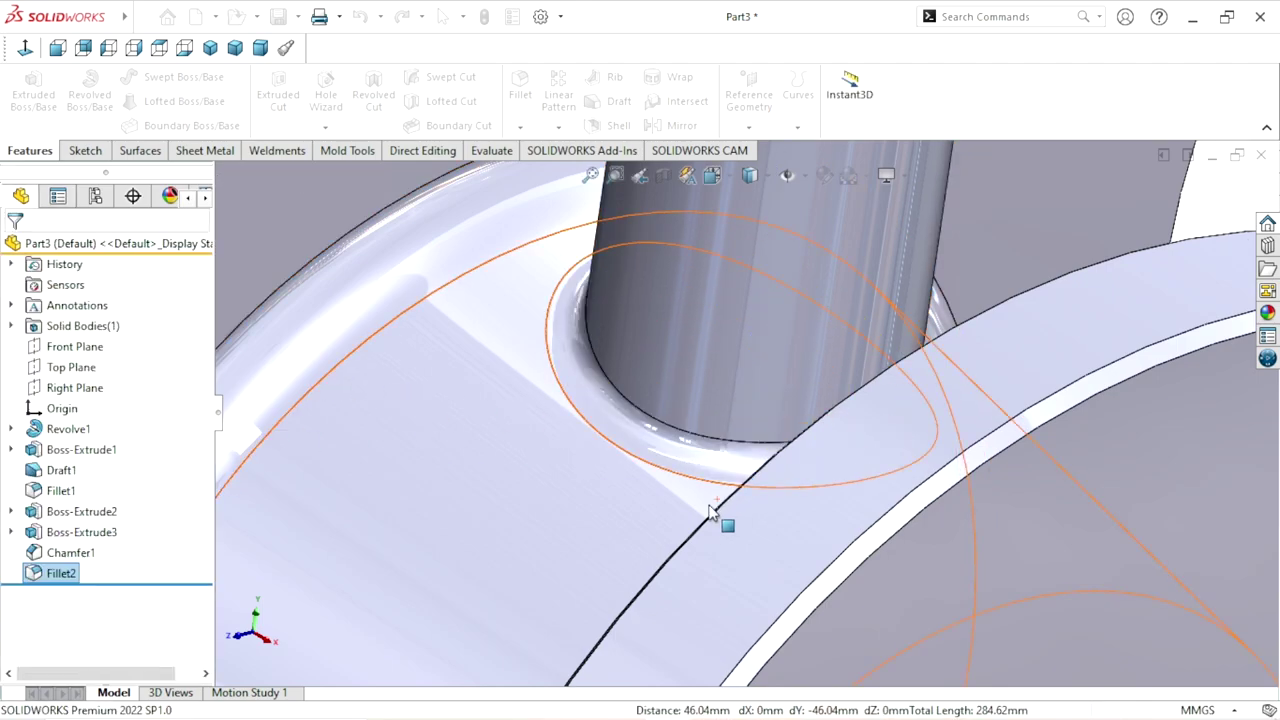
scroll(709, 511, up, 3)
mouse_move(675, 479)
middle_down()
mouse_move(682, 460)
mouse_move(688, 484)
mouse_move(740, 485)
mouse_move(770, 407)
middle_up()
click(1048, 249)
scroll(770, 450, up, 5)
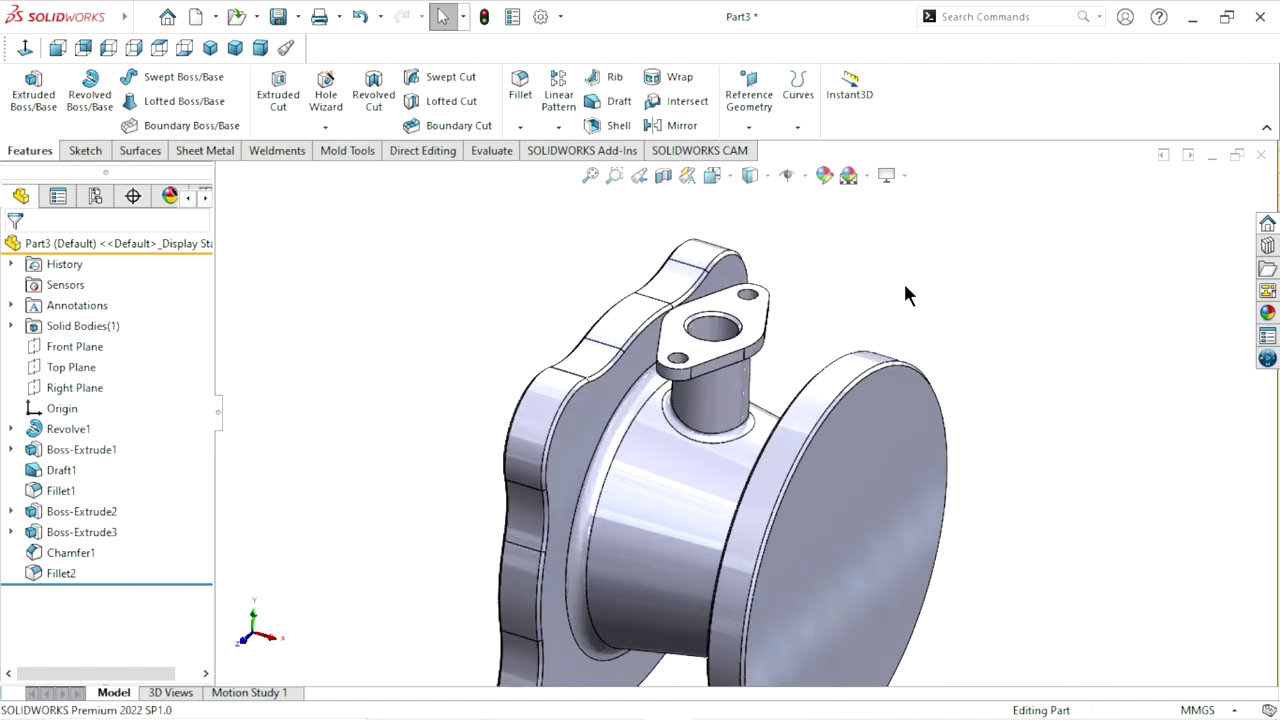
- Start a sketch on the flange's round end face and draw a circle centred on the origin
click(845, 490)
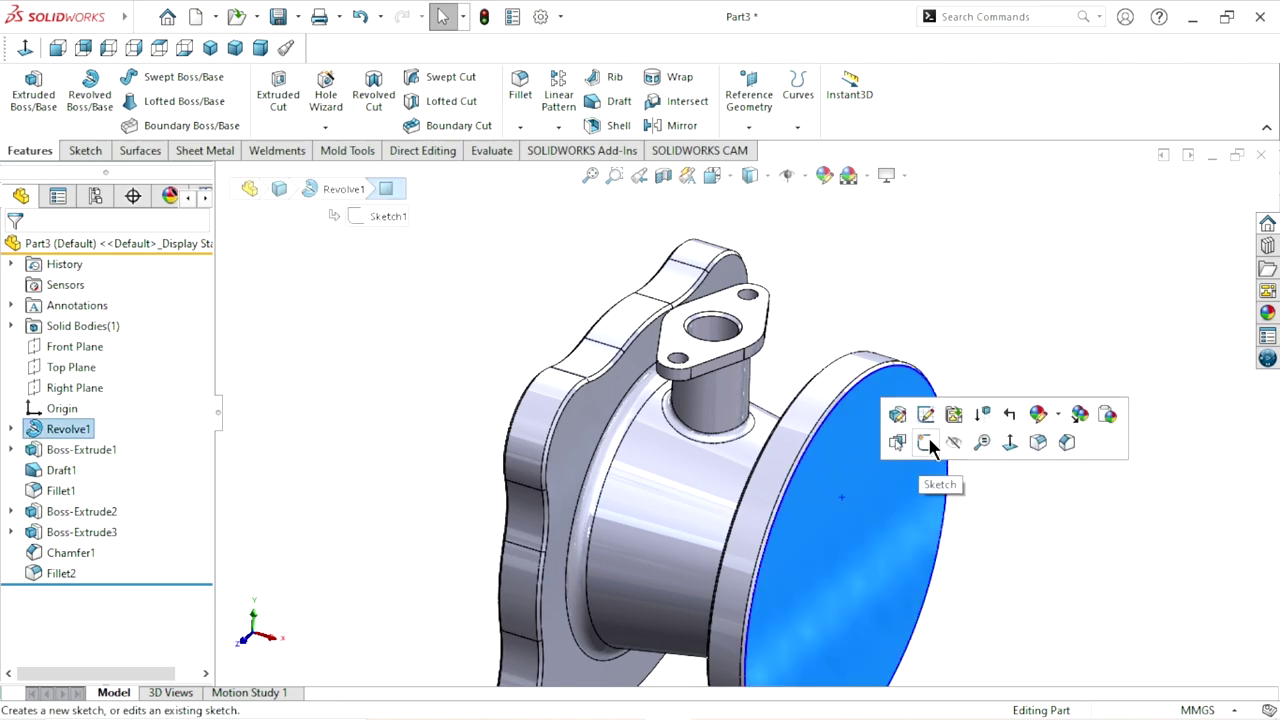
click(925, 443)
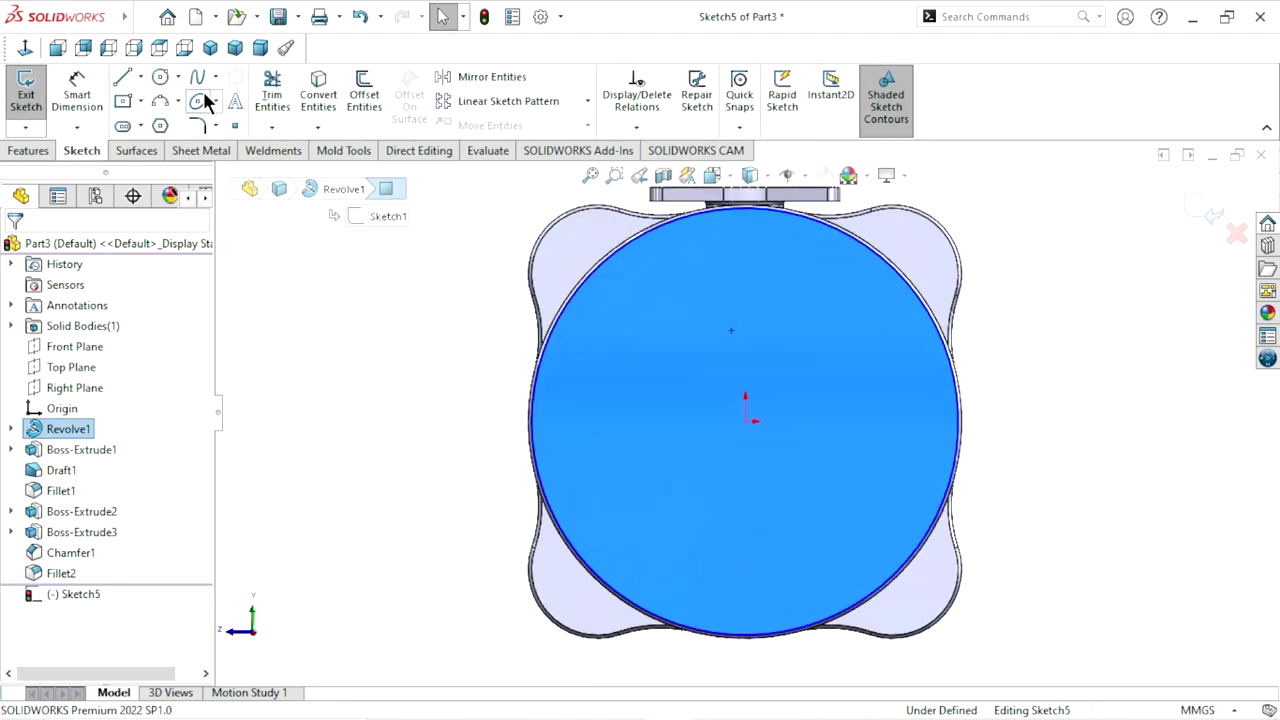
click(198, 101)
click(745, 420)
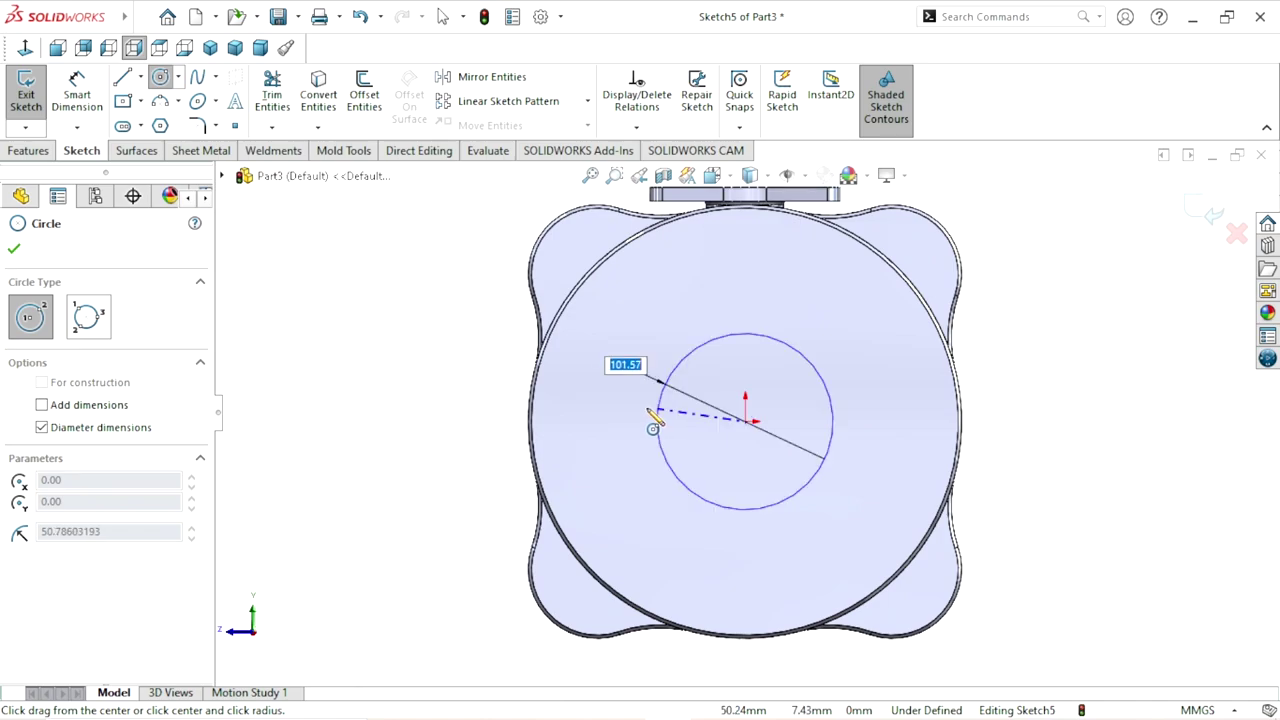
click(648, 420)
- Dimension the circle to a 100 mm diameter
click(15, 249)
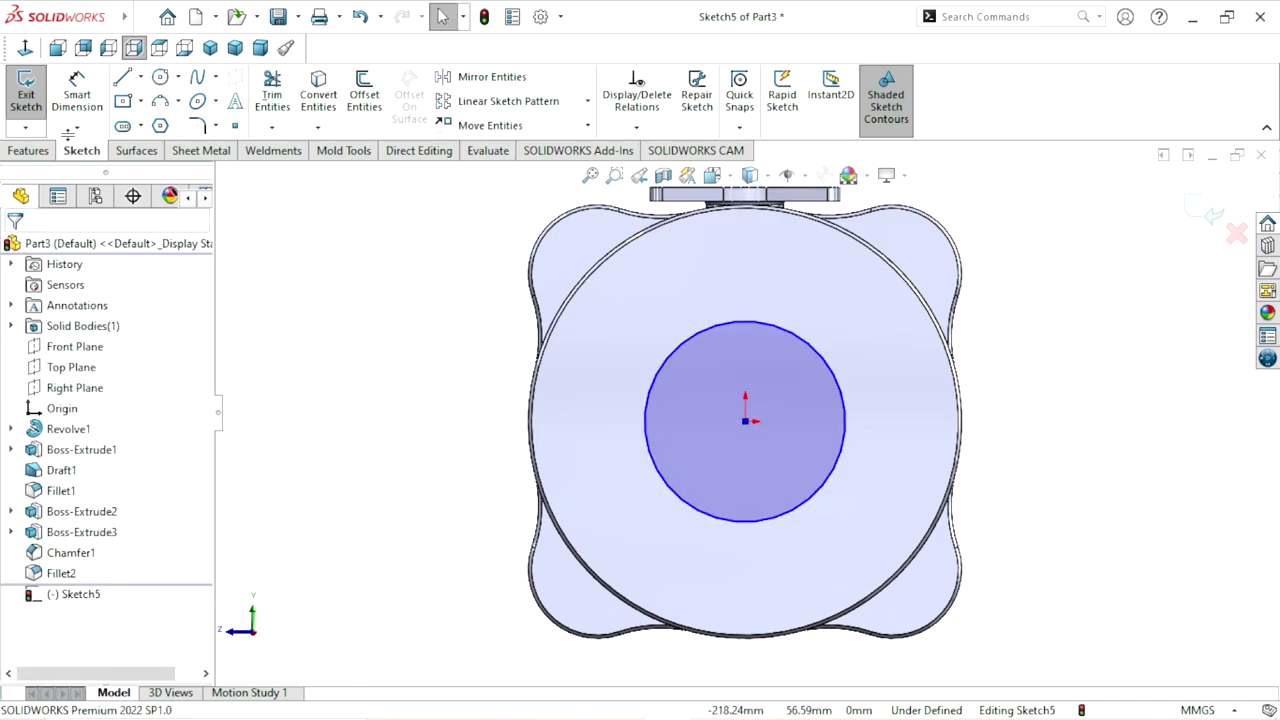
click(77, 92)
click(843, 423)
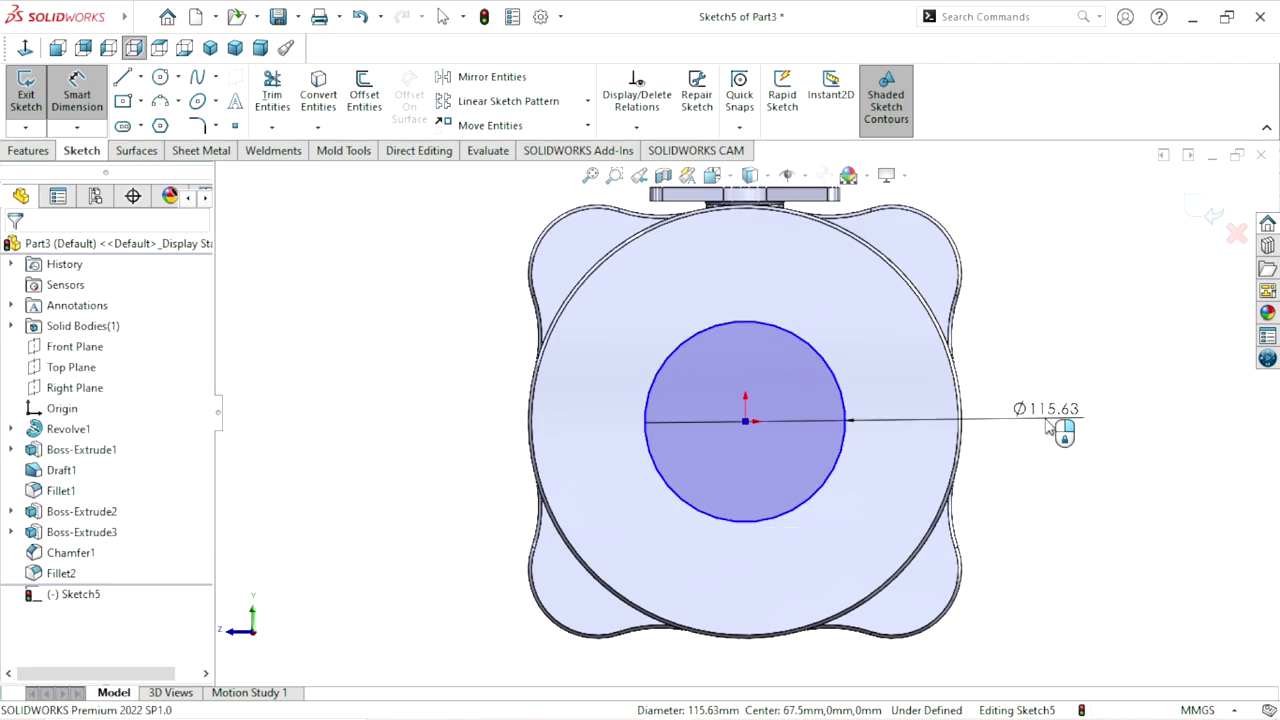
click(1050, 427)
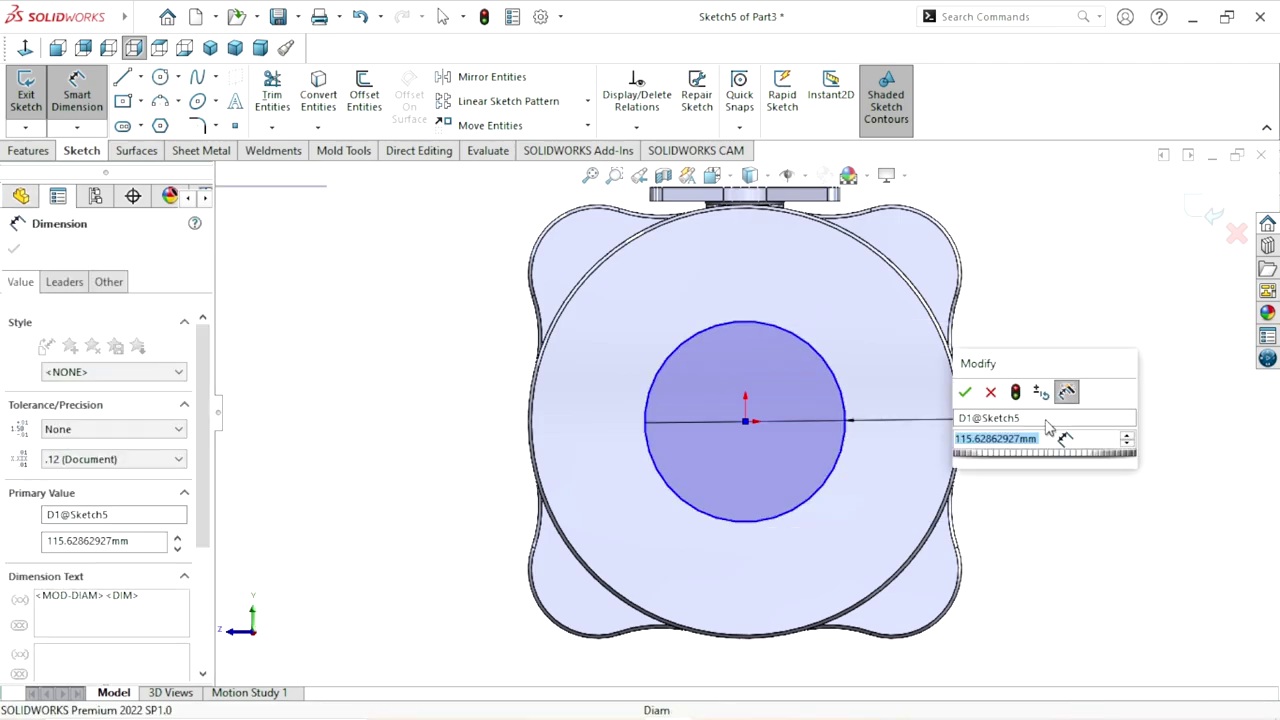
text(100)
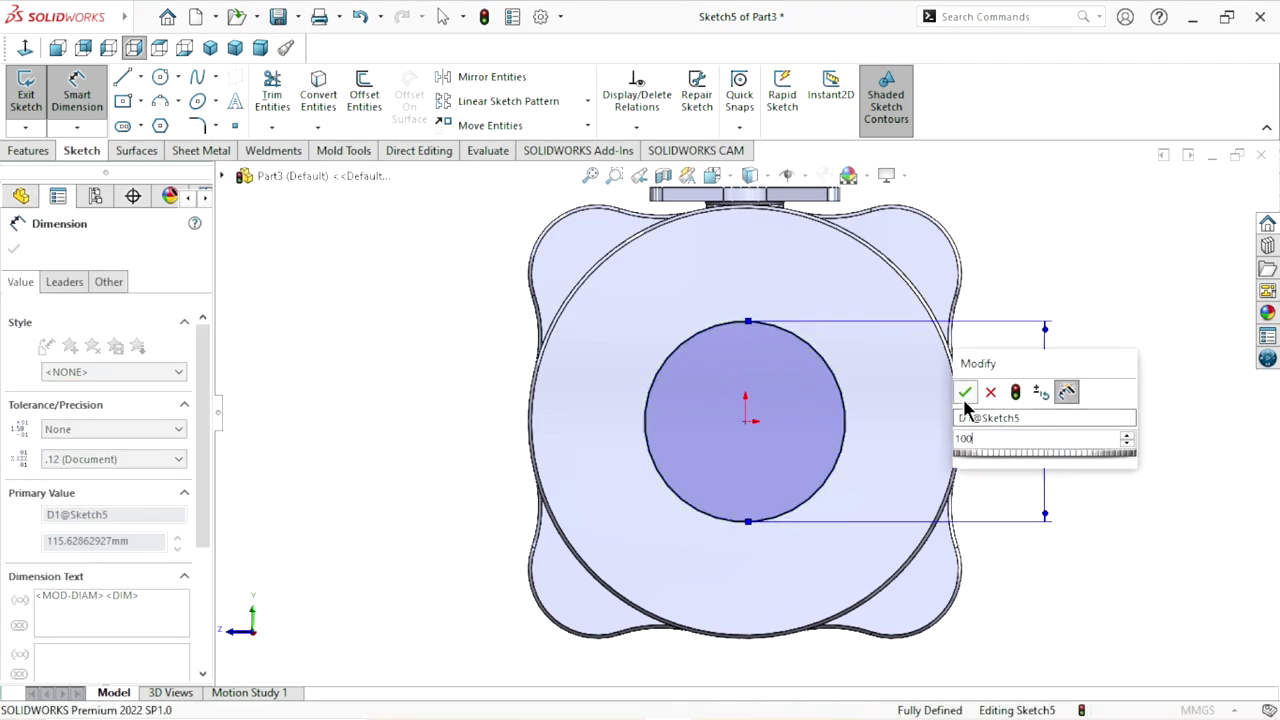
click(964, 391)
click(16, 250)
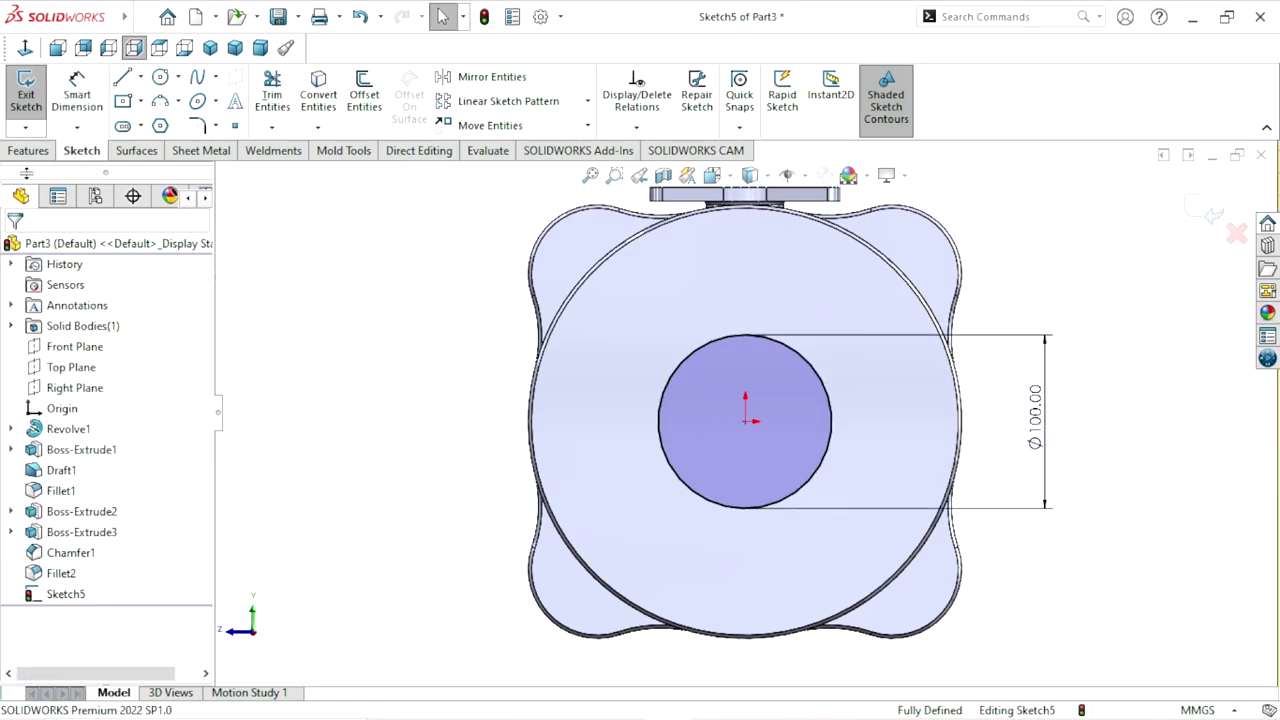
click(30, 150)
click(280, 98)
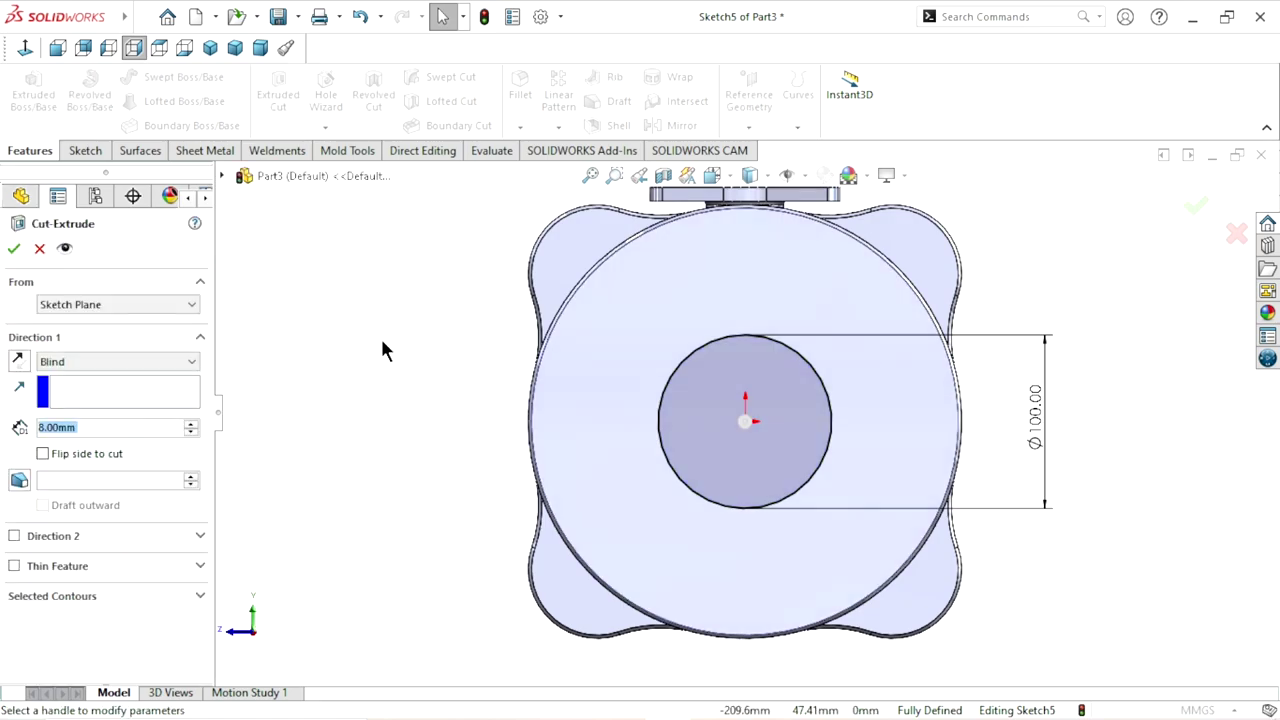
- Cut the Ø100 mm circle Through All, creating Cut-Extrude1
click(100, 362)
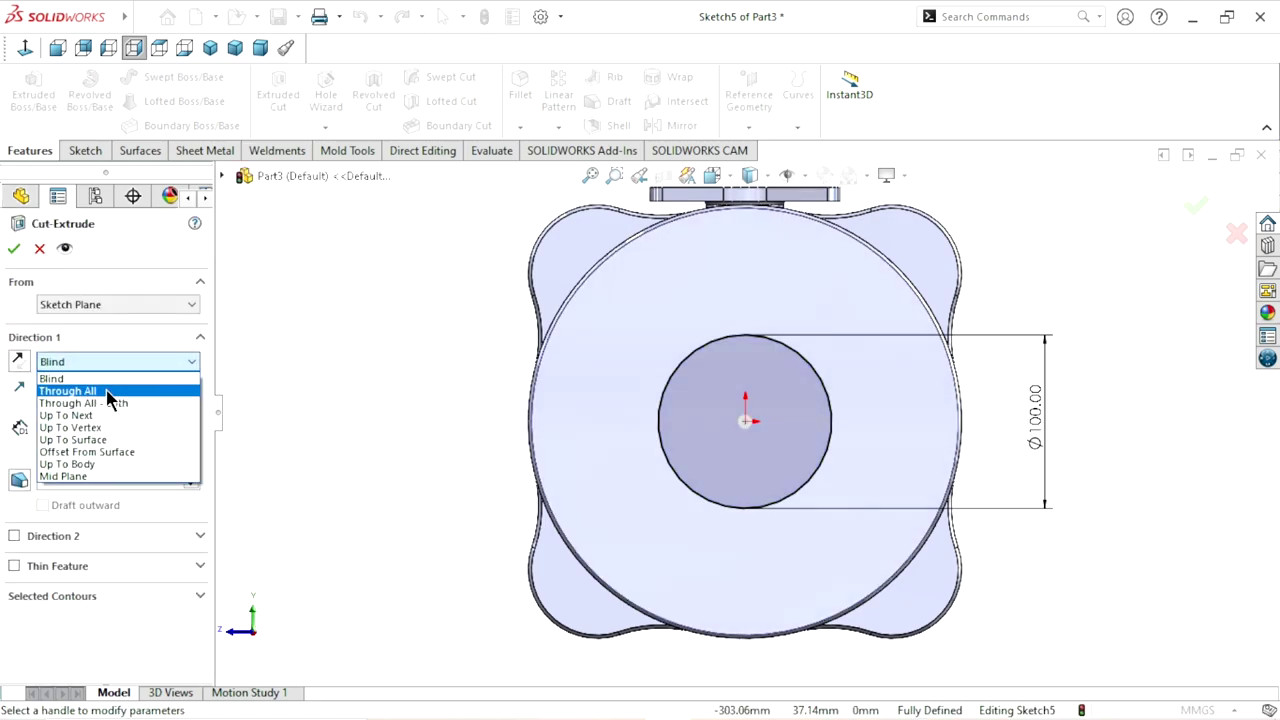
click(68, 377)
click(14, 250)
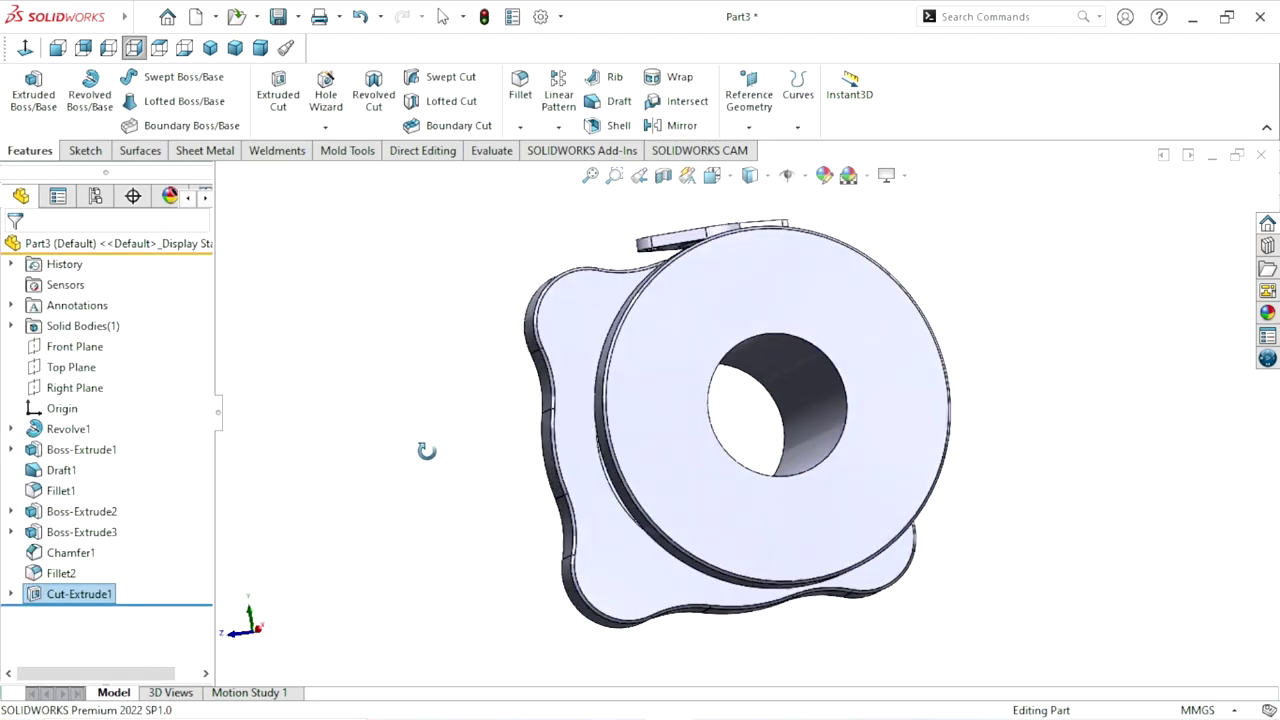
- Start a new sketch on the Top Plane
middle_drag(733, 395, 926, 330)
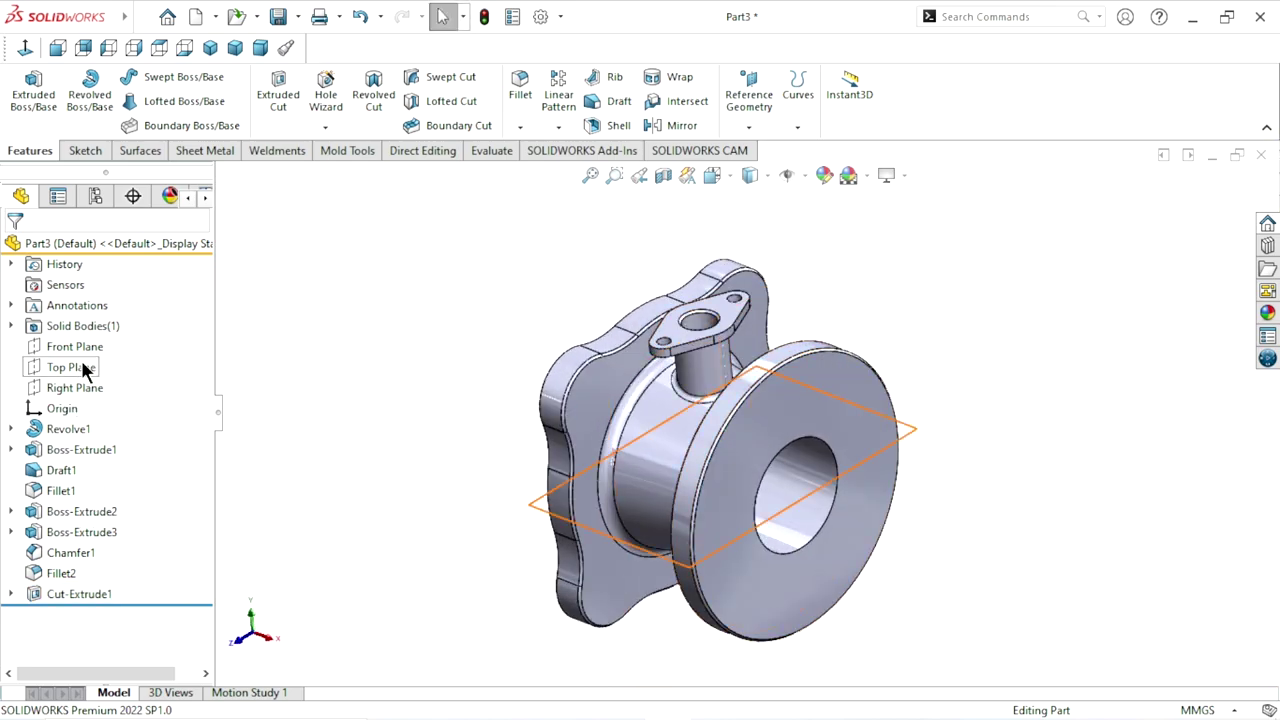
click(78, 367)
click(110, 338)
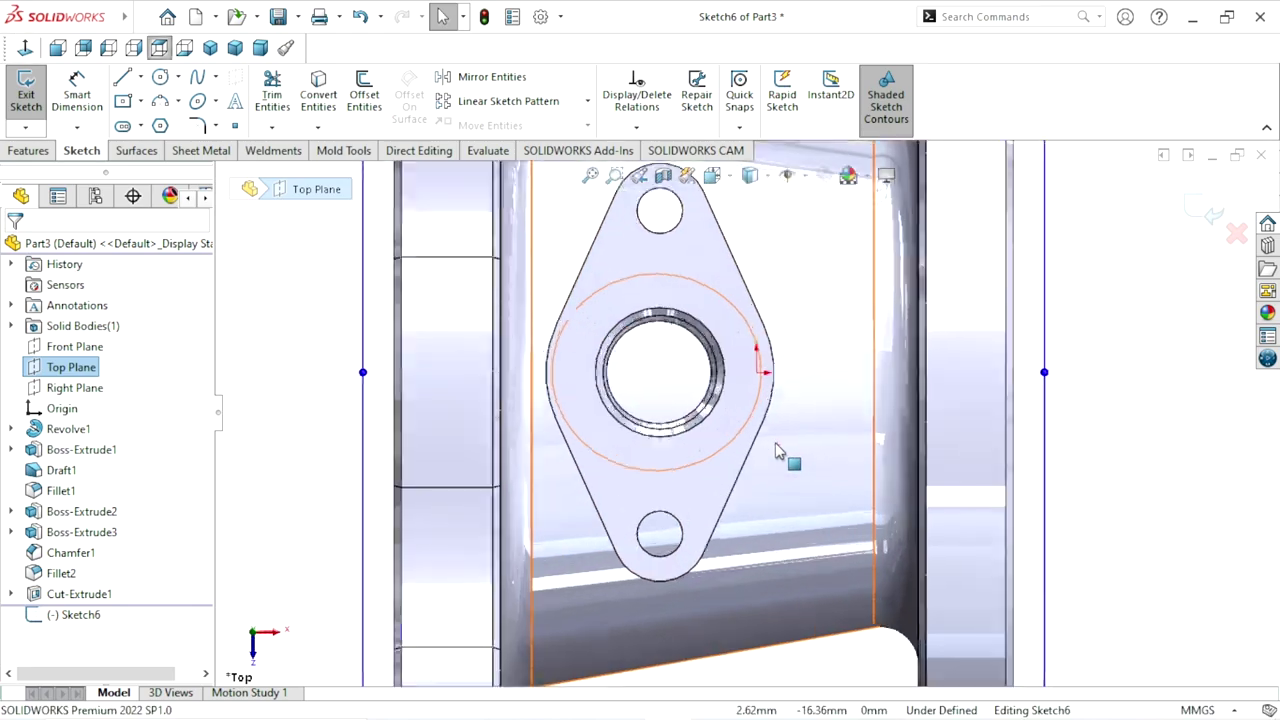
- Convert the branch bore's circular edge into Sketch6 as a Ø30 mm circle
scroll(775, 447, down, 3)
scroll(705, 405, down, 3)
middle_drag(729, 412, 565, 254)
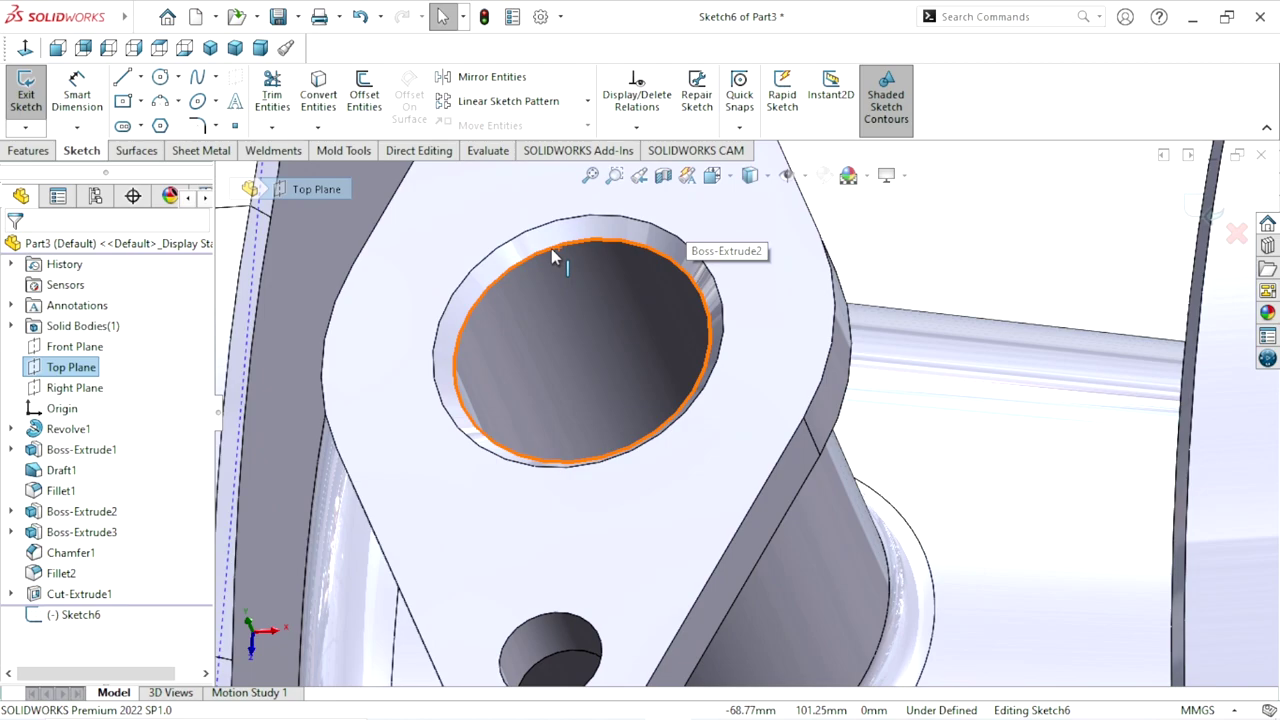
click(551, 246)
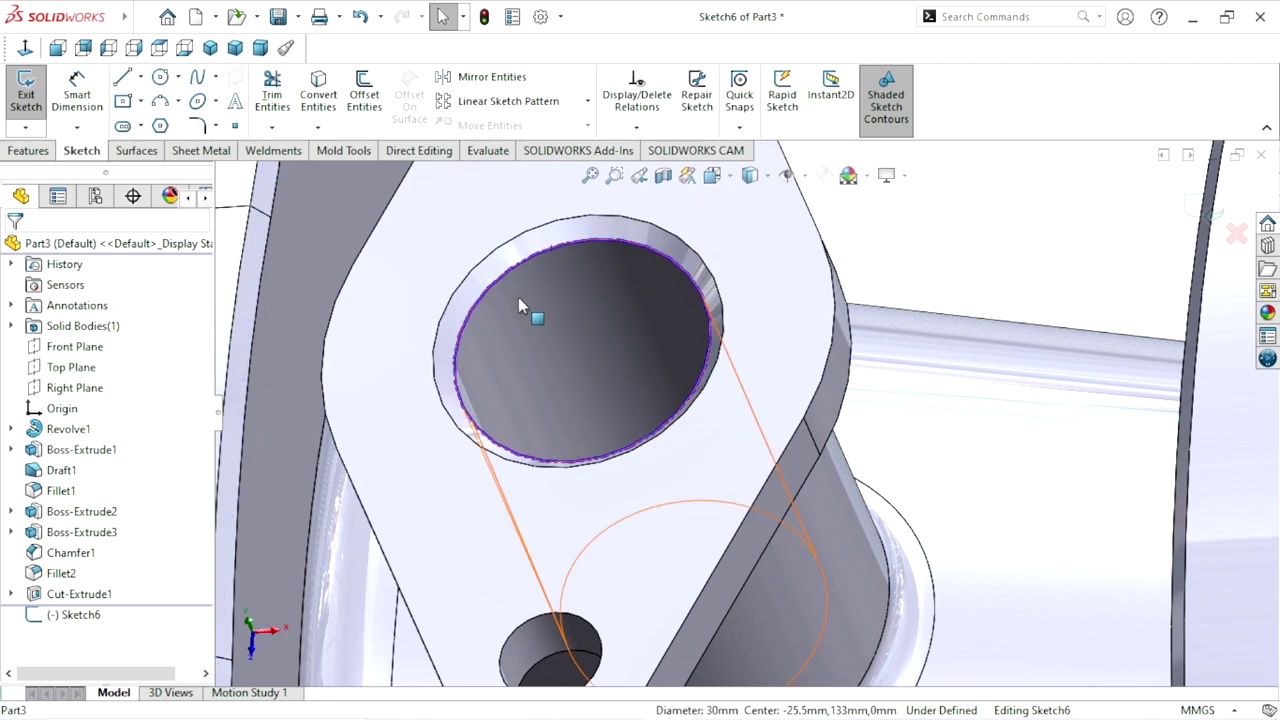
click(319, 103)
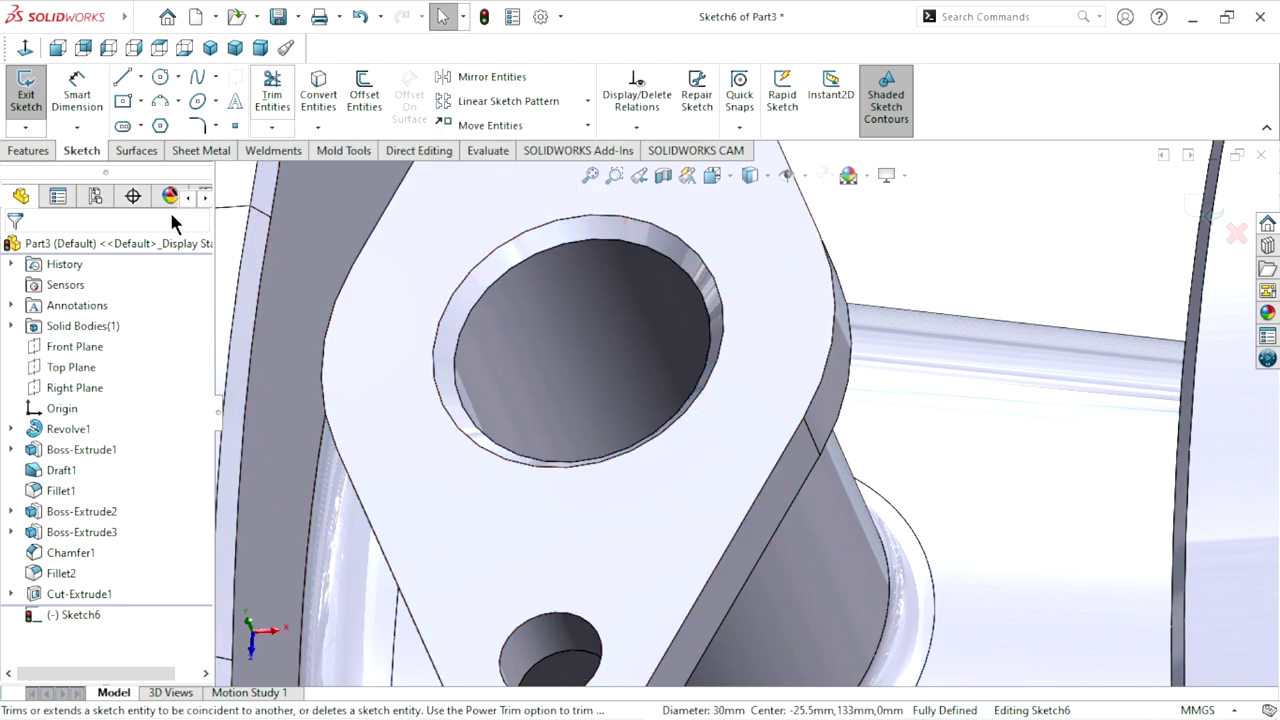
scroll(785, 453, up, 3)
scroll(785, 453, up, 5)
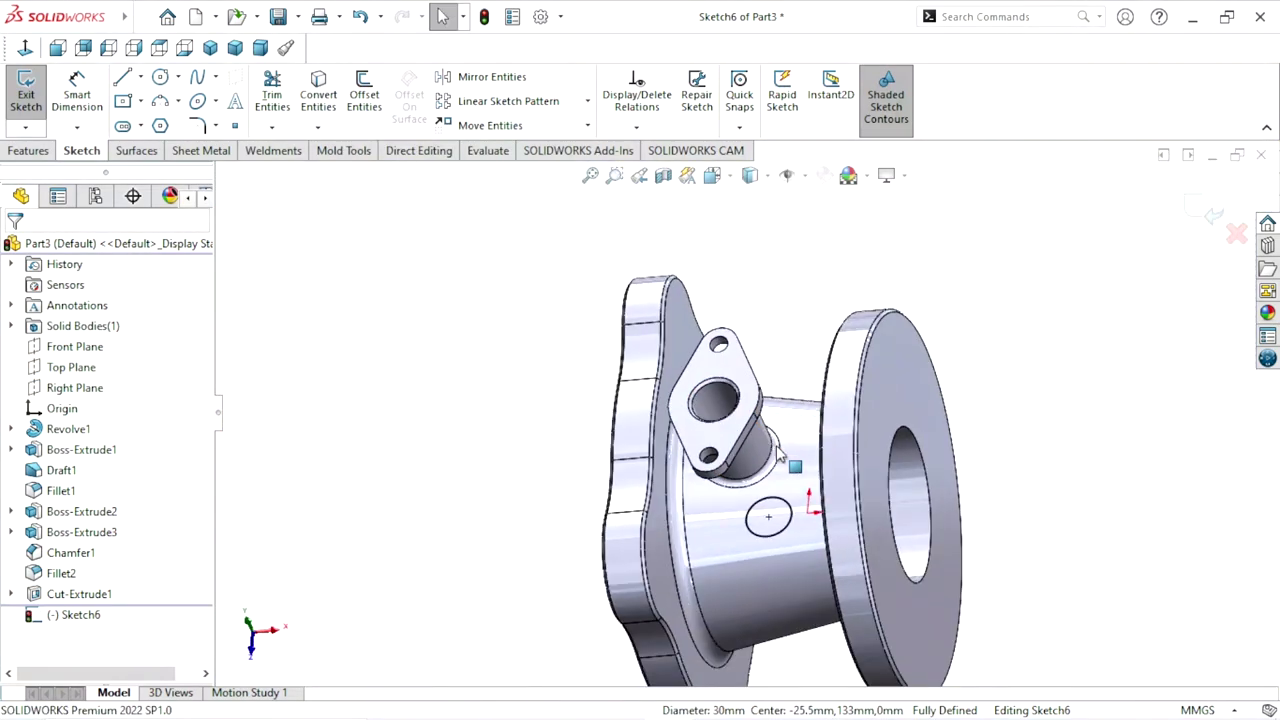
scroll(841, 483, down, 4)
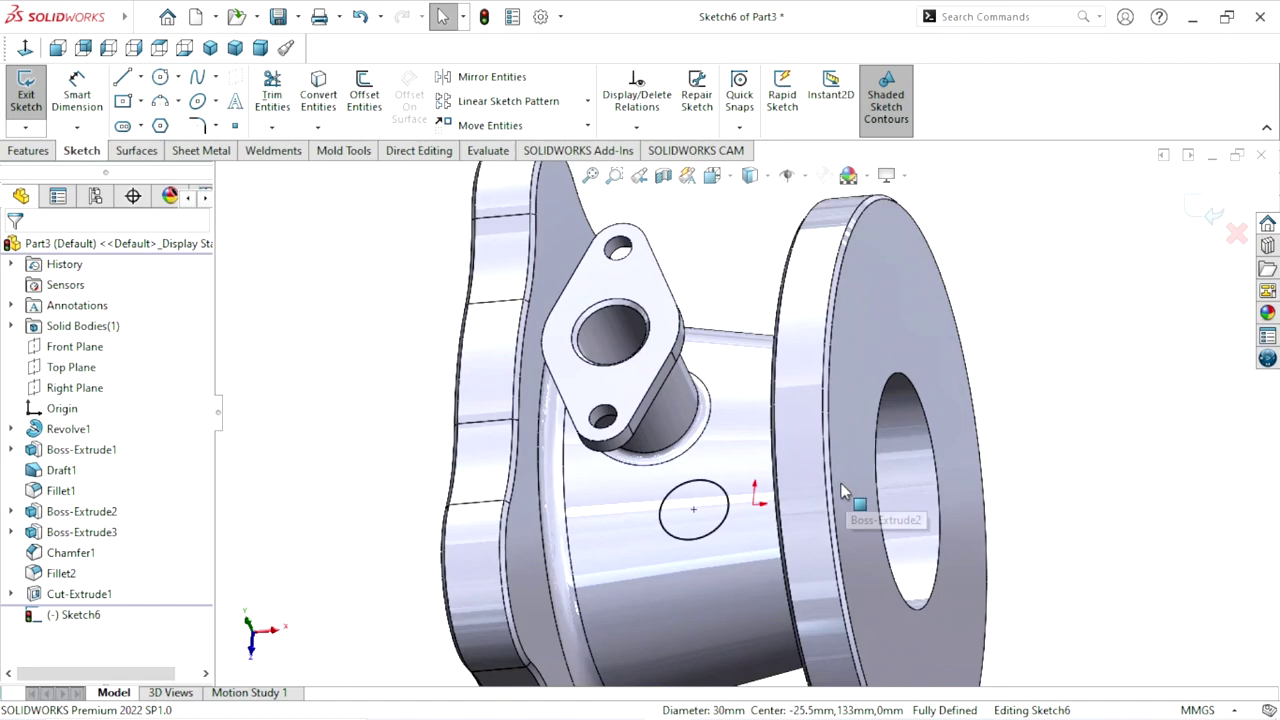
- Cut the Ø30 mm circle Through All in the reversed direction as Cut-Extrude2 and inspect the bore
click(35, 150)
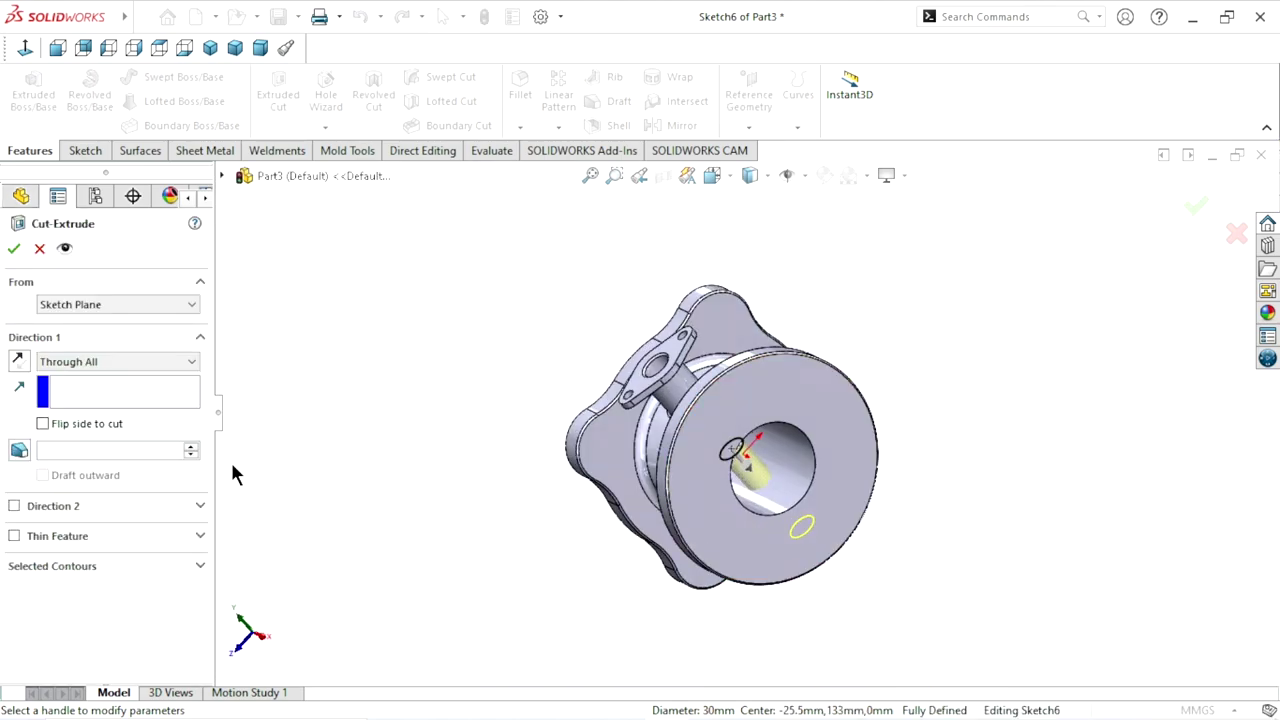
click(26, 362)
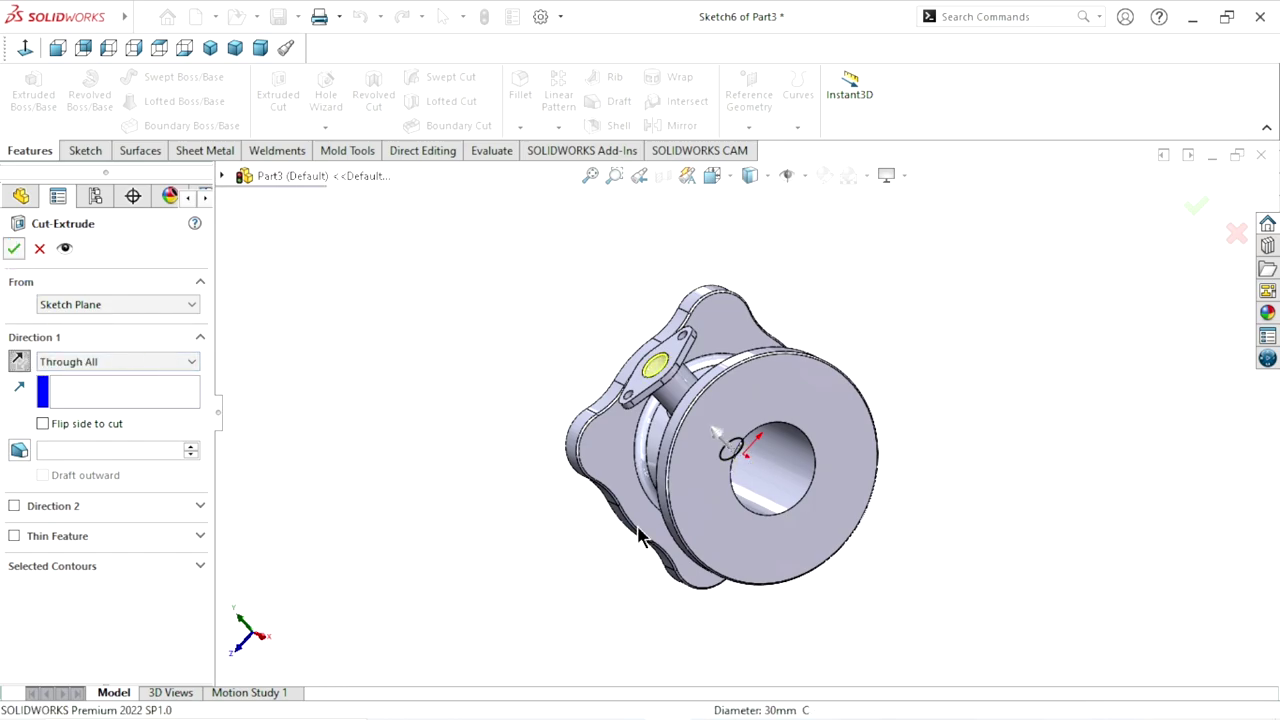
scroll(757, 462, down, 2)
middle_drag(829, 486, 755, 445)
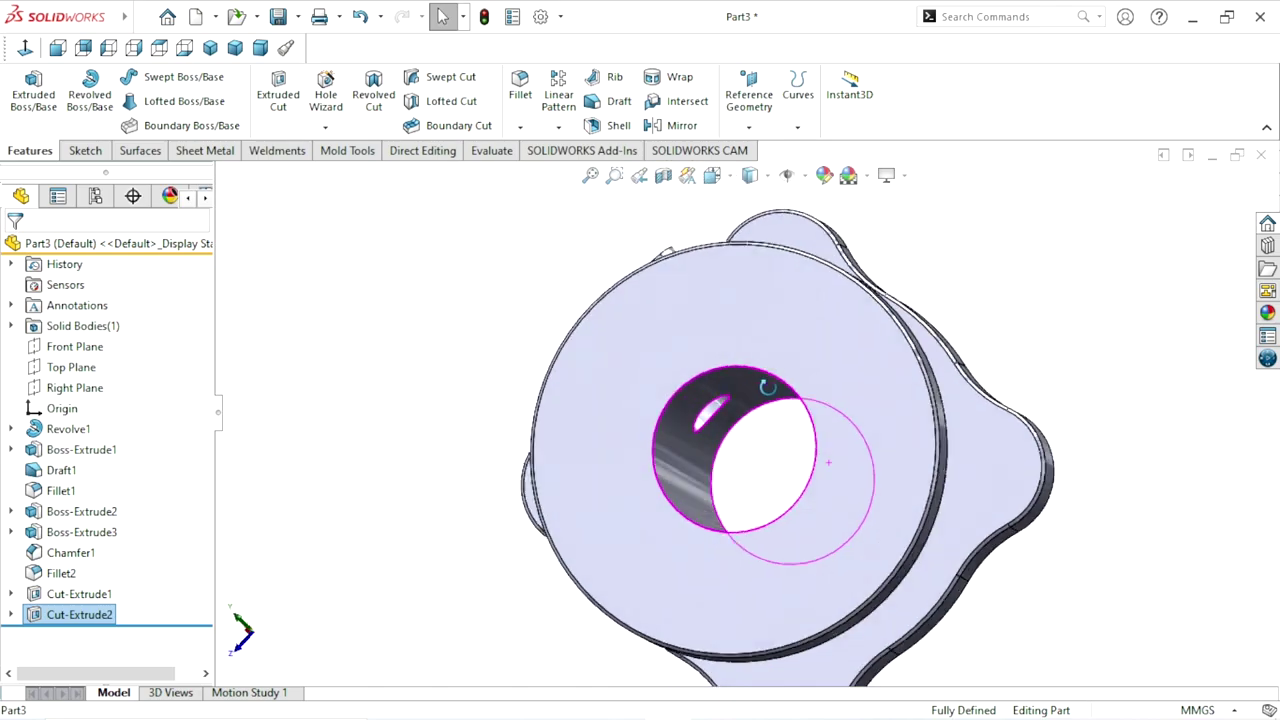
scroll(757, 452, down, 3)
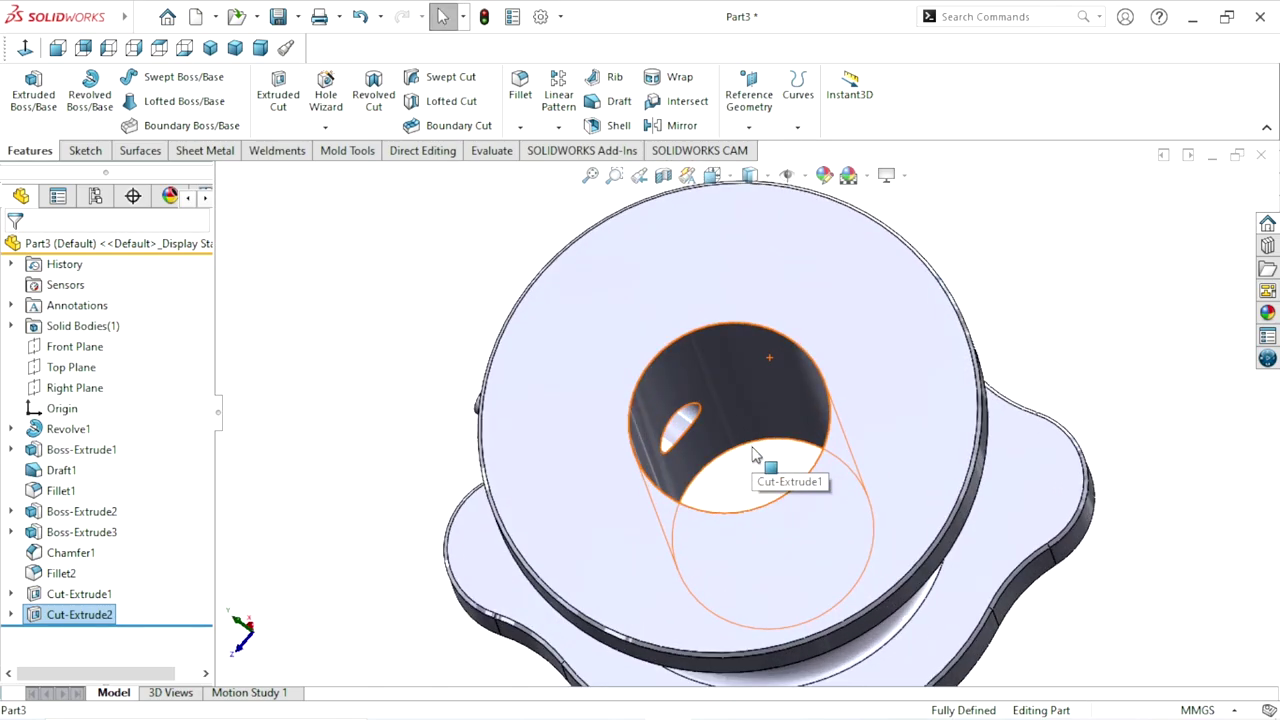
scroll(757, 452, up, 1)
scroll(740, 448, down, 3)
mouse_move(729, 443)
middle_down()
mouse_move(683, 400)
mouse_move(734, 528)
mouse_move(805, 582)
middle_up()
scroll(915, 511, up, 3)
scroll(1031, 465, down, 2)
click(1033, 465)
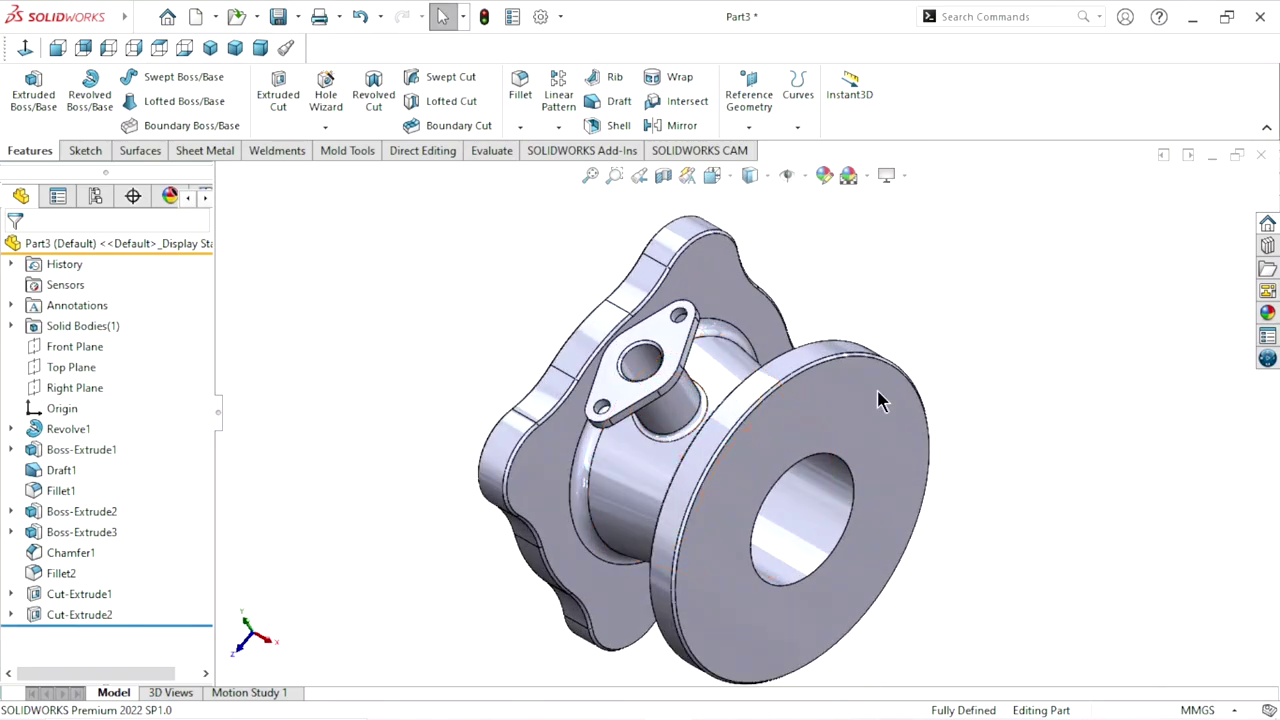
- Chamfer the main Ø100 mm bore edge at 3 mm × 45° and inspect the result
click(520, 127)
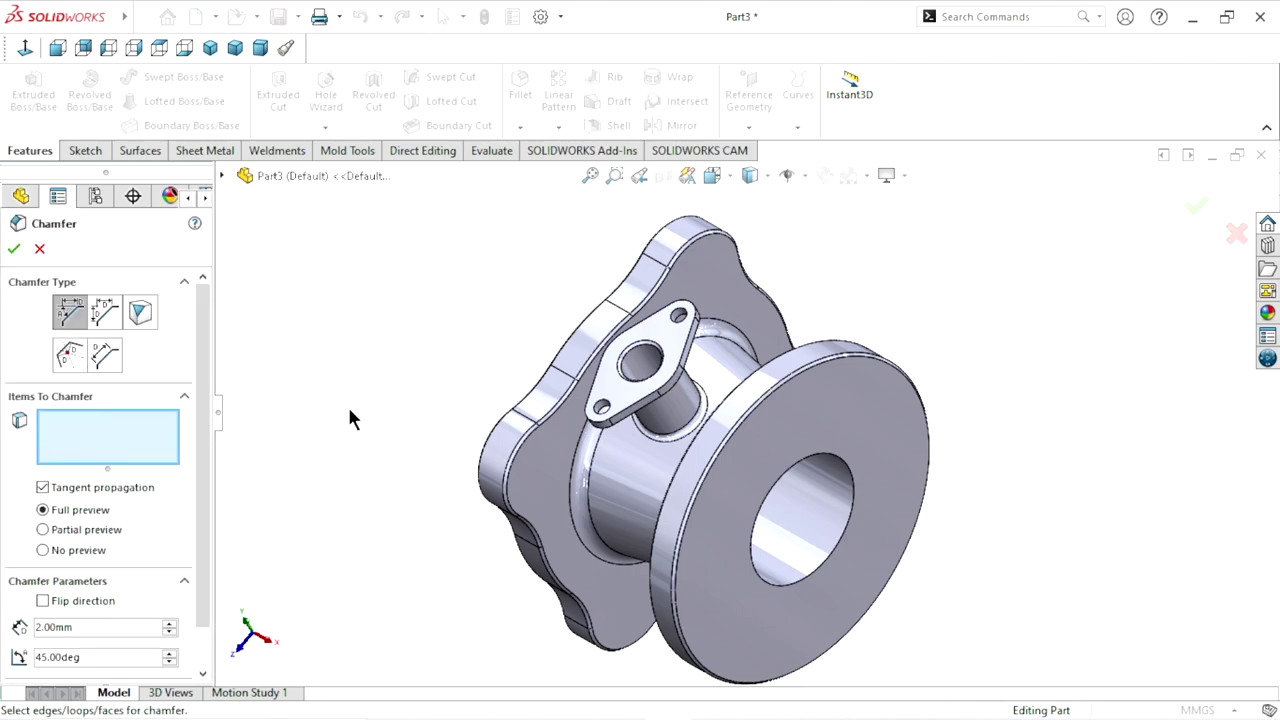
scroll(209, 506, down, 1)
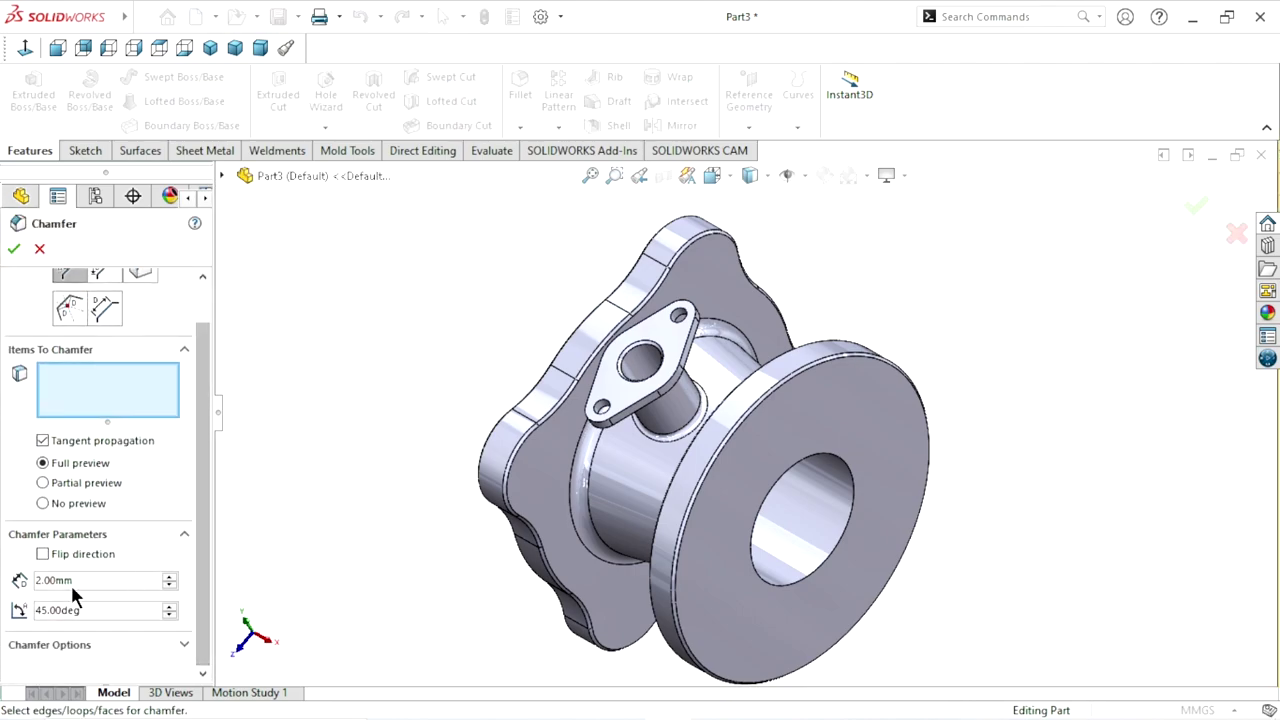
drag(87, 580, 3, 580)
text(3)
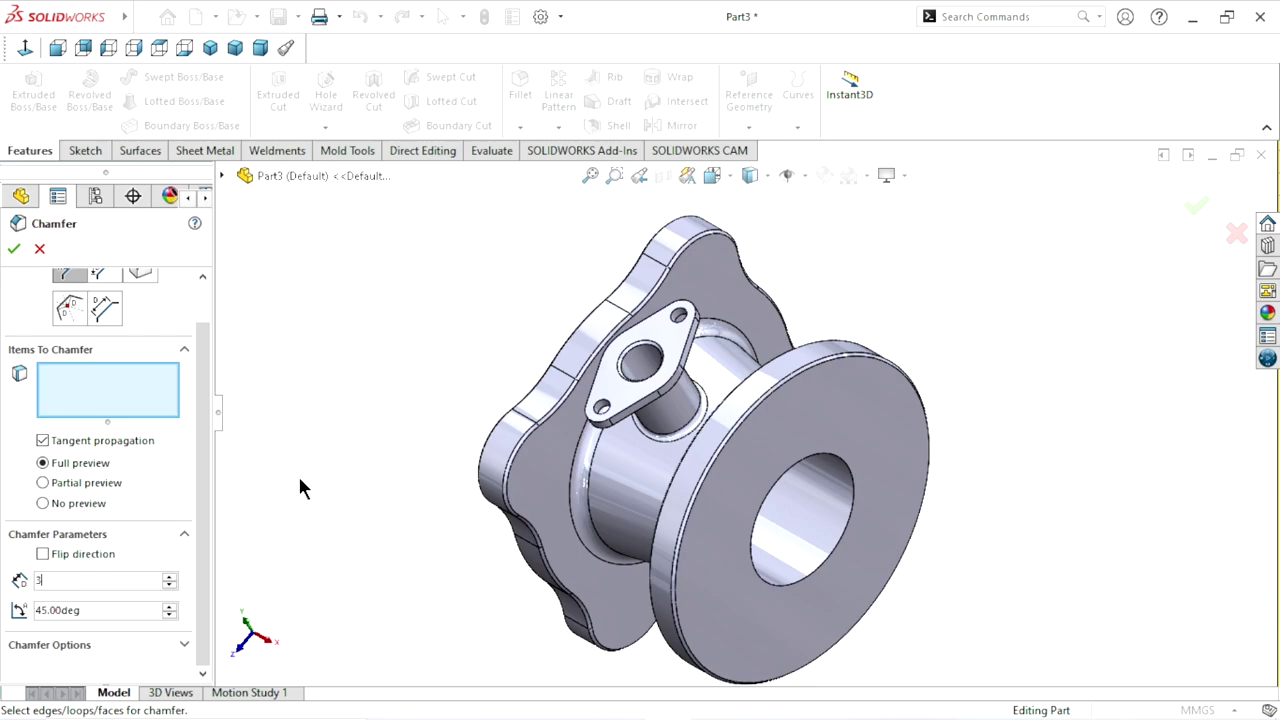
click(843, 513)
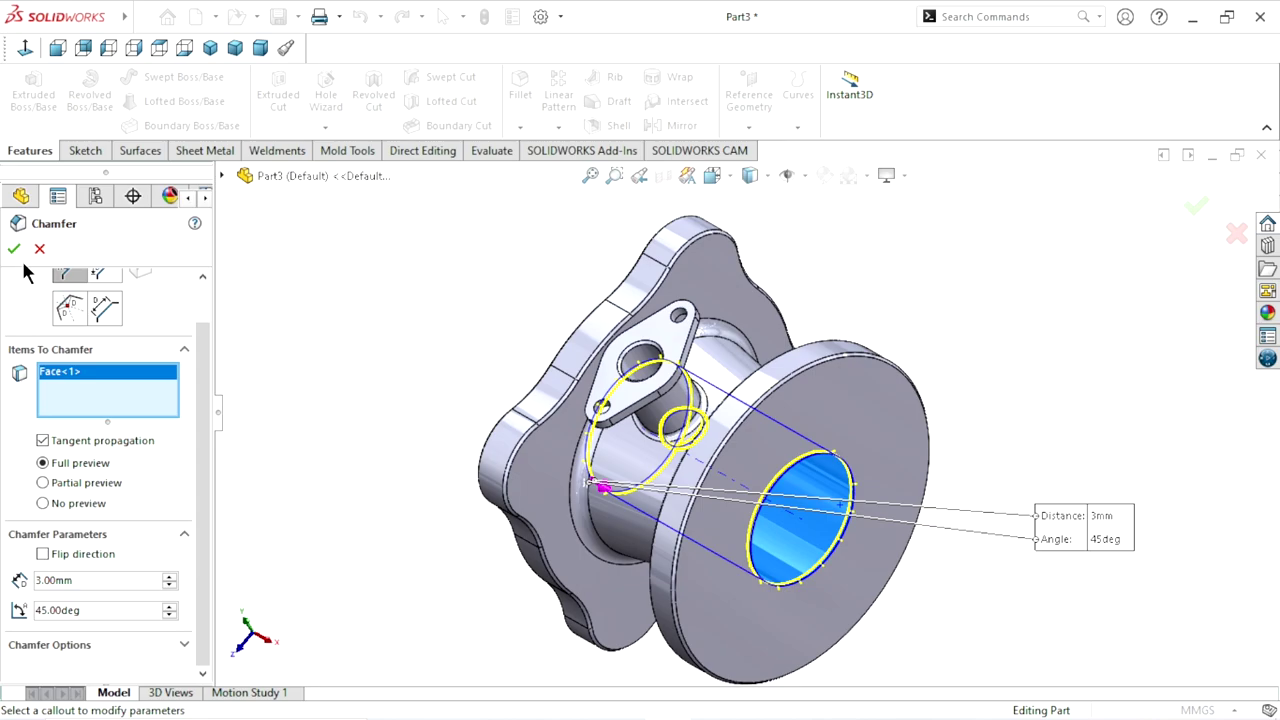
key(Return)
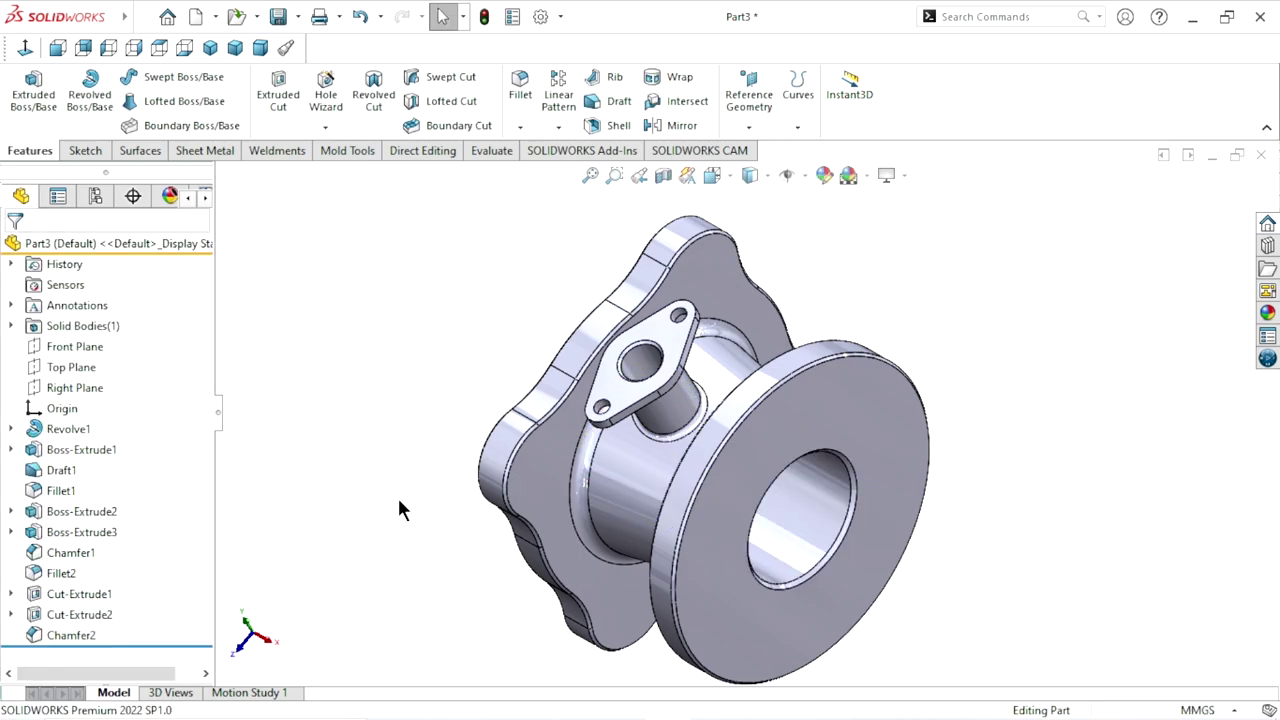
mouse_move(397, 495)
middle_down()
mouse_move(494, 577)
mouse_move(569, 434)
mouse_move(657, 606)
middle_up()
mouse_move(731, 531)
middle_down()
mouse_move(751, 266)
mouse_move(727, 433)
middle_up()
key(ctrl+7)
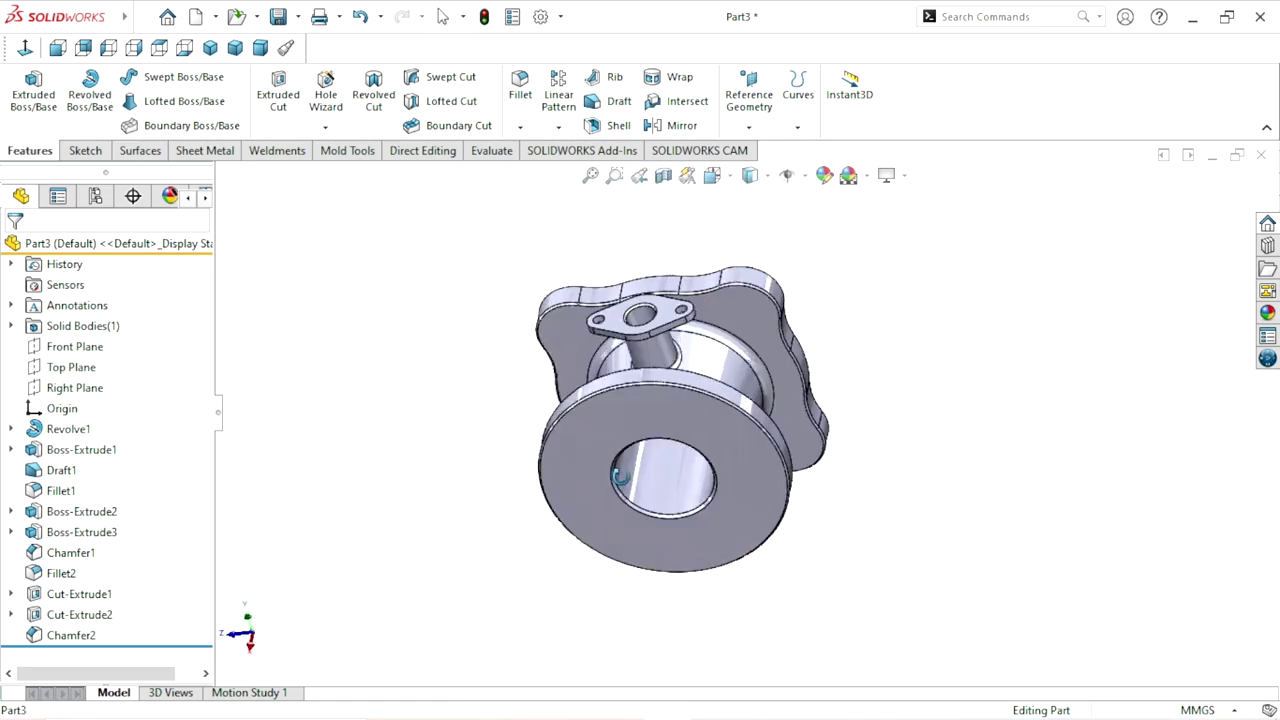
mouse_move(733, 455)
middle_down()
mouse_move(961, 382)
mouse_move(837, 454)
mouse_move(803, 491)
mouse_move(945, 292)
middle_up()
scroll(961, 382, down, 2)
scroll(961, 382, down, 4)
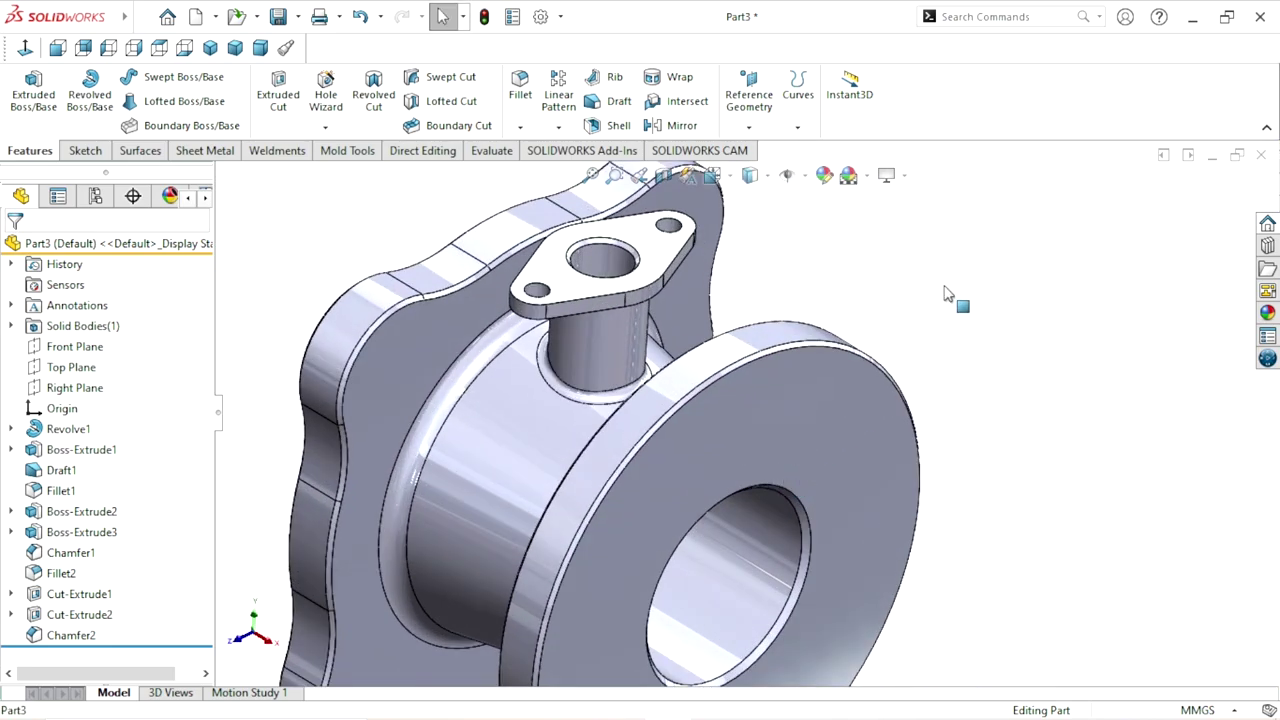
- Add a 1 mm × 45° chamfer to the branch flange plate's side face edges
click(519, 135)
click(521, 166)
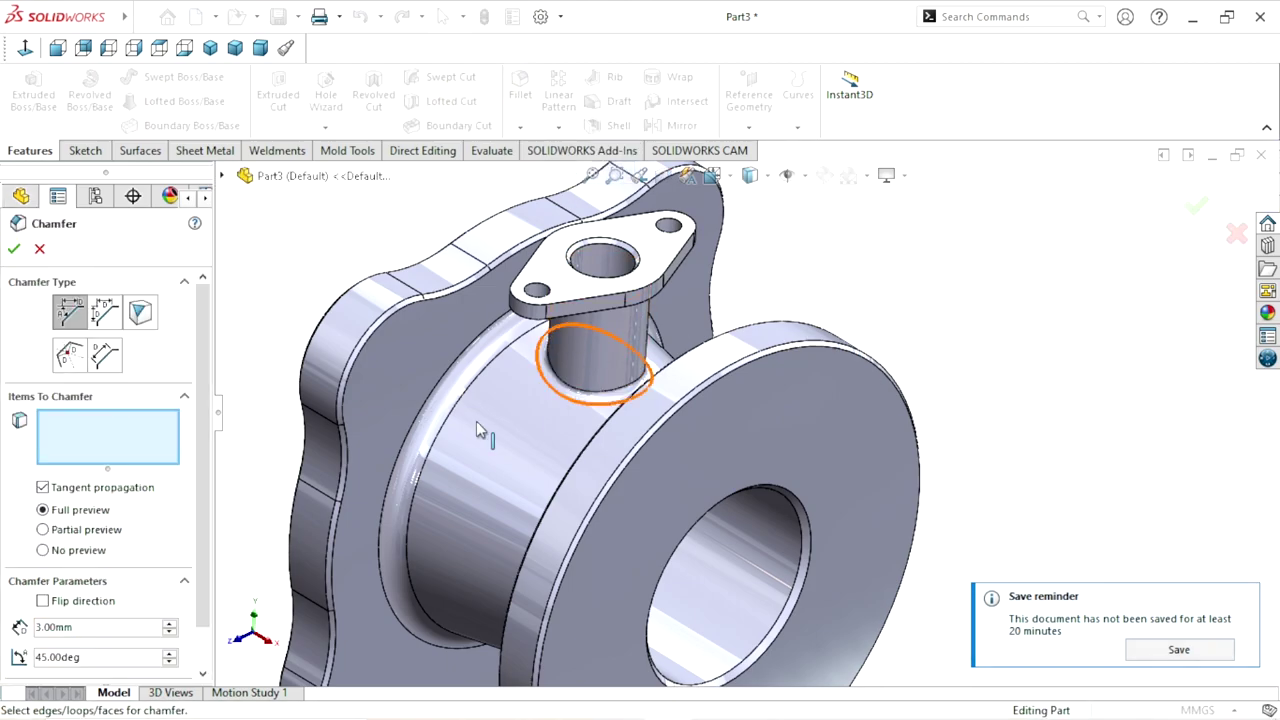
double_click(90, 627)
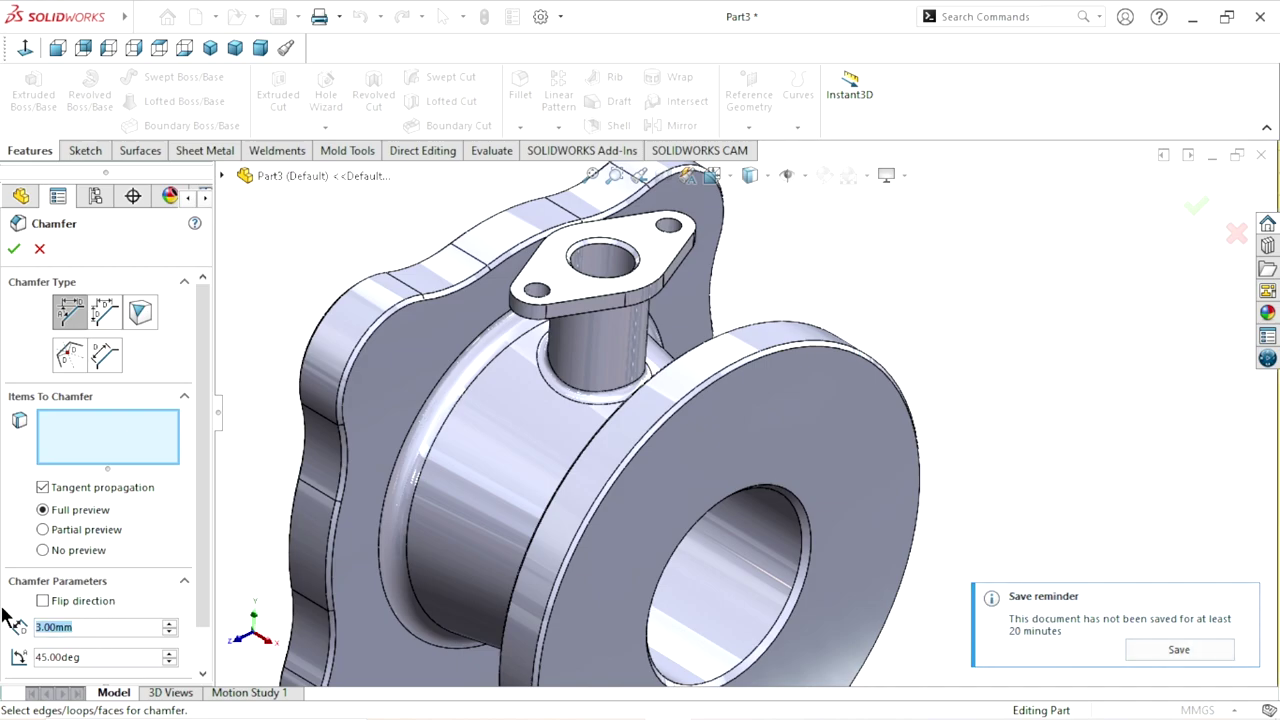
text(1)
key(Return)
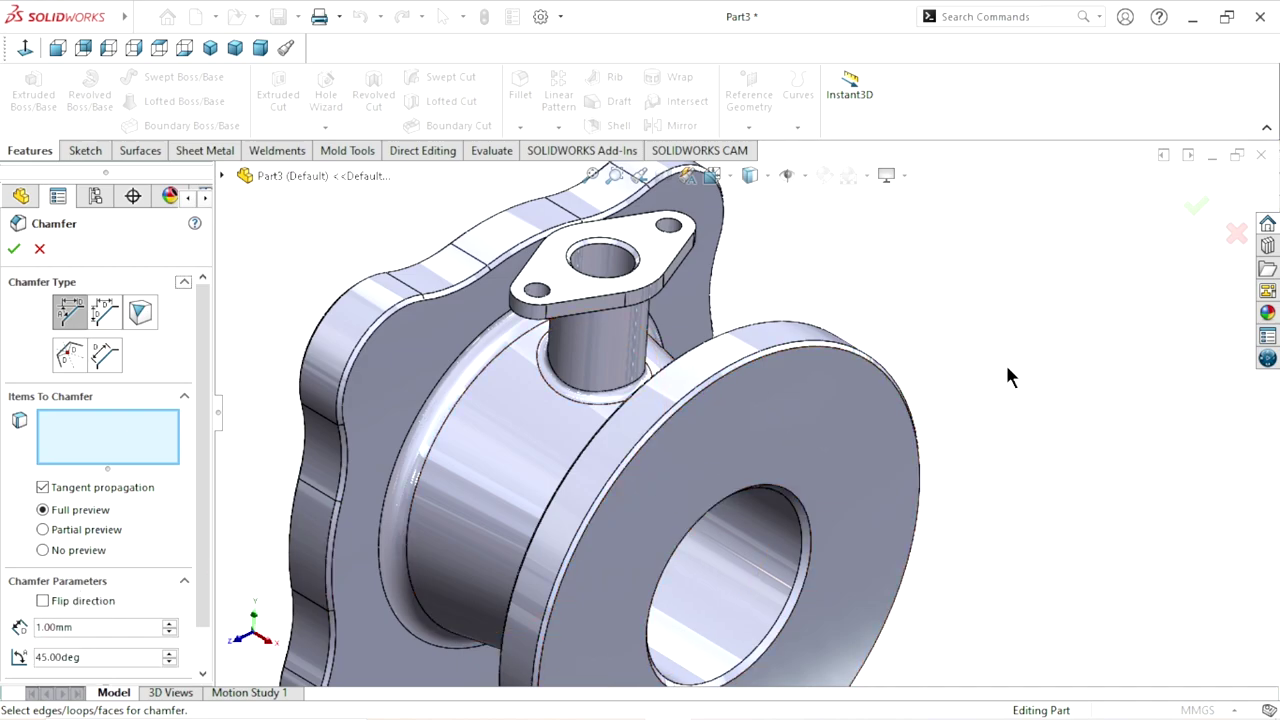
scroll(548, 345, down, 3)
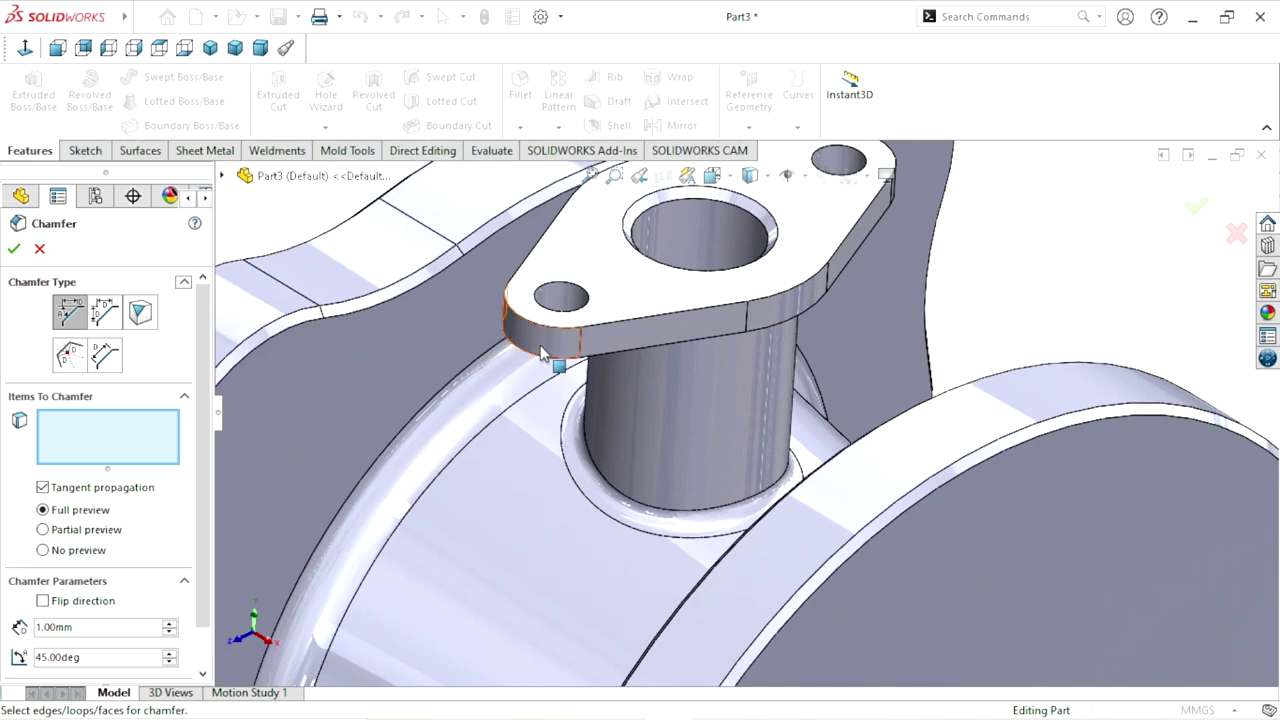
click(541, 352)
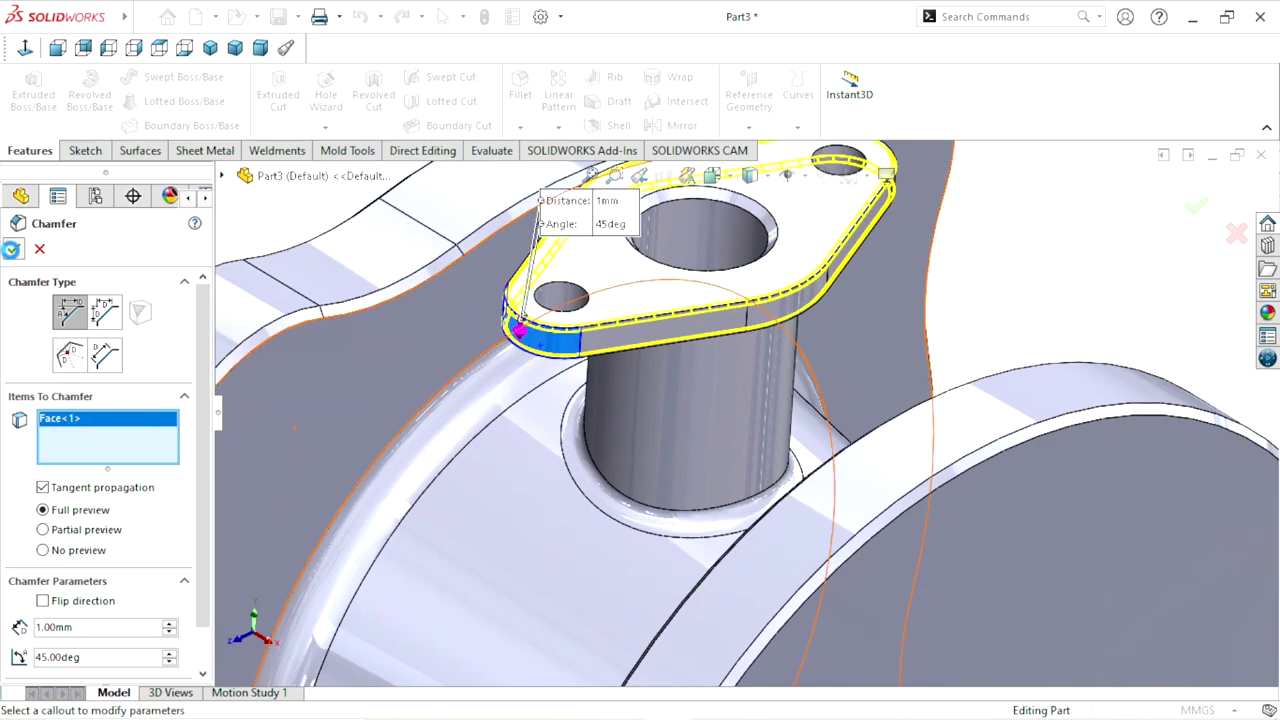
key(Return)
scroll(926, 432, up, 3)
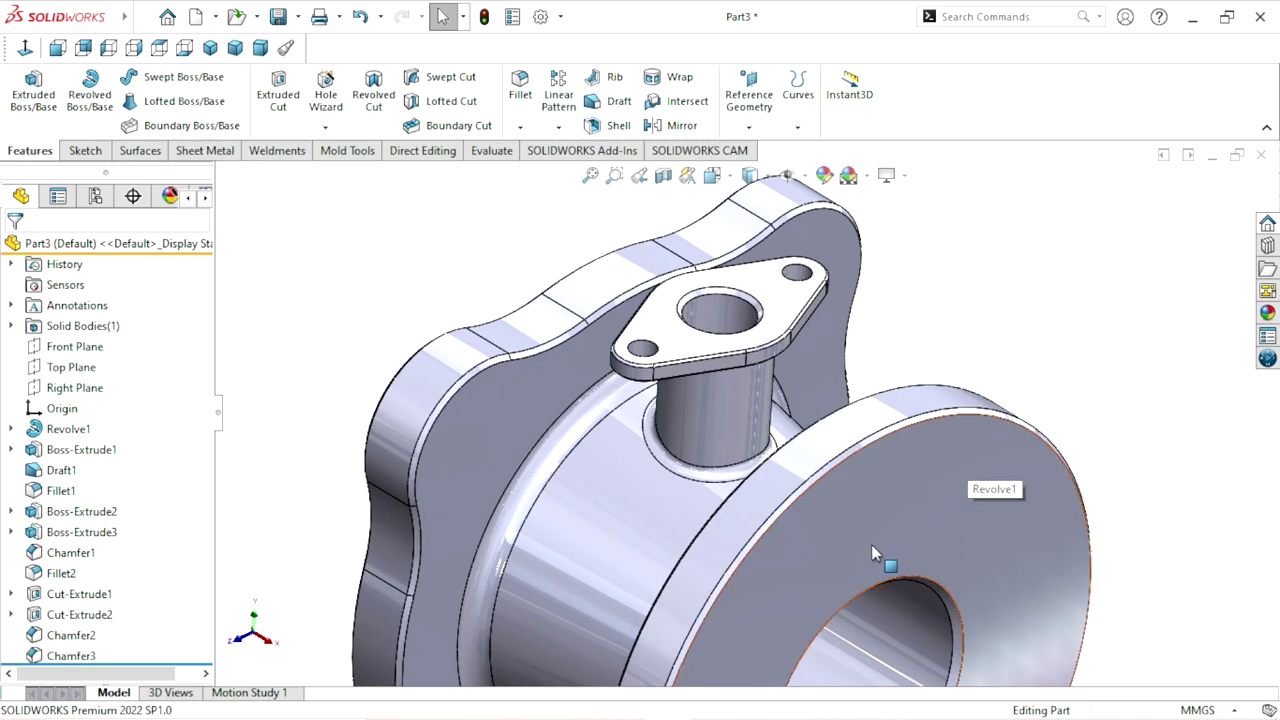
scroll(871, 544, up, 3)
scroll(785, 554, up, 2)
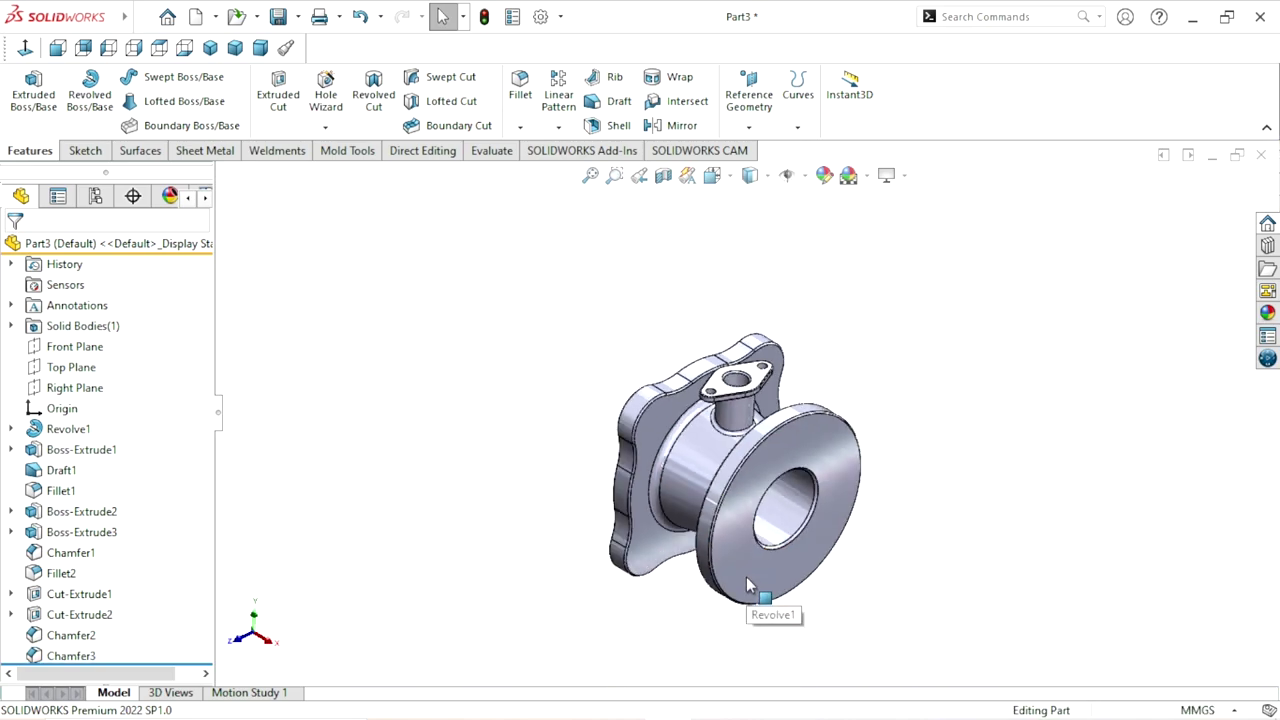
scroll(763, 455, down, 3)
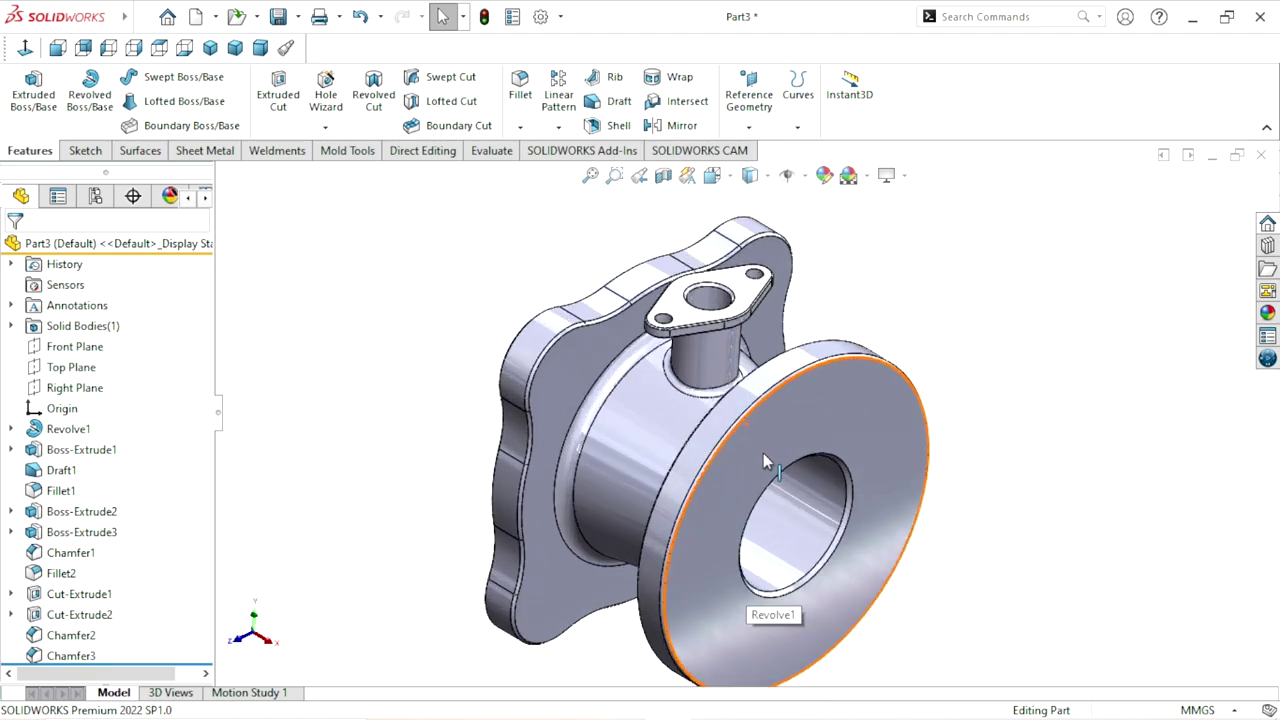
scroll(820, 511, up, 1)
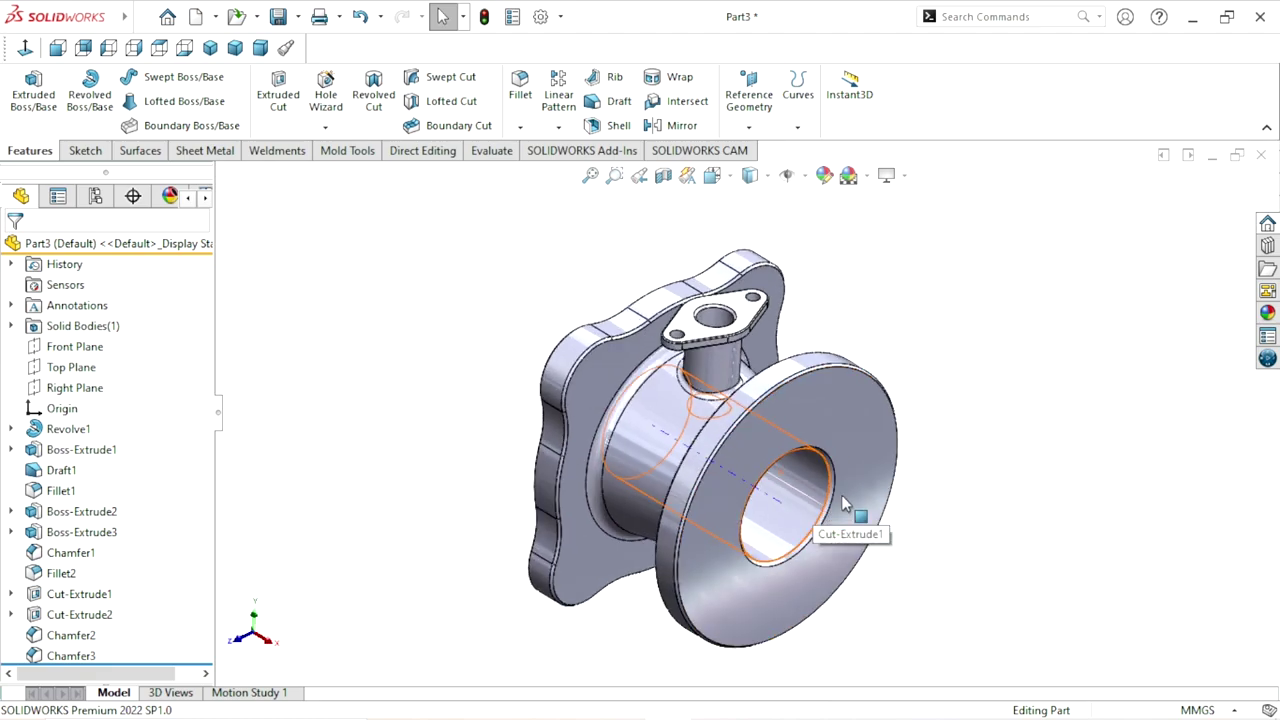
- Start a sketch on the large flange's front face, view it normal, and draw a circle at the origin
click(847, 434)
click(936, 385)
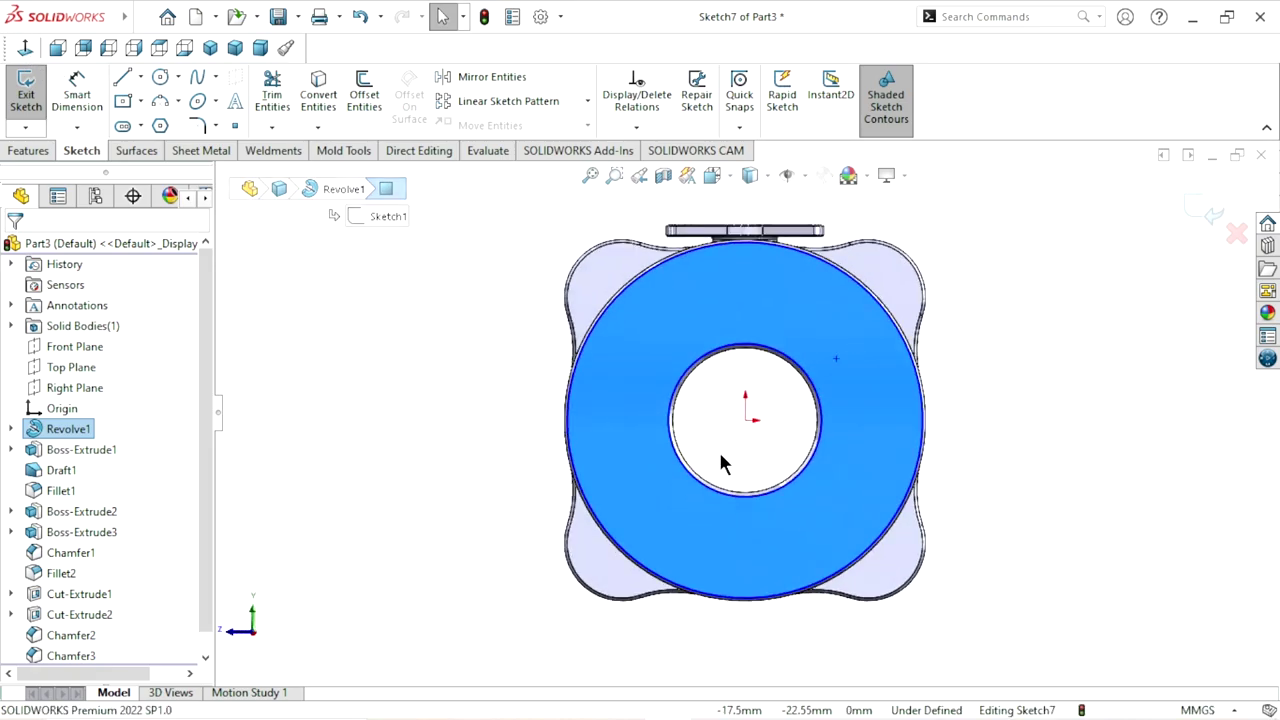
click(1068, 360)
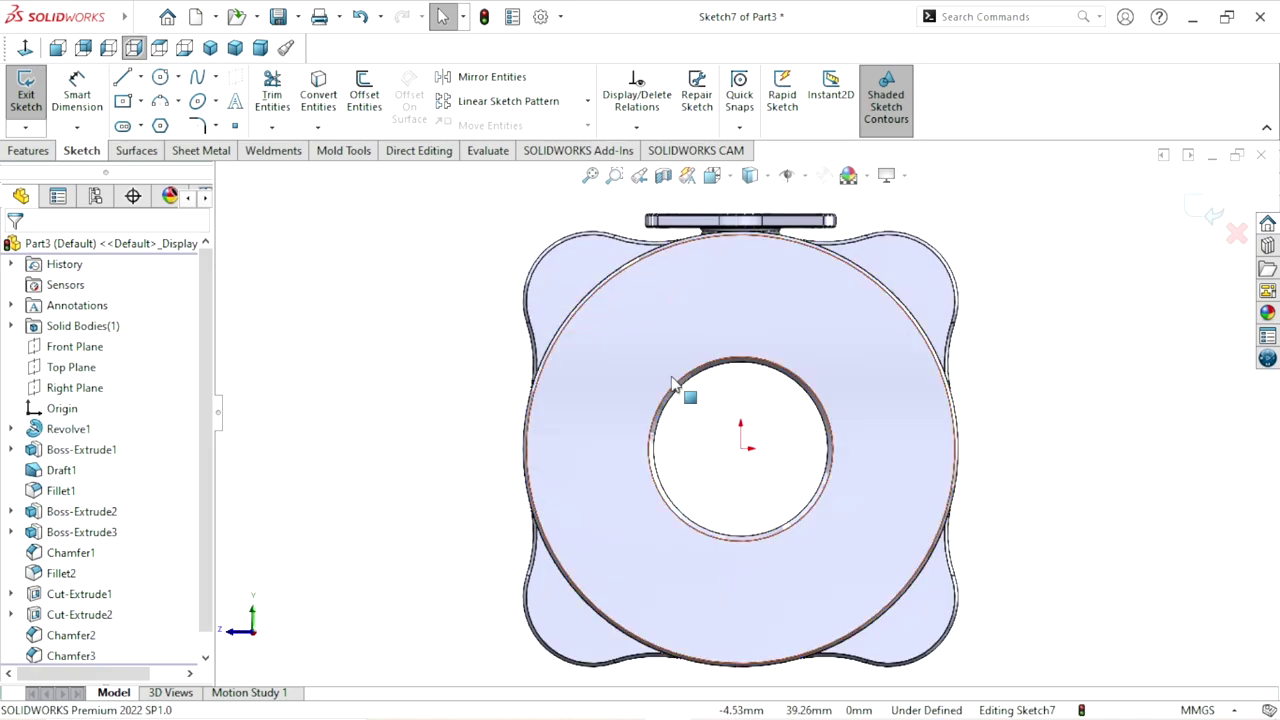
click(160, 76)
click(740, 448)
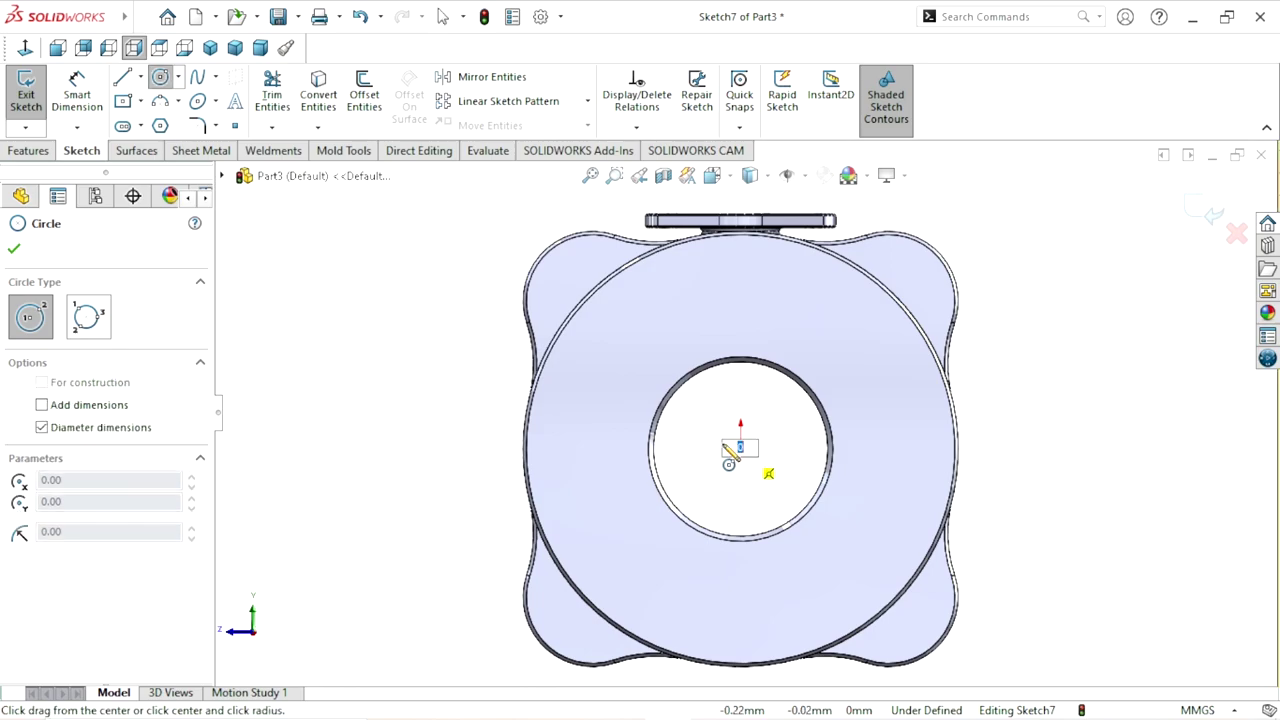
click(576, 420)
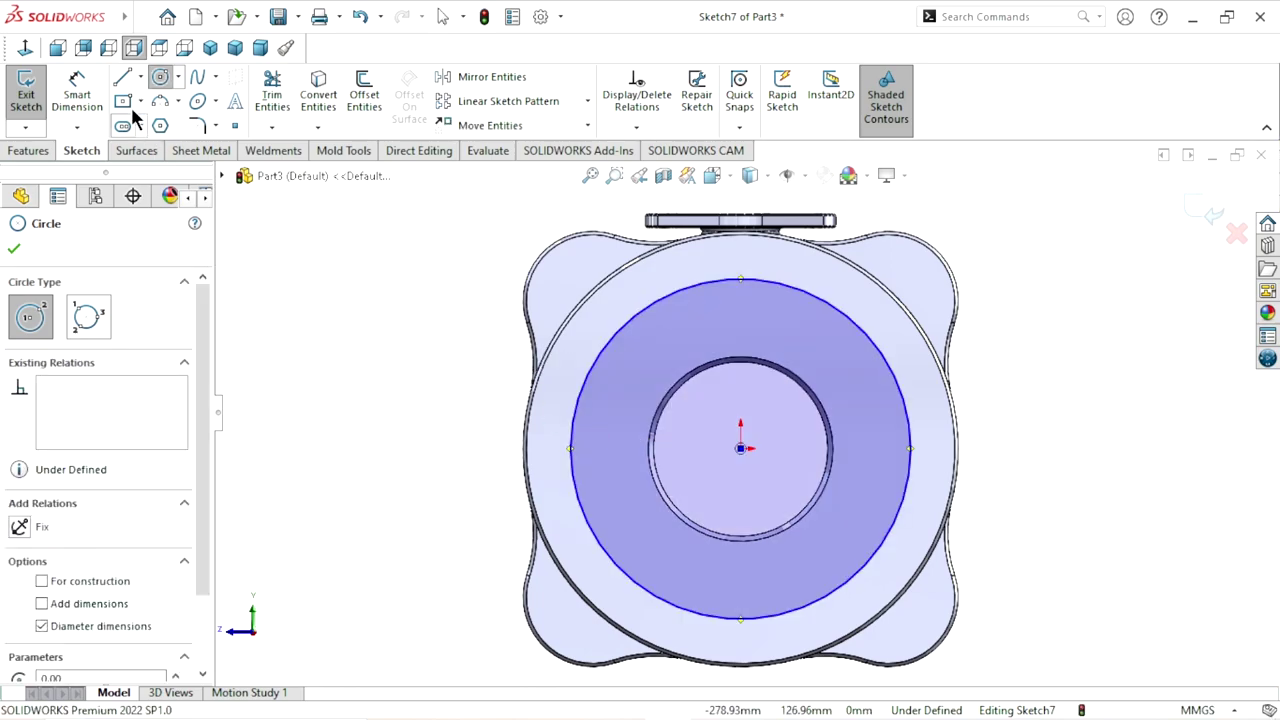
- Dimension the circle to Ø210 mm and make it construction geometry
click(85, 90)
click(588, 420)
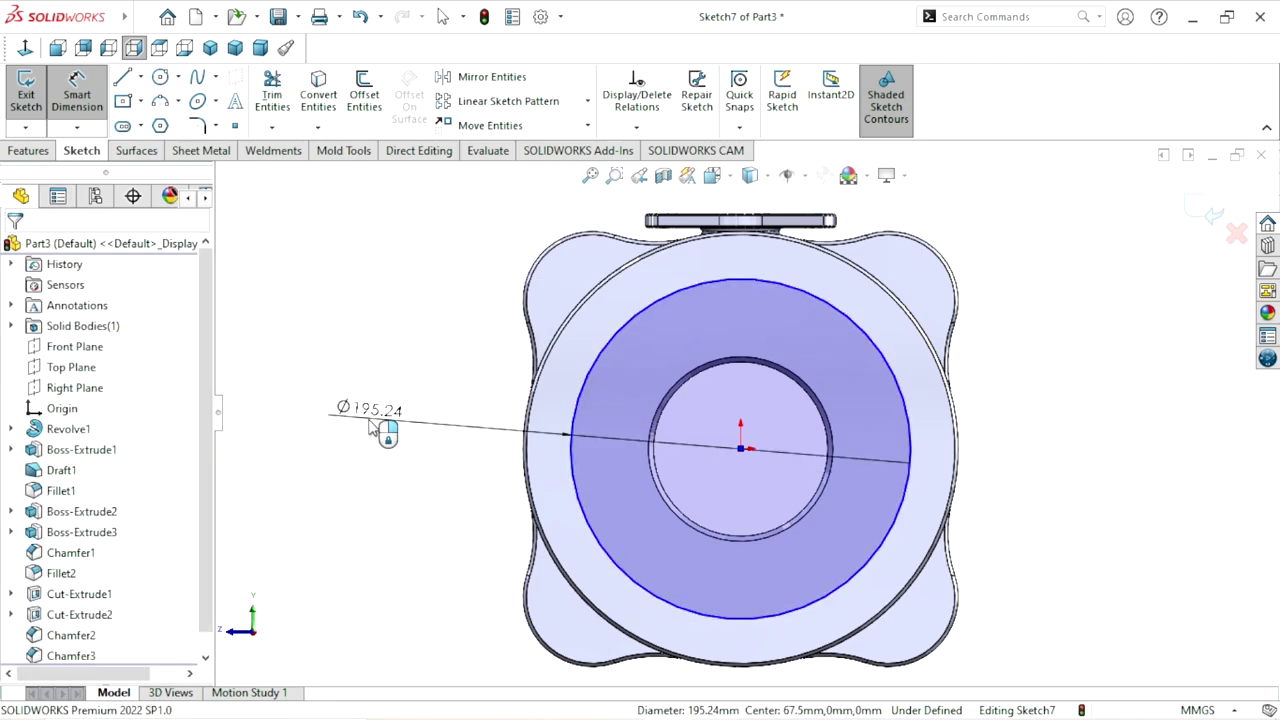
click(372, 425)
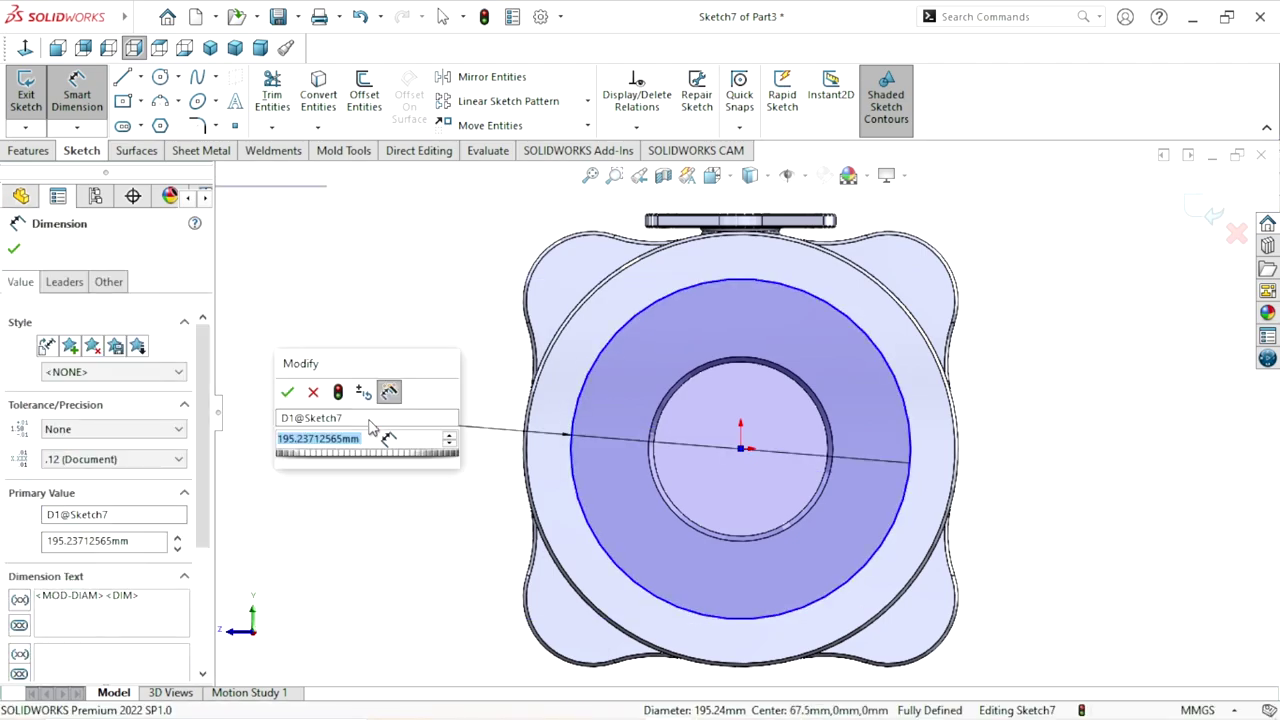
text(210)
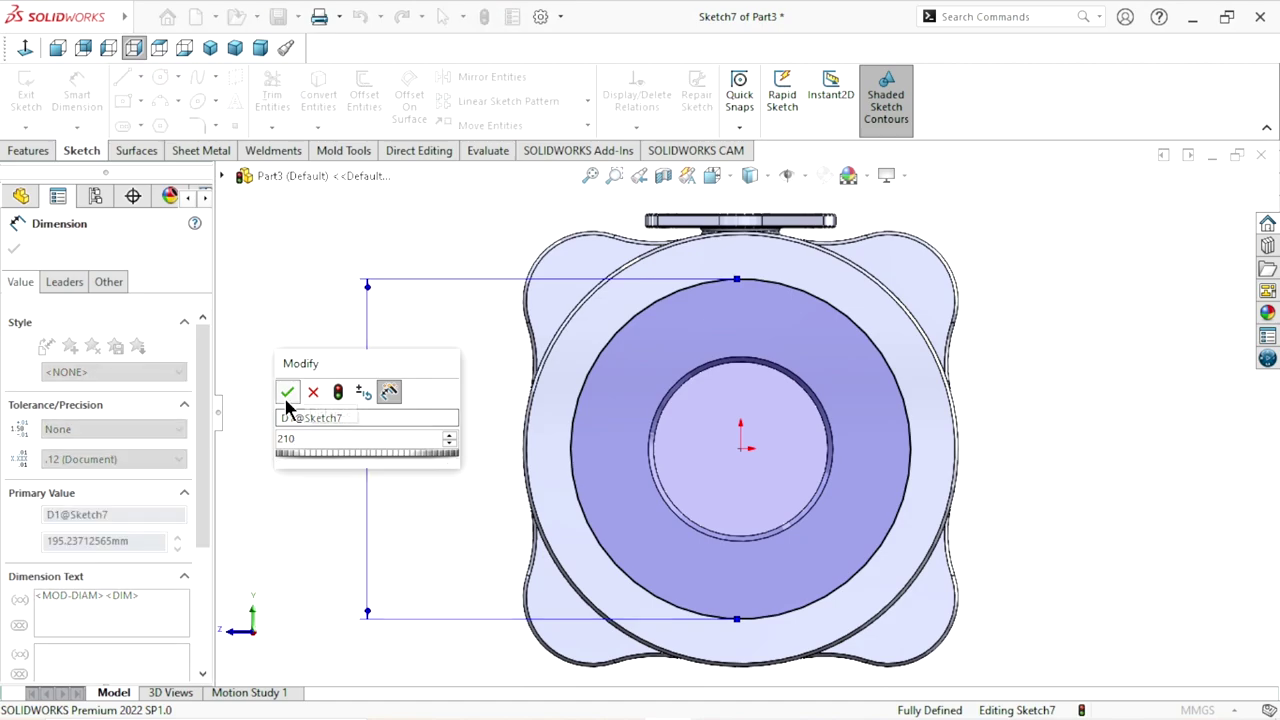
click(286, 394)
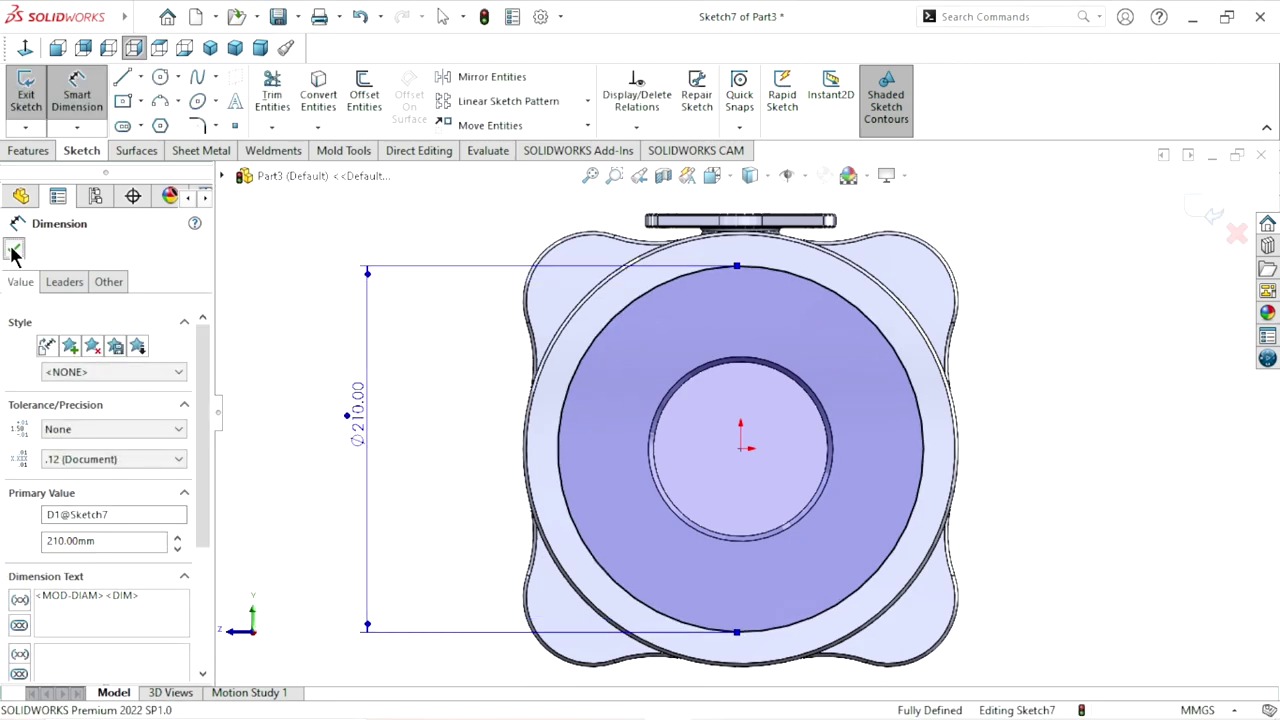
click(13, 249)
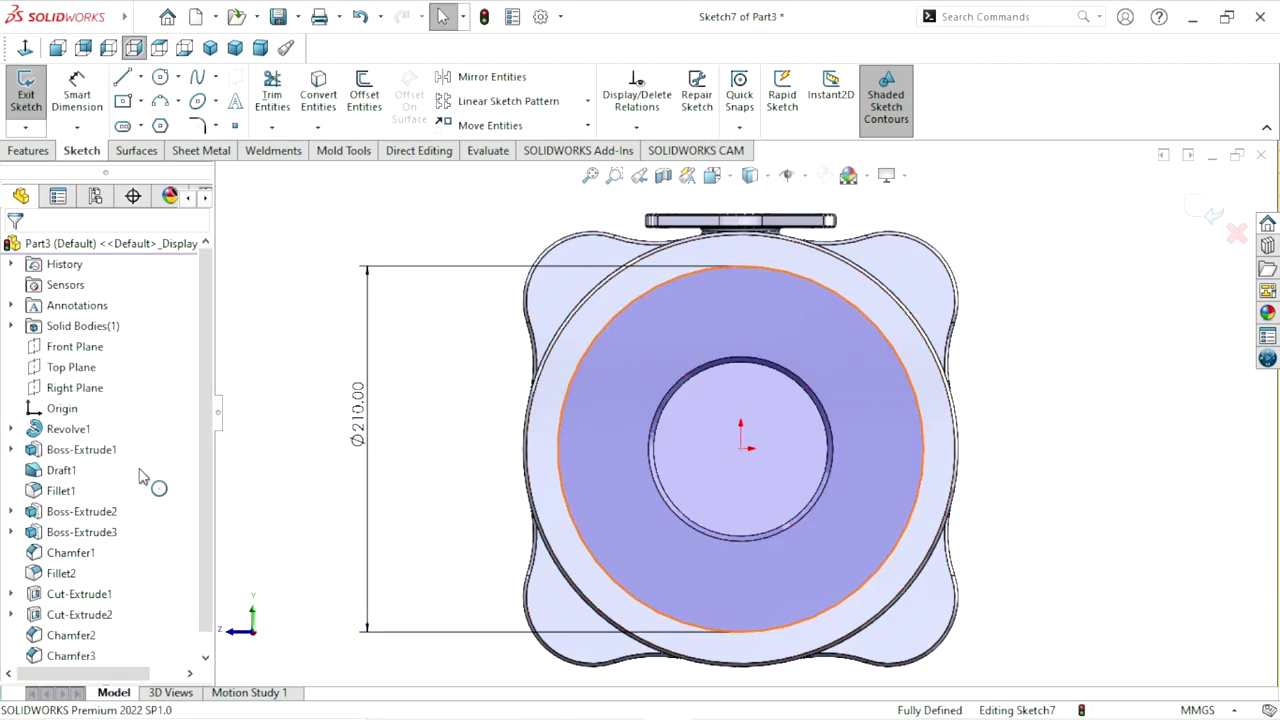
click(42, 499)
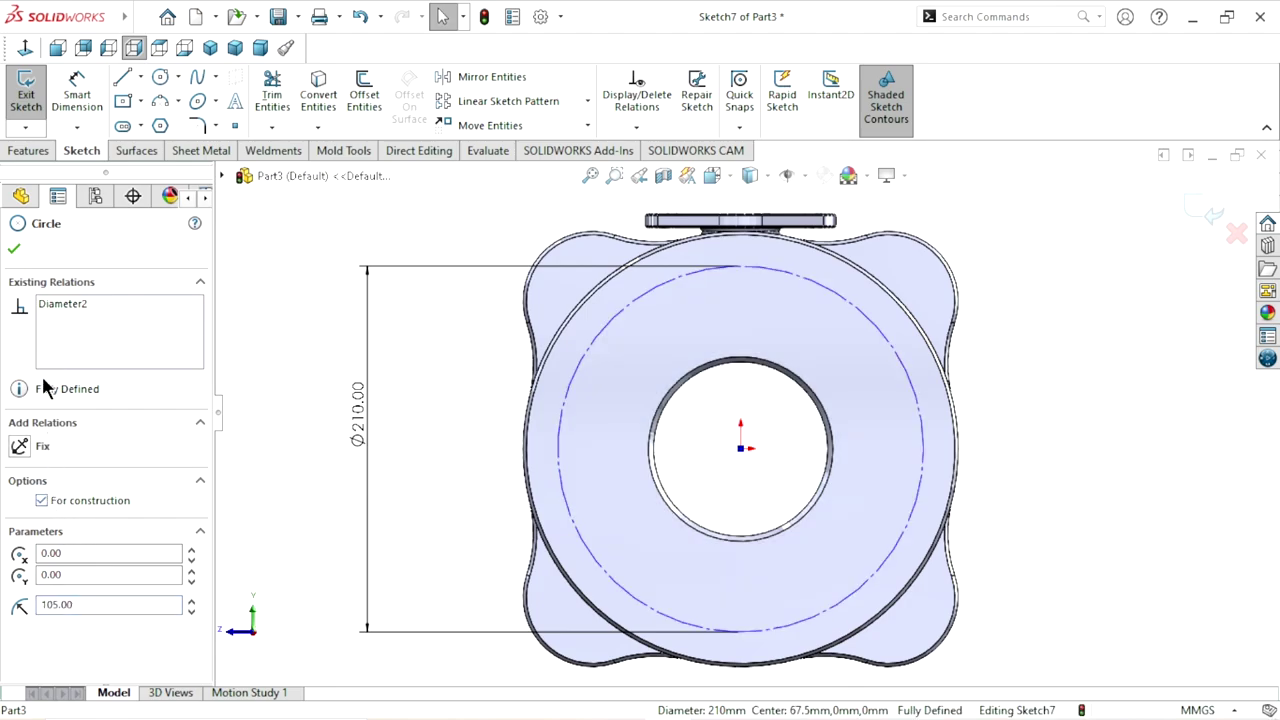
click(13, 249)
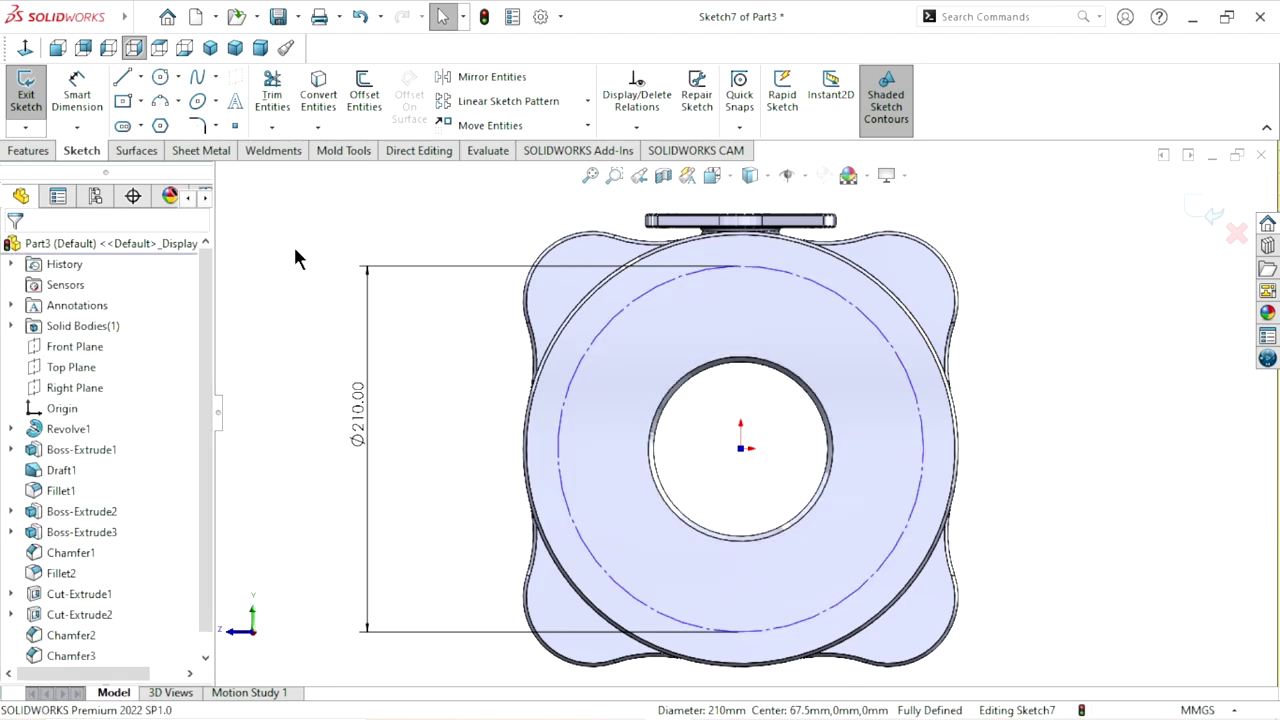
scroll(720, 410, up, 2)
scroll(797, 450, down, 2)
scroll(755, 275, down, 1)
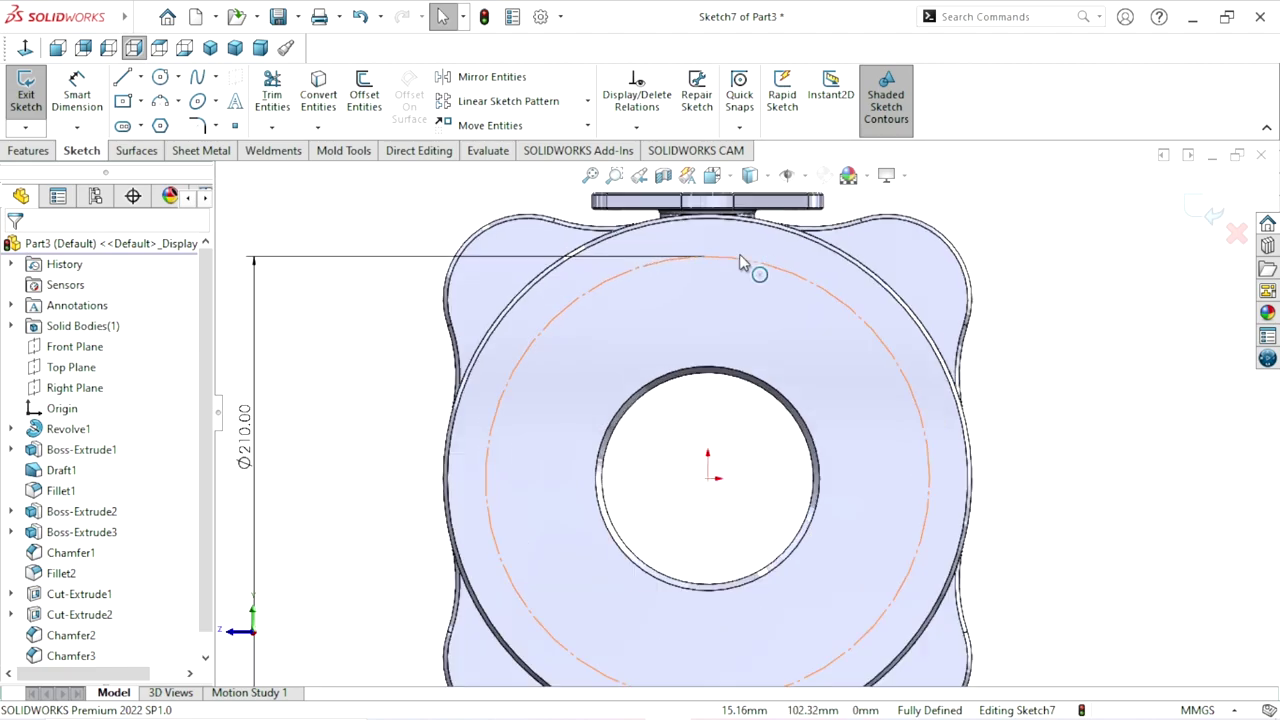
- Draw a vertical and a diagonal centerline from the origin to the Ø210 circle
click(141, 76)
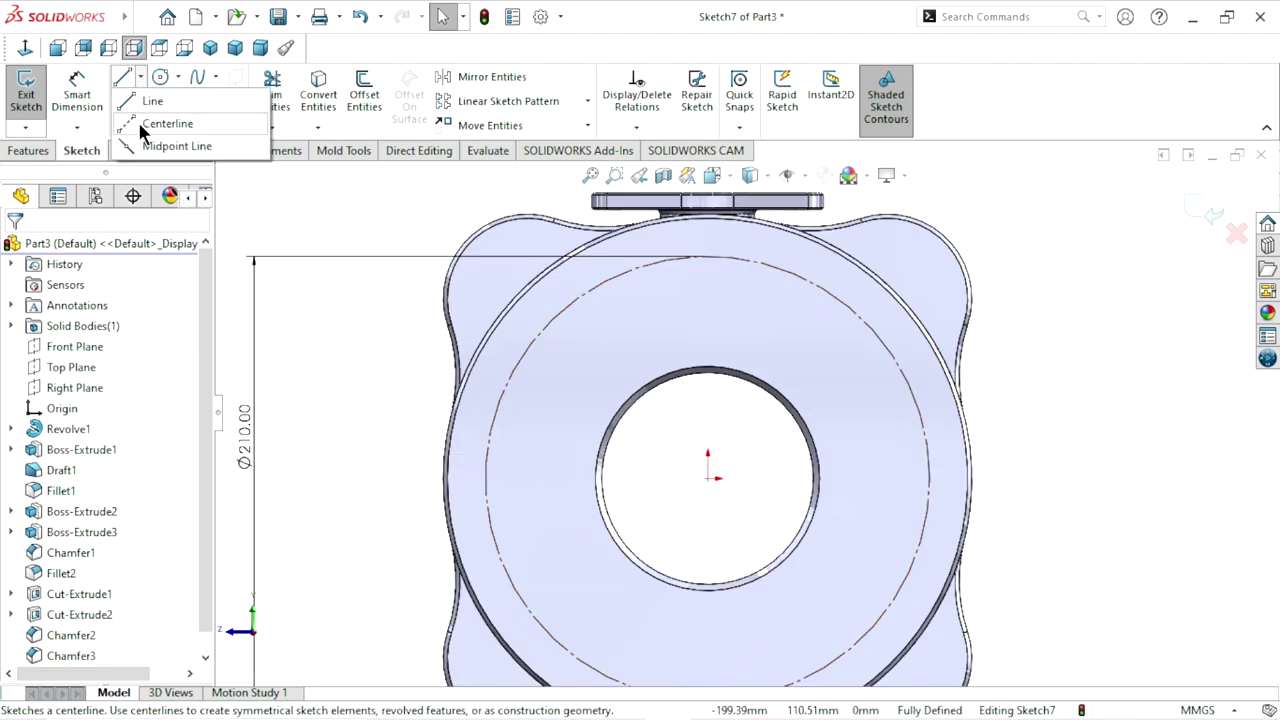
click(705, 219)
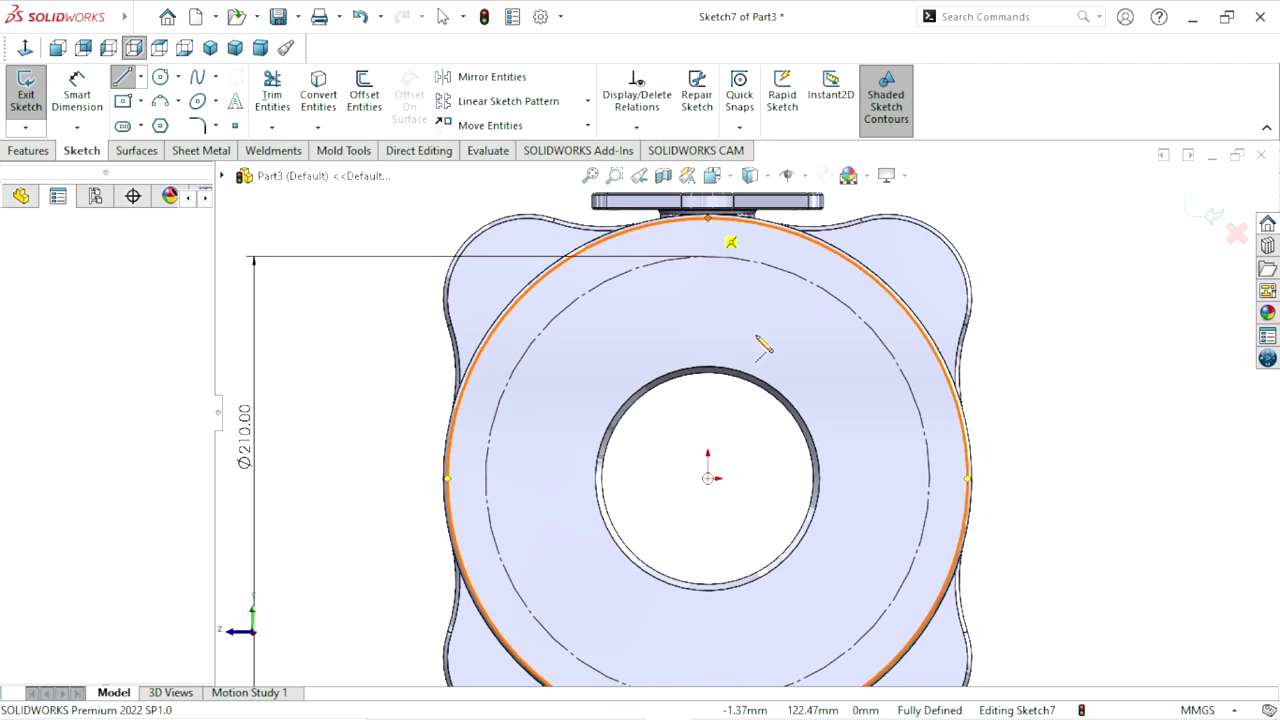
click(707, 478)
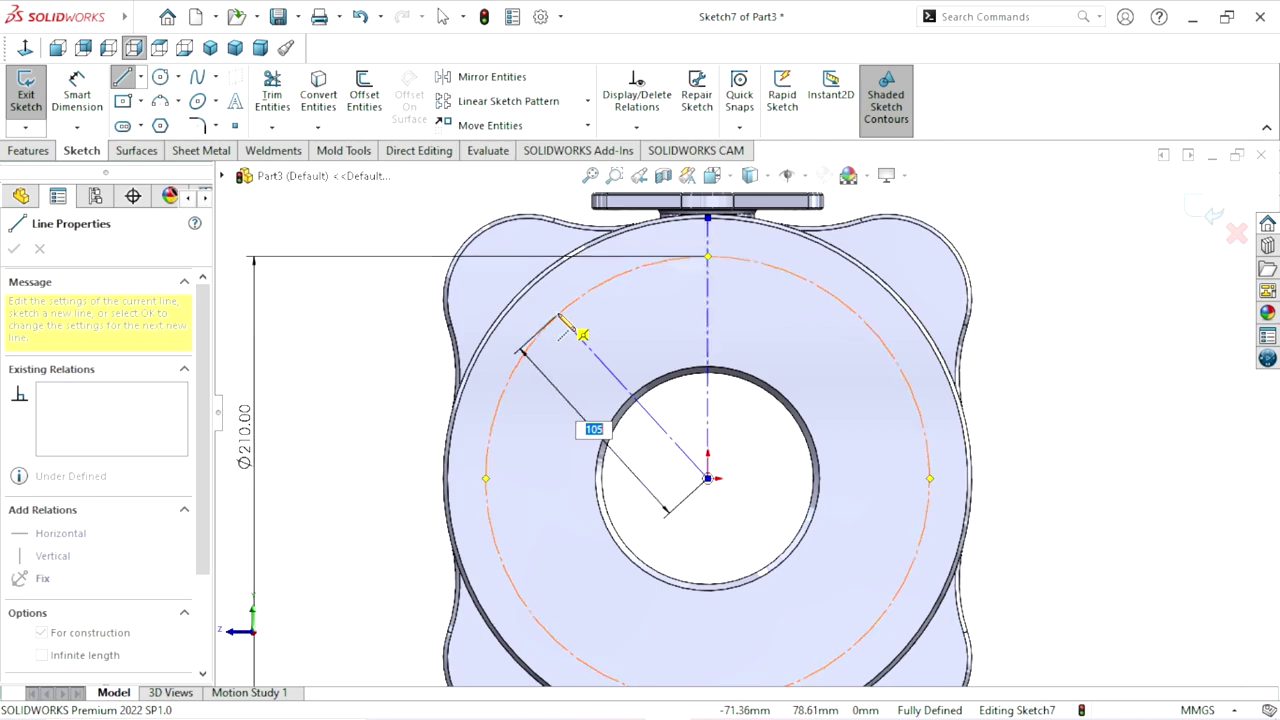
click(558, 316)
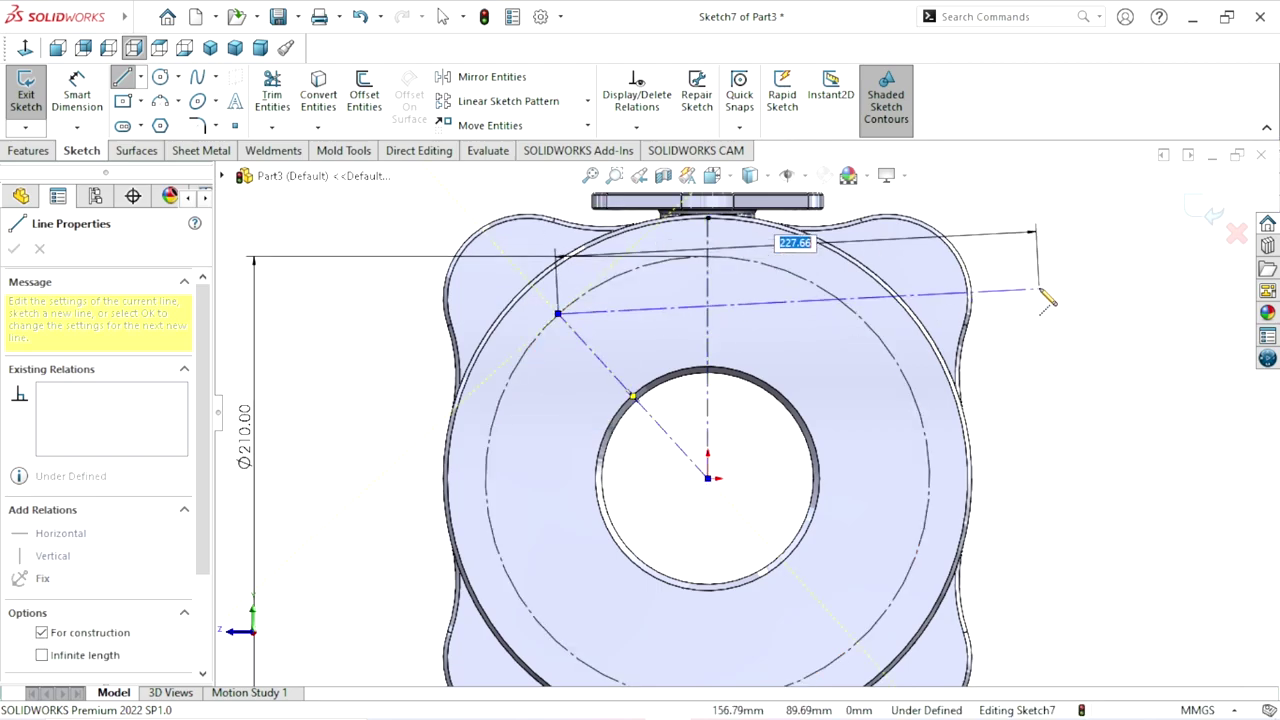
right_click(1075, 290)
click(1050, 328)
key(Escape)
scroll(808, 443, up, 2)
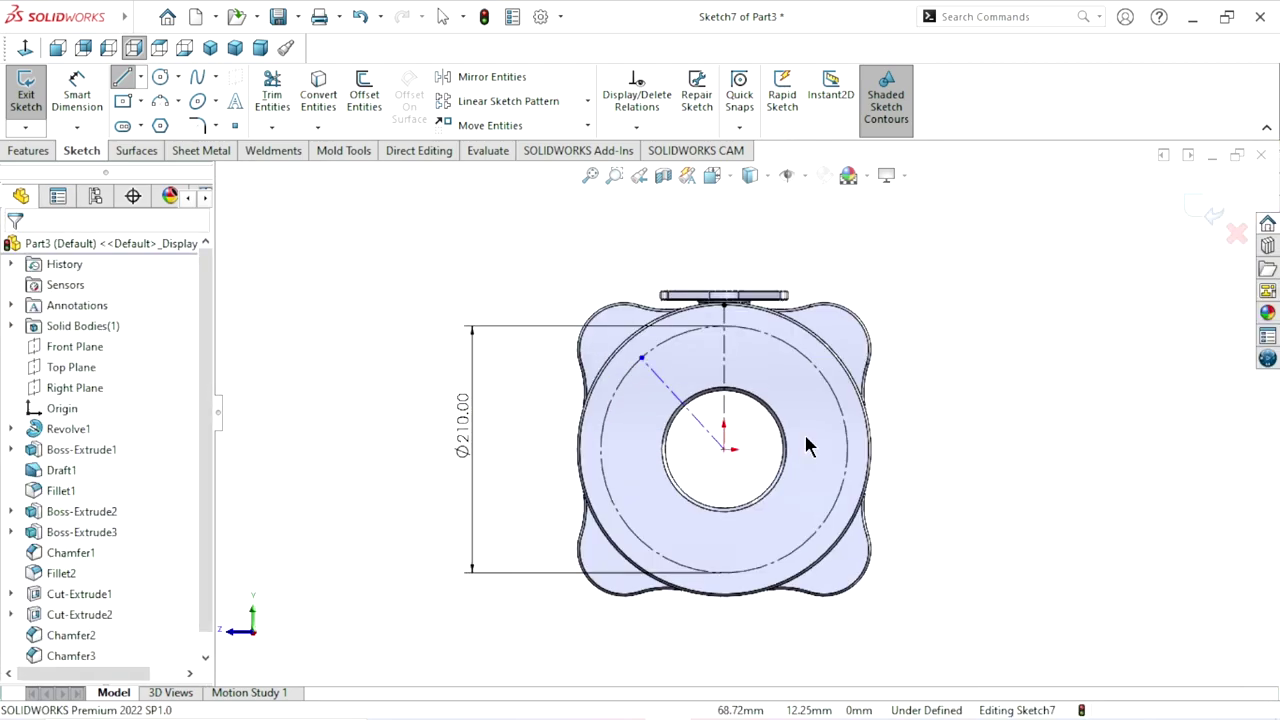
- Dimension the angle between the two centerlines to 45° and exit Sketch7
click(78, 100)
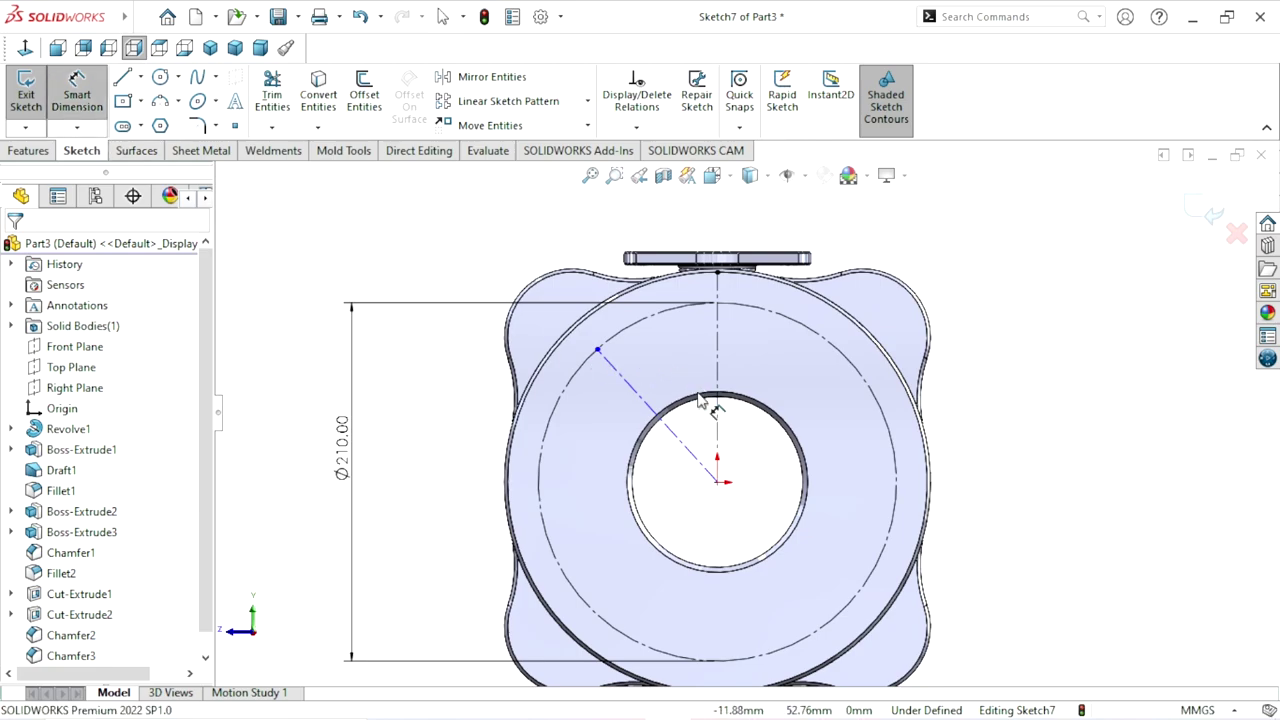
click(717, 378)
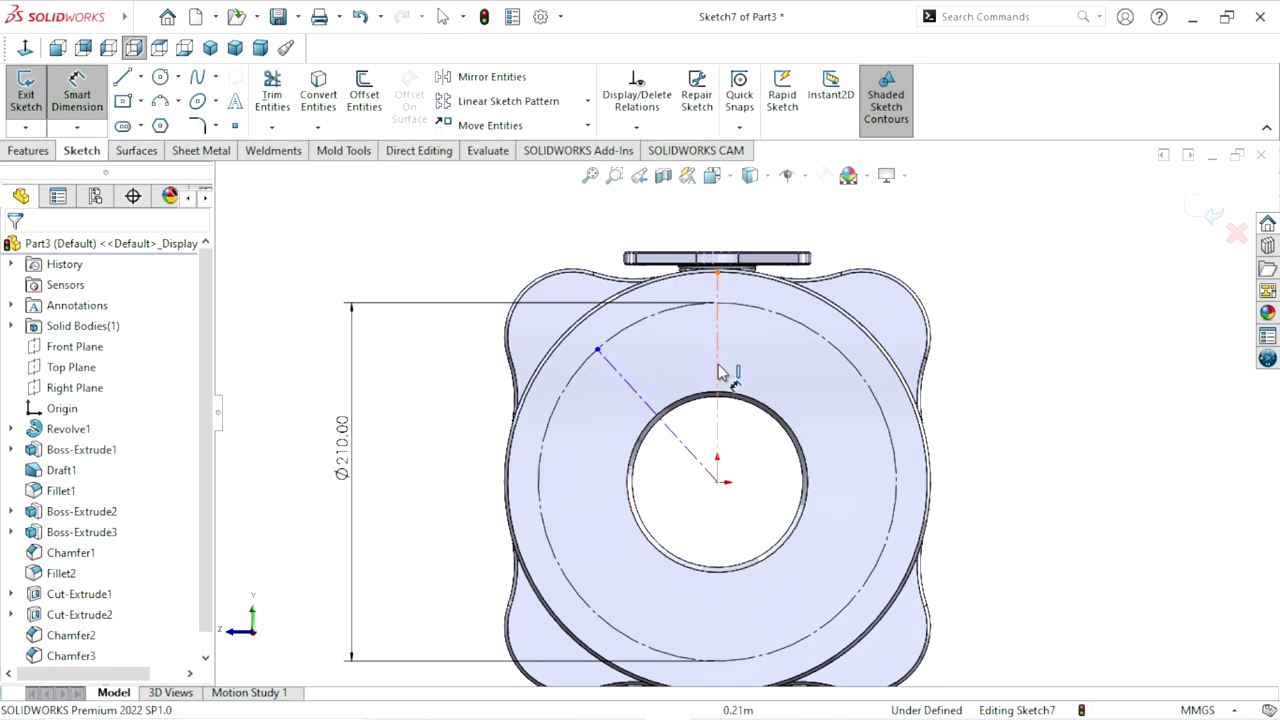
click(665, 422)
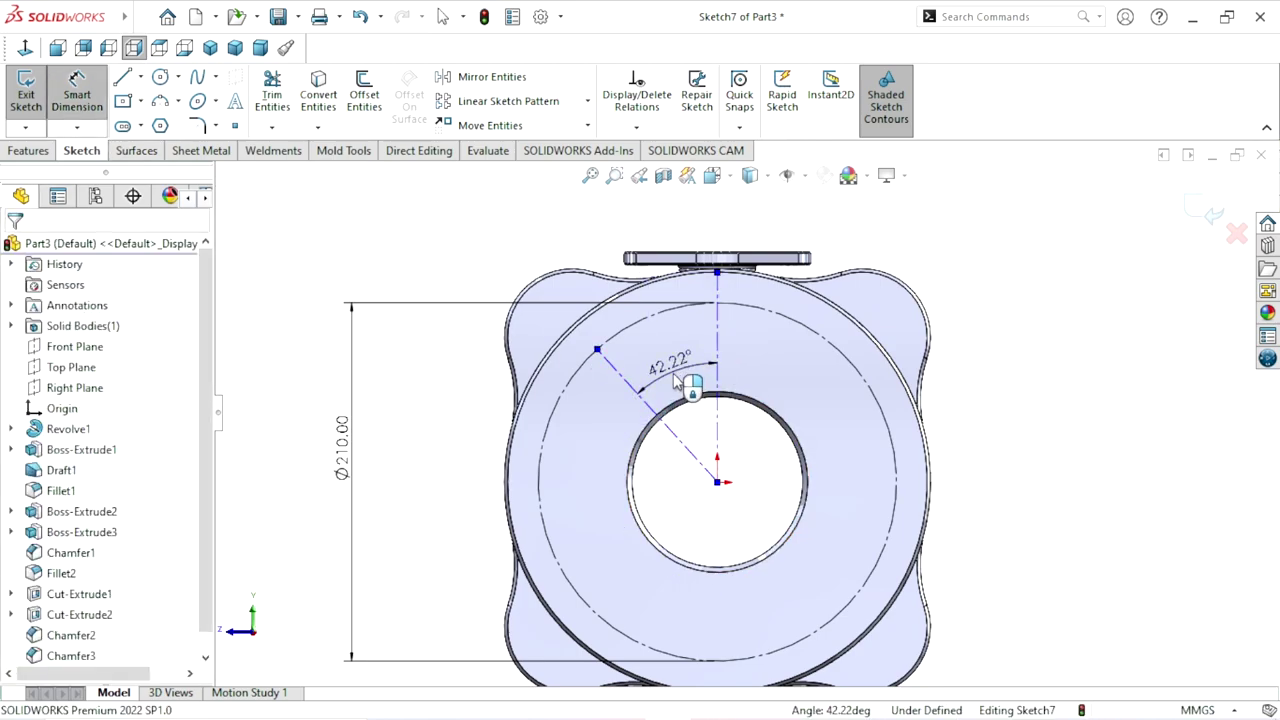
click(677, 380)
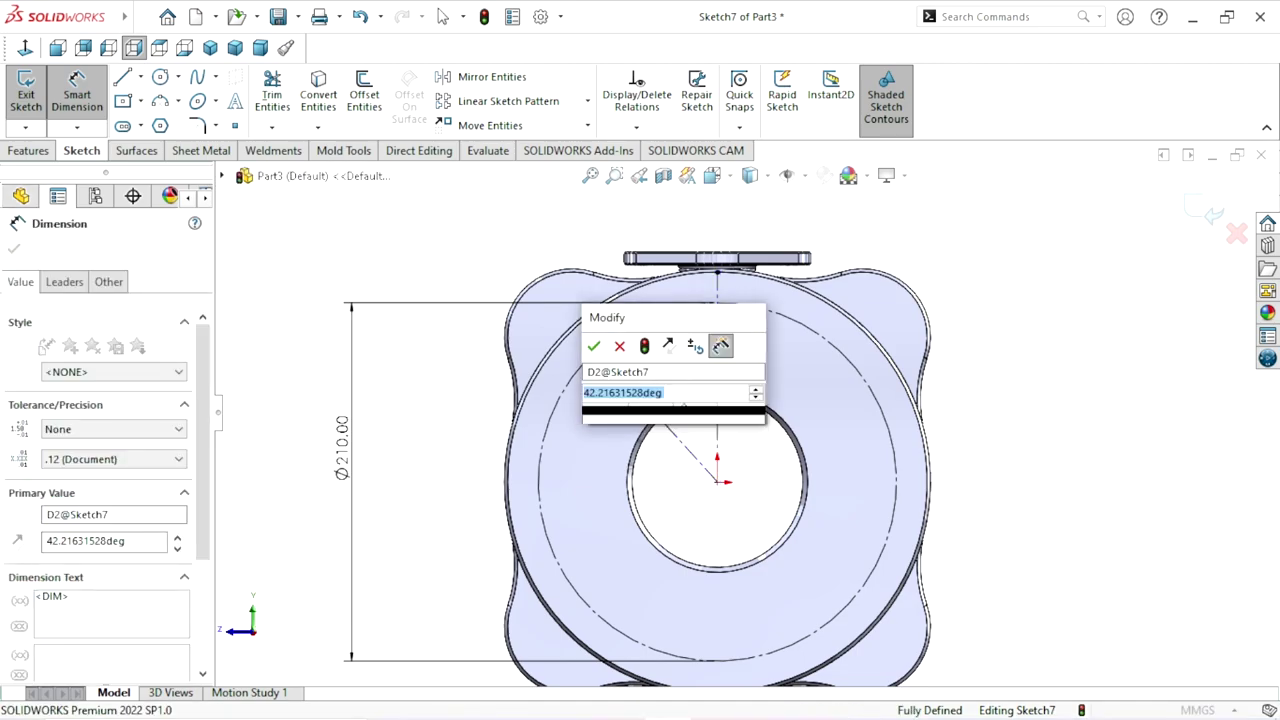
text(45)
click(594, 346)
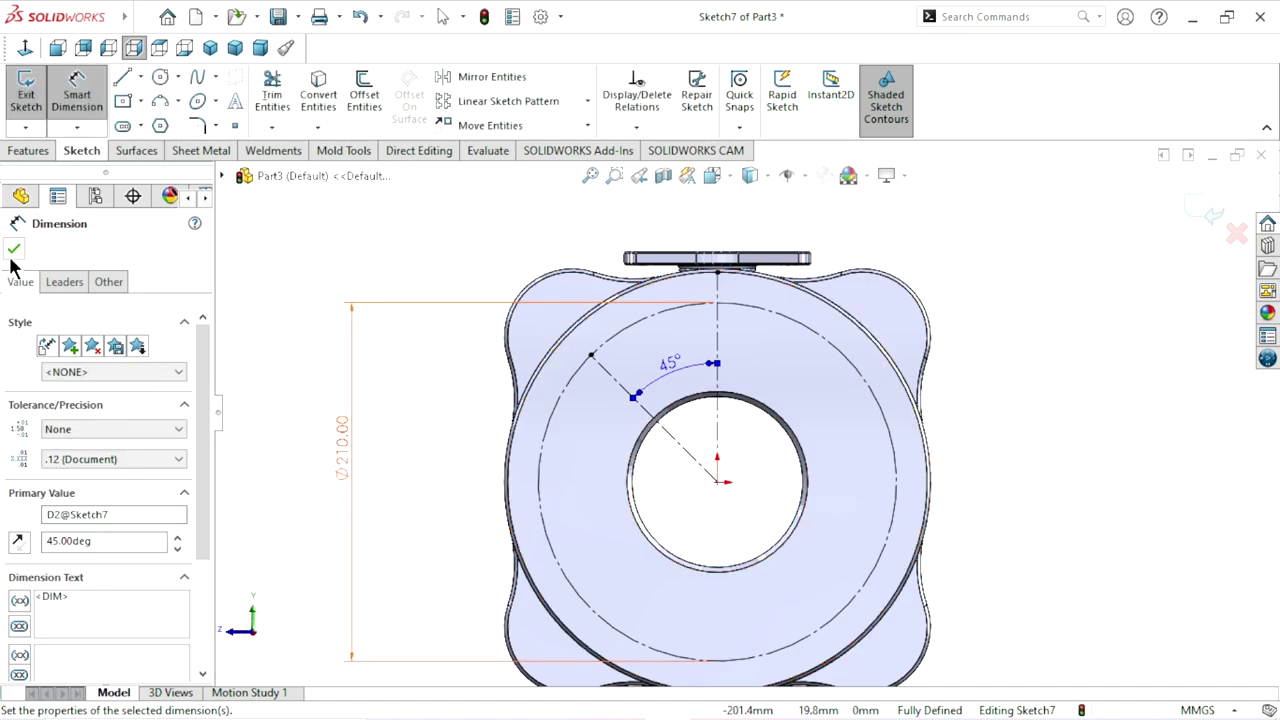
click(14, 248)
click(1180, 215)
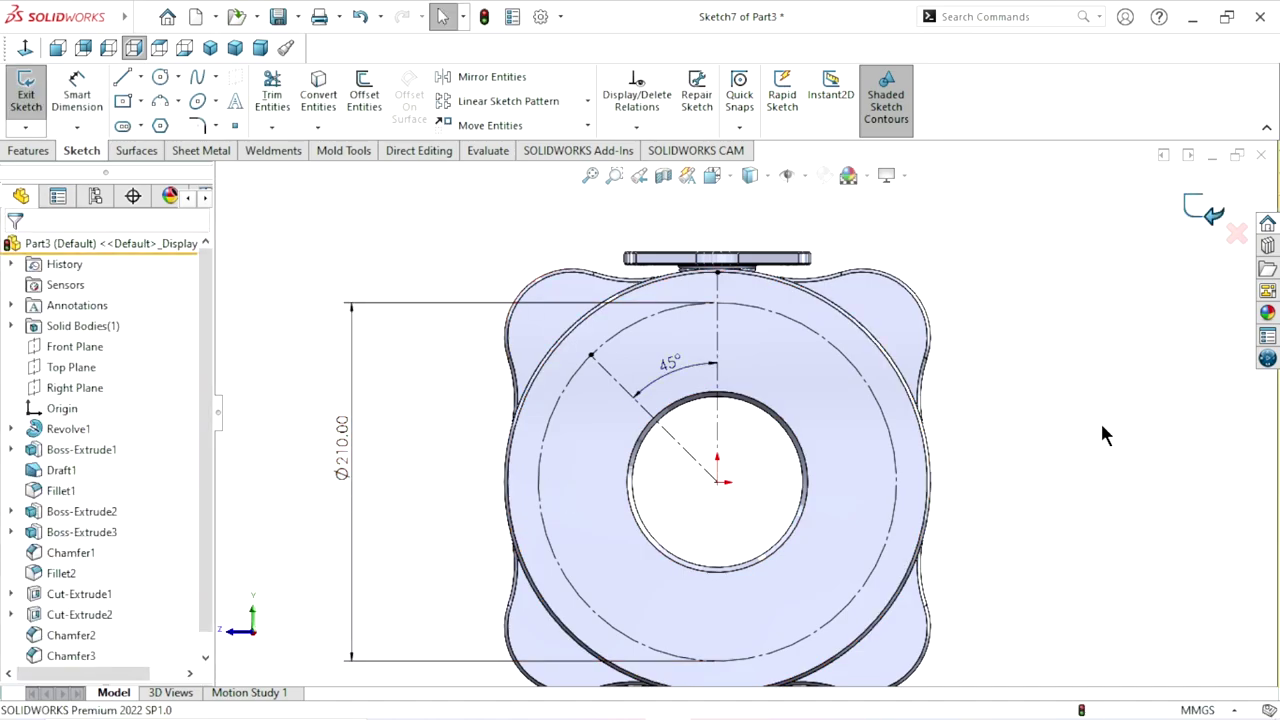
- Set up an ANSI Metric Ø22.0 drill hole with Up To Next on the front flange face
click(828, 429)
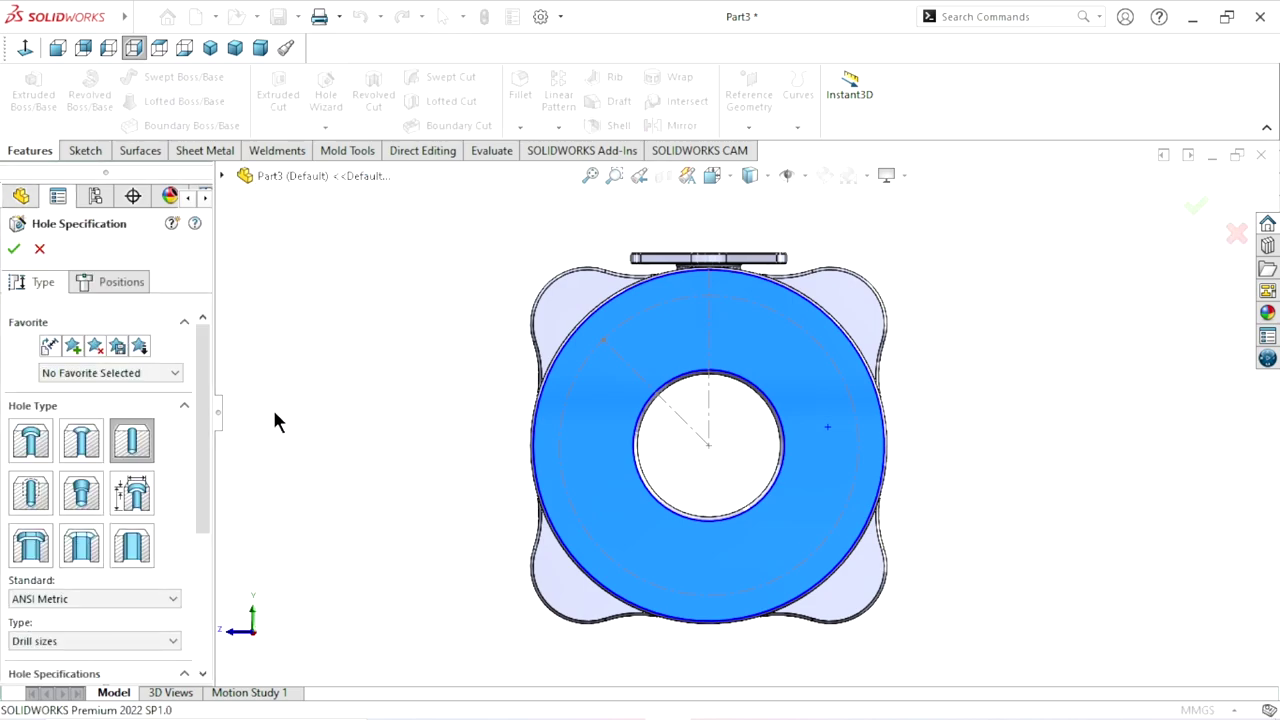
drag(206, 413, 209, 509)
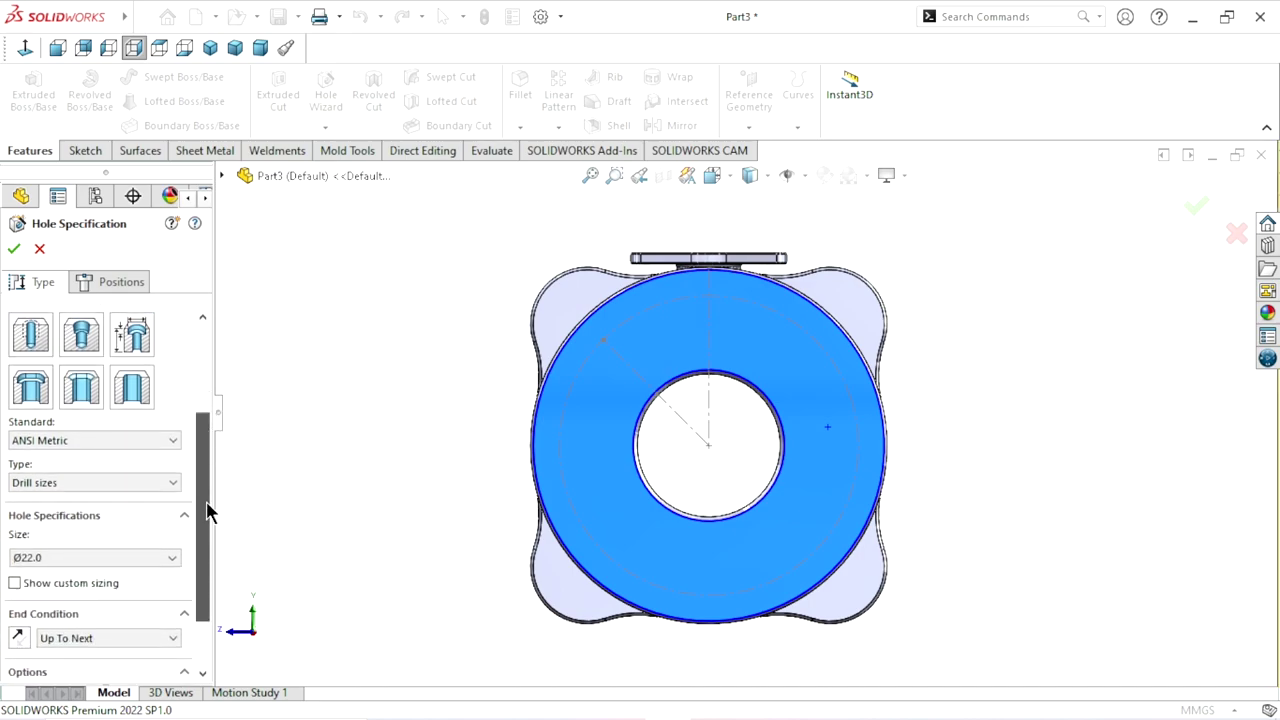
click(105, 429)
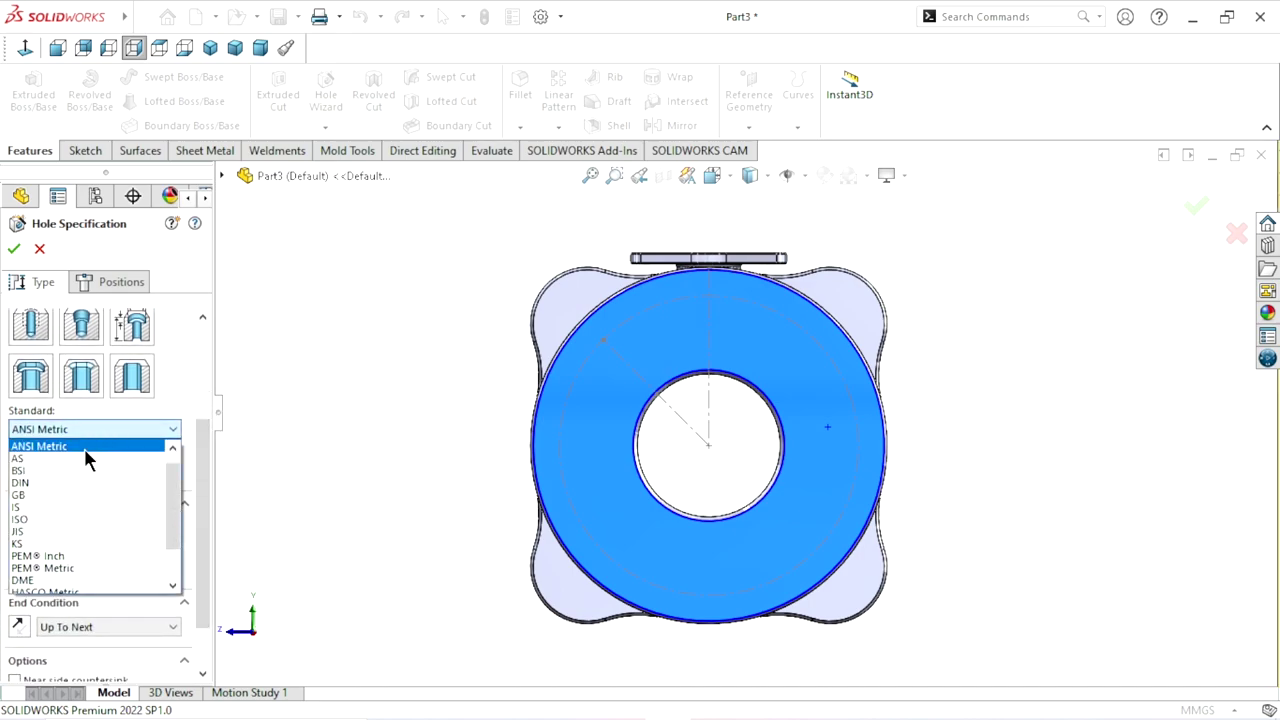
click(84, 447)
click(90, 471)
click(80, 498)
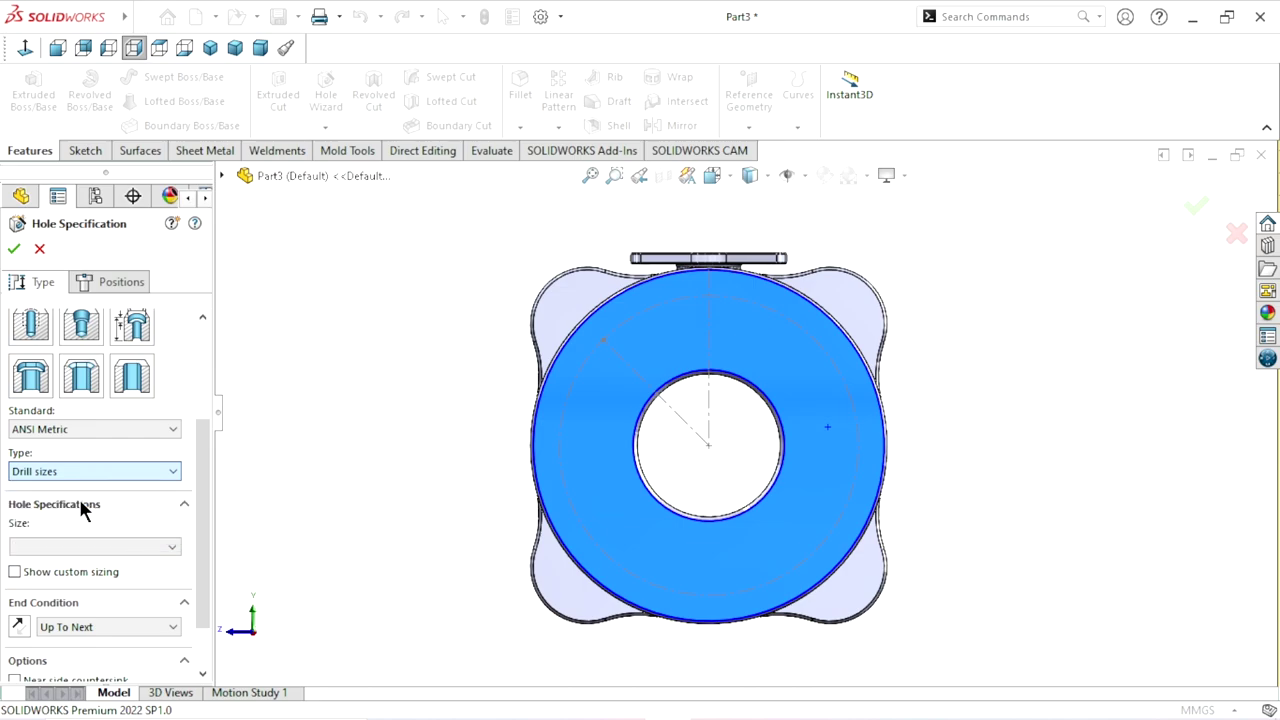
click(173, 546)
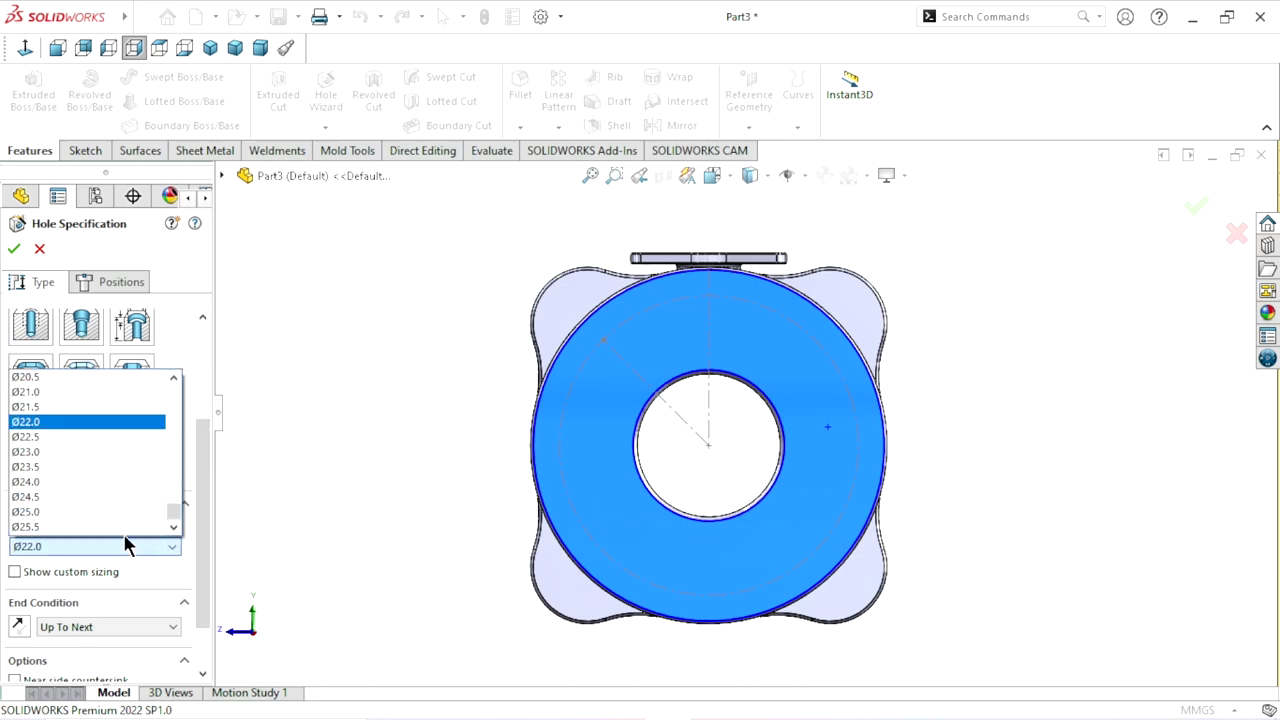
click(74, 423)
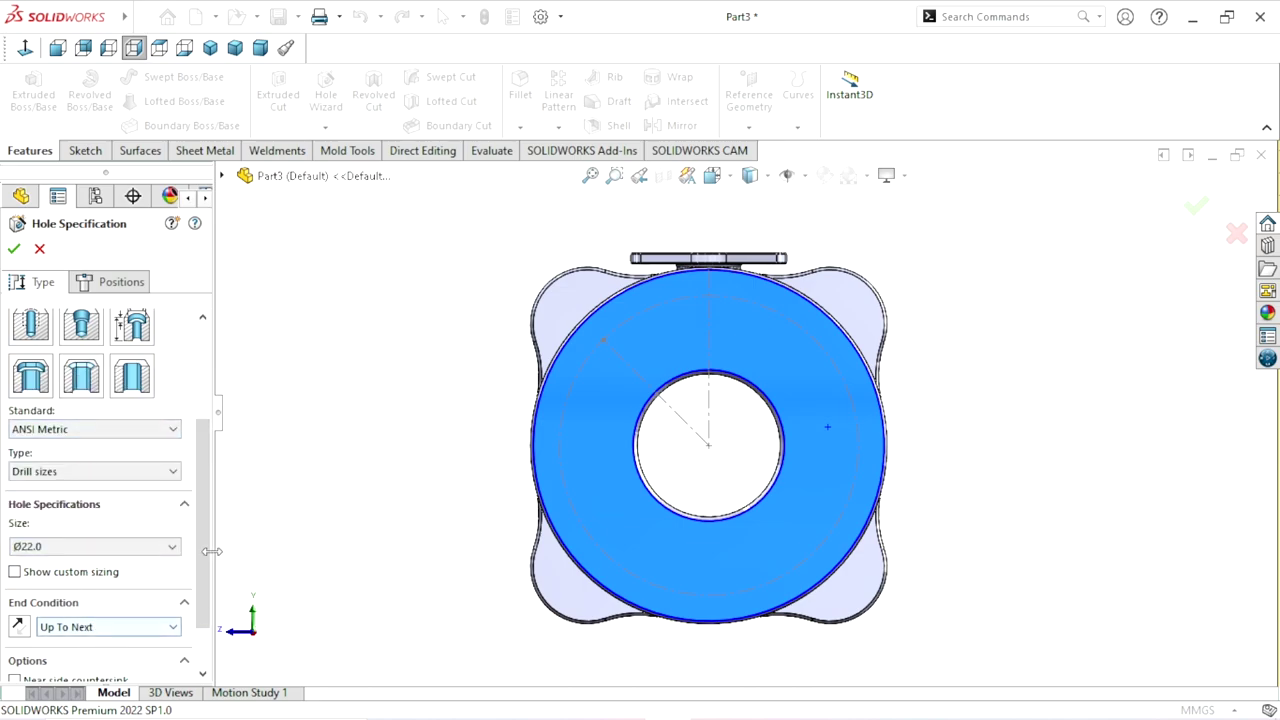
scroll(206, 563, down, 2)
click(130, 560)
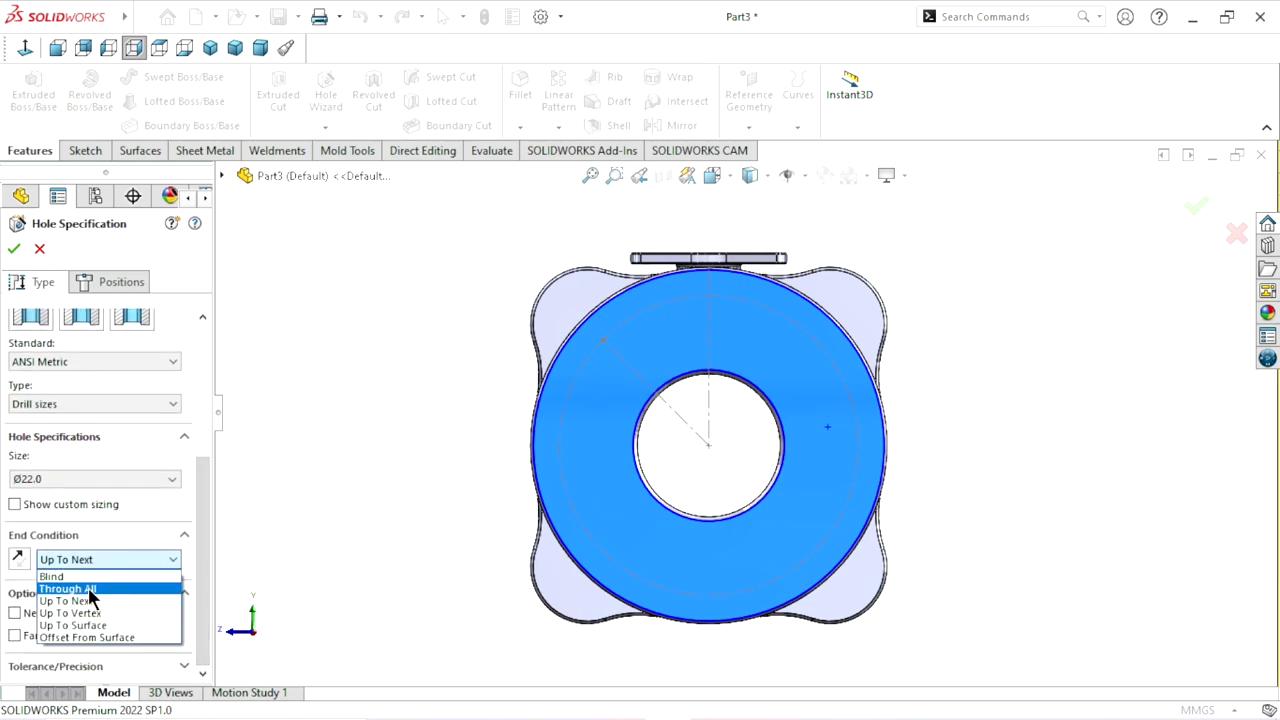
click(89, 601)
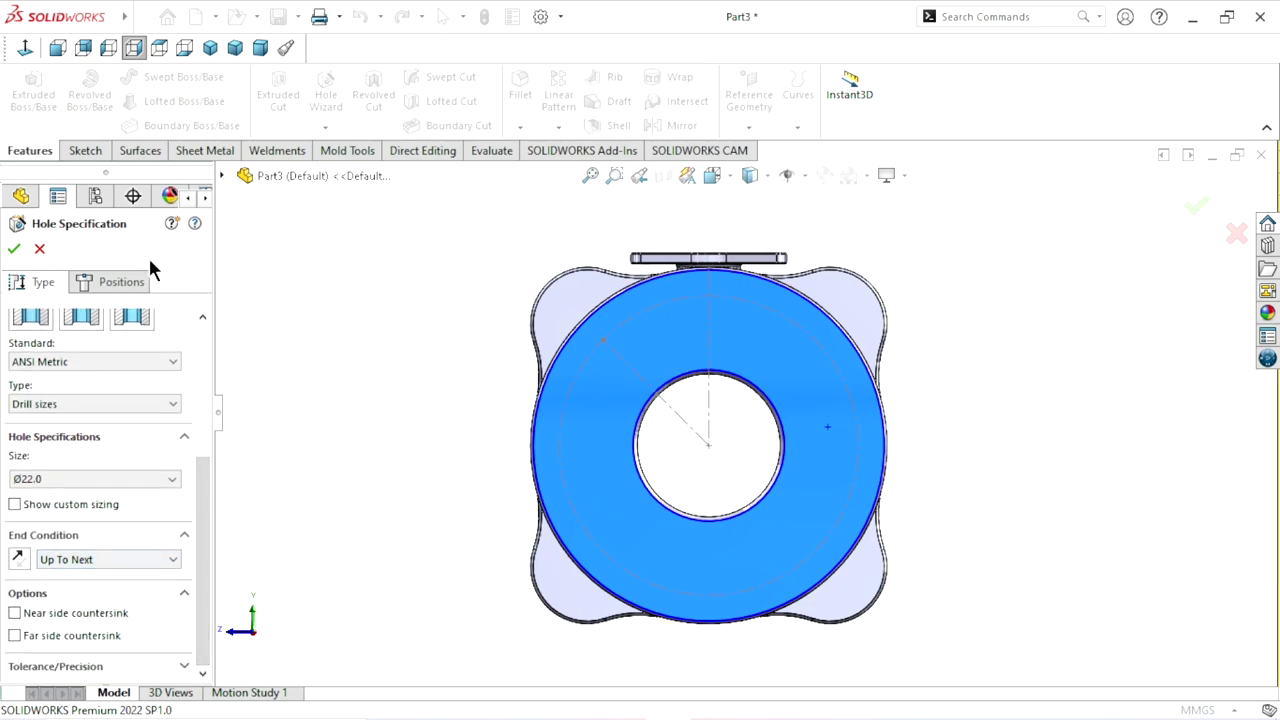
- Place the Ø22.0 hole on the 45° construction point, create it, and hide Sketch7
click(121, 281)
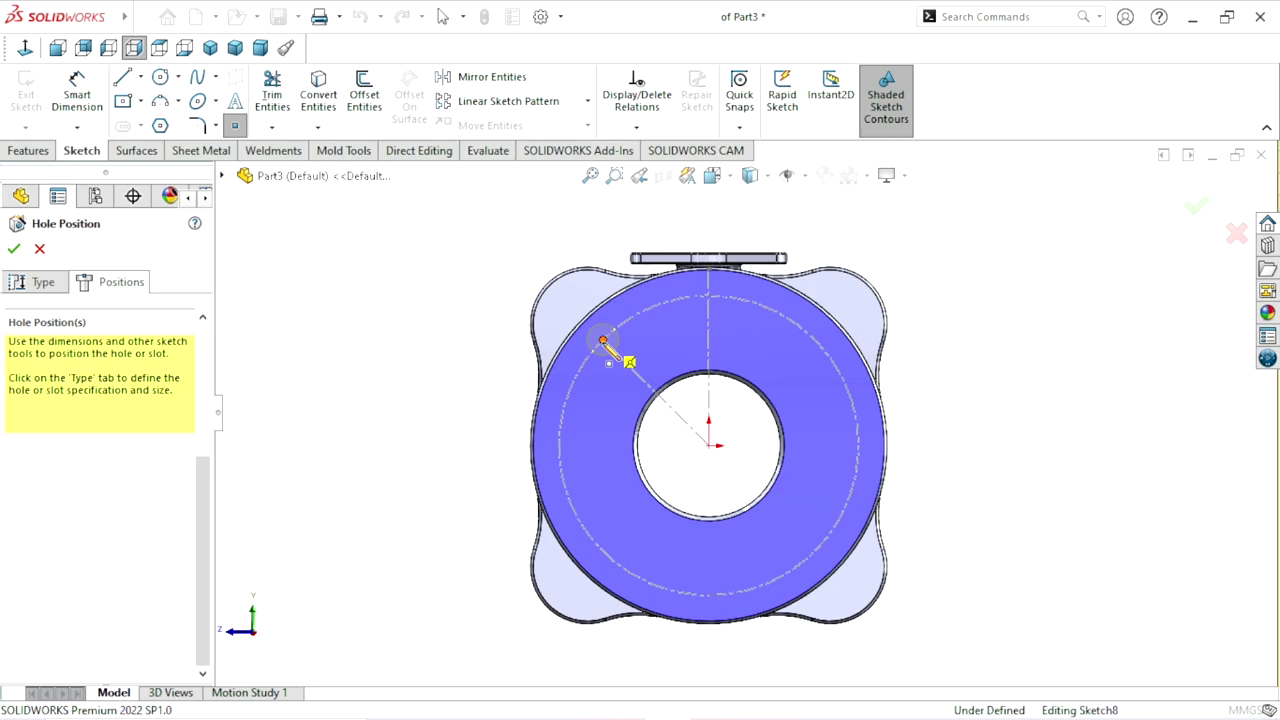
click(603, 341)
click(17, 253)
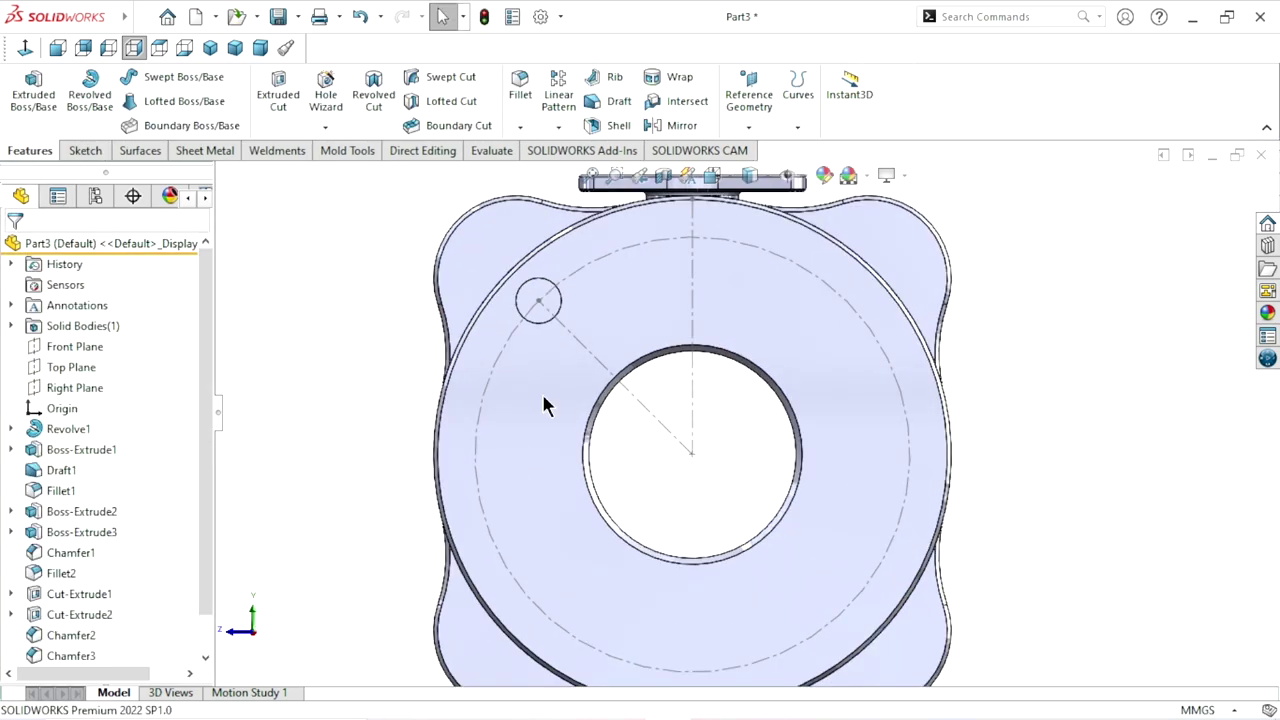
middle_drag(543, 403, 784, 487)
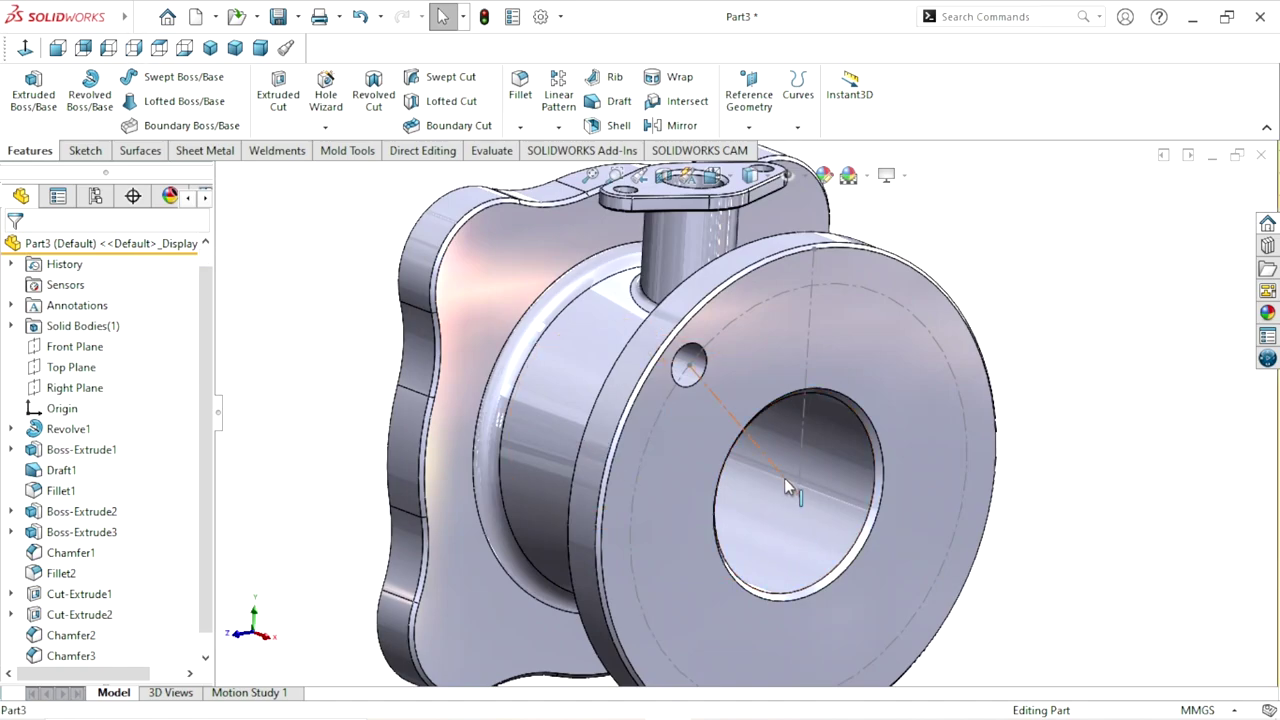
double_click(785, 481)
key(ctrl+b)
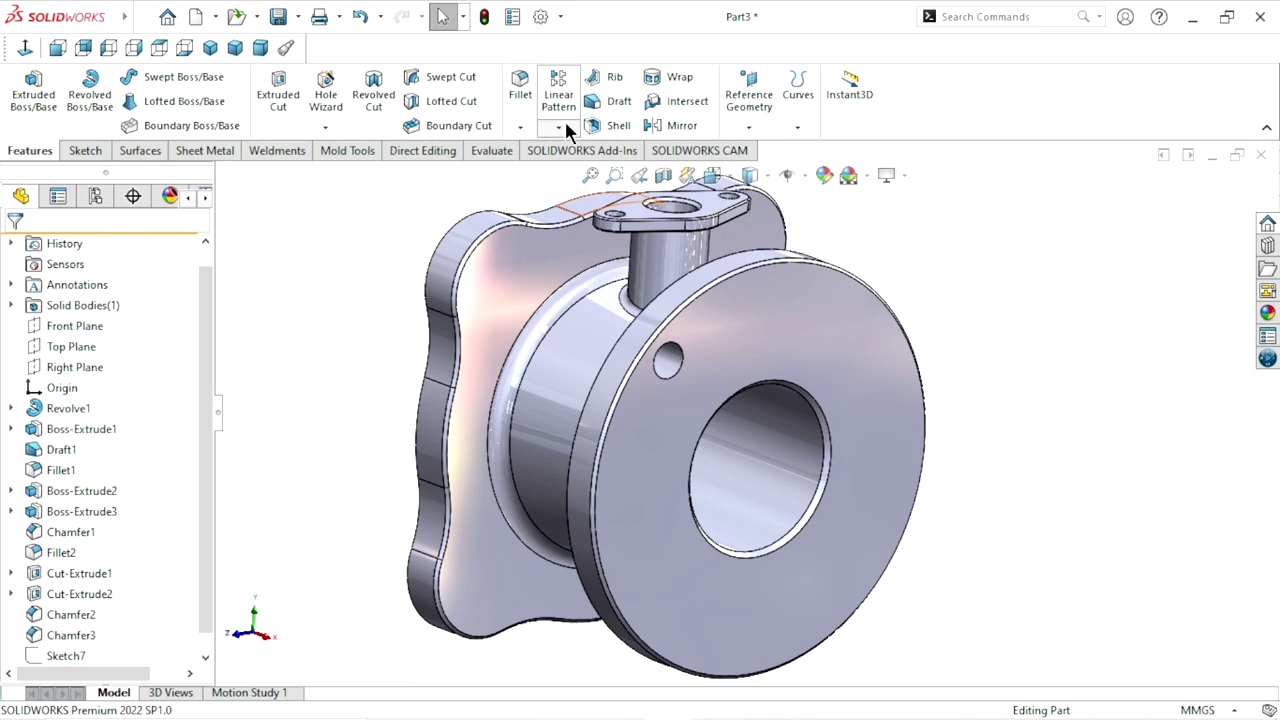
- Circular-pattern the Ø22.0 hole four times around the flange rim axis over 360°
click(560, 124)
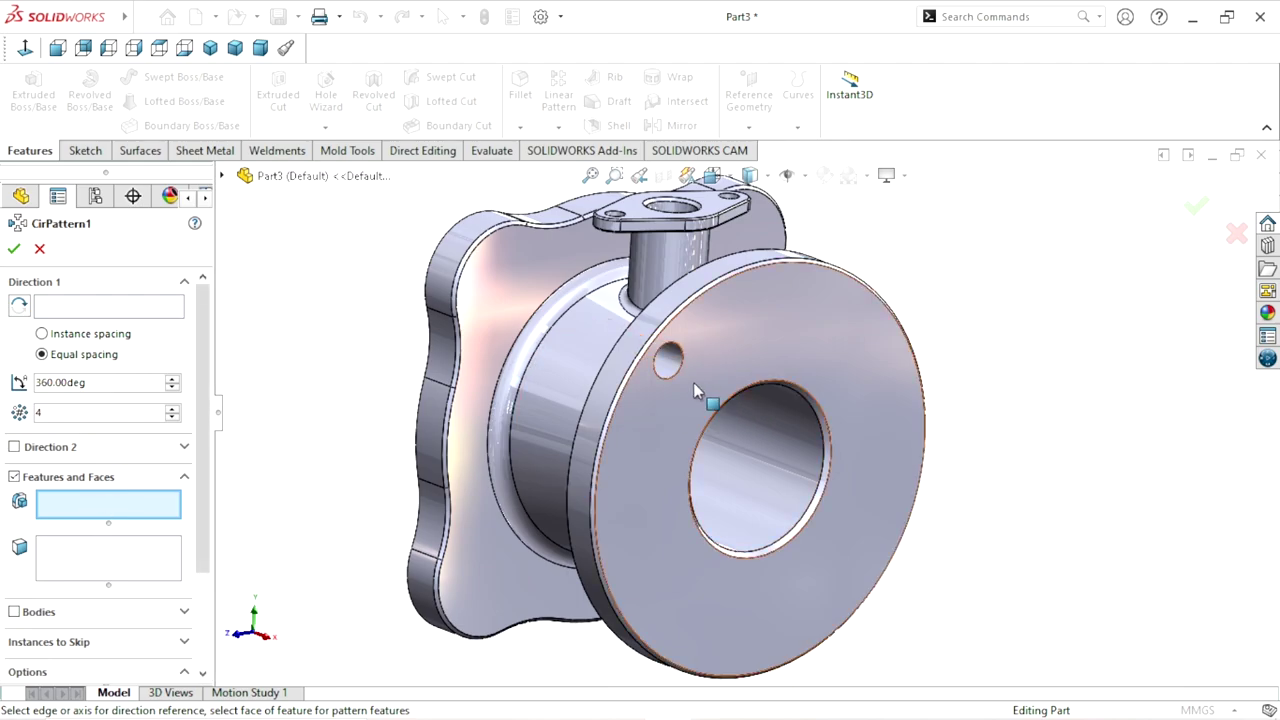
click(667, 362)
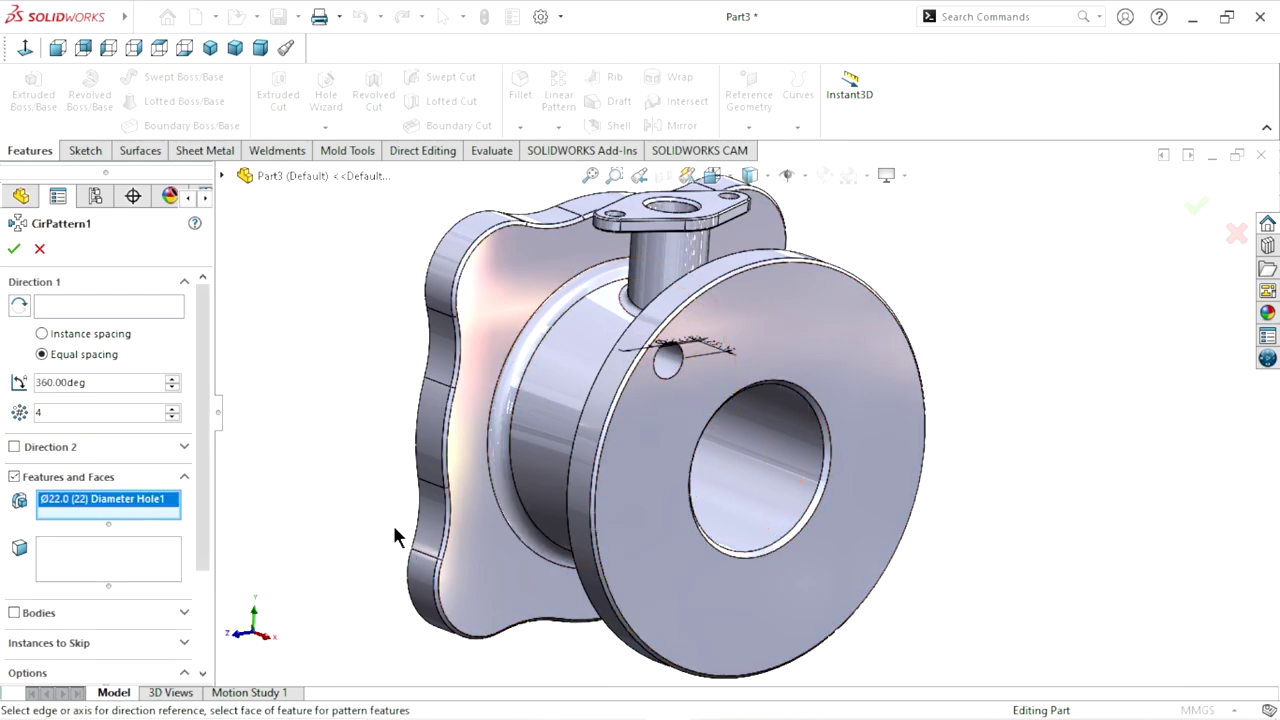
click(49, 307)
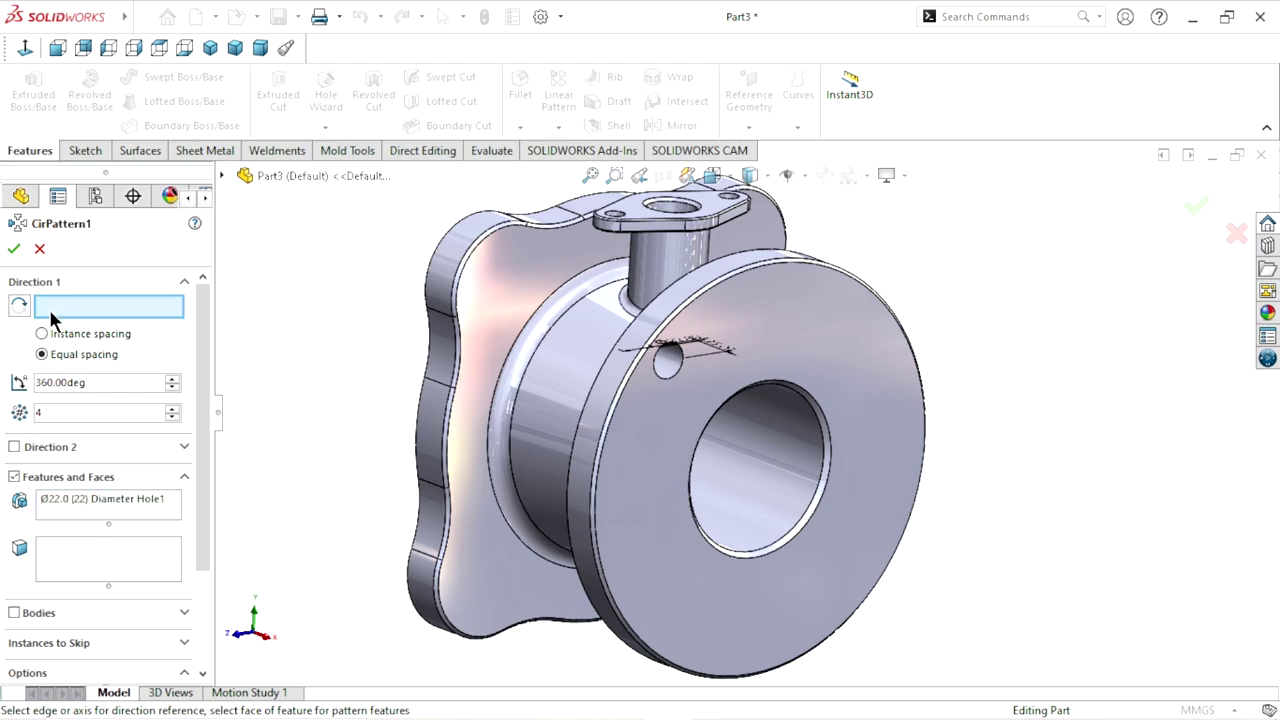
click(609, 387)
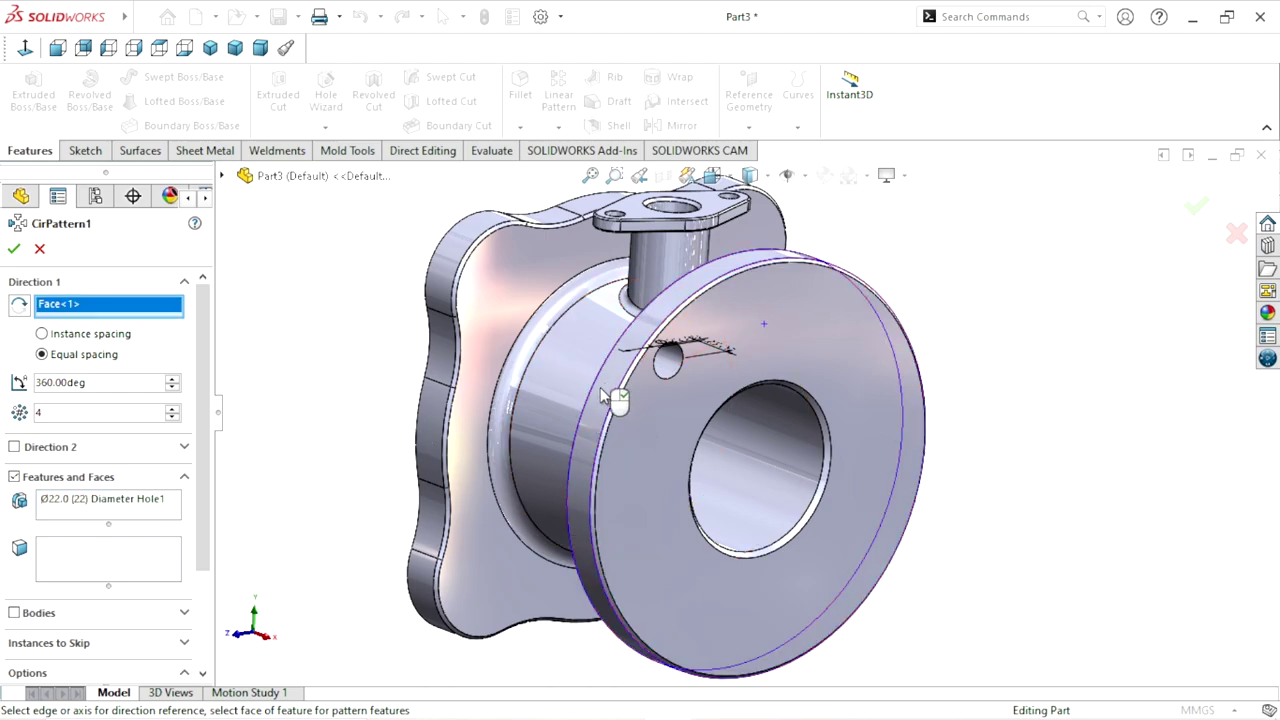
click(14, 250)
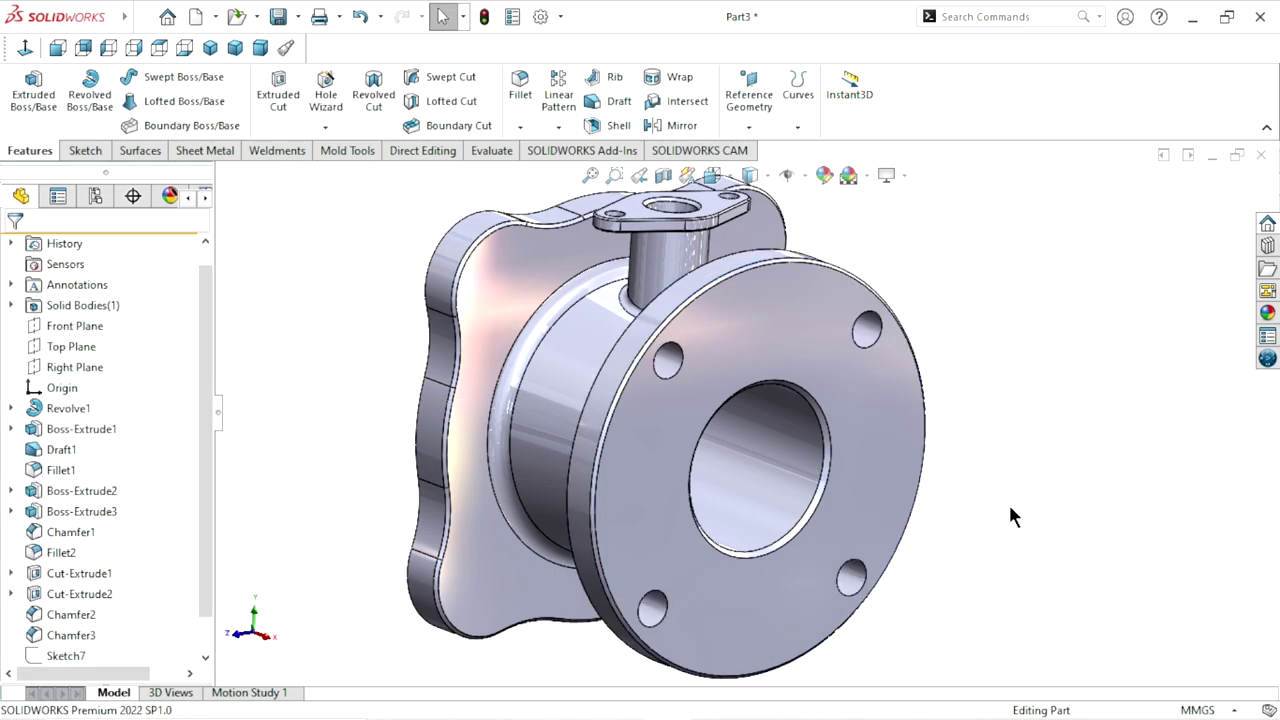
- Select the square rear flange face and view it Normal To for a Ø22.0 hole
middle_drag(924, 483, 1060, 434)
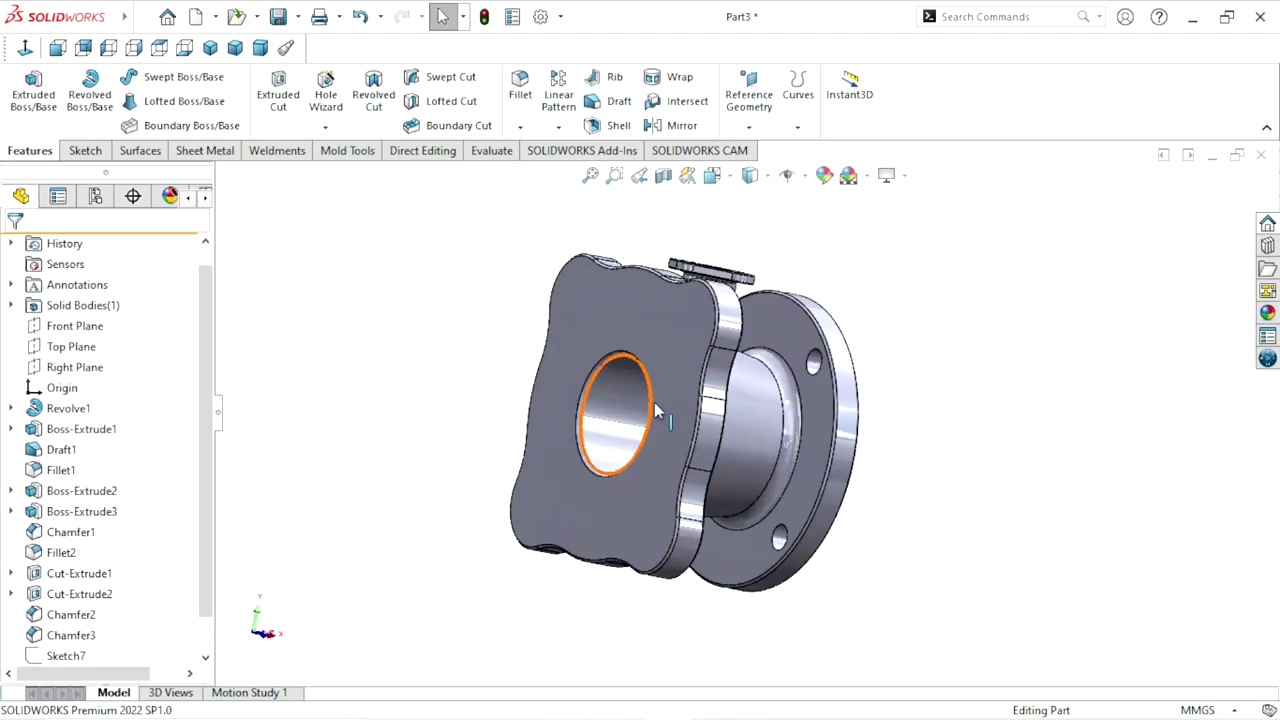
click(661, 358)
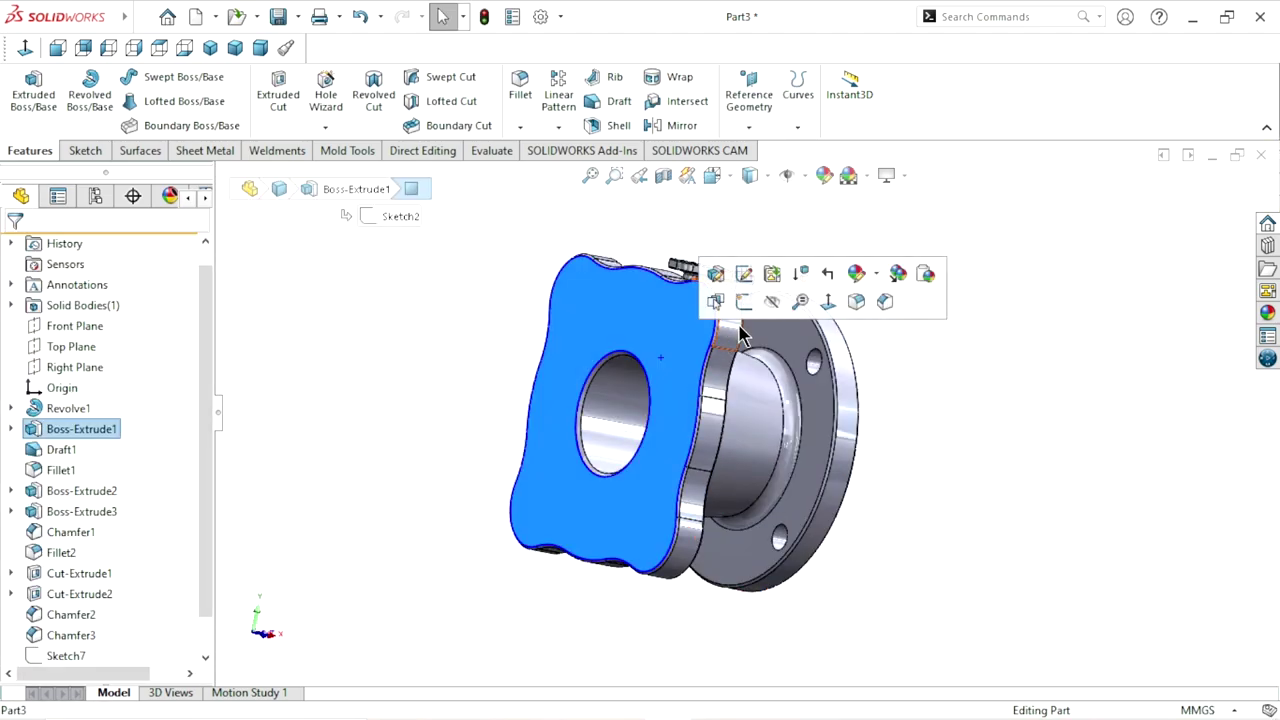
click(25, 47)
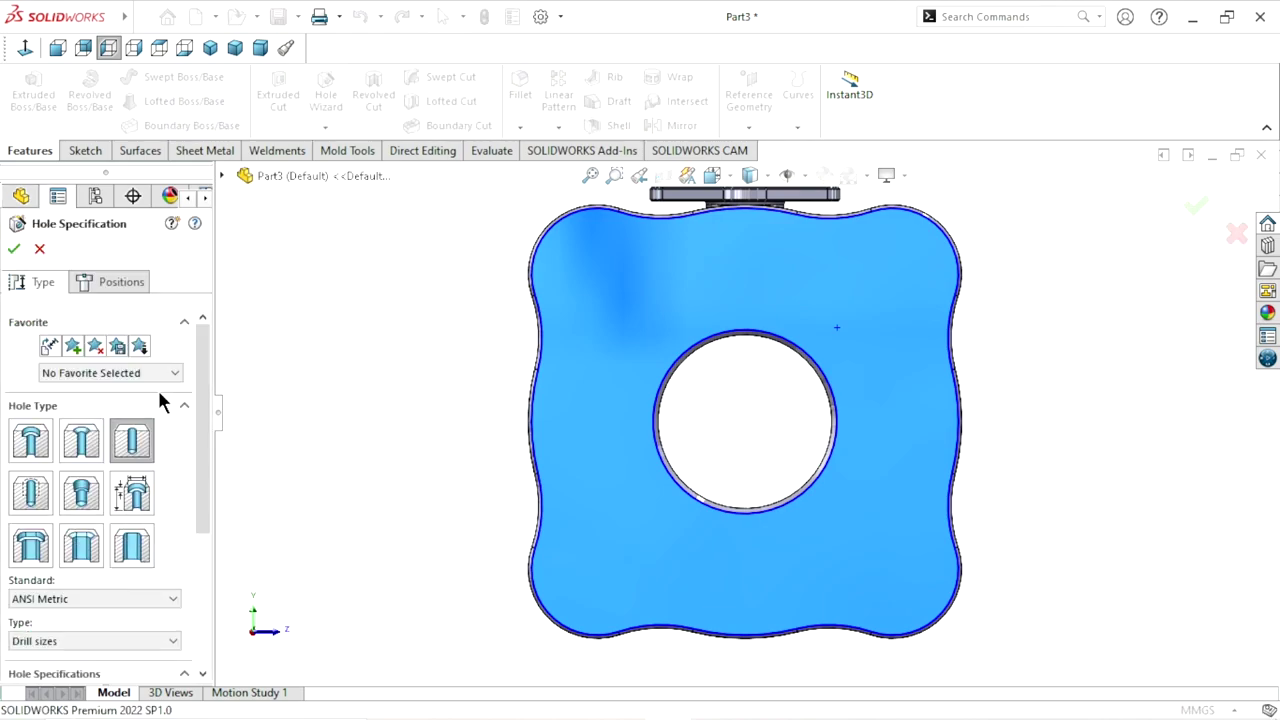
drag(205, 428, 182, 557)
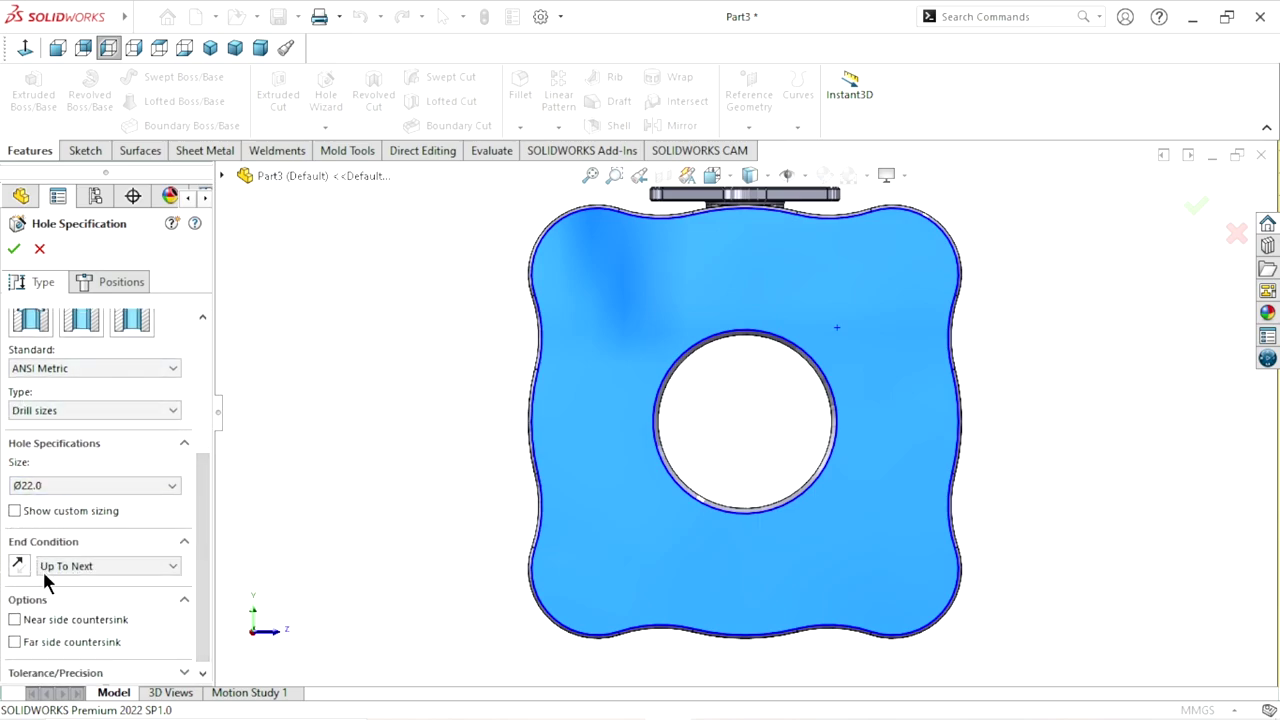
click(120, 288)
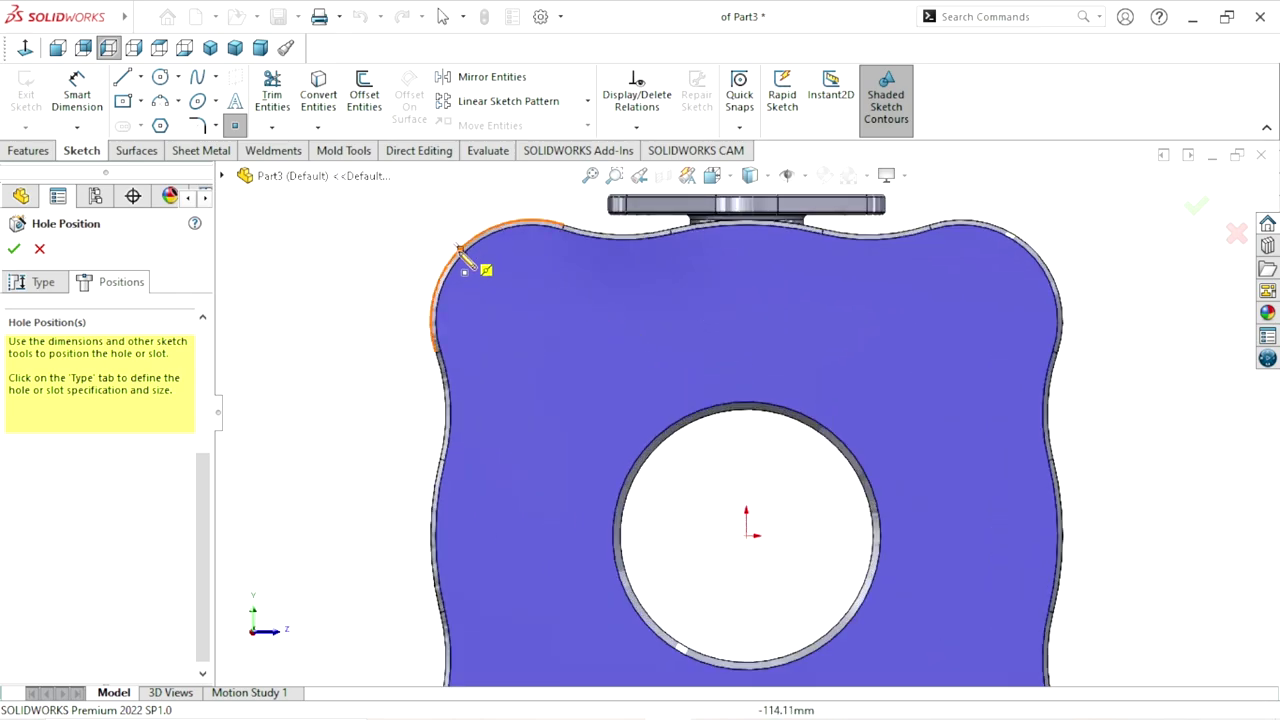
- Place Ø22.0 holes at the corner arc centres and create Hole2
click(532, 321)
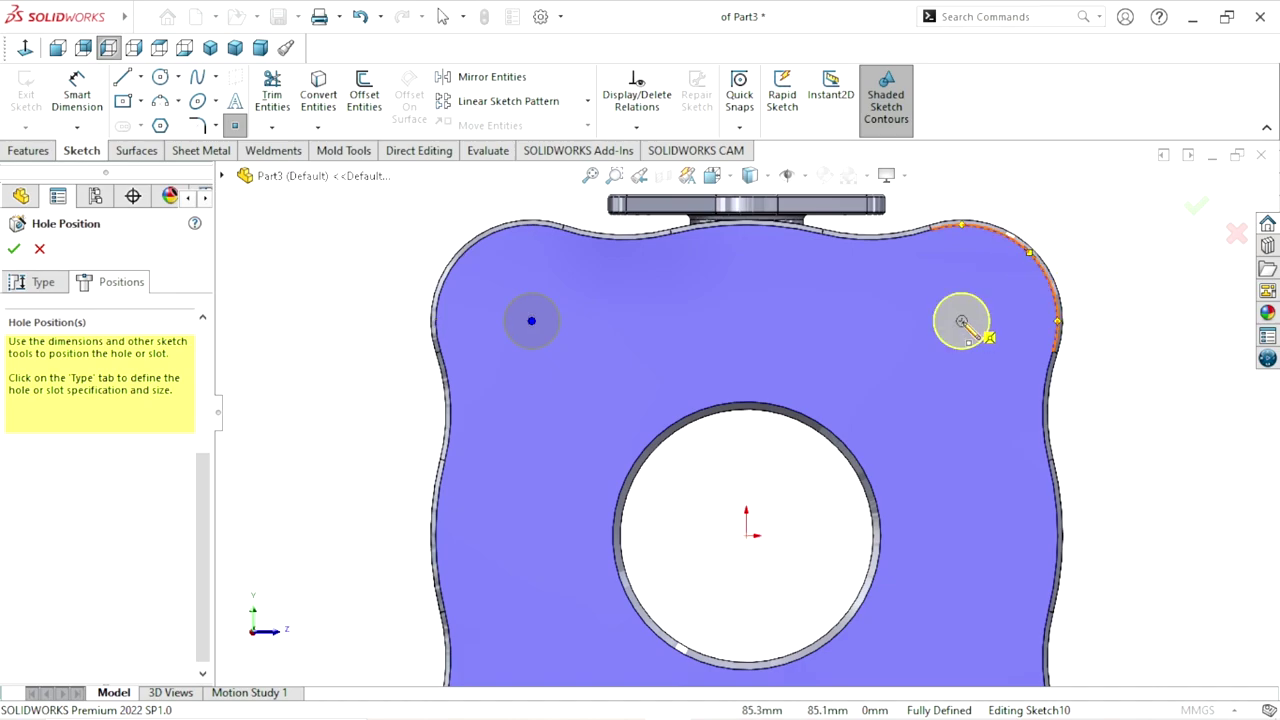
click(962, 321)
scroll(869, 486, up, 3)
scroll(857, 529, down, 3)
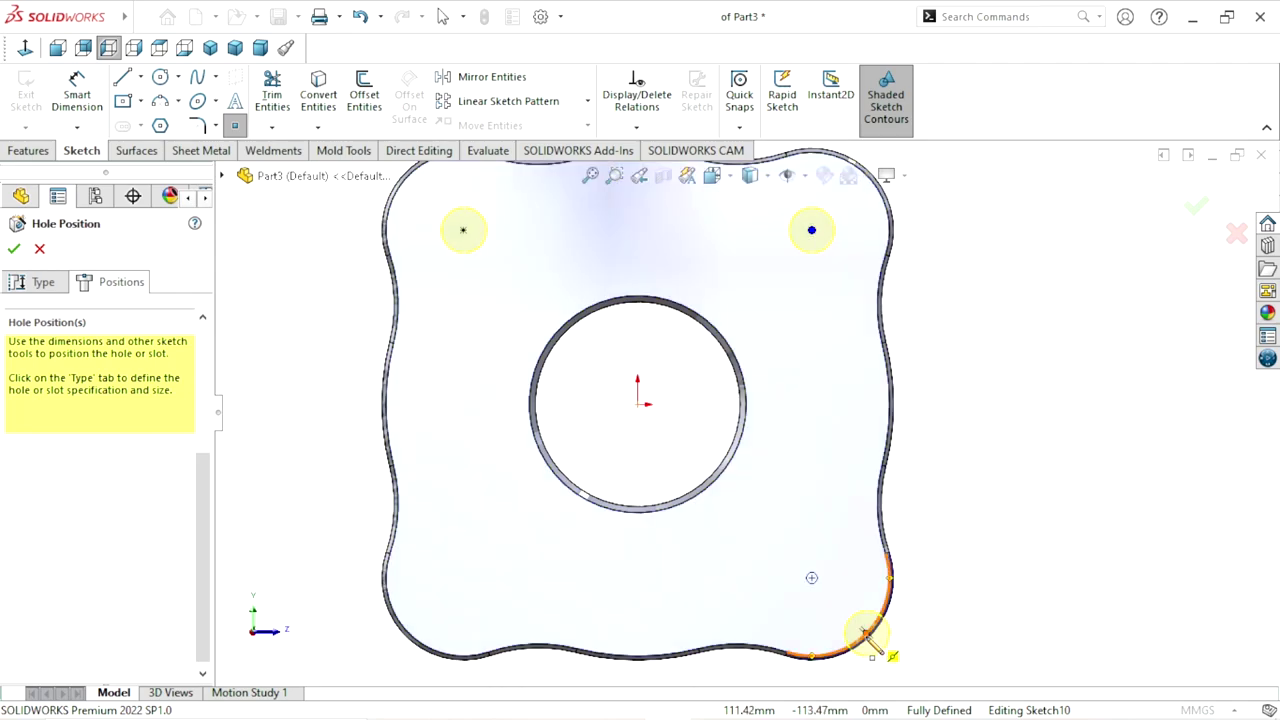
click(812, 578)
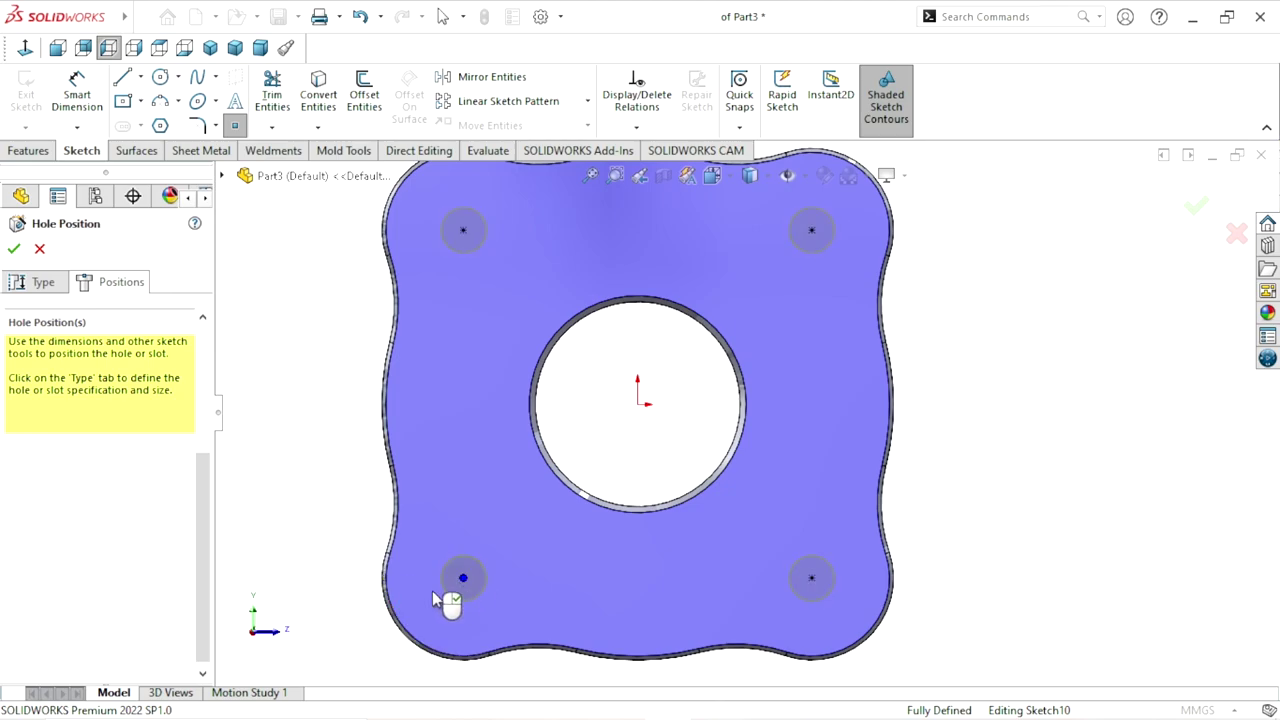
click(14, 250)
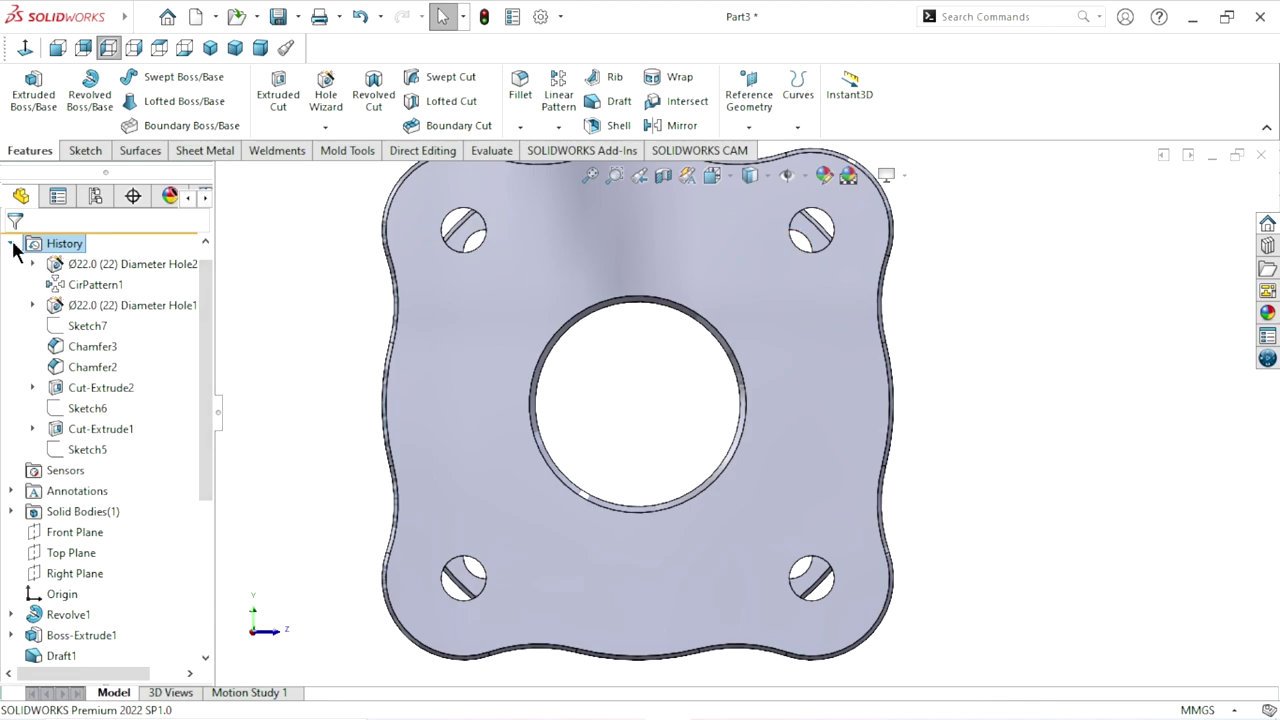
click(11, 244)
- Show the fitting in isometric view and open the Appearances library's Metal category
mouse_move(856, 402)
middle_down()
mouse_move(768, 360)
mouse_move(1055, 392)
mouse_move(930, 441)
mouse_move(698, 463)
mouse_move(670, 408)
middle_up()
scroll(670, 408, up, 3)
scroll(670, 400, down, 2)
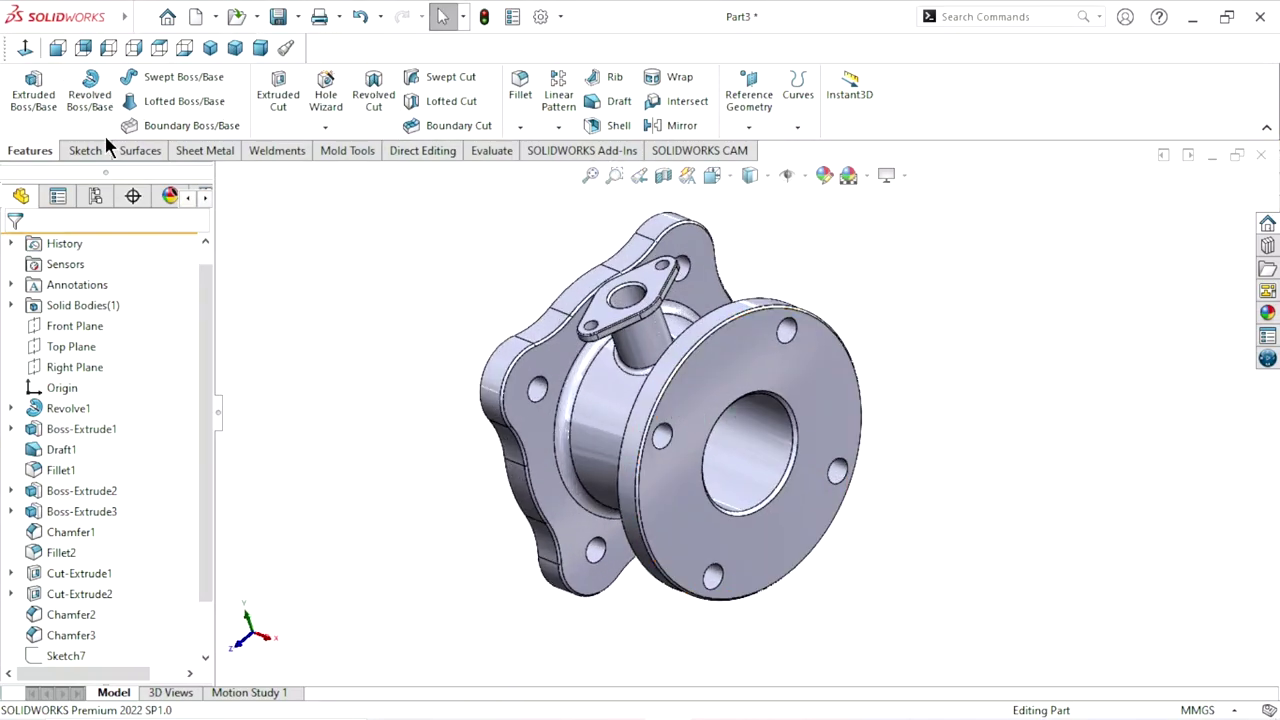
scroll(737, 372, down, 1)
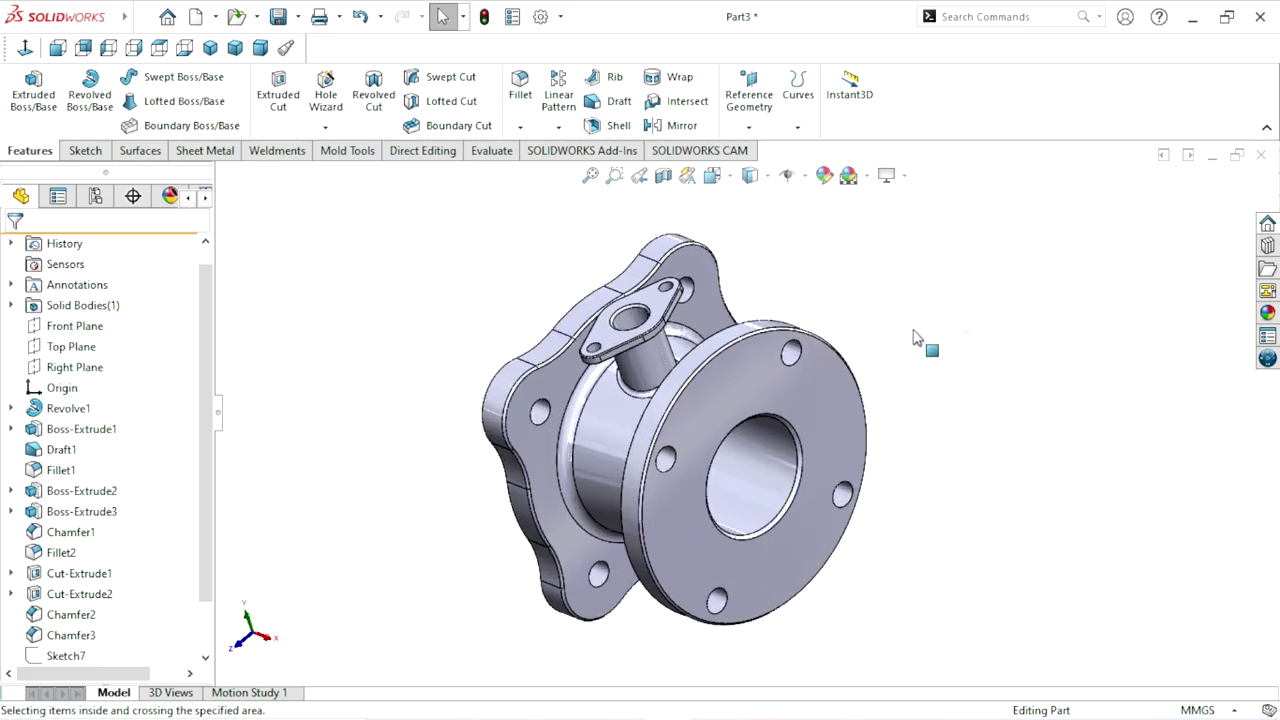
click(238, 47)
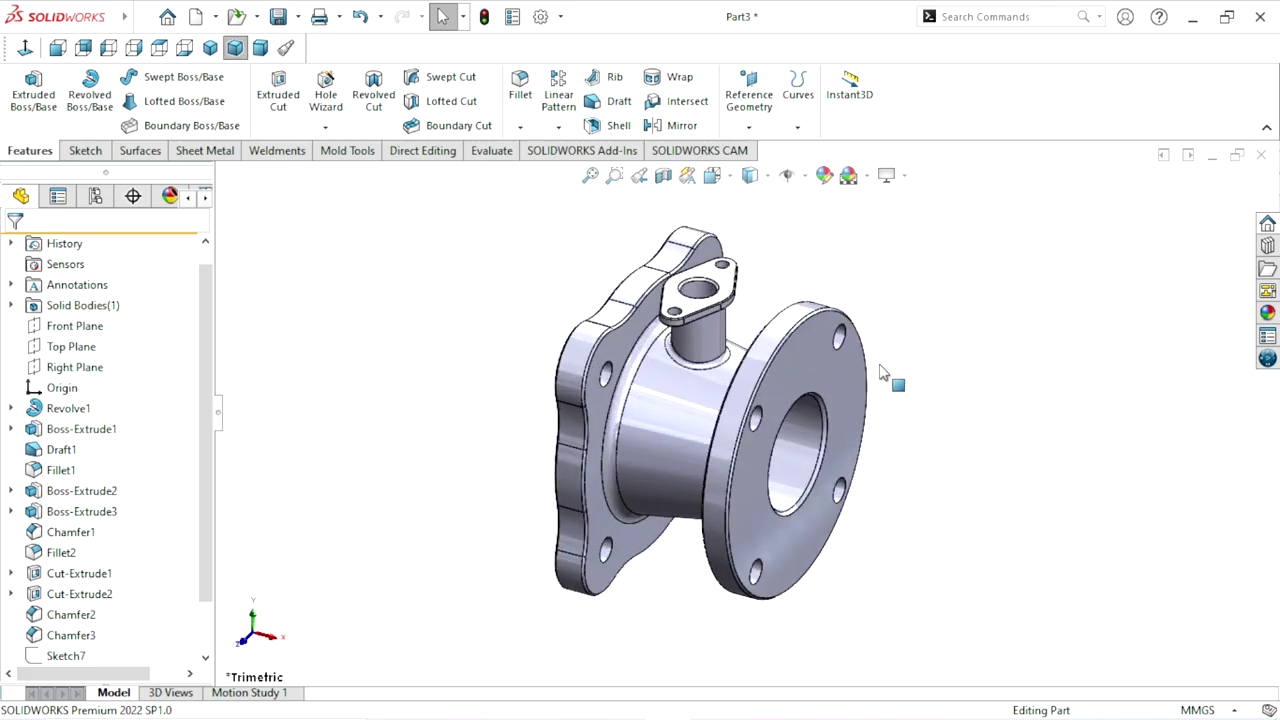
click(210, 49)
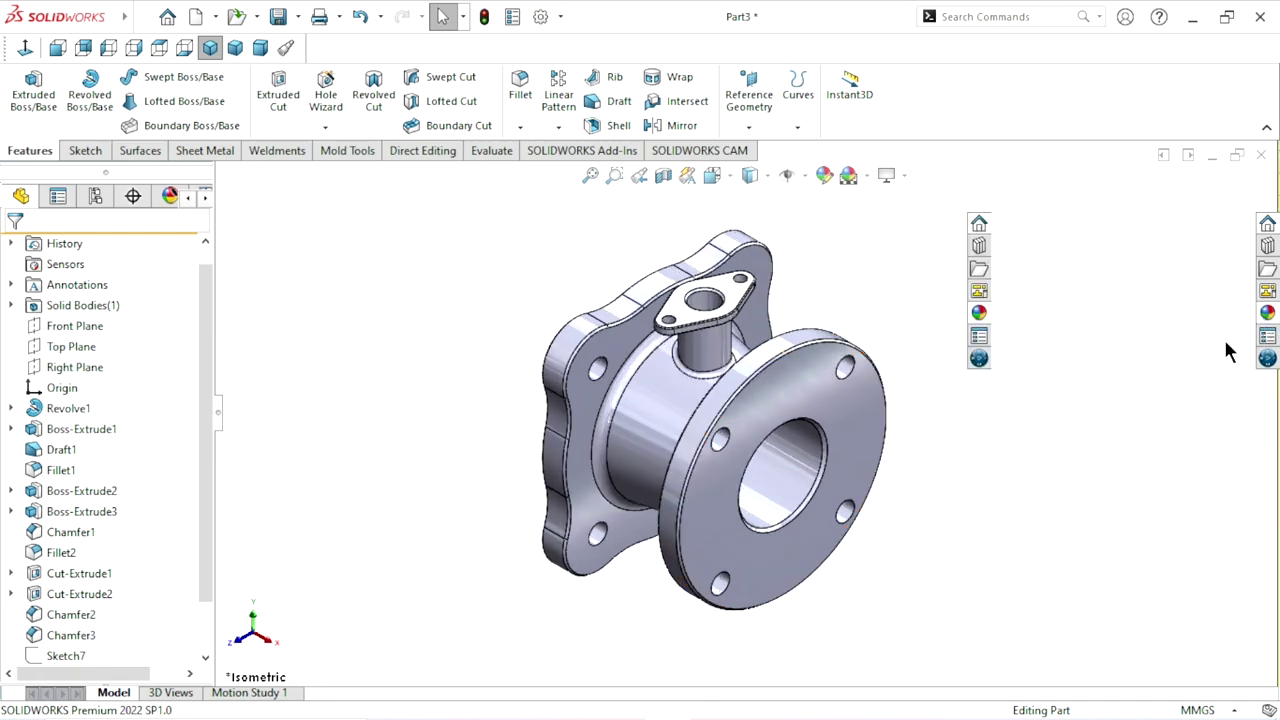
click(1267, 312)
double_click(1077, 211)
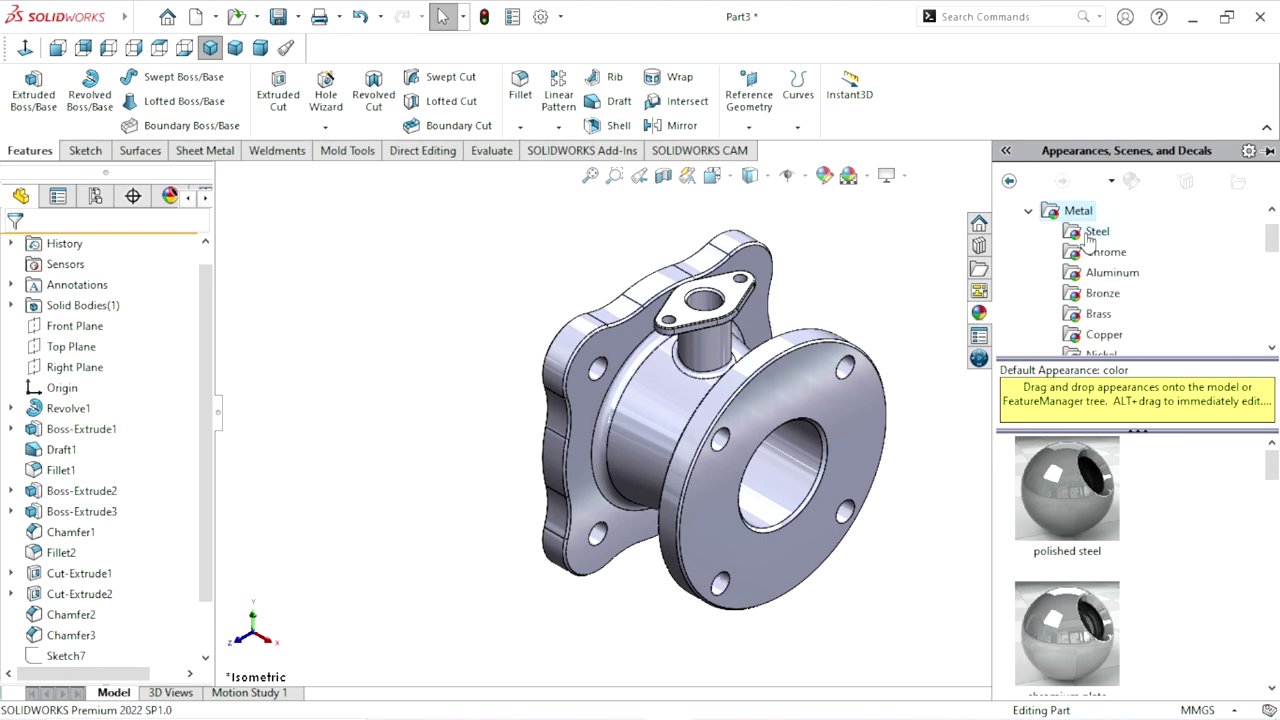
- Apply the polished steel appearance from Metal > Steel to the whole fitting
click(1095, 234)
drag(1080, 507, 880, 500)
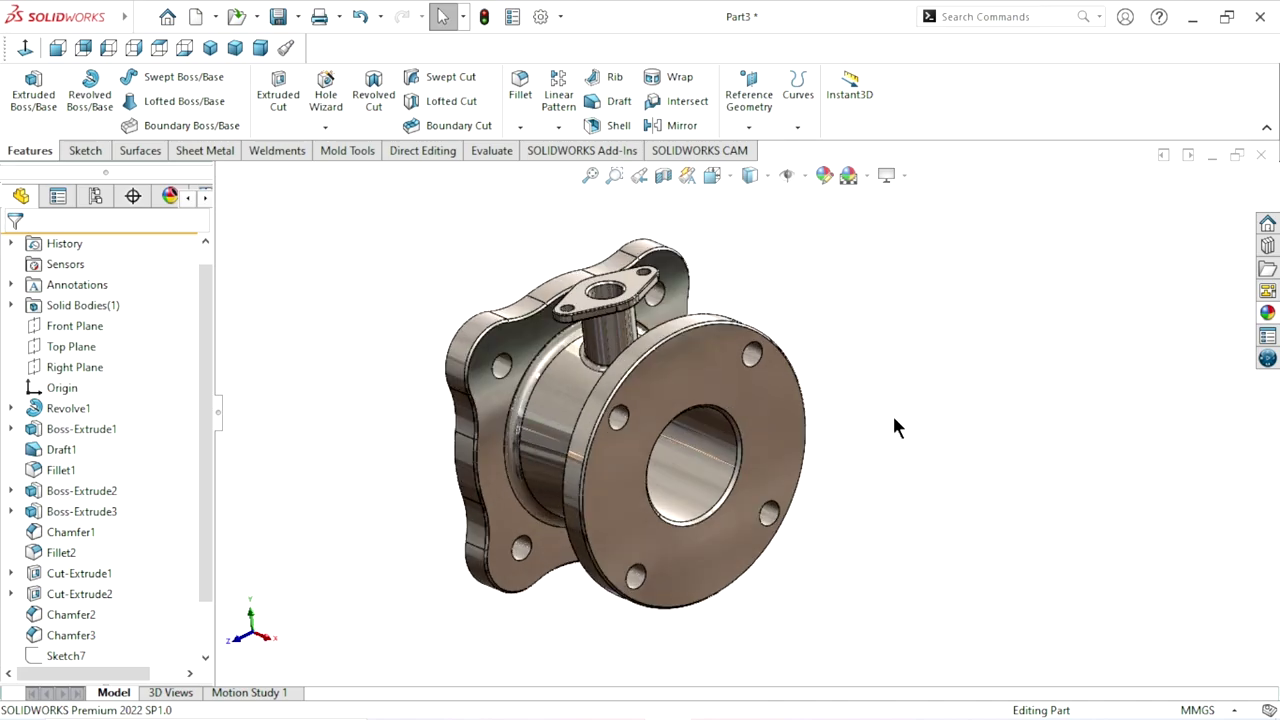
mouse_move(895, 493)
middle_down()
mouse_move(832, 429)
mouse_move(813, 455)
middle_up()
scroll(845, 450, down, 2)
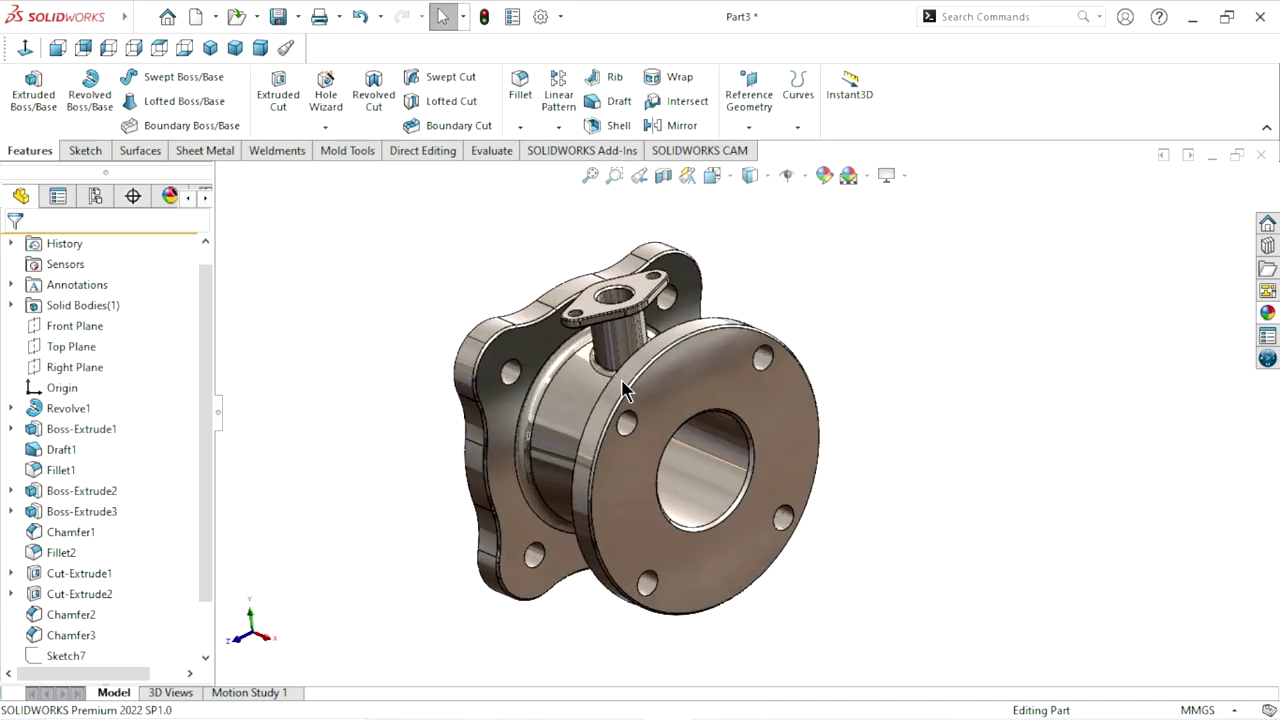
click(56, 48)
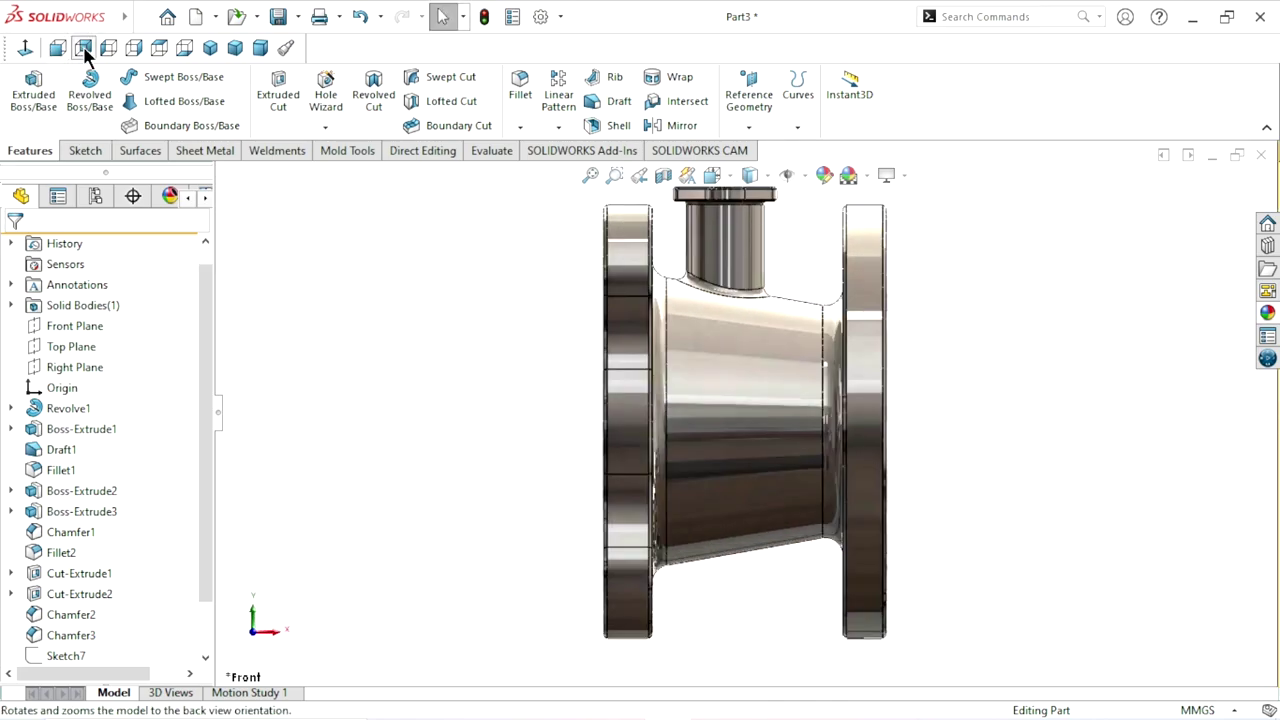
click(84, 48)
click(106, 50)
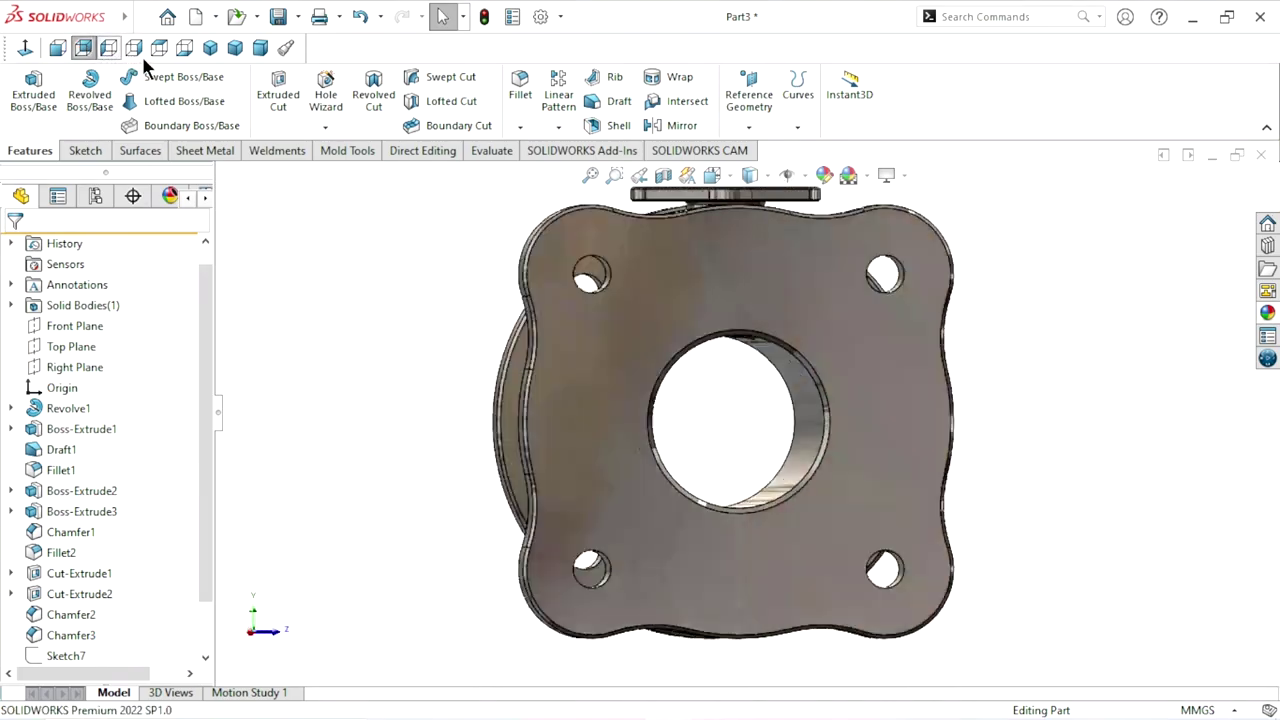
click(142, 55)
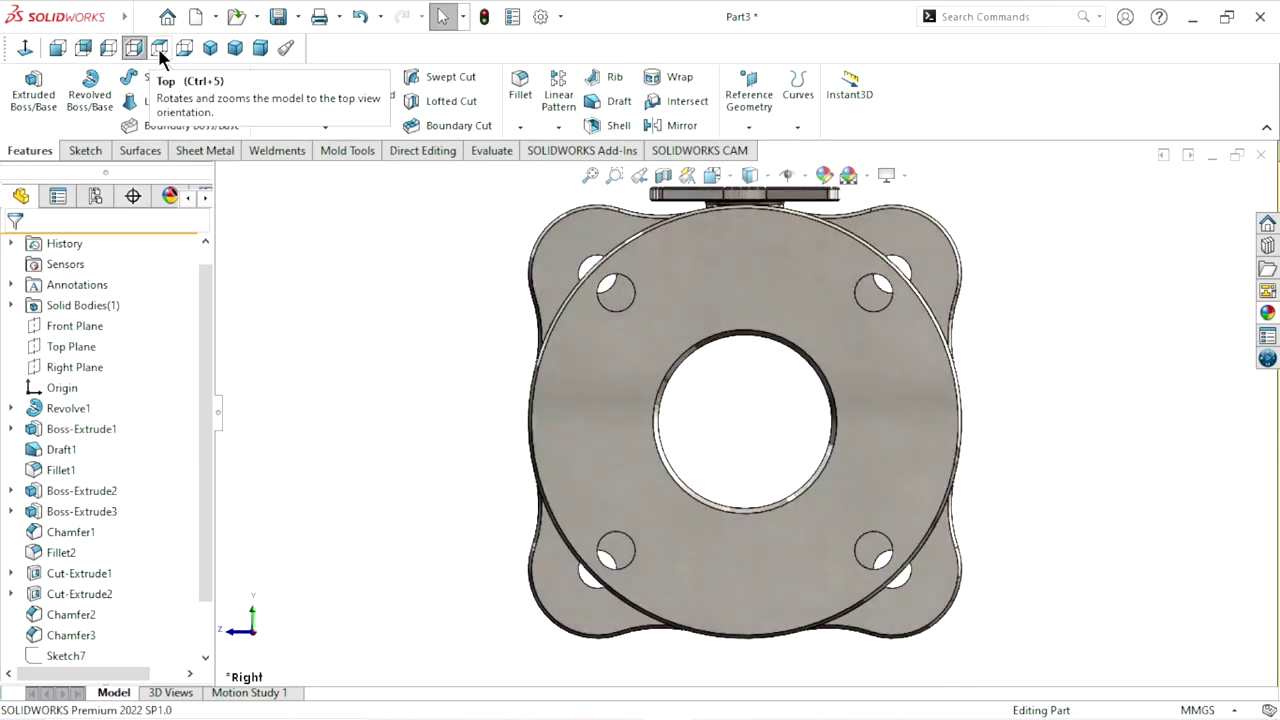
click(157, 46)
click(181, 53)
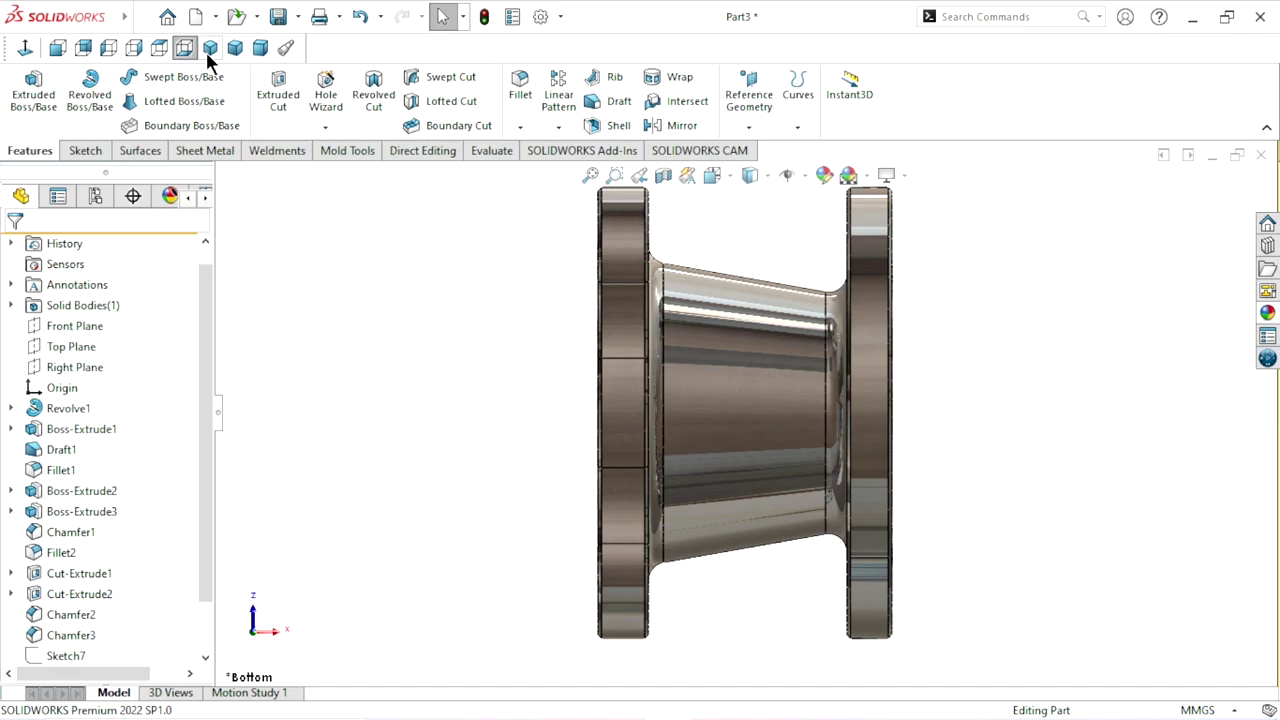
click(210, 50)
click(231, 53)
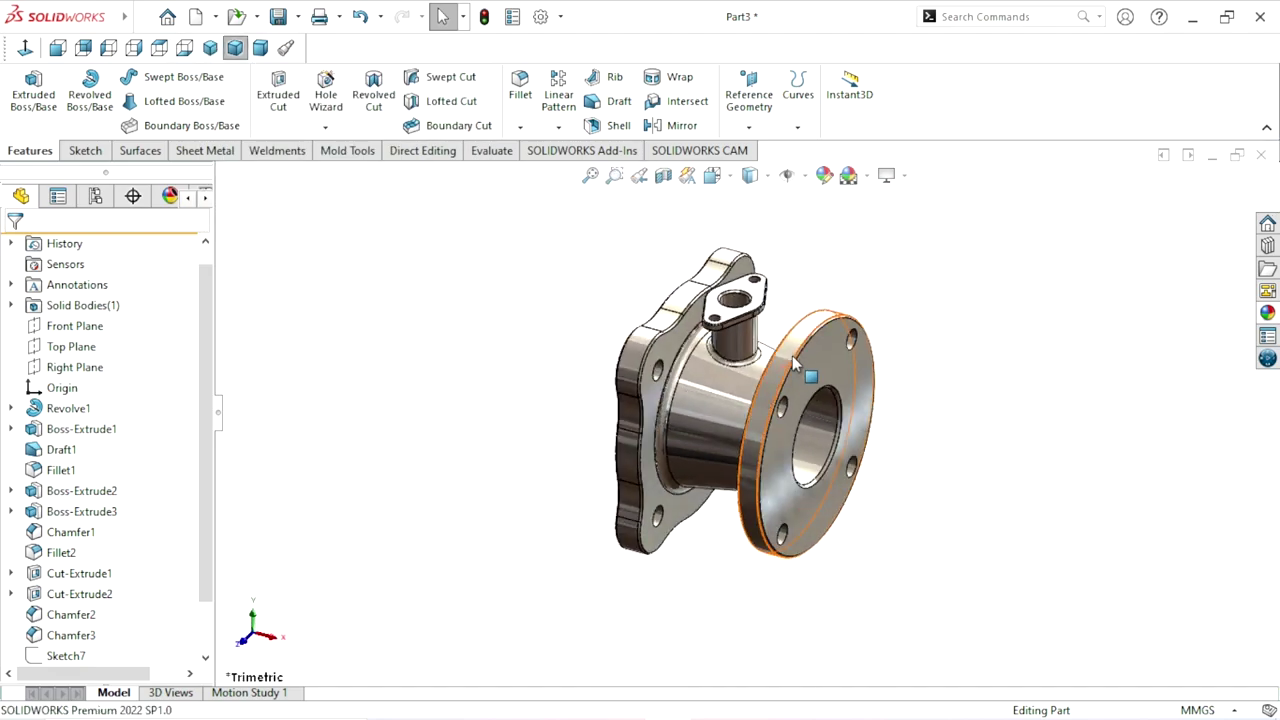
scroll(776, 402, down, 2)
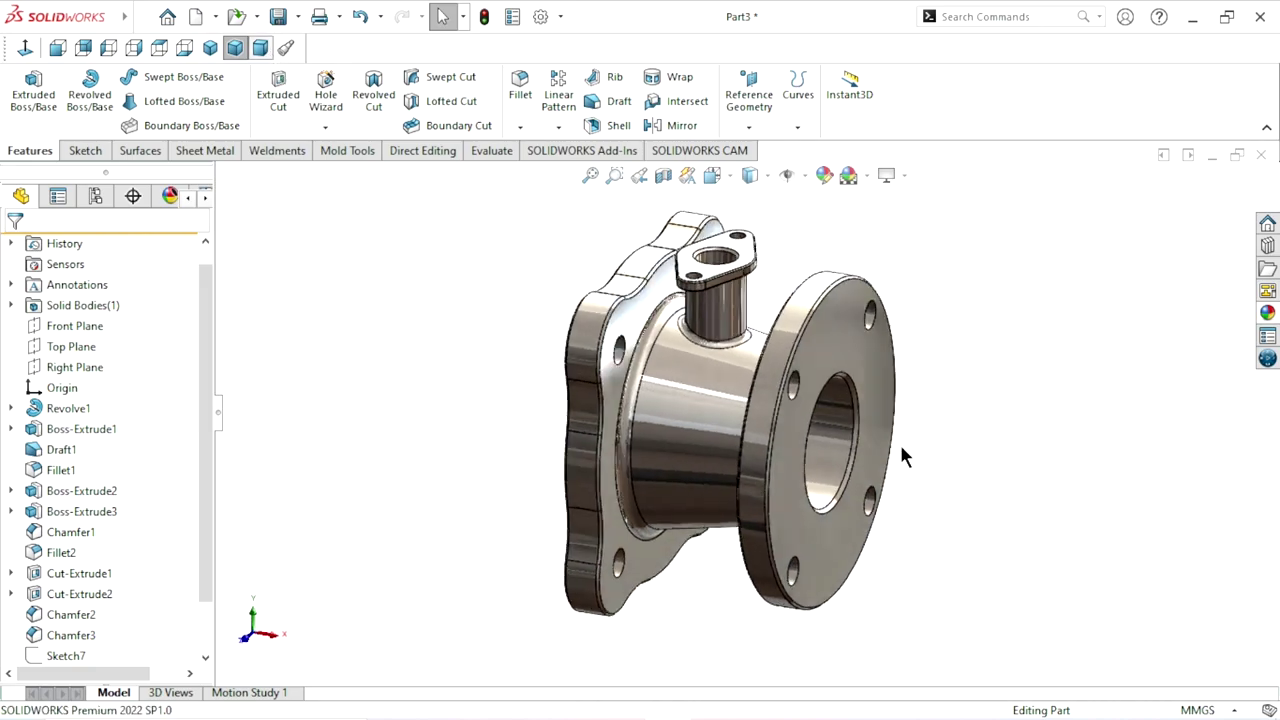
mouse_move(899, 441)
middle_down()
mouse_move(651, 422)
mouse_move(549, 386)
mouse_move(837, 469)
mouse_move(820, 606)
mouse_move(884, 565)
middle_up()
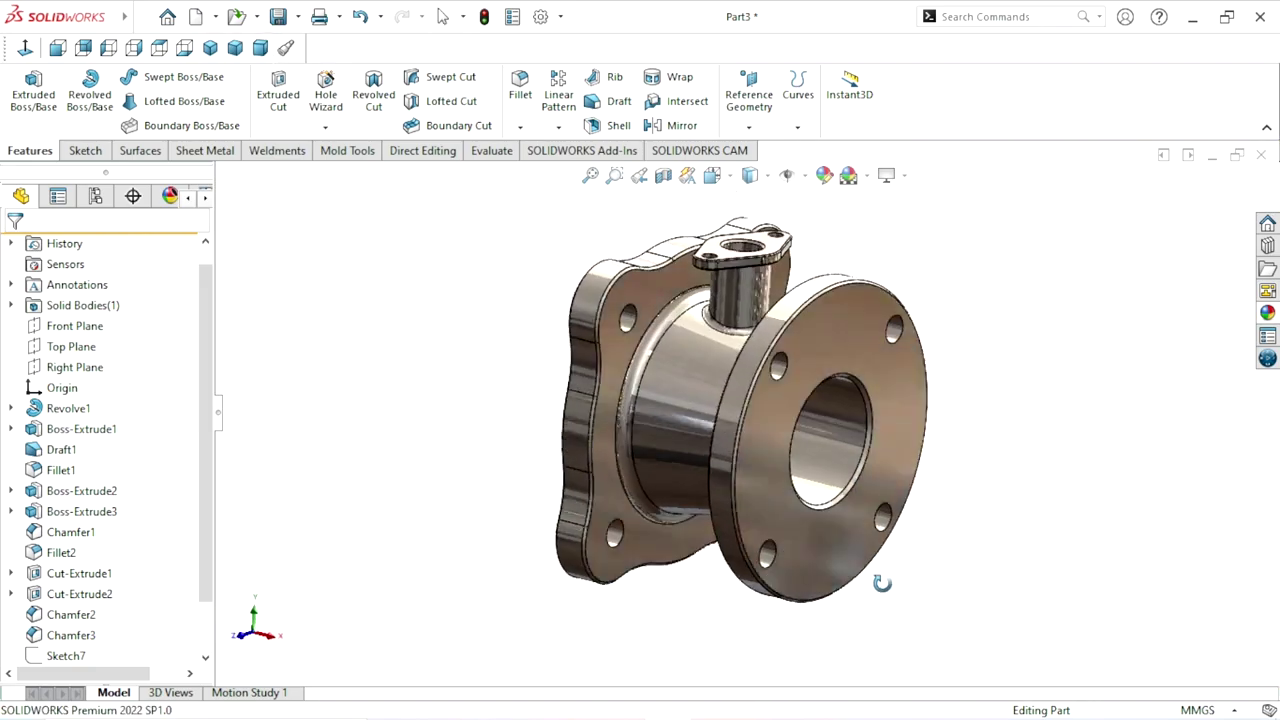
scroll(913, 401, down, 3)
key(ctrl+7)
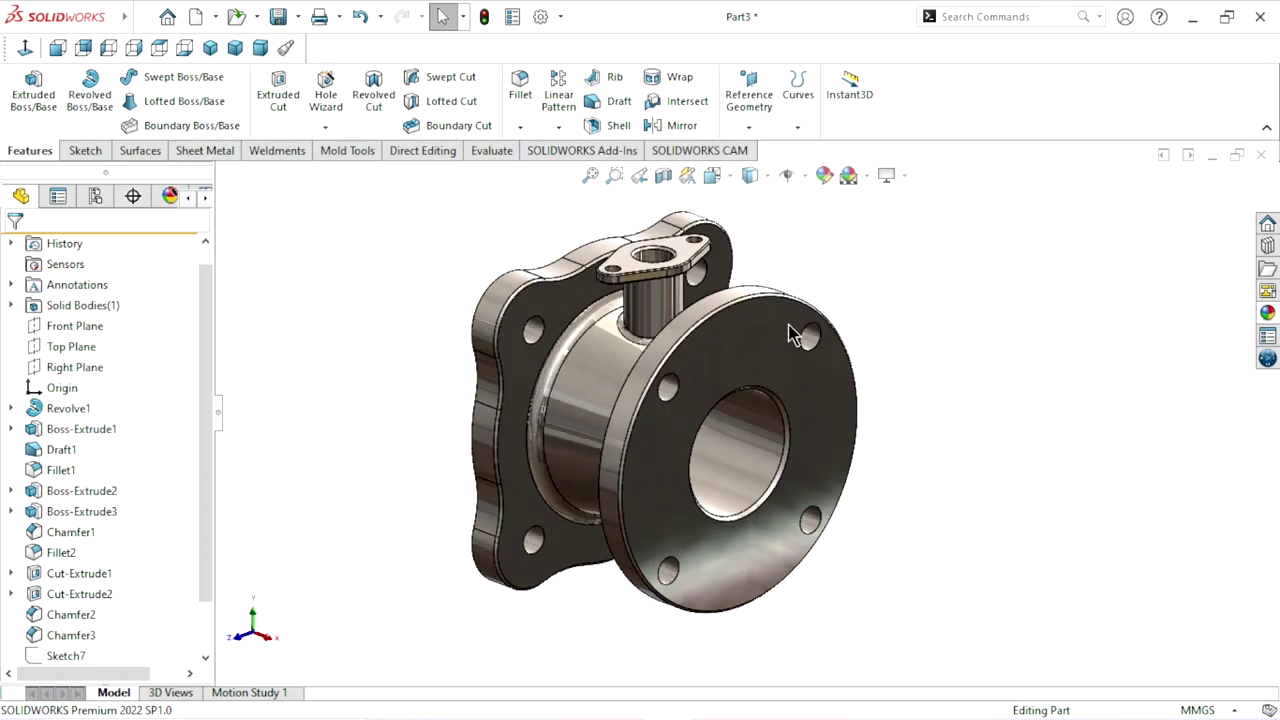